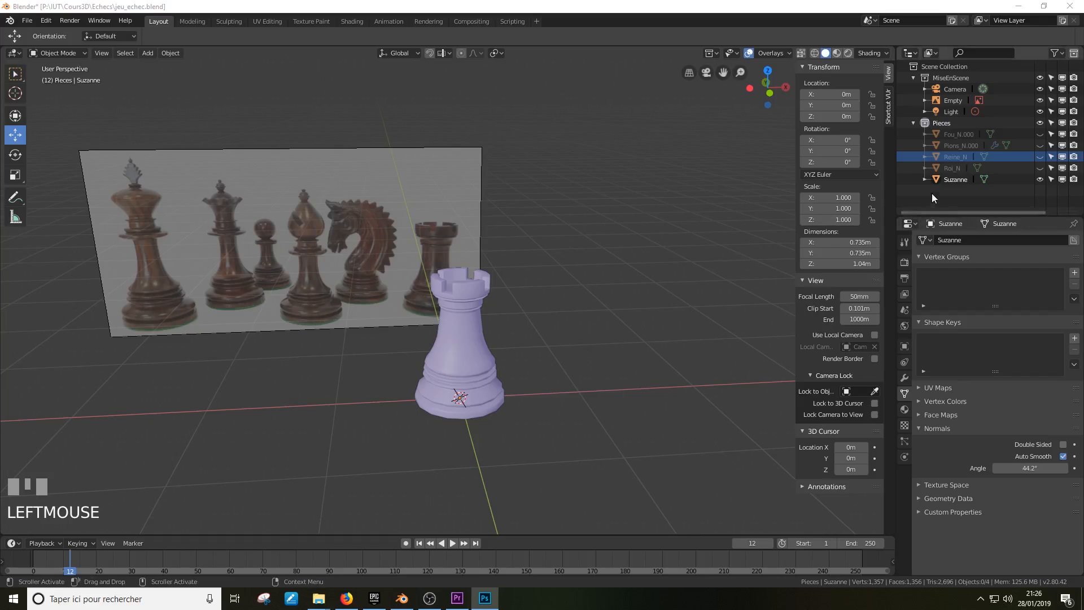
Rename the rook object Suzanne as Tour.000_N and hide it
double_click(945, 180)
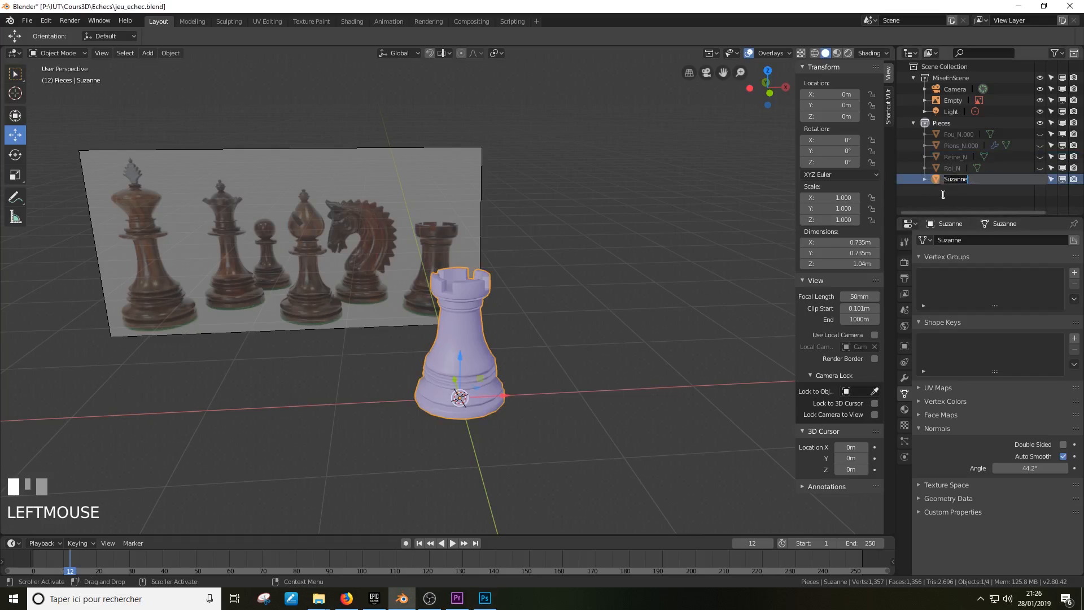
type("Tou")
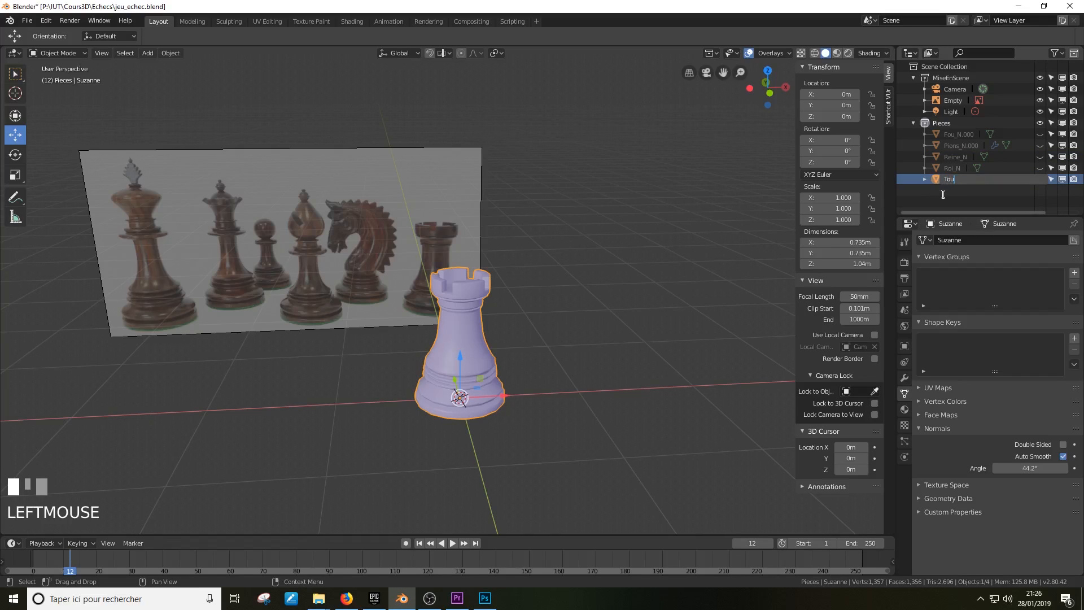
type("r_N")
key("Return")
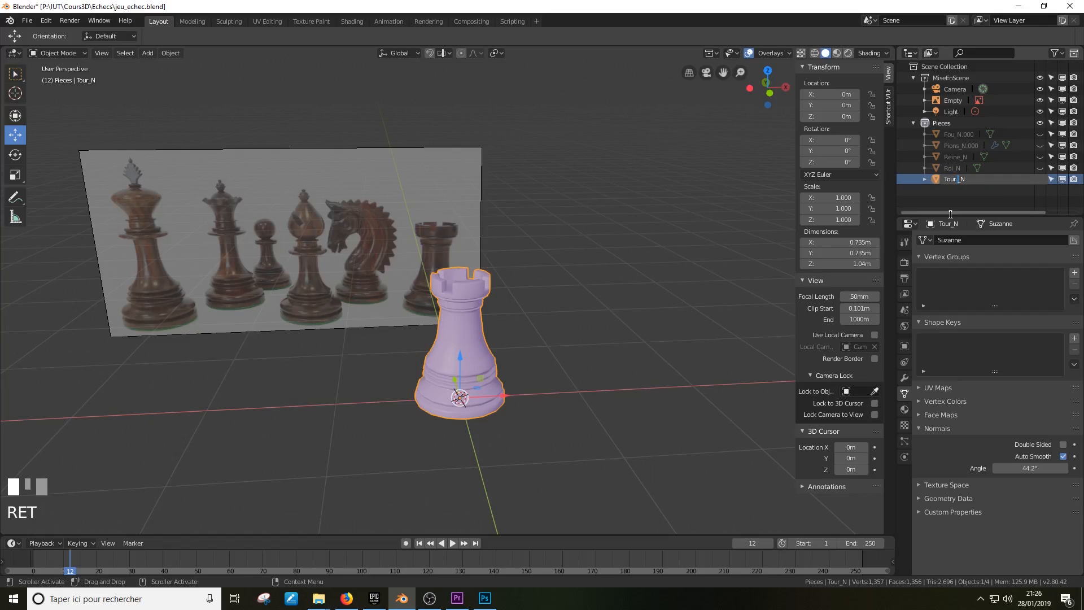
type(".000")
key("Return")
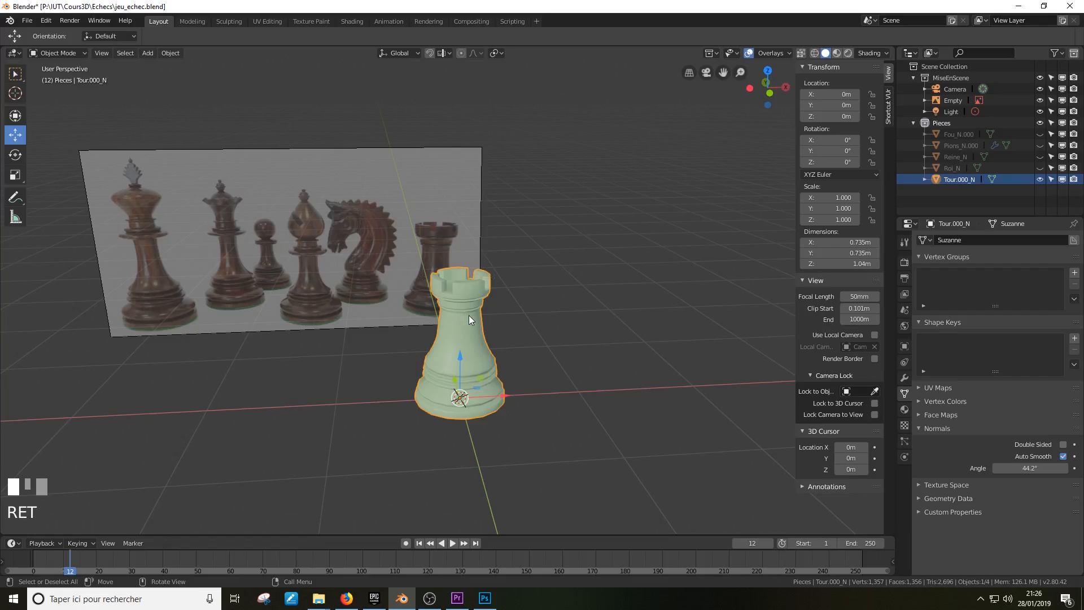
key("h")
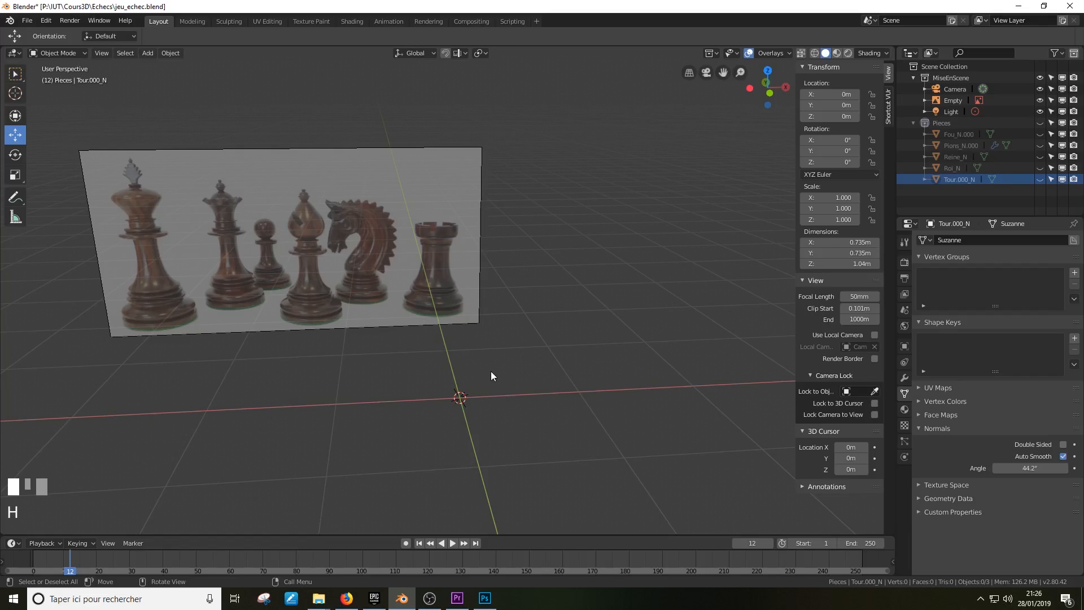
In front view, move the chess reference image to about X -0.68 m, Z 0.69 m, placing the knight's base over the origin
left_click(425, 217)
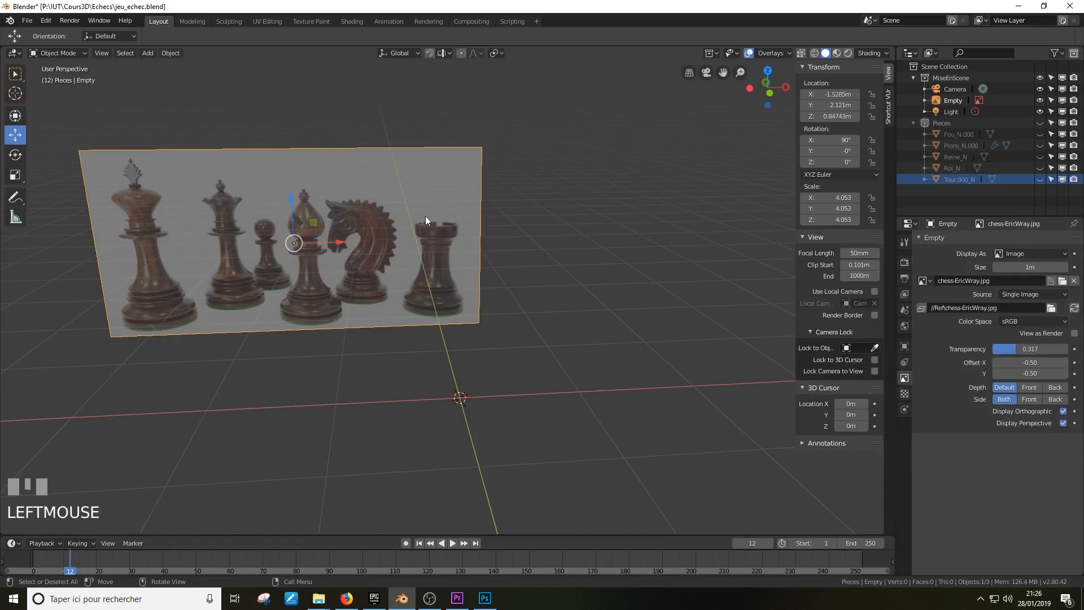
key("KP_1")
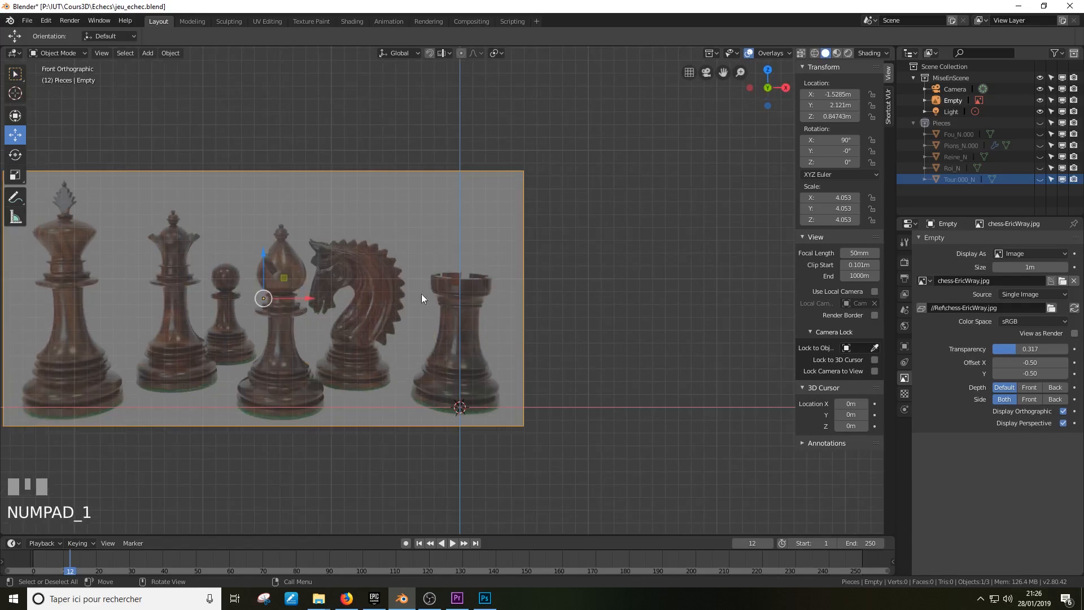
left_click_drag(316, 300, 422, 305)
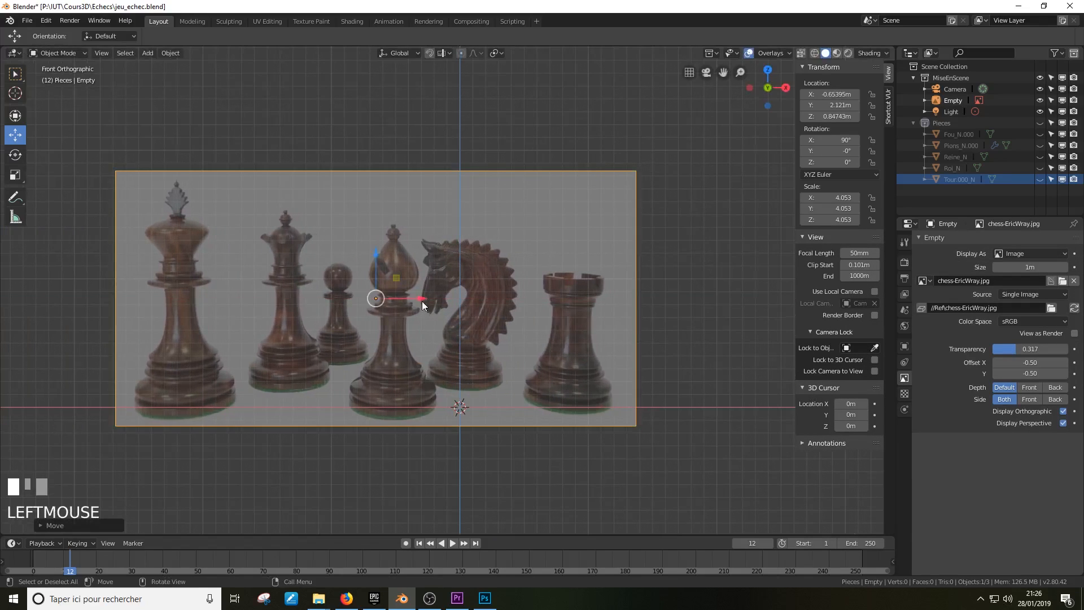
left_click_drag(374, 255, 423, 318)
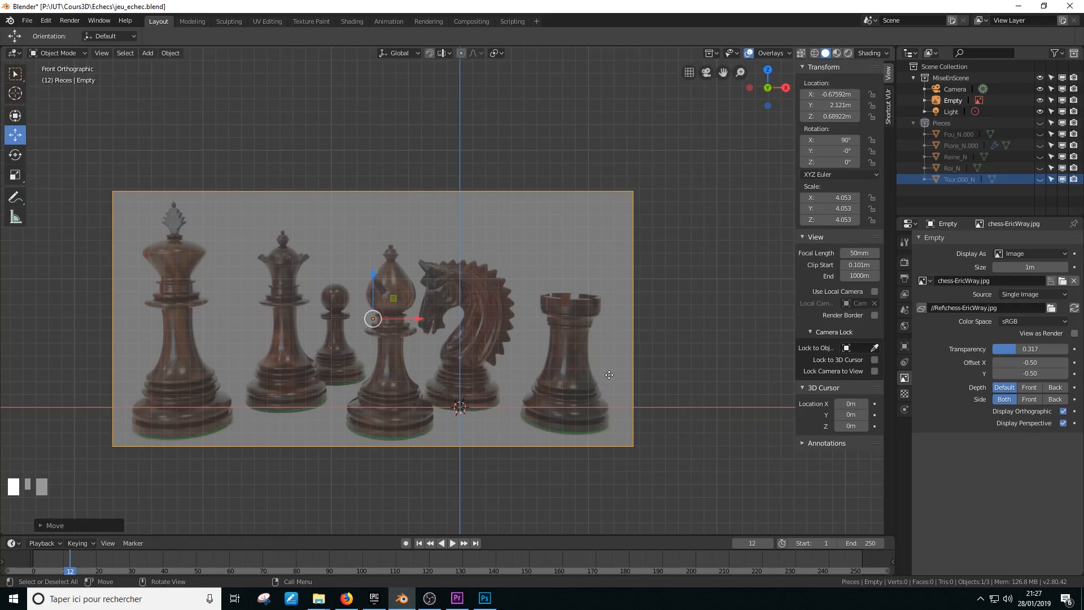
Add a plane mesh at the world origin
scroll(496, 381, "up", 3)
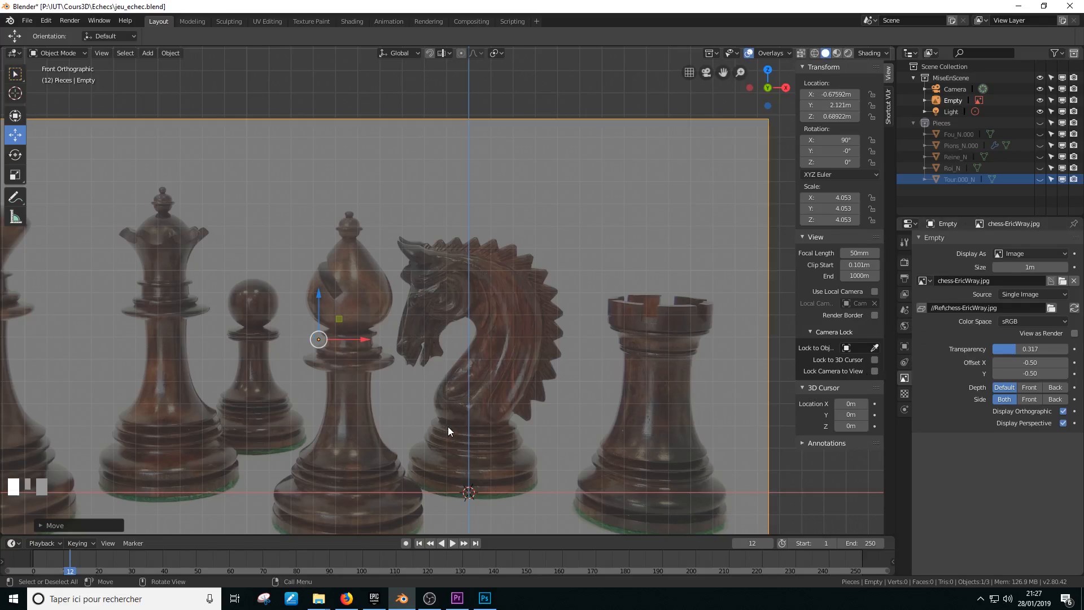
scroll(448, 431, "down", 1)
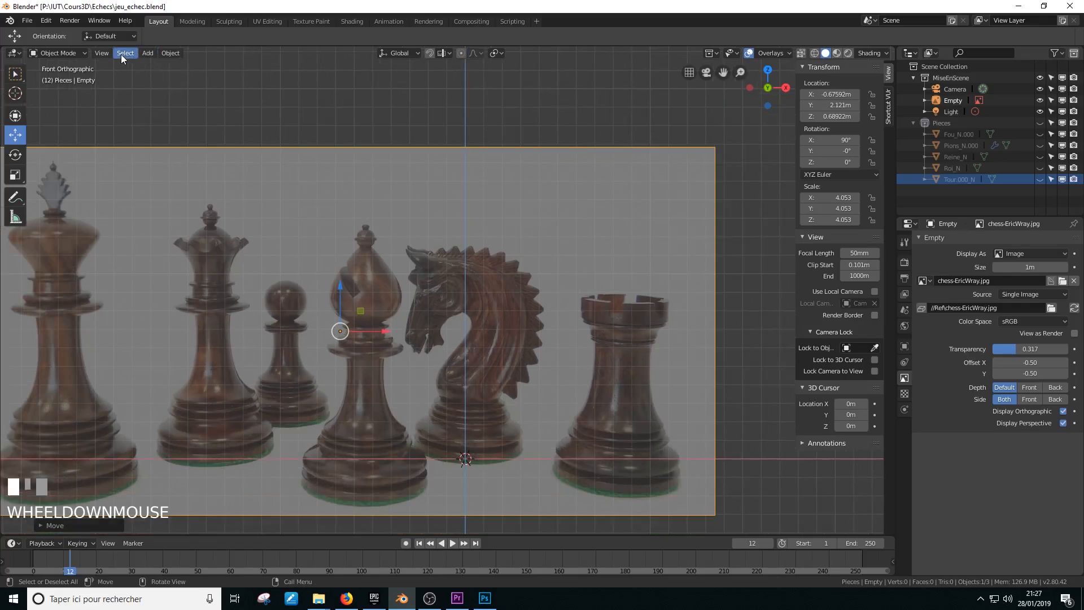
left_click(147, 53)
mouse_move(151, 65)
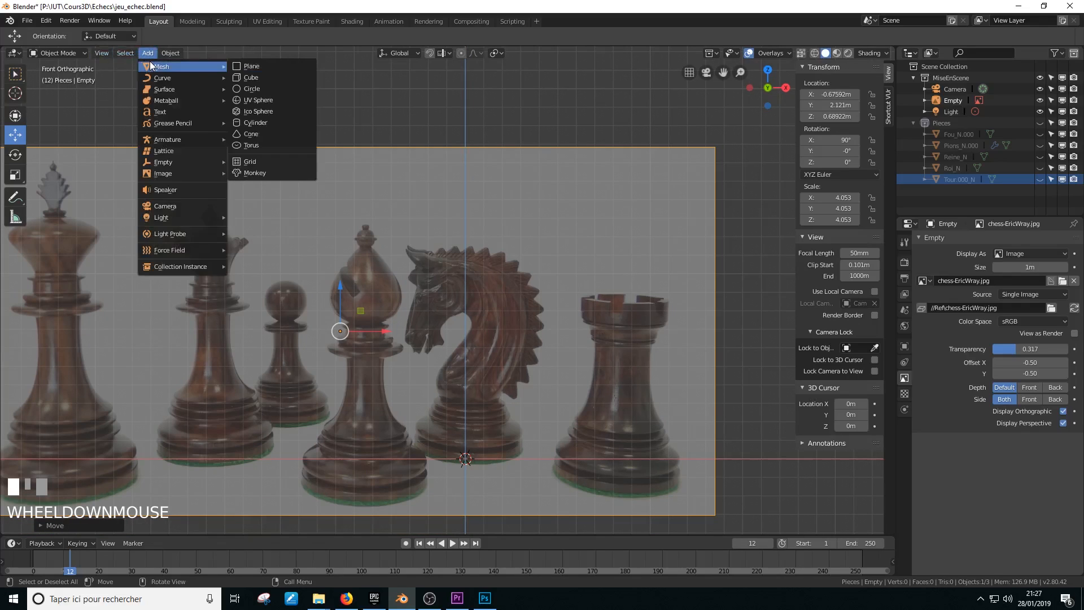
left_click(255, 68)
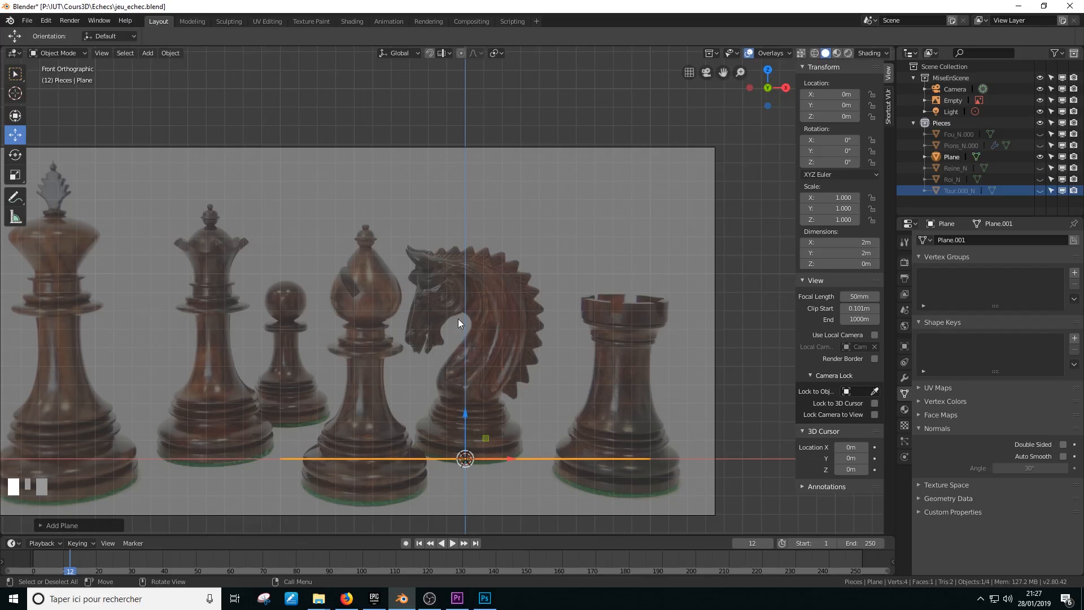
Add a Mirror modifier to the new plane
middle_click_drag(446, 347, 475, 371)
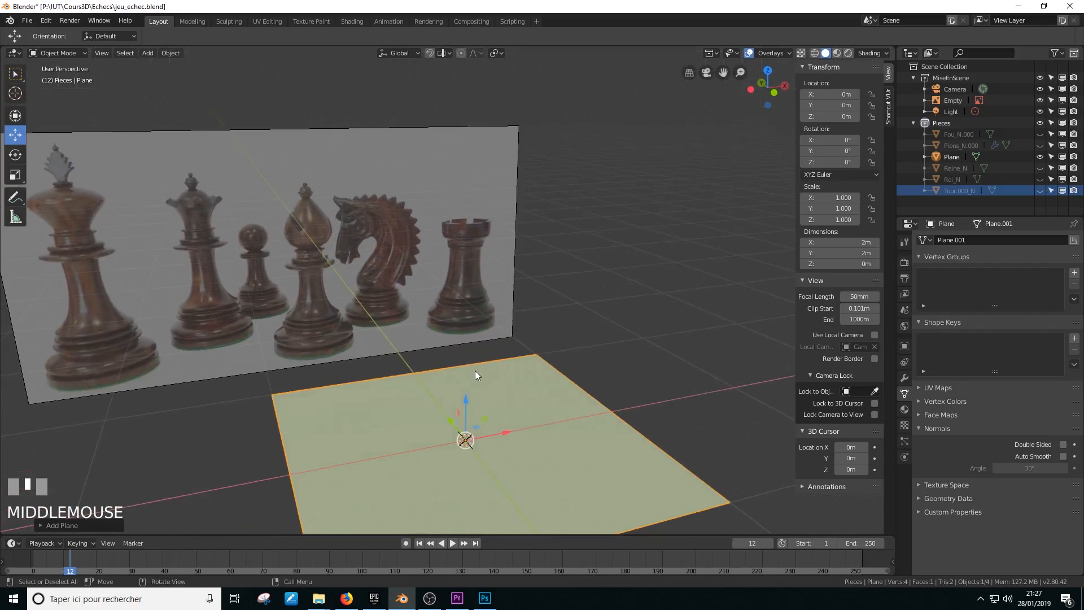
scroll(459, 370, "down", 2)
left_click(904, 378)
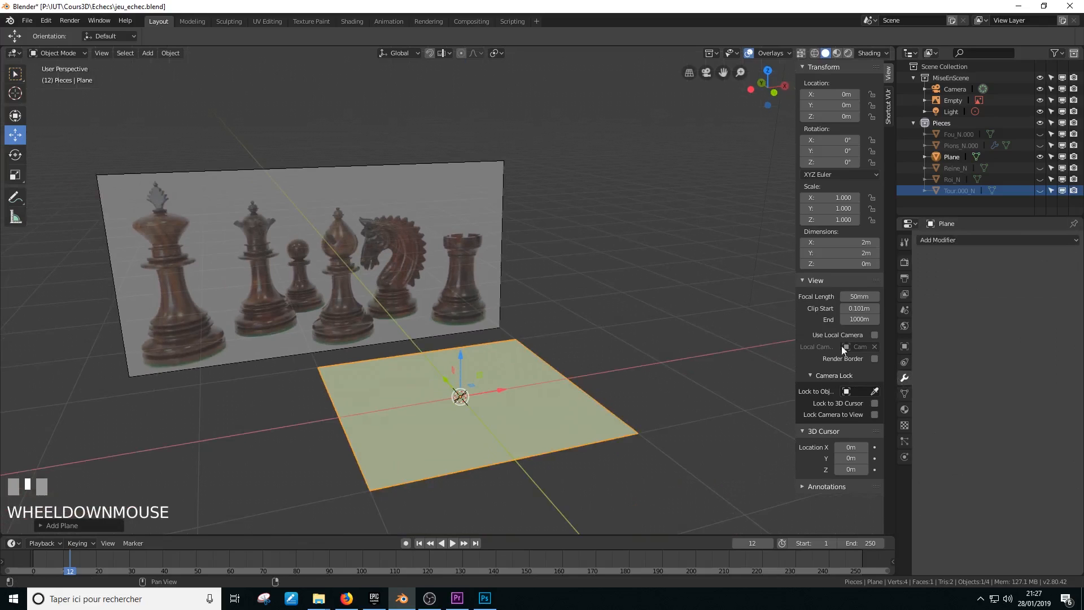
middle_click_drag(495, 395, 537, 388)
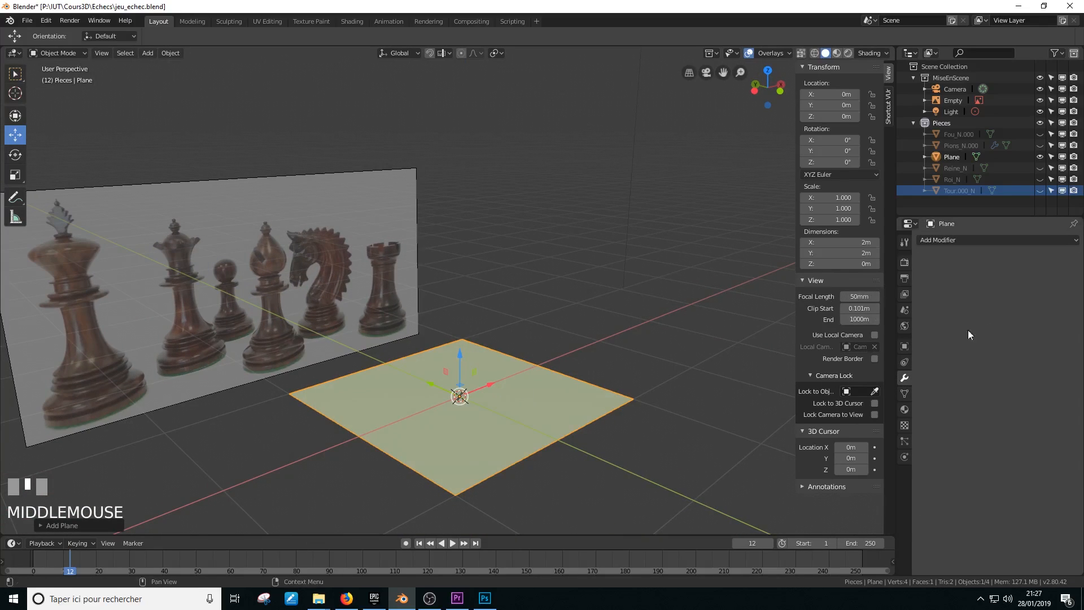
left_click(947, 240)
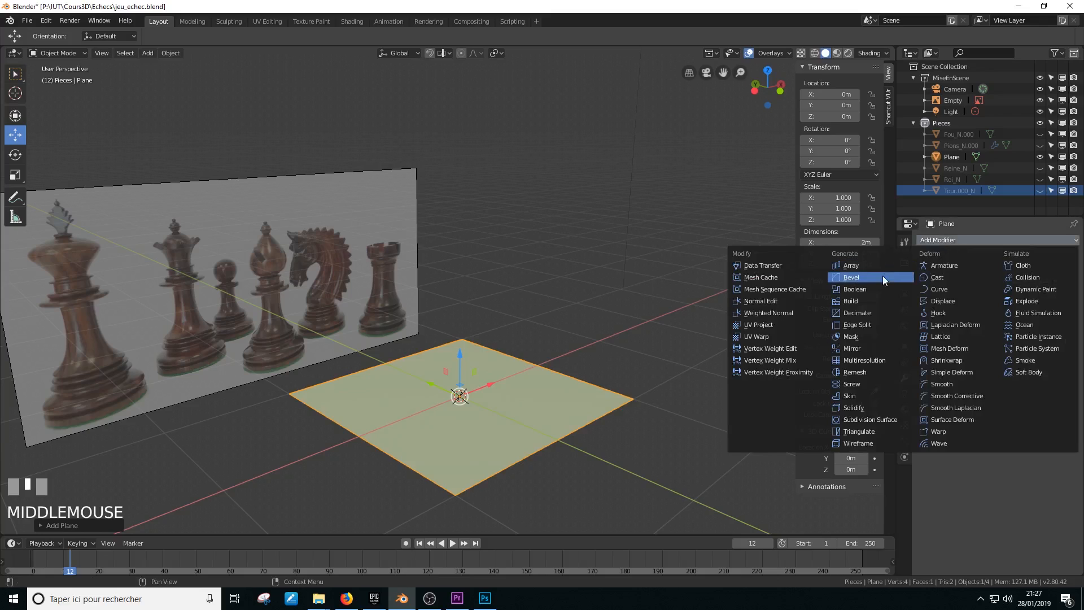
left_click(872, 349)
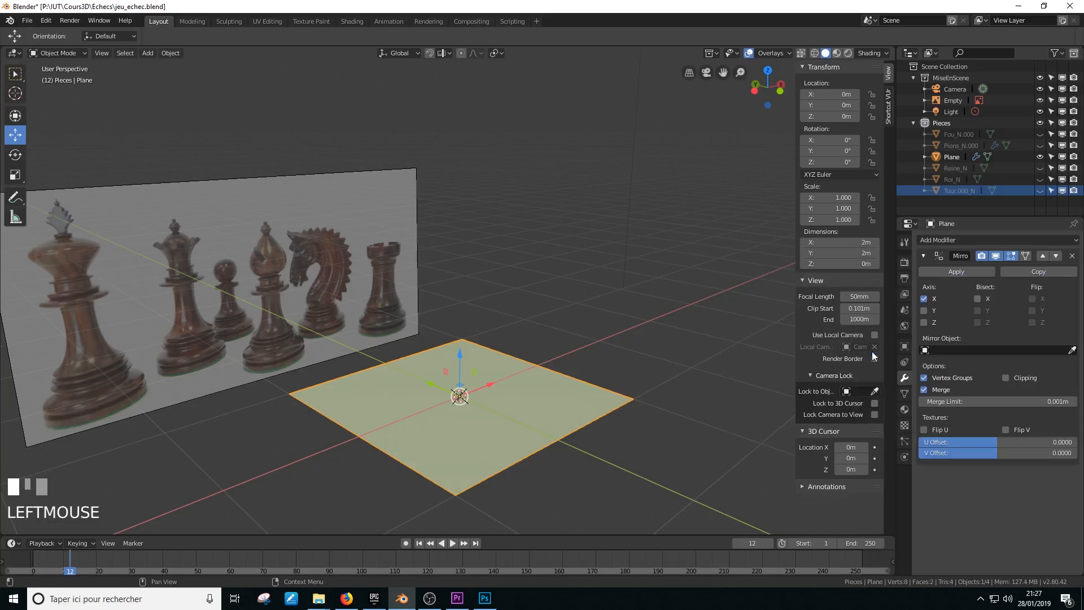
Set the Mirror modifier to mirror across the Y axis only, with X disabled
middle_click_drag(643, 363, 663, 358)
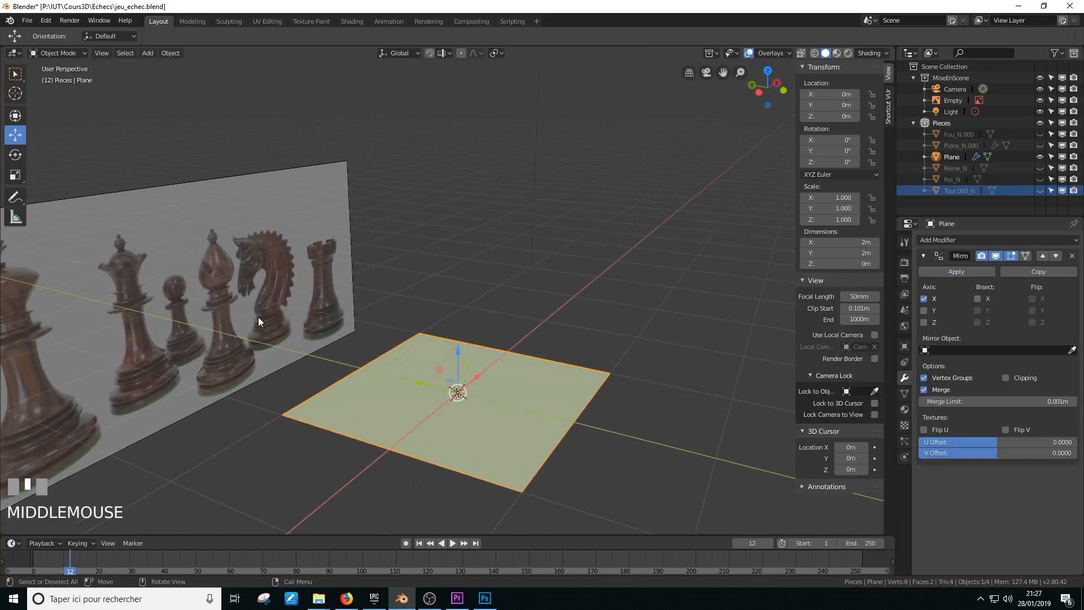
middle_click_drag(313, 337, 435, 303)
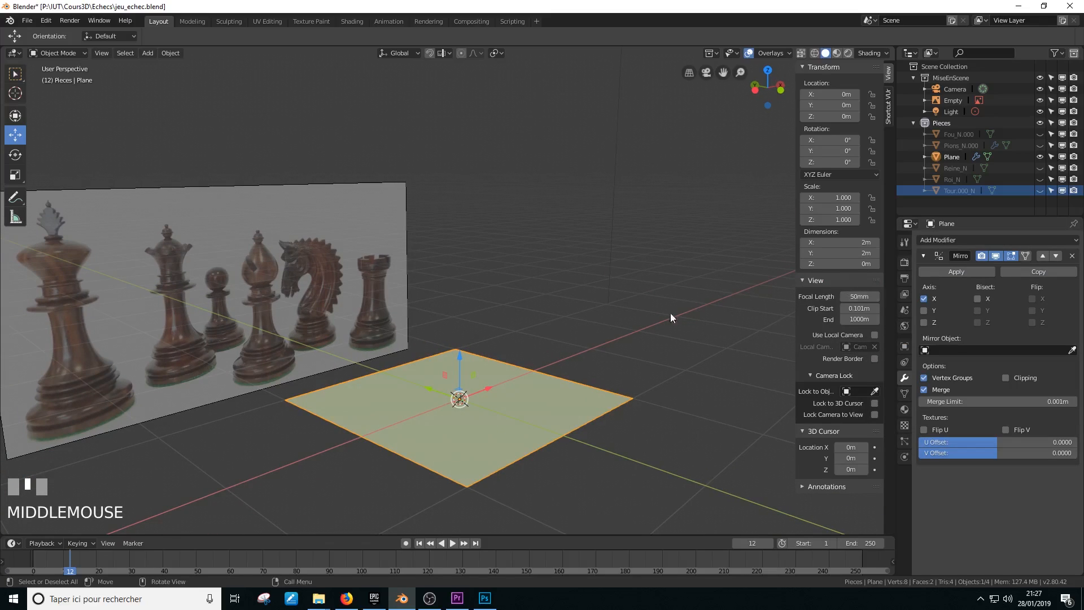
left_click(926, 299)
left_click(930, 311)
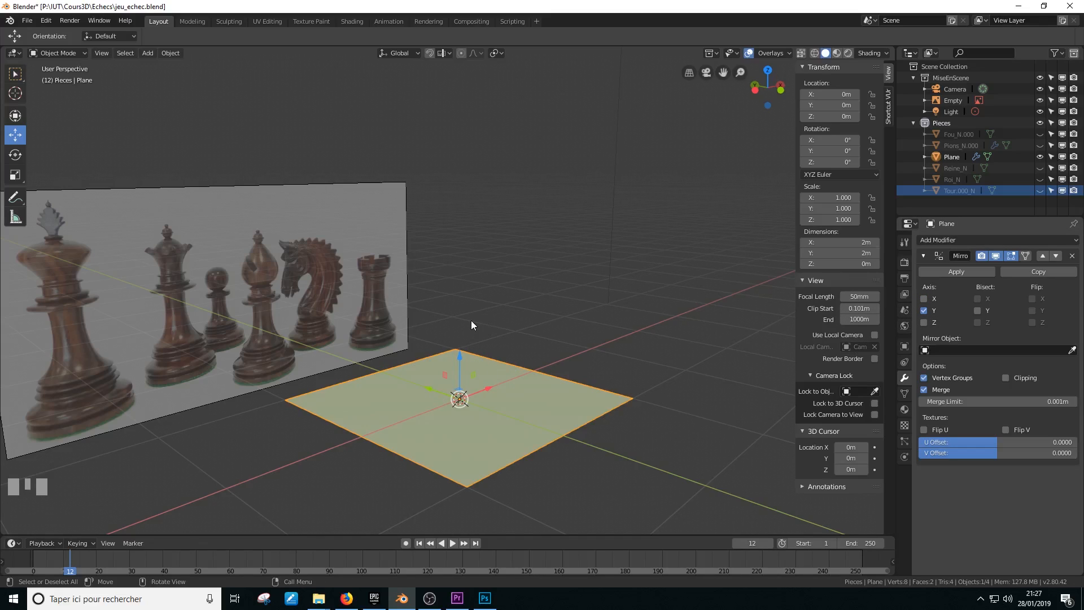
In Edit Mode, select the plane's face and rotate it 90° around the global X axis so it stands upright
middle_click_drag(472, 322, 336, 306)
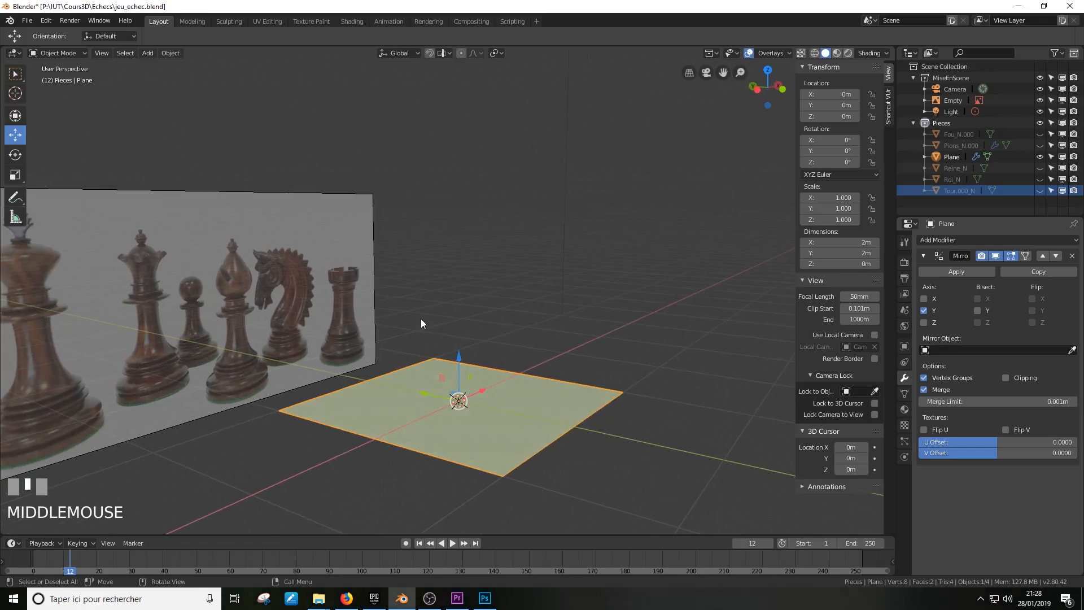
key("ctrl+Tab")
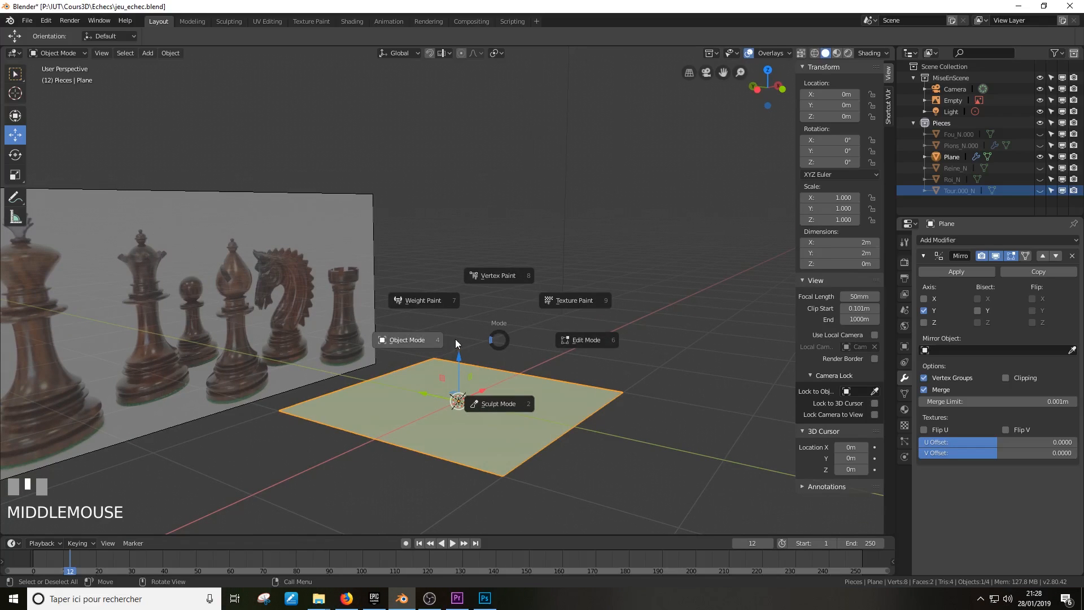
left_click(582, 338)
middle_click_drag(582, 339, 509, 395)
key("Tab")
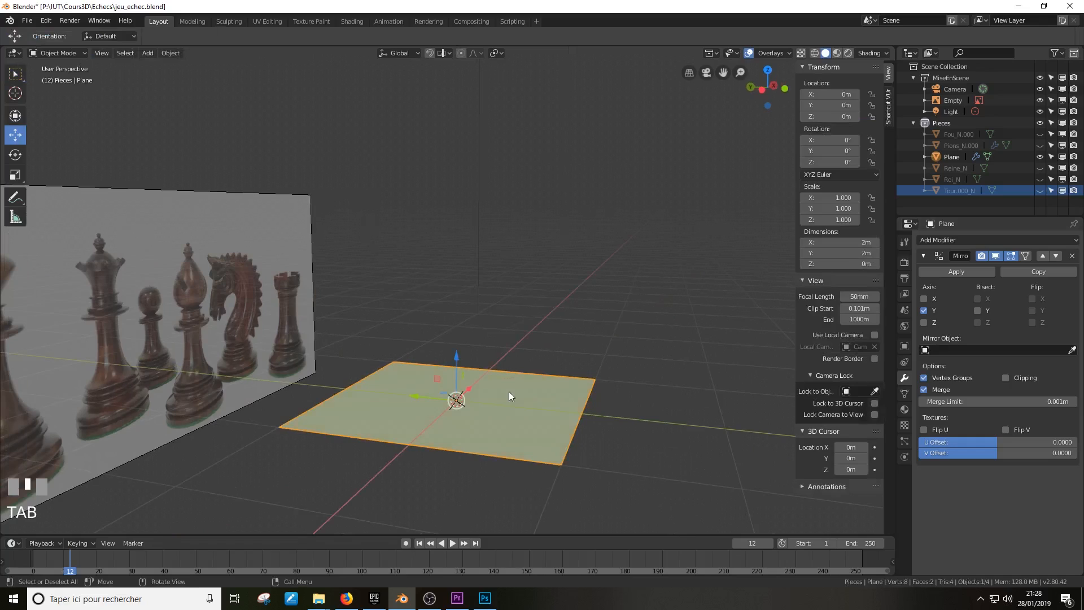
key("Tab")
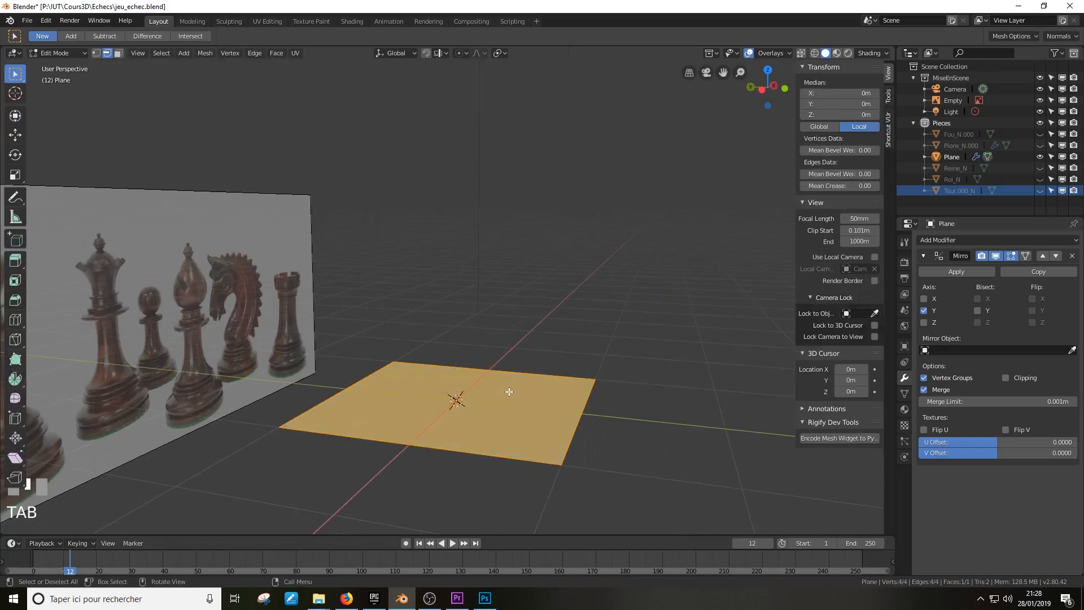
left_click(118, 53)
left_click(446, 399)
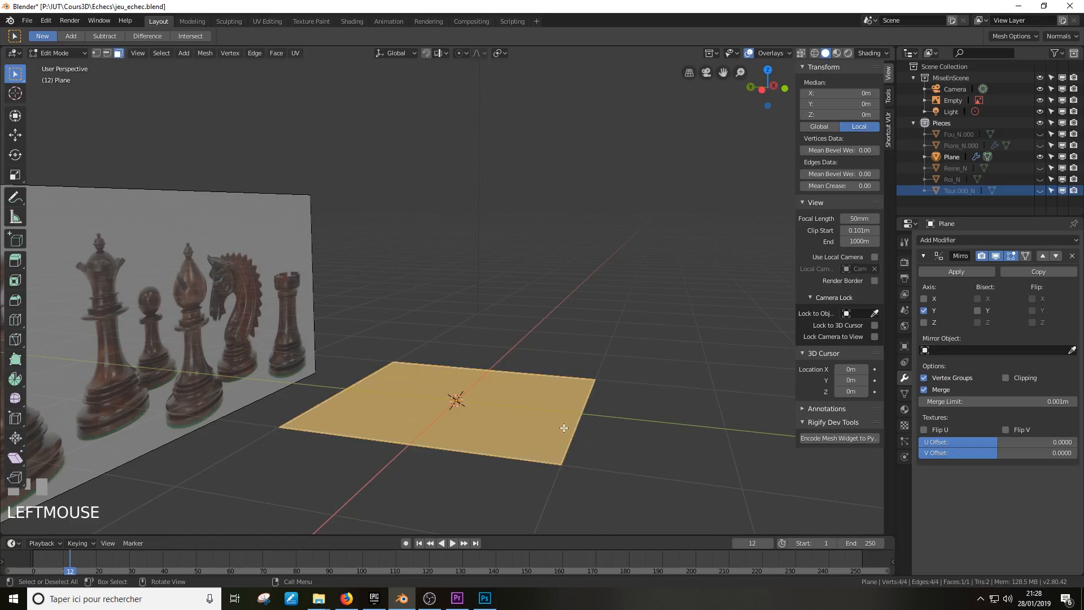
type("r90")
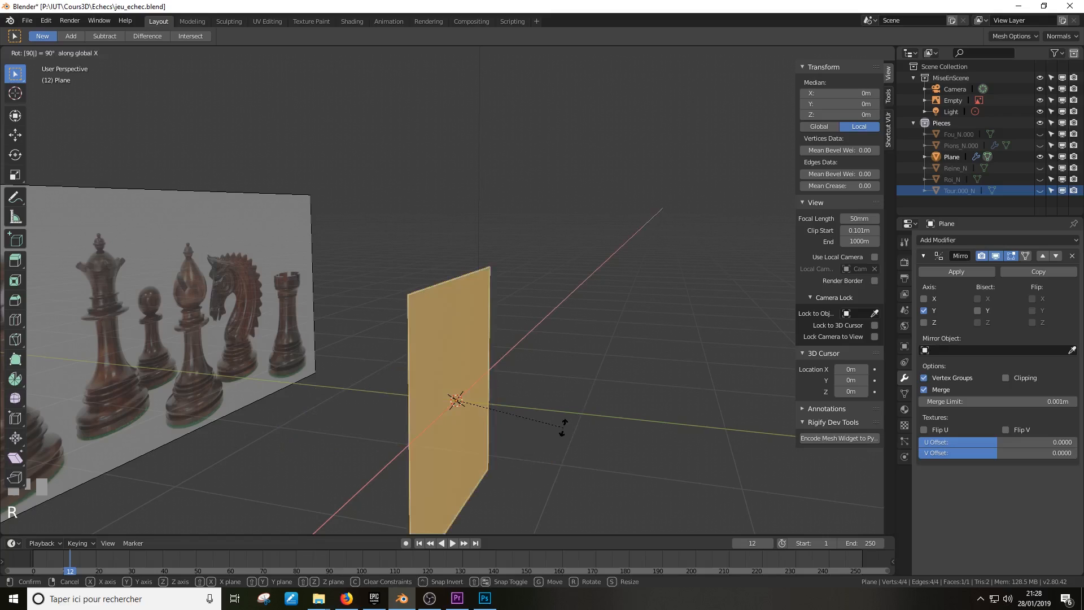
key("Return")
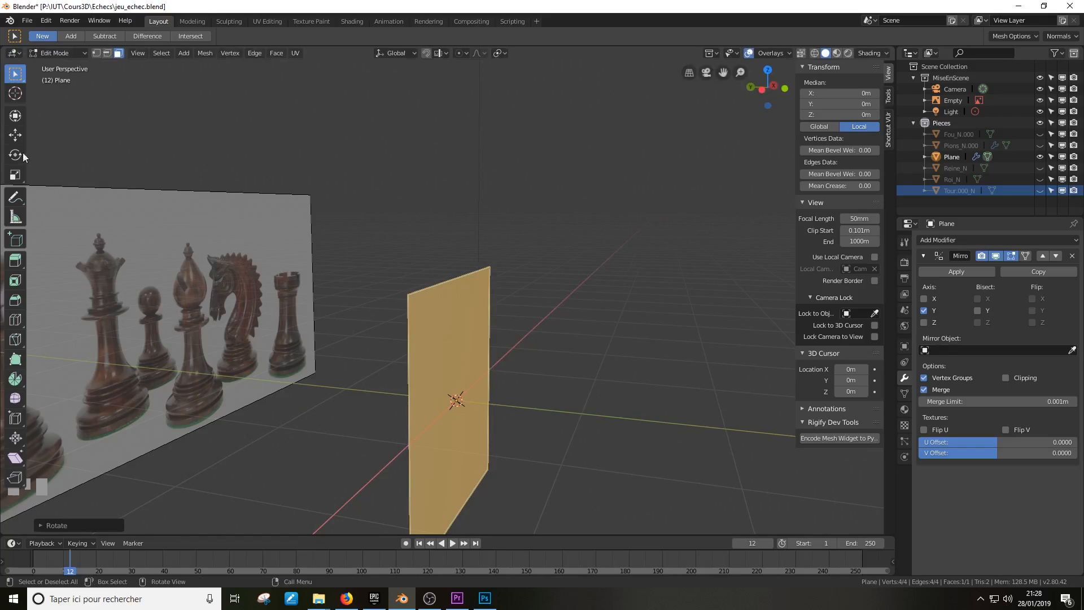
Move the upright face along the Y axis to about -0.23 m, away from the mirror plane
left_click(15, 134)
left_click_drag(418, 394, 428, 395)
mouse_move(429, 393)
middle_mouse_down()
mouse_move(458, 380)
mouse_move(428, 387)
mouse_move(439, 398)
middle_mouse_up()
mouse_move(438, 397)
left_mouse_down()
mouse_move(484, 399)
mouse_move(396, 459)
mouse_move(441, 399)
mouse_move(475, 396)
mouse_move(435, 396)
mouse_move(452, 396)
mouse_move(441, 388)
left_mouse_up()
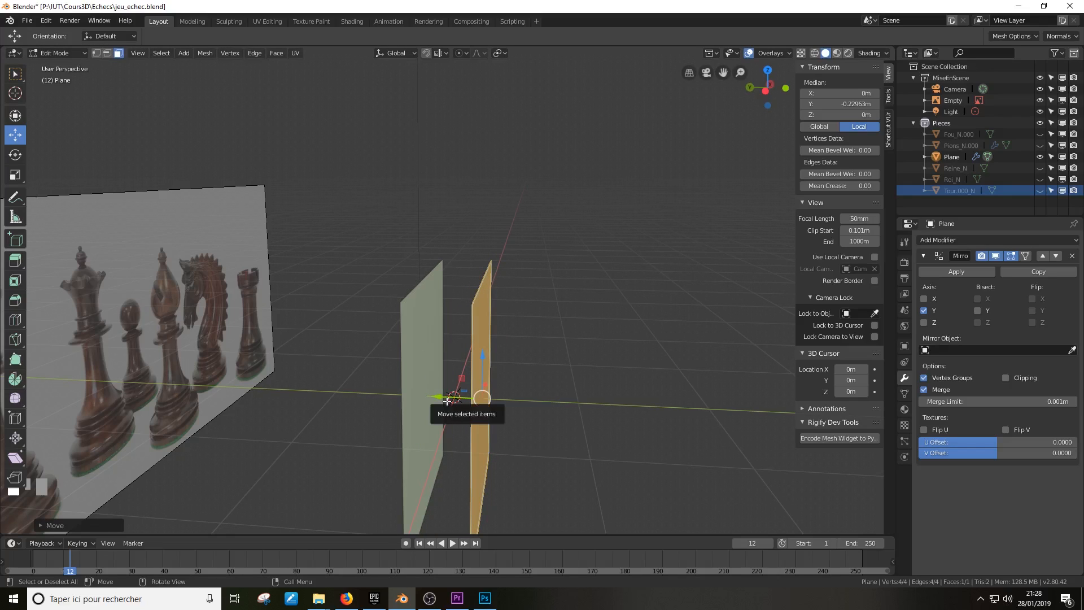
Look at the face from the front and switch the viewport to wireframe shading to see the reference through it
key("KP_3")
key("KP_1")
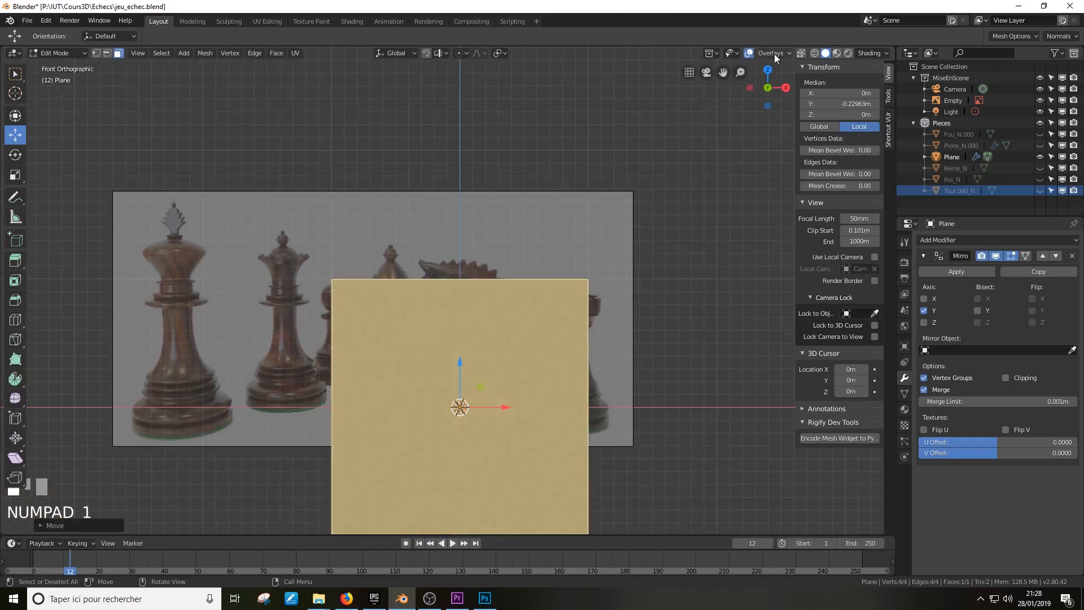
left_click(801, 53)
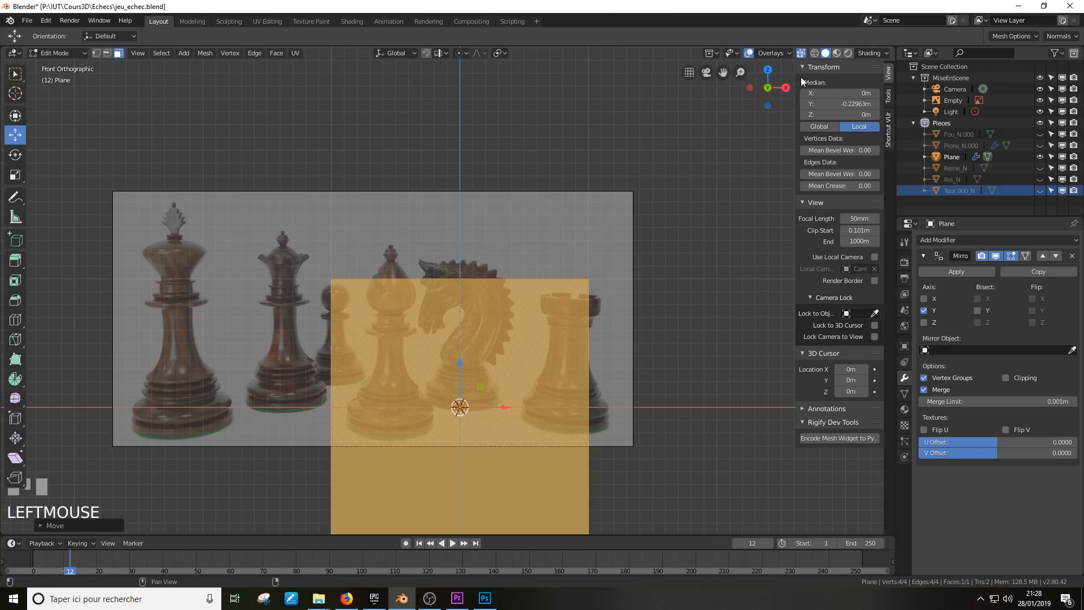
left_click(802, 53)
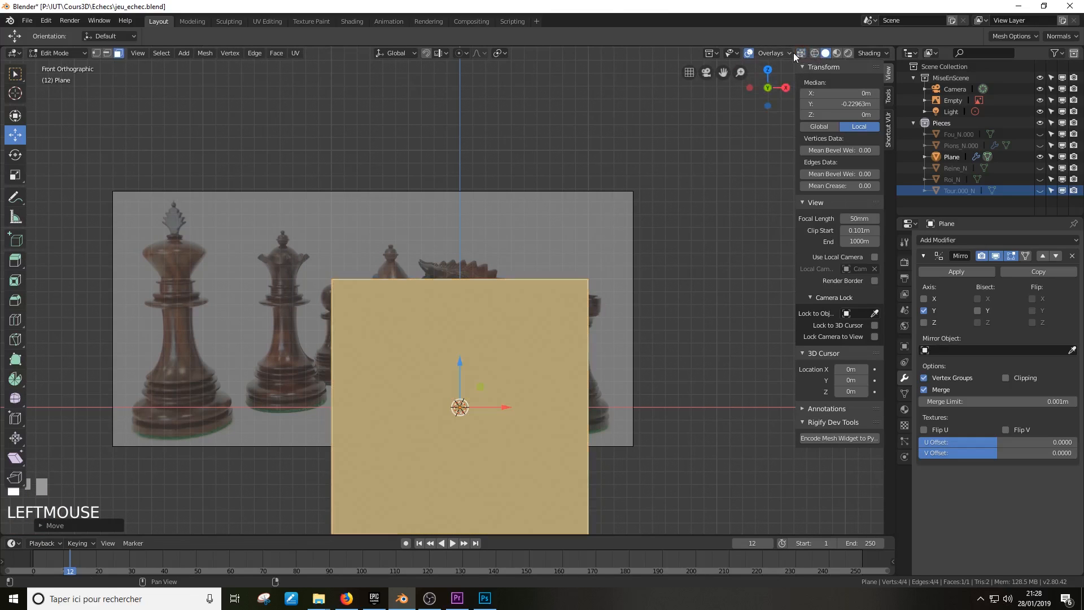
left_click(814, 53)
Scale the face down to a small square within the knight's base on the reference image
mouse_move(597, 249)
middle_mouse_down("shift")
mouse_move(604, 228)
mouse_move(571, 230)
mouse_move(528, 334)
middle_mouse_up("shift")
scroll(581, 240, "up", 2)
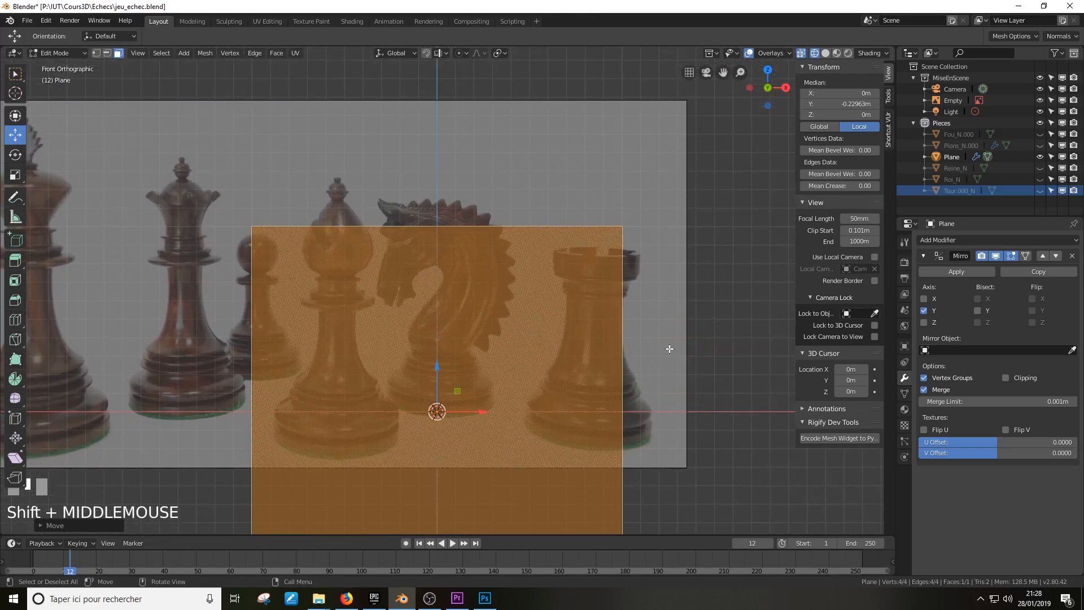
key("s")
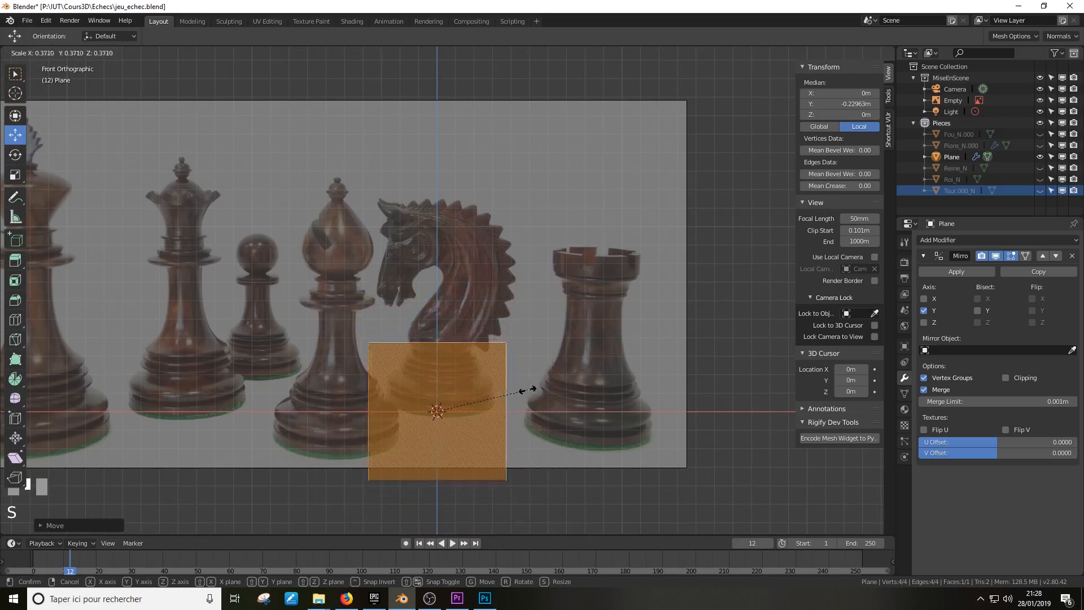
left_click(470, 403)
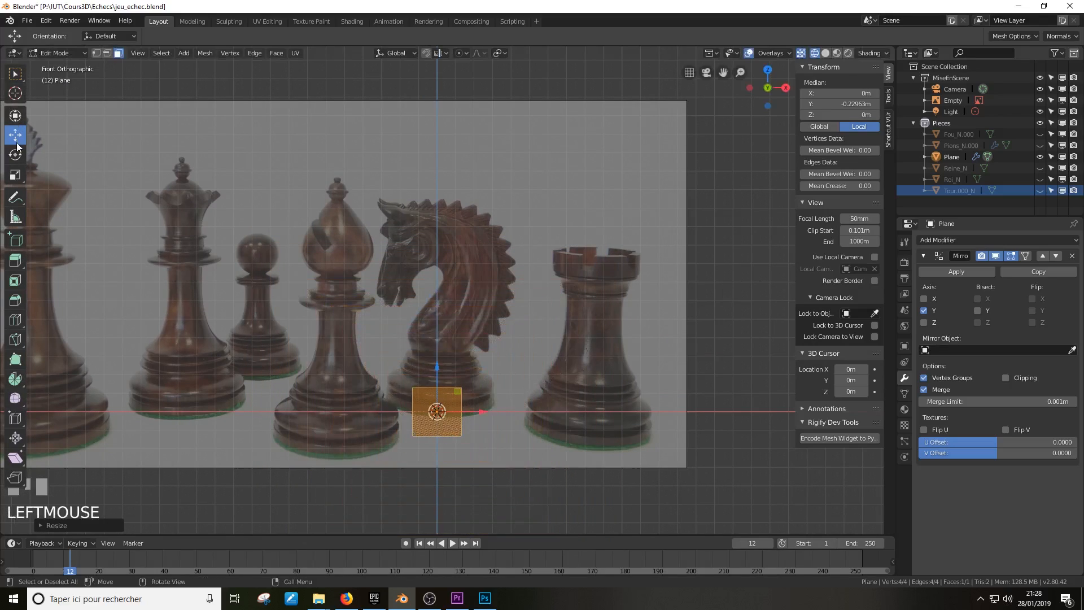
Move the square face up along the Z axis to about 0.44 m, over the knight's lower neck
left_click_drag(436, 378, 433, 296)
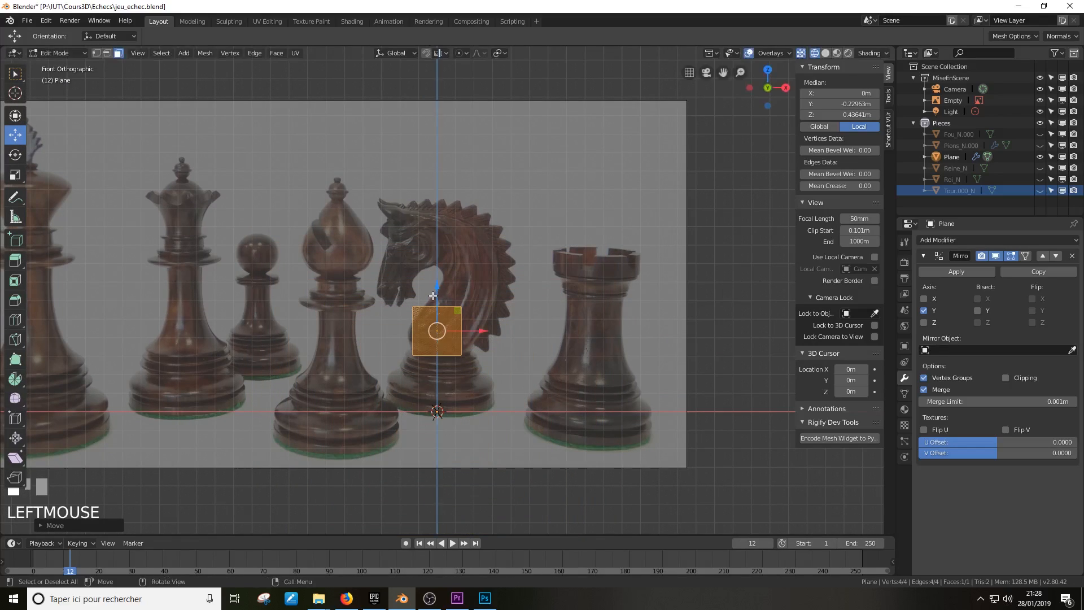
scroll(488, 339, "up", 5)
middle_click_drag(381, 319, 374, 310, "shift")
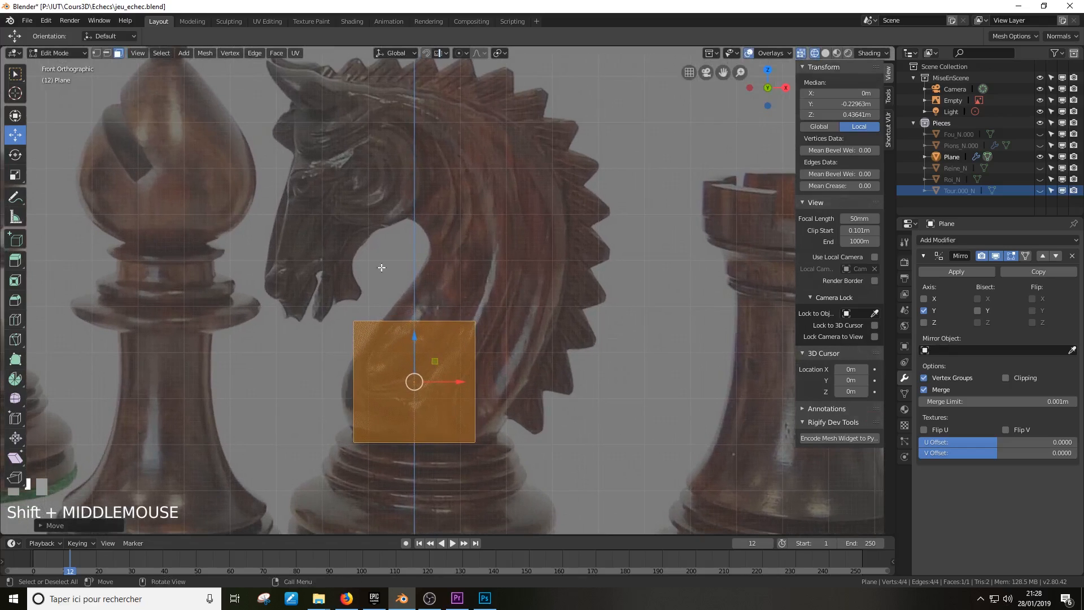
In vertex selection mode, move the face's two upper vertices onto the front and back outlines of the knight's neck
left_click(96, 53)
left_click(352, 320)
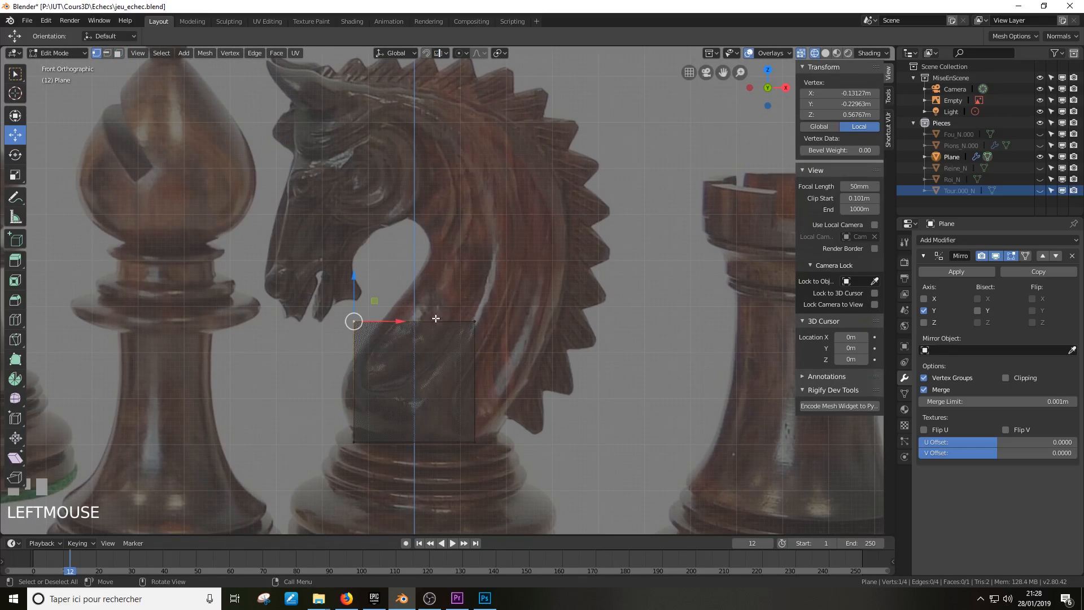
left_click_drag(384, 301, 422, 284)
left_click(473, 322)
key("g")
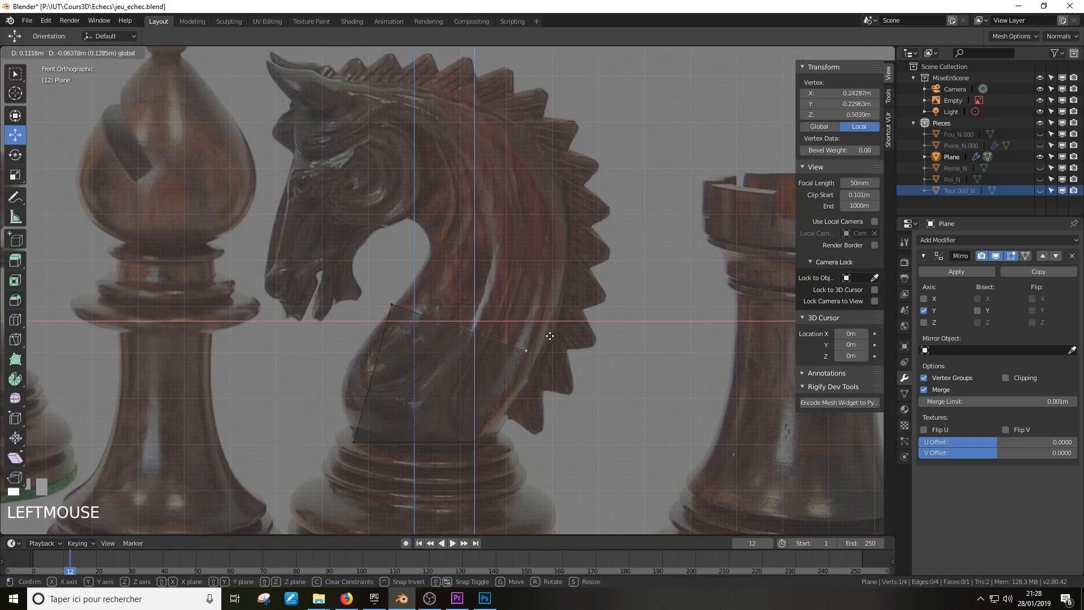
left_click(568, 327)
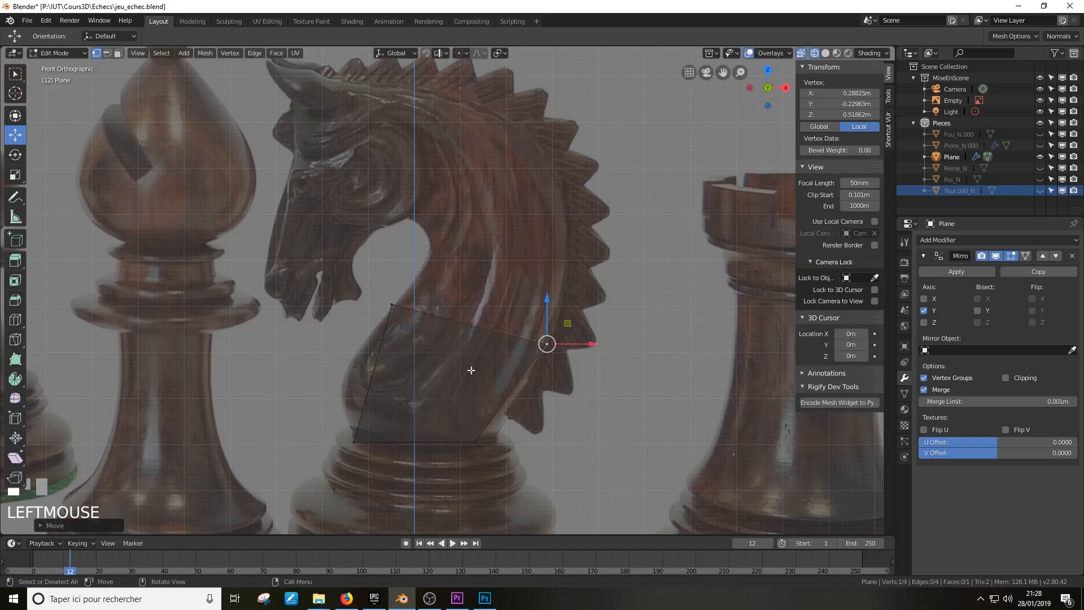
Move the face's lower-right vertex outward along the X axis to where the back of the neck meets the base
left_click(367, 441)
left_click(481, 442)
key("g")
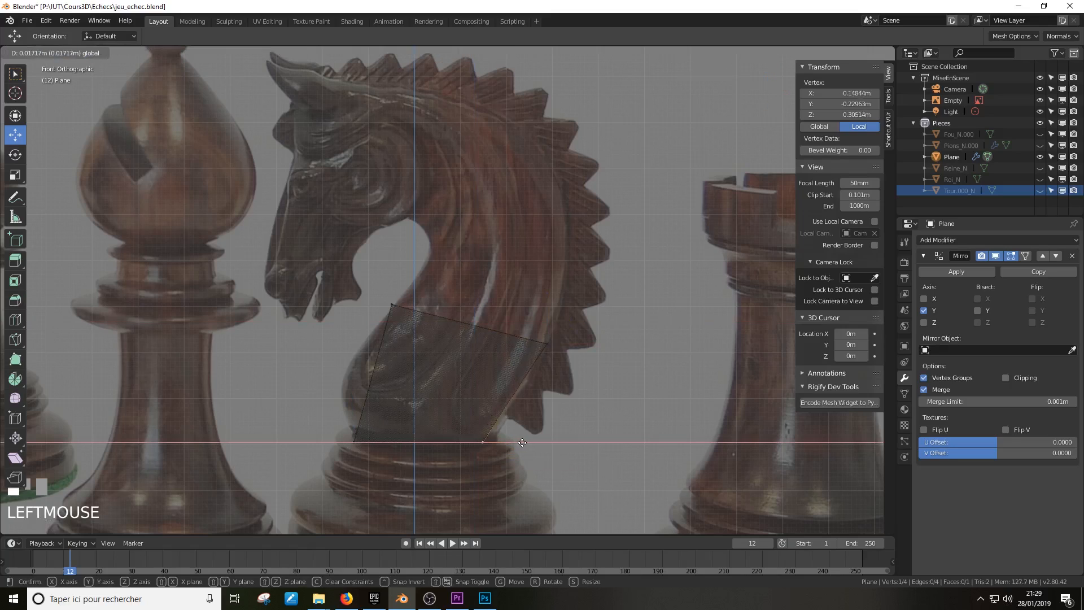
left_click(522, 442)
Lower the upper-left vertex onto the chest bulge and the upper-right vertex to about X 0.24 m, Z 0.42 m on the mane side
left_click_drag(395, 298, 362, 361)
key("ctrl+z")
left_click(552, 344)
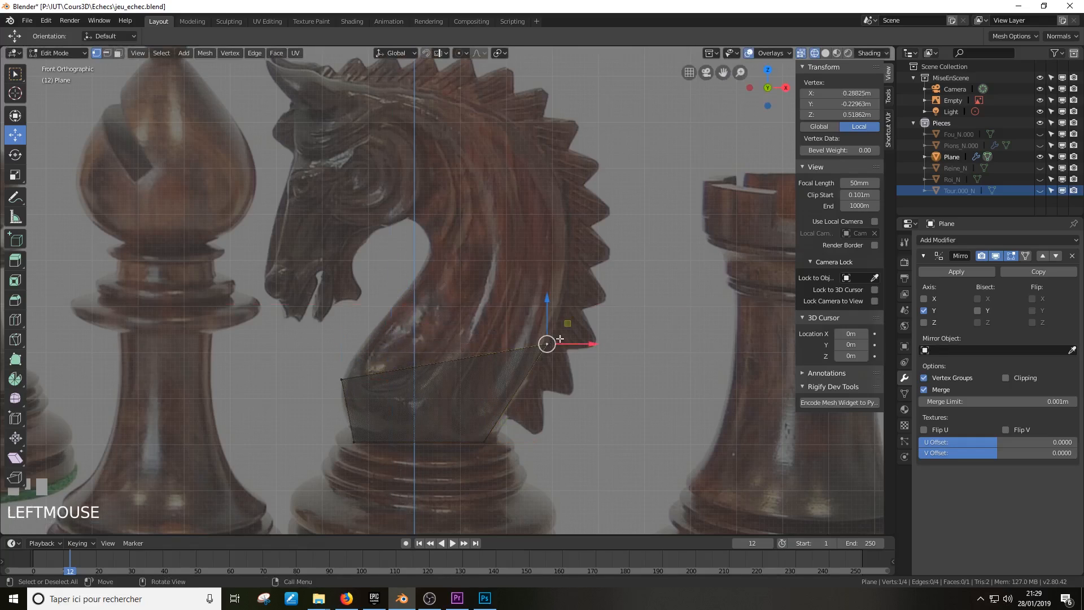
left_click_drag(560, 339, 535, 386)
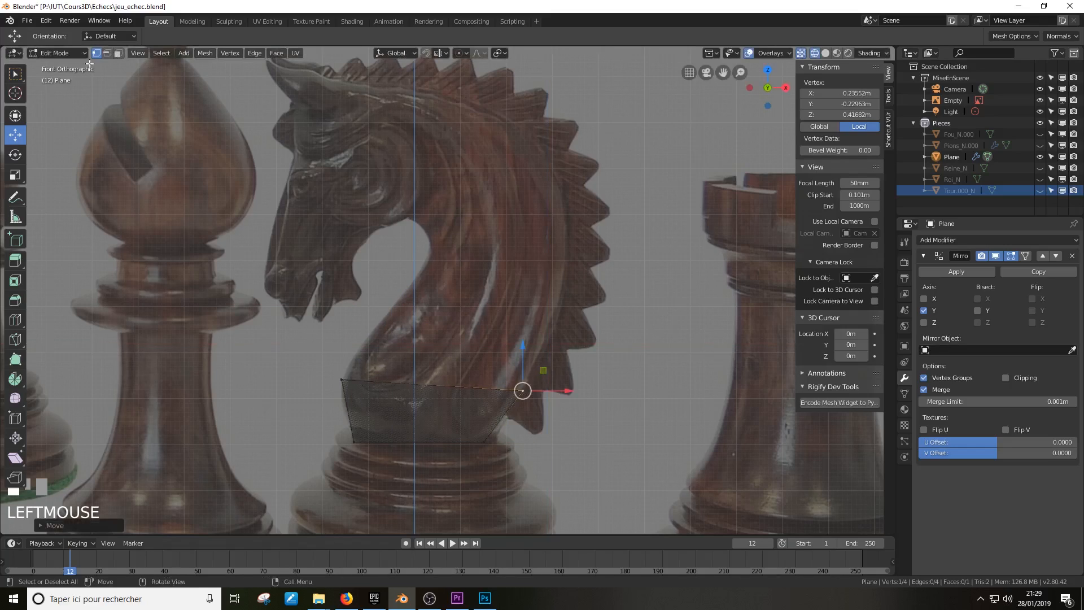
In edge selection mode, extrude the face's top edge up along the neck to about X 0.10 m, Z 0.54 m
left_click(105, 55)
left_click(375, 382)
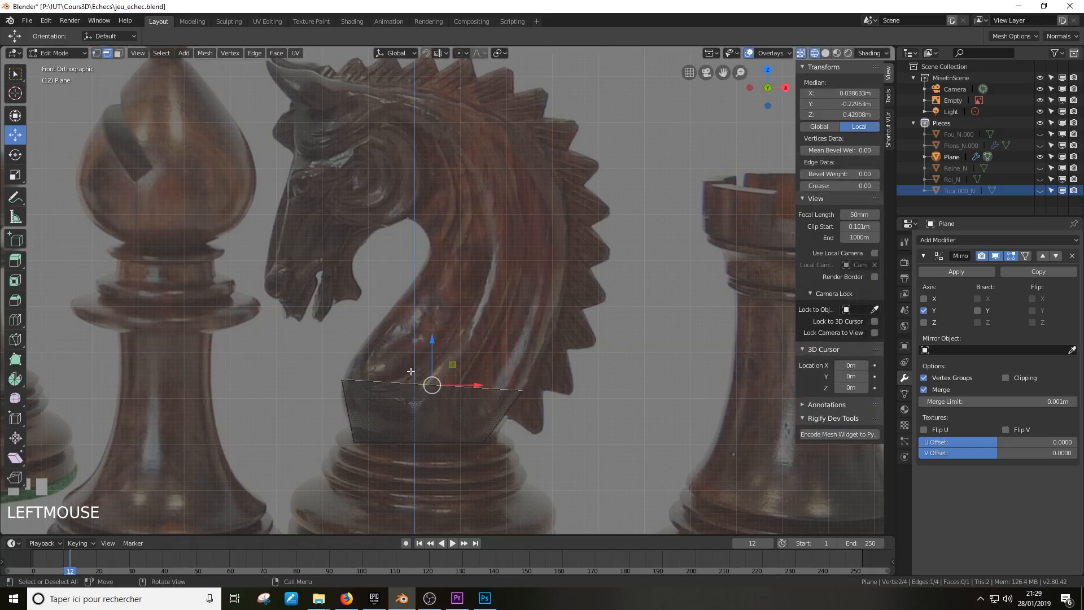
key("e")
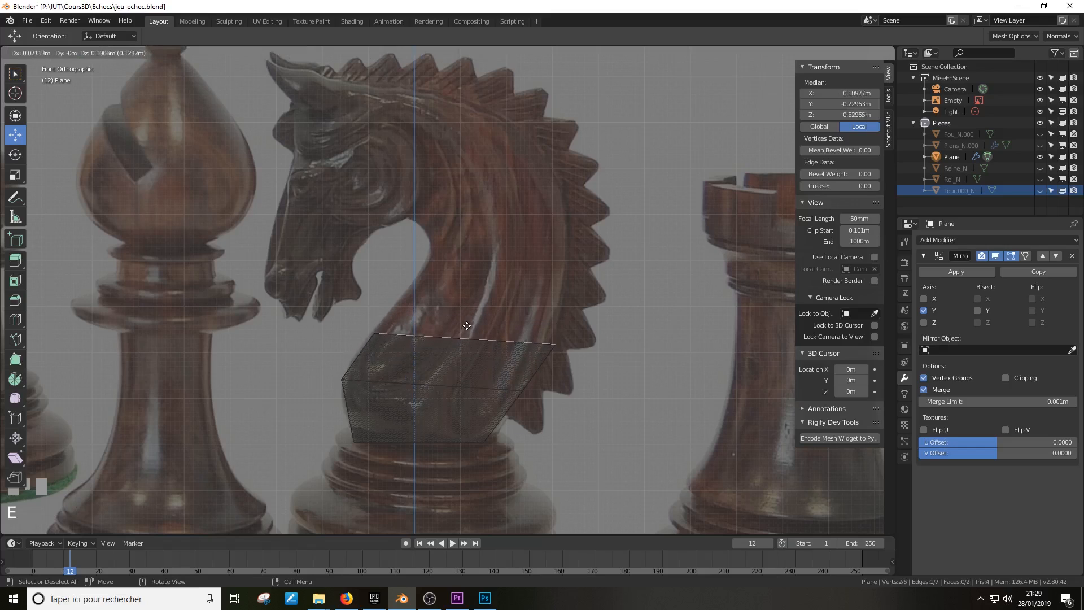
left_click(460, 327)
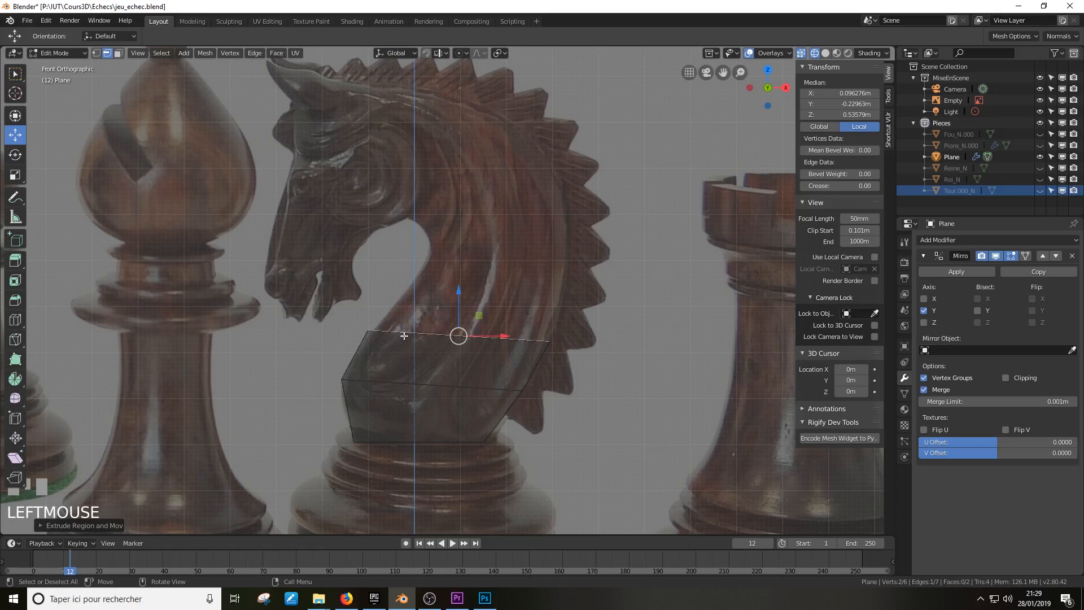
Scale down and slightly rotate the extruded top edge so its ends match the neck's width and tilt
left_click(96, 52)
key("s")
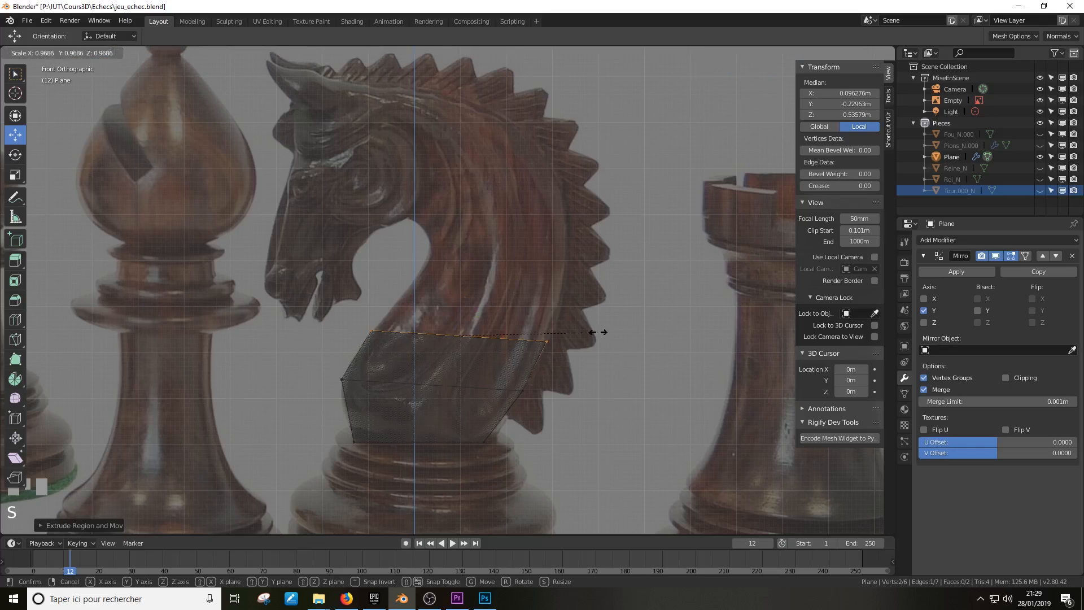
left_click(598, 342)
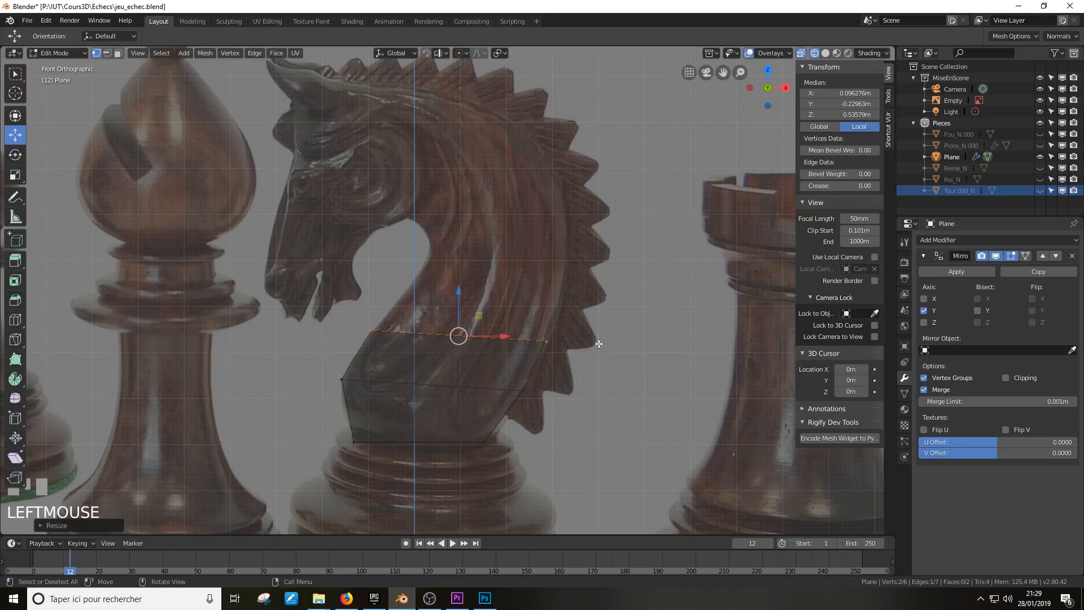
key("r")
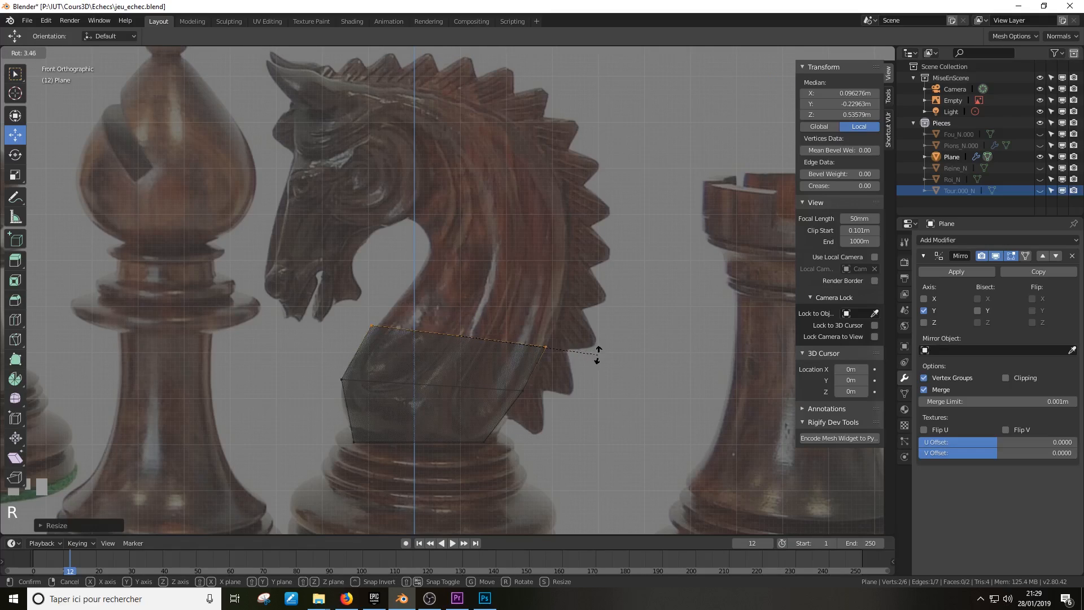
left_click(613, 355)
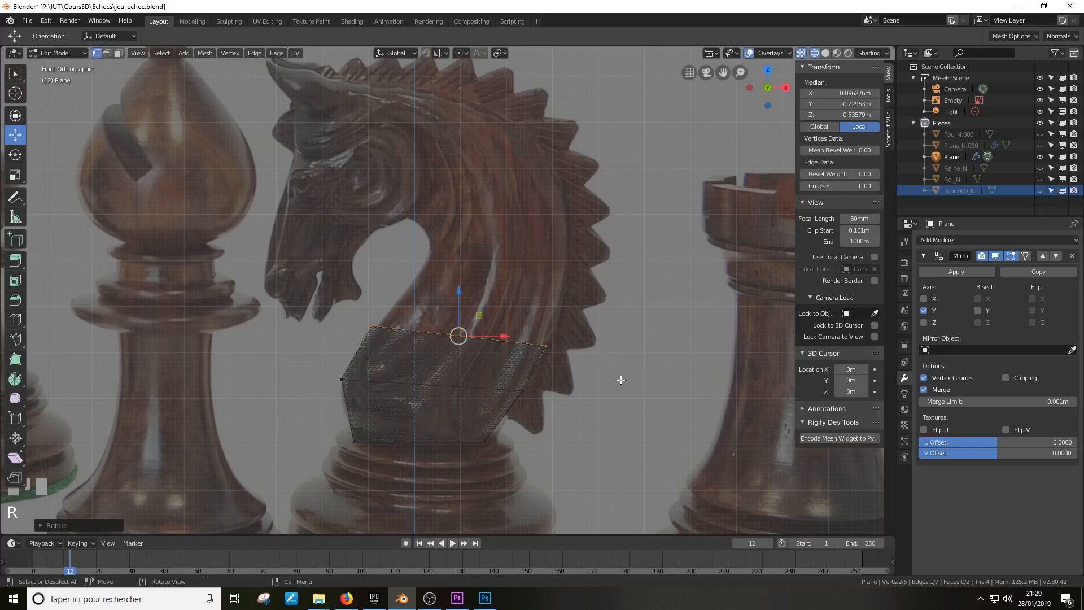
key("s")
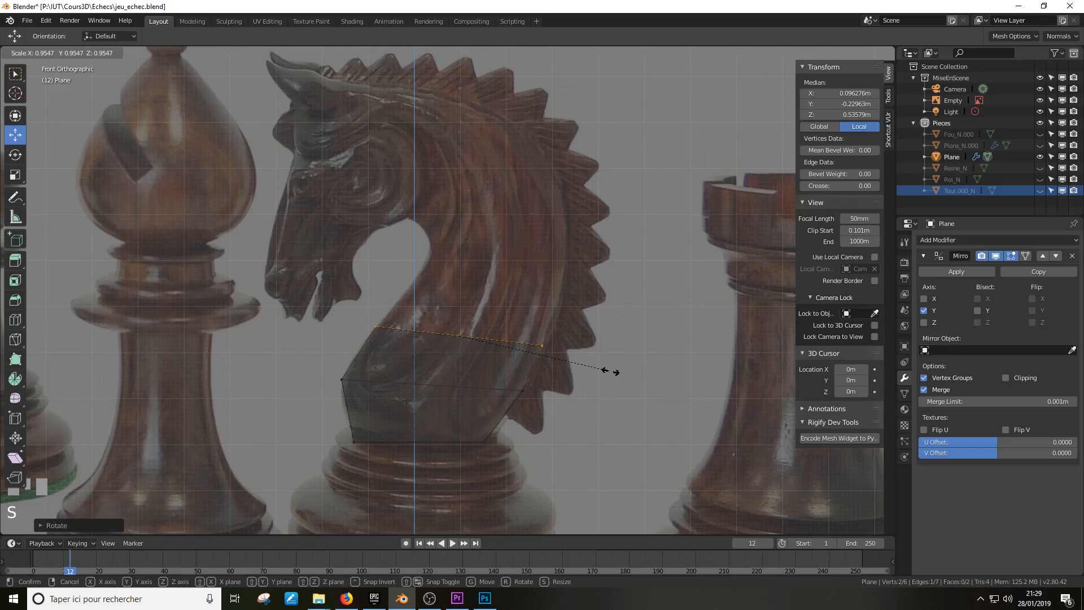
left_click(607, 372)
Move the middle row's right vertex to about X 0.18 m, Z 0.32 m and its left vertex to about X -0.15 m, Z 0.36 m
scroll(359, 380, "up", 1)
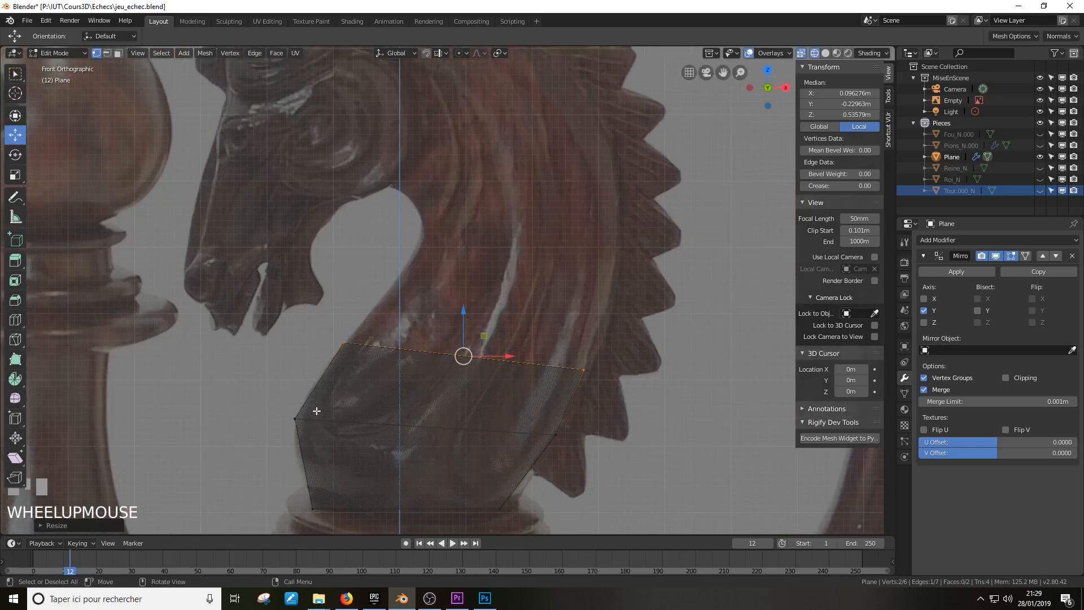
left_click(557, 434)
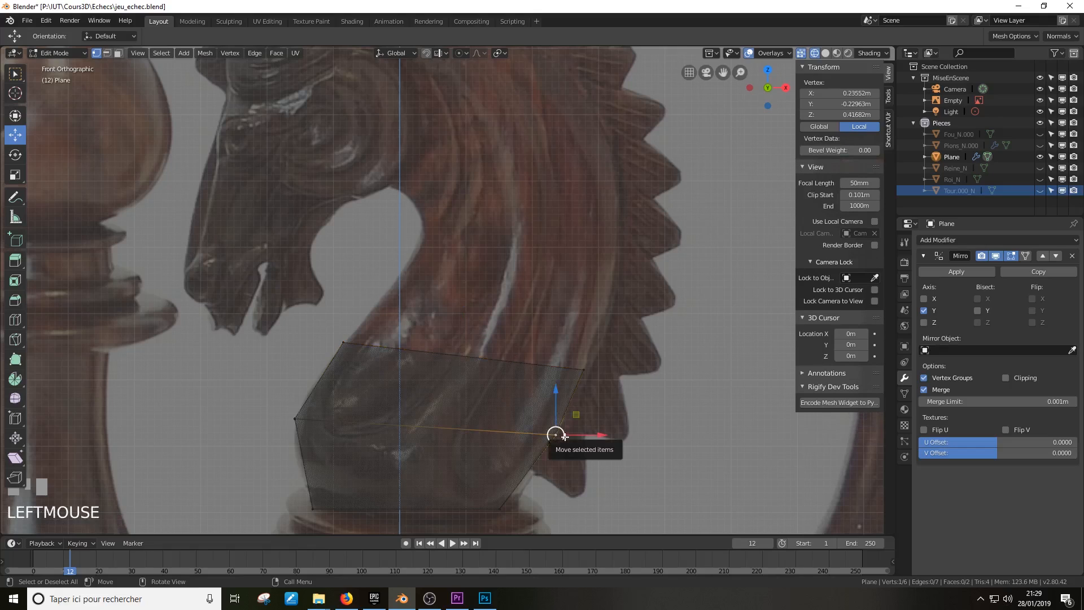
key("g")
left_click(524, 500)
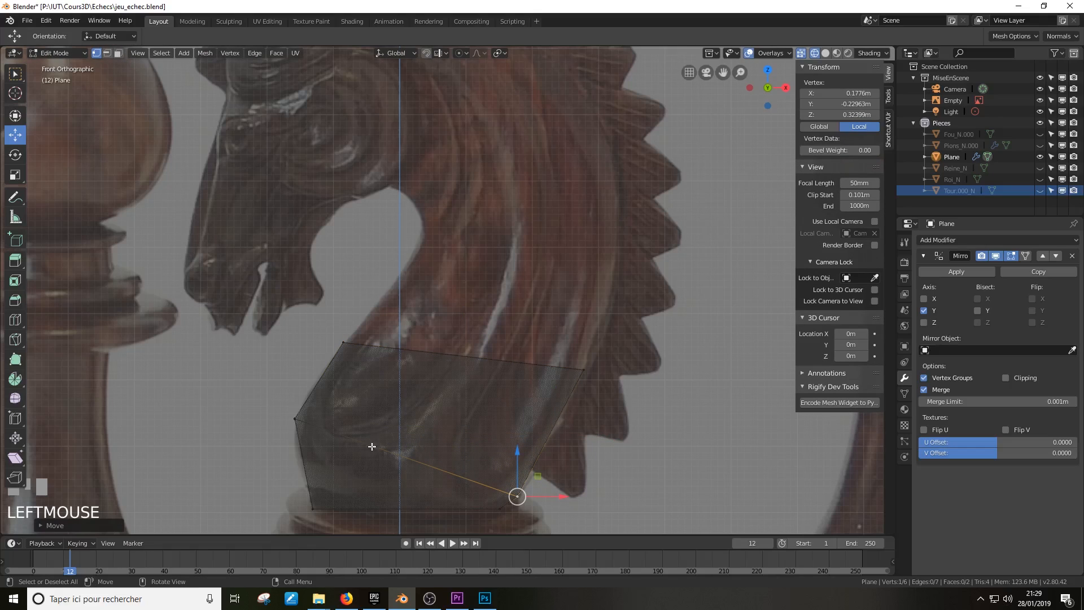
left_click(293, 414)
key("g")
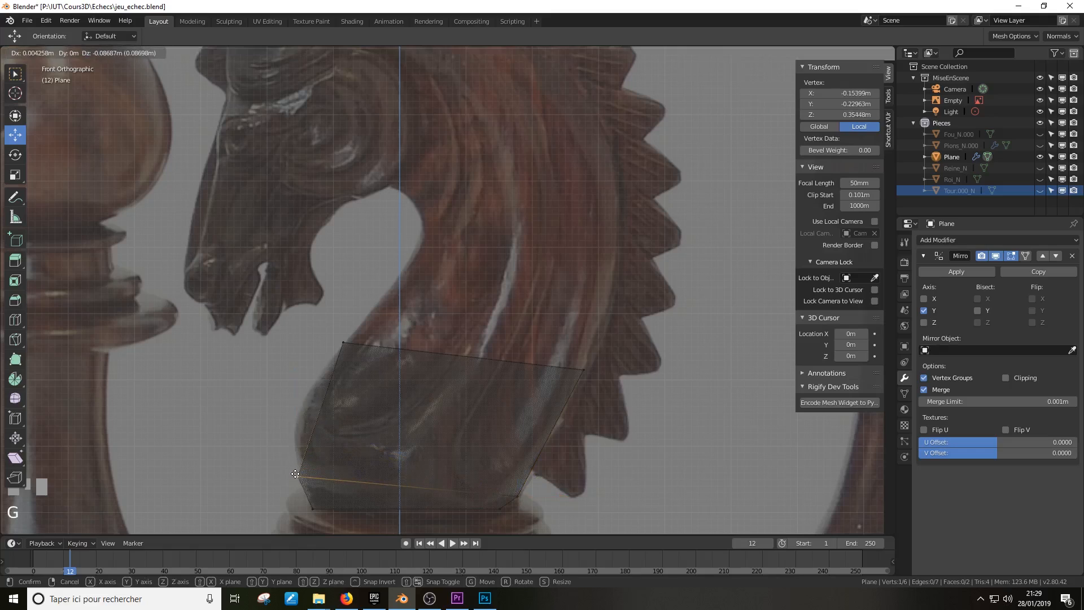
left_click(306, 448)
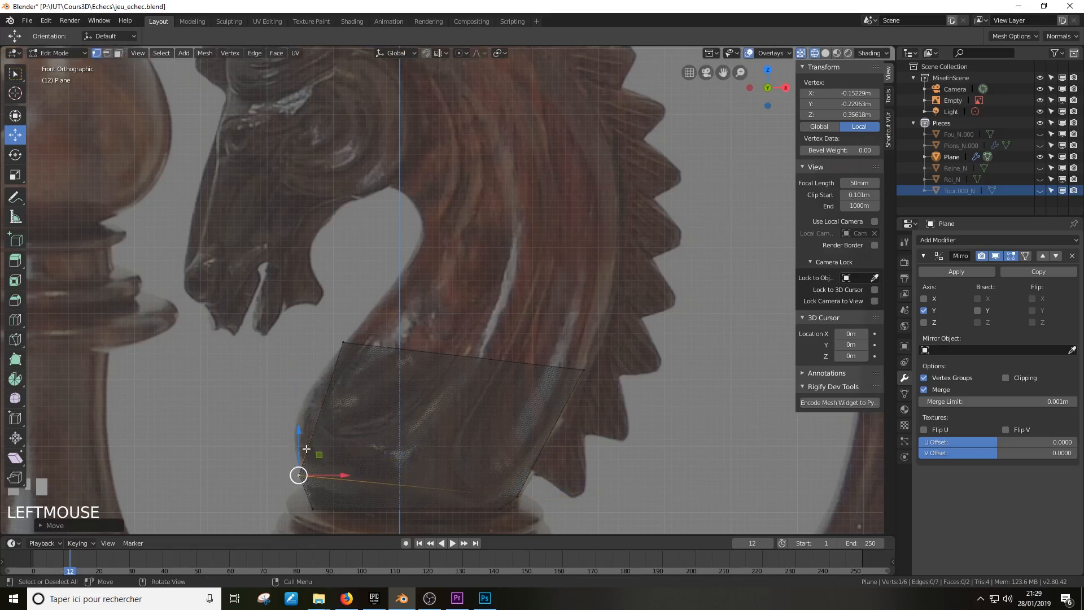
Add a loop cut across the upper face and move its left vertex onto the chest outline and its right vertex down the neck's back
key("ctrl+r")
left_click(326, 406)
left_click(321, 408)
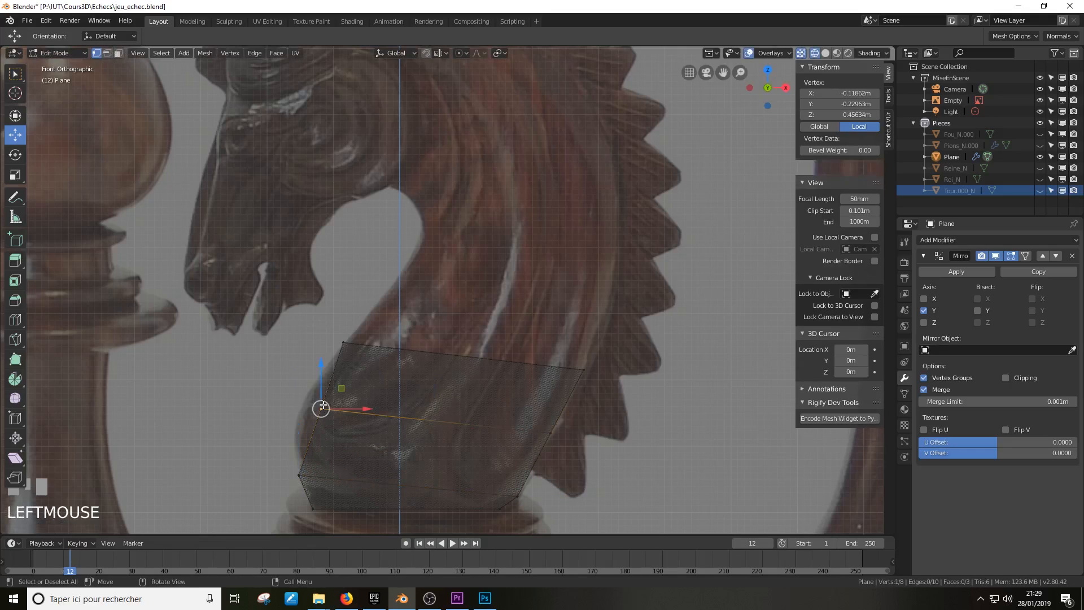
left_click_drag(321, 409, 295, 423)
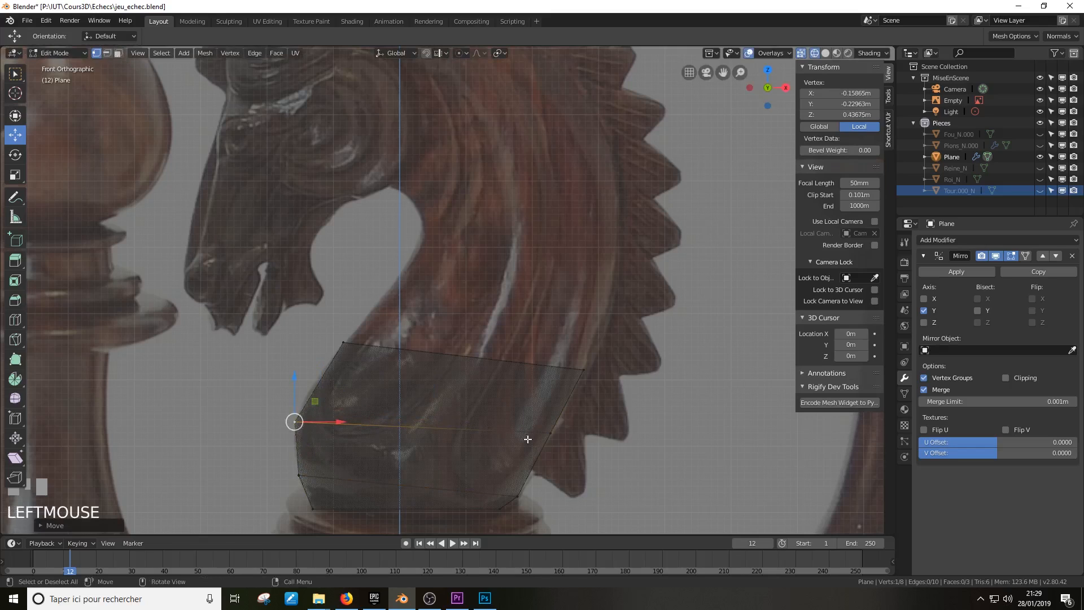
left_click(551, 435)
key("g")
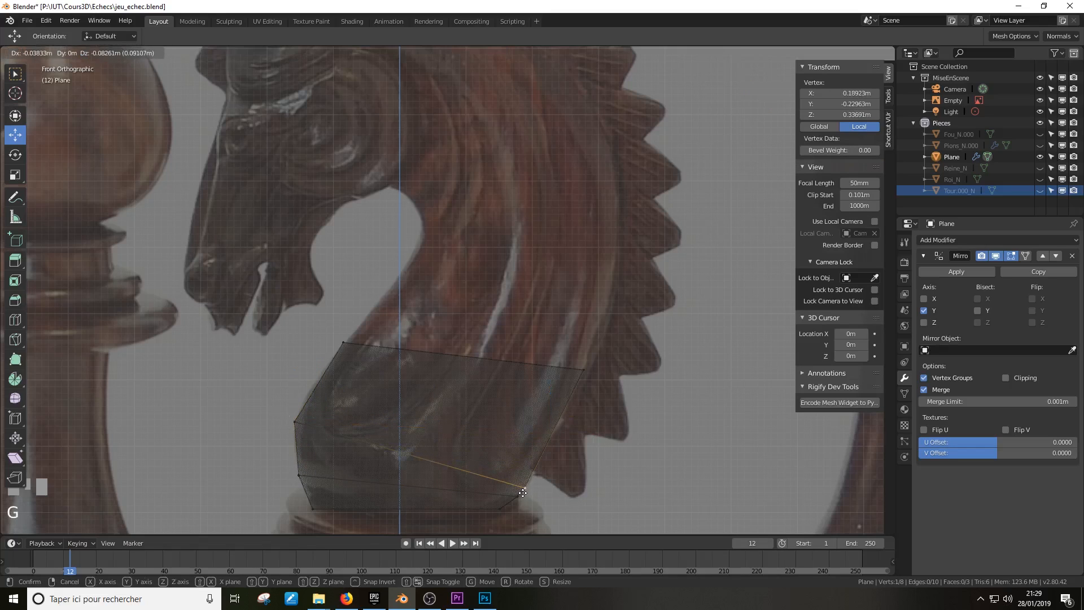
left_click(524, 488)
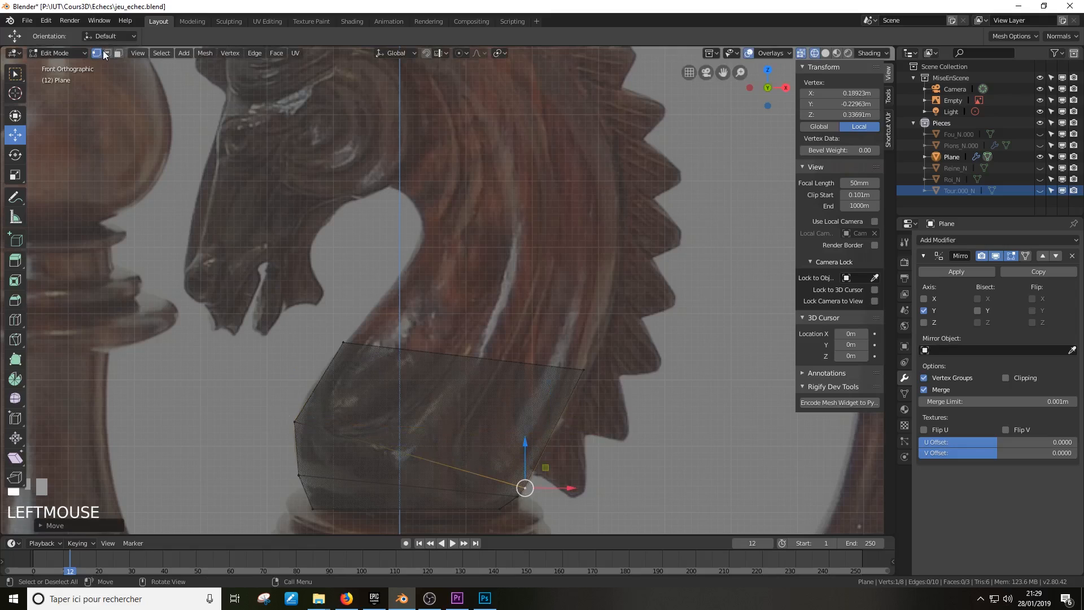
Select the top edge and extrude it further up the neck to about X 0.15 m, Z 0.63 m
left_click(419, 355)
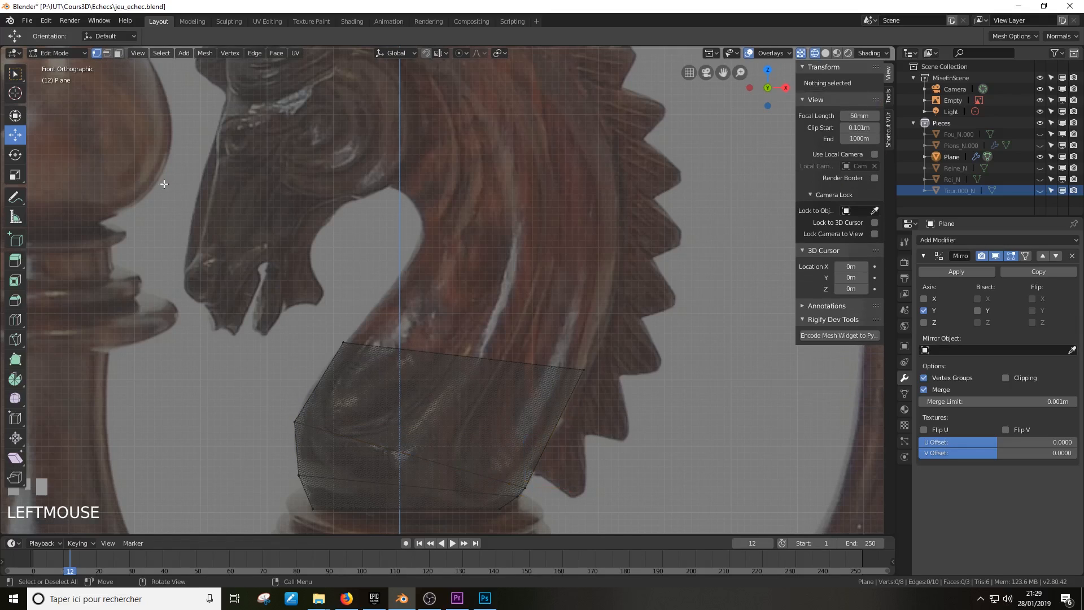
left_click(106, 53)
left_click(491, 356)
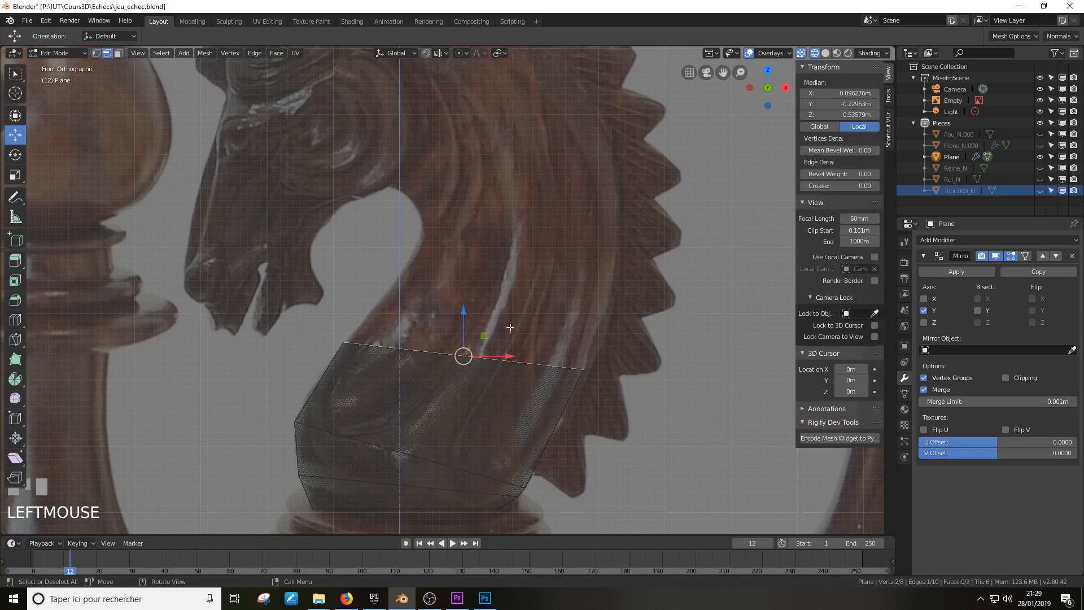
key("e")
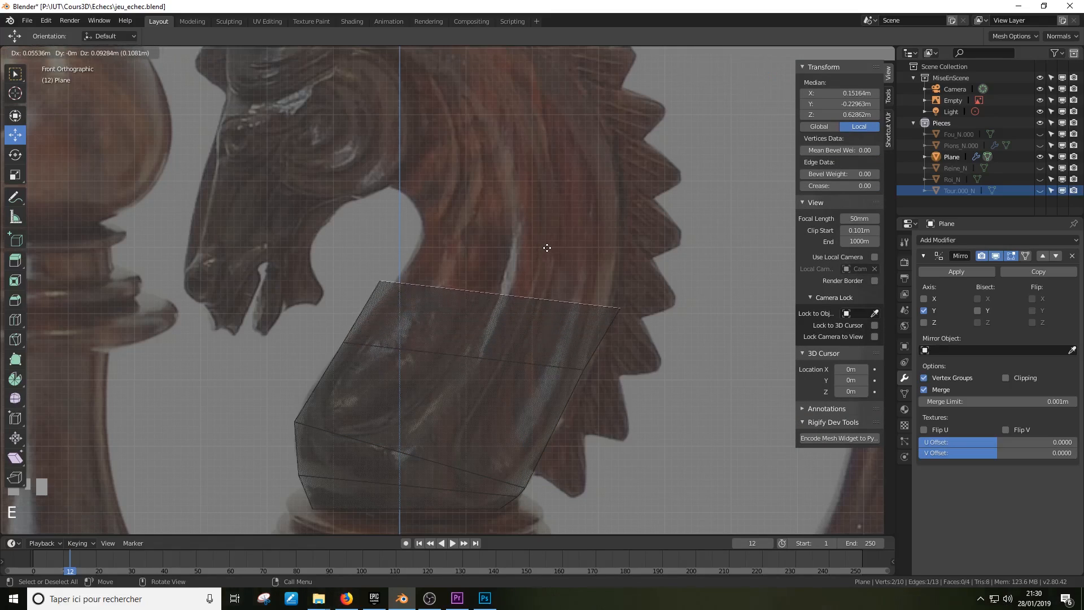
left_click(546, 247)
Scale down, slightly rotate and nudge the new top edge so it fits between the throat and the mane
key("s")
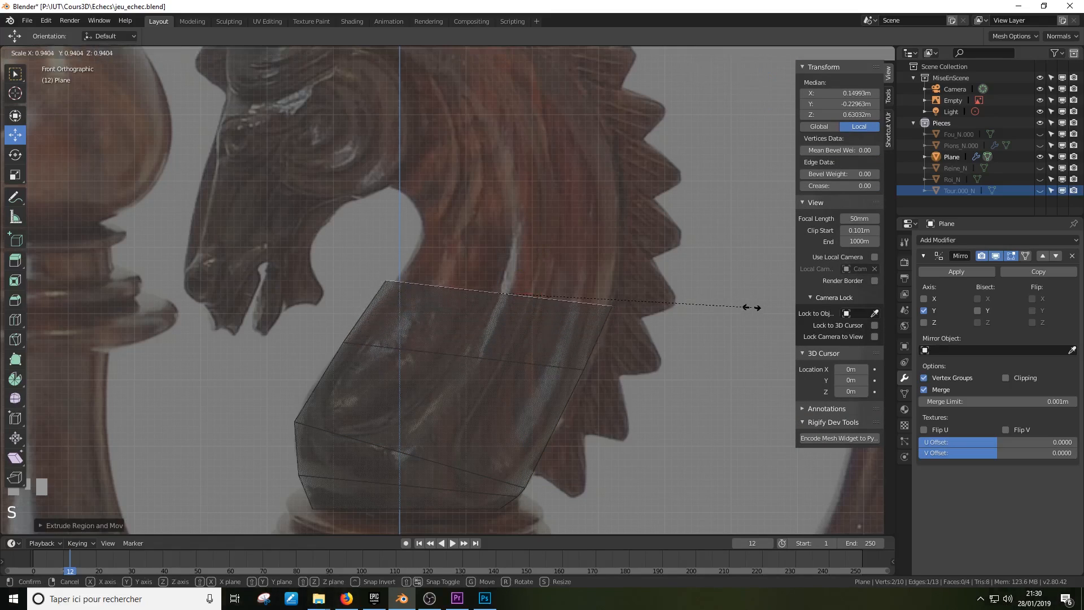
left_click(745, 305)
key("r")
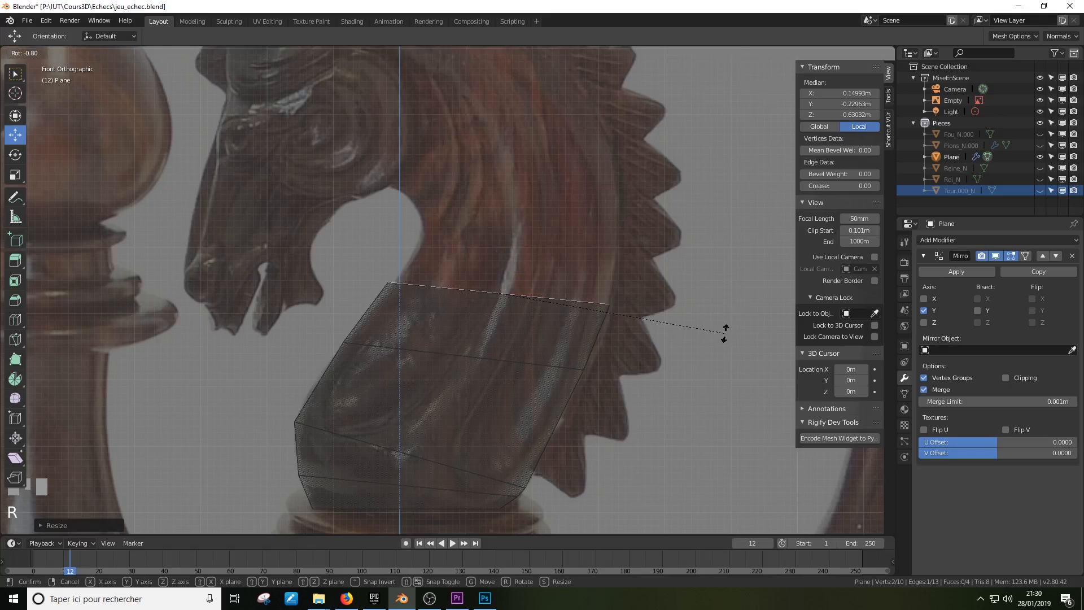
left_click(721, 327)
key("g")
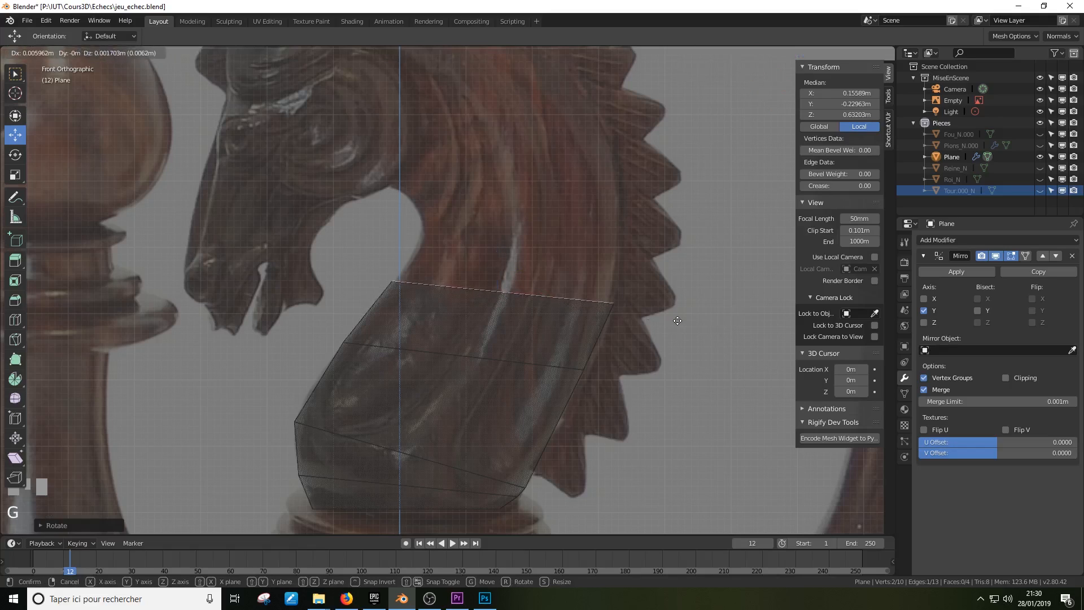
left_click(690, 321)
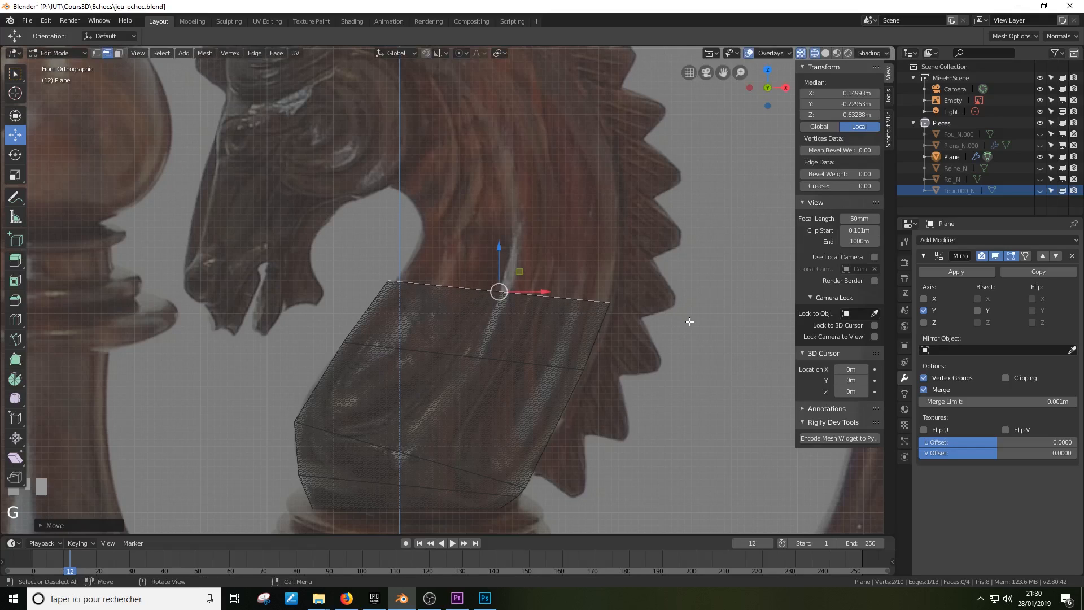
key("s")
left_click(680, 319)
Extrude the top edge up to about X 0.19 m, Z 0.73 m, then scale it to the neck's width and rotate it level
key("e")
left_click(641, 253)
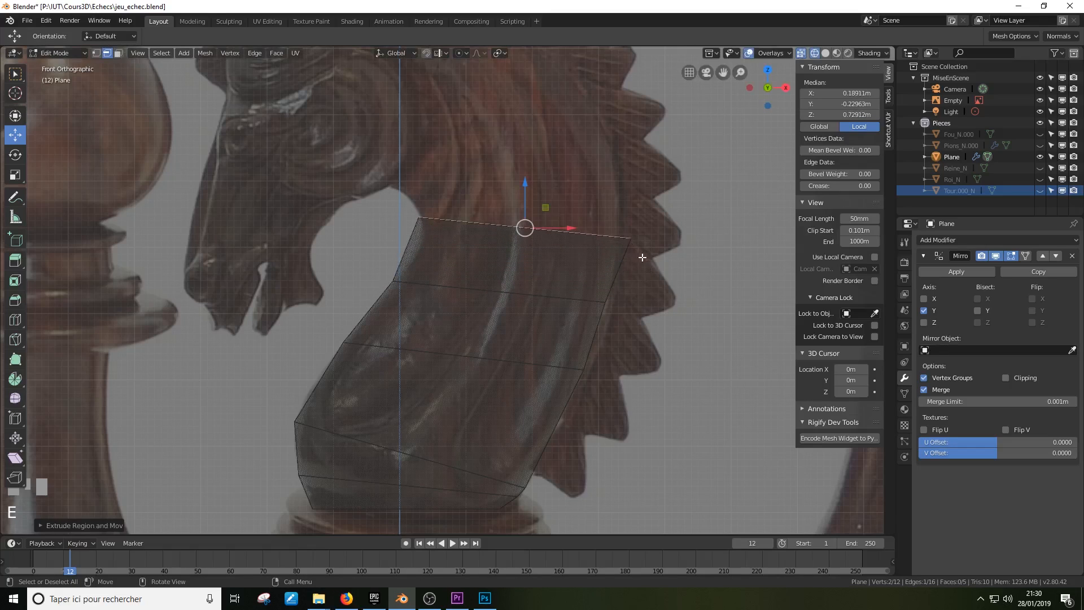
key("s")
left_click(664, 257)
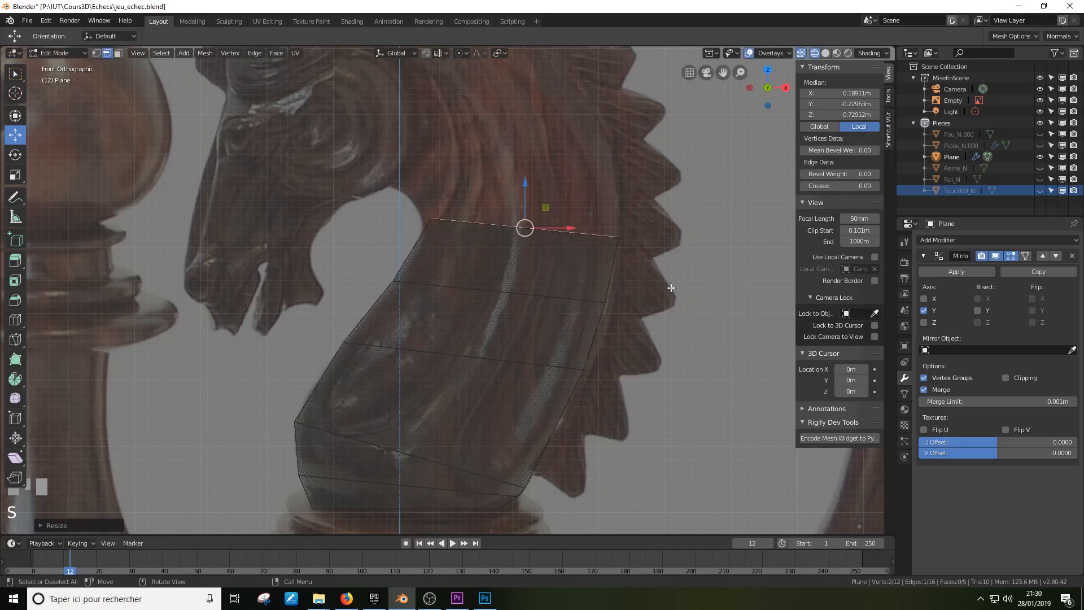
key("r")
left_click(673, 272)
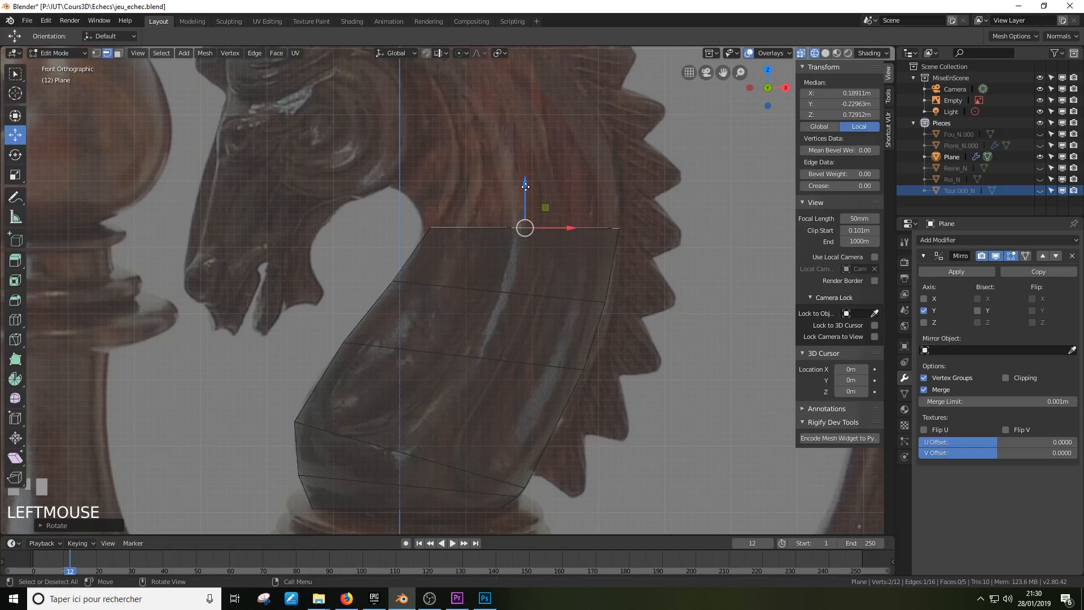
Lower the neck's top edge to about Z 0.71 m and extrude it straight up to about Z 0.79 m
left_click_drag(525, 186, 527, 199)
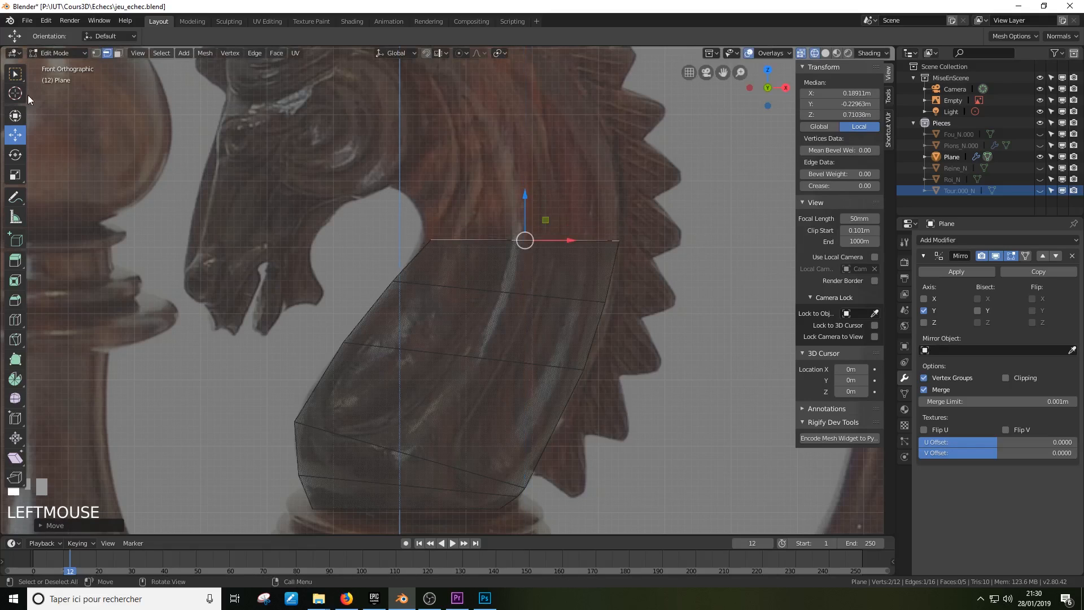
left_click(16, 74)
key("e")
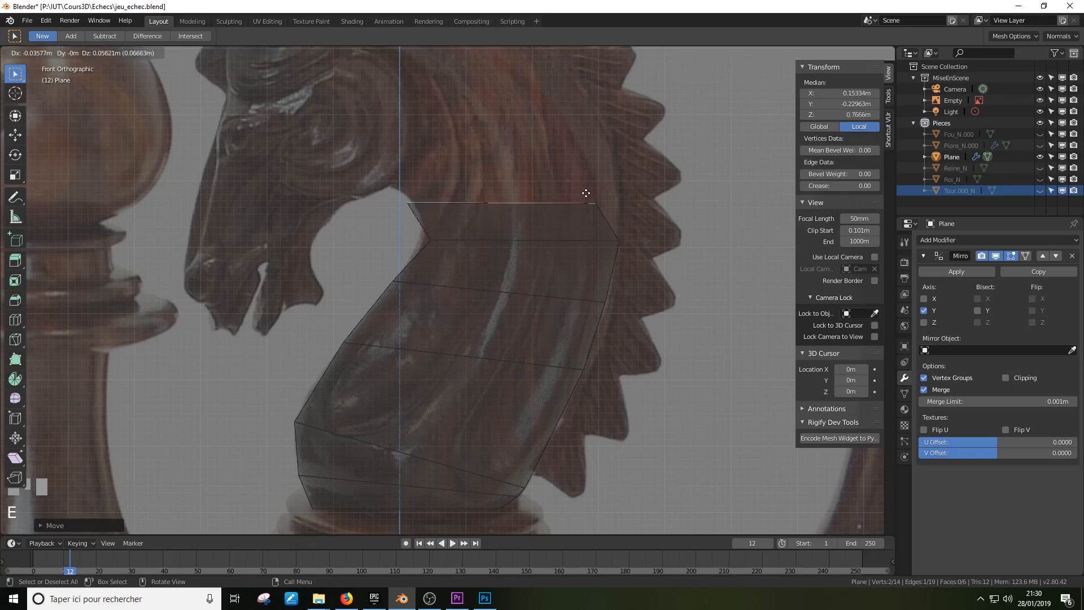
left_click(609, 176)
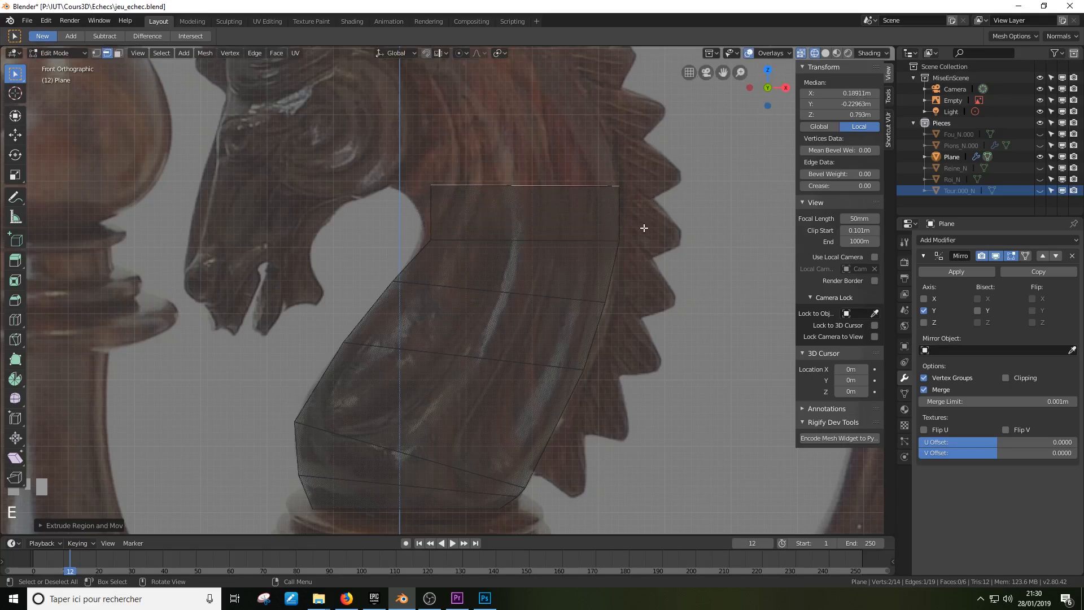
Rotate the new top edge so it rises toward the mane and scale it out to the neck's width
key("r")
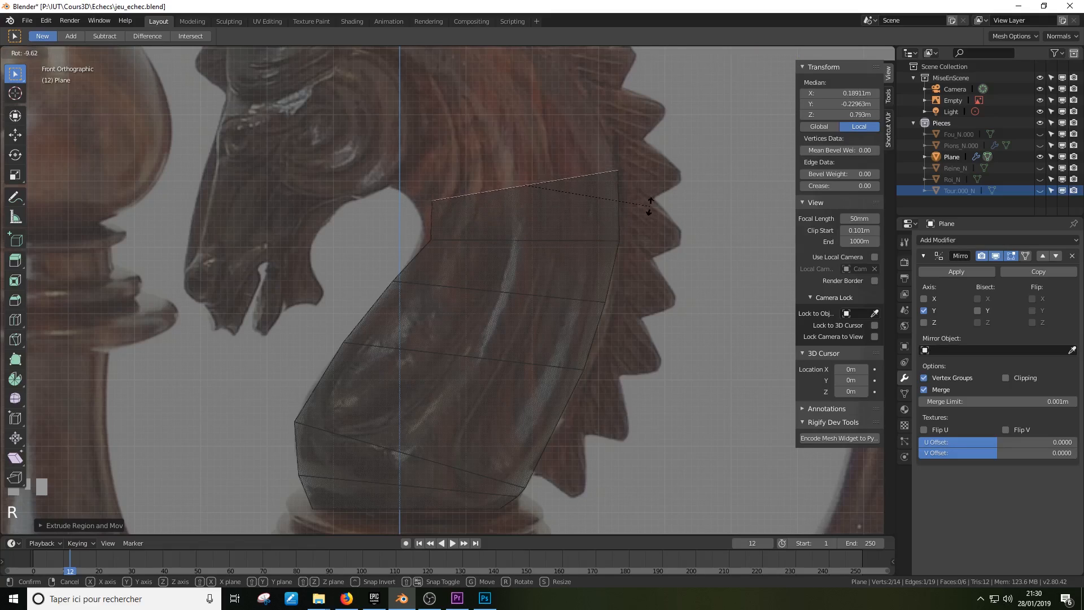
left_click(652, 192)
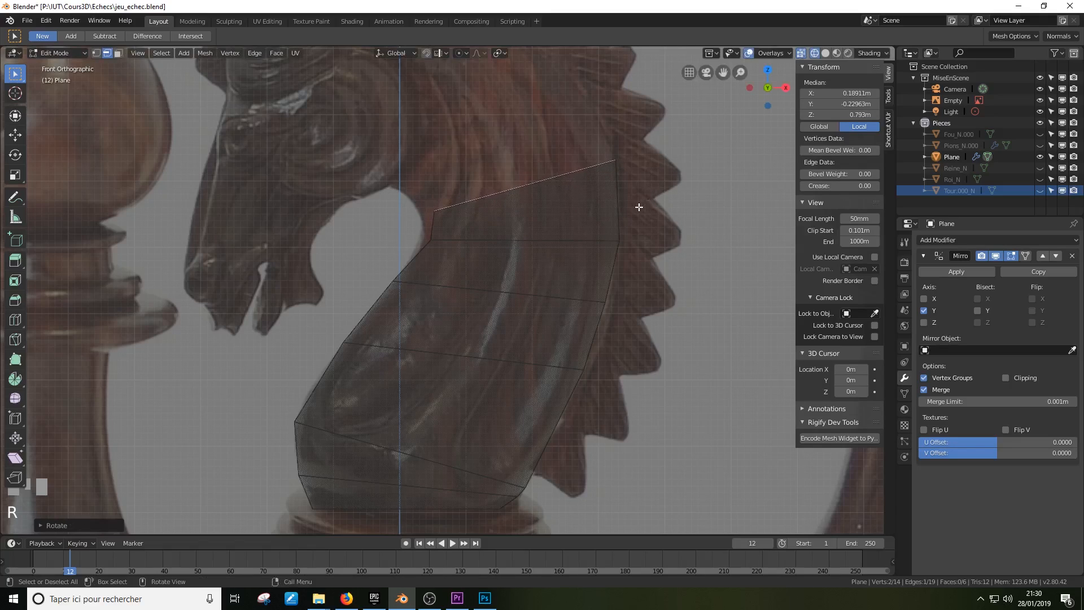
key("s")
left_click(637, 207)
Move the top edge's mane-side vertex to about X 0.33 m, Z 0.79 m
left_click(96, 53)
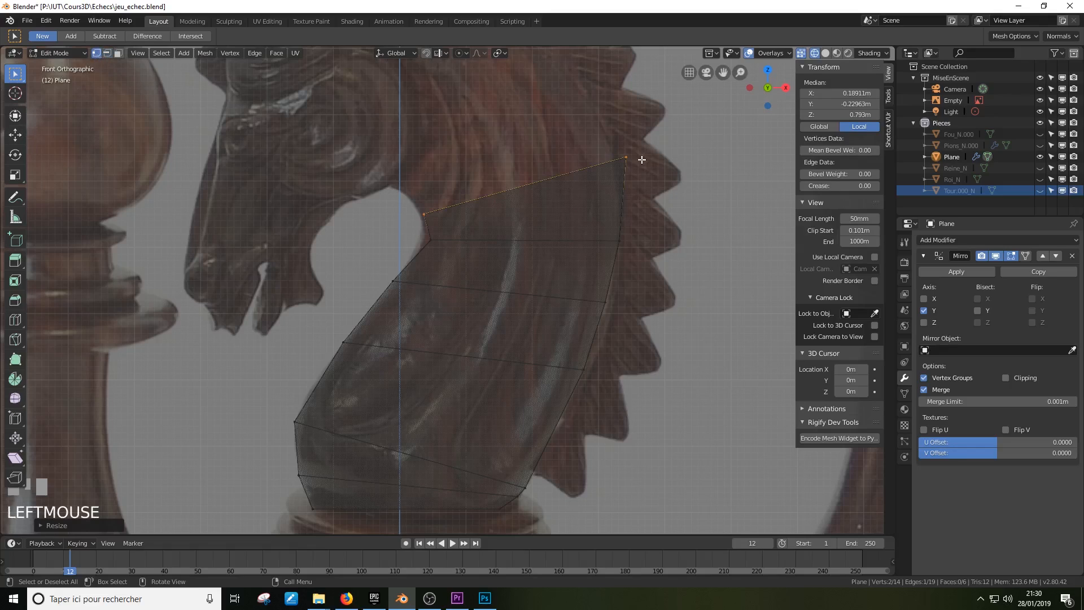
left_click(627, 158)
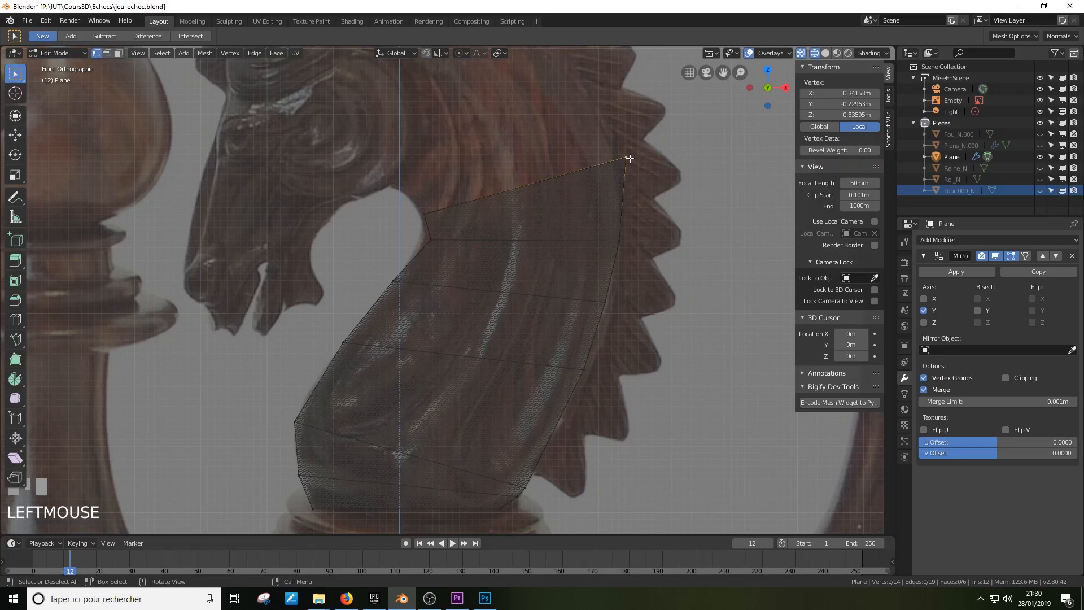
key("g")
left_click(621, 186)
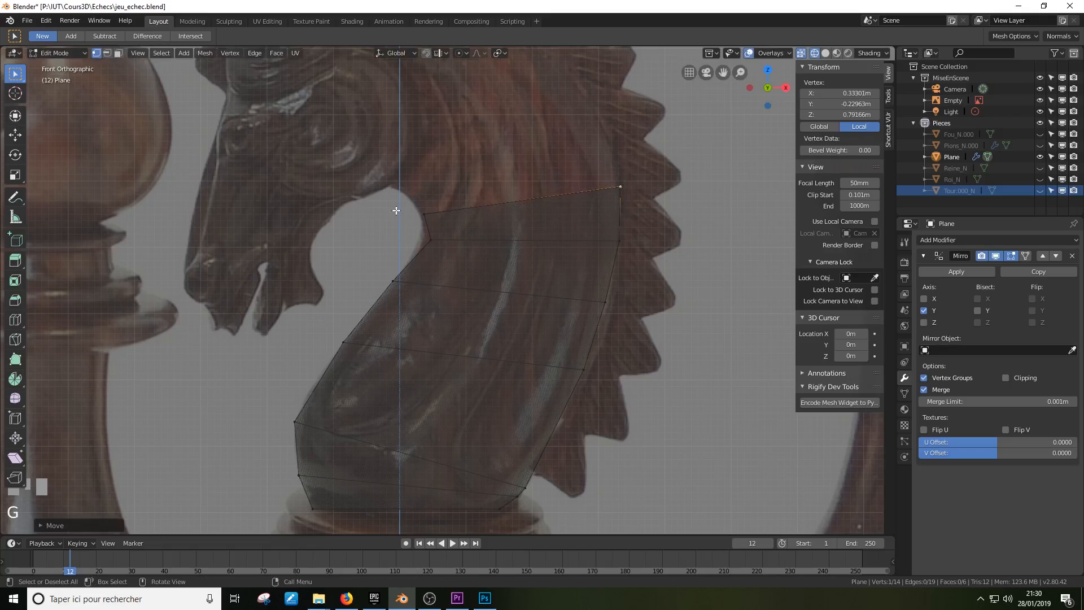
Extrude the top edge up to the jaw corner and move its mane-side vertex to about X 0.32 m, Z 0.88 m
left_click(412, 211)
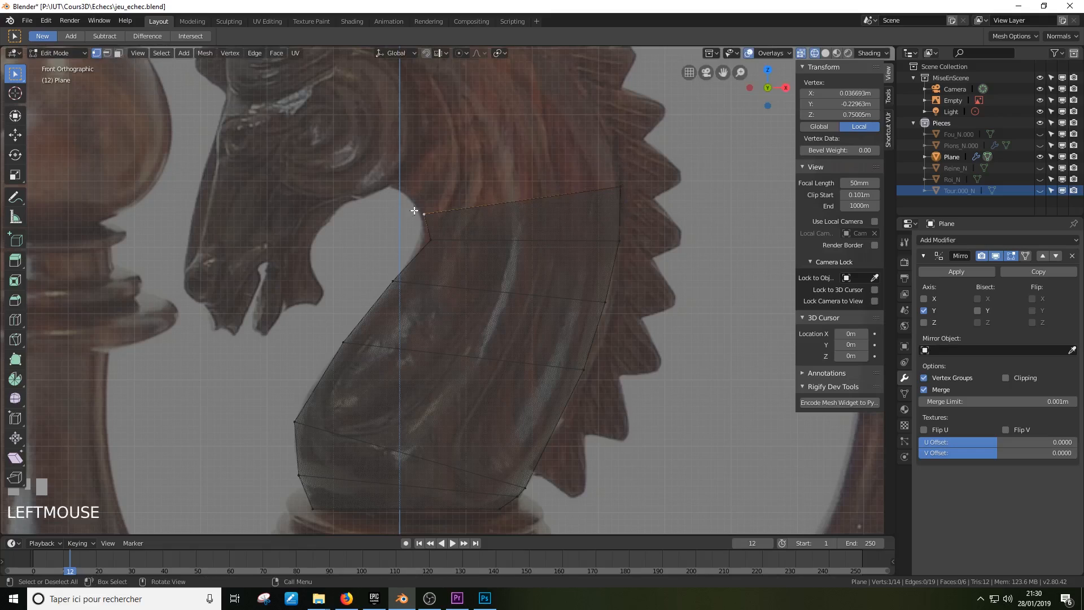
left_click(621, 188, "shift")
key("e")
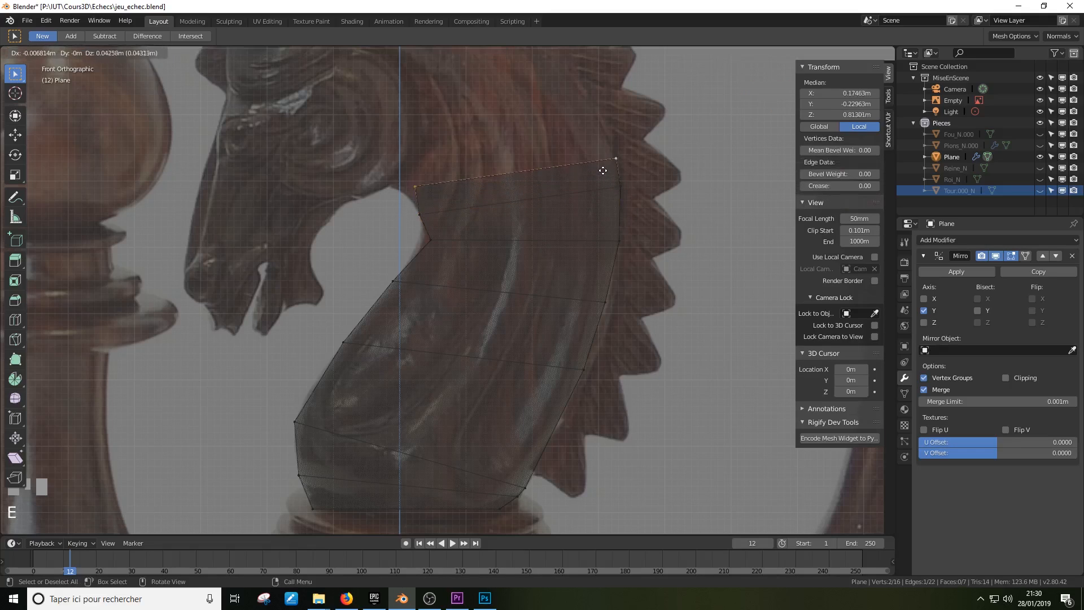
left_click(593, 159)
left_click(593, 157)
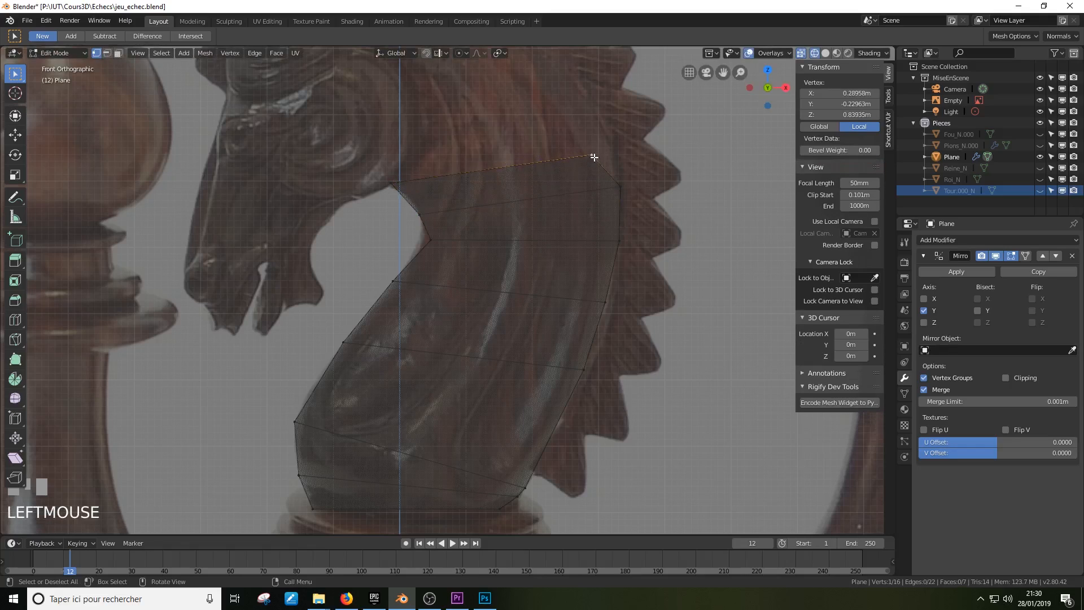
key("g")
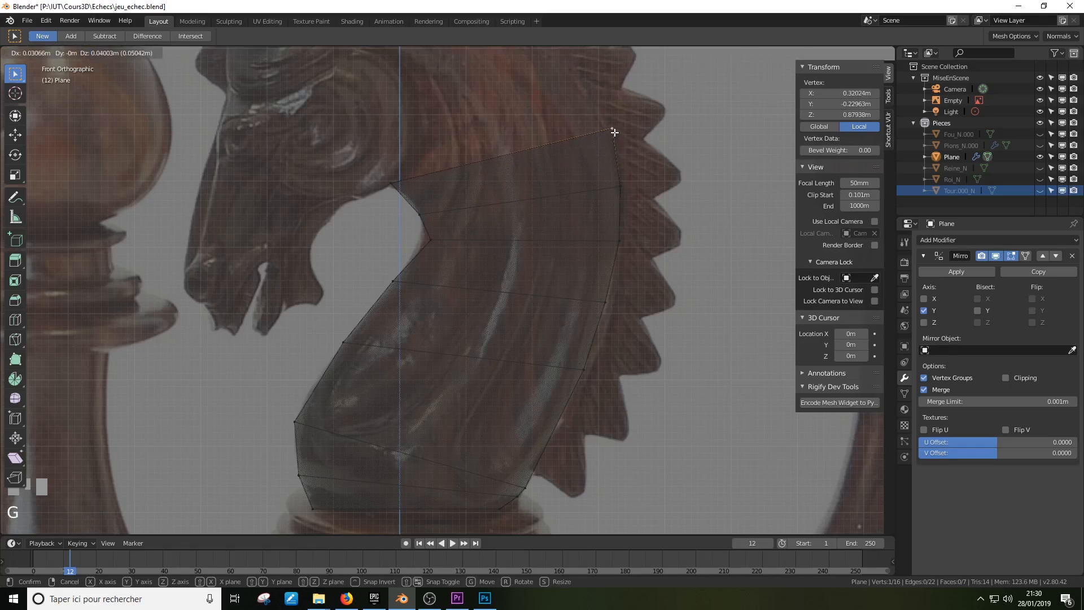
left_click(614, 130)
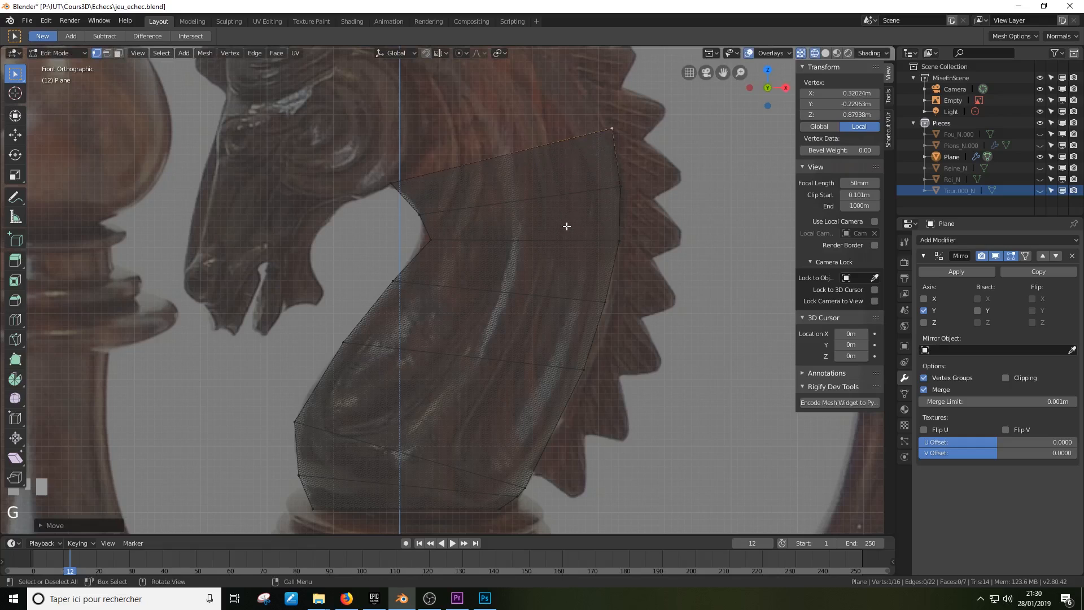
Duplicate the vertex at the jaw corner and place the copy beside the horse's eye at about X -0.14 m, Z 0.89 m
middle_click_drag(535, 210, 669, 323, "shift")
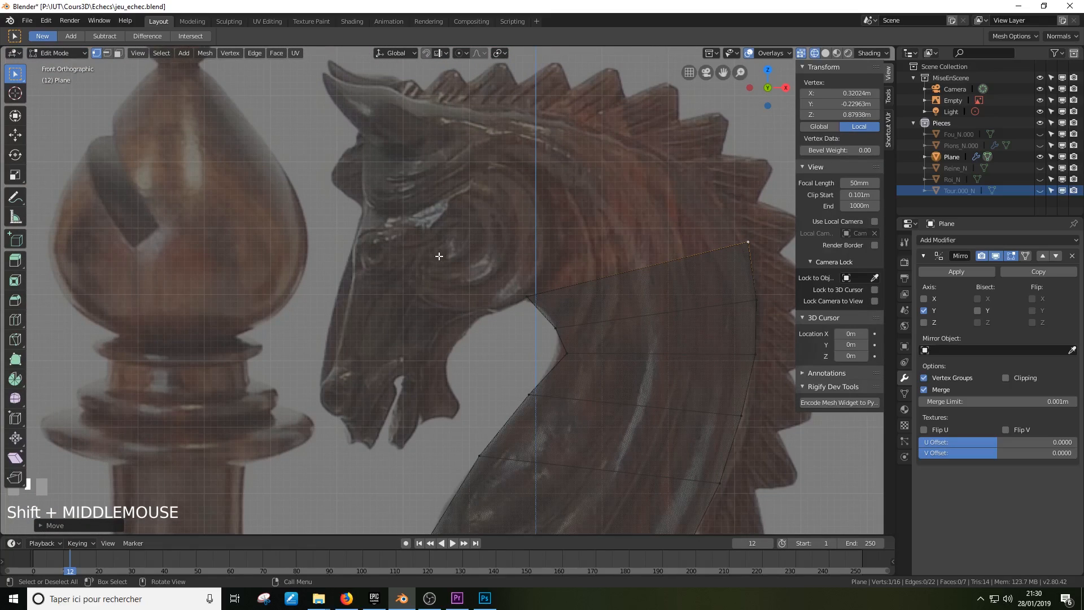
scroll(440, 255, "up", 1)
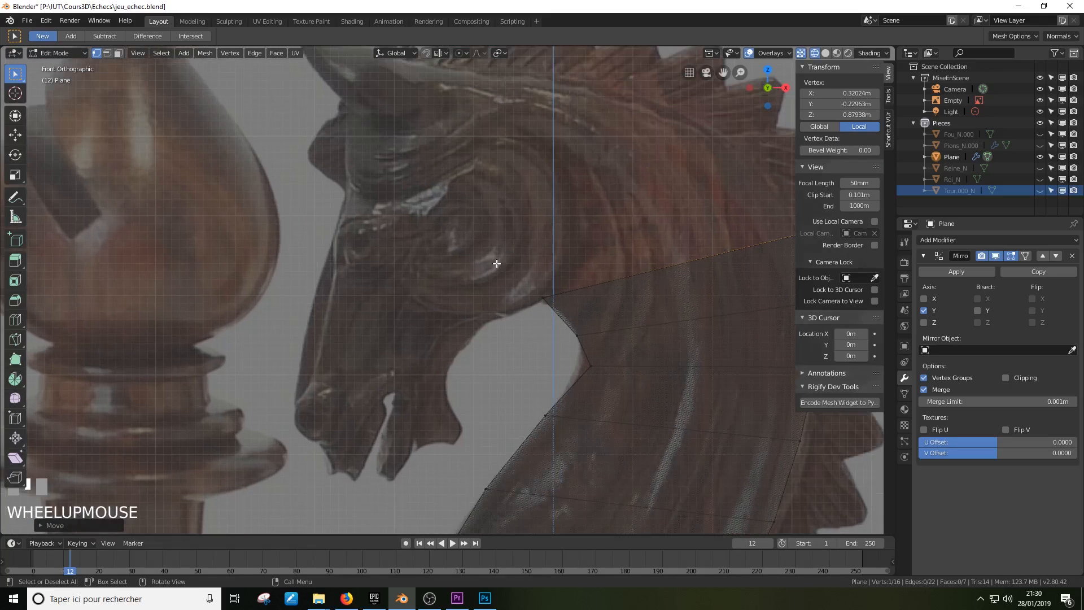
scroll(496, 263, "down", 1)
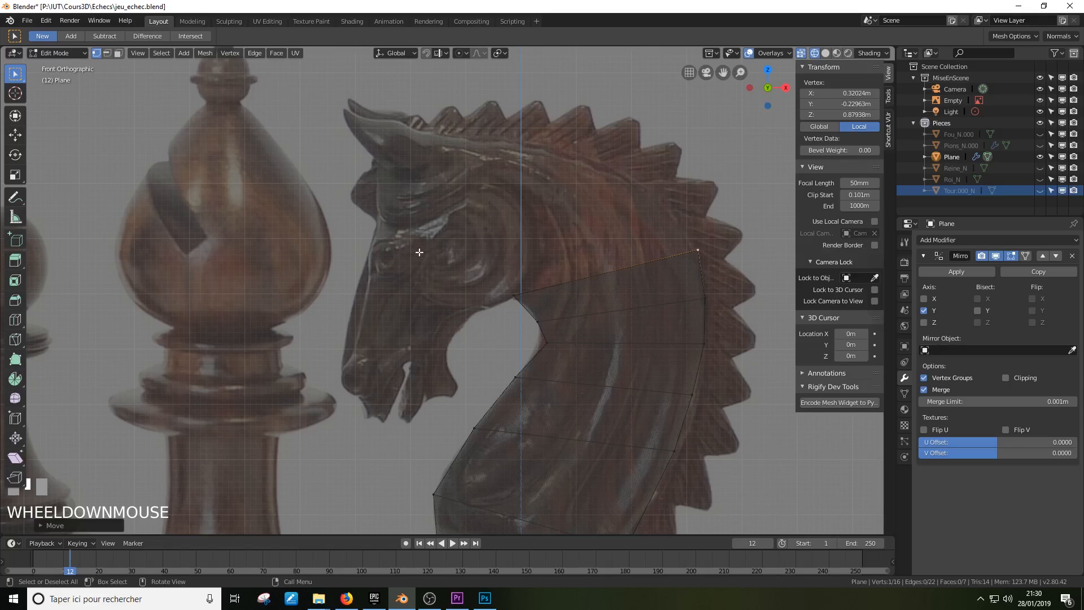
scroll(489, 252, "up", 1)
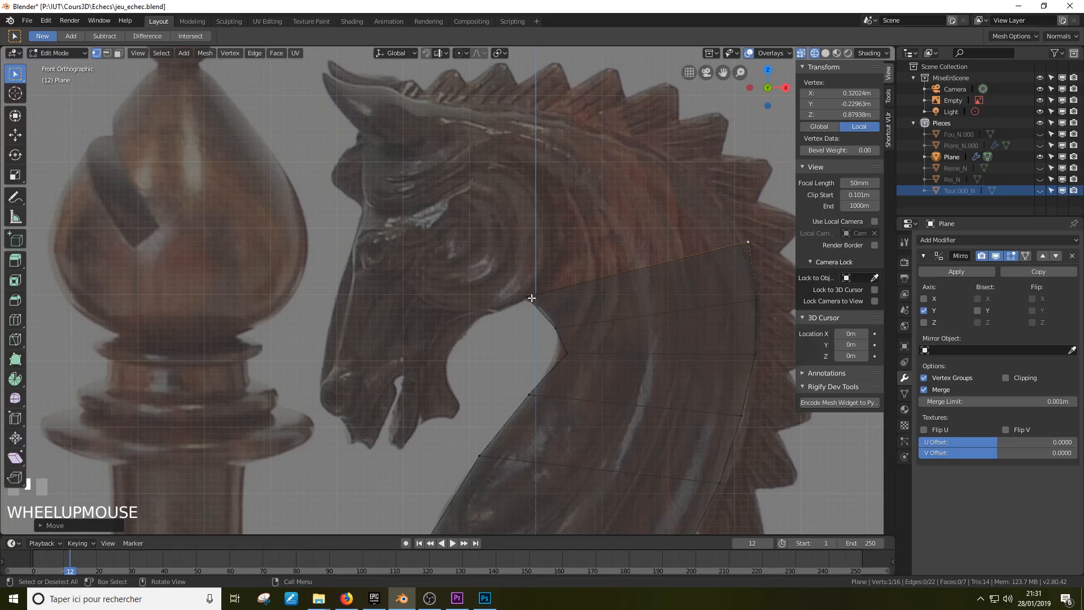
left_click(552, 296)
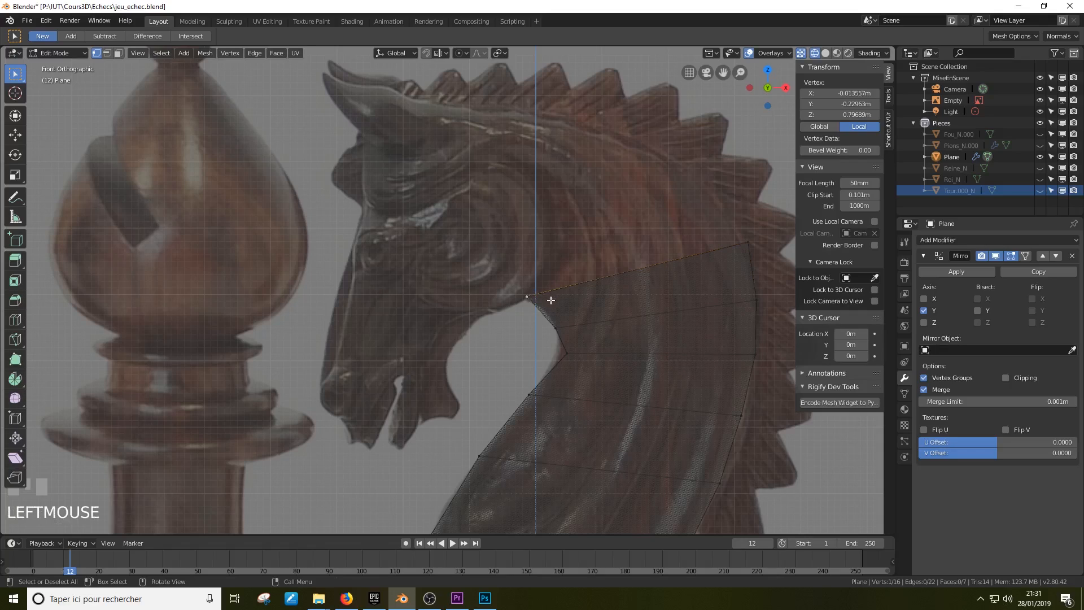
key("shift+d")
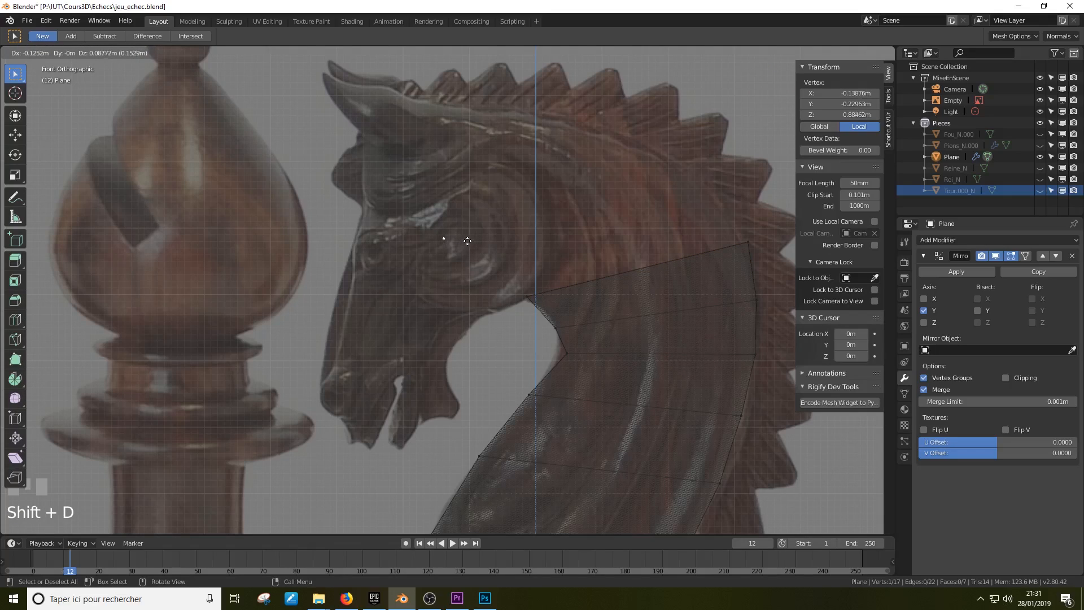
left_click(464, 237)
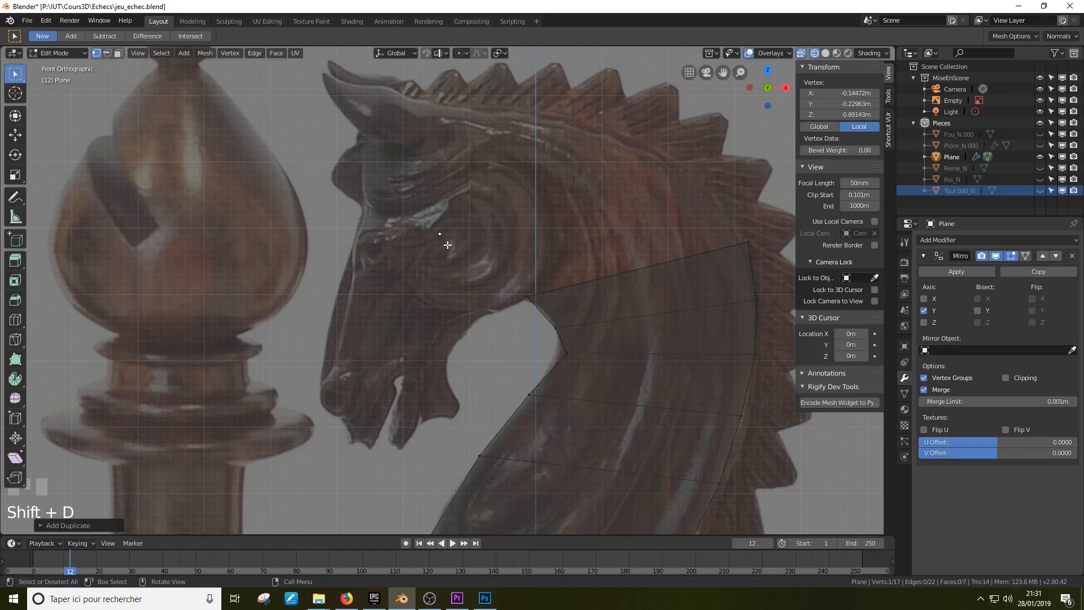
Extrude the duplicated vertex repeatedly to trace a chain of seven edges around the horse's eye
key("e")
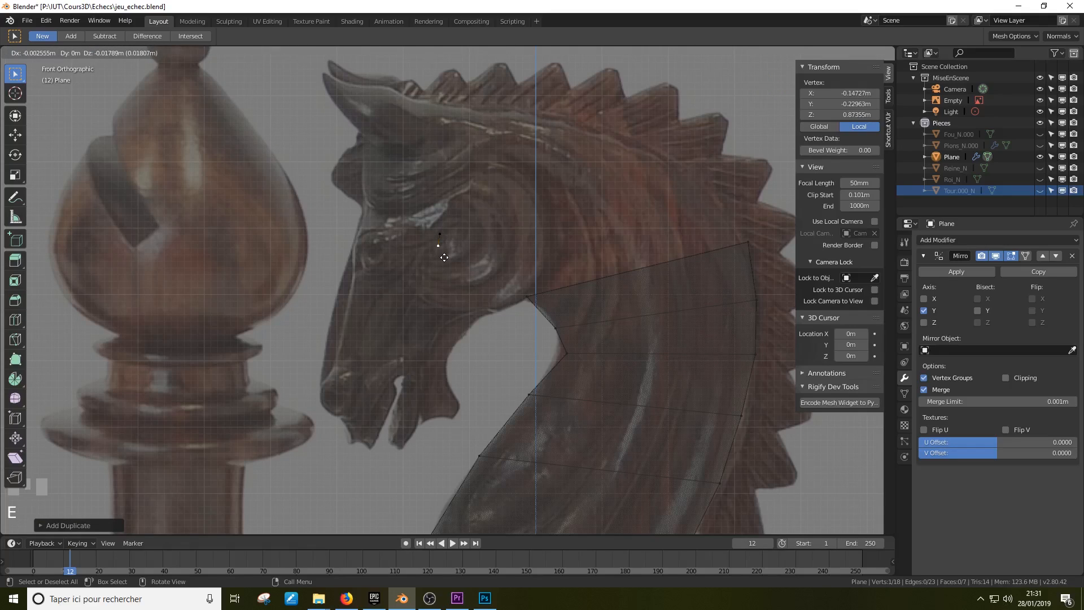
left_click(445, 257)
key("e")
left_click(451, 269)
key("e")
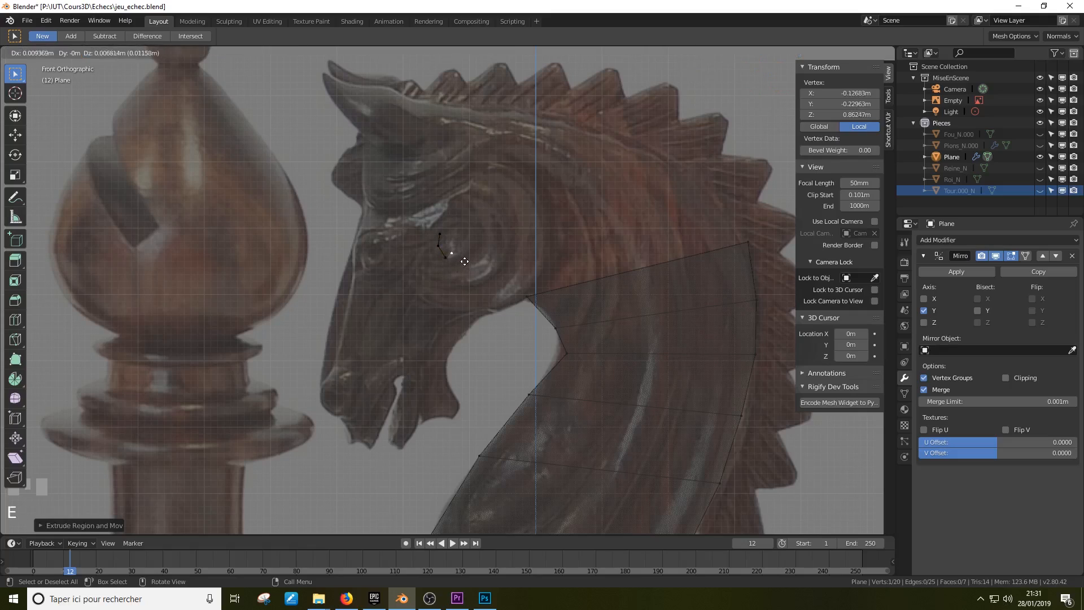
left_click(468, 260)
key("e")
left_click(477, 244)
key("e")
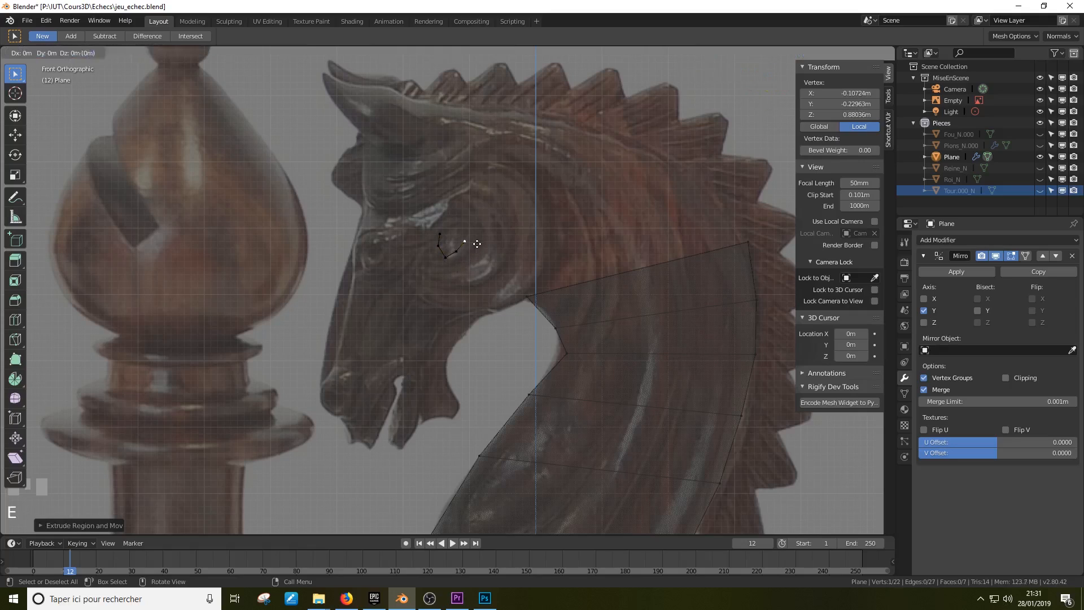
left_click(477, 228)
key("e")
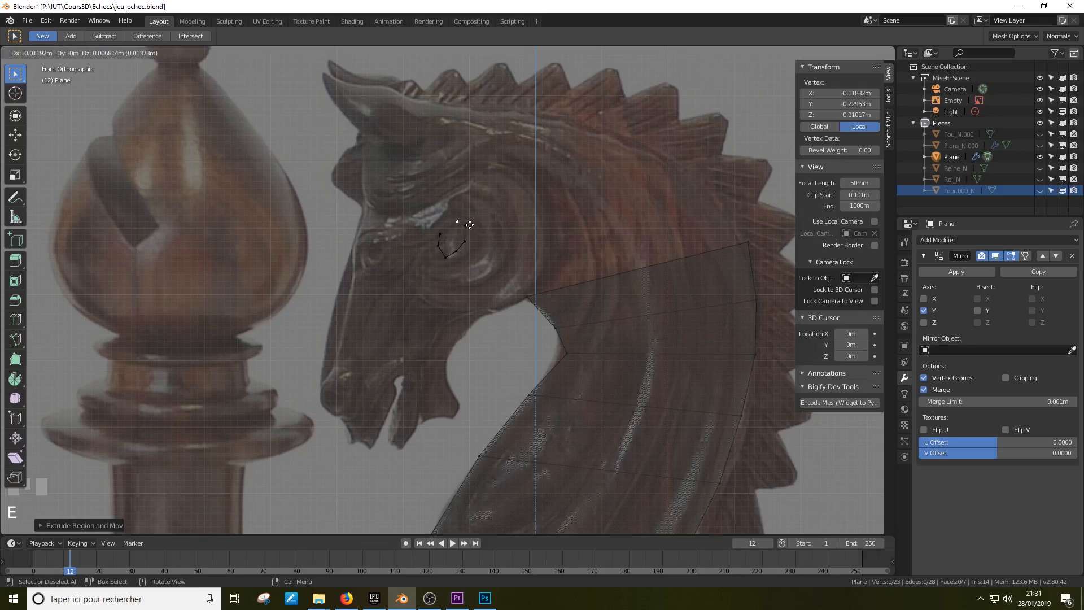
left_click(470, 226)
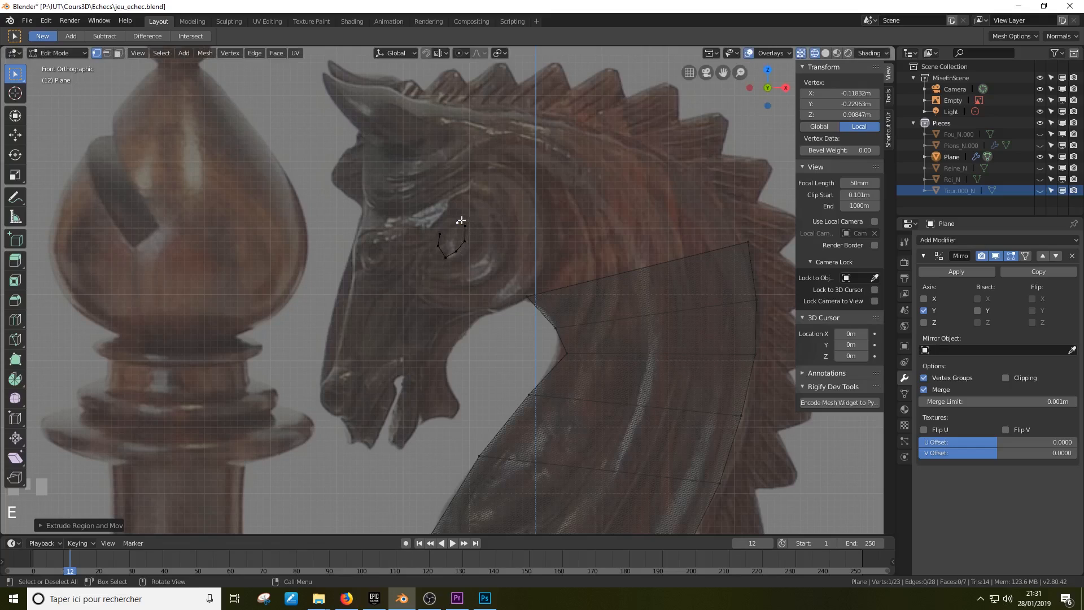
key("e")
left_click(445, 228)
Close the eye outline with an edge between its two end vertices
left_click(440, 234)
left_click(443, 228, "shift")
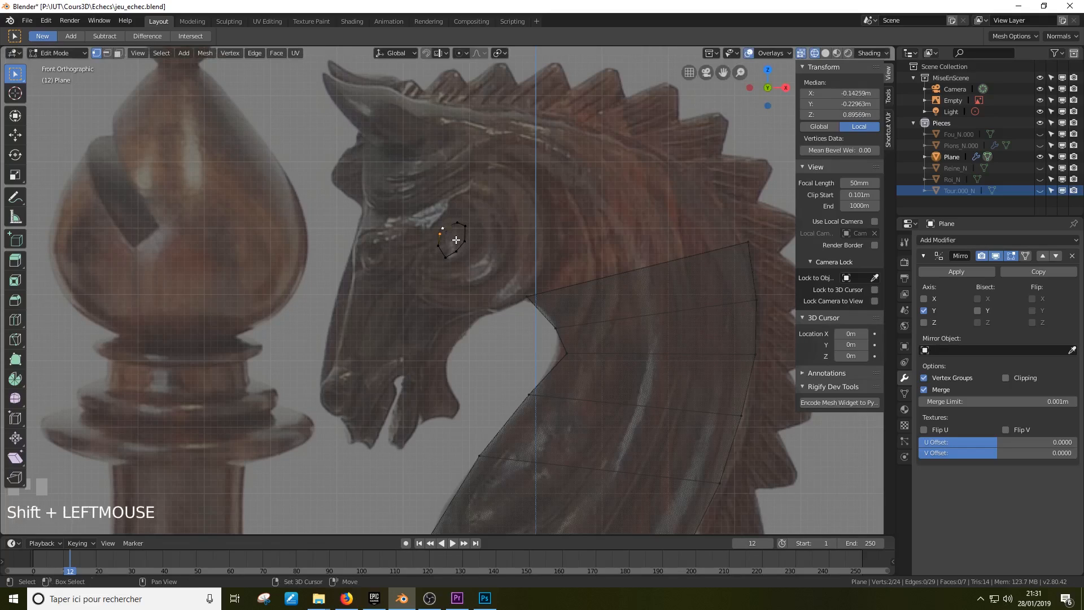
key("f")
Round the eye outline by slightly moving its upper-left, bottom, top and upper-right vertices
scroll(456, 240, "up", 3)
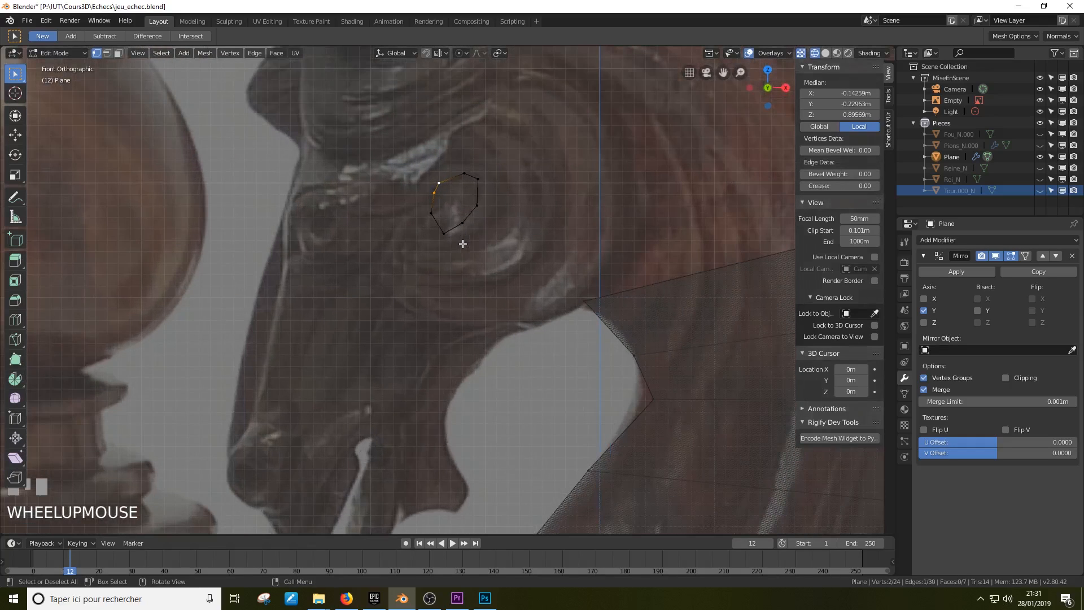
left_click(448, 185)
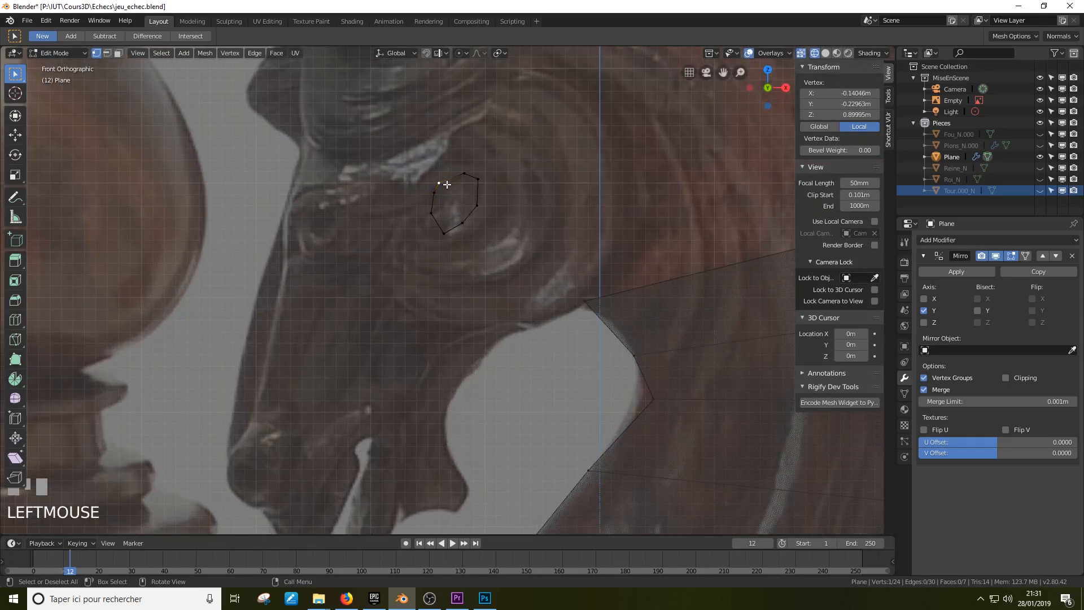
key("g")
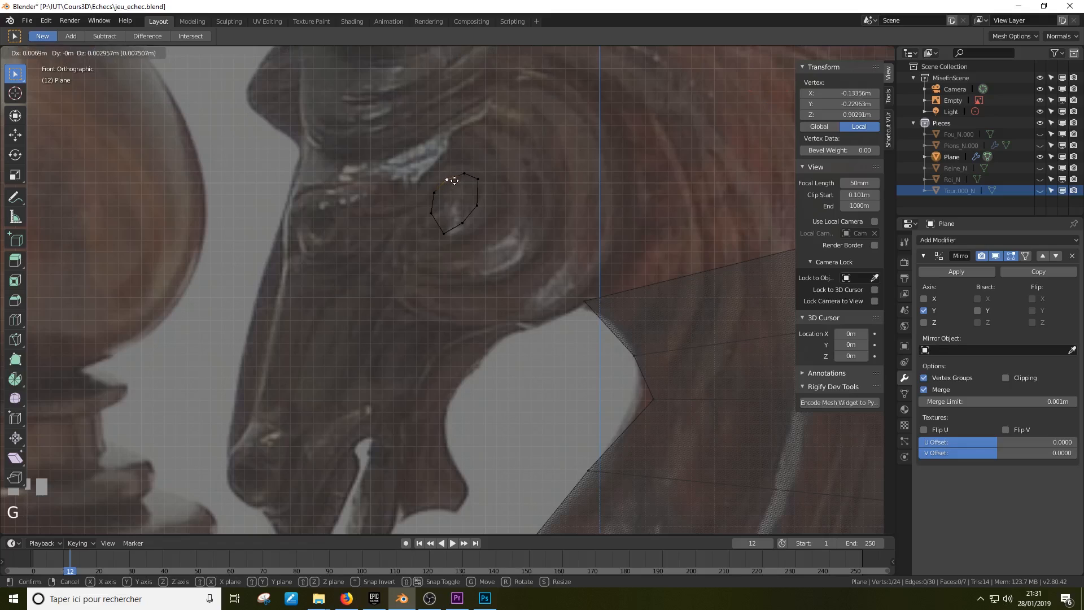
left_click(452, 180)
left_click(456, 224)
key("g")
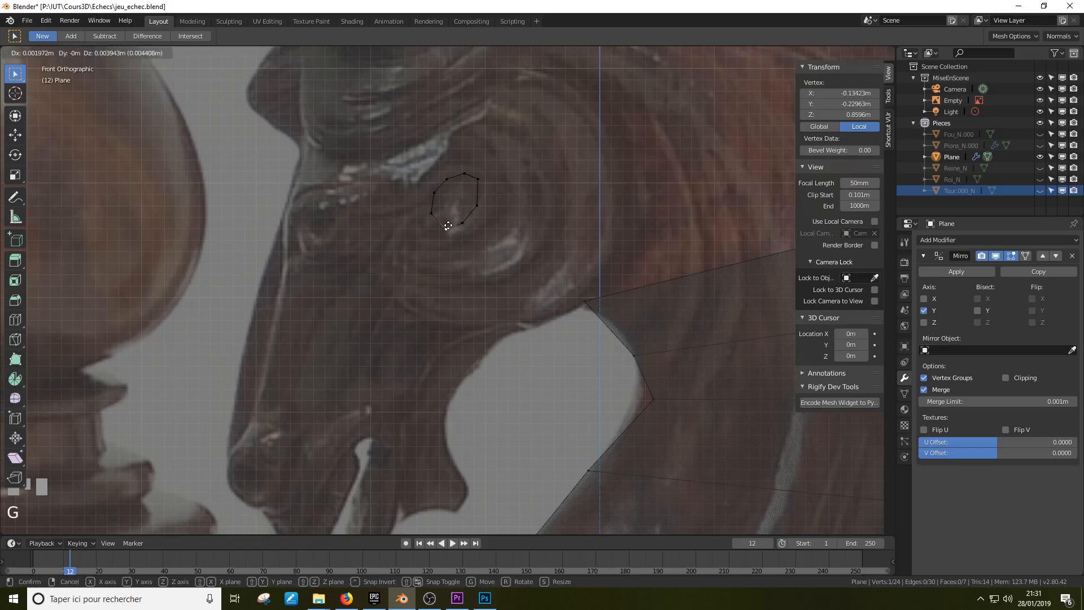
left_click(447, 227)
left_click(466, 176)
key("g")
left_click(467, 175)
left_click(477, 181)
key("g")
left_click(480, 179)
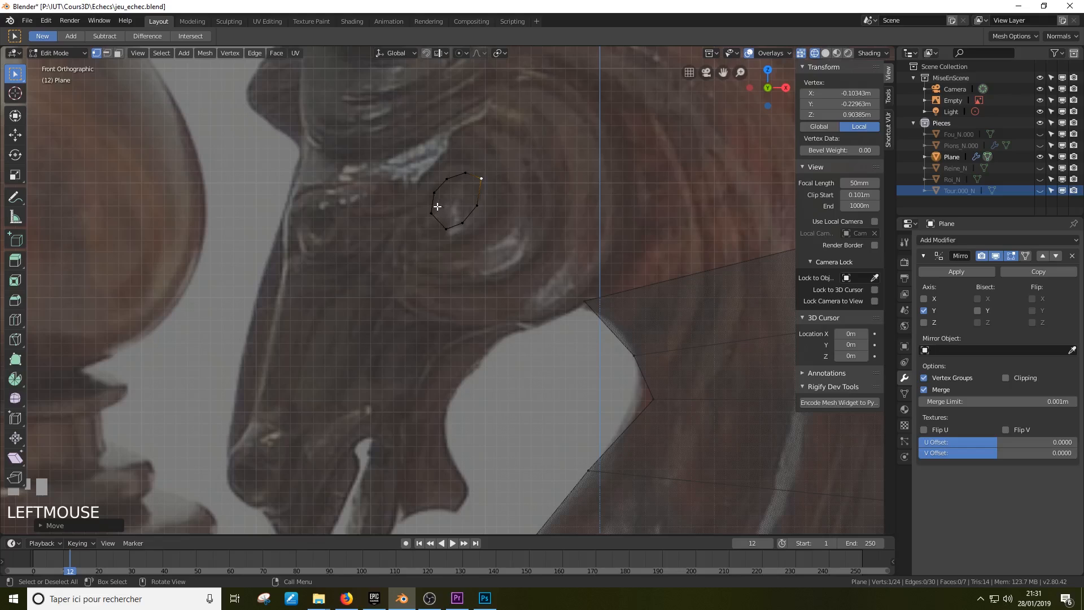
Connect the top and bottom vertices of the eye outline with an edge
left_click(466, 173)
left_click(449, 223, "shift")
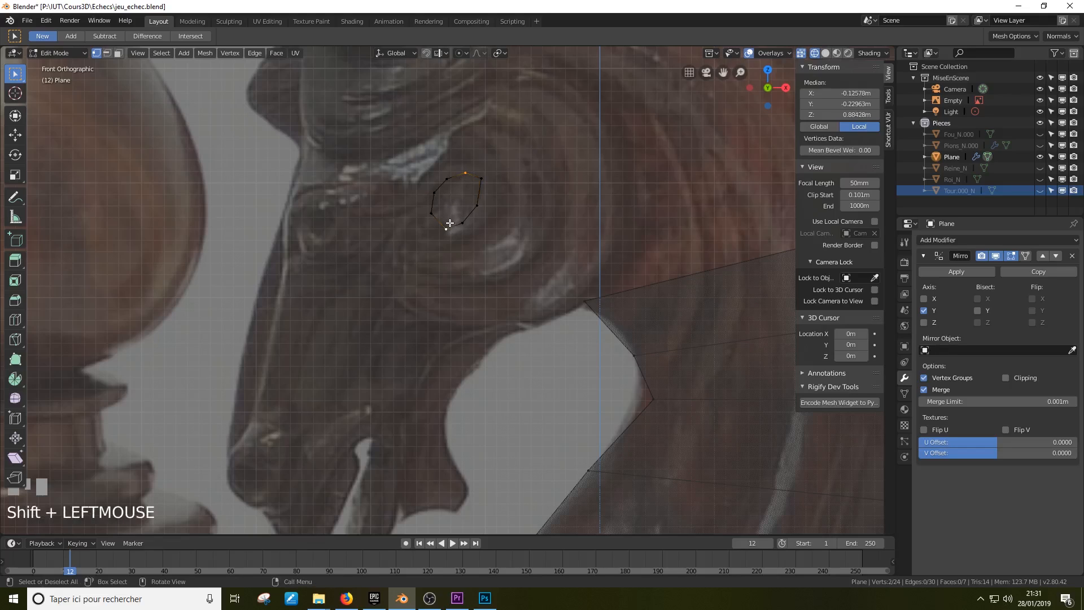
key("f")
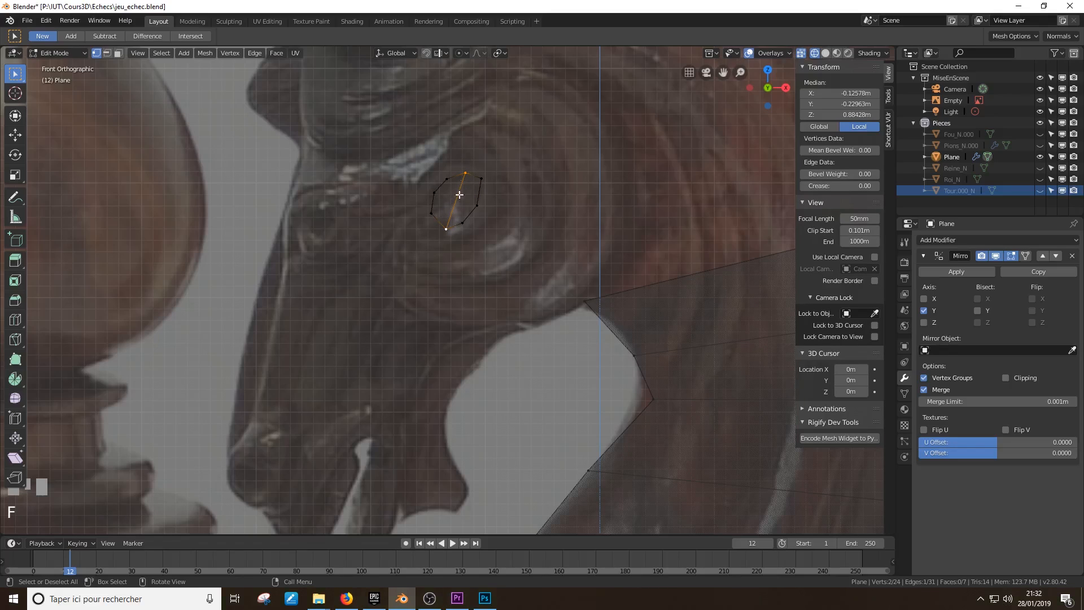
key("w")
left_click(481, 223)
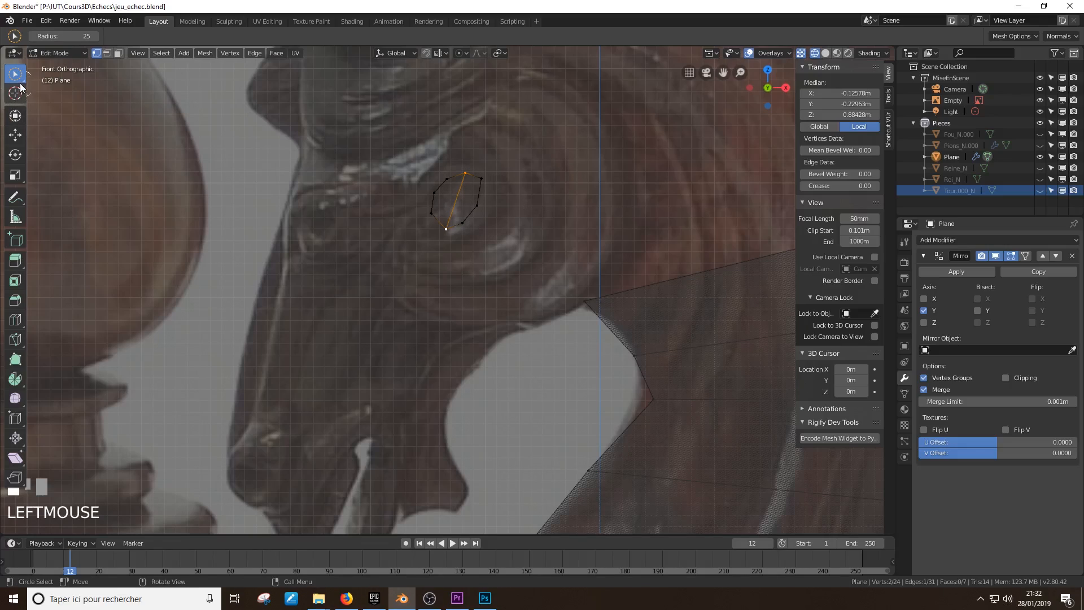
left_click_drag(17, 76, 53, 96)
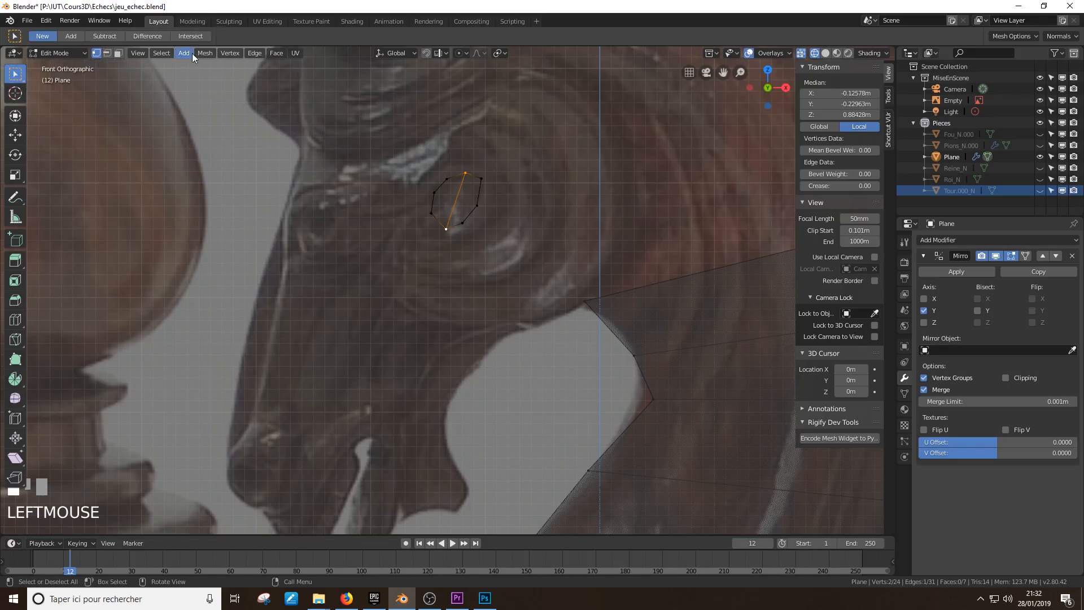
Subdivide the edge that runs across the eye outline to add a vertex at its centre
left_click(254, 53)
left_click(282, 103)
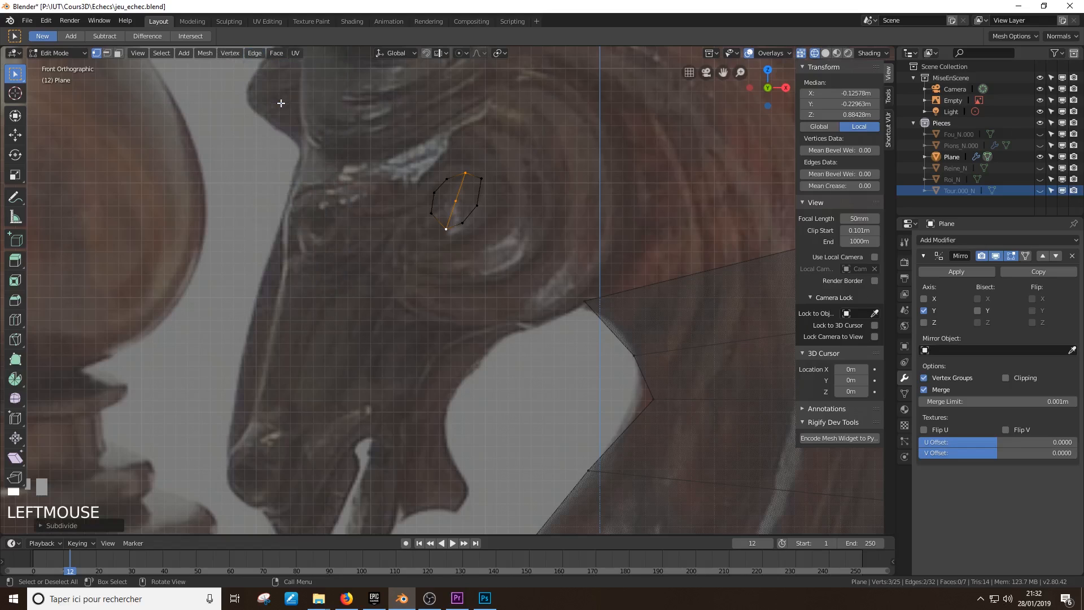
scroll(432, 182, "up", 2)
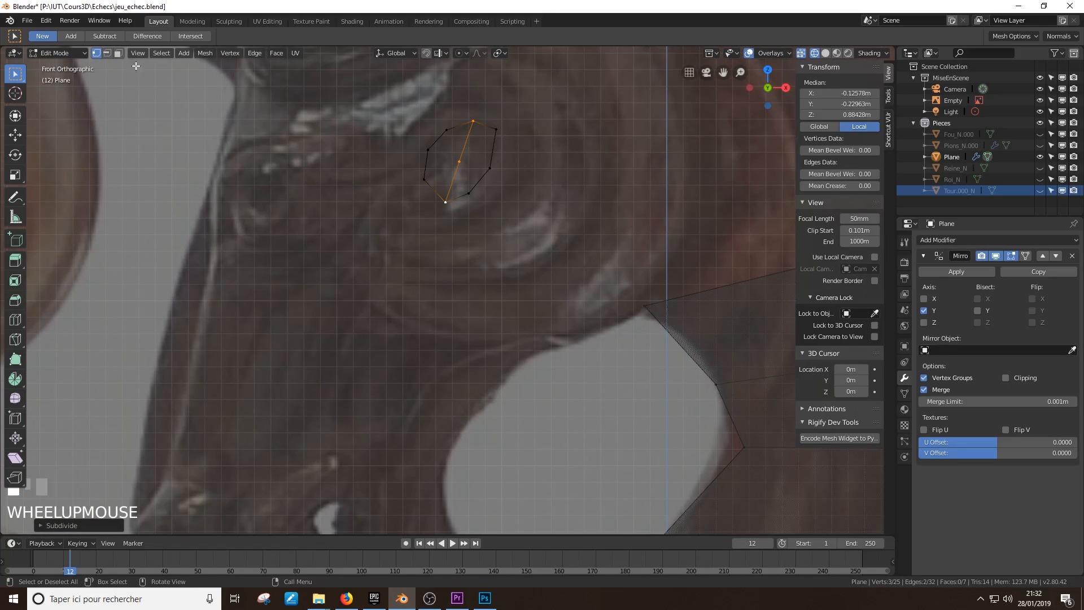
Fill the lower-left and upper-left quarters of the eye outline with faces between the outline and the dividing edge
left_click(108, 53)
left_click(425, 164)
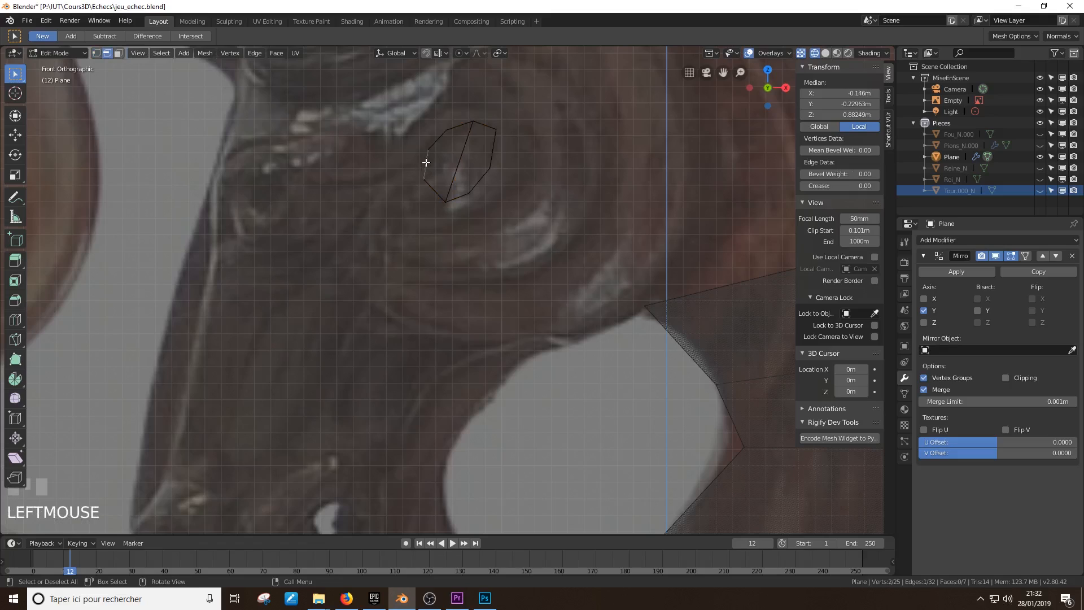
left_click(447, 177, "shift")
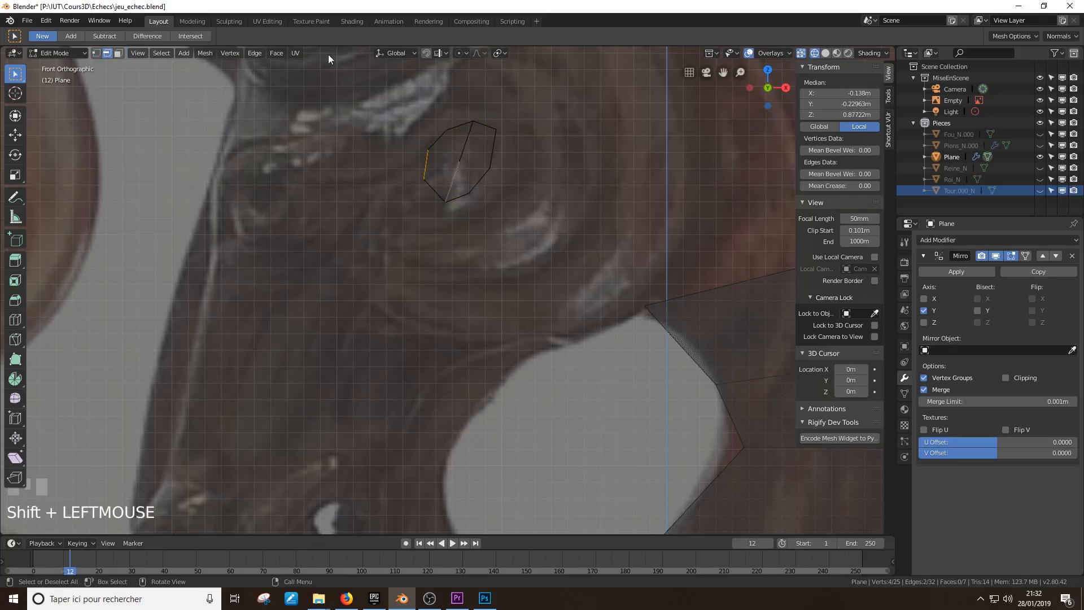
left_click(255, 55)
mouse_move(277, 53)
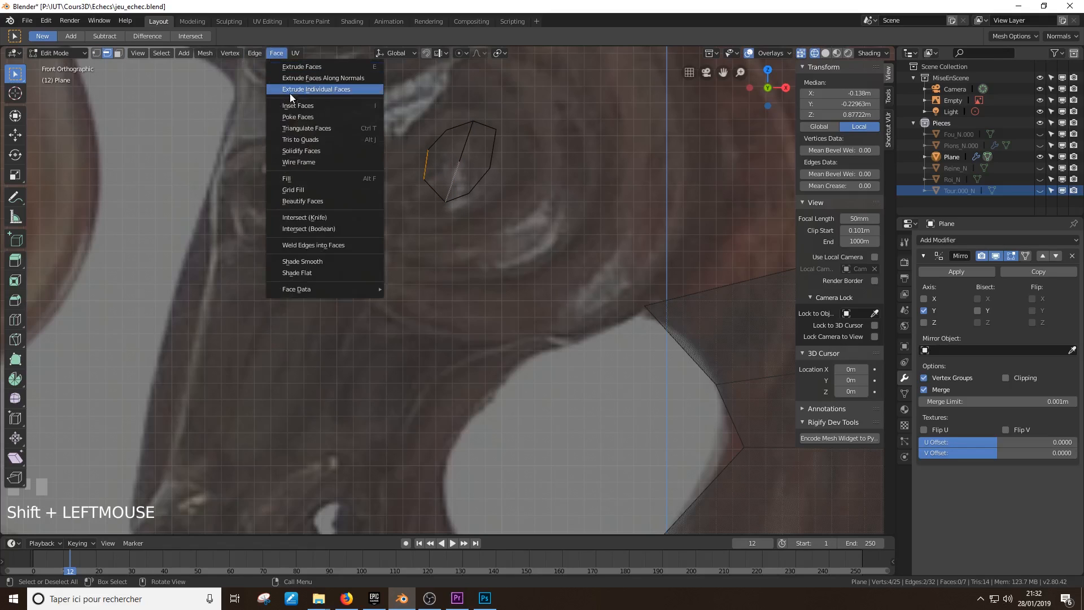
mouse_move(231, 53)
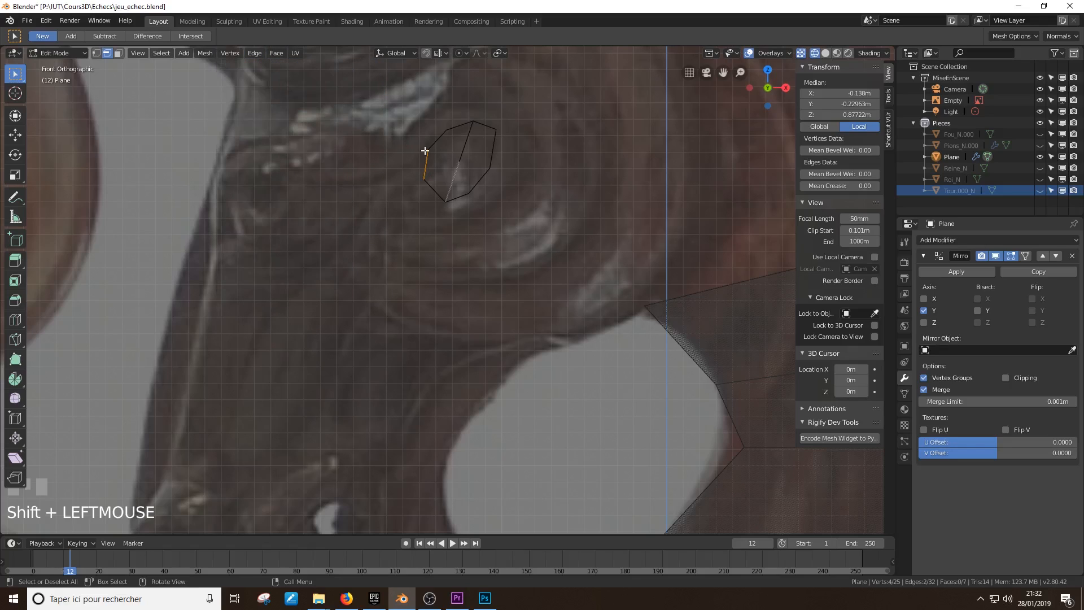
key("f")
left_click(435, 136)
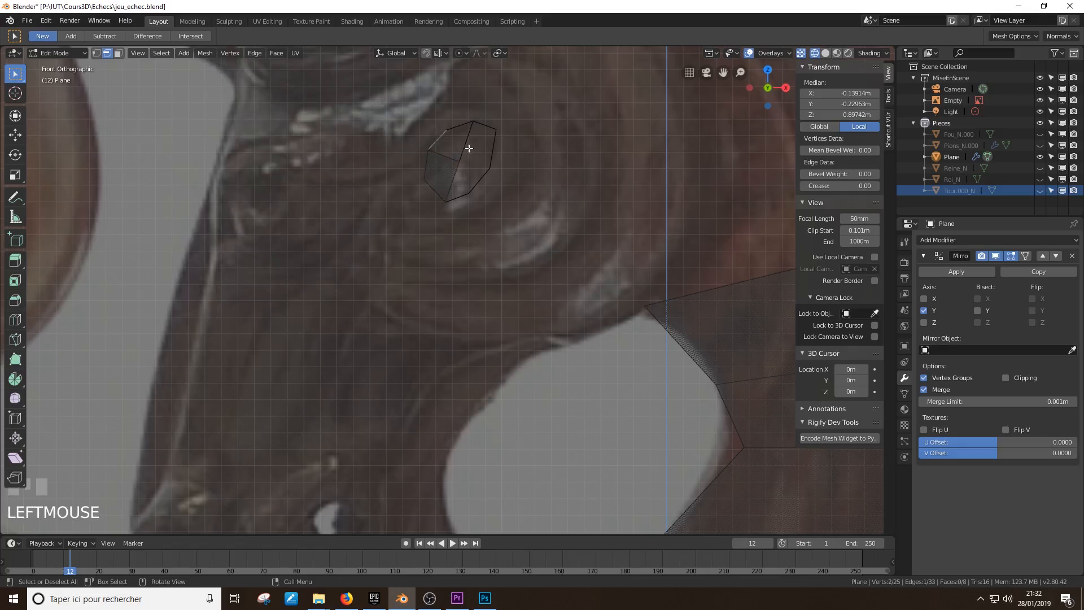
left_click(468, 148, "shift")
key("f")
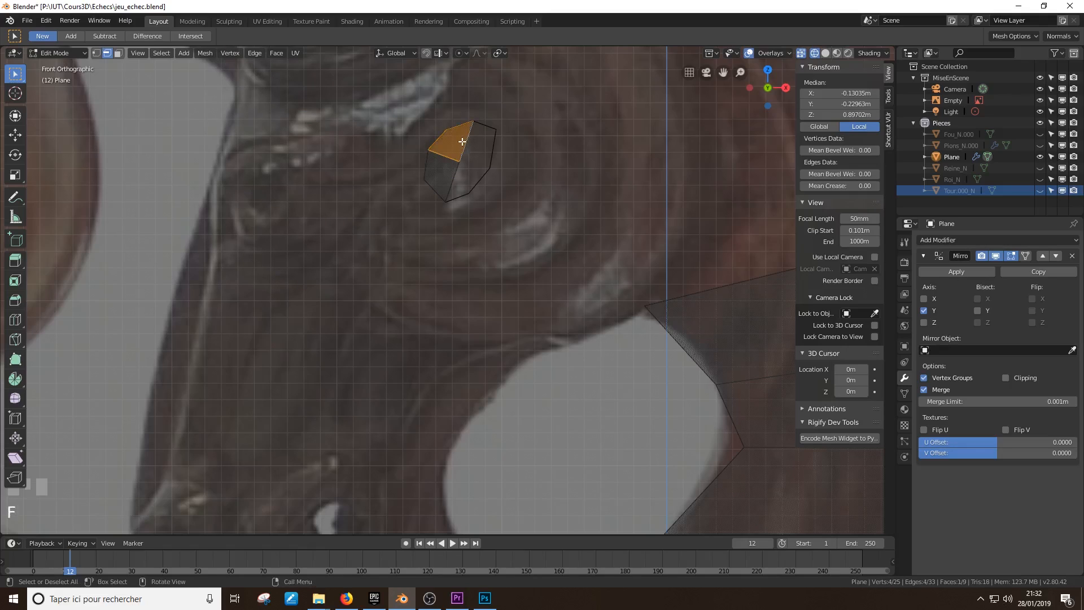
Fill the upper-right and lower-right quarters of the eye outline with faces
left_click(463, 141)
left_click(492, 145, "shift")
key("f")
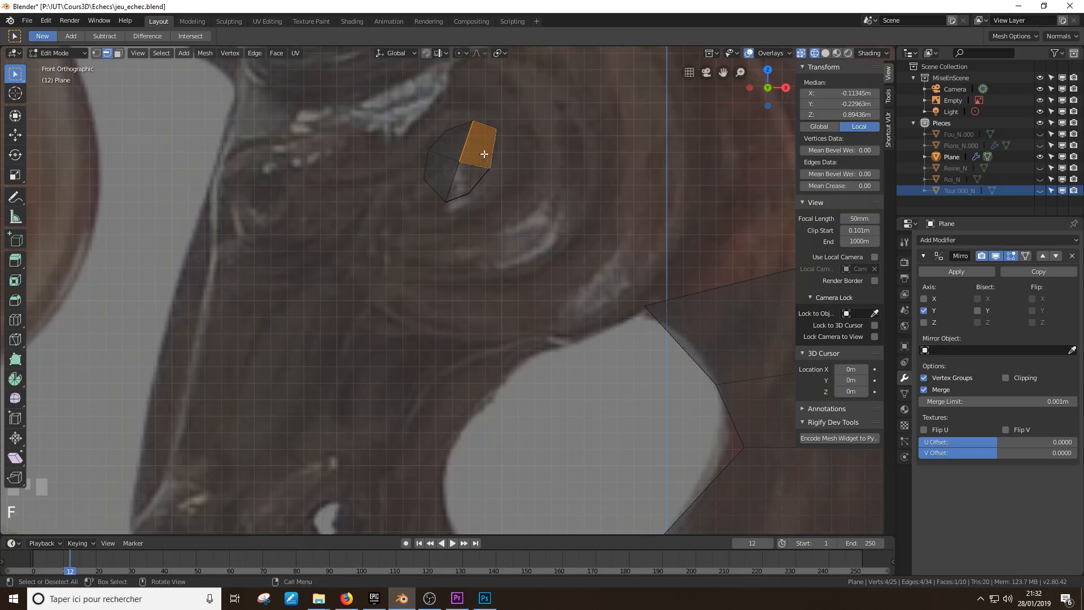
left_click(457, 169)
left_click(479, 177, "shift")
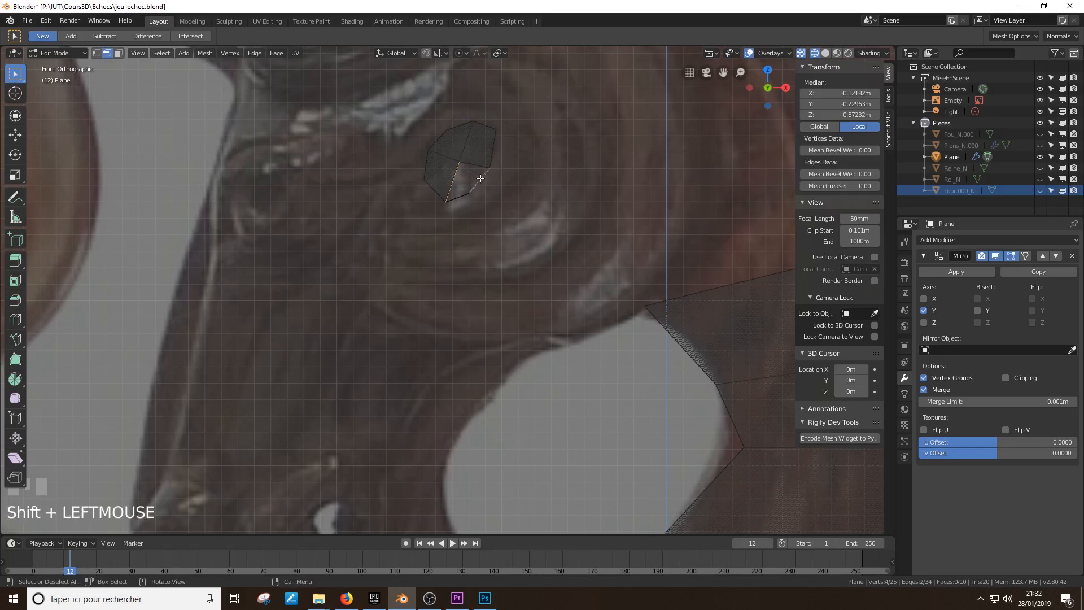
key("f")
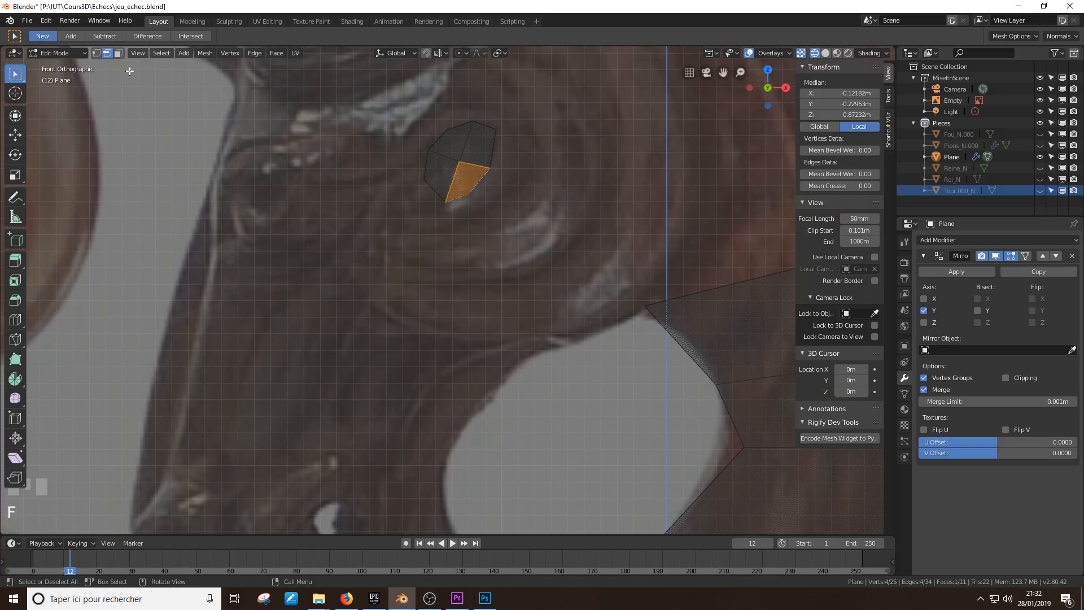
Move the eye's upper-right vertex slightly inward to round the outline
left_click(96, 53)
left_click(496, 126)
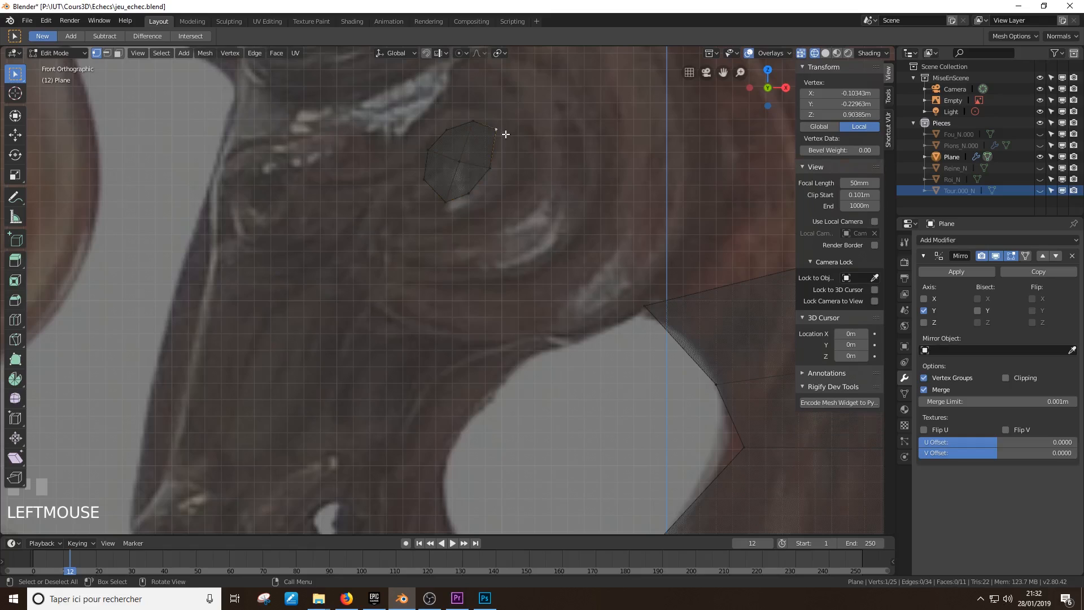
key("g")
left_click(498, 138)
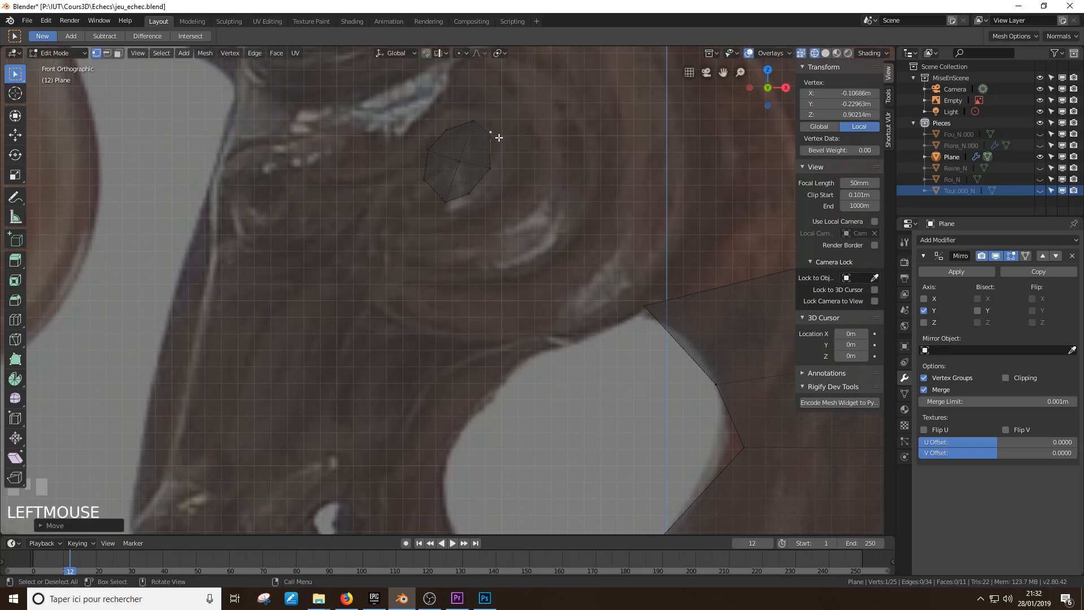
Extrude the eye's eight boundary edges in place and scale them outward into a large ring around the eye
scroll(487, 198, "down", 1)
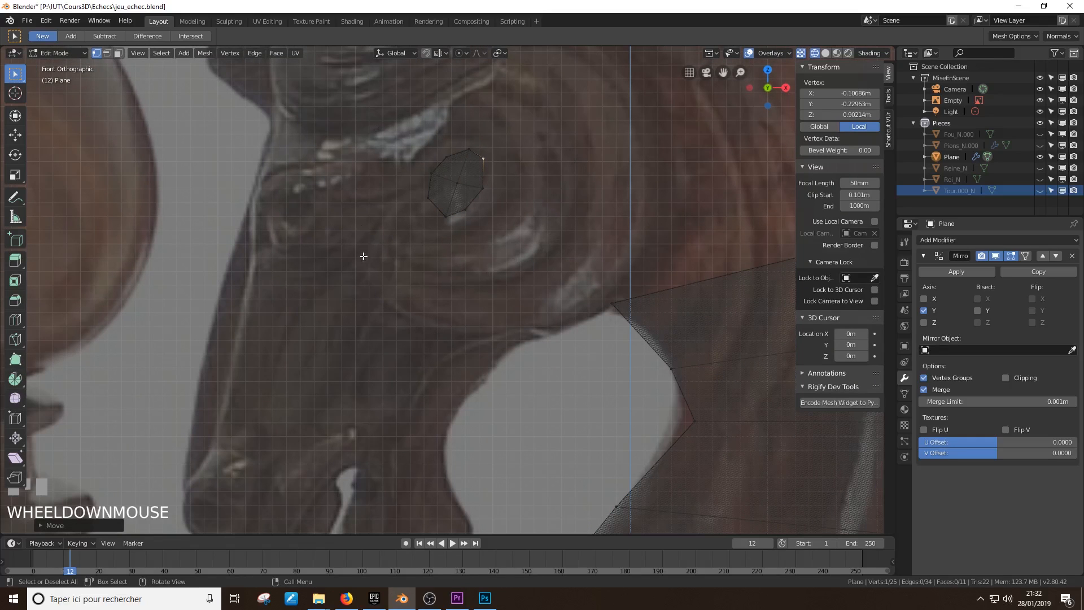
left_click(280, 110)
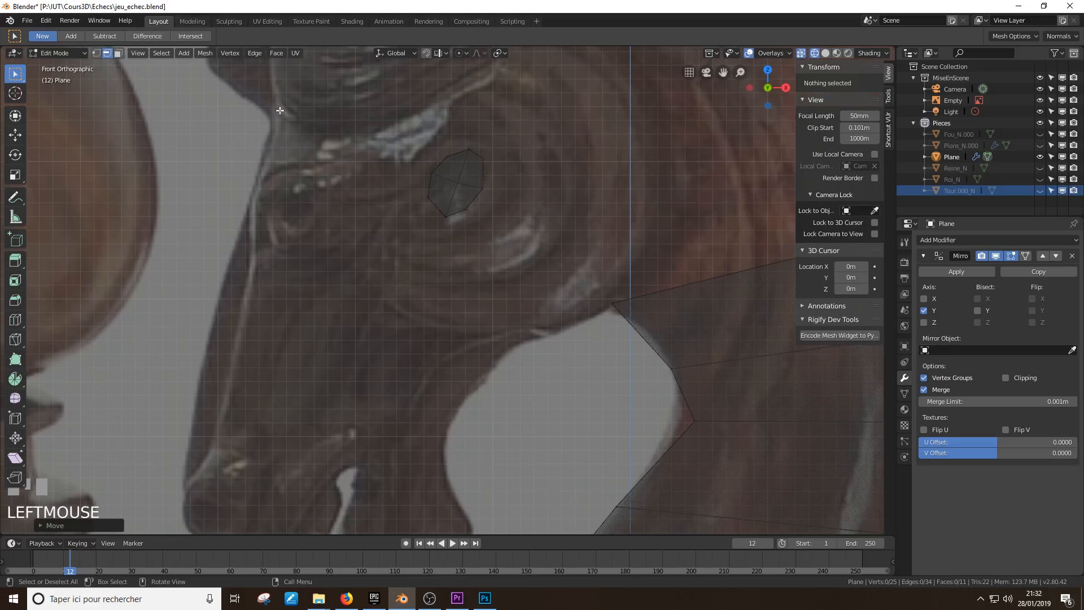
left_click(458, 210, "shift")
left_click(474, 198, "shift")
left_click(483, 176, "shift")
left_click(477, 155, "shift")
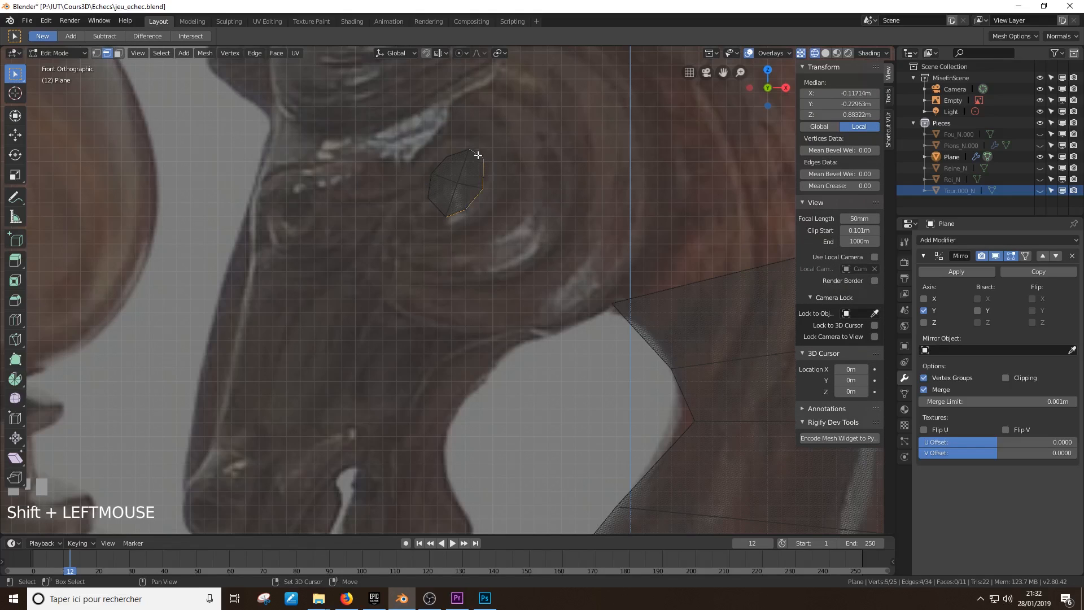
left_click(450, 153, "shift")
left_click(431, 175, "shift")
left_click(429, 198, "shift")
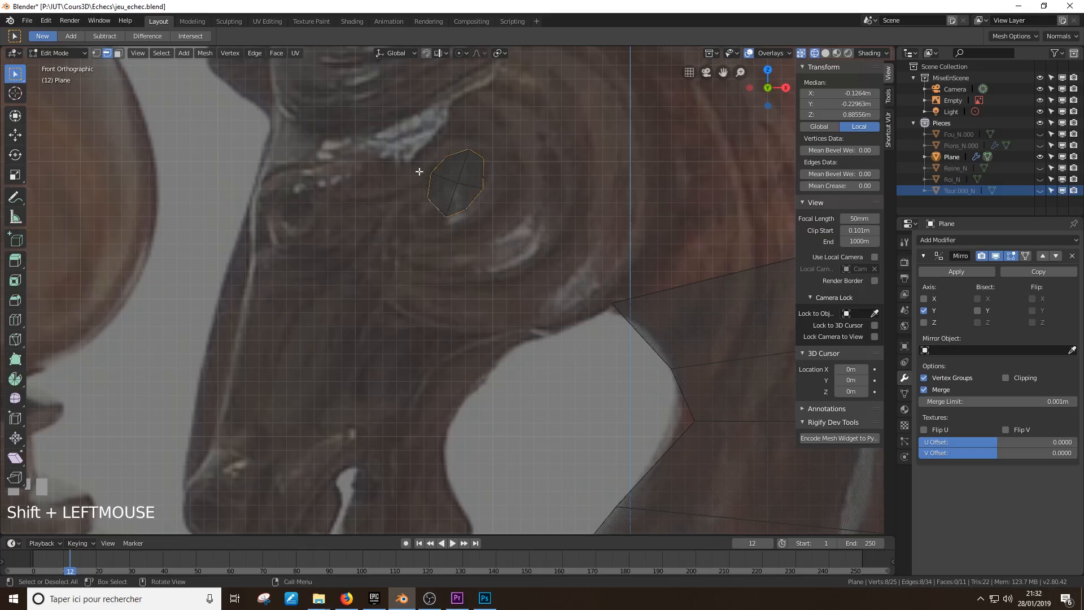
key("e")
right_click(502, 250)
key("s")
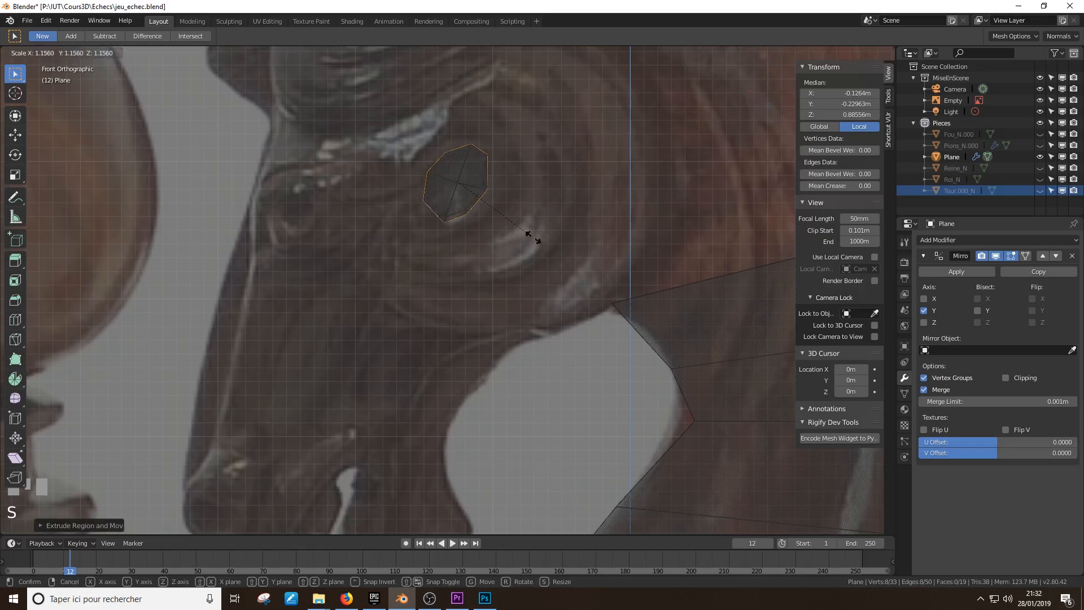
left_click(716, 273)
Reposition the right, upper-right and top vertices of the new outer ring to follow the reference around the eye
left_click(97, 53)
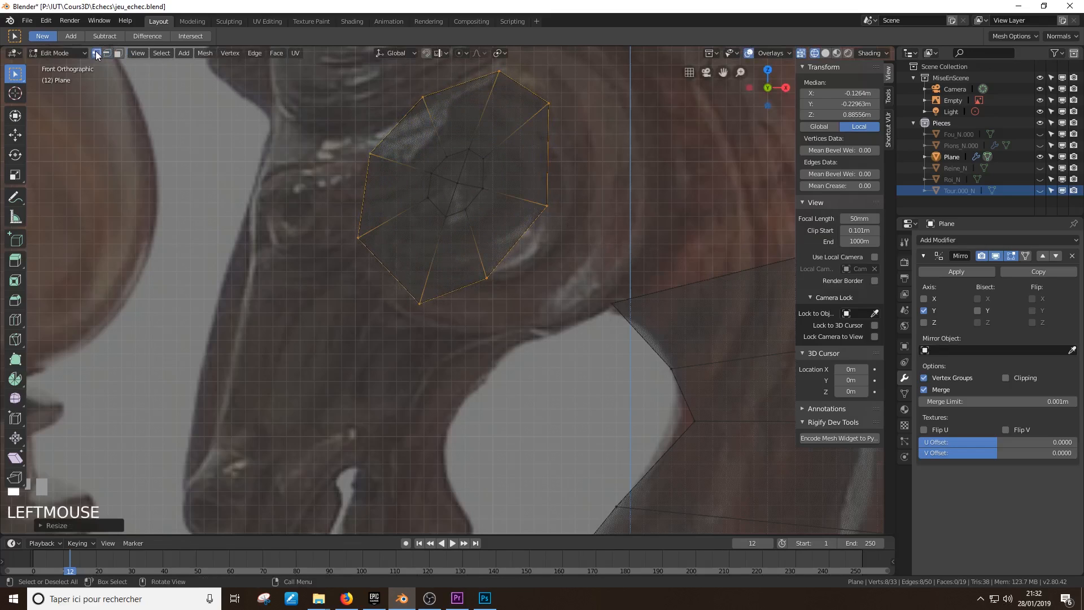
right_click(548, 209)
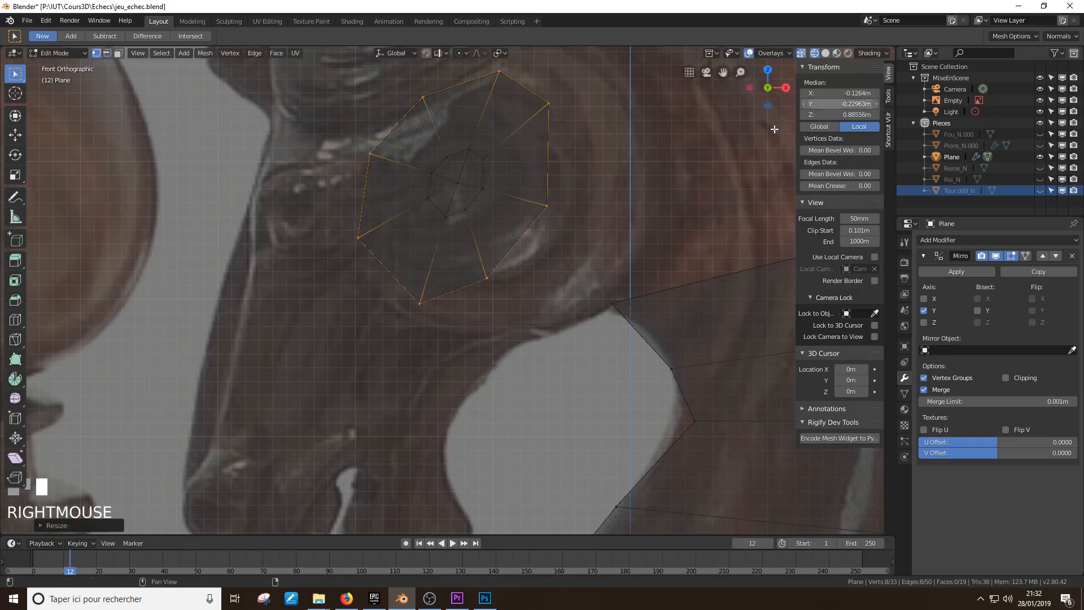
left_click(550, 206)
left_click_drag(550, 206, 559, 224)
left_click(551, 104)
key("g")
left_click(571, 123)
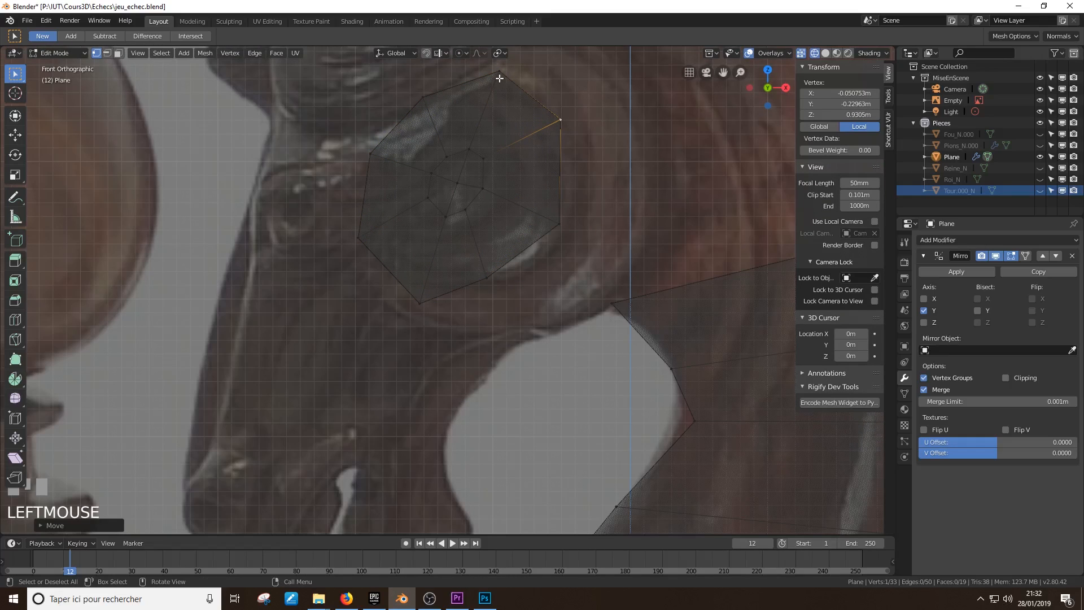
left_click(499, 77)
key("g")
left_click(502, 76)
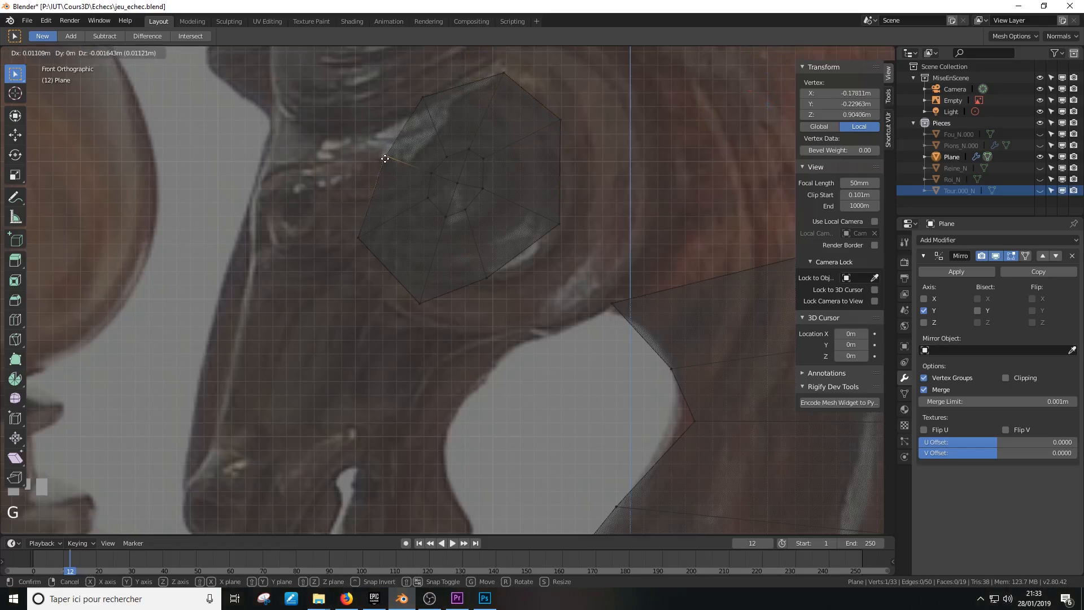
Move the ring's lower-right vertex outward and its bottom vertex up and inward to level the lower edge
left_click(486, 277)
key("g")
left_click(515, 273)
left_click(431, 298)
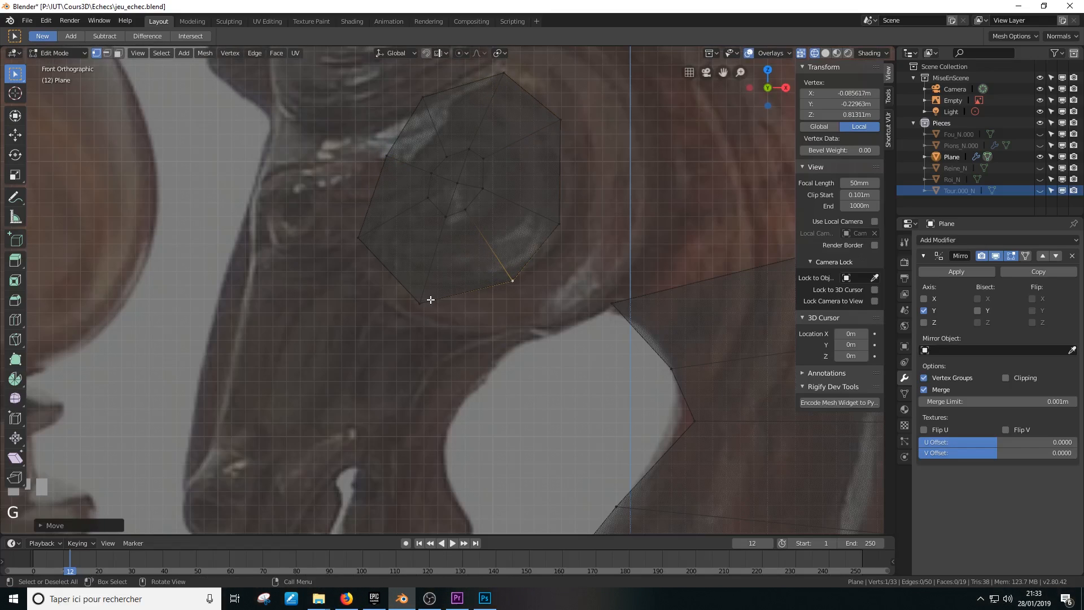
key("g")
left_click(448, 279)
Pull the ring's lower-left and upper-left vertices inward to round its left side
left_click(370, 236)
key("g")
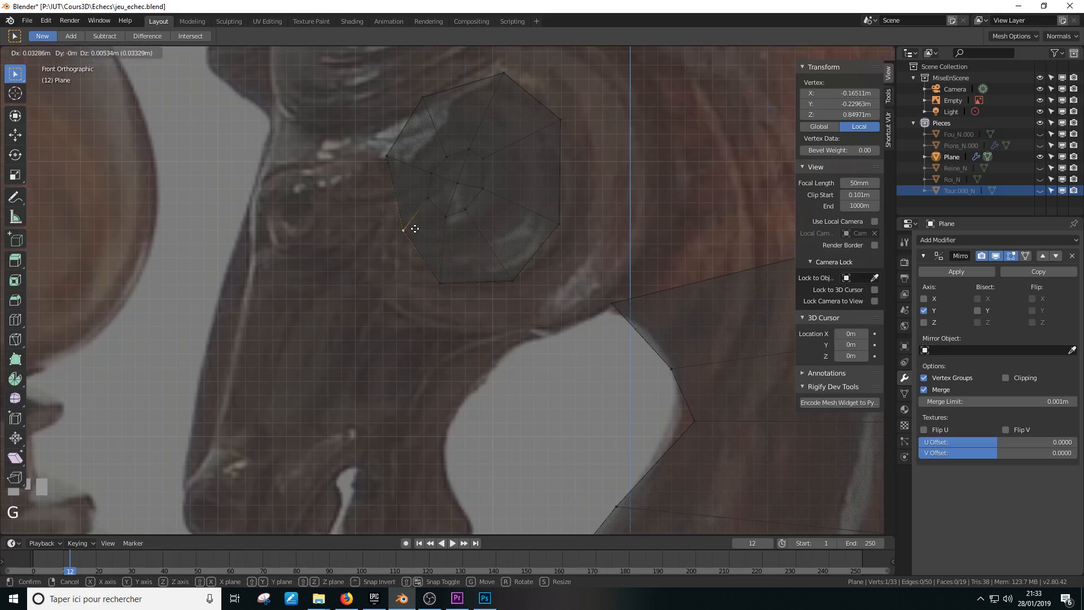
left_click(395, 234)
left_click(391, 156)
key("g")
left_click(397, 154)
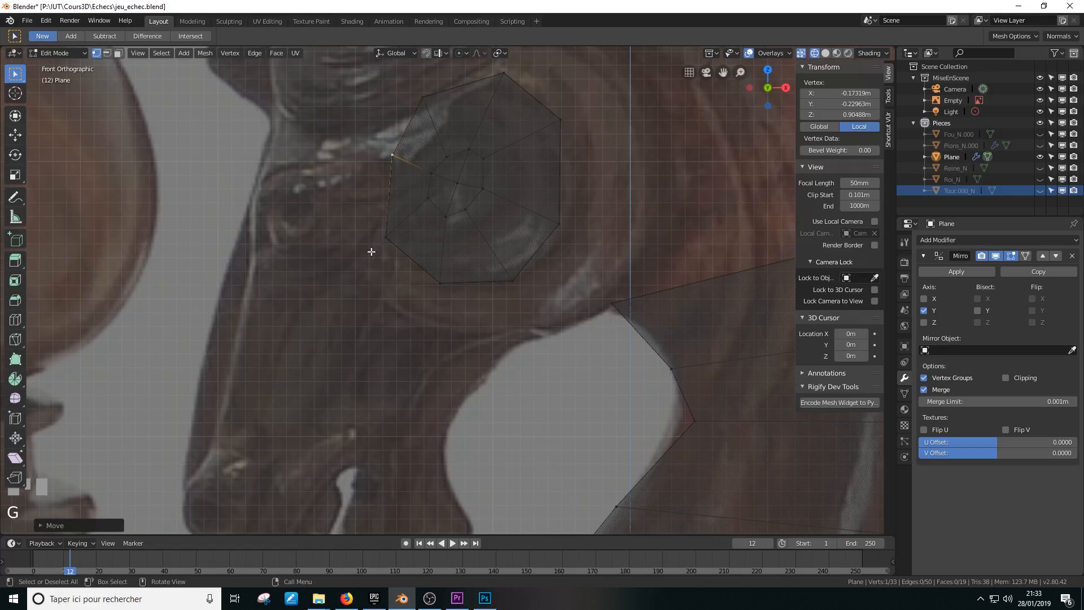
Extrude the ring's outer edge loop in place and scale it outward into another ring of faces
left_click(107, 53)
left_click(404, 256, "alt")
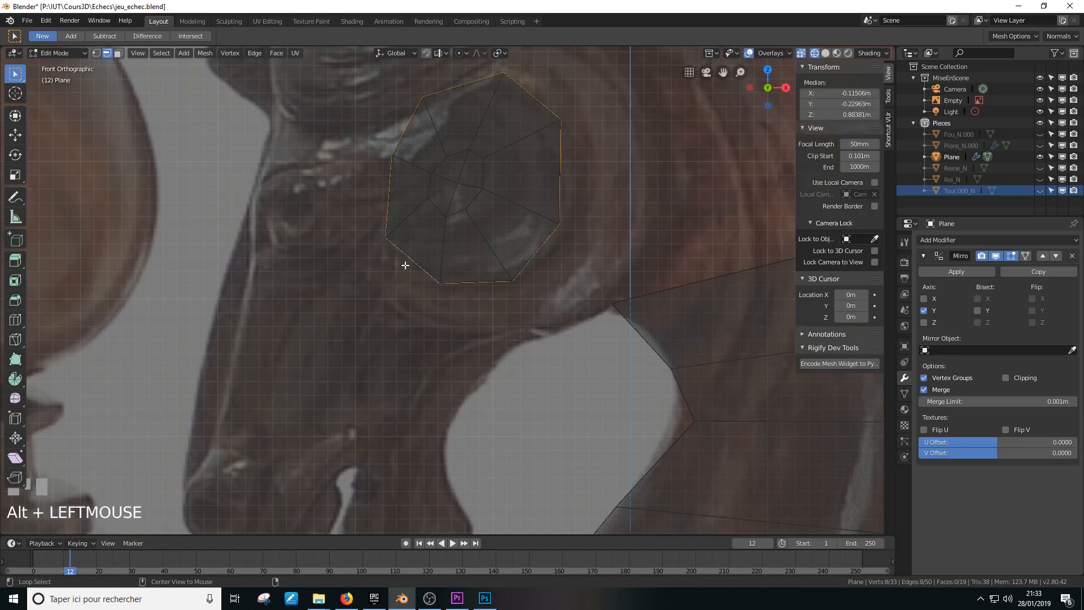
key("e")
right_click(587, 302)
key("s")
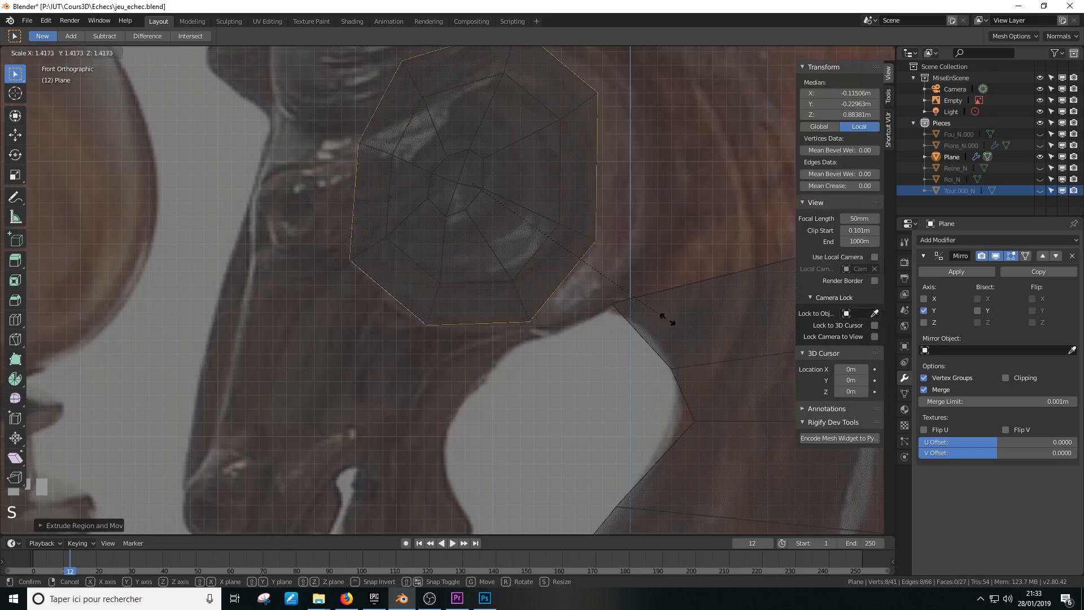
left_click(655, 315)
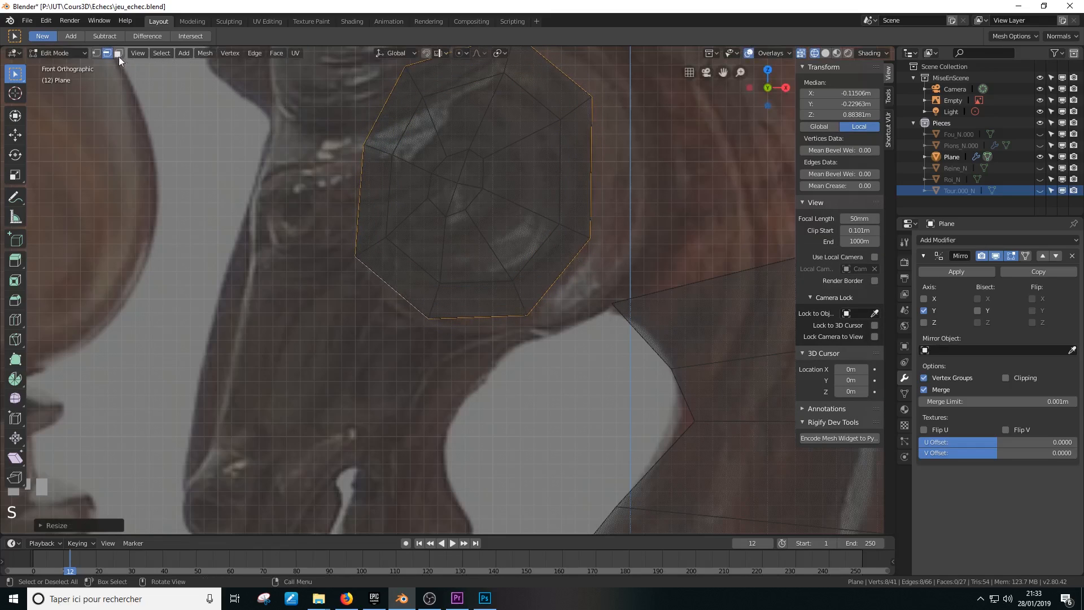
Move the outermost ring's lower-right and upper-right vertices out toward the neck and its top vertex up and right
left_click(96, 53)
left_click(587, 237)
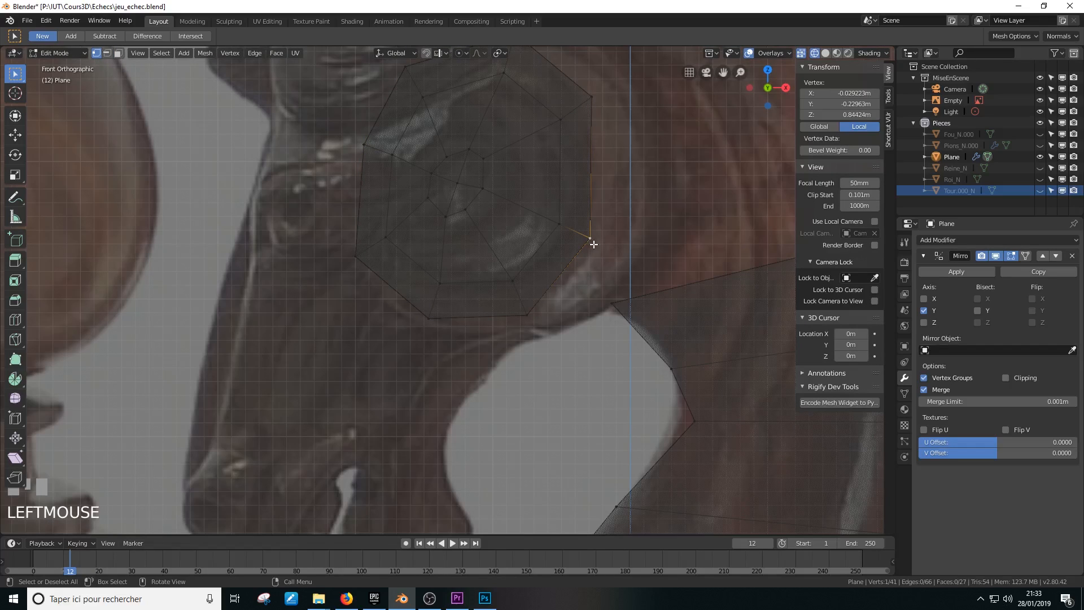
key("g")
left_click(602, 104)
key("g")
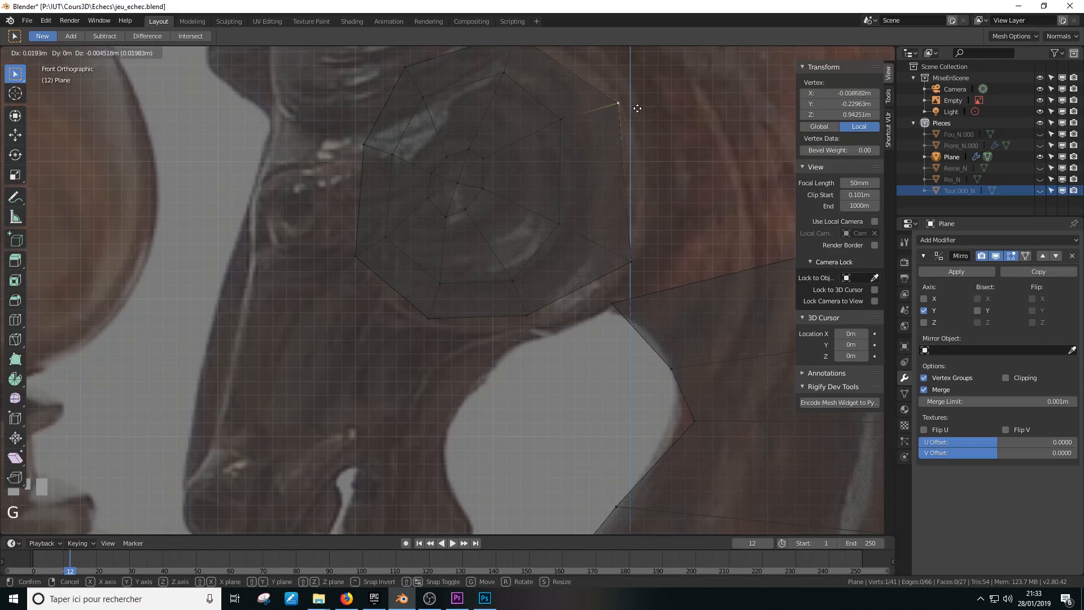
left_click(637, 108)
scroll(571, 141, "down", 2)
key("g")
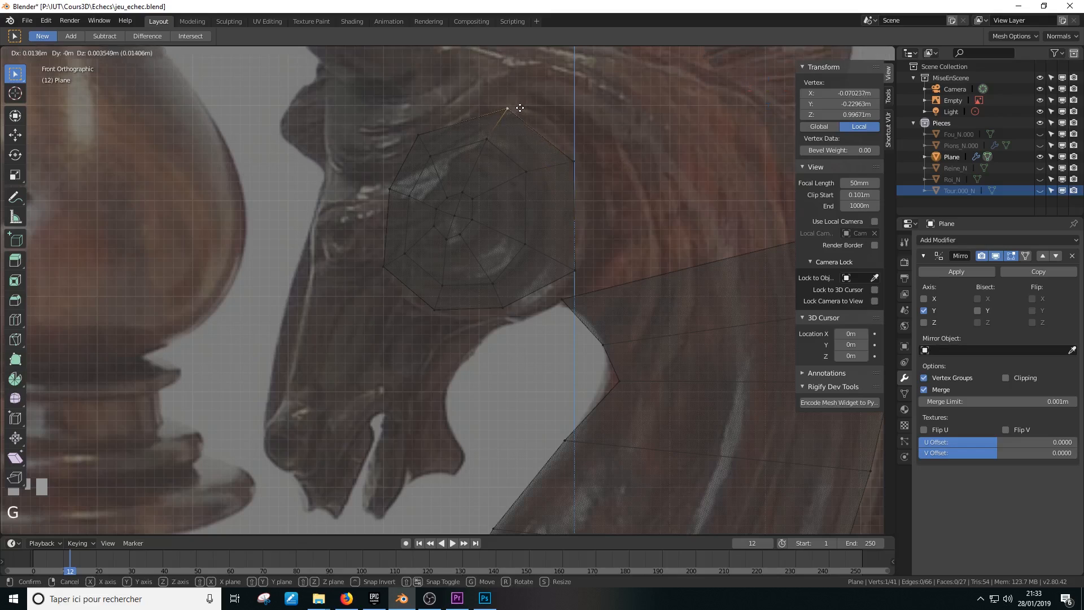
left_click(513, 106)
Adjust the outermost ring's two bottom vertices and its lower-left vertex to follow the horse's jaw line
left_click(501, 306)
key("g")
left_click(501, 315)
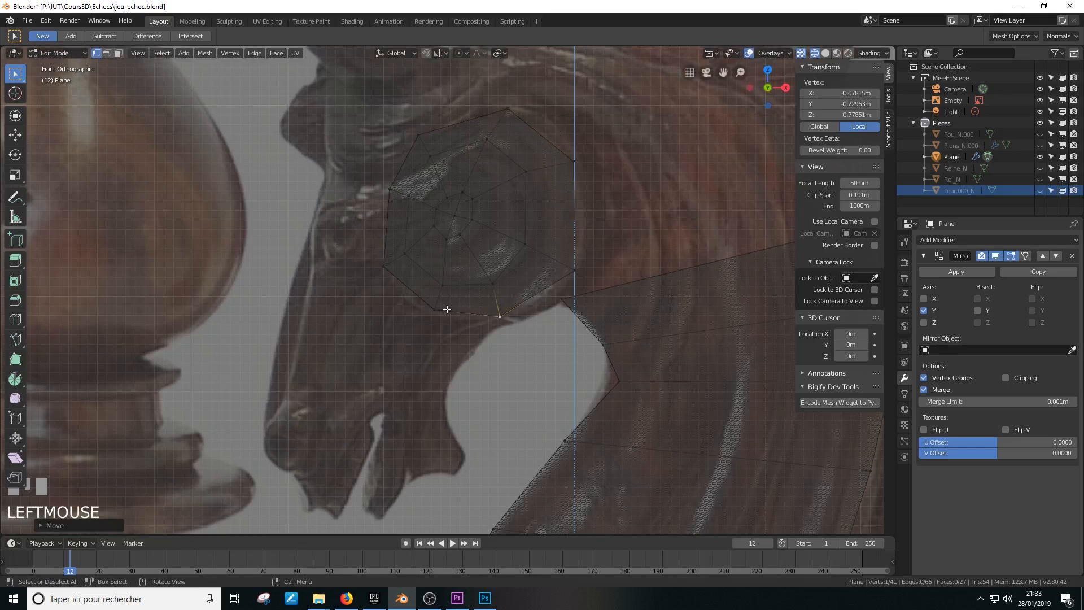
left_click(434, 310)
key("g")
left_click(428, 308)
left_click(384, 265)
key("g")
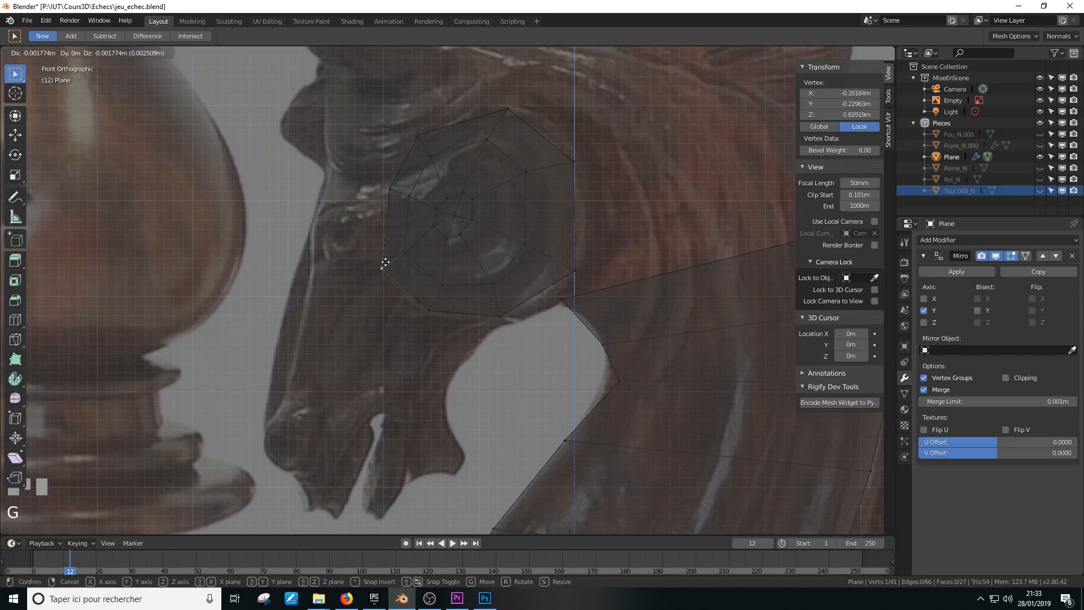
left_click(382, 269)
scroll(435, 338, "down", 2)
scroll(441, 344, "up", 2)
middle_click_drag(441, 344, 559, 366, "shift")
scroll(360, 278, "up", 3)
scroll(360, 277, "up", 1)
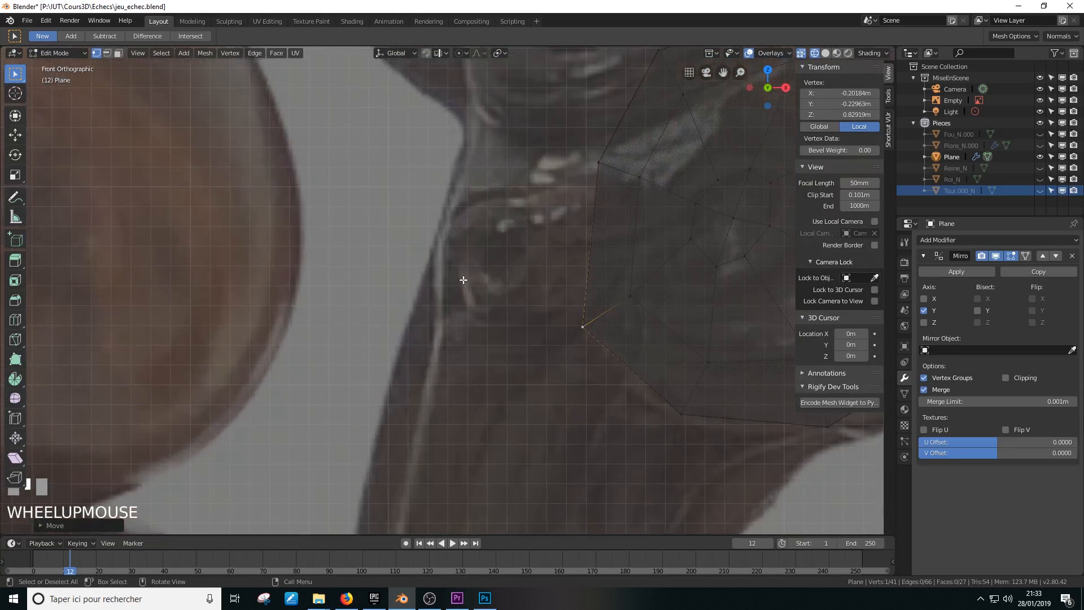
scroll(489, 299, "down", 3)
scroll(489, 300, "up", 2)
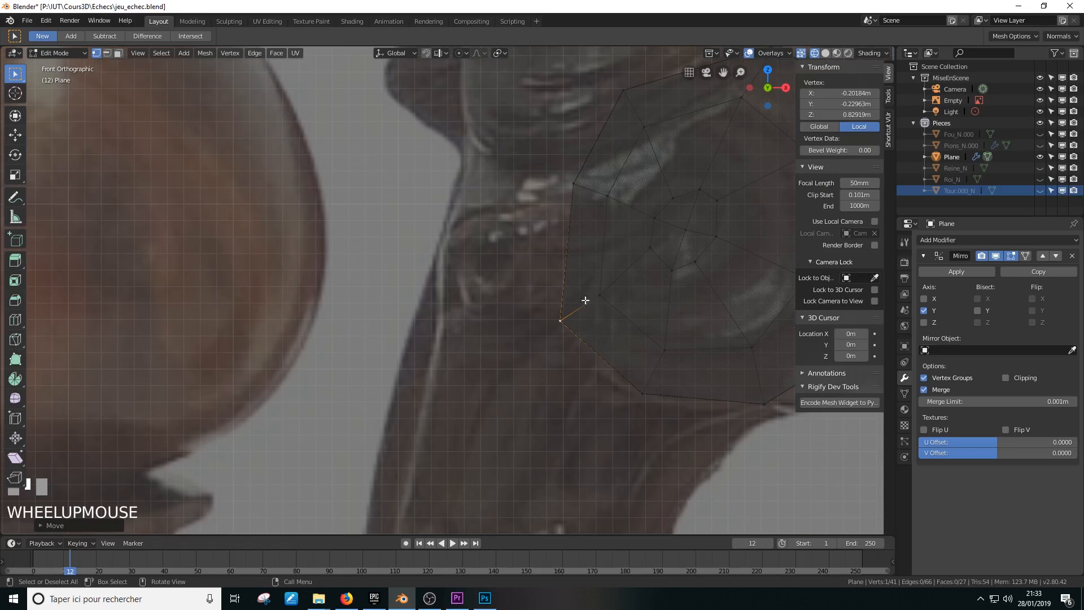
Duplicate the cheek ring's outer edge loop, place the copy over the horse's eye and scale it down to the eye's size
scroll(559, 285, "down", 2)
scroll(562, 274, "up", 2)
scroll(563, 272, "down", 2)
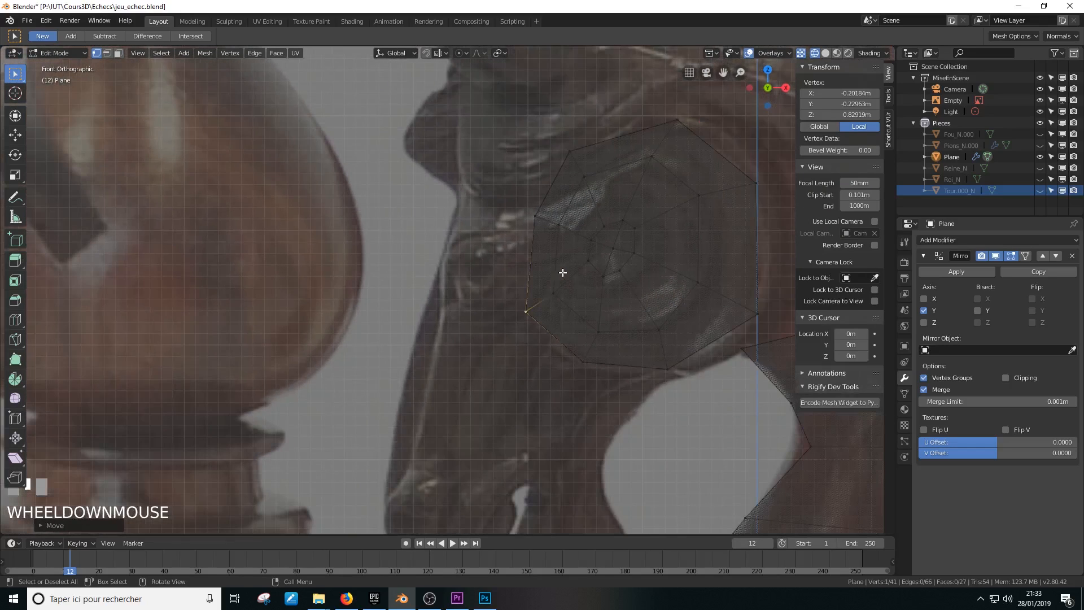
left_click(538, 252, "alt")
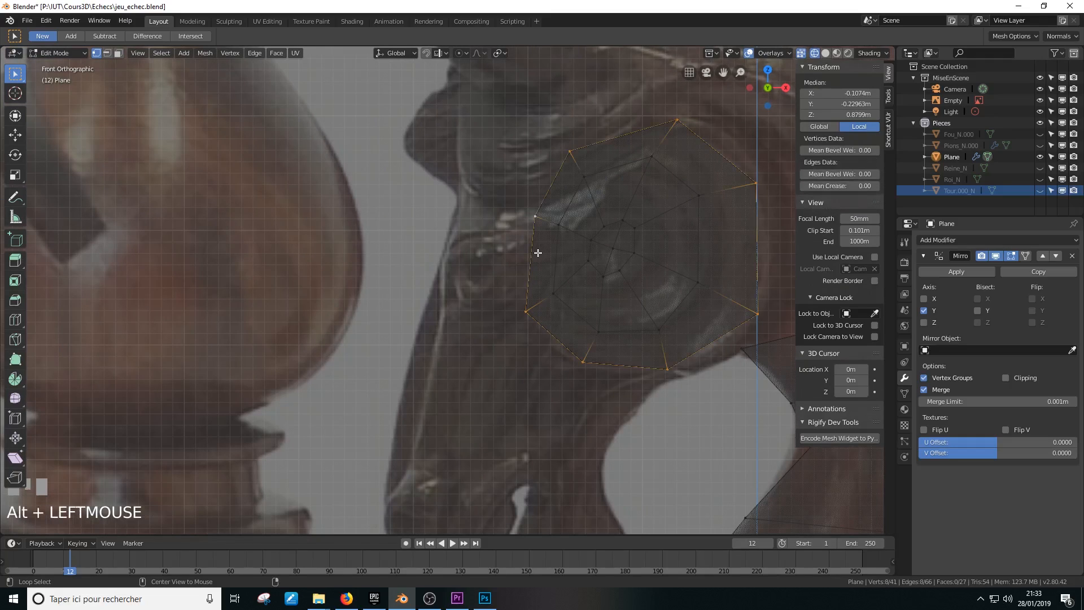
key("shift+d")
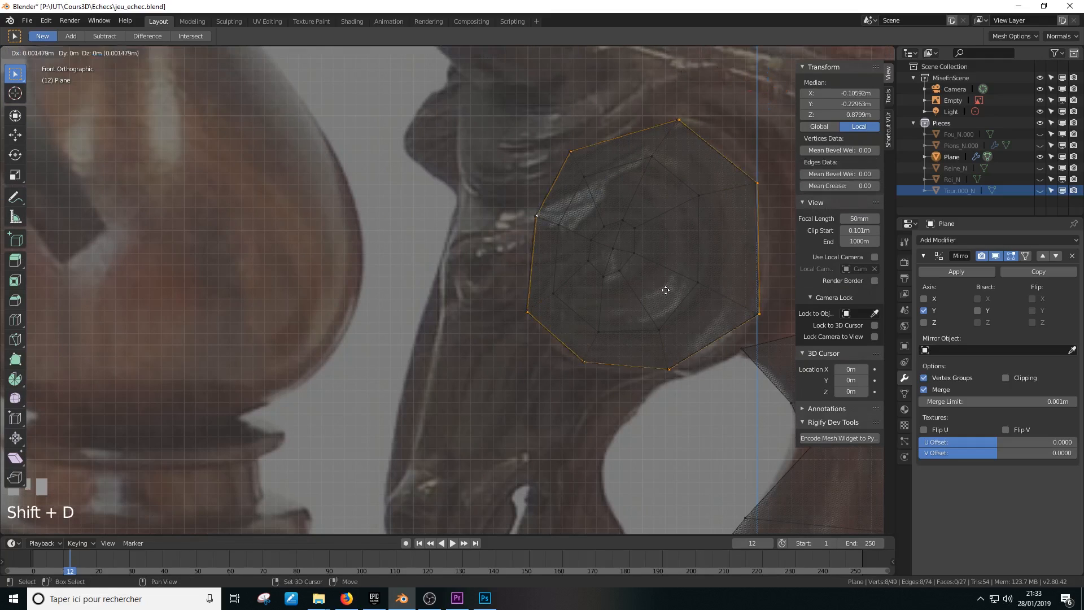
left_click(526, 281)
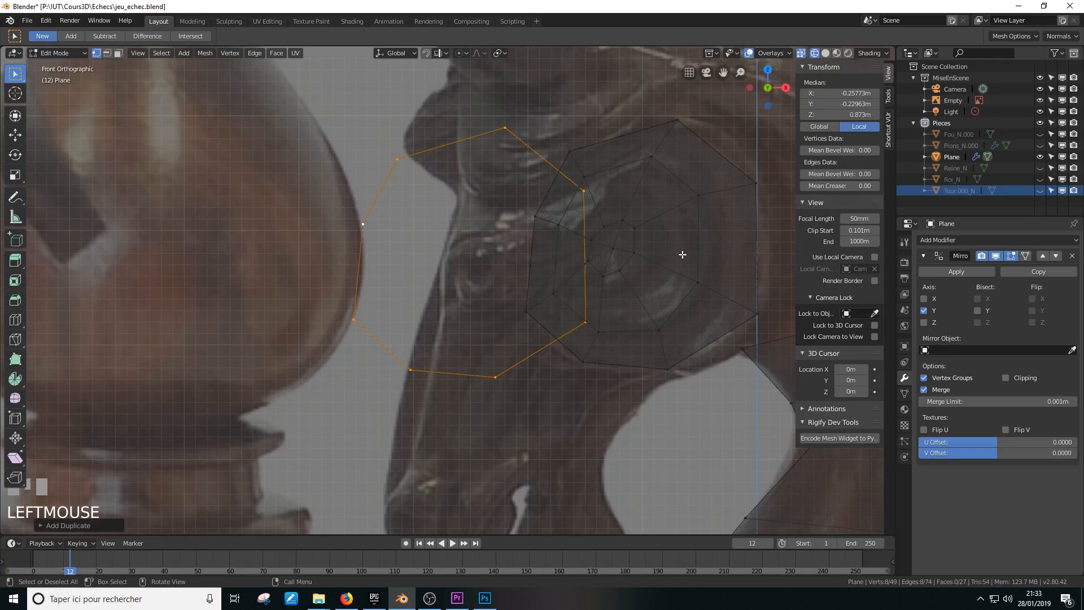
key("s")
left_click(527, 266)
scroll(526, 265, "up", 3)
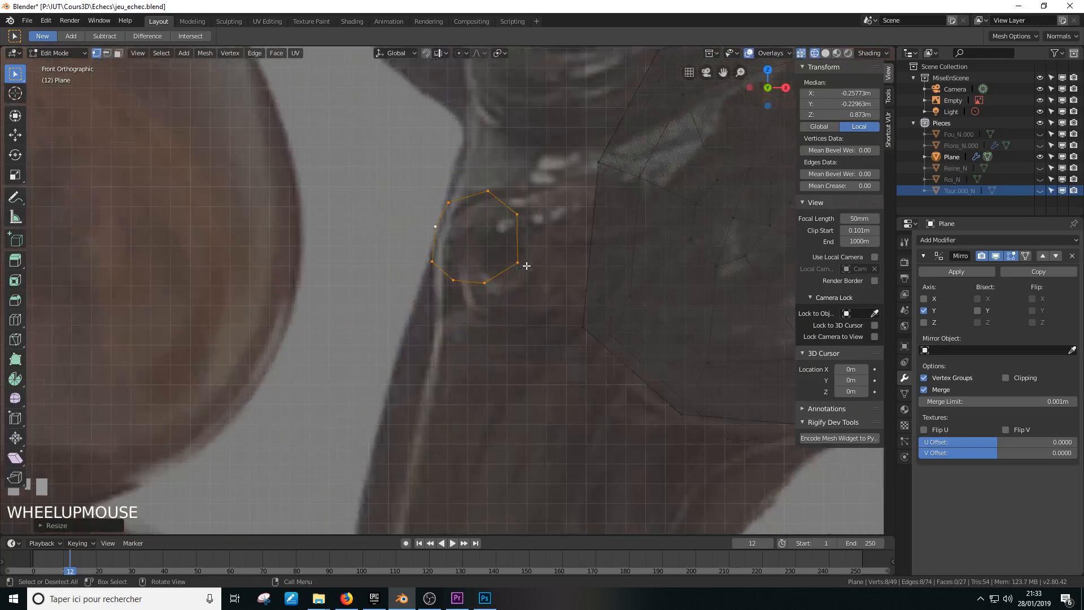
scroll(452, 280, "up", 1)
Move the eye loop's lower-right, upper-right and top vertices to follow the eye's rear and upper outline
left_click(531, 257)
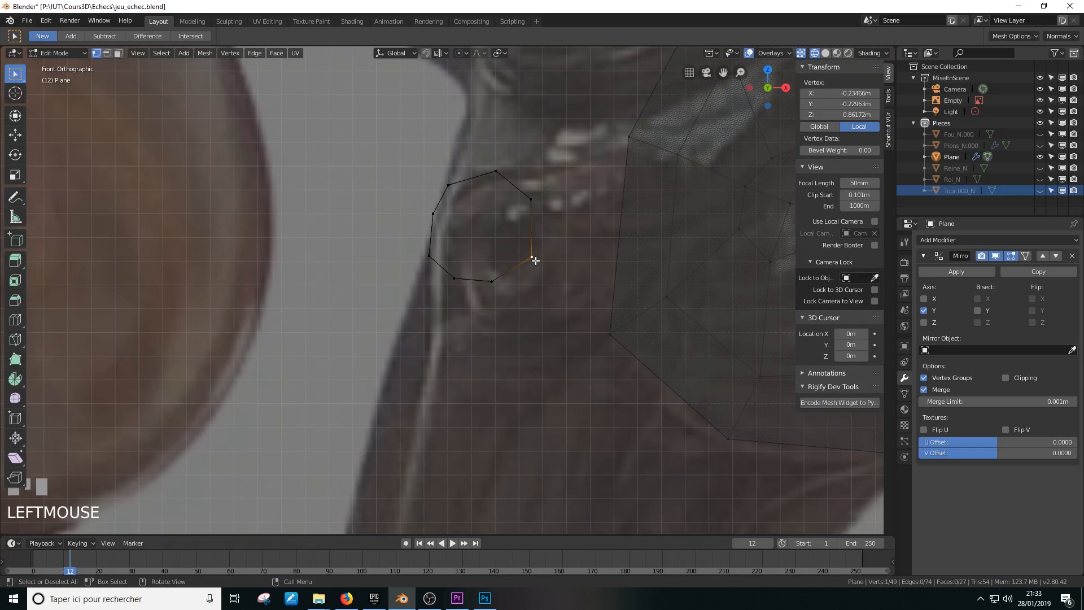
scroll(531, 260, "down", 2)
scroll(520, 268, "up", 1)
middle_click_drag(520, 269, 514, 293, "shift")
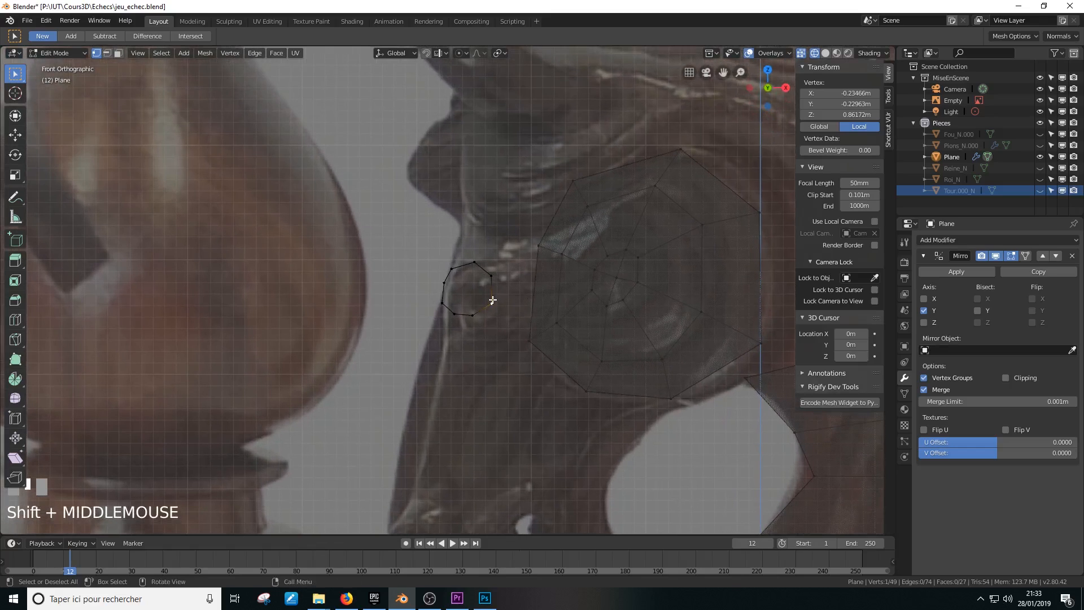
key("g")
left_click(495, 307)
left_click(491, 276)
key("g")
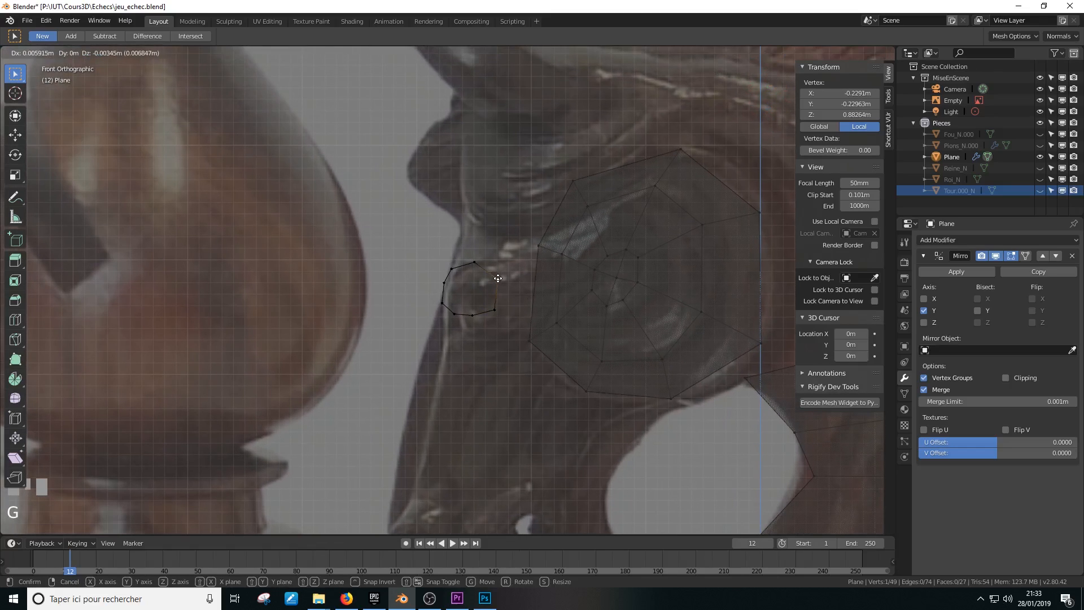
left_click(498, 280)
left_click(477, 261)
key("g")
left_click(488, 274)
Raise the eye loop's lower-right vertex and shift its two bottom vertices right to round the eye's lower edge
left_click(494, 307)
key("g")
left_click(501, 292)
left_click(472, 315)
key("g")
left_click(491, 315)
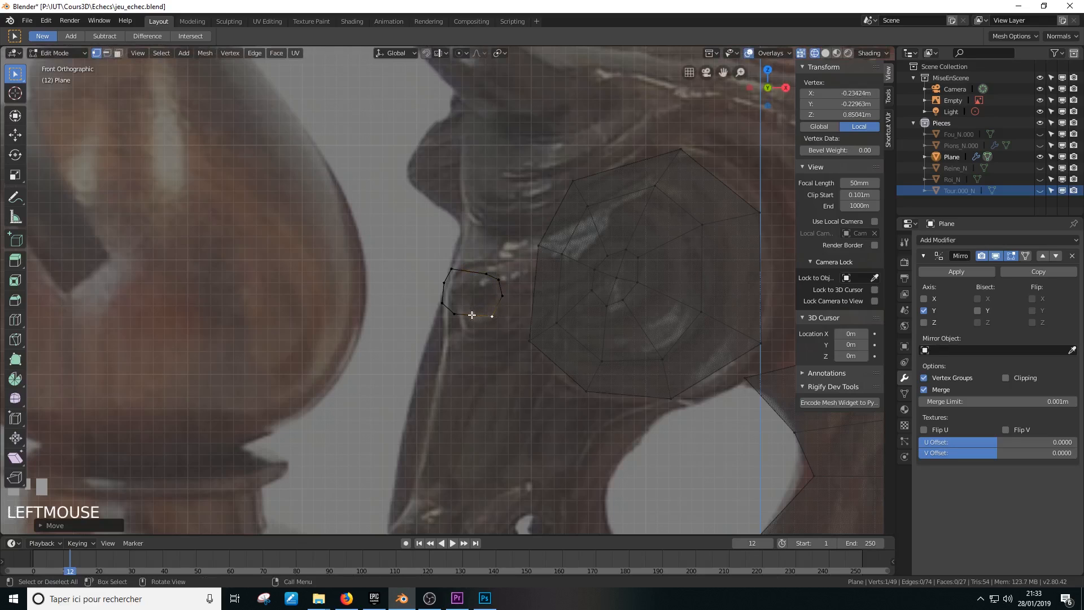
left_click(452, 315)
key("g")
left_click(479, 323)
Pull the eye loop's three left-side vertices inward to the right, closing it tightly around the eye
left_click(444, 301)
key("g")
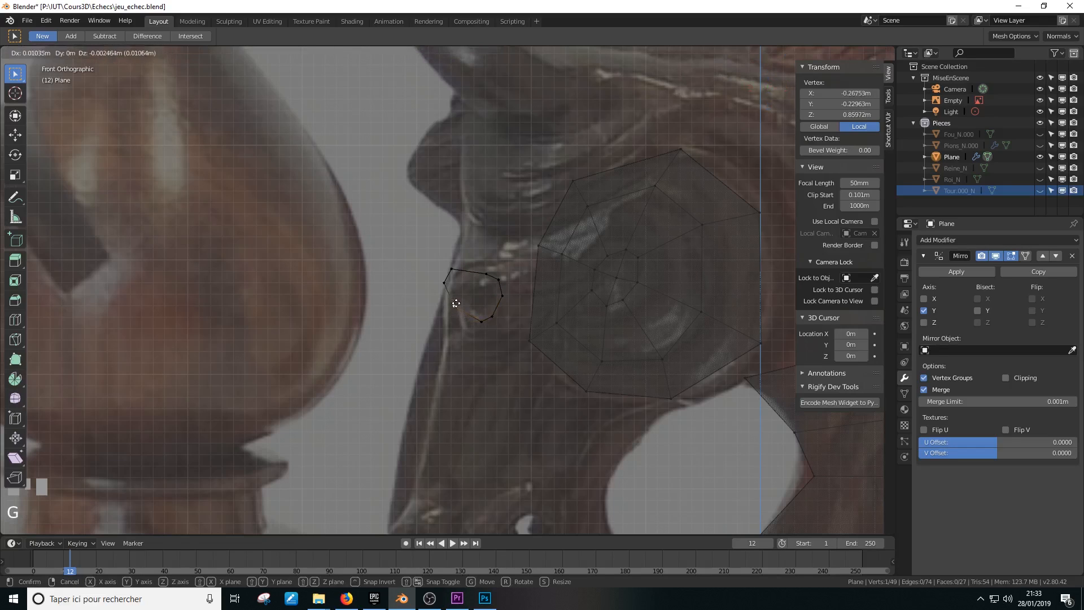
left_click(466, 307)
left_click(446, 282)
key("g")
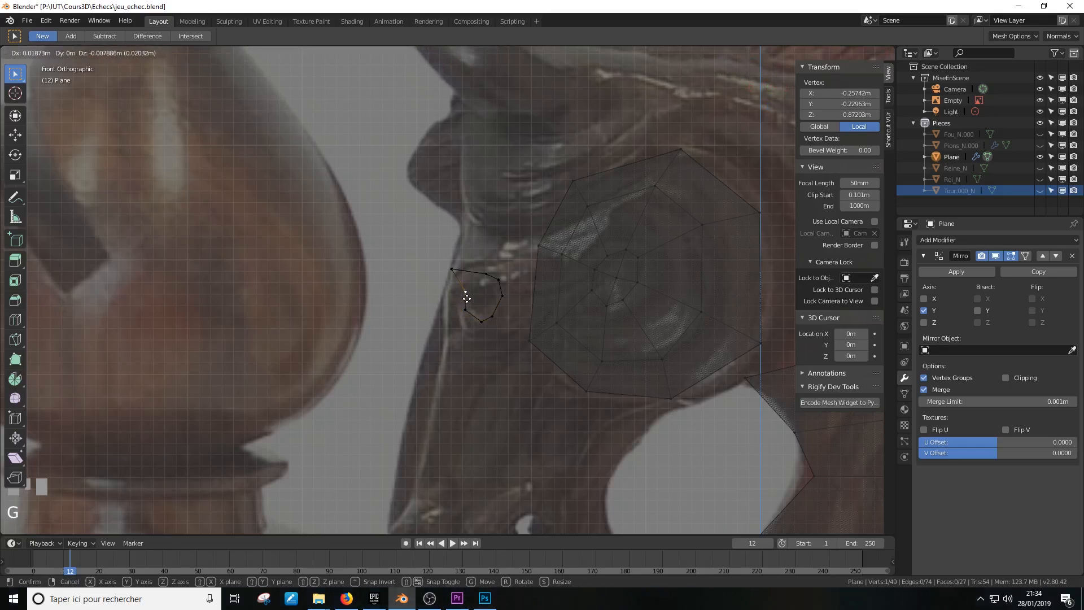
left_click(466, 291)
left_click(456, 273)
key("g")
left_click(479, 286)
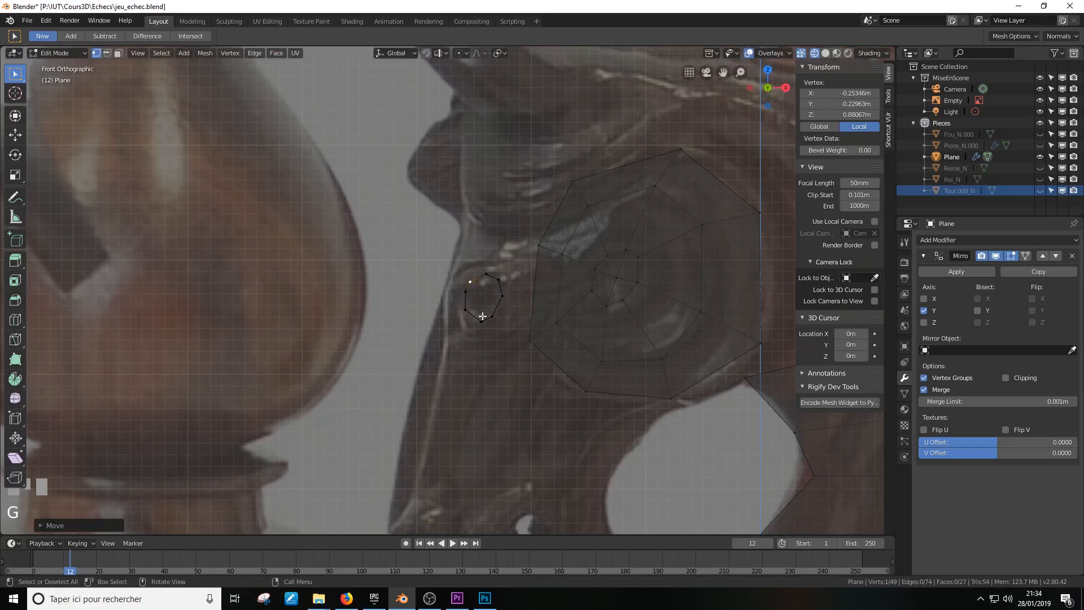
left_click(487, 316, "alt")
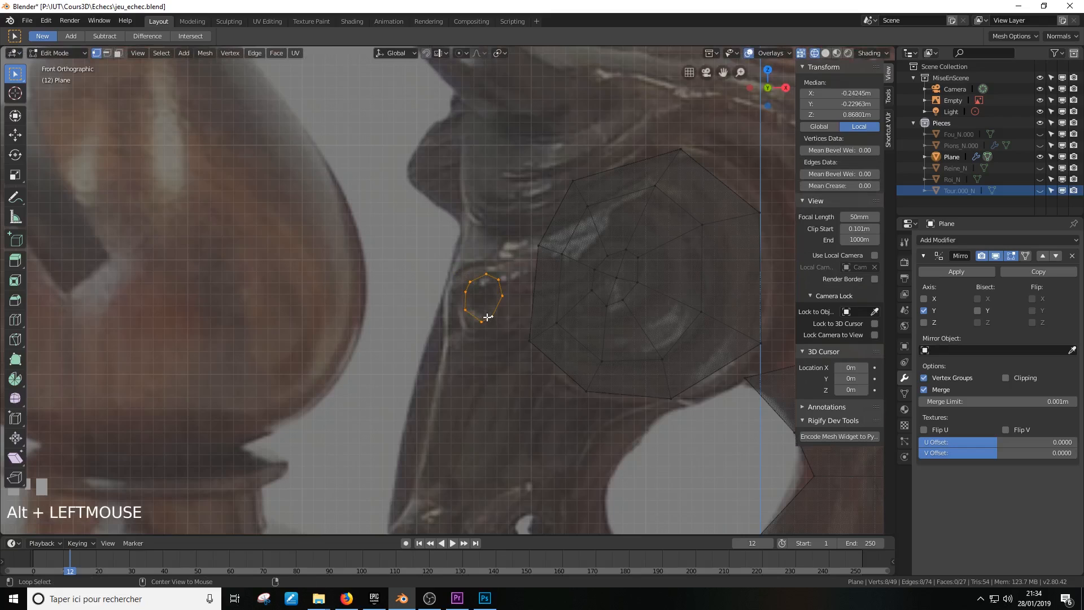
scroll(526, 320, "up", 2)
scroll(525, 320, "down", 5)
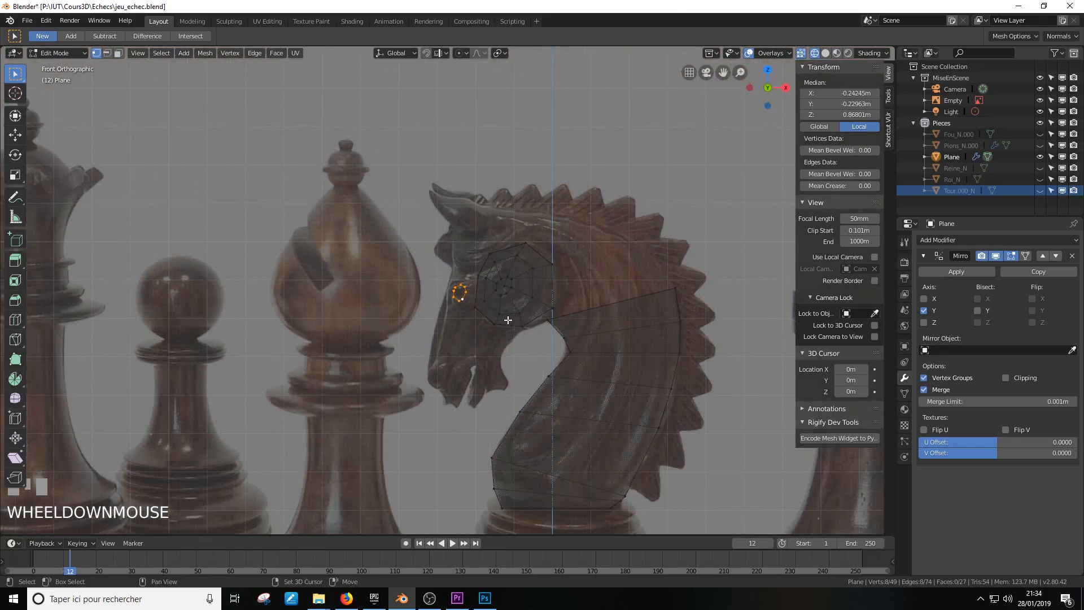
middle_click_drag(506, 319, 519, 321, "shift")
scroll(520, 322, "up", 3)
scroll(520, 321, "down", 2)
Leave mesh editing, select the reference image Empty and raise its transparency value to 0.571
key("Tab")
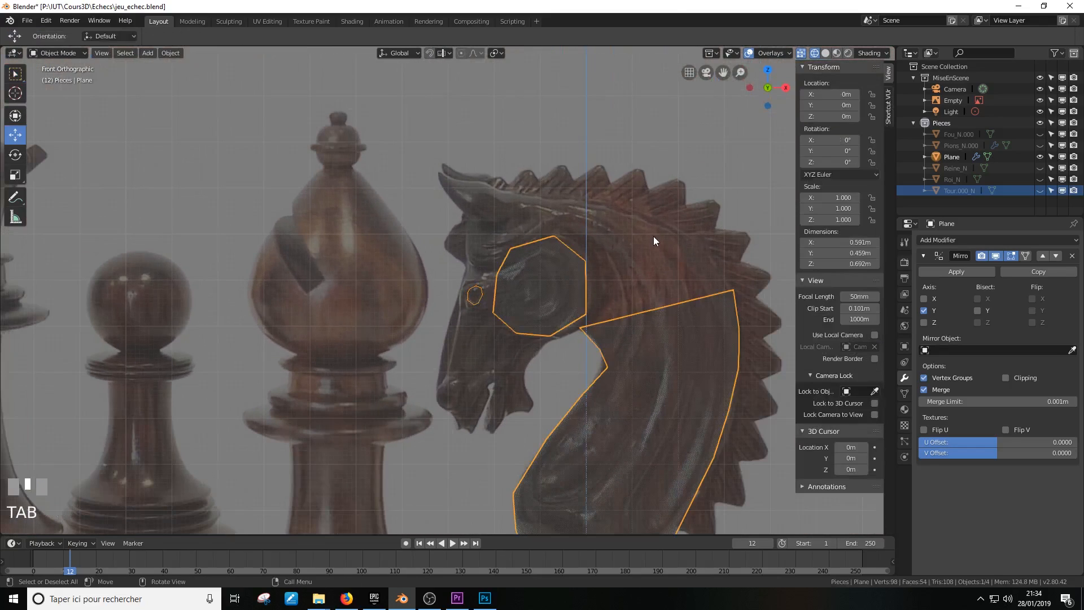
left_click(653, 236)
scroll(520, 222, "down", 3)
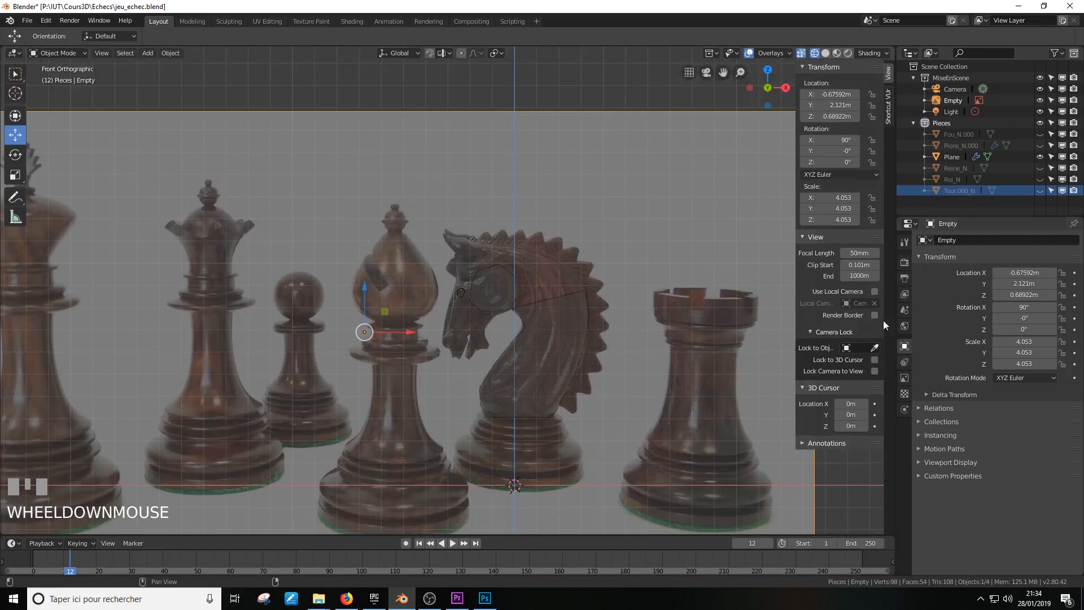
left_click(953, 100)
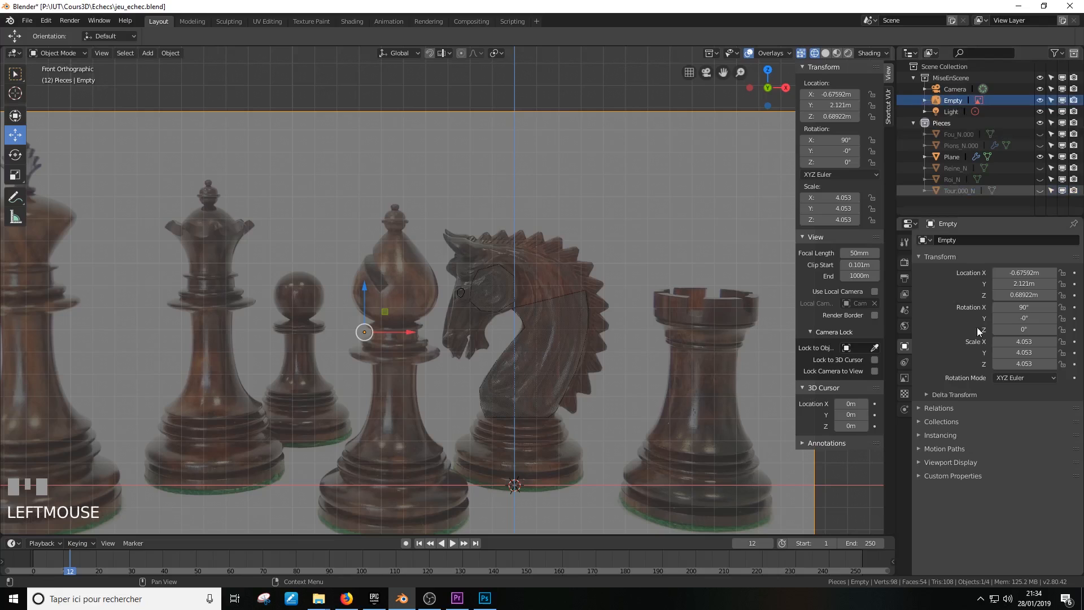
left_click(905, 377)
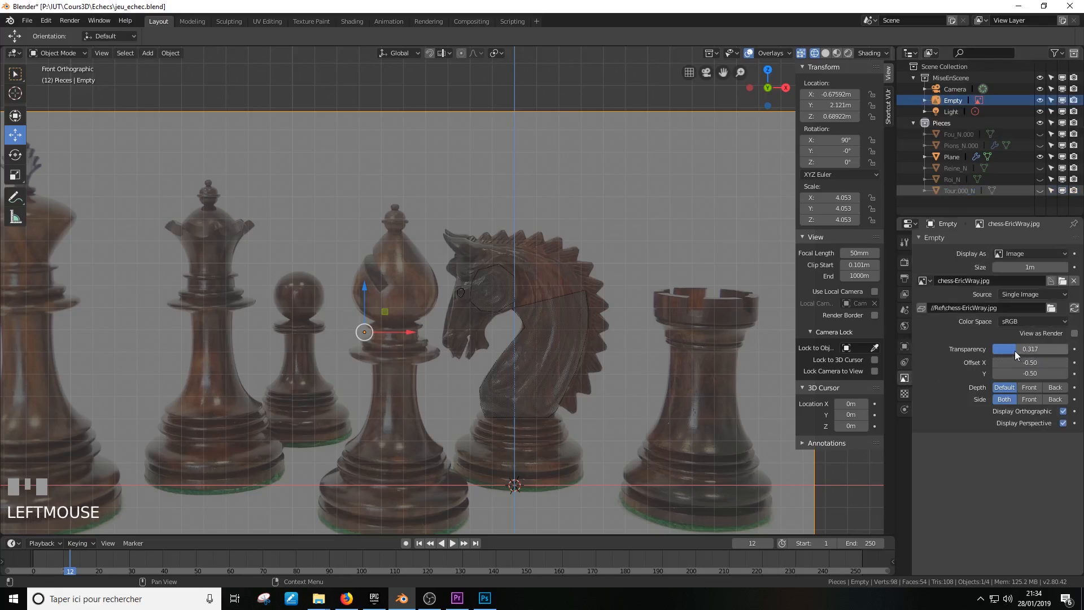
left_click_drag(1017, 351, 1040, 350)
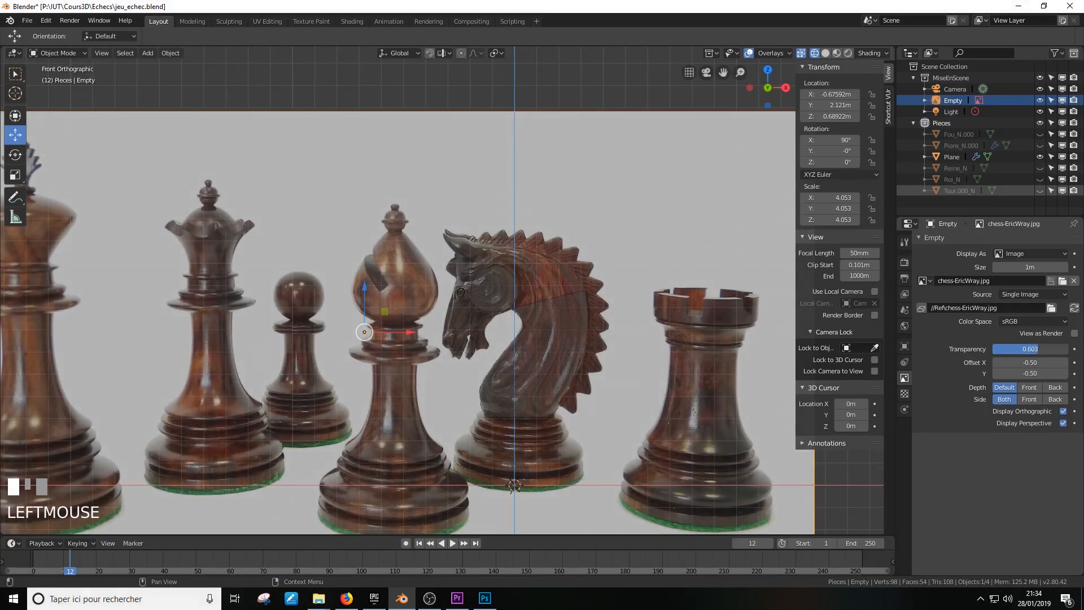
Resume mesh editing on the Plane and nudge the eye loop's three left-side vertices slightly inward to match the eye
scroll(463, 316, "up", 8)
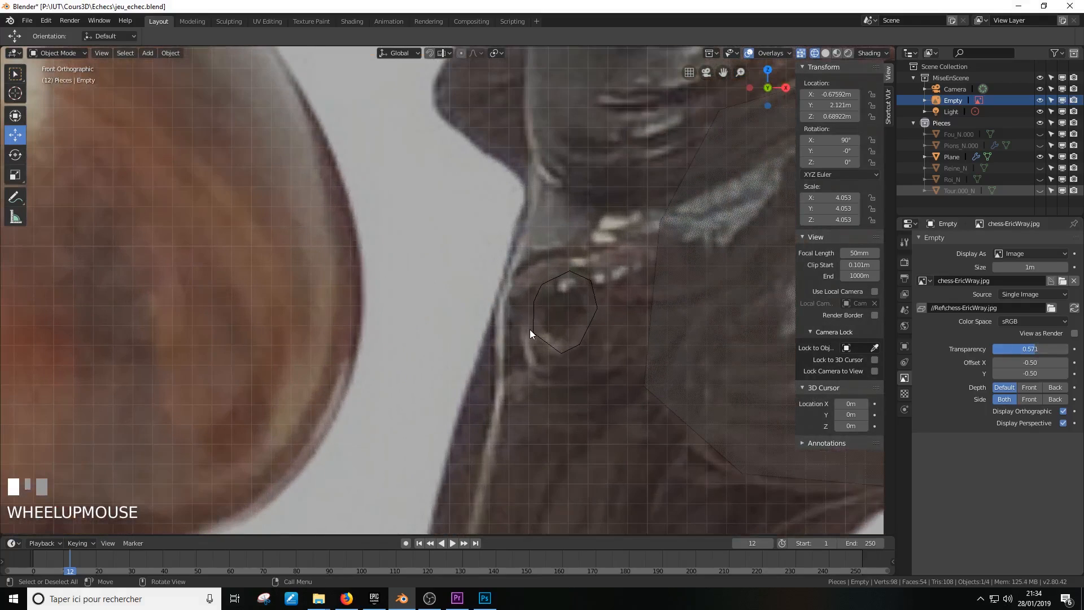
scroll(558, 318, "down", 4)
left_click(549, 304)
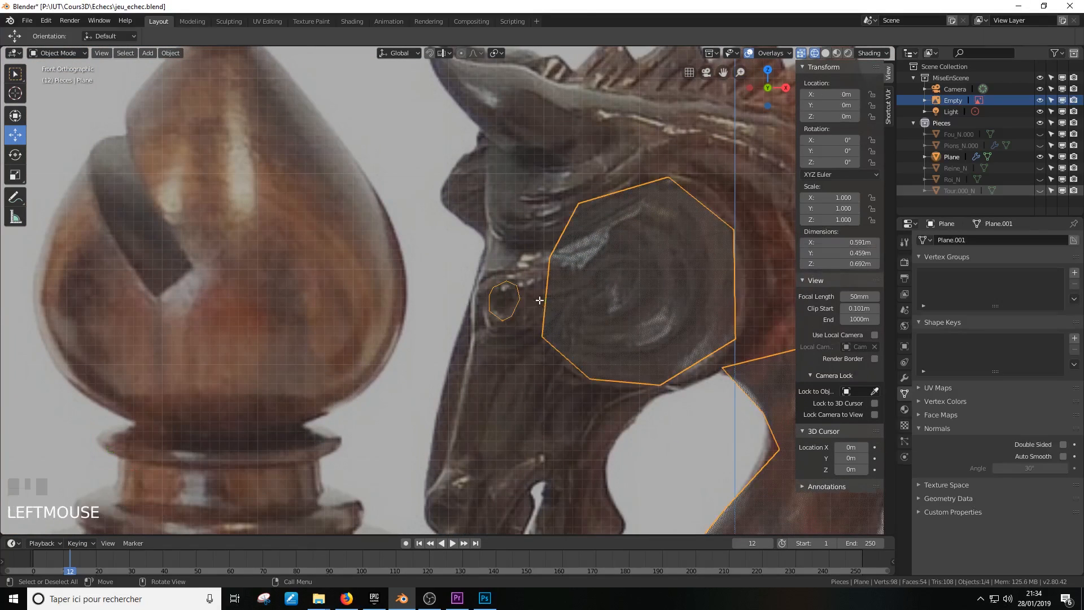
key("Tab")
scroll(543, 321, "up", 3)
left_click(535, 332)
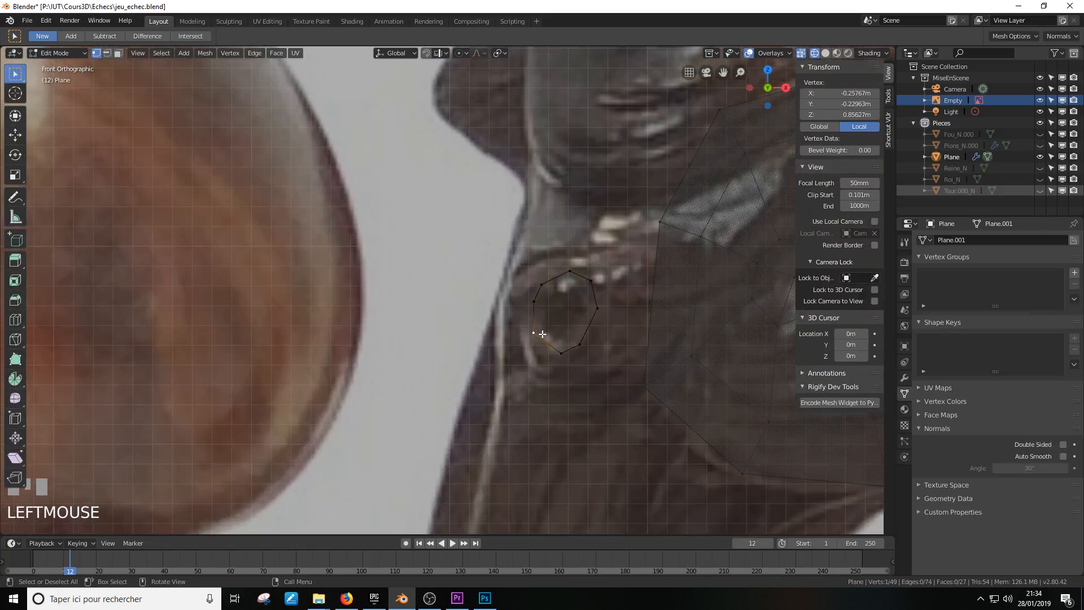
key("g")
left_click(546, 336)
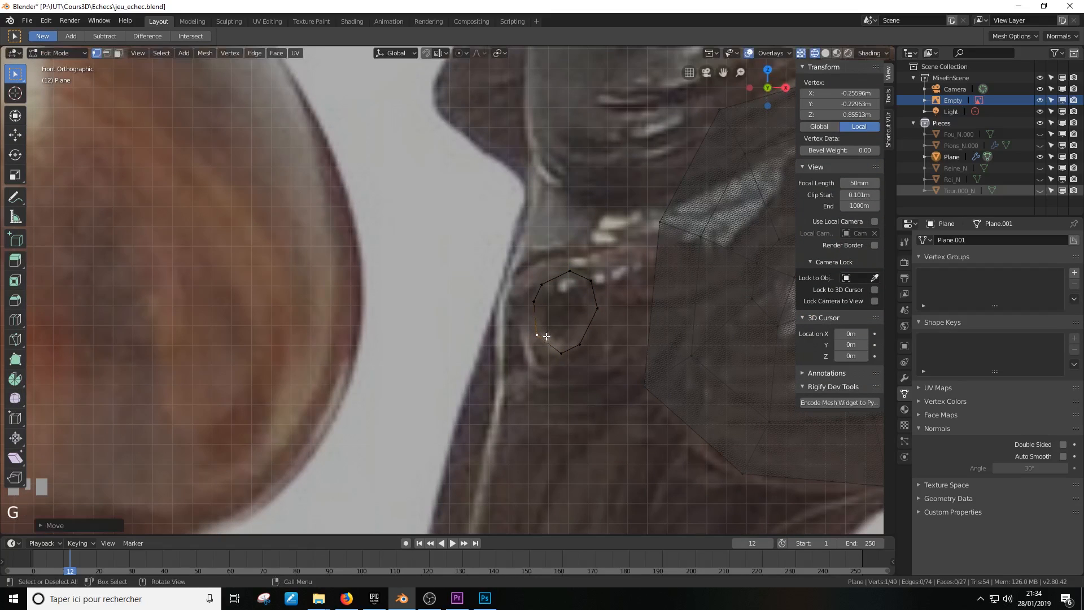
left_click(536, 305)
key("g")
left_click(539, 307)
left_click(542, 293)
key("g")
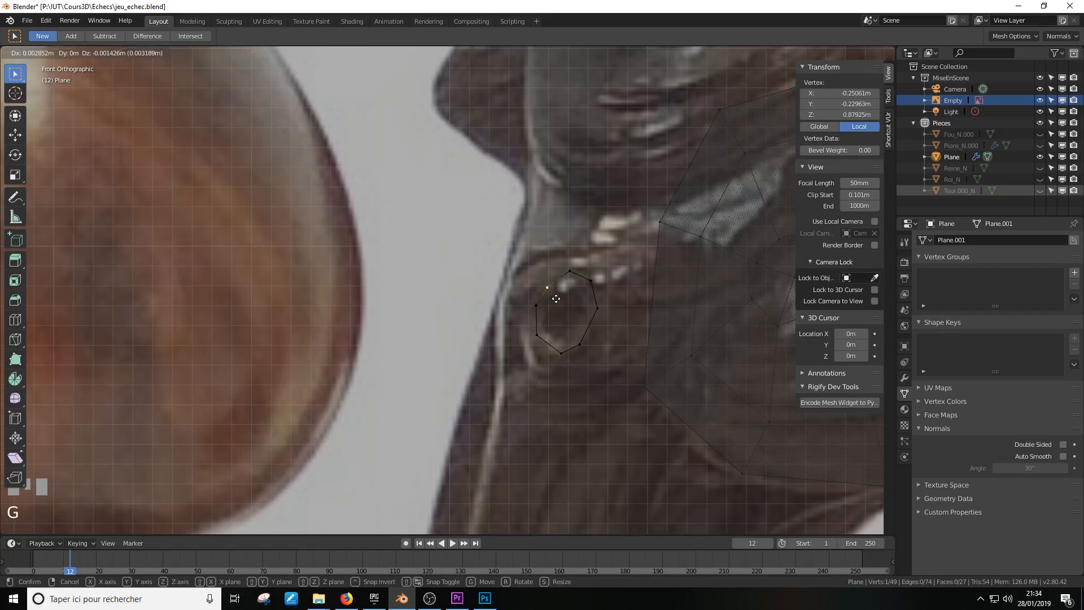
left_click(557, 302)
Move the eye loop's top vertex down and left, and lower its upper-right vertex slightly
left_click(570, 271)
key("g")
left_click(562, 282)
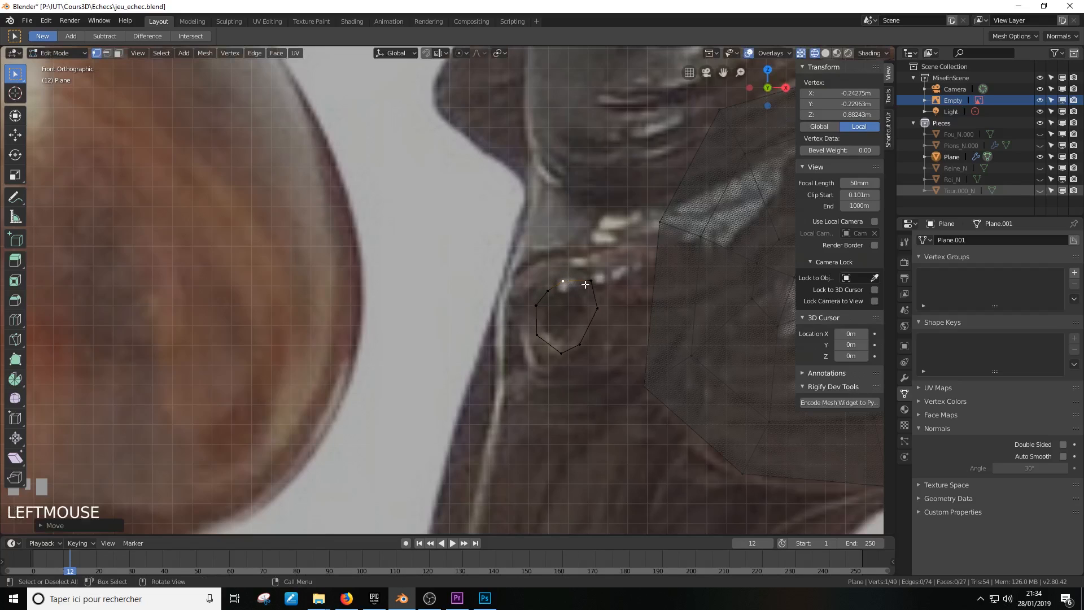
left_click(590, 280)
key("g")
left_click(586, 289)
key("g")
right_click(602, 307)
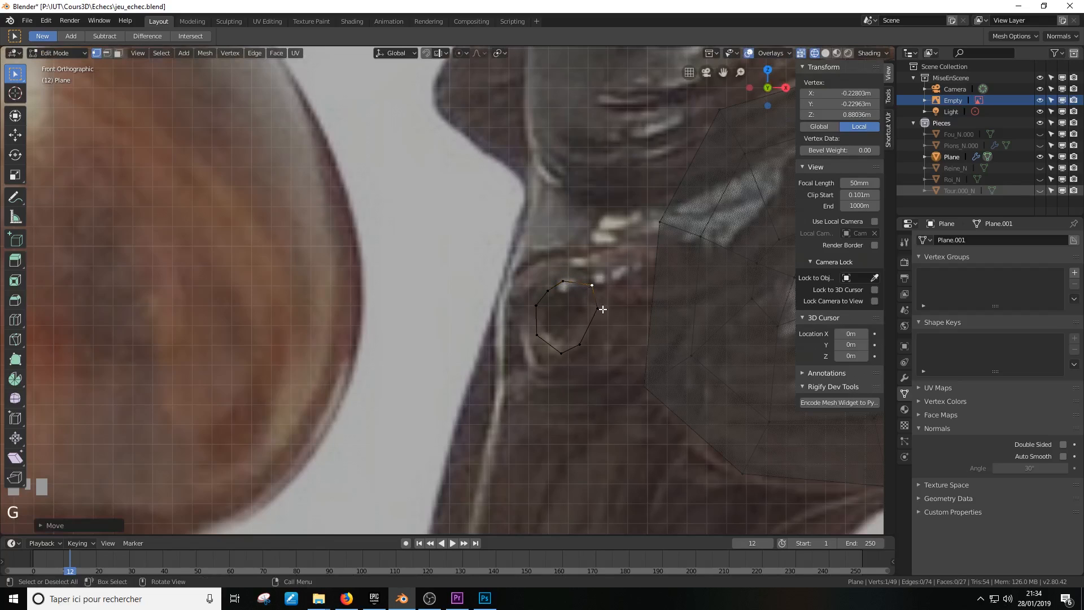
Adjust the eye loop's right and lower-right vertices to follow the eye's rear contour
left_click(597, 309)
key("g")
left_click(595, 314)
left_click(579, 342)
key("g")
left_click(577, 343)
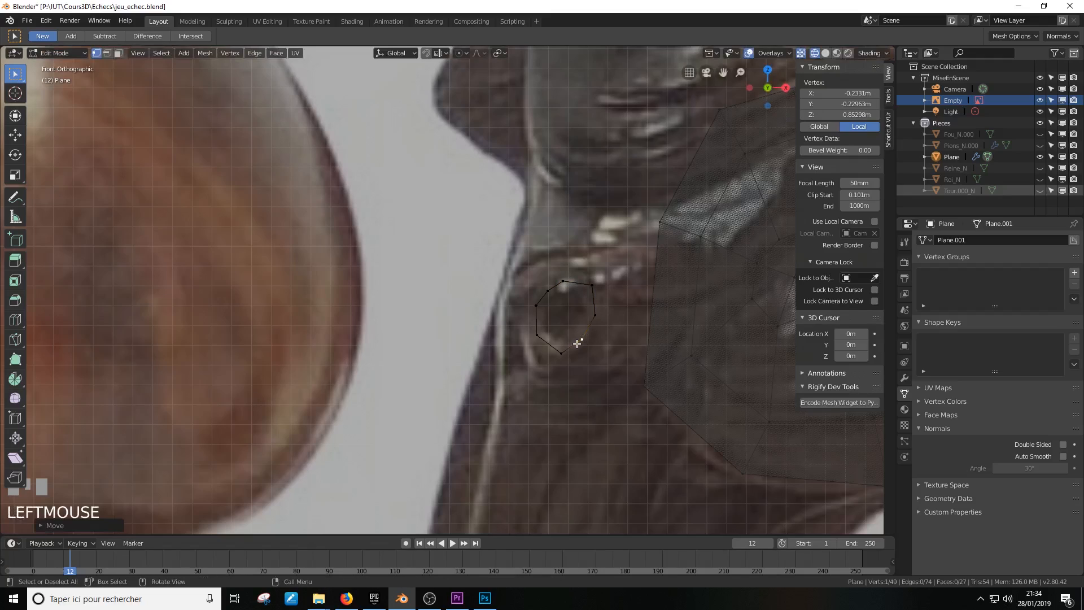
Extrude the whole eye loop in place and scale it outward into a ring of faces around the eye
left_click(568, 347, "alt")
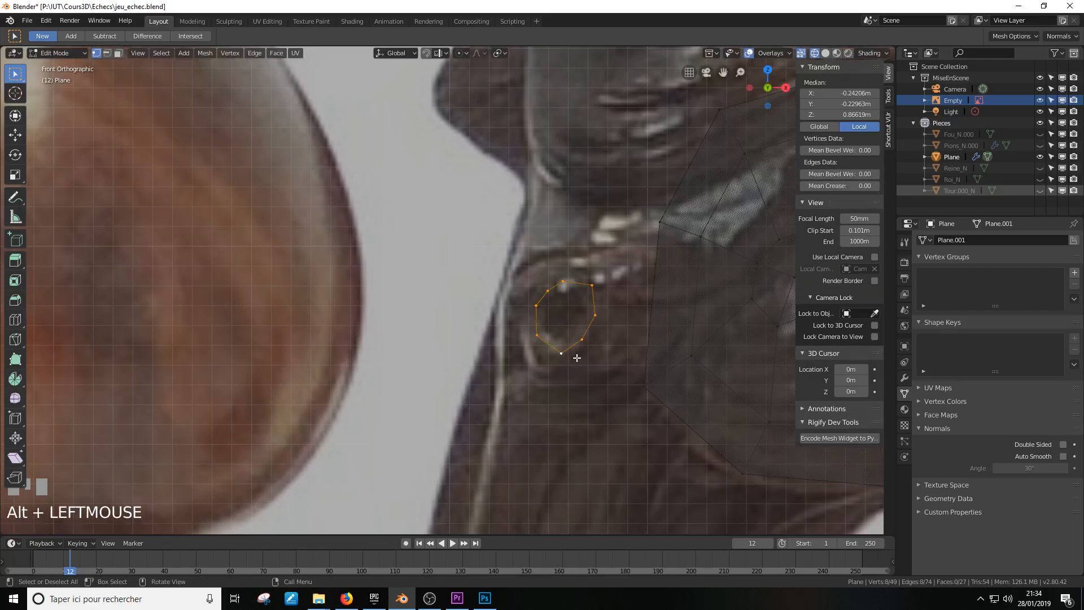
key("e")
right_click(585, 358)
key("s")
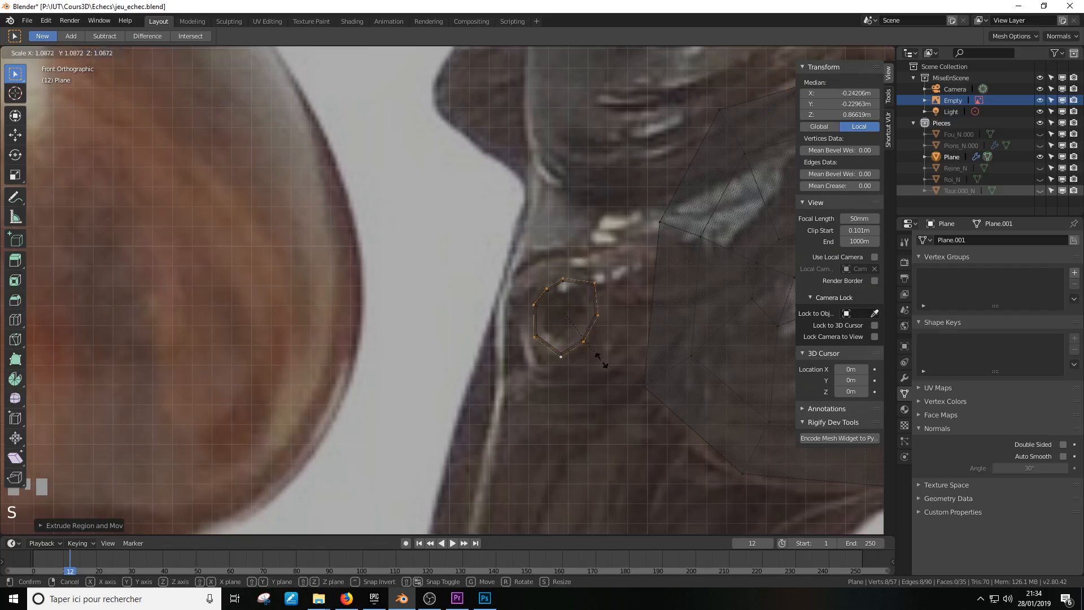
left_click(657, 373)
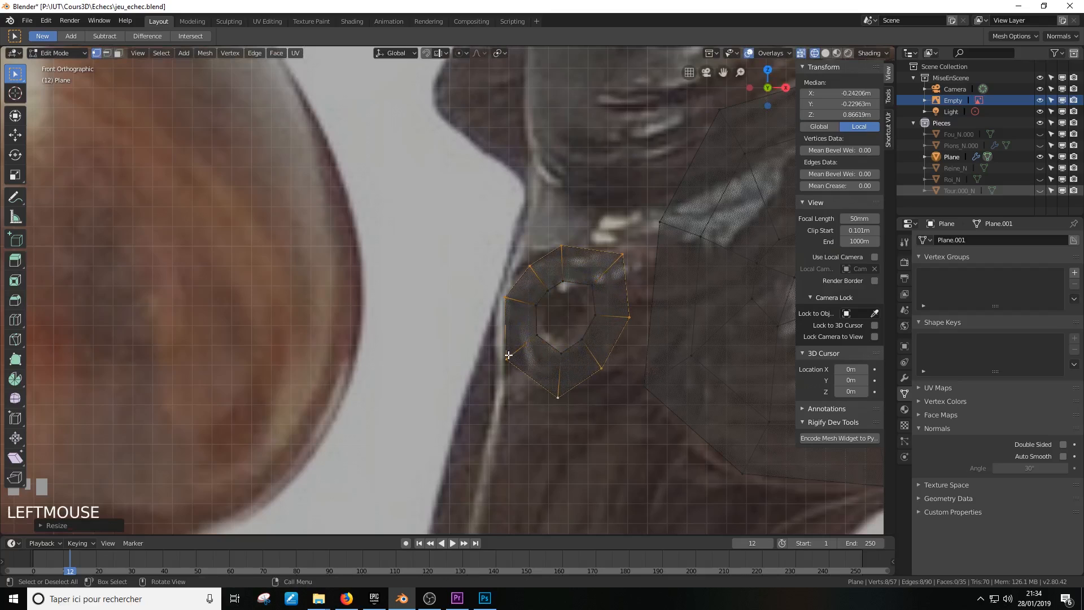
Raise the eye ring's bottom outer vertex slightly and shift its lower-right outer vertex outward
left_click(507, 359)
key("e")
right_click(560, 390)
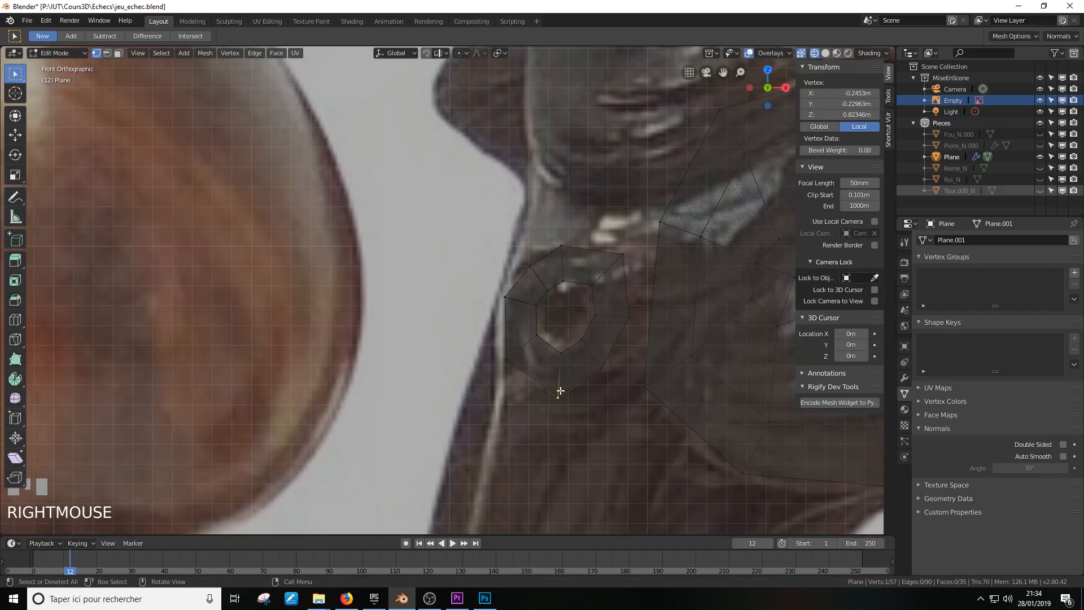
key("g")
left_click(566, 380)
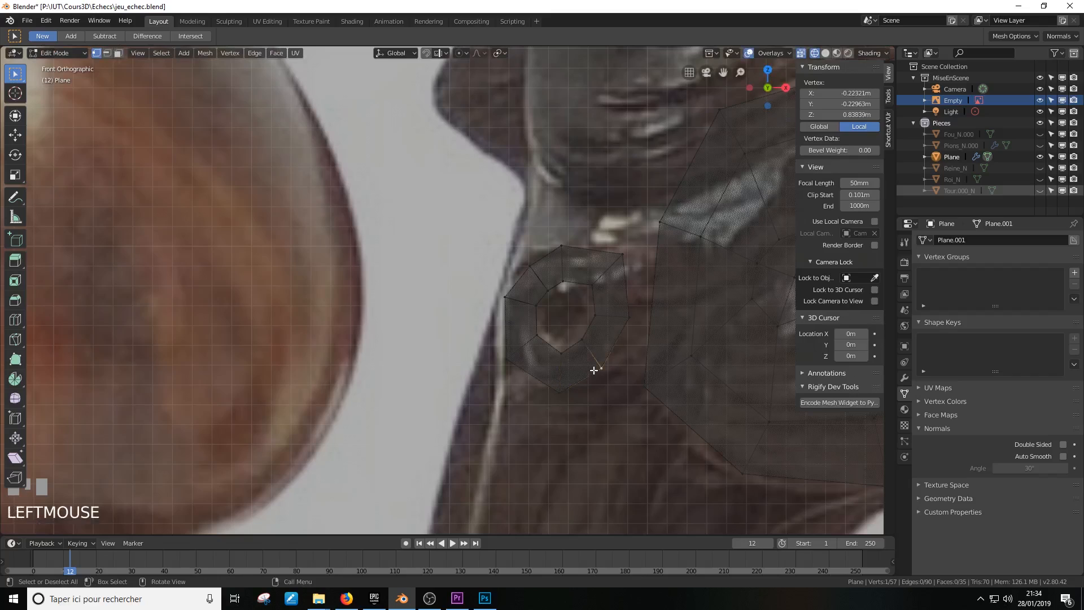
key("g")
Nudge the eye ring's right and upper-right outer vertices outward and its top outer vertex right and down
left_click(634, 315)
key("g")
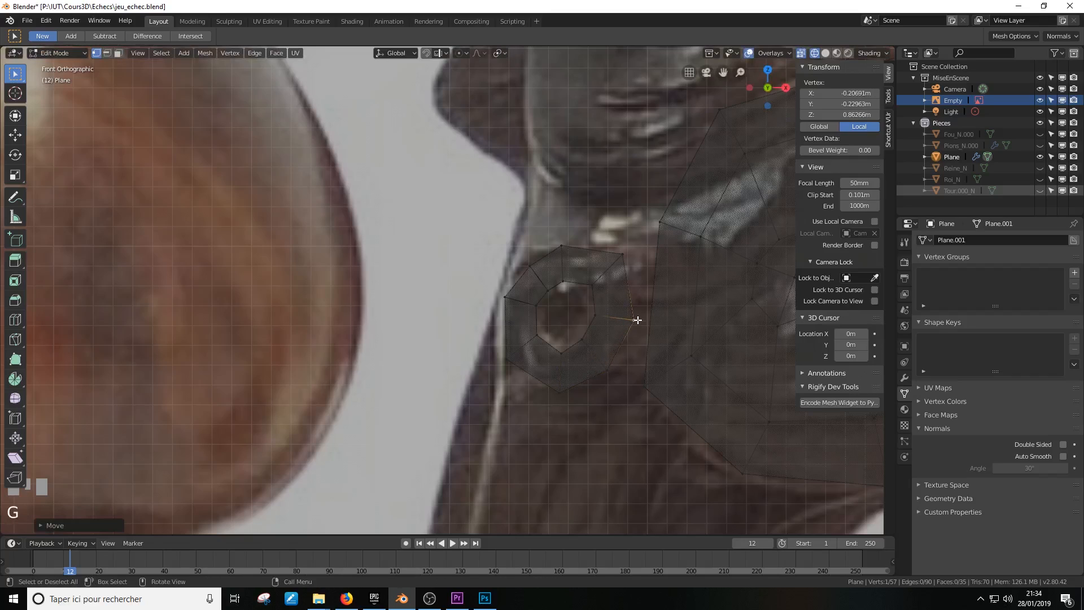
left_click(626, 261)
key("g")
left_click(564, 252)
key("g")
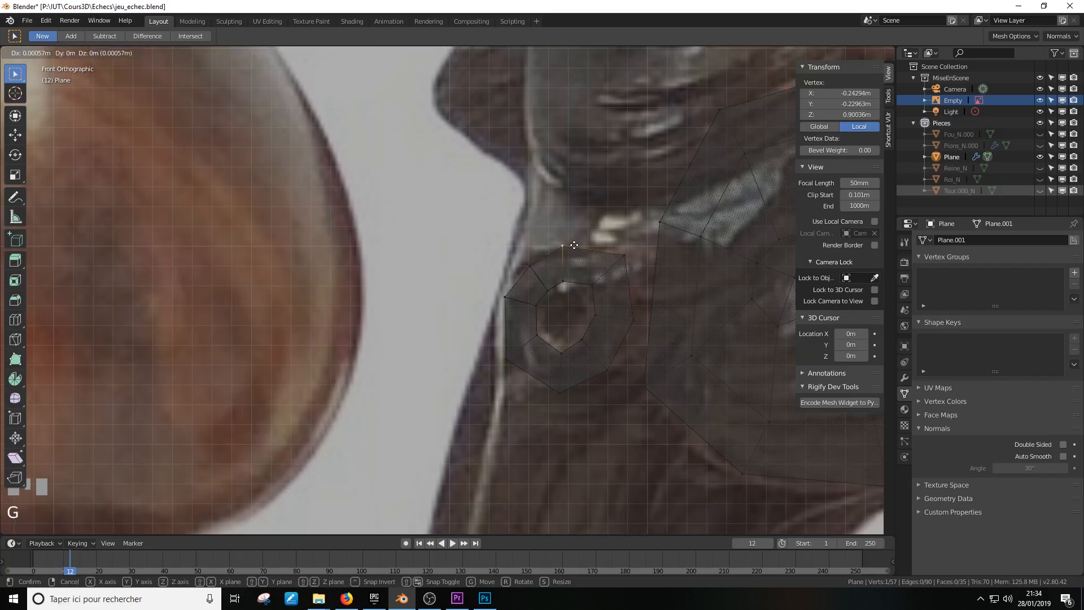
left_click(581, 249)
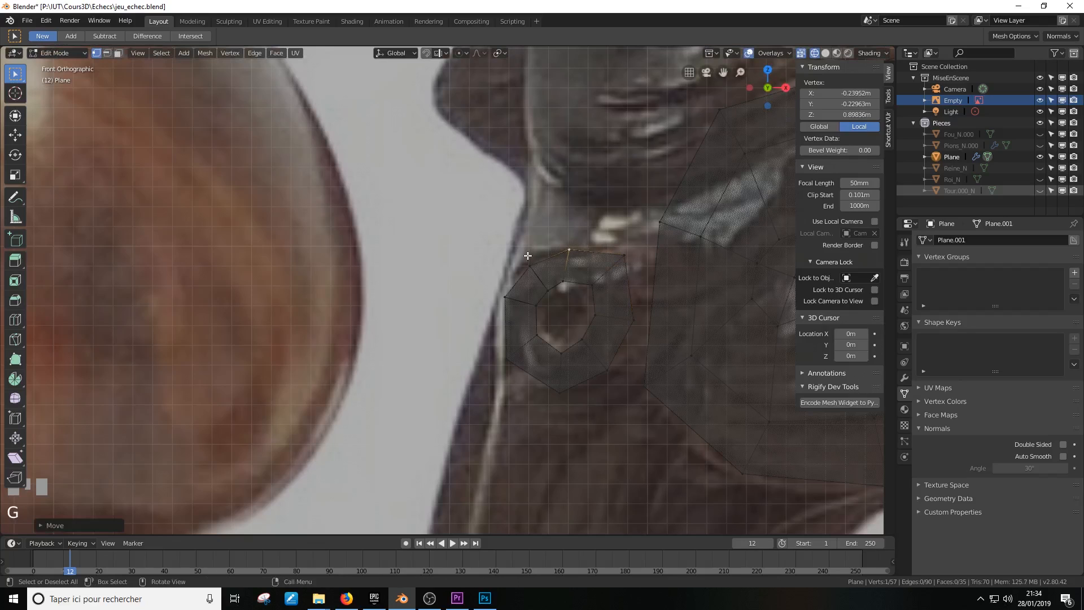
Duplicate the eye ring's outer edge loop and place the copy over the horse's mouth opening
scroll(537, 276, "down", 5)
middle_click_drag(520, 265, 521, 273, "shift")
scroll(513, 288, "up", 2)
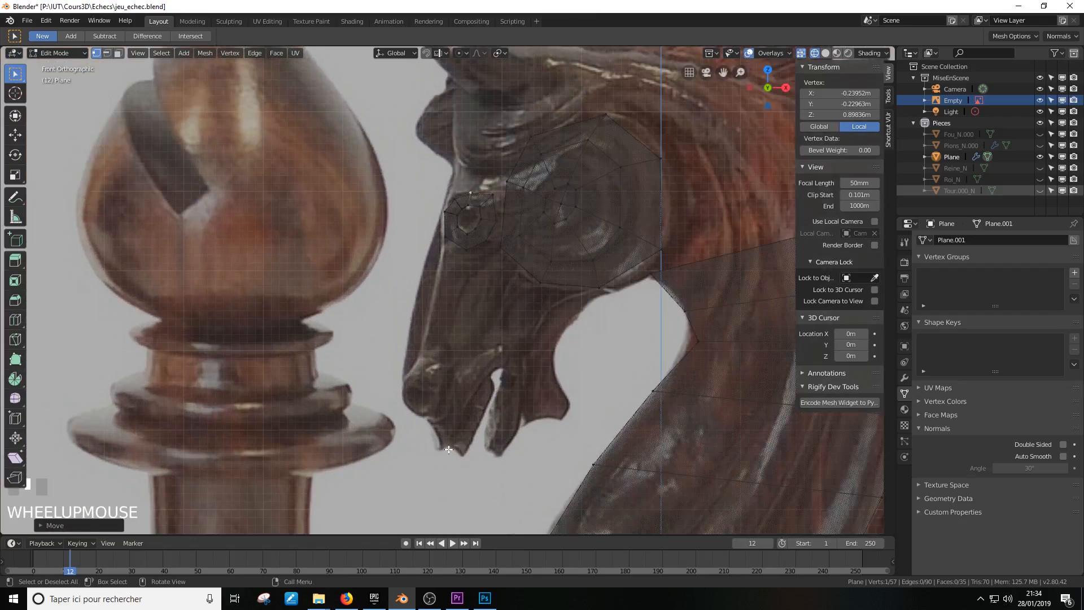
scroll(451, 448, "down", 1)
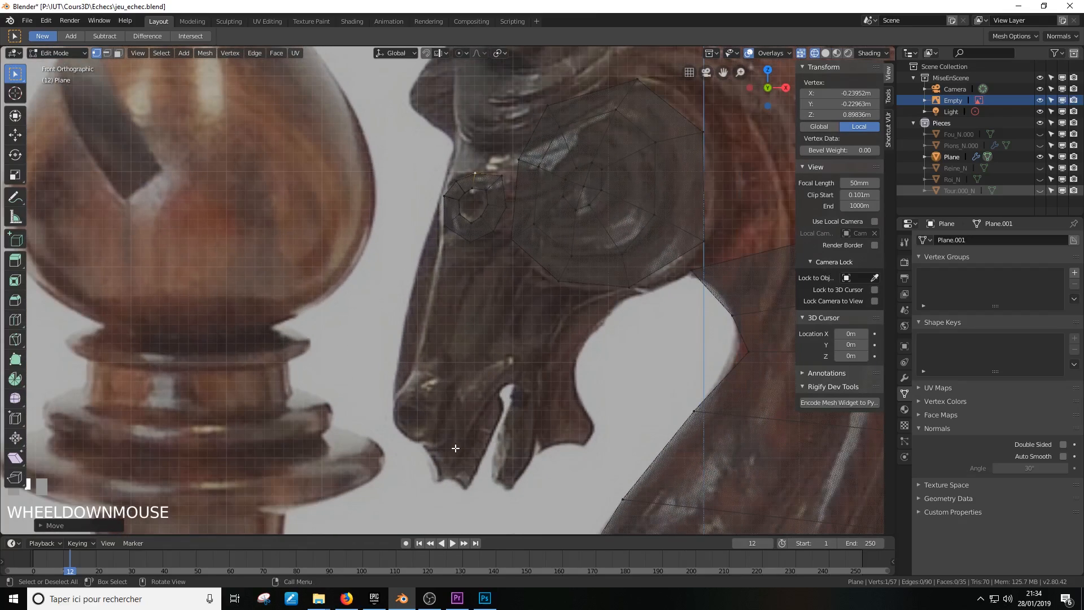
left_click(502, 226, "alt")
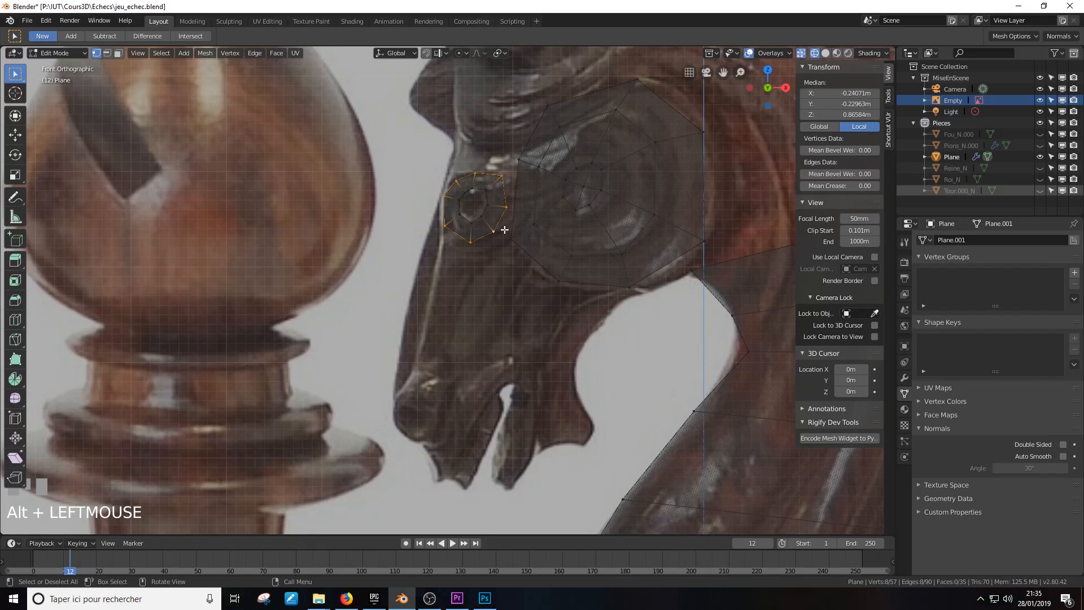
key("shift+d")
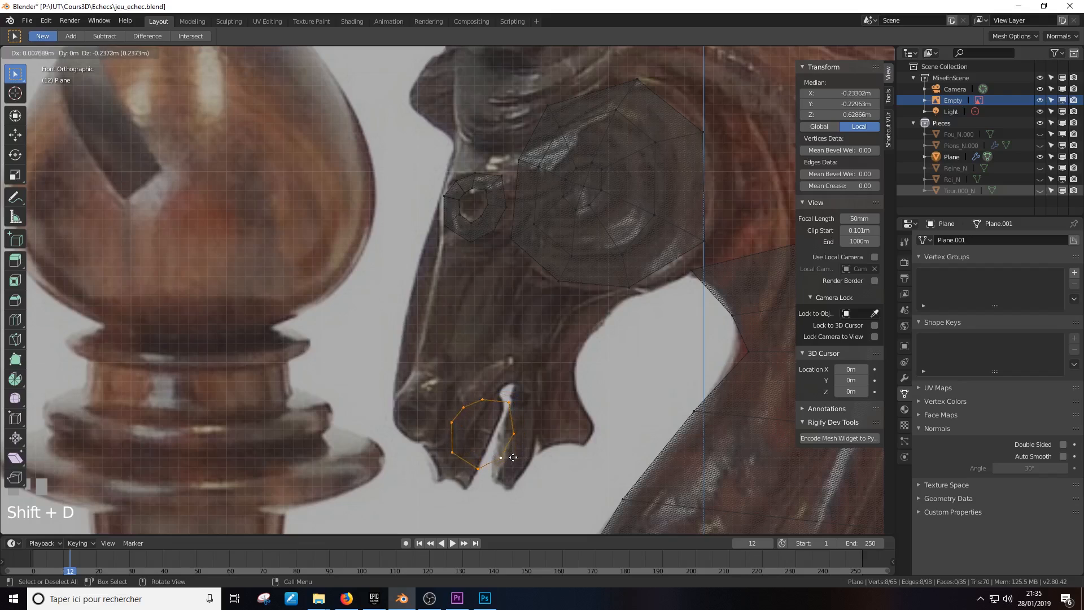
left_click(524, 420)
Raise the mouth loop's upper-right vertex to the inner corner of the mouth and shift the neighbouring top vertex up beside it
left_click(521, 404)
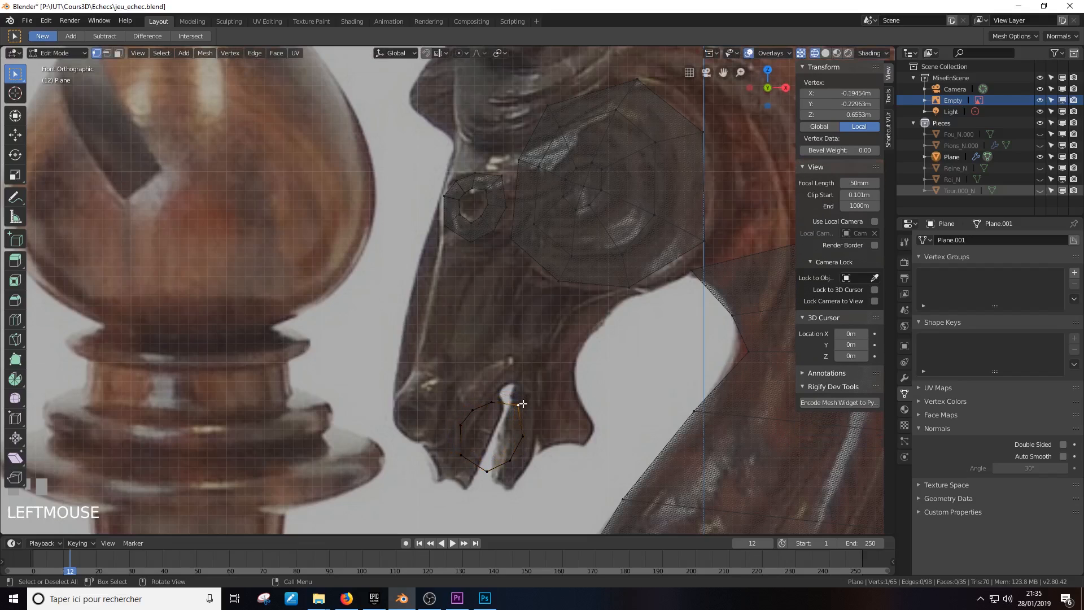
key("g")
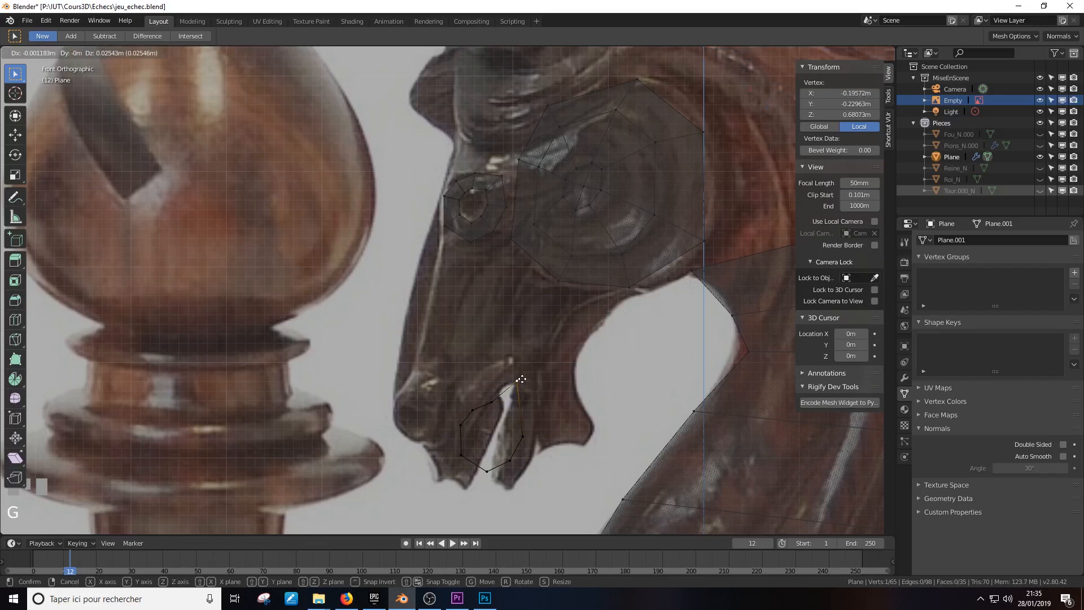
left_click(514, 380)
left_click(493, 401)
key("g")
left_click(490, 393)
Move the mouth loop's lower-left vertex to the upper lip tip, its bottom vertex below the mouth, and its lower-right vertex to the lower lip tip
left_click(462, 455)
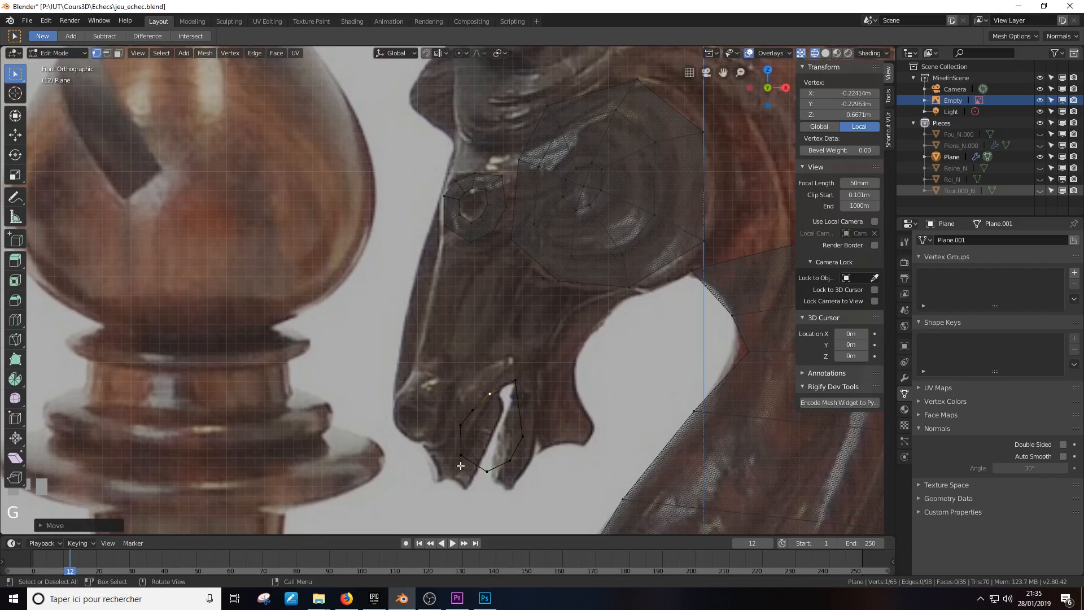
key("g")
left_click(437, 480)
left_click(486, 470)
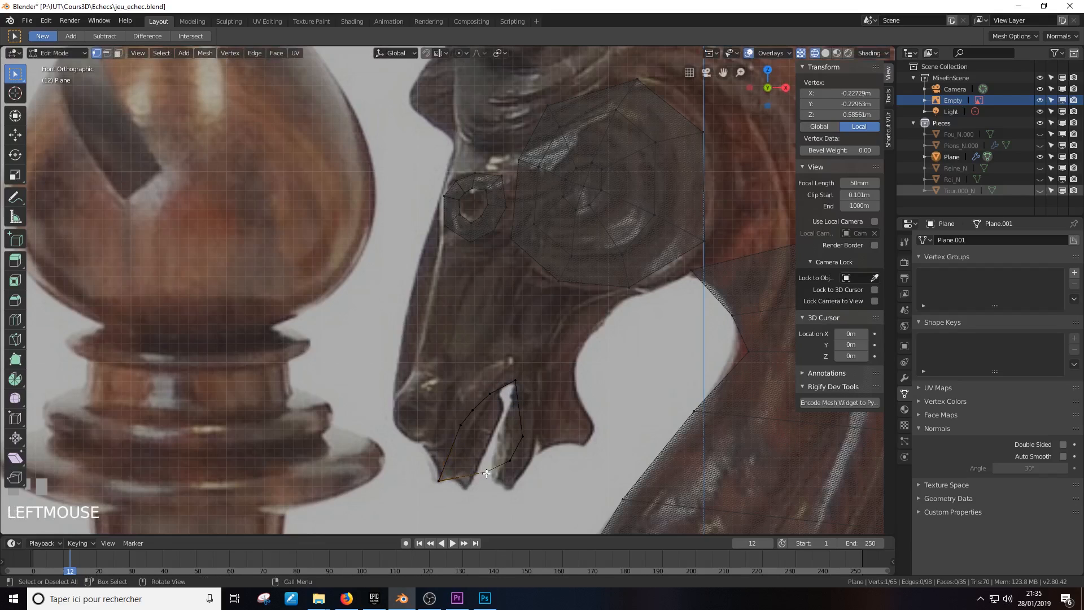
key("g")
left_click(495, 472)
left_click(510, 460)
key("g")
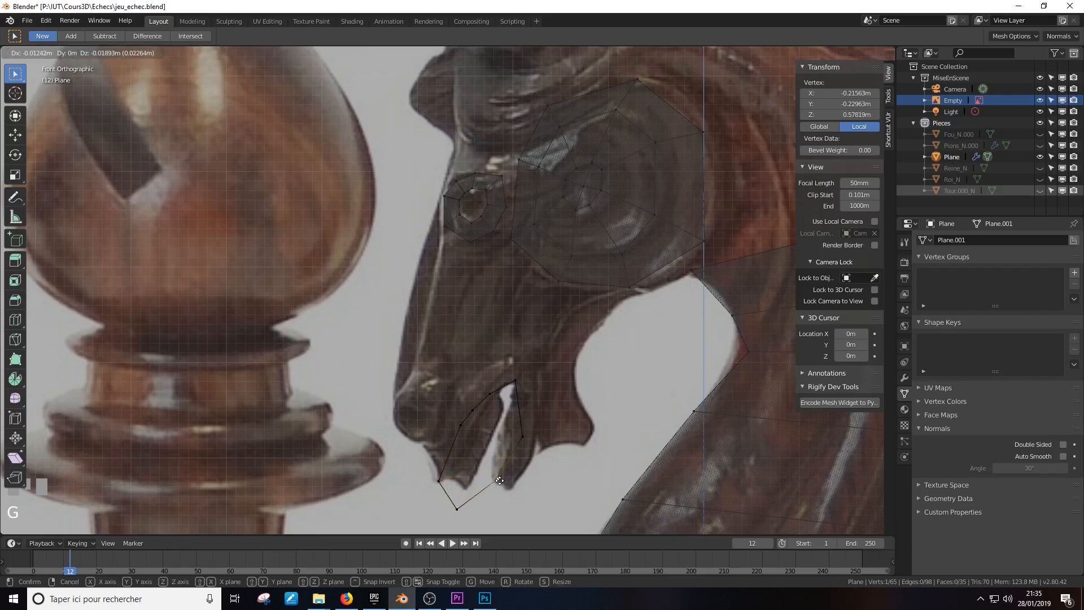
left_click(497, 478)
Lower the mouth loop's right vertex along the lower lip and slide its two left vertices down along the upper lip
left_click(522, 435)
key("g")
left_click(515, 450)
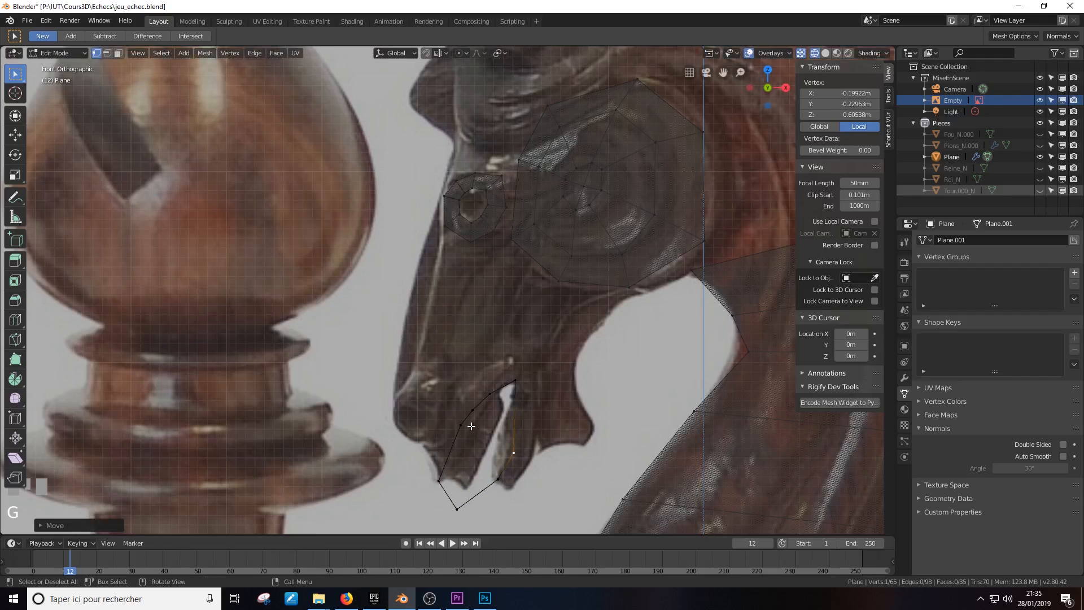
left_click(462, 428)
key("g")
left_click(457, 453)
left_click(472, 411)
key("g")
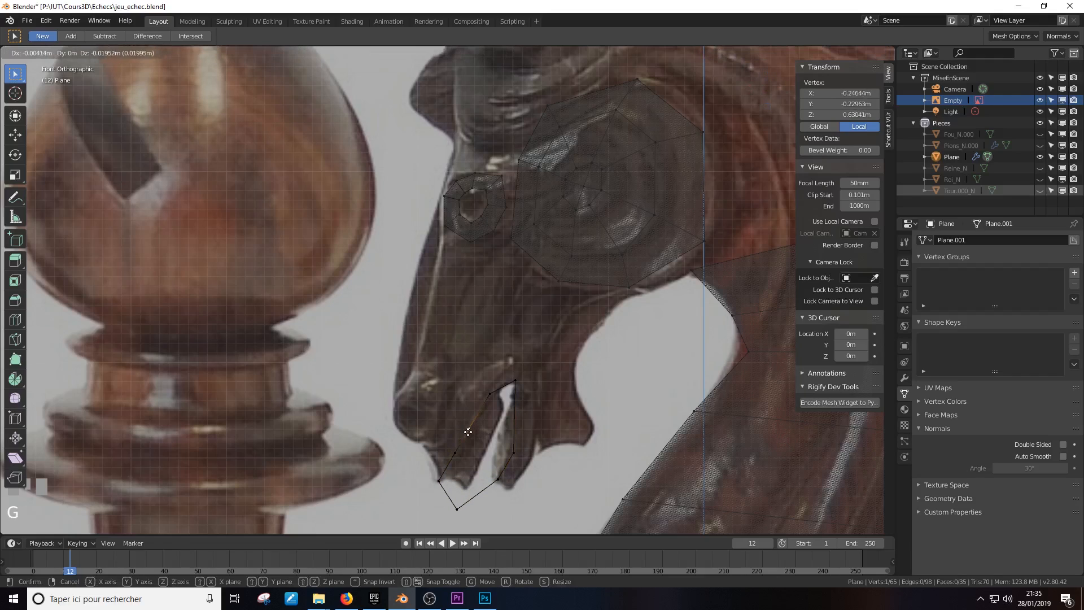
left_click(467, 430)
Redistribute the two lower-lip vertices upward along the lip's inner edge and bring the bottom vertex to the lower lip tip
left_click(494, 403)
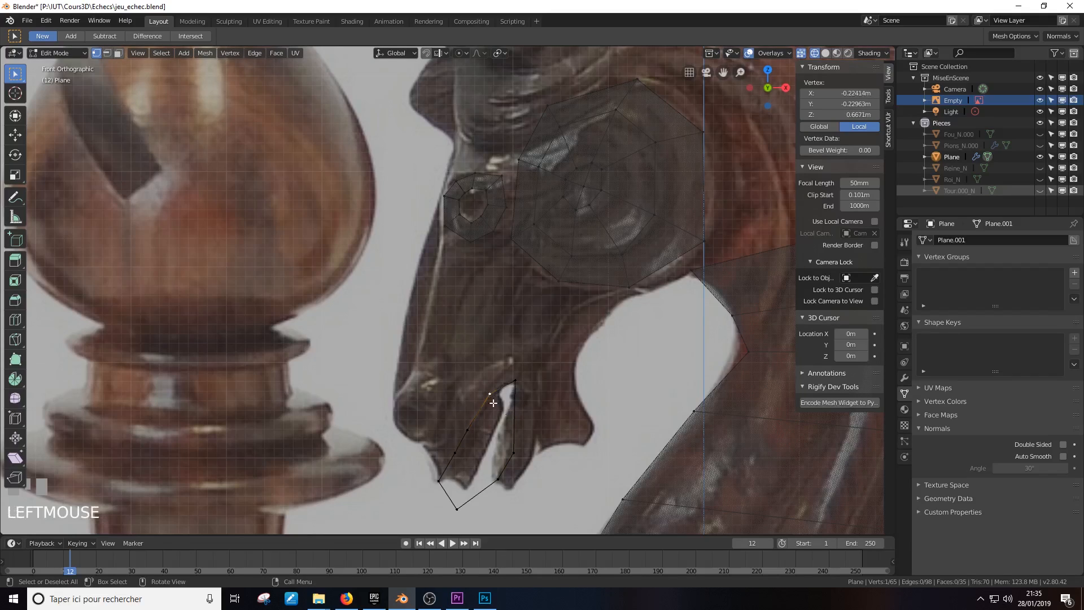
left_click(518, 448)
key("g")
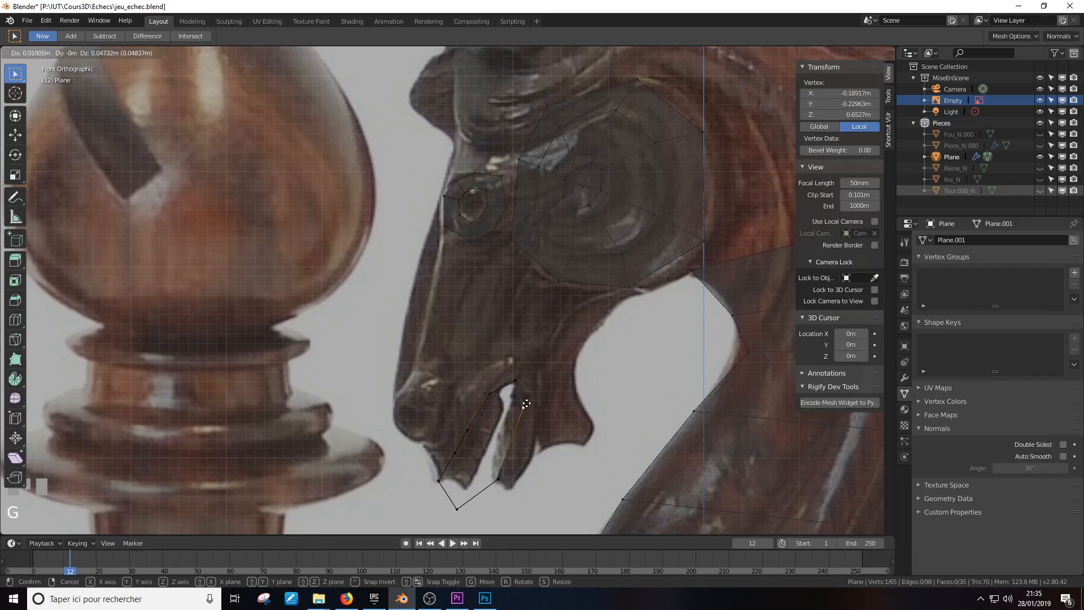
left_click(521, 417)
left_click(499, 475)
key("g")
left_click(507, 452)
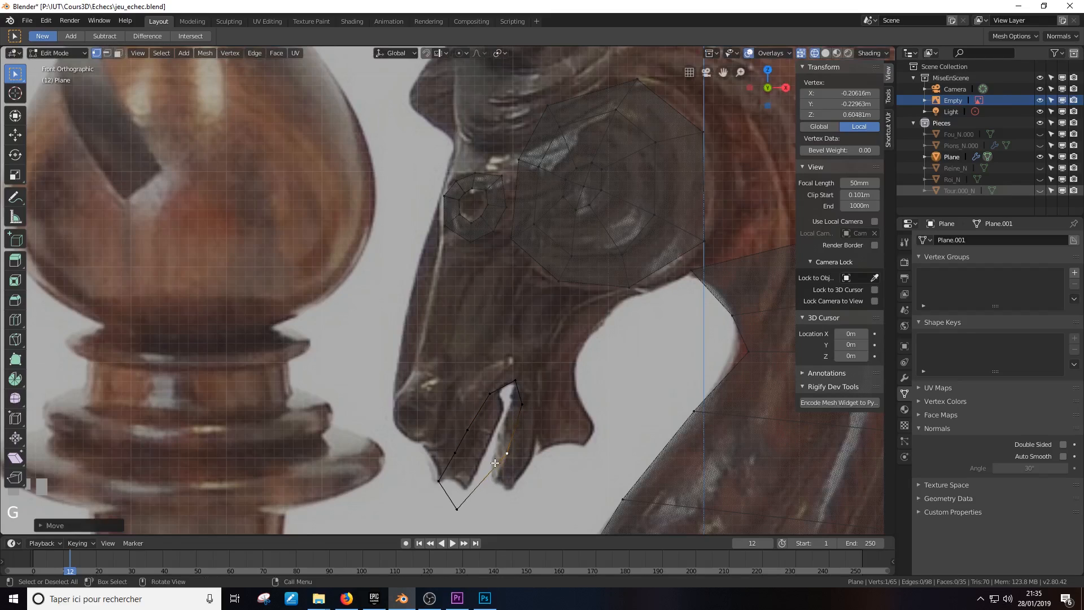
left_click(456, 509)
key("g")
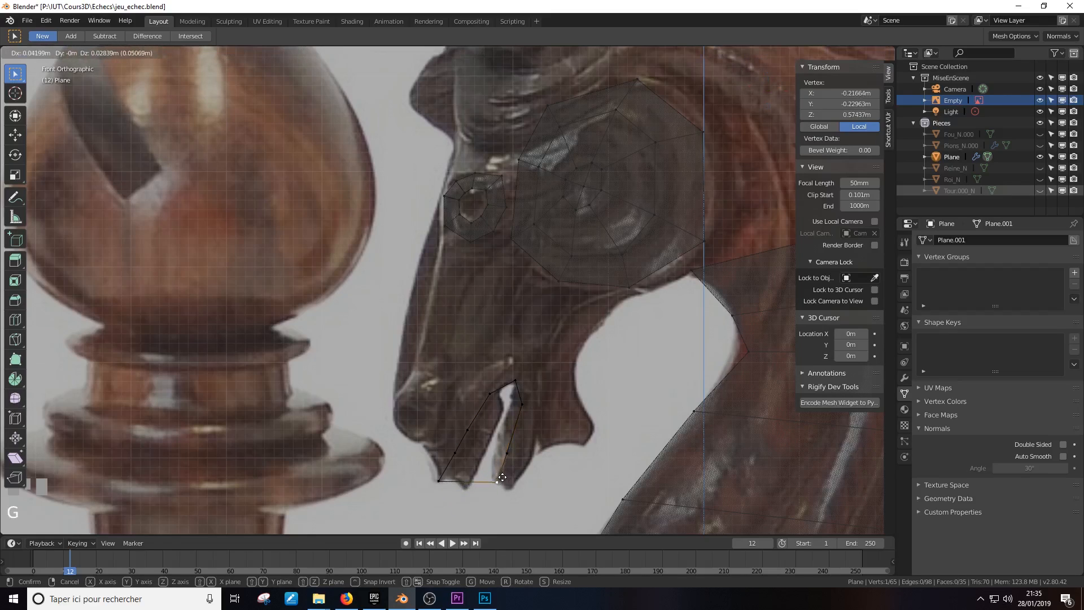
left_click(505, 476)
Delete the edge that closes the mouth loop between the two lip tips
scroll(533, 454, "up", 2)
middle_click_drag(533, 454, 450, 451, "shift")
left_click(106, 54)
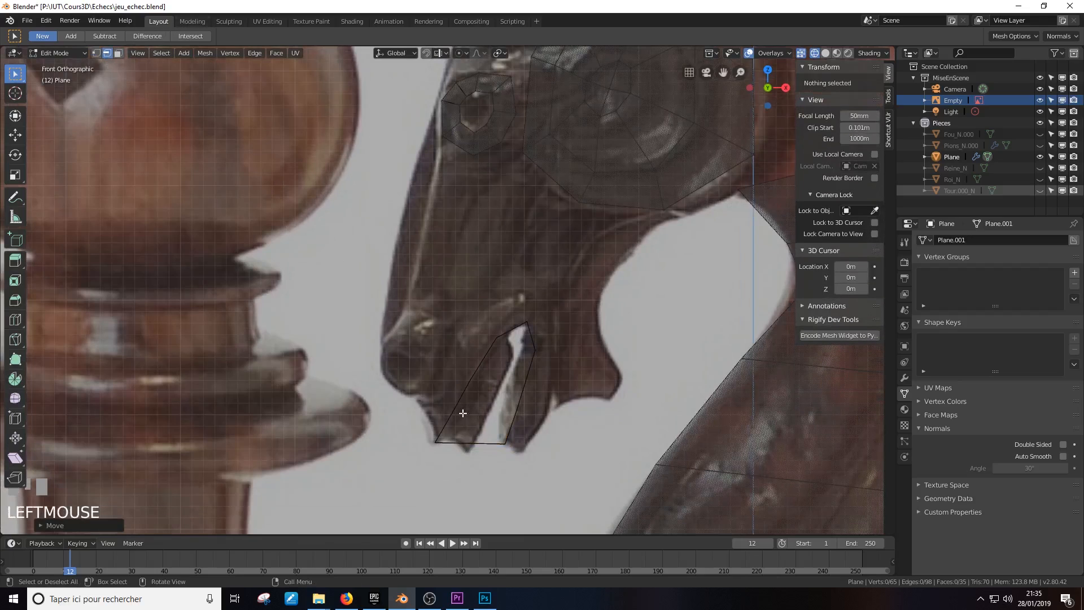
left_click(476, 440)
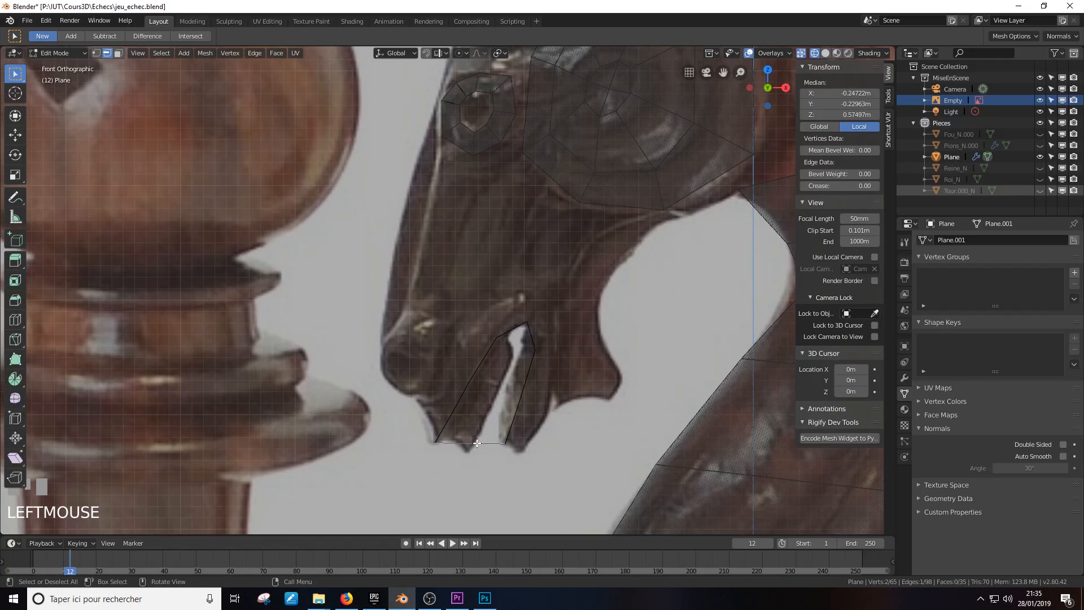
key("x")
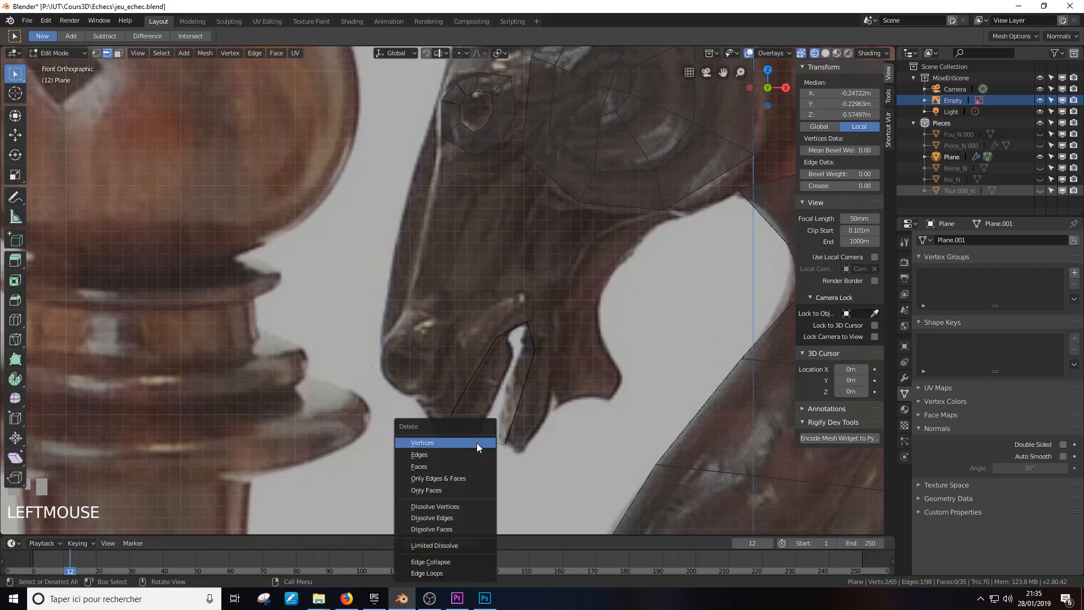
key("Escape")
key("x")
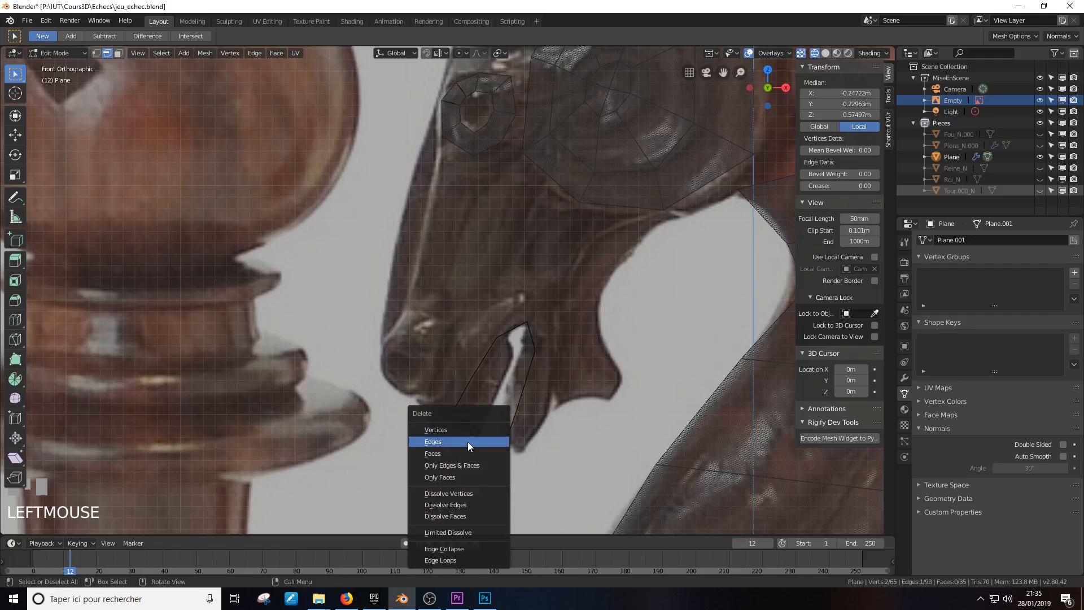
left_click(468, 442)
Extrude the open mouth loop in place and scale it outward into a strip of faces around the mouth
left_click(446, 422, "alt")
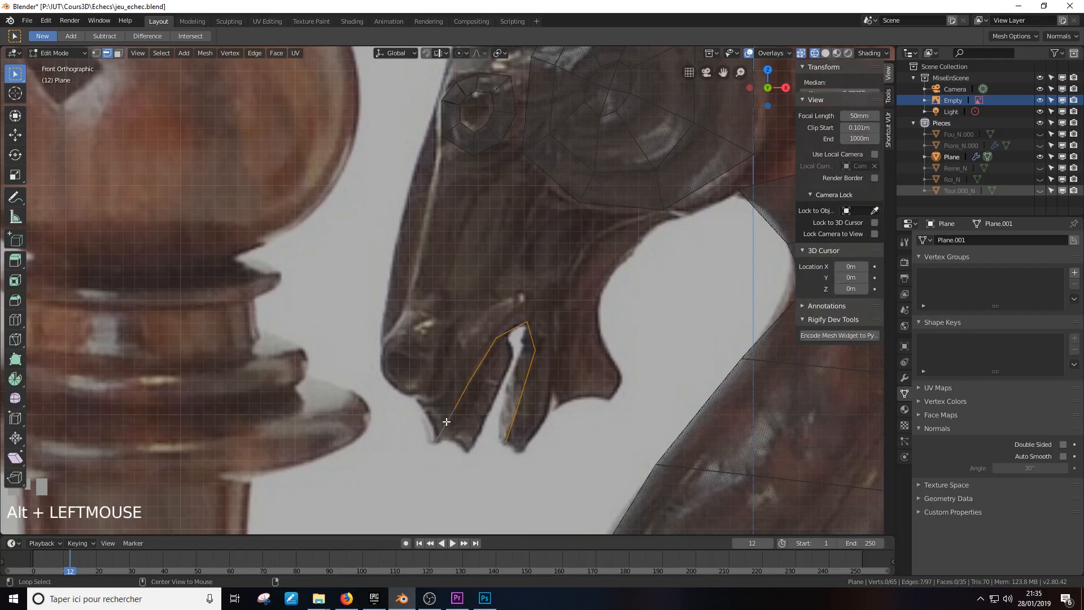
key("e")
right_click(603, 426)
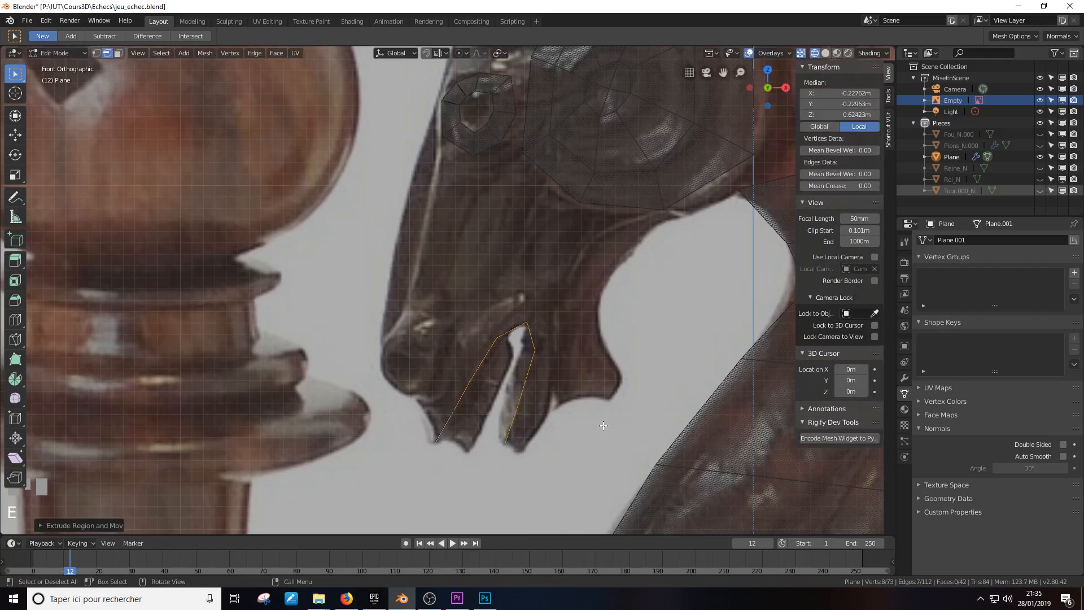
key("s")
left_click(661, 441)
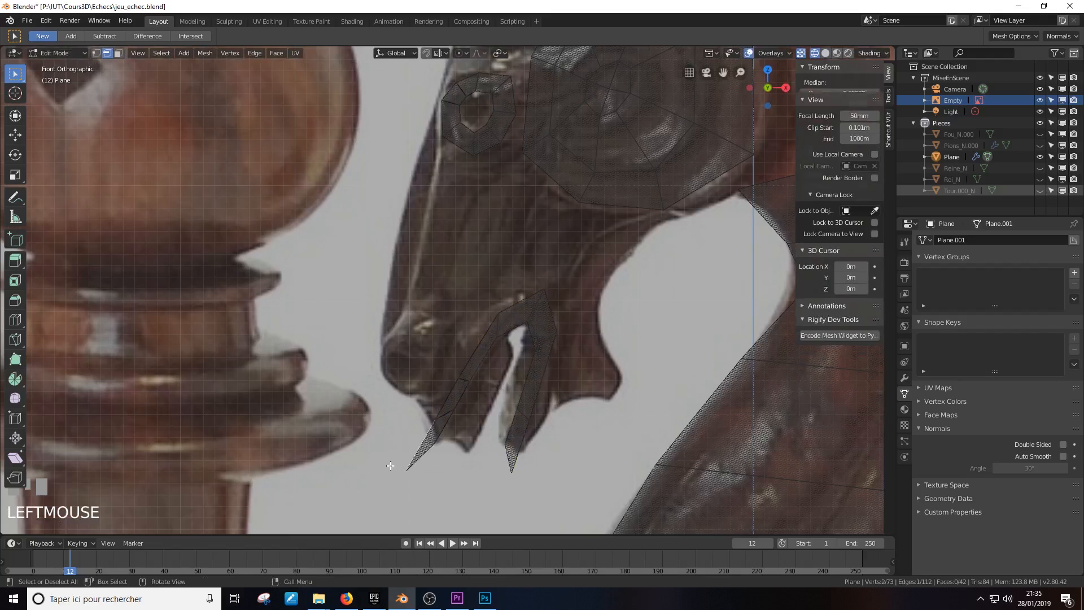
Nudge the mouth strip's outer vertices on either side of the mouth corner outward and move the lower lip's outer end vertex to the lip tip
left_click(411, 458)
left_click(96, 55)
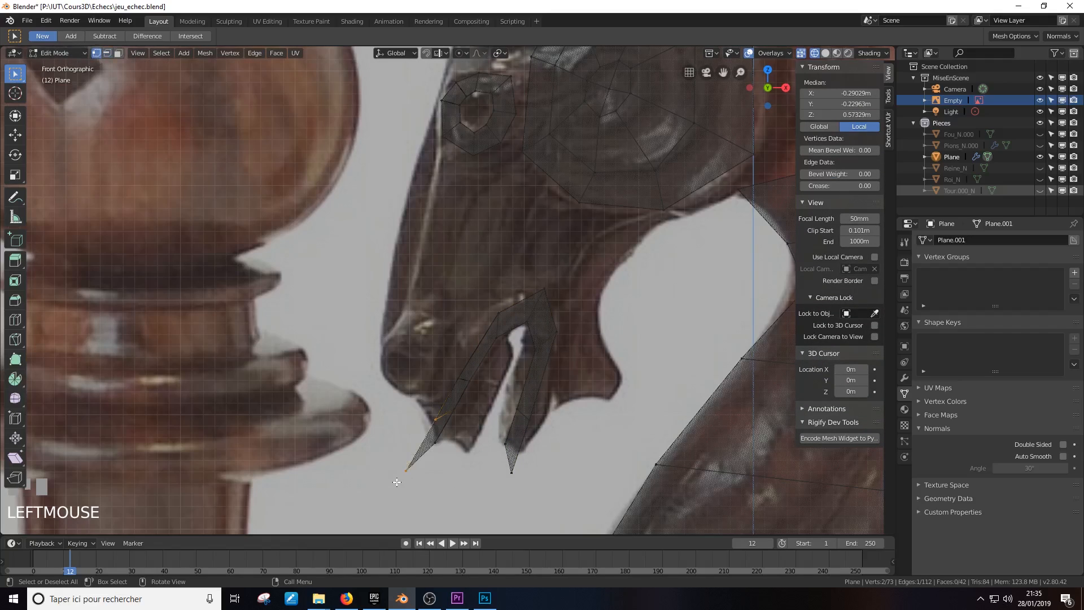
left_click(396, 476)
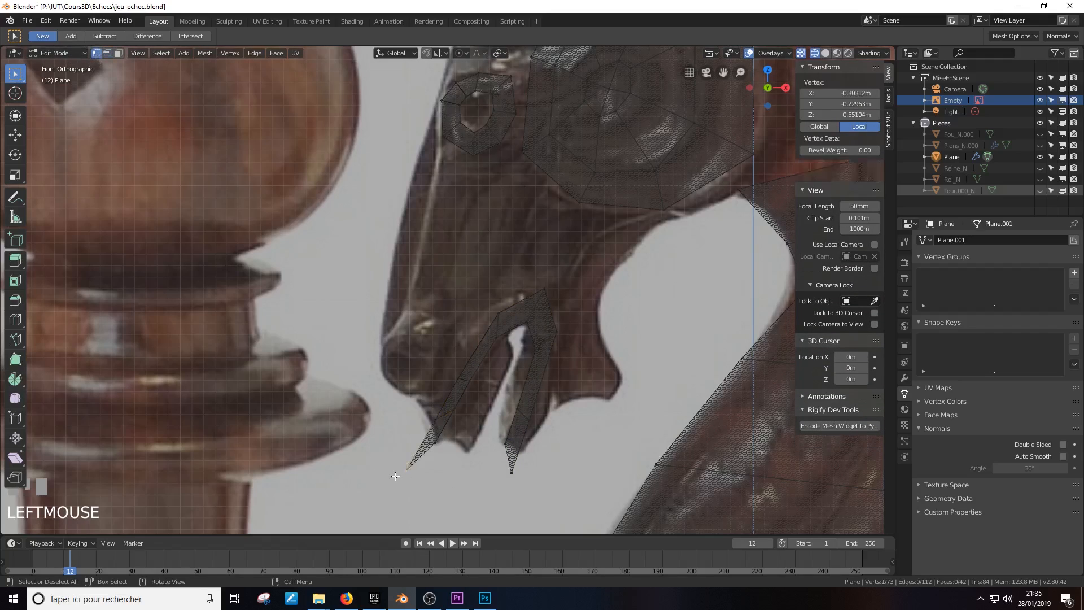
left_click(500, 316)
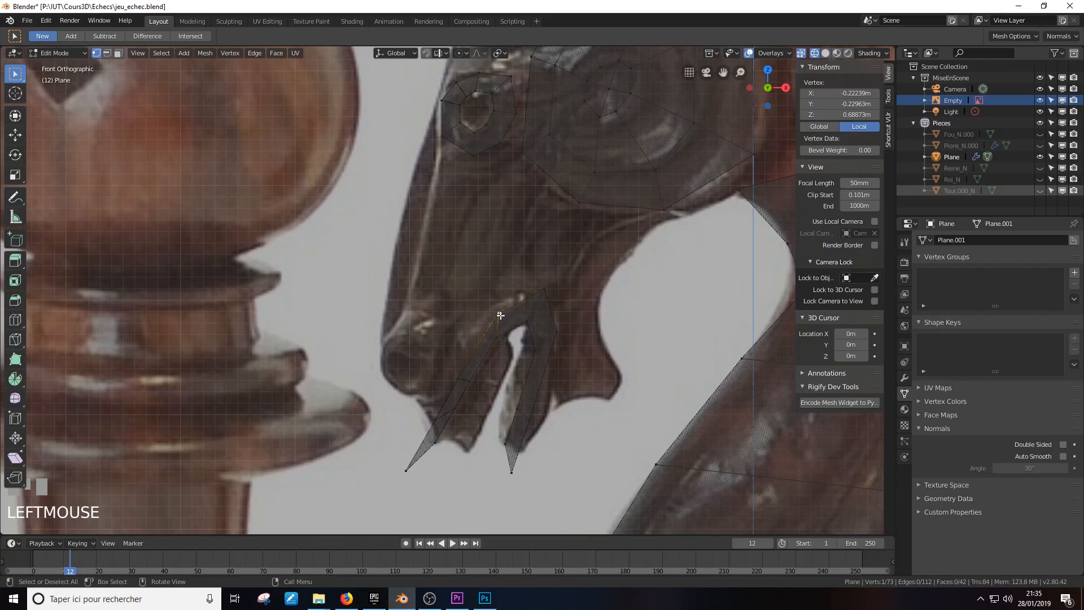
left_click_drag(500, 315, 560, 333)
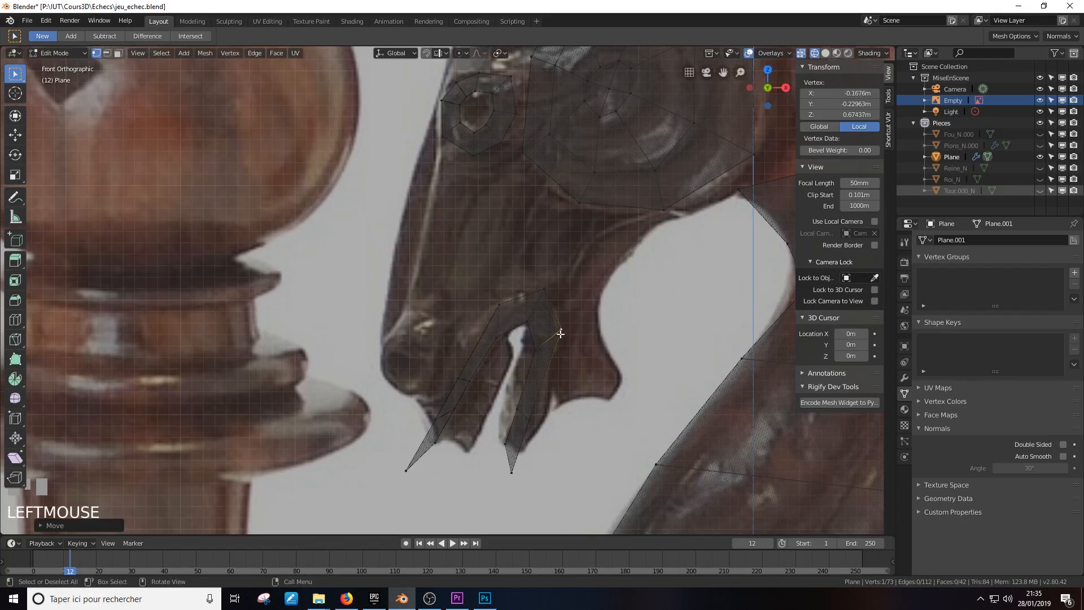
left_click(512, 472)
key("g")
left_click(526, 458)
Reposition the upper lip's outer vertices, shifting the middle one up toward the nostril and the end one up to the lip's front edge
left_click(407, 460)
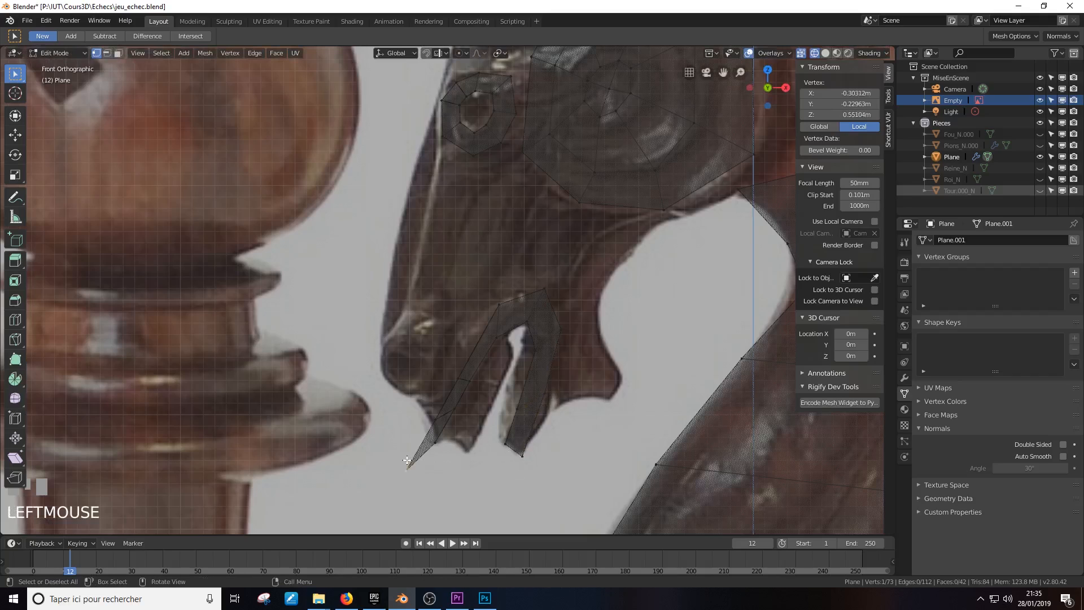
key("g")
left_click(464, 358)
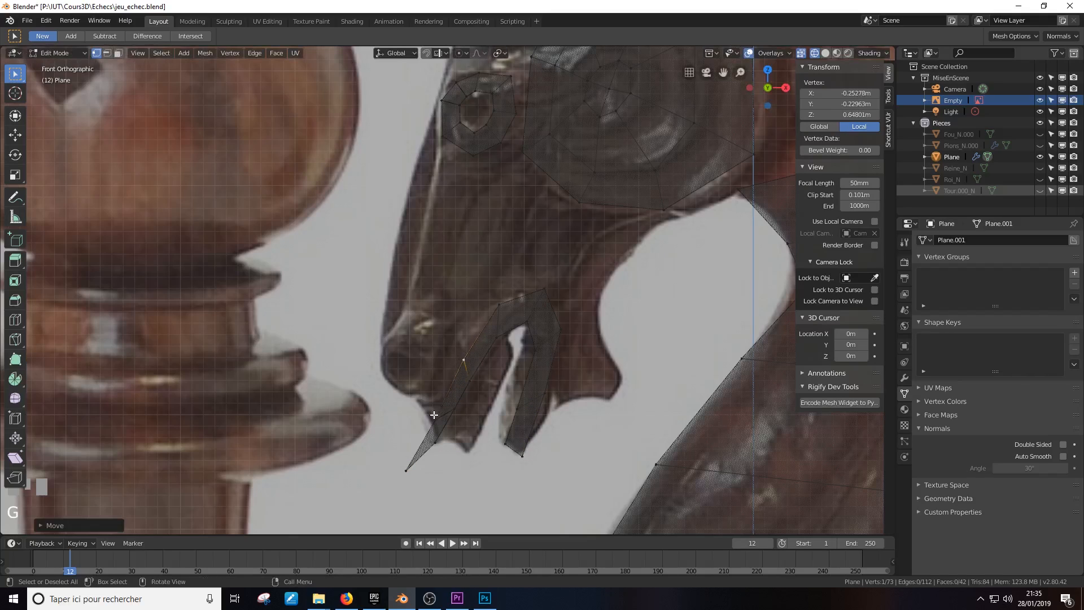
key("g")
left_click(407, 464)
key("g")
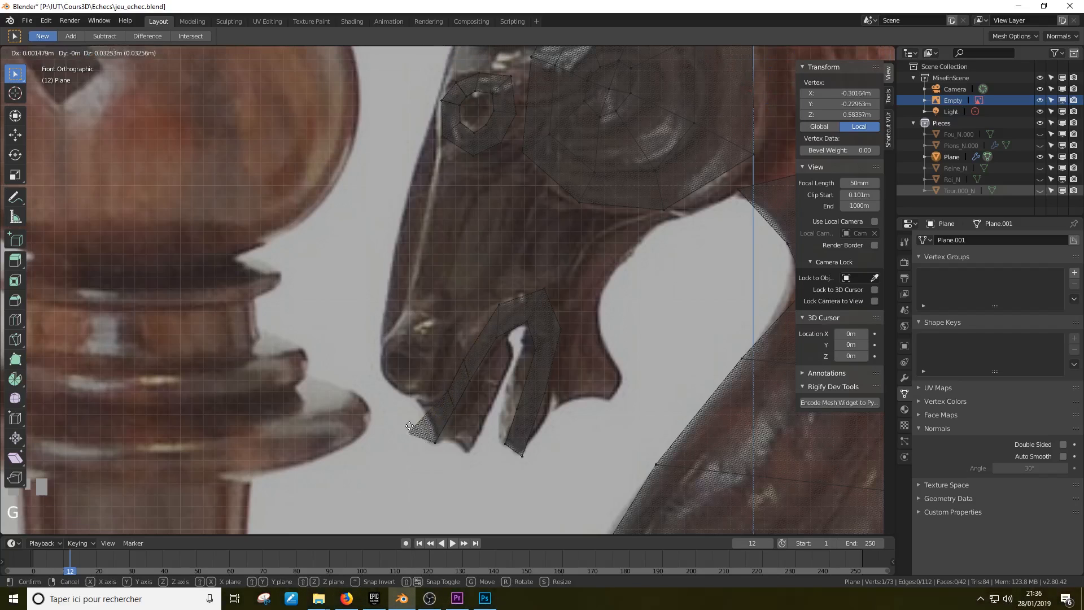
left_click(425, 402)
Duplicate the outer edge loop of the eye ring and place the copy over the nostril
scroll(491, 390, "down", 5)
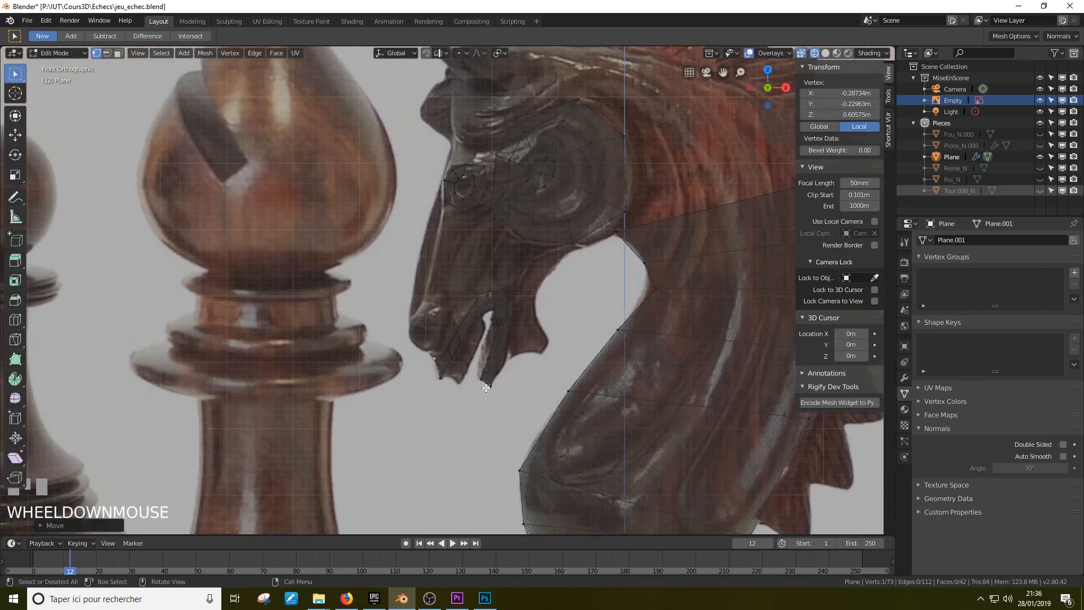
scroll(505, 388, "up", 2)
middle_click_drag(505, 388, 435, 456, "shift")
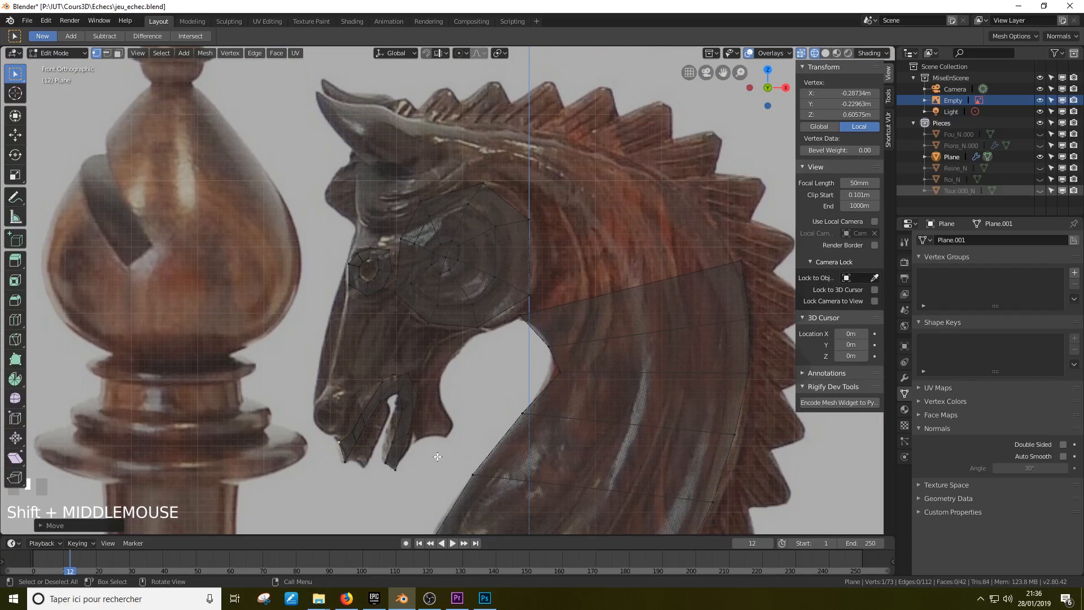
scroll(370, 422, "up", 2)
scroll(371, 422, "down", 1)
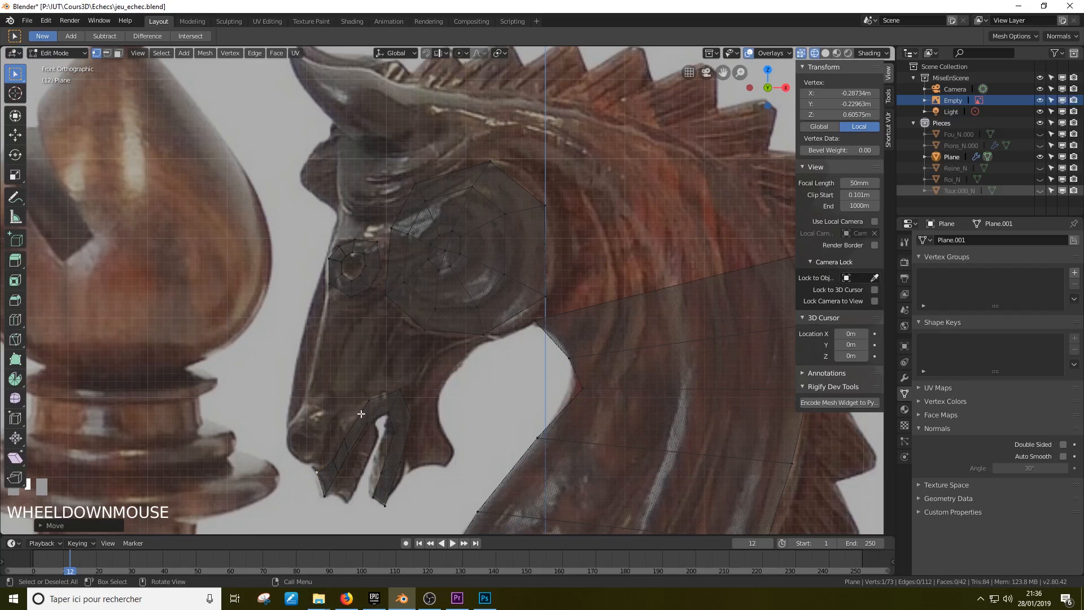
scroll(339, 418, "up", 3)
middle_click_drag(339, 416, 460, 254, "shift")
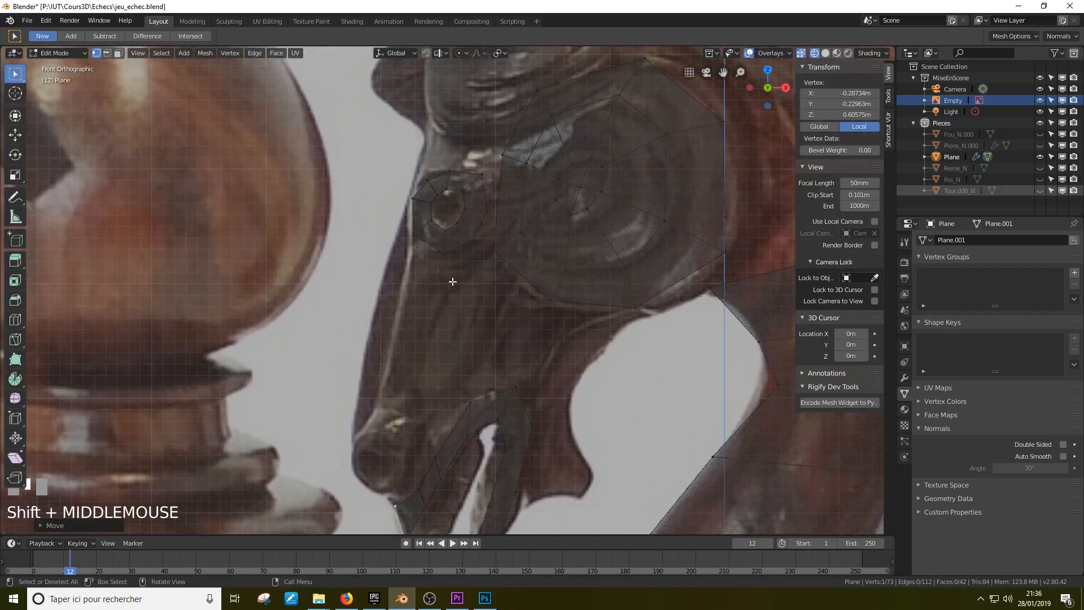
left_click(462, 251, "alt")
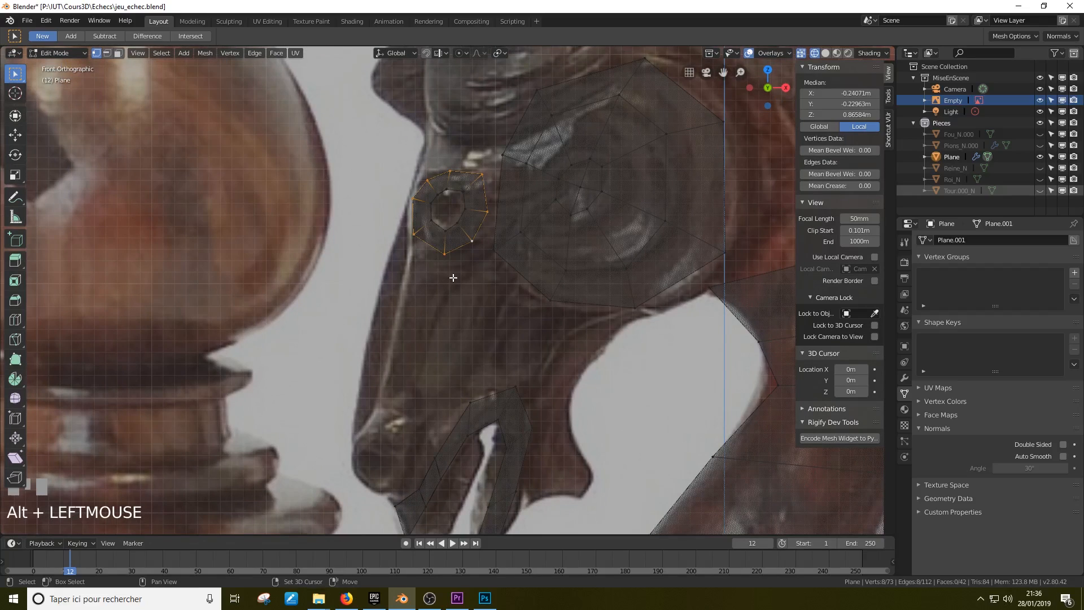
key("shift+d")
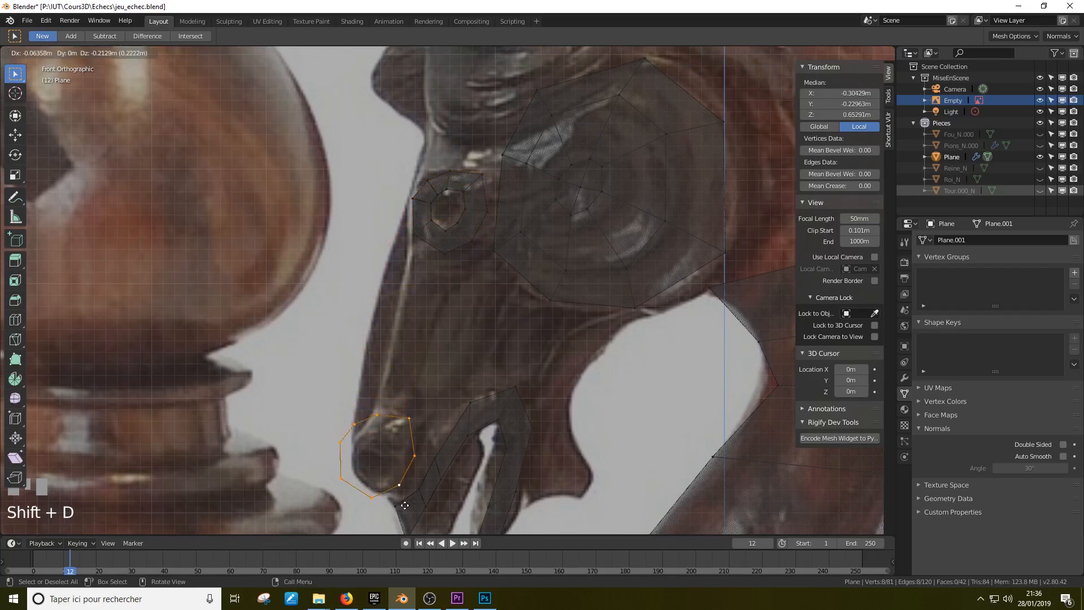
left_click(425, 471)
Move the nostril loop's lower and front vertices inward onto the outline of the horse's nose
middle_click_drag(385, 480, 509, 425, "shift")
left_click(498, 442)
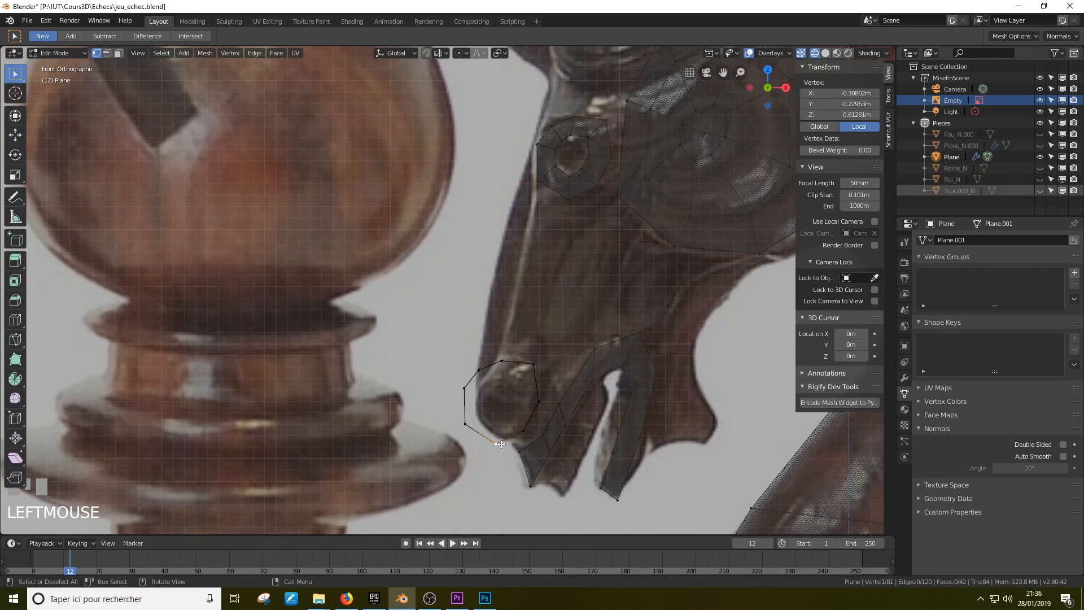
key("g")
left_click(498, 435)
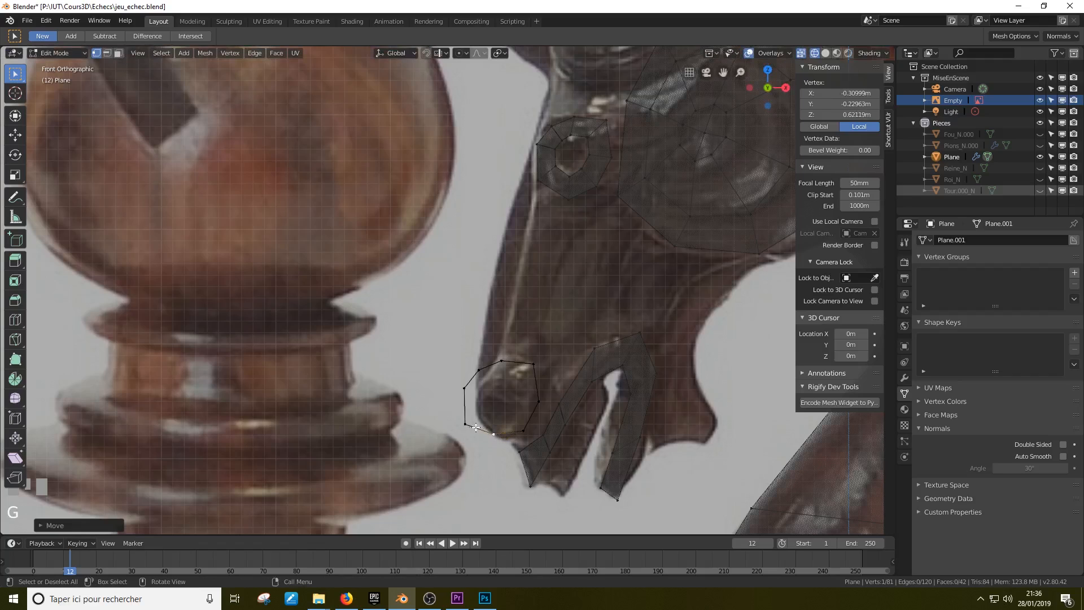
left_click(467, 425)
key("g")
left_click(481, 420)
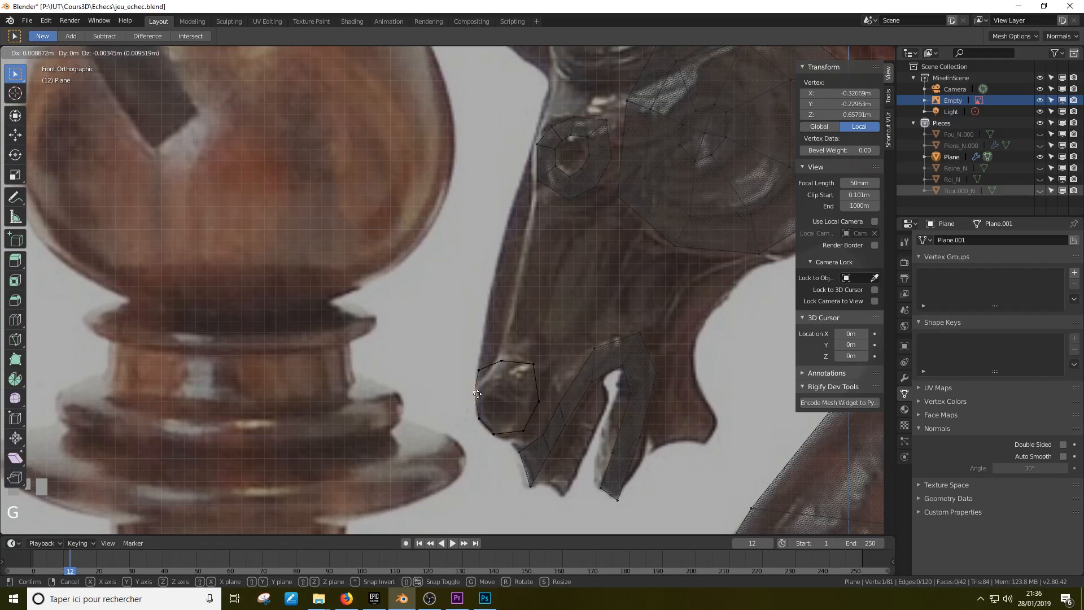
left_click(476, 392)
left_click(480, 372)
key("g")
left_click(490, 384)
Move the nostril loop's top and rear vertices inward so that the loop closely surrounds the nostril
left_click(507, 361)
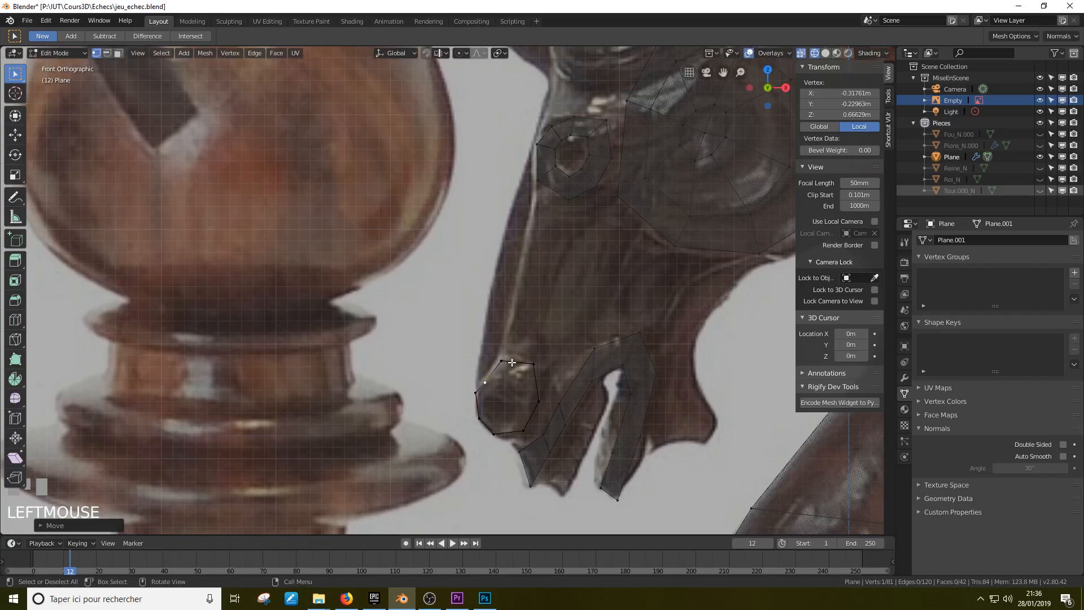
key("g")
left_click(509, 378)
left_click(534, 364)
key("g")
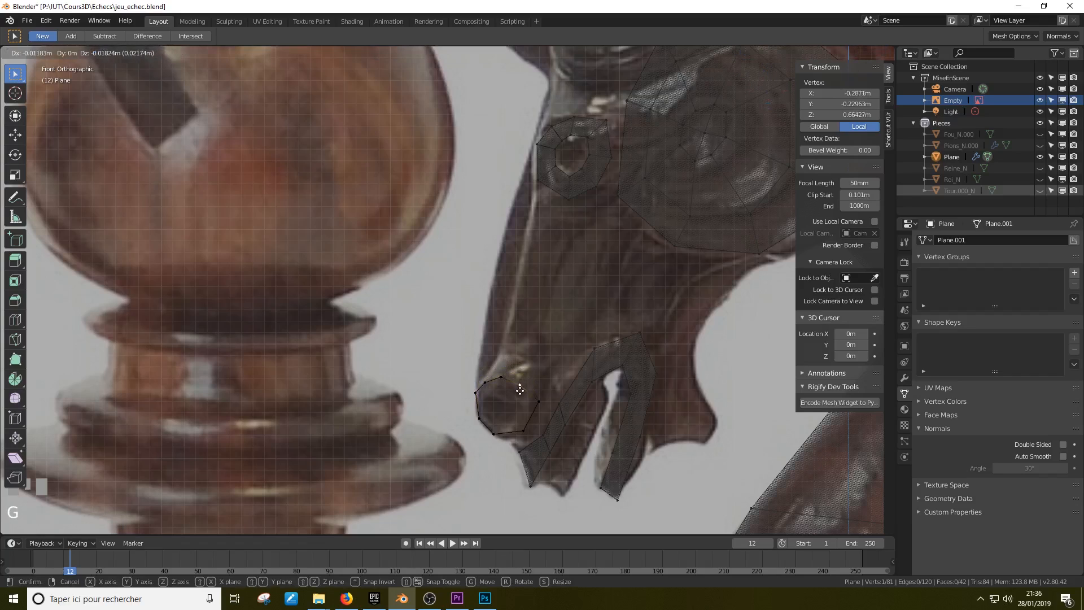
left_click(517, 388)
left_click(539, 402)
key("g")
left_click(526, 405)
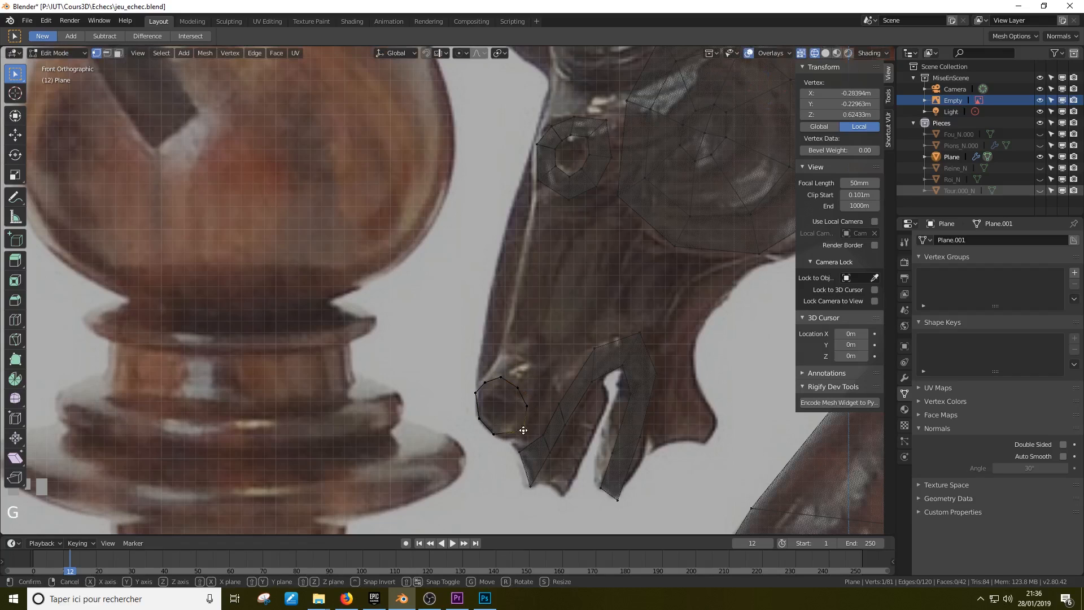
Display the Mirror modifier's settings and examine both mirrored halves of the horse mesh in perspective
scroll(549, 366, "down", 3)
middle_click_drag(545, 350, 481, 326)
scroll(602, 354, "down", 2)
scroll(602, 354, "down", 2)
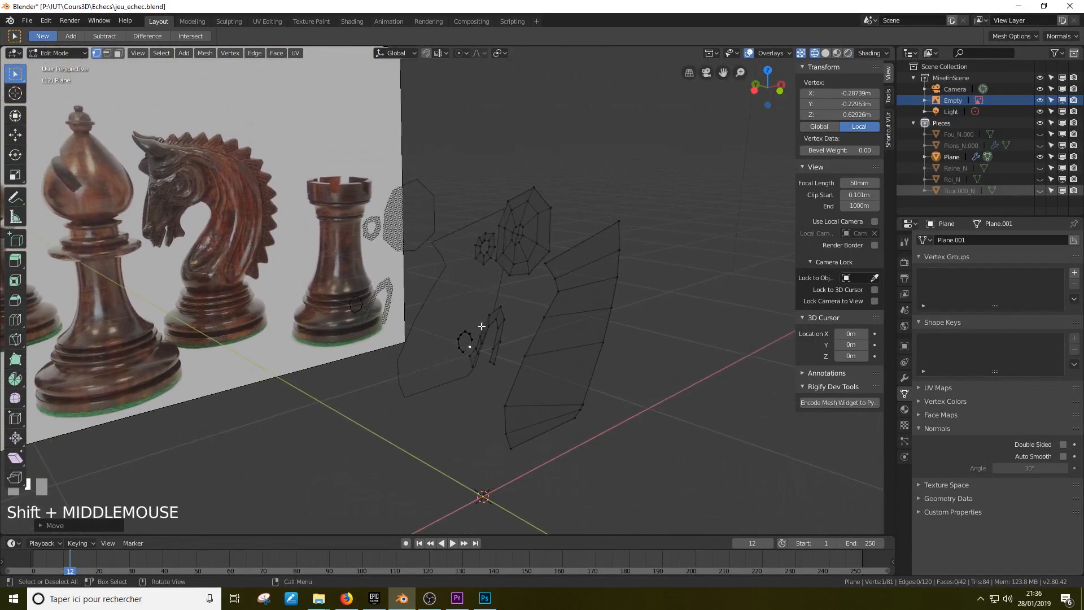
scroll(552, 349, "up", 2)
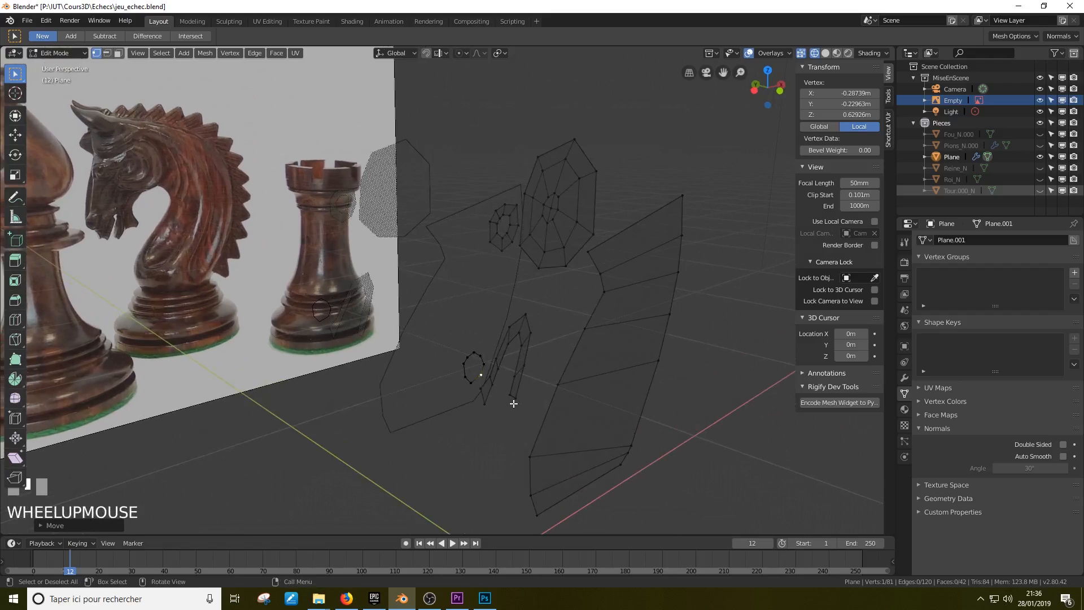
scroll(513, 403, "up", 1)
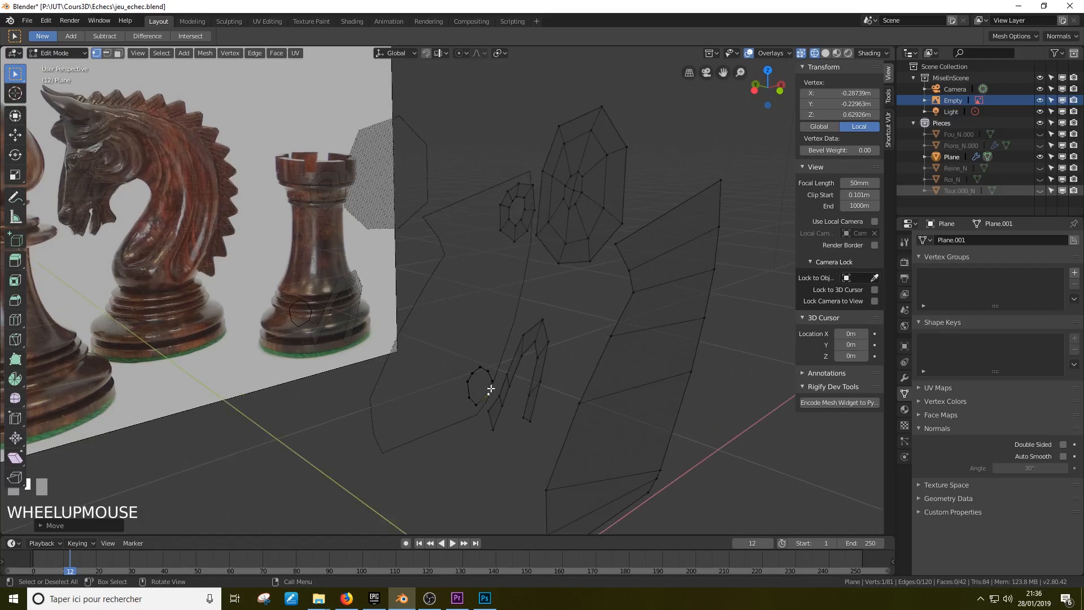
mouse_move(490, 388)
middle_mouse_down()
mouse_move(625, 380)
mouse_move(481, 379)
mouse_move(501, 390)
middle_mouse_up()
left_click(902, 379)
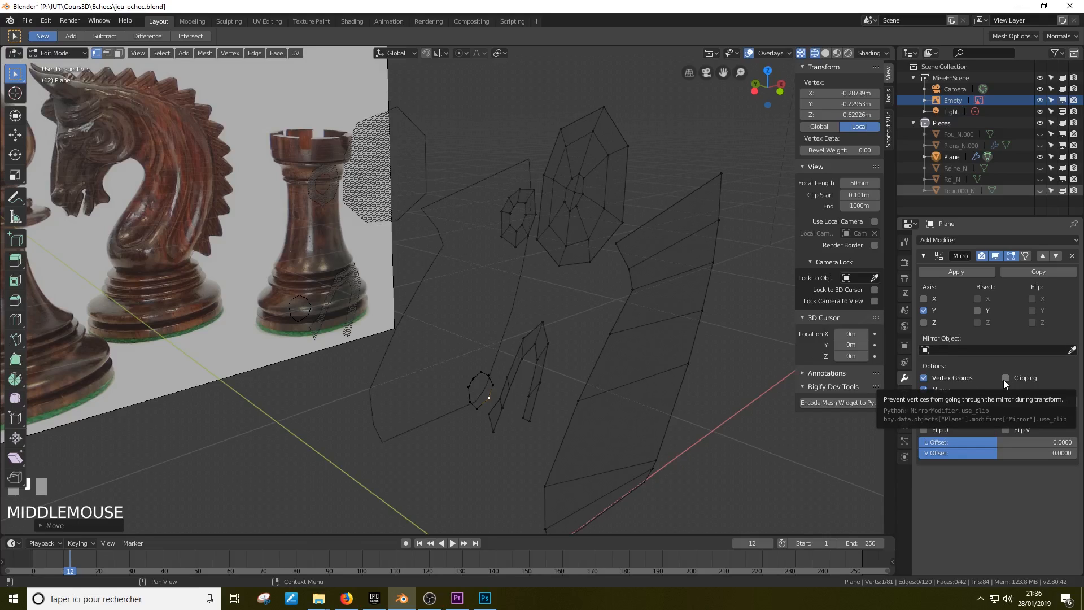
middle_click_drag(516, 357, 549, 411)
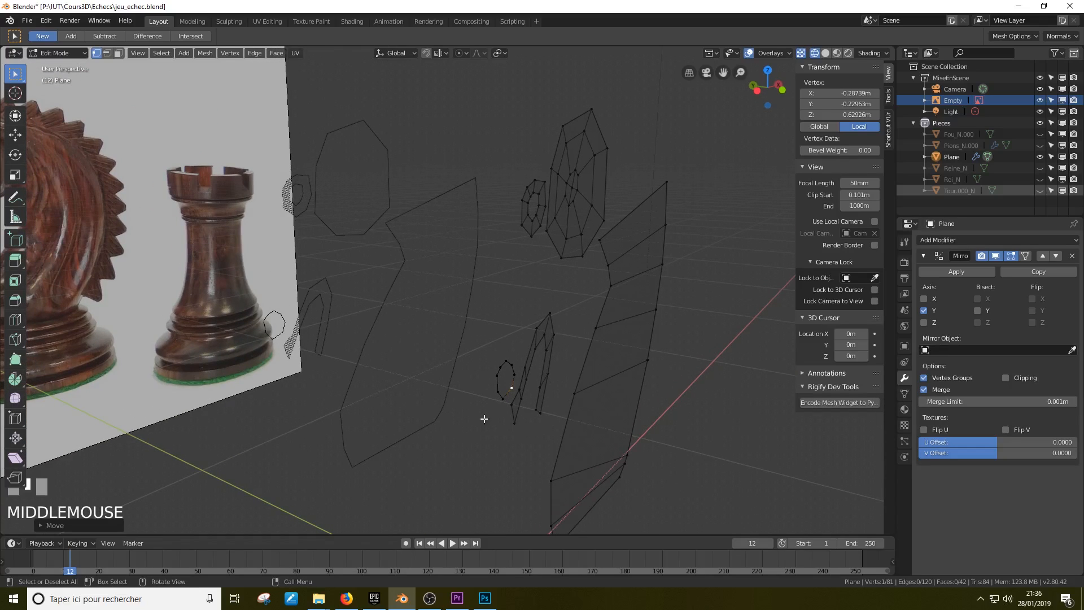
middle_click_drag(484, 418, 536, 392, "shift")
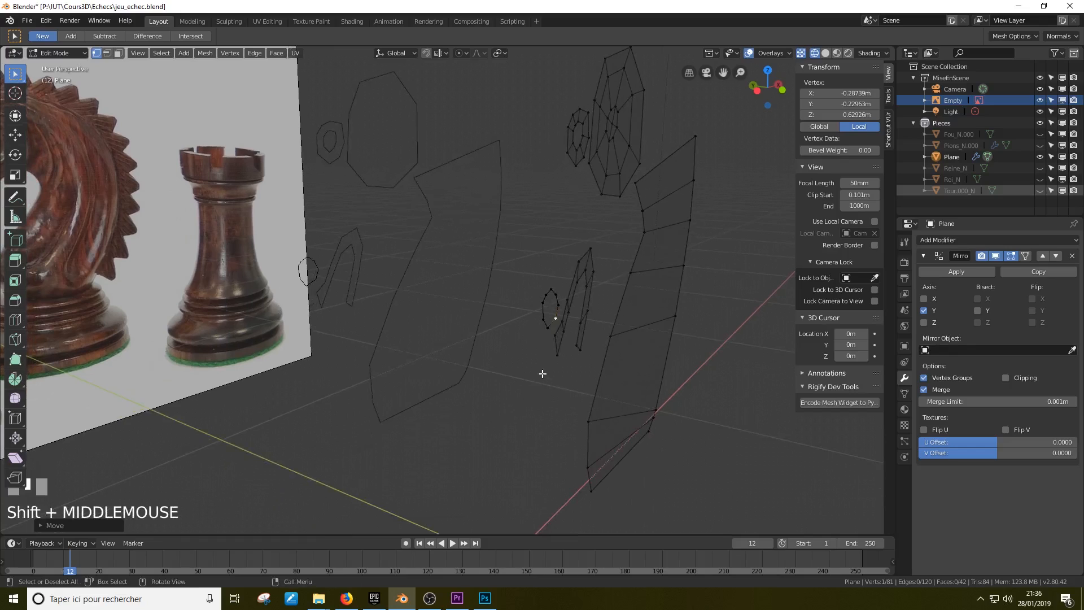
middle_click_drag(563, 337, 626, 321)
scroll(458, 295, "down", 2)
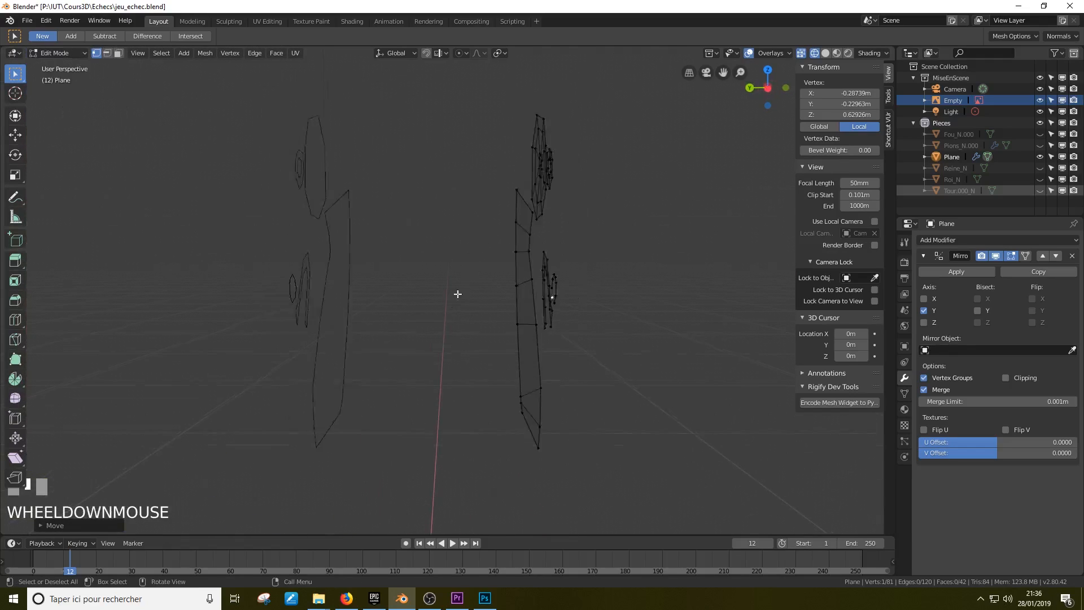
middle_click_drag(528, 278, 508, 322)
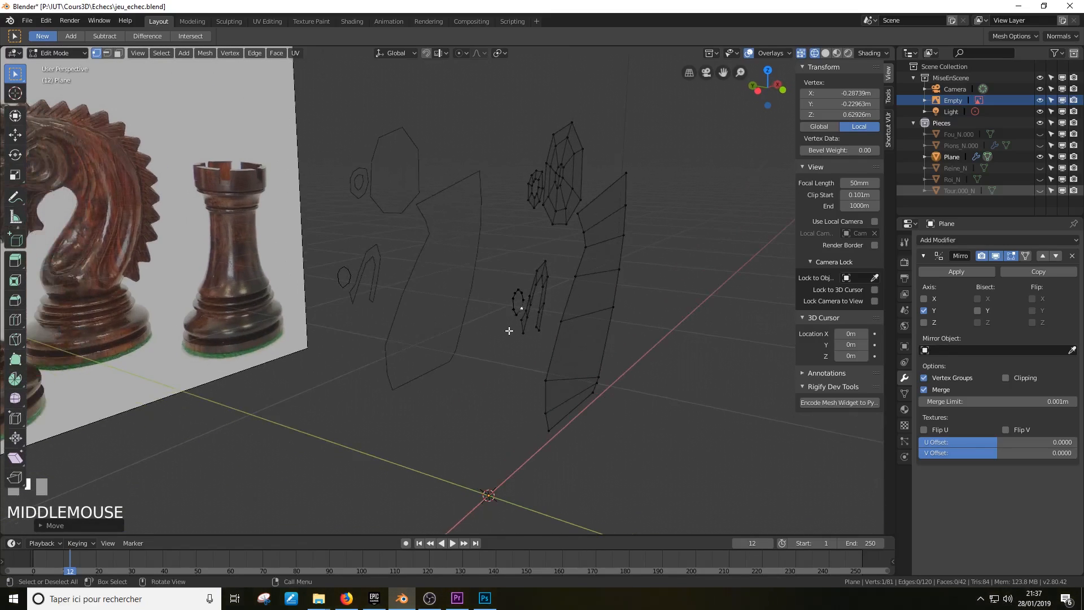
Try moving the upper lip's tip vertex along Y across the mirror plane and back to its own side with the Move tool
left_click(513, 324)
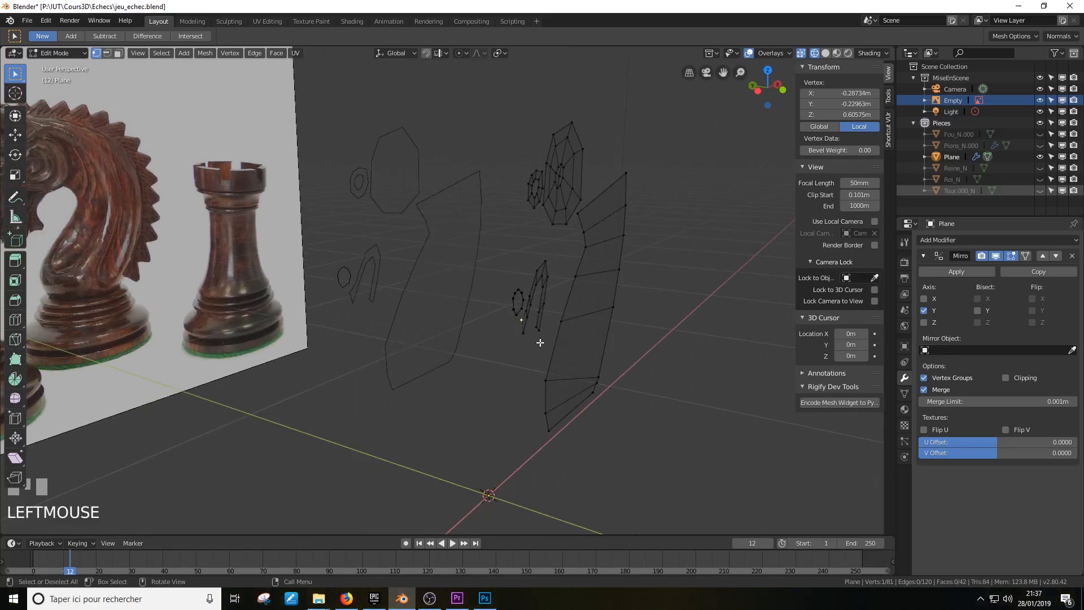
left_click(10, 143)
middle_click_drag(164, 255, 237, 267)
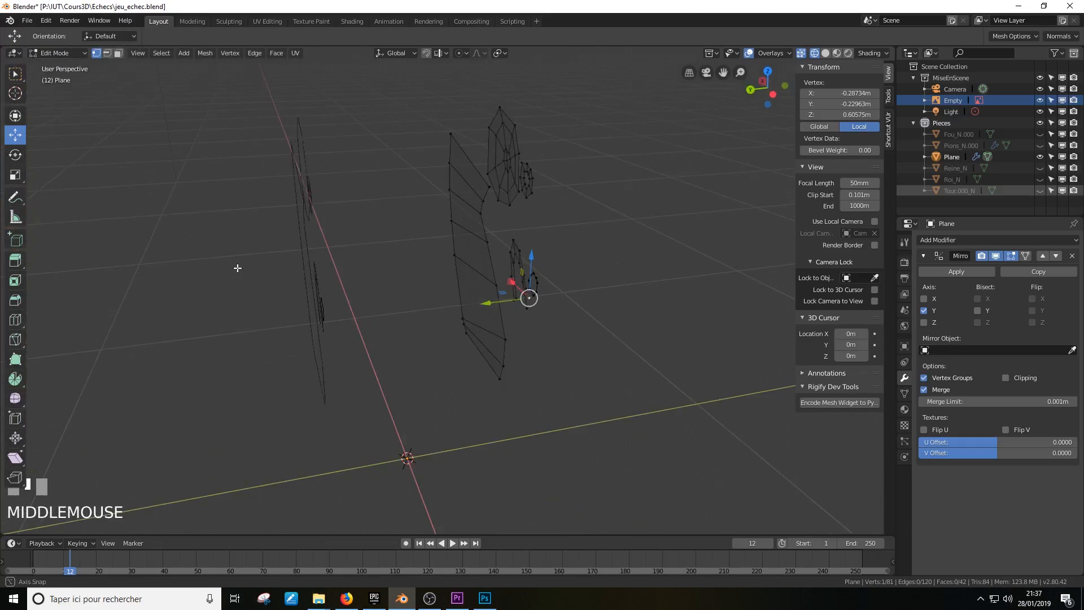
left_click(495, 311)
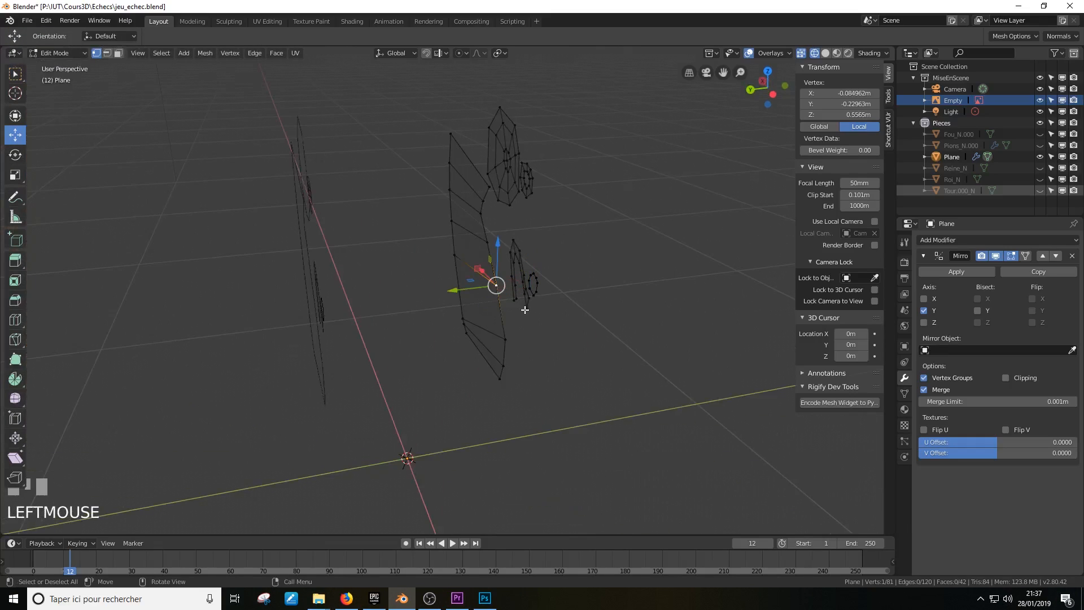
left_click_drag(469, 289, 292, 335)
middle_click_drag(477, 334, 416, 300)
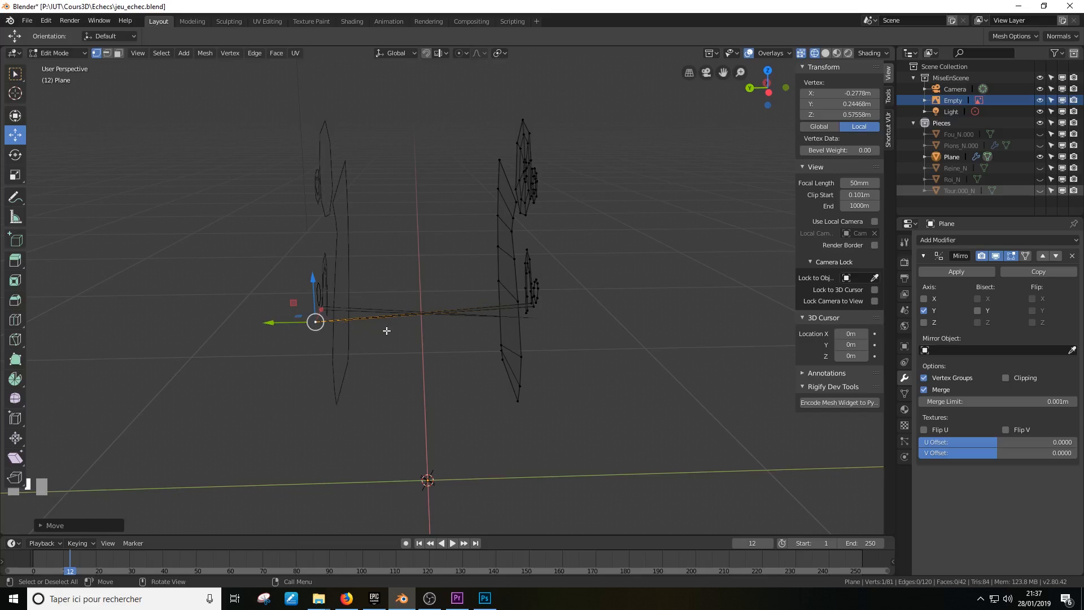
left_click_drag(274, 321, 427, 330)
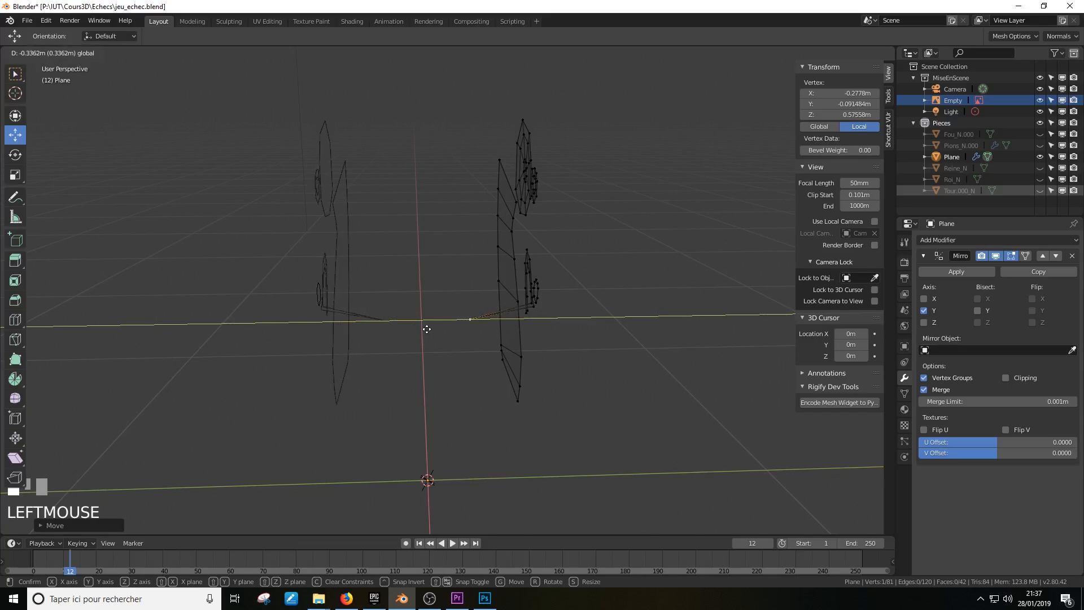
left_click_drag(349, 334, 404, 333)
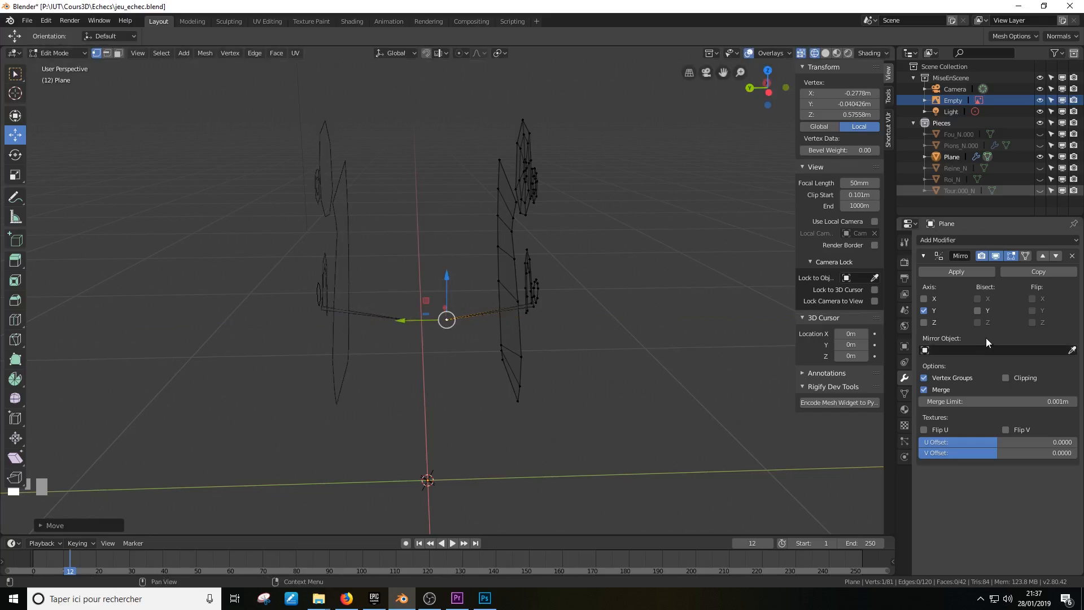
Enable Clipping on the Mirror modifier, test it by moving the lip vertex to the mirror plane, and undo the test moves
left_click(1006, 378)
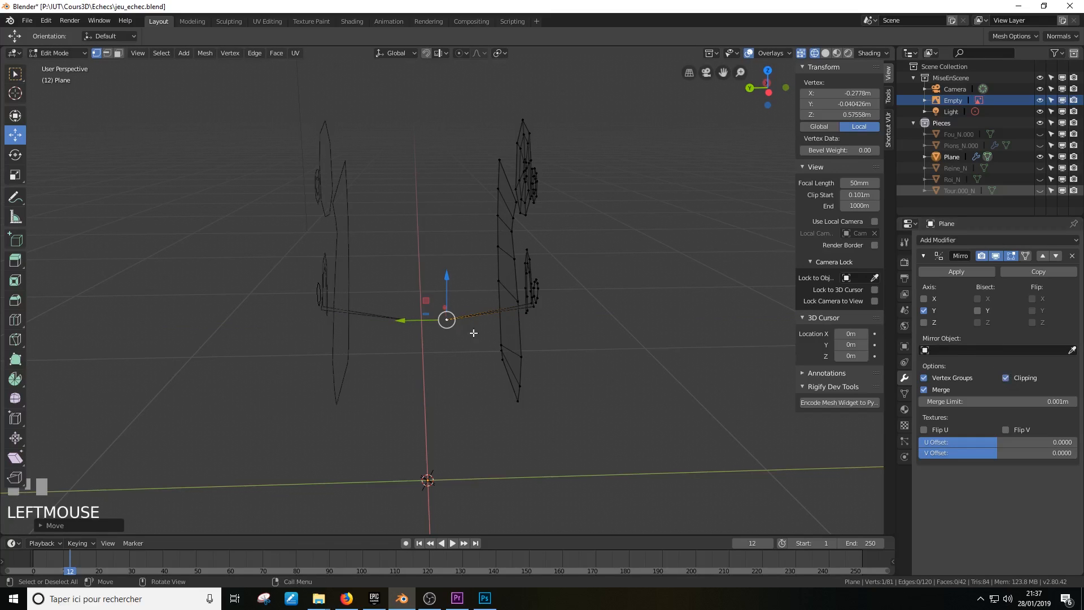
left_click_drag(427, 320, 405, 325)
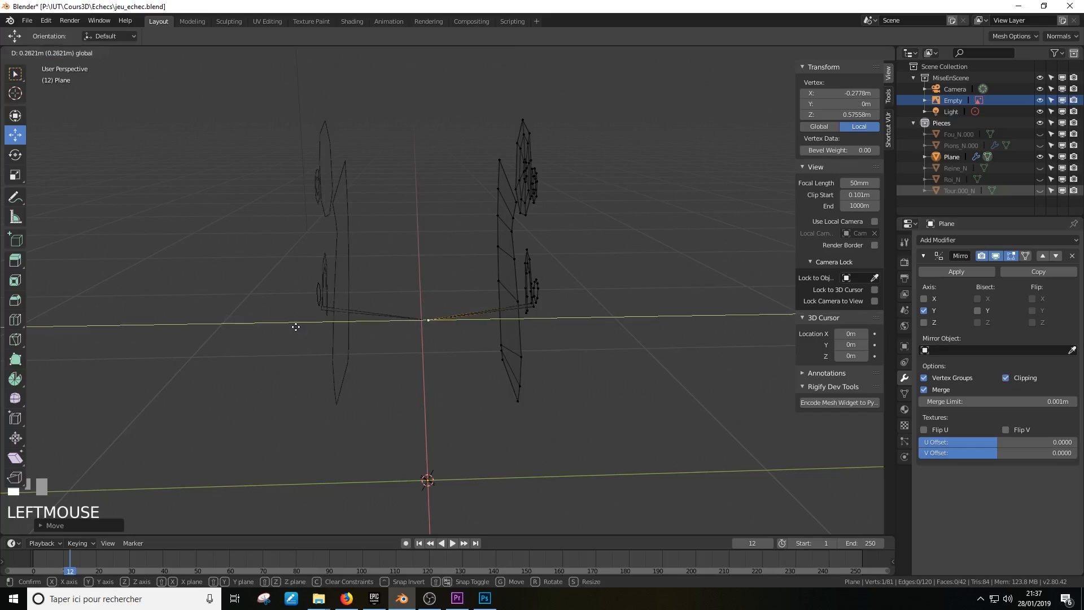
left_click_drag(296, 327, 508, 330)
scroll(512, 337, "down", 1)
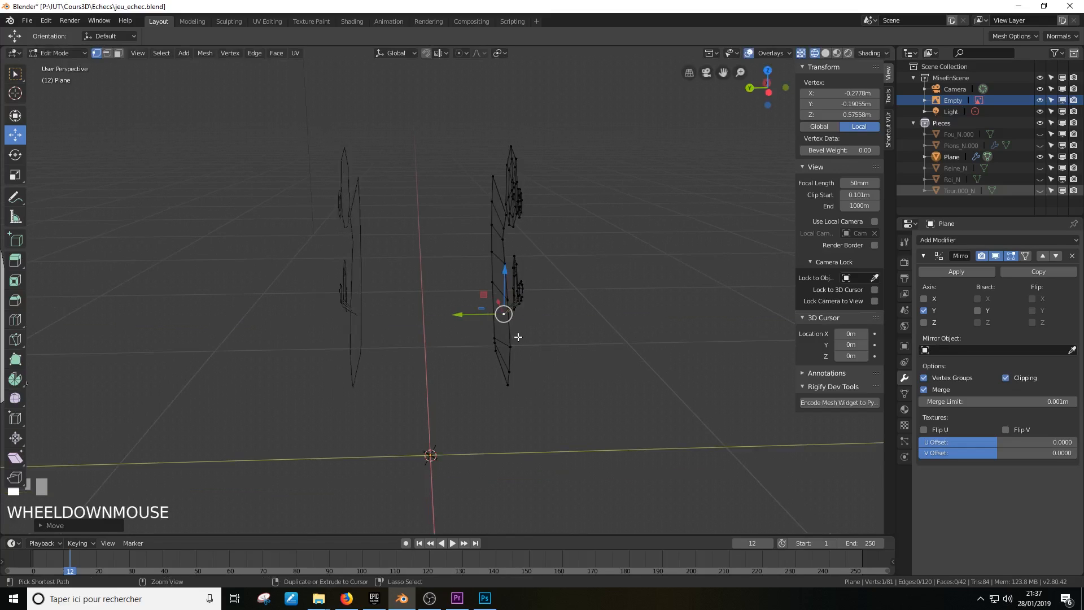
key("ctrl+z")
key("ctrl+z")
key("ctrl+z")
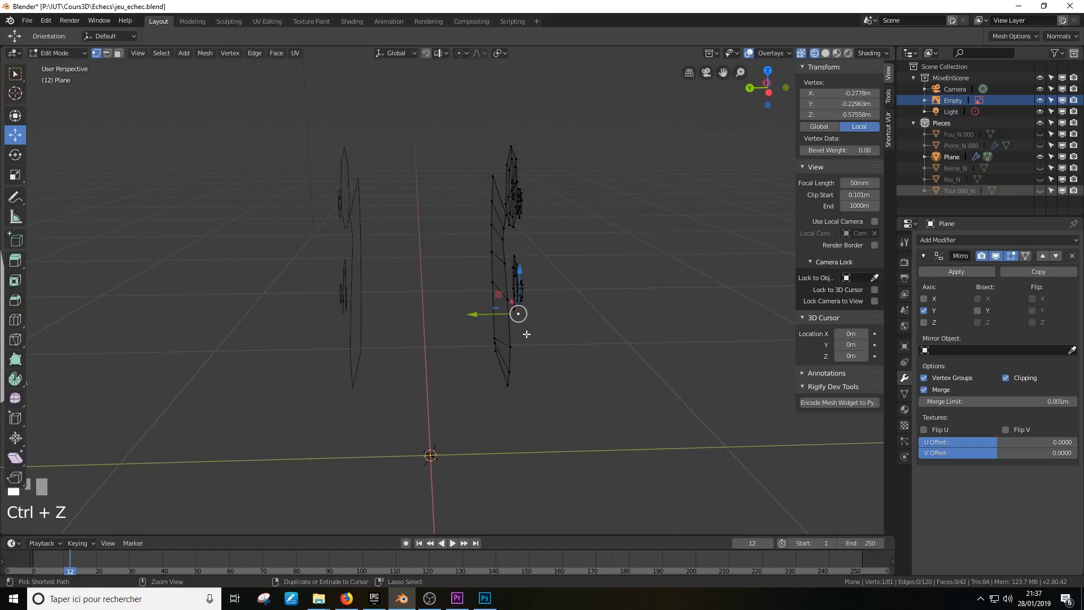
Select the entire mesh and move it along Y toward the mirror plane, to about Y -0.104 m
middle_click_drag(734, 339, 621, 315)
key("a")
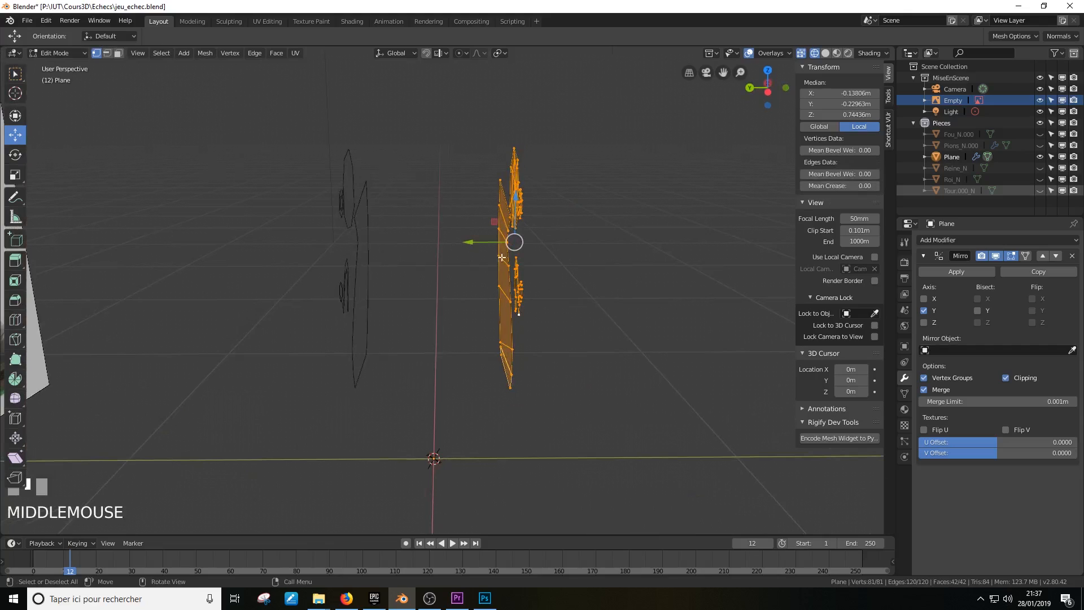
left_click_drag(476, 243, 444, 255)
Select the edge at the upper lip's tip and move it along Y toward the mirror plane, to about -0.078 m
middle_click_drag(444, 255, 398, 292)
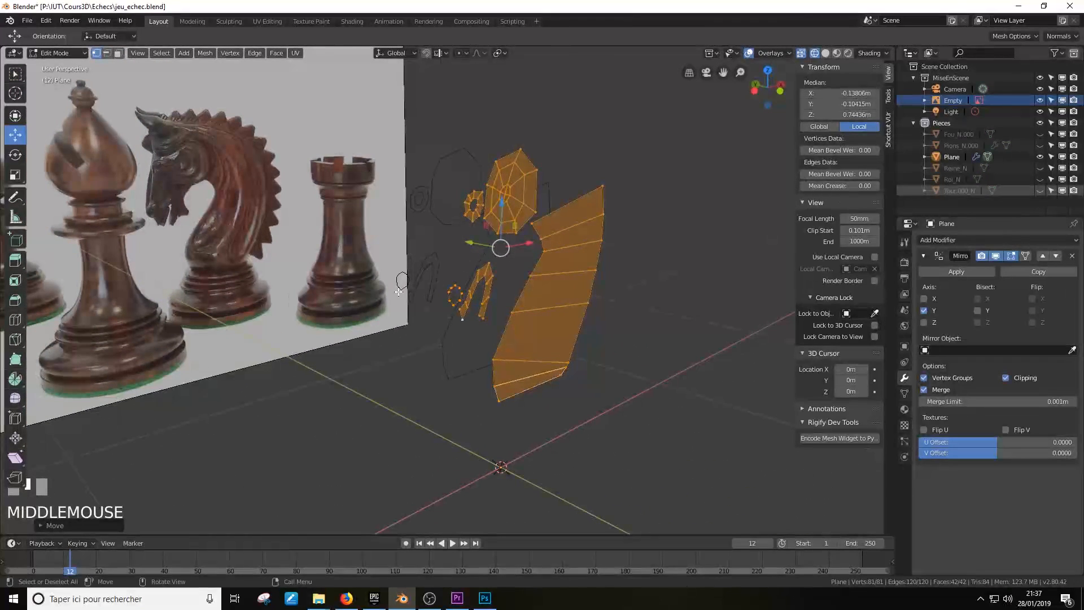
middle_click_drag(468, 299, 366, 328)
scroll(435, 324, "up", 4)
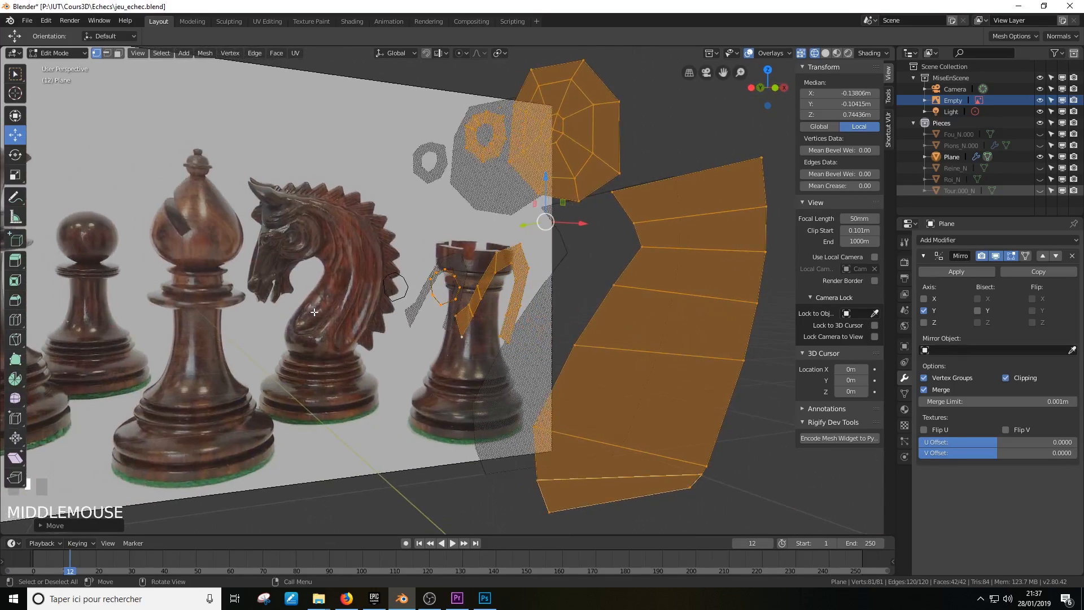
middle_click_drag(271, 308, 460, 334)
scroll(462, 335, "up", 2)
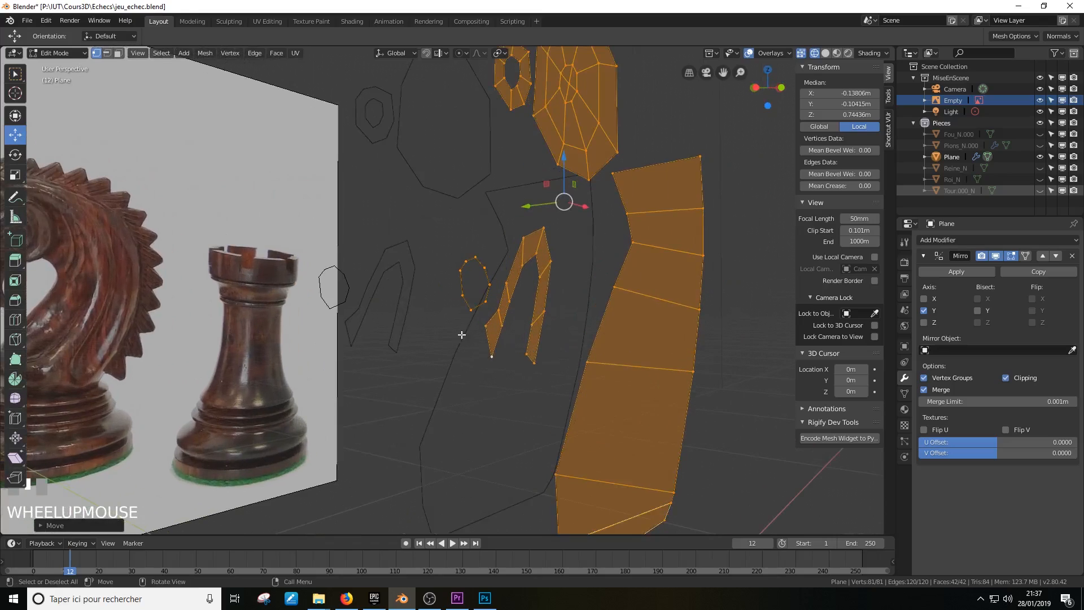
middle_click_drag(425, 389, 460, 338)
left_click(502, 354)
left_click(502, 354, "shift")
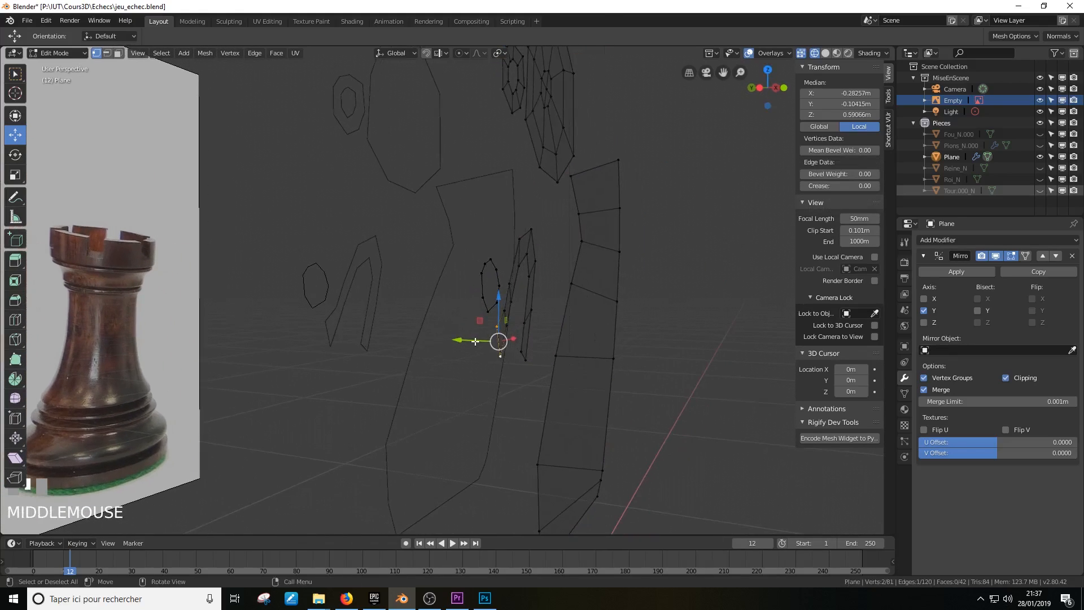
left_click_drag(460, 339, 452, 345)
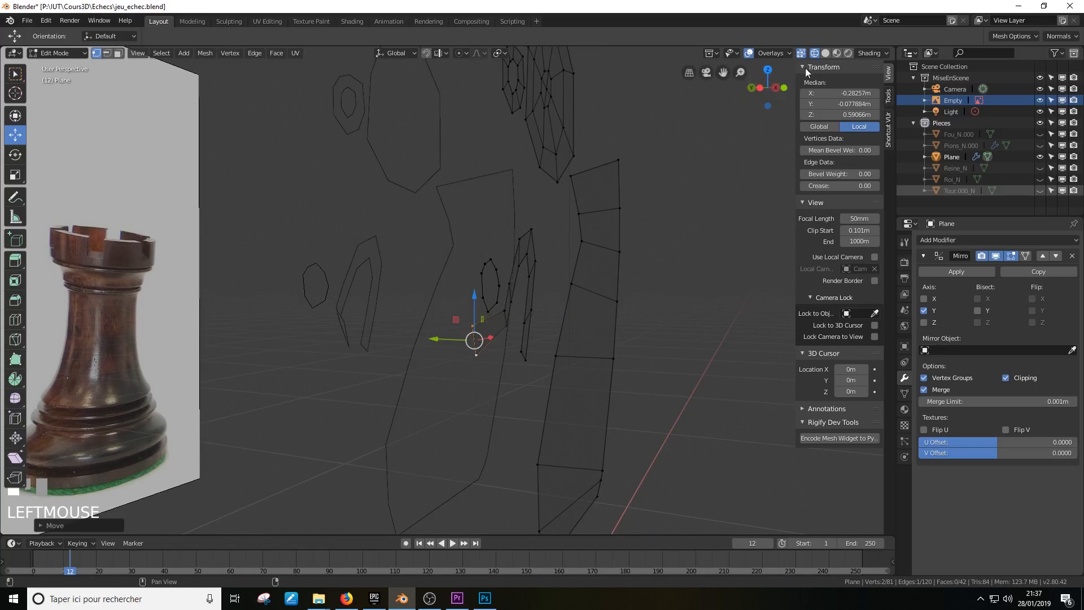
In Solid shading, extrude the upper lip's tip edge to the mirror plane and shift the new edge along X to about -0.294 m
left_click(825, 52)
mouse_move(570, 249)
middle_mouse_down()
mouse_move(536, 274)
mouse_move(567, 280)
mouse_move(463, 321)
middle_mouse_up()
scroll(552, 263, "down", 3)
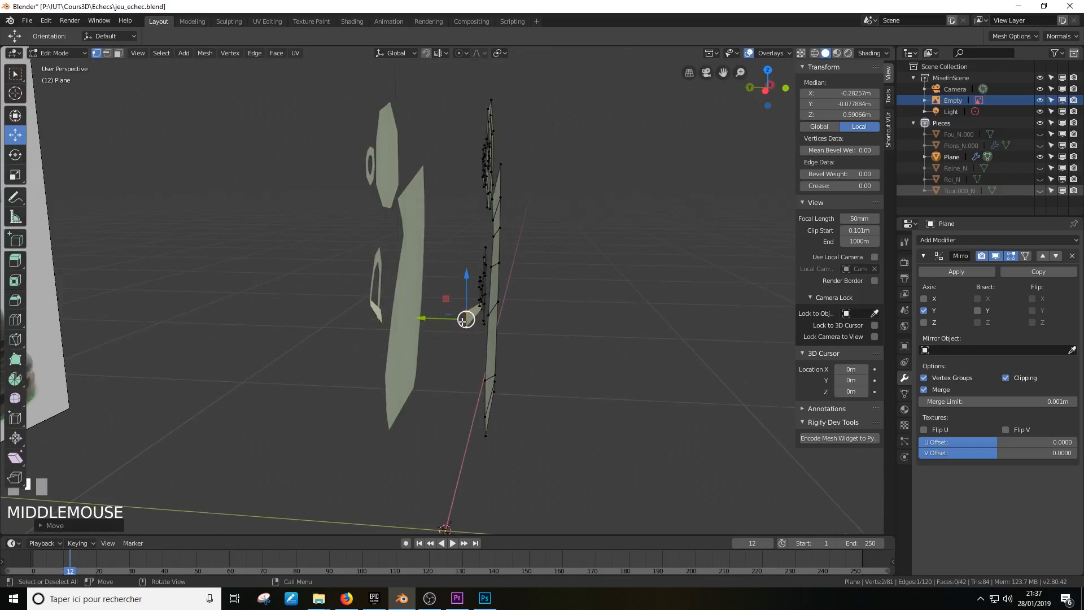
left_click_drag(442, 323, 432, 322)
middle_click_drag(432, 323, 462, 296)
key("e")
left_click(448, 327)
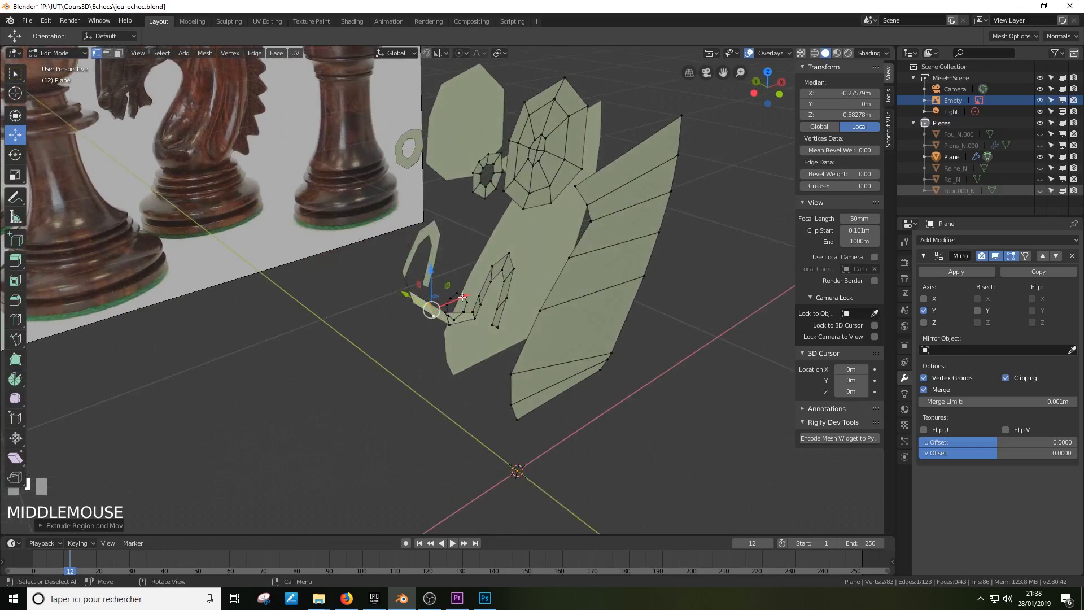
left_click_drag(468, 294, 457, 301)
middle_click_drag(458, 300, 527, 287)
scroll(527, 287, "down", 2)
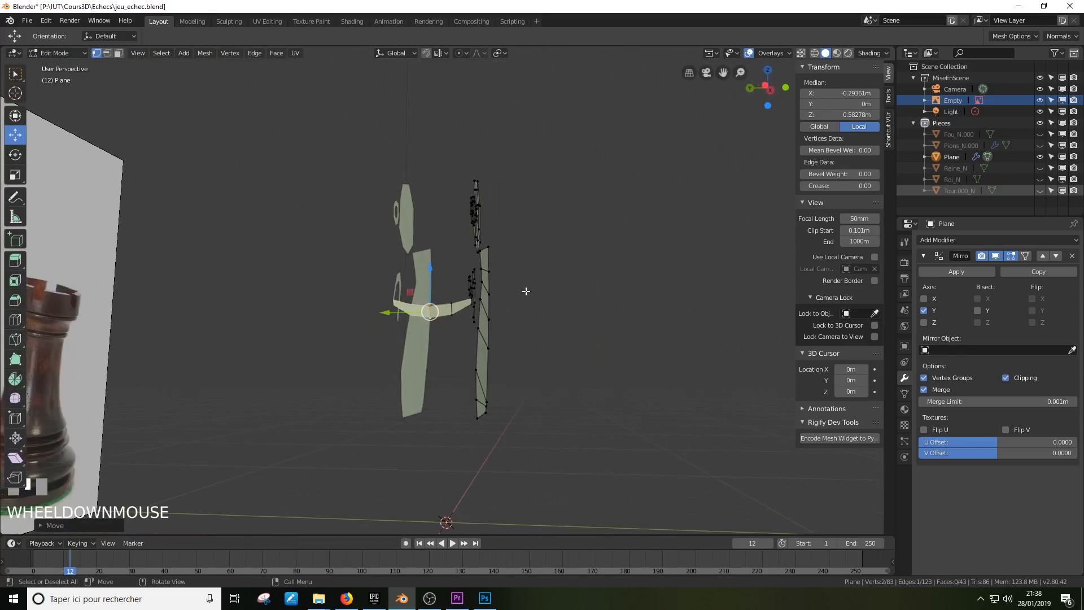
Preview the mesh in Rendered shading and return to Solid shading
key("z")
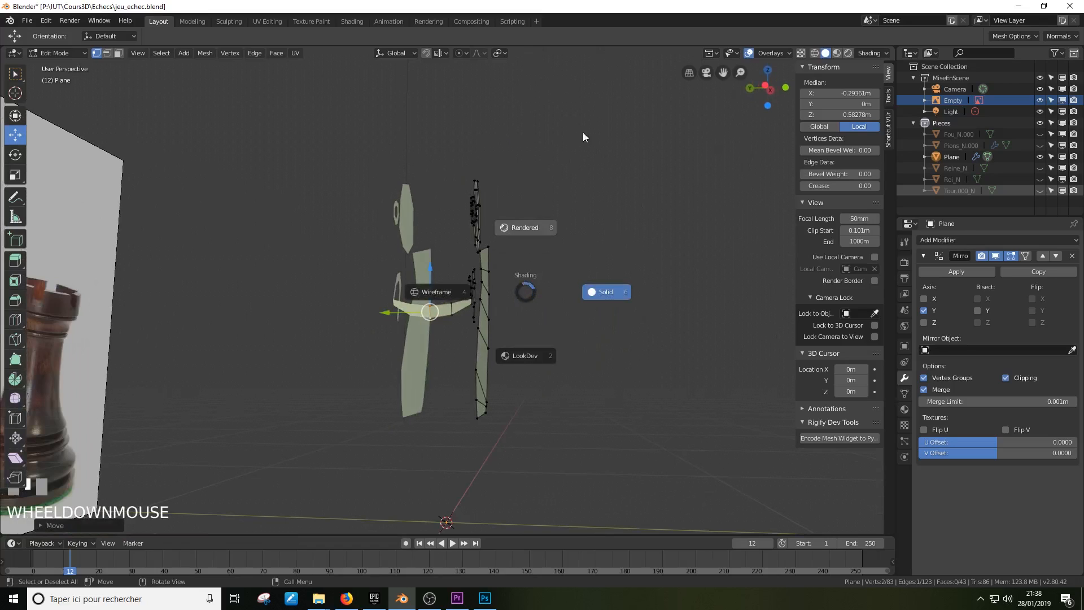
left_click(533, 171)
middle_click_drag(513, 218, 500, 245)
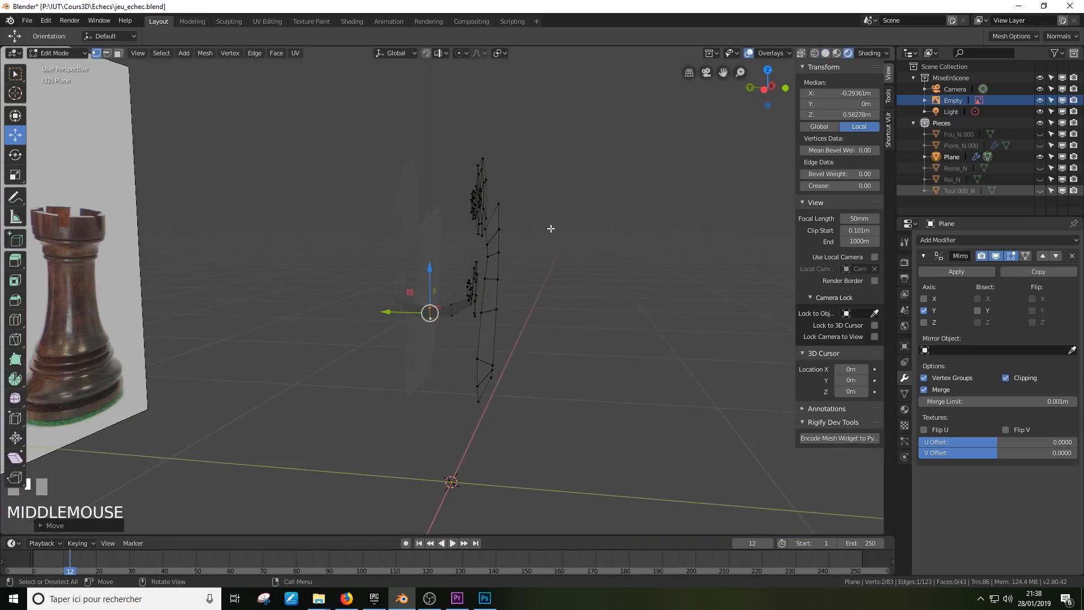
left_click(825, 53)
Select the entire mesh and move it along Y toward the mirror plane, to a median of about -0.063 m
key("a")
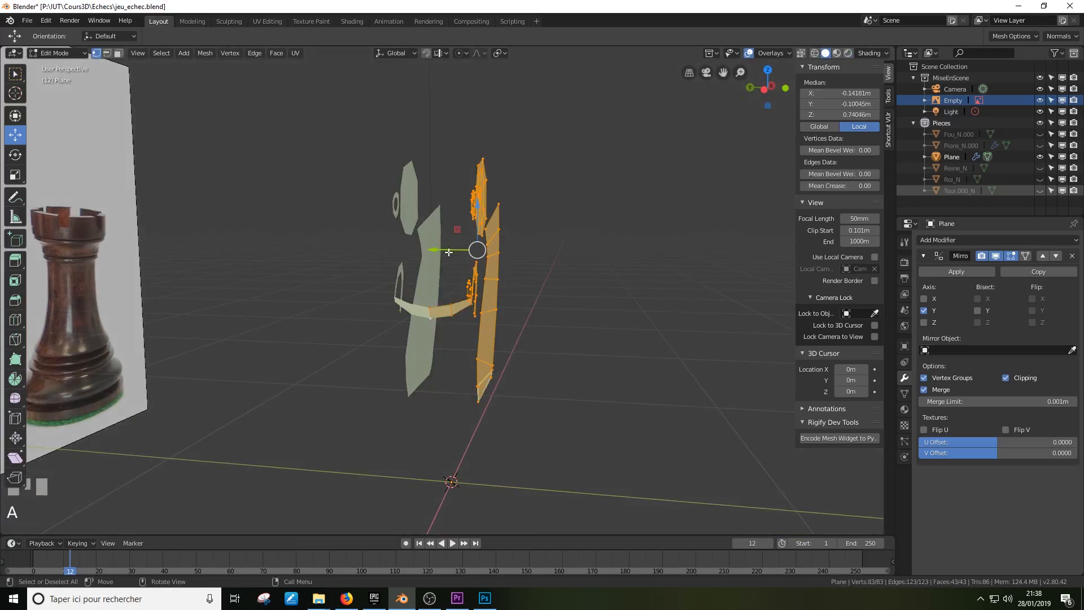
left_click_drag(447, 251, 432, 250)
middle_click_drag(432, 250, 469, 260)
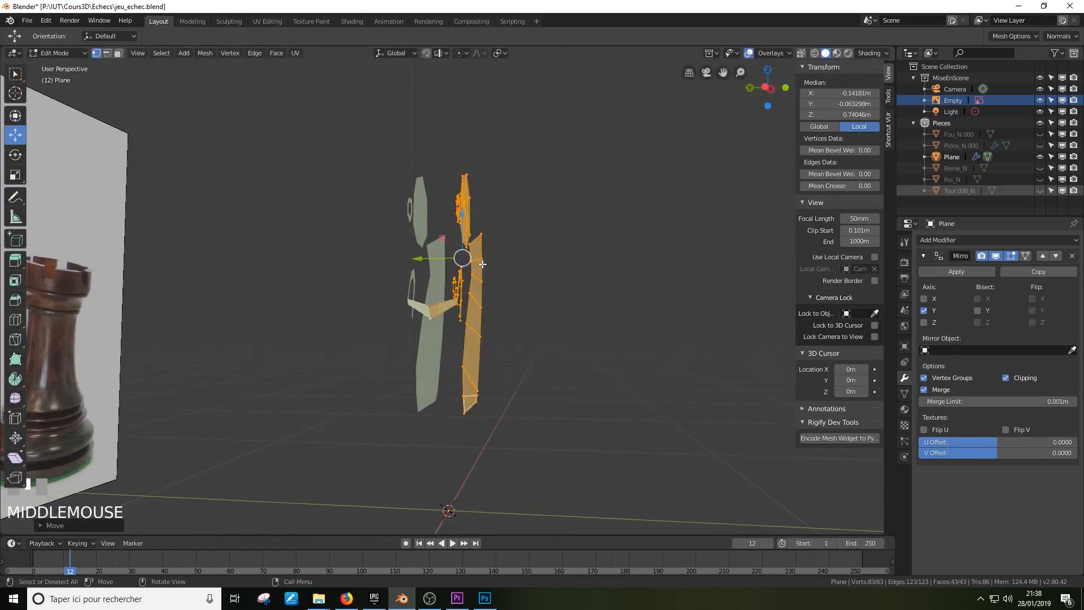
In edge select mode, move the upper lip edge beside the extruded strip along Y to round the lip toward the mirror plane
scroll(525, 310, "up", 3)
middle_click_drag(525, 310, 467, 329)
left_click(476, 317)
left_click(107, 53)
left_click(477, 326)
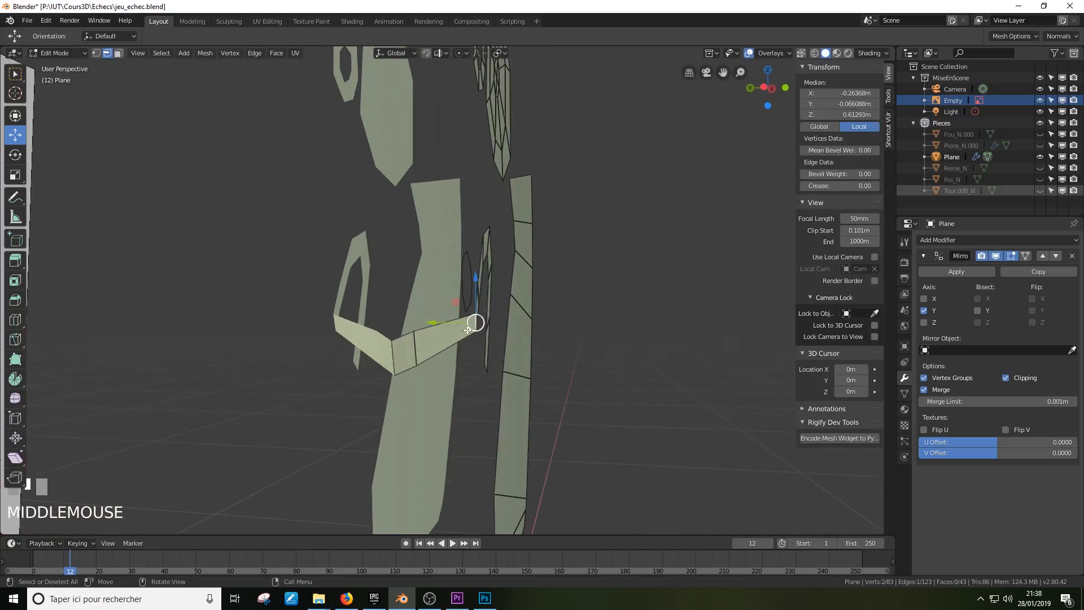
left_click_drag(467, 329, 435, 328)
middle_click_drag(434, 327, 386, 327)
left_click_drag(387, 327, 395, 325)
Select the next edge up the upper lip and adjust it along Y to smooth the lip's curve
middle_click_drag(395, 325, 513, 282)
left_click(483, 289)
left_click(482, 286)
left_click_drag(455, 275, 465, 273)
middle_click_drag(487, 257, 464, 178)
left_click(497, 231)
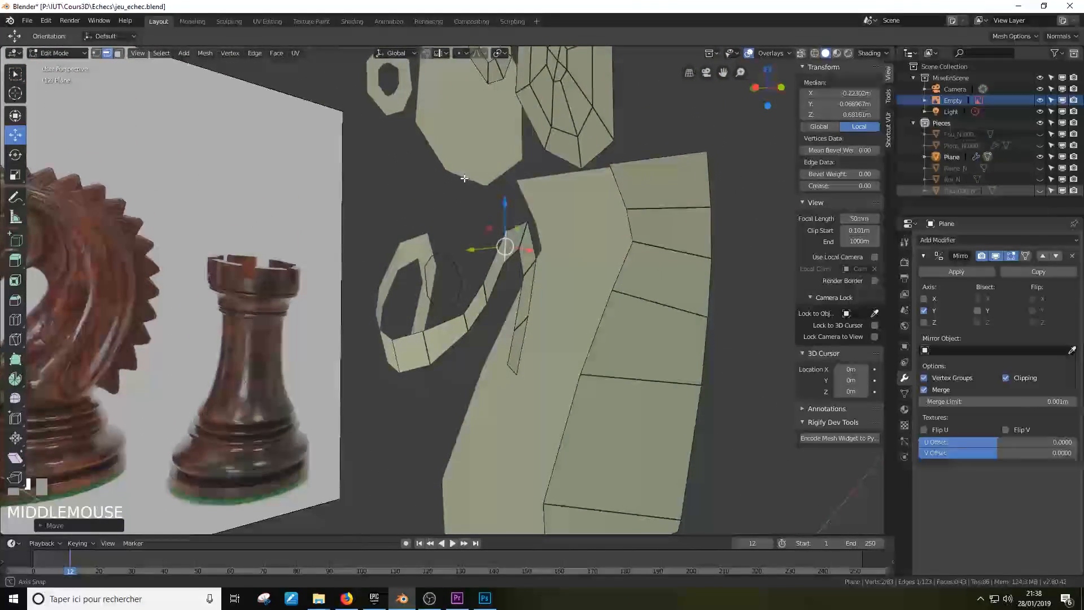
Select the lower lip's tip edge and move it along Y slightly toward the mirror plane
left_click(516, 367)
middle_click_drag(517, 367, 500, 353)
left_click(500, 382)
left_click(457, 398)
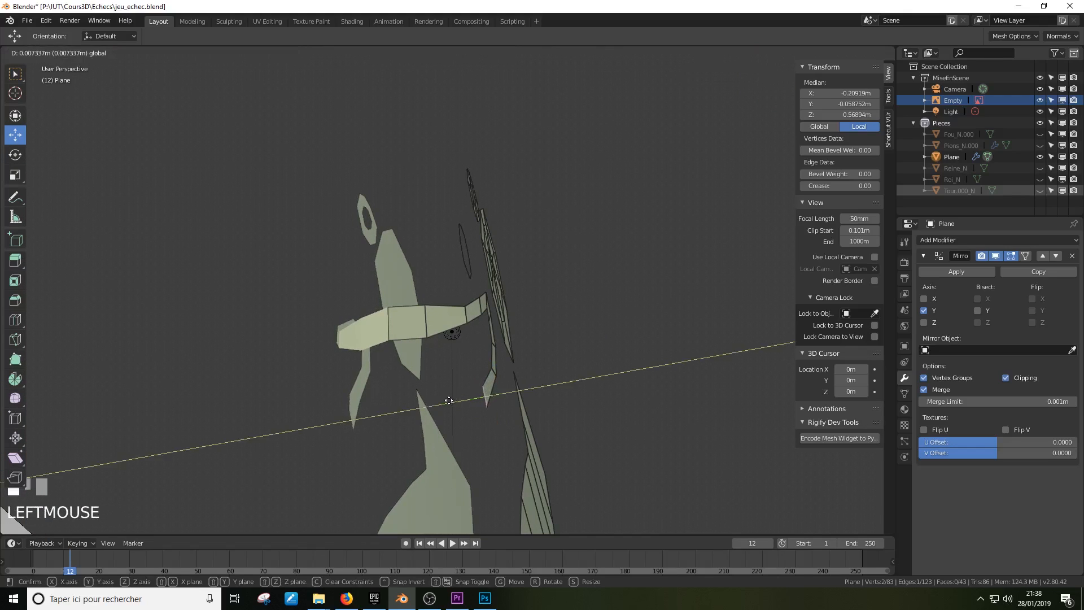
Move two edges near the mouth corner outward along Y, bringing the upper one to about -0.072 m
middle_click_drag(457, 398, 548, 246)
left_click(508, 294)
scroll(513, 310, "up", 2)
left_click(545, 248)
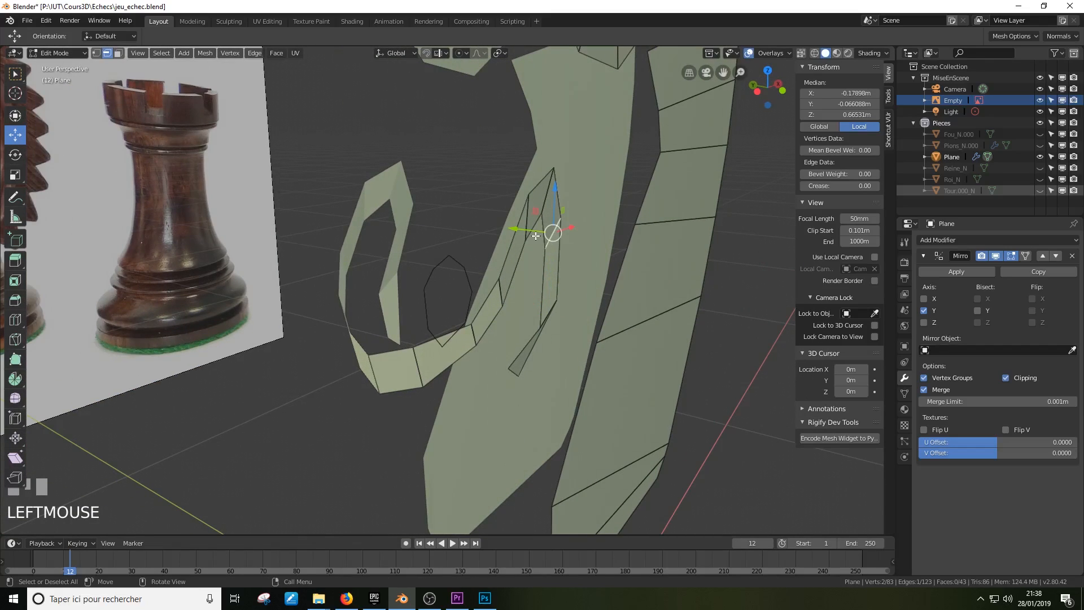
left_click_drag(536, 236, 543, 236)
left_click(548, 195)
middle_click_drag(548, 194, 569, 205)
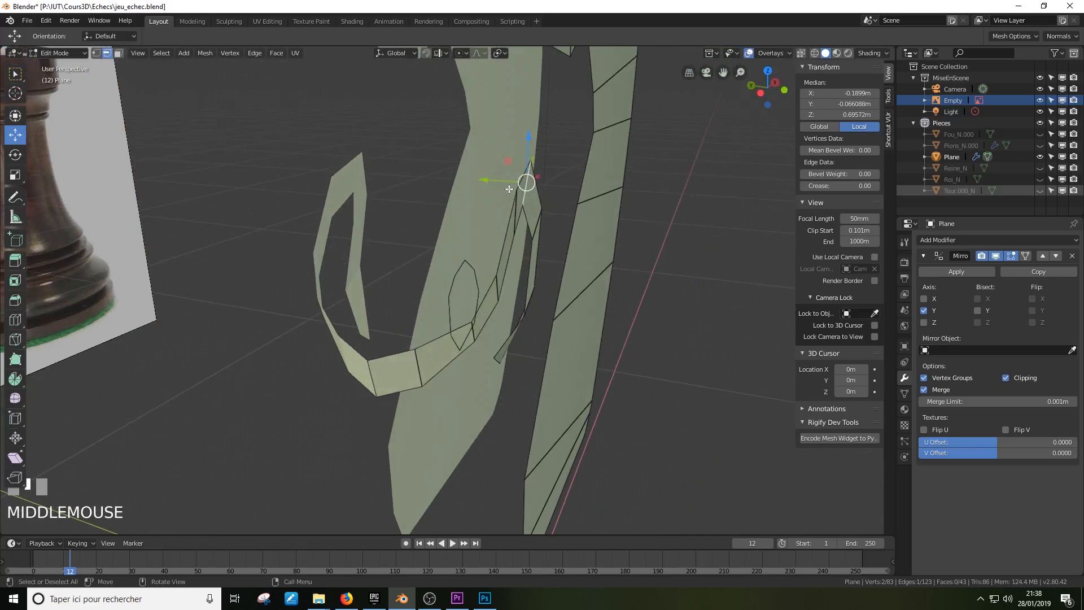
left_click_drag(509, 187, 518, 190)
Extrude the lower lip's tip edge to the mirror plane and reposition it in front view to about X -0.222 m, Z 0.559 m
middle_click_drag(517, 219, 493, 386)
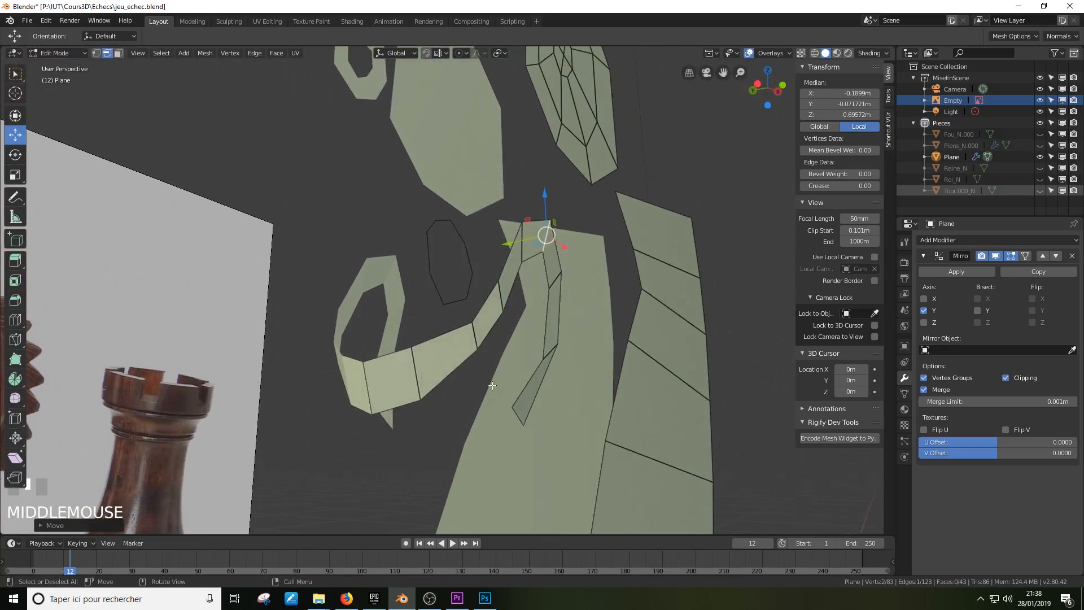
left_click(506, 418)
key("e")
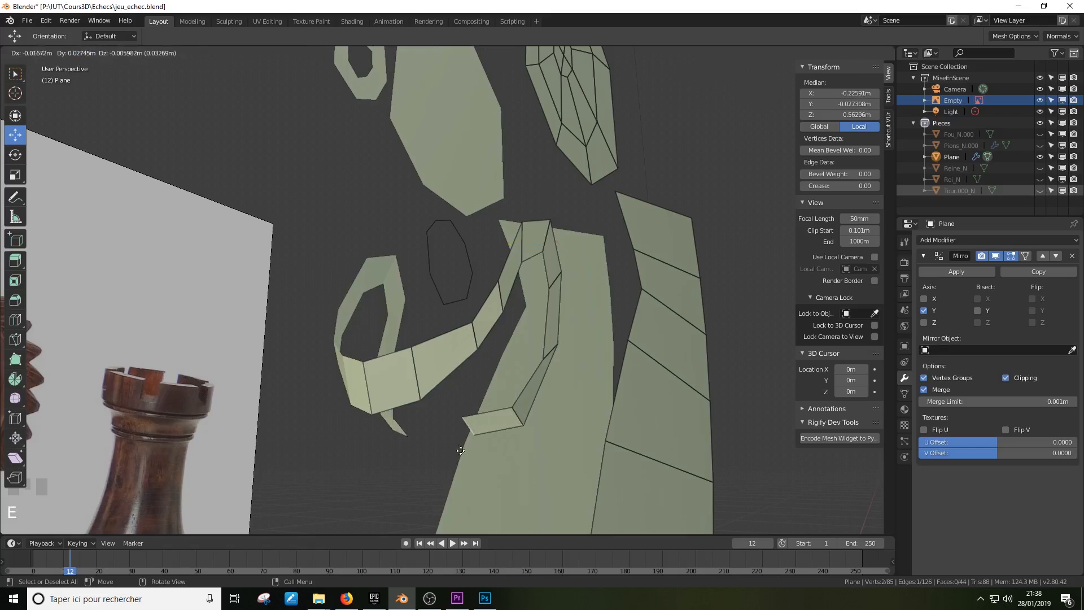
left_click(407, 454)
middle_click_drag(411, 446, 531, 442)
key("KP_3")
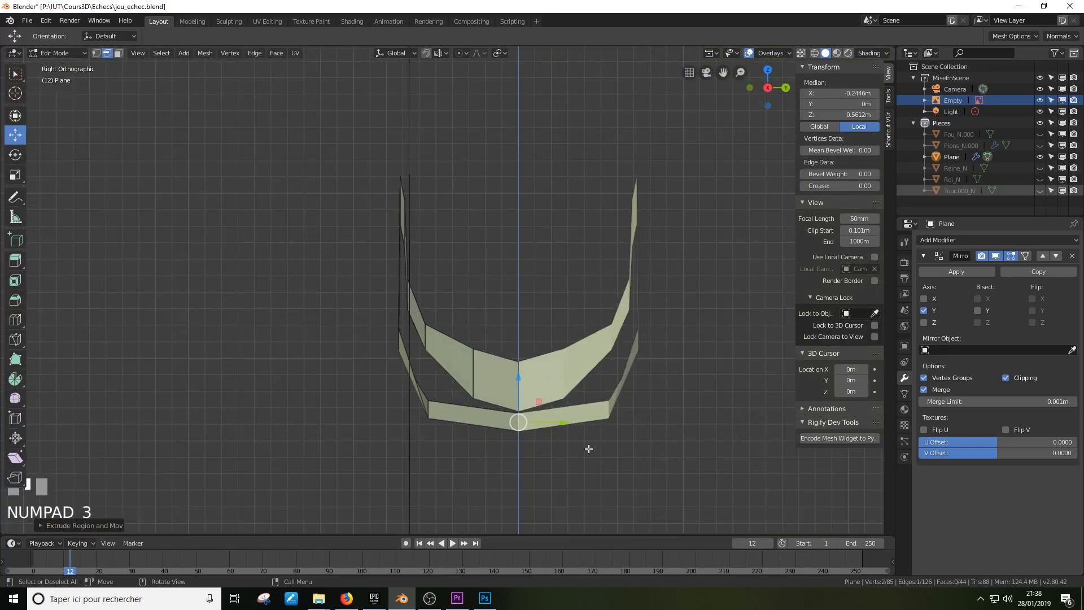
key("KP_1")
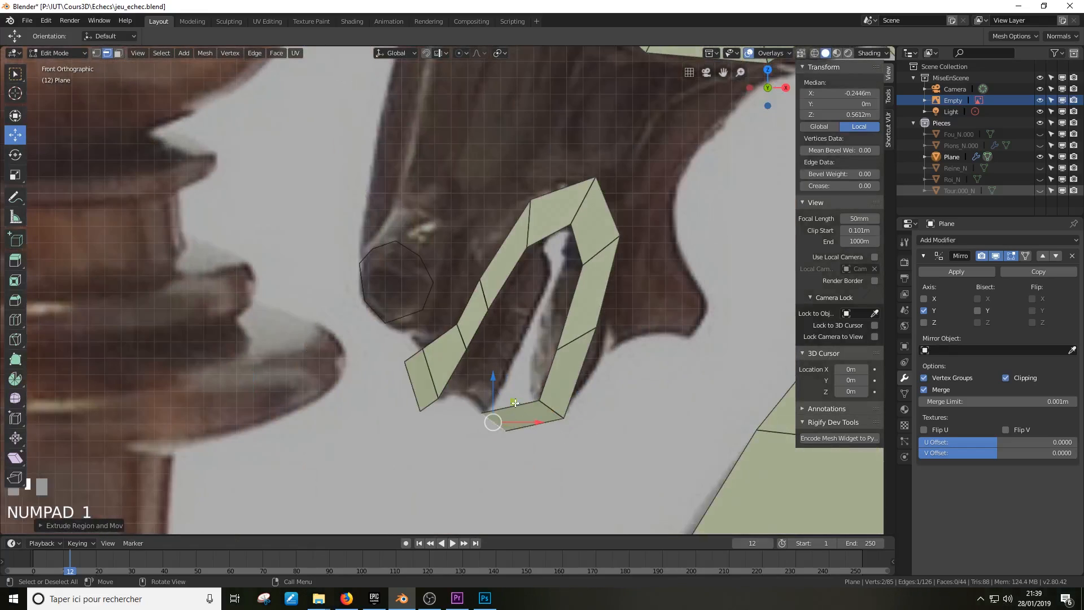
left_click_drag(515, 402, 552, 407)
Add one lengthwise loop cut down the middle of the neck strip
scroll(571, 393, "down", 2)
middle_click_drag(573, 391, 455, 315)
scroll(474, 313, "down", 3)
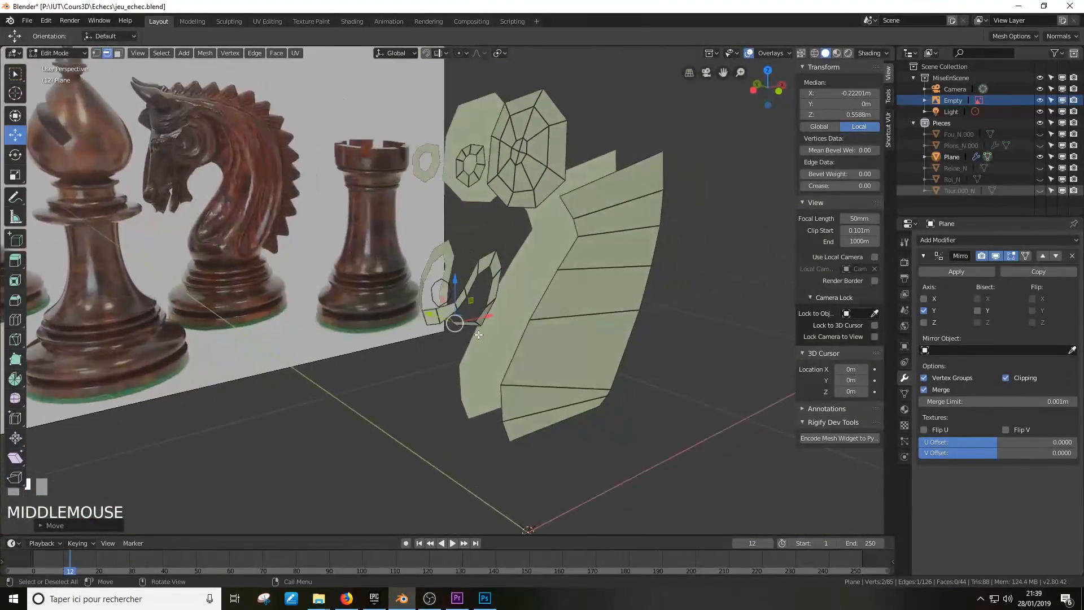
scroll(483, 329, "up", 3)
scroll(482, 329, "down", 4)
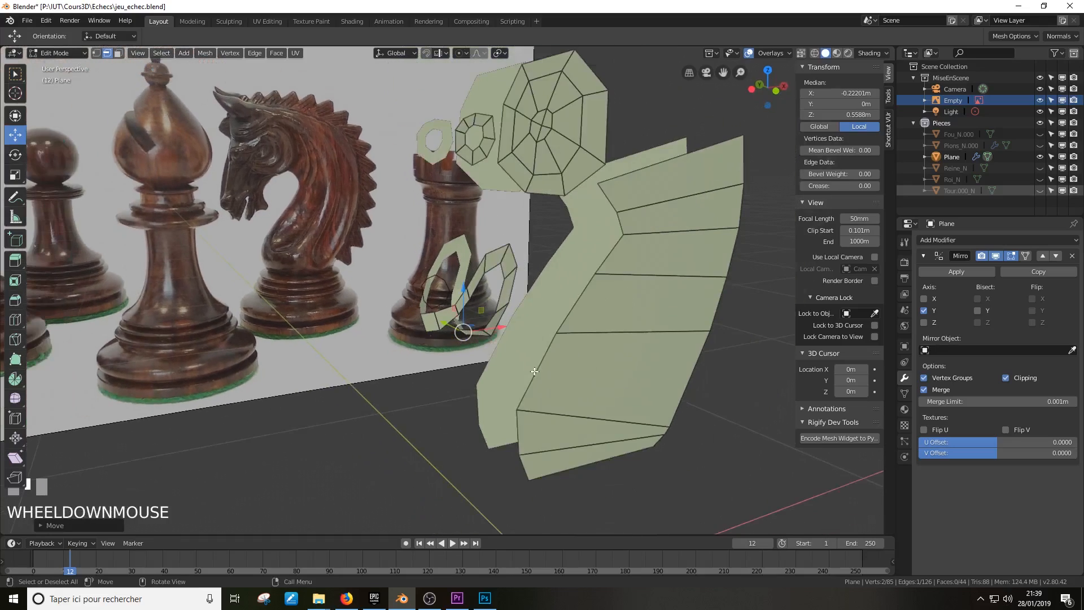
mouse_move(558, 374)
middle_mouse_down()
mouse_move(515, 365)
mouse_move(551, 371)
middle_mouse_up()
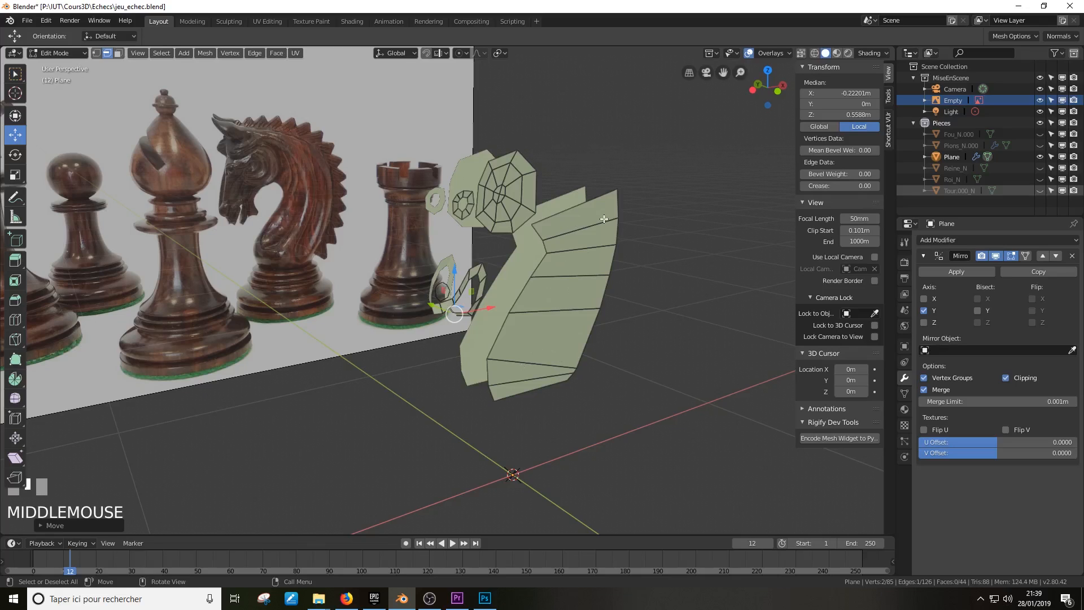
key("ctrl")
key("ctrl+r")
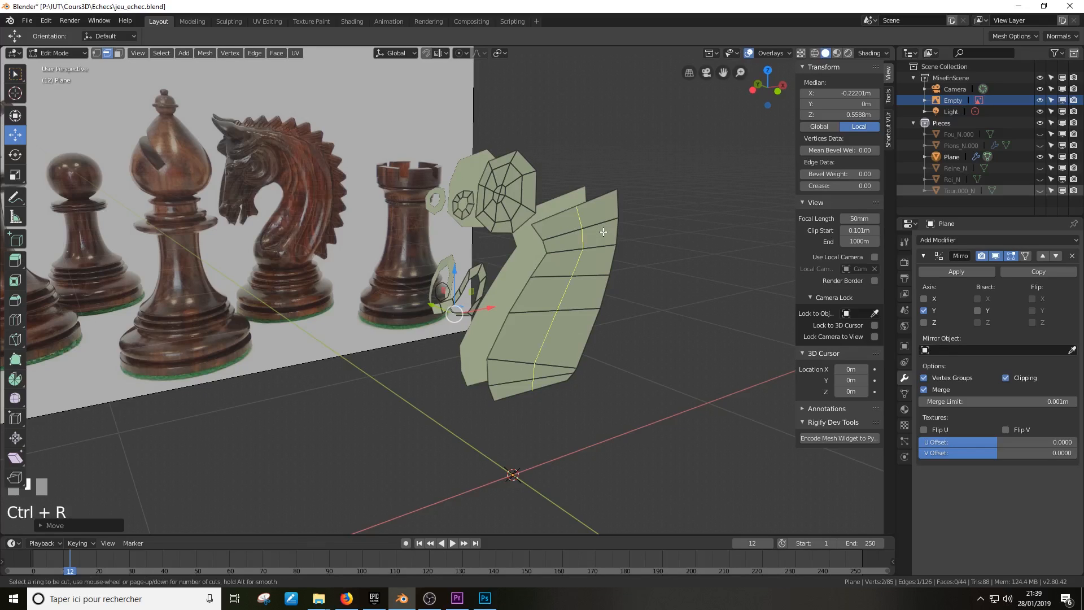
left_click(603, 232)
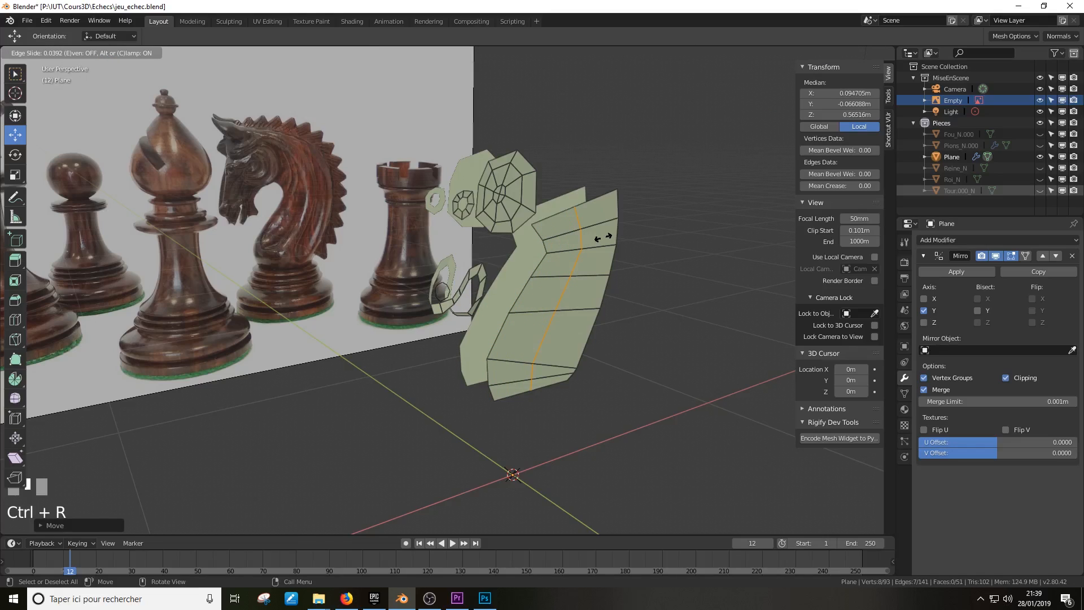
left_click(603, 238)
Select the chain of edges along the neck's front border, try moving it along Y, and undo the move
left_click(537, 231)
left_click(540, 238, "shift")
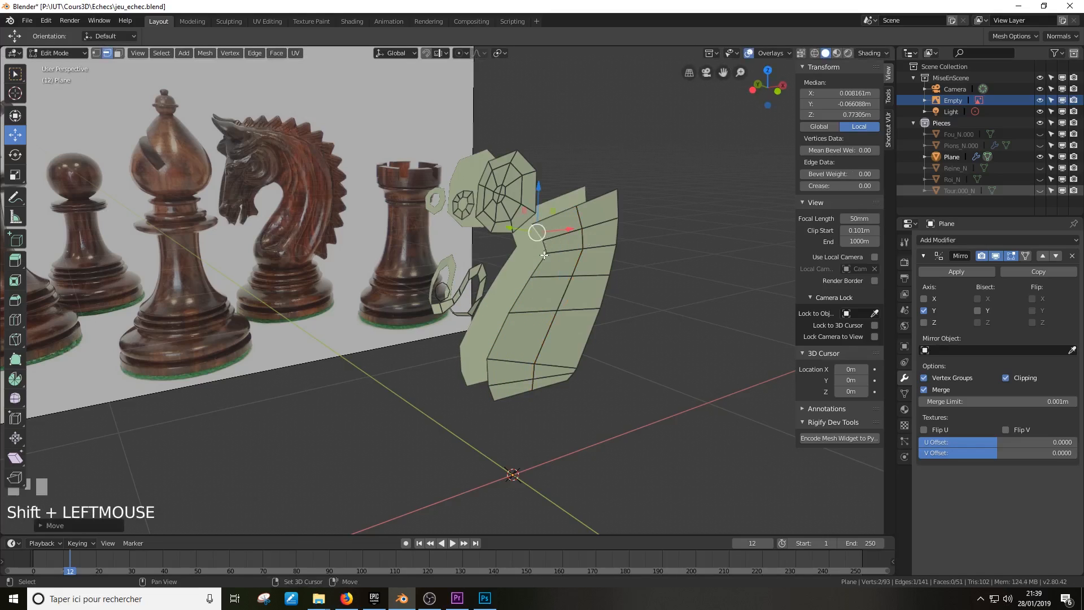
left_click(543, 248, "shift")
left_click(539, 265, "shift")
left_click(525, 291, "shift")
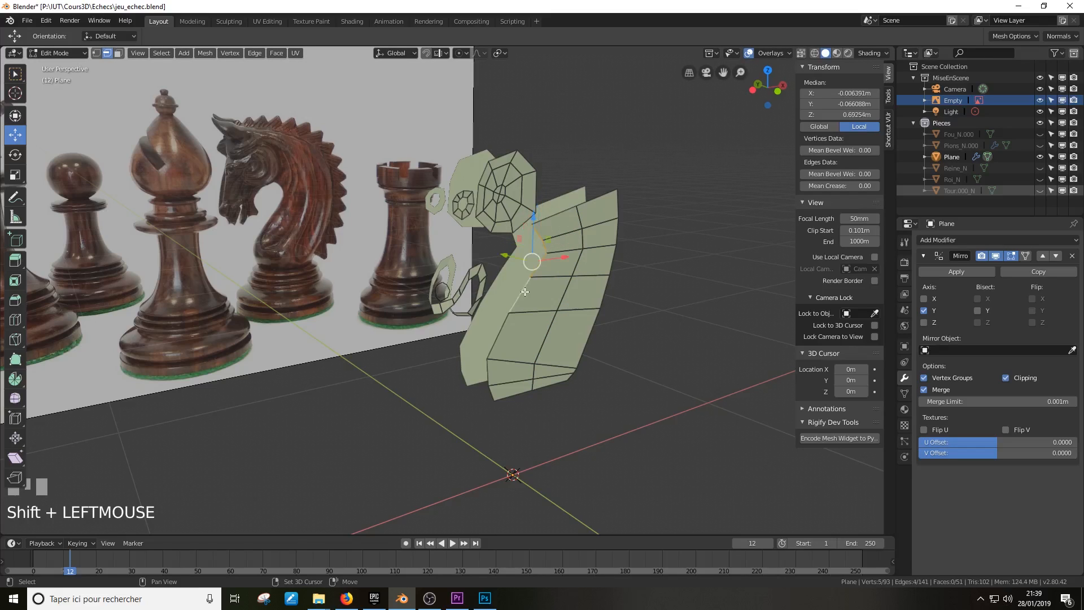
left_click(507, 323, "shift")
left_click(500, 399, "shift")
middle_click_drag(500, 399, 483, 312)
left_click_drag(482, 297, 462, 309)
middle_click_drag(462, 309, 482, 352)
left_click(491, 387, "shift")
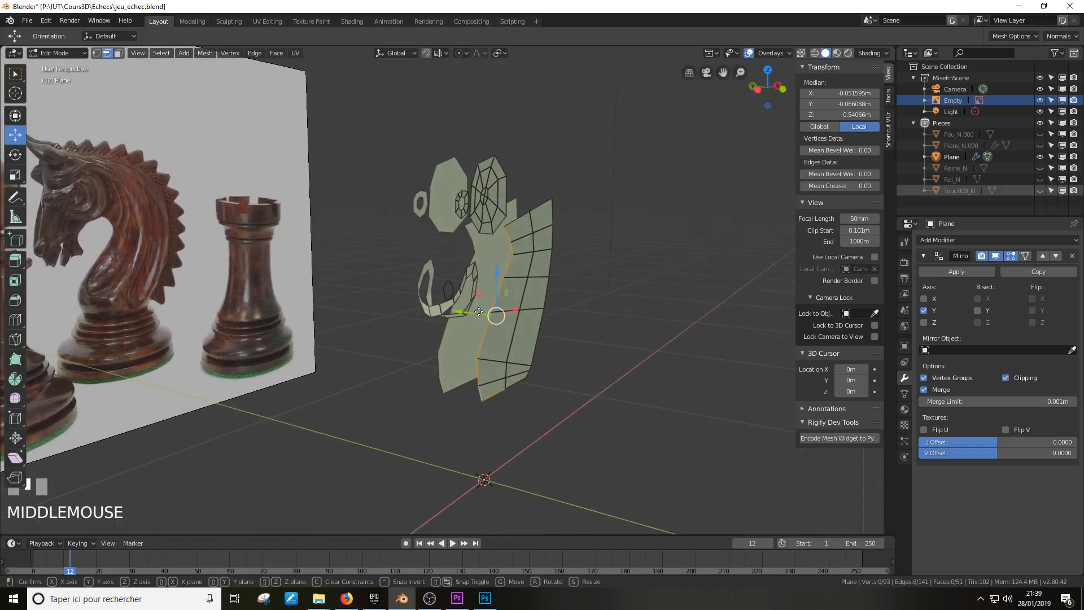
left_click_drag(459, 311, 453, 311)
key("ctrl+z")
Deselect the neck's bottom edge and move the remaining front border edges along Y to the mirror plane
left_click(495, 392, "shift")
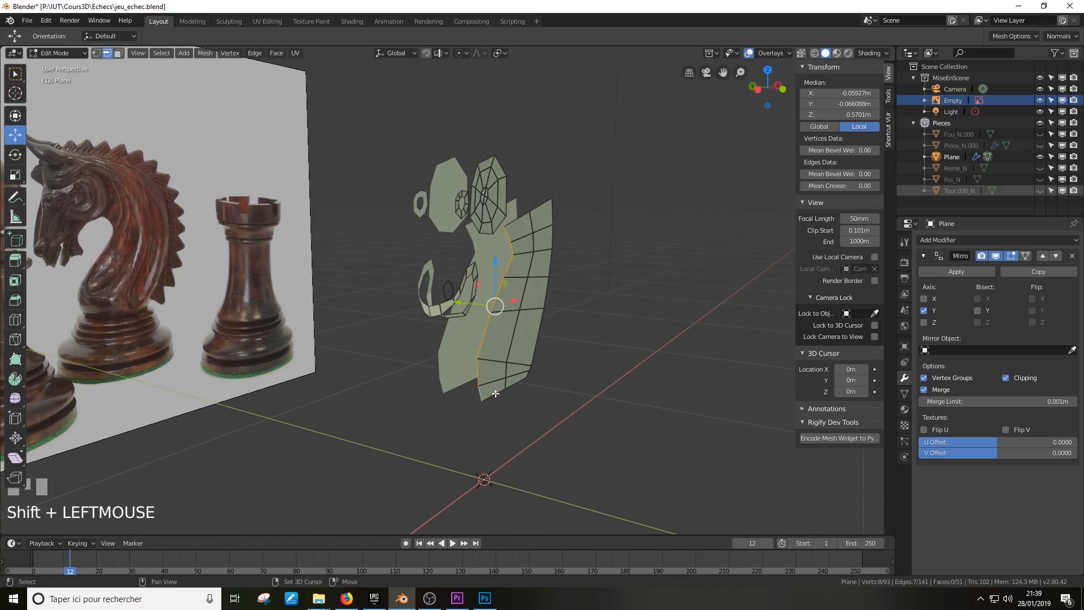
middle_click_drag(495, 392, 459, 274)
left_click_drag(458, 272, 461, 271)
middle_click_drag(460, 271, 456, 325)
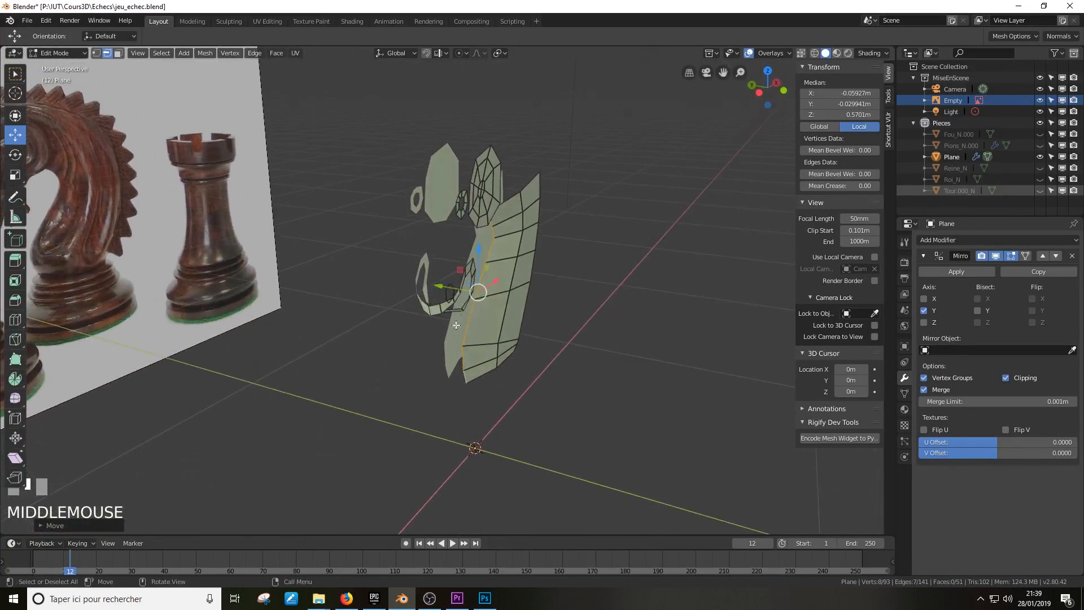
left_click_drag(442, 286, 415, 282)
Select the chain of edges along the back of the neck and move it along Y to the mirror plane
middle_click_drag(686, 276, 694, 308)
left_click(668, 299)
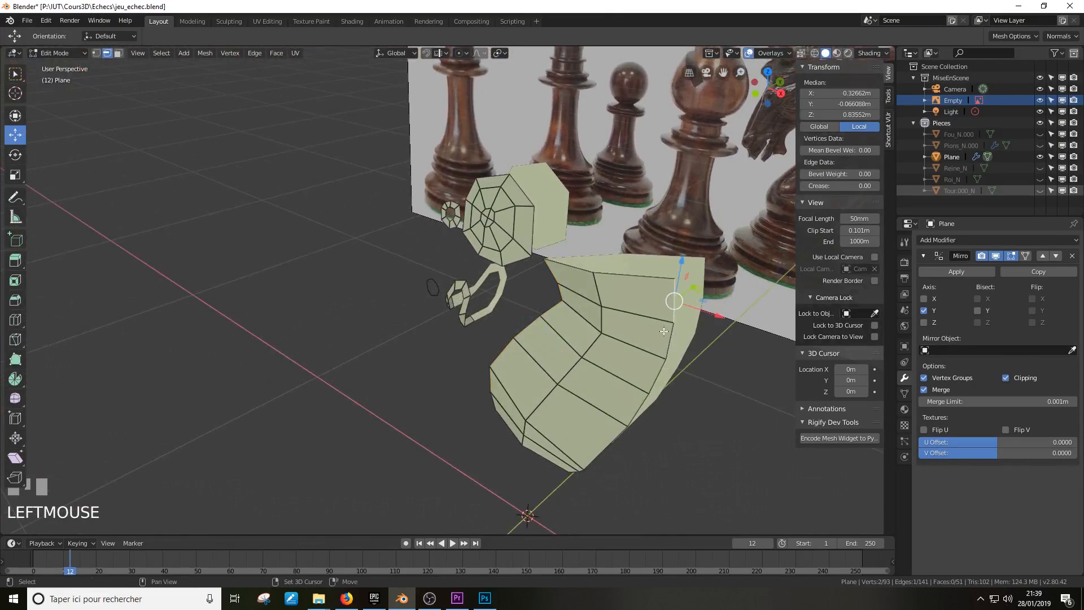
left_click(662, 333, "shift")
left_click(659, 369, "shift")
left_click(642, 402, "shift")
middle_click_drag(643, 404, 592, 451)
left_click(611, 382, "shift")
left_click(600, 389, "shift")
left_click(596, 393, "shift")
middle_click_drag(596, 415, 570, 473)
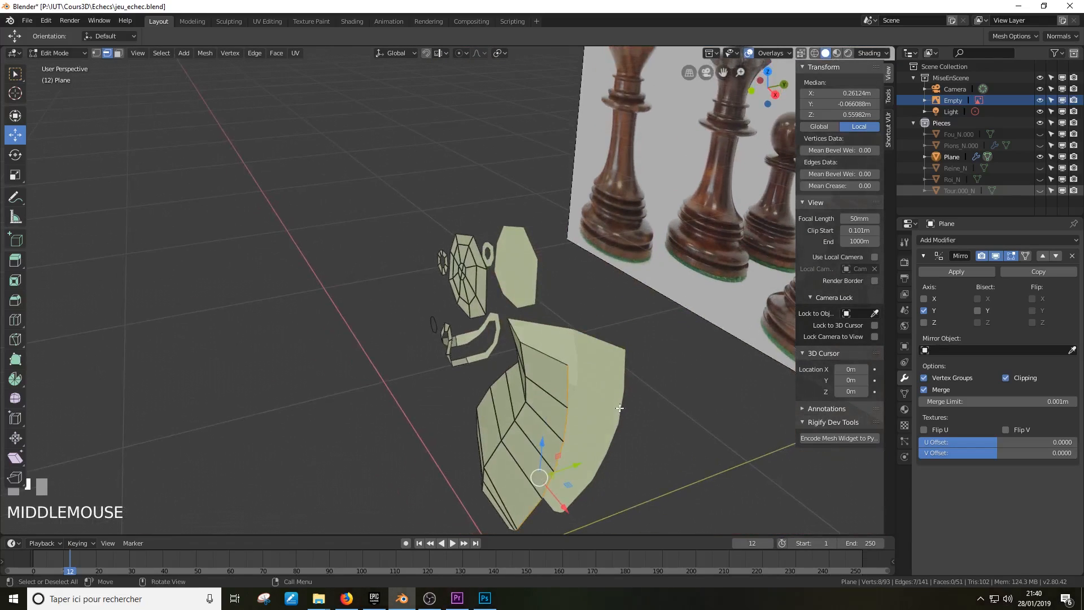
left_click_drag(571, 464, 617, 452)
Select the neck's middle edge loop and move it outward along Y to about -0.133 m
middle_click_drag(617, 452, 710, 375)
left_click(556, 337, "alt")
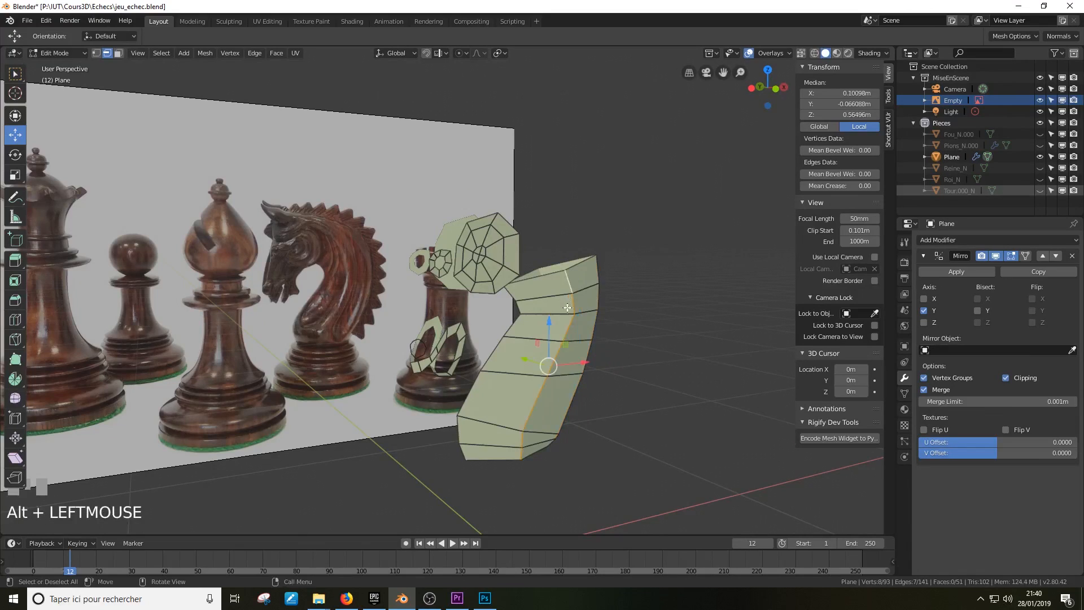
middle_click_drag(556, 337, 593, 359)
left_click_drag(513, 326, 511, 342)
mouse_move(511, 342)
middle_mouse_down()
mouse_move(525, 362)
mouse_move(494, 349)
middle_mouse_up()
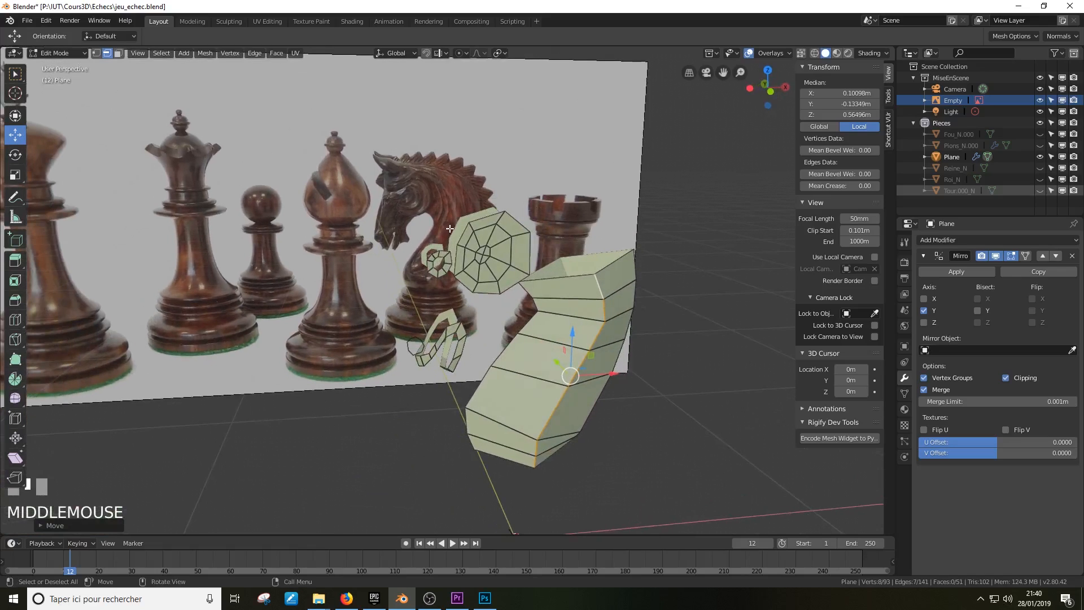
Select the edges along the neck's top border and set proportional editing to Connected
middle_click_drag(450, 229, 664, 307)
left_click(606, 266, "alt")
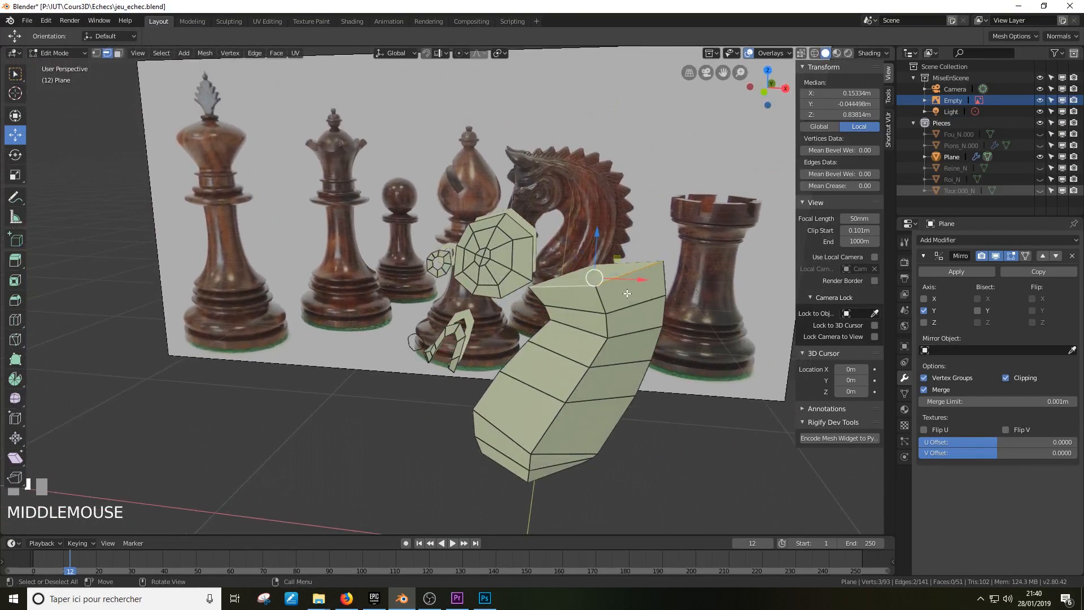
middle_click_drag(344, 253, 548, 163)
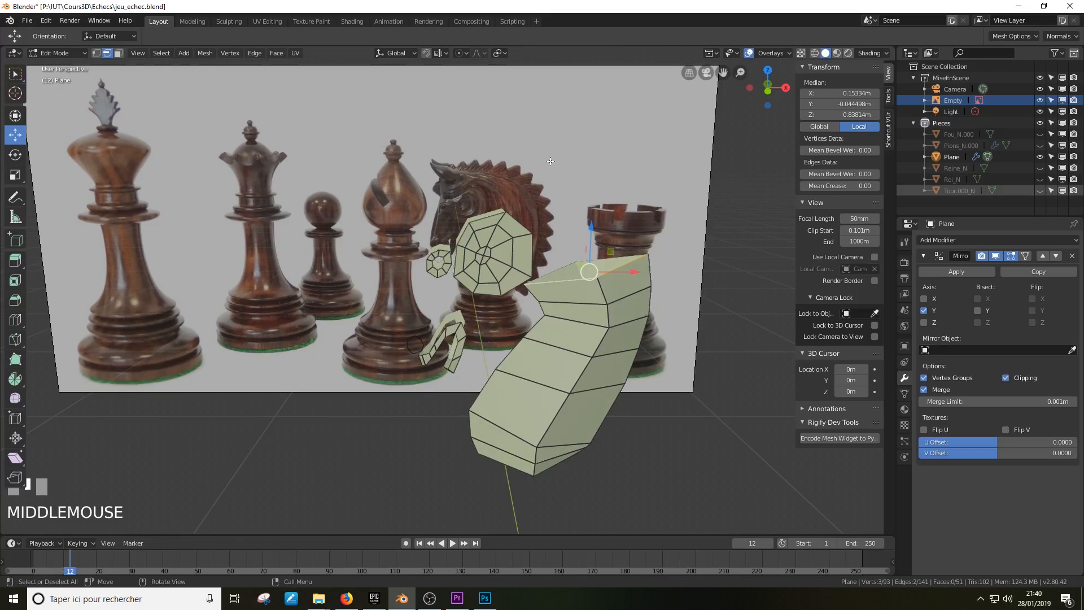
middle_click_drag(597, 302, 670, 287)
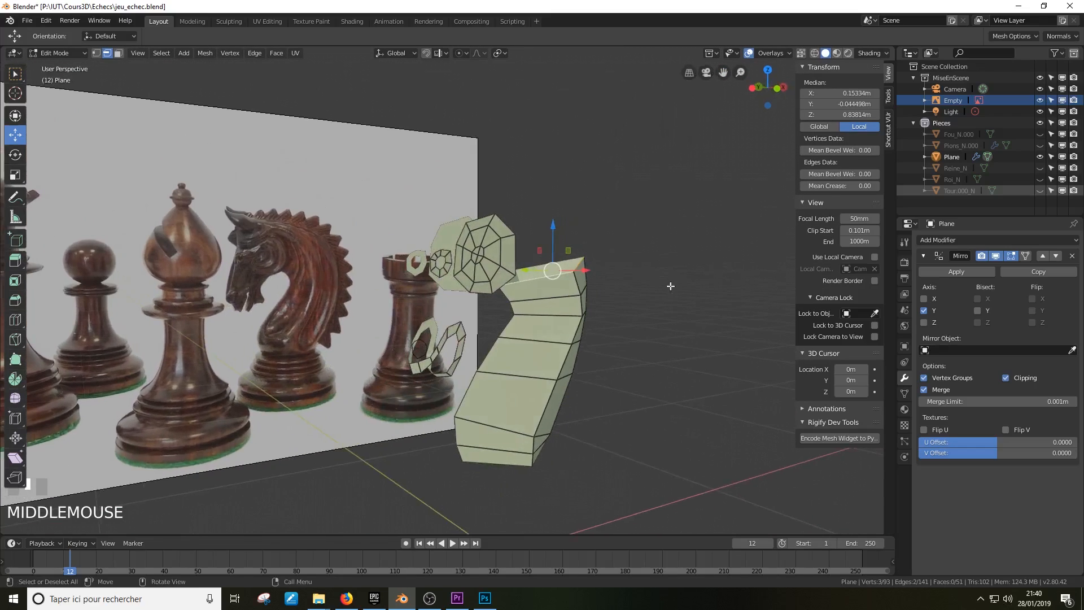
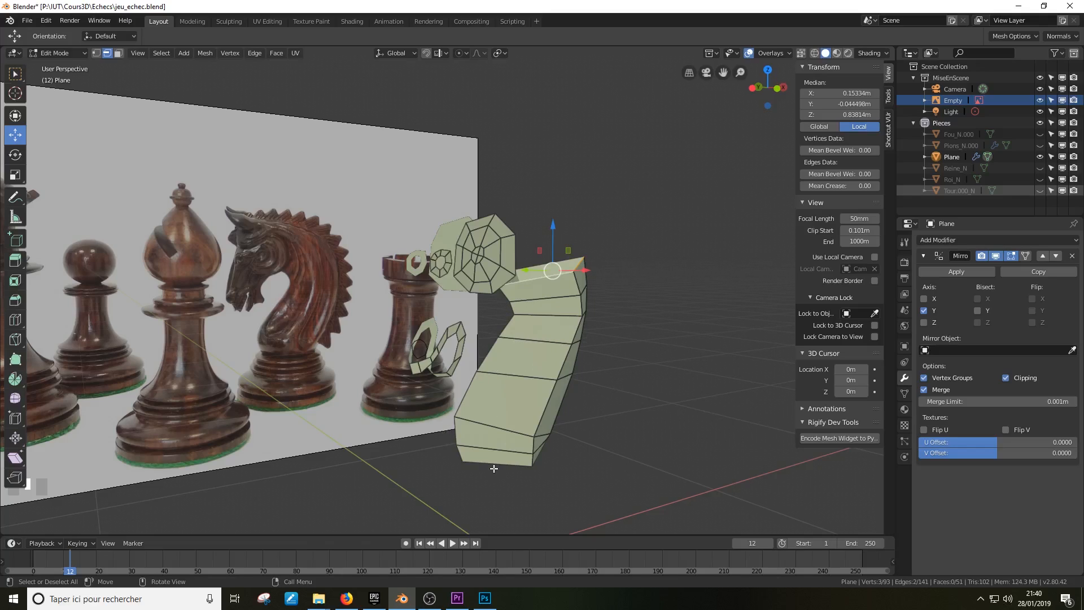
left_click(465, 52)
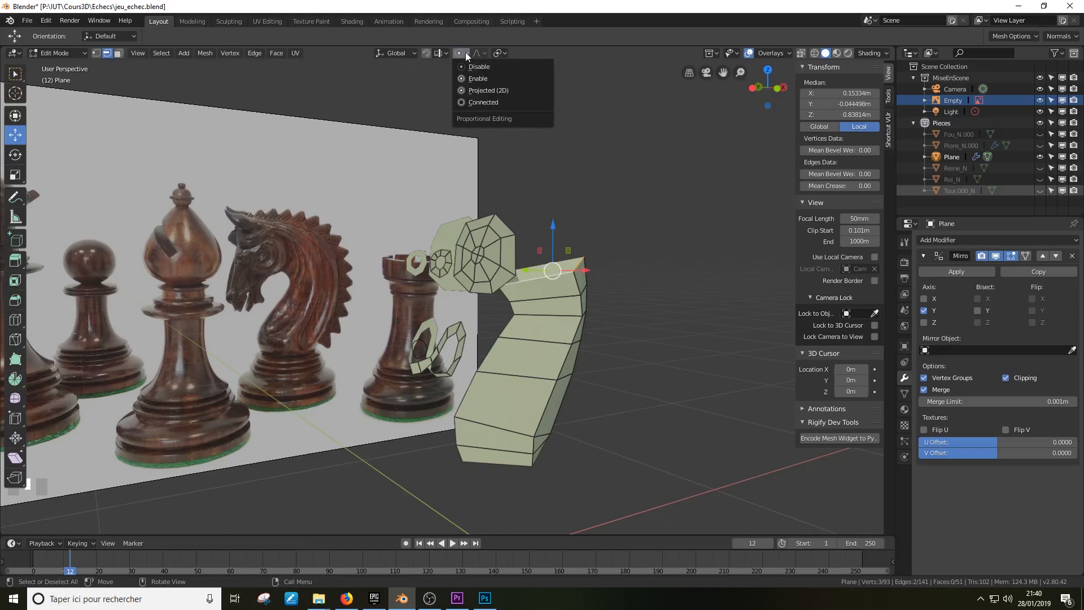
left_click(479, 103)
Try scaling the neck's top border edges with proportional falloff at different influence sizes, and cancel the scaling
middle_click_drag(648, 243, 629, 262)
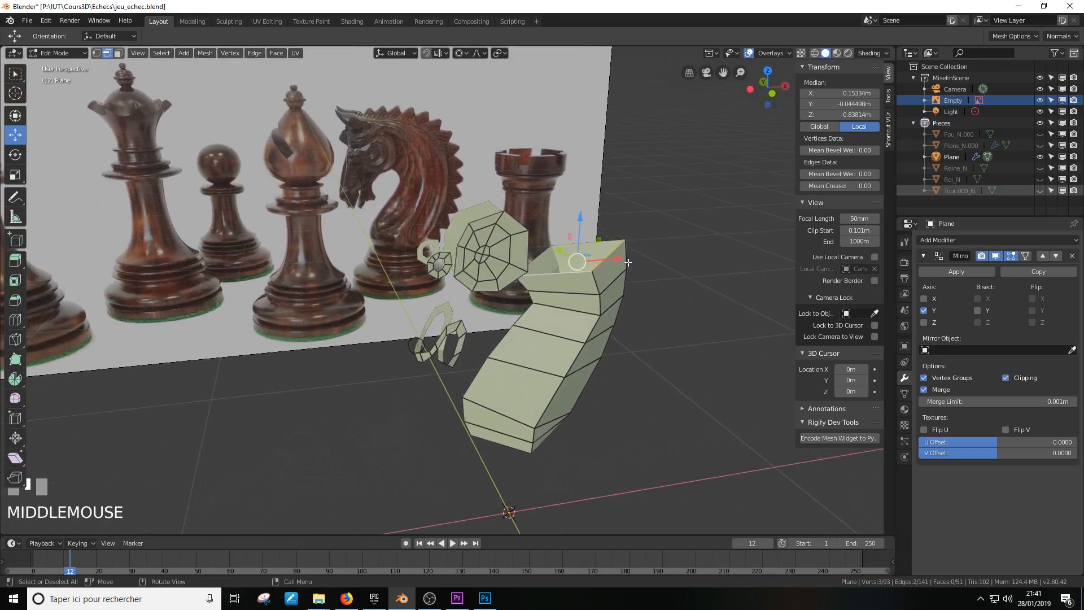
left_click(16, 175)
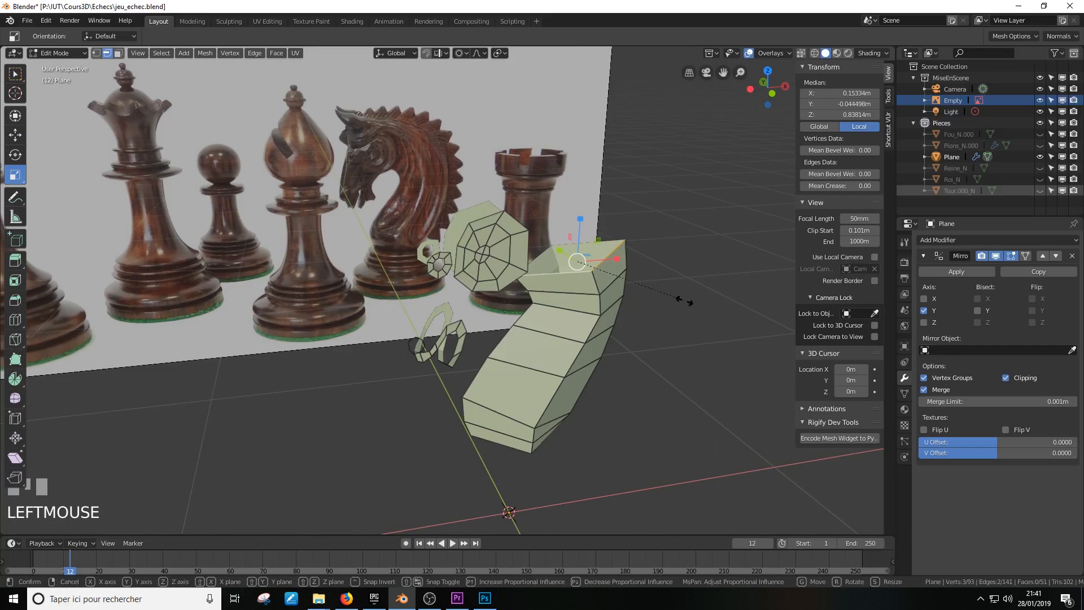
key("s")
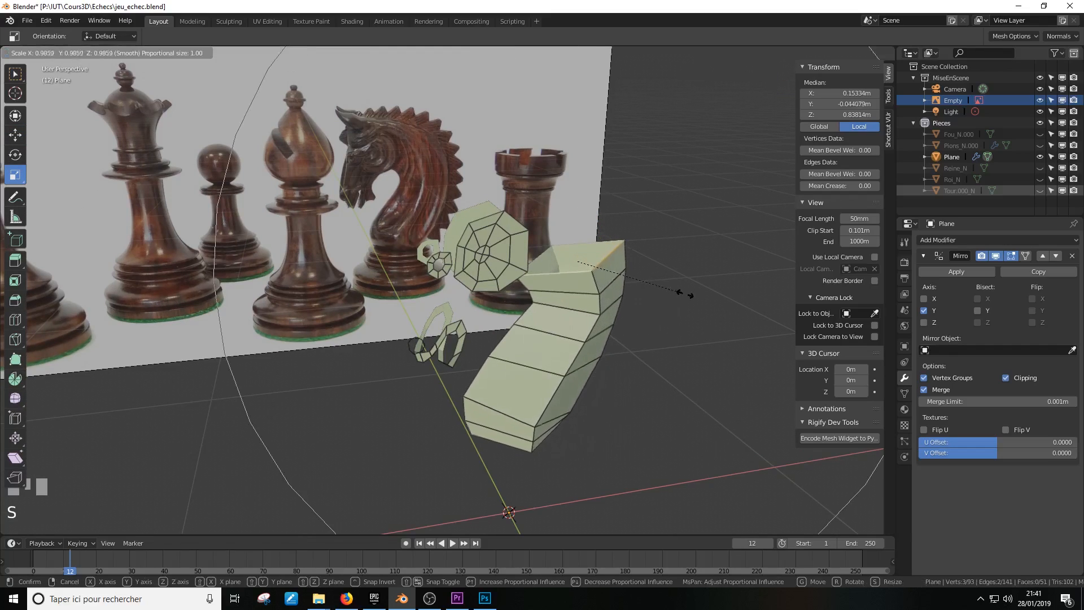
right_click(718, 295)
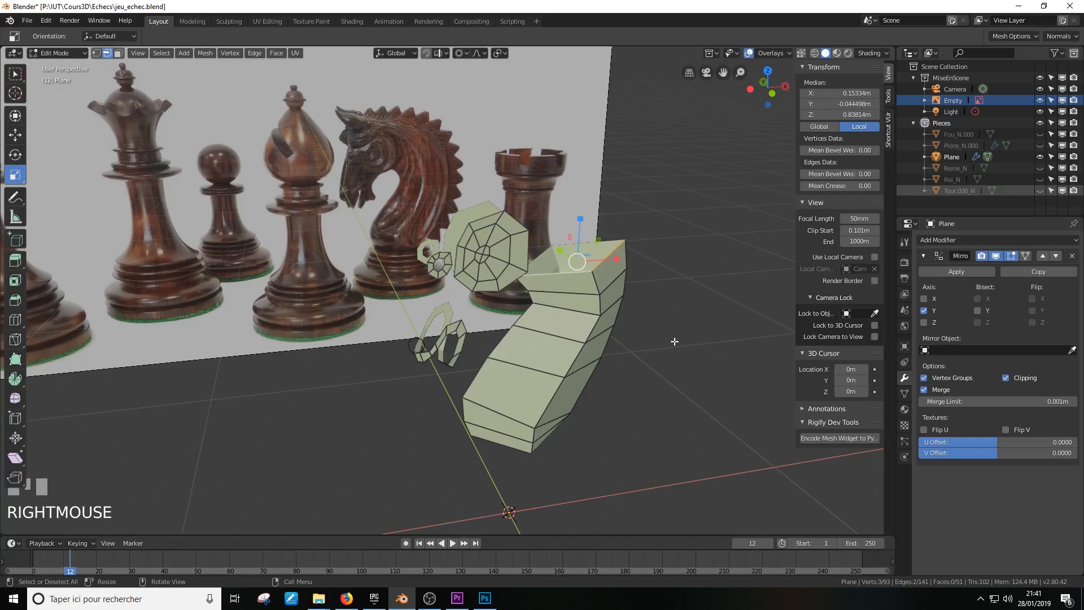
key("s")
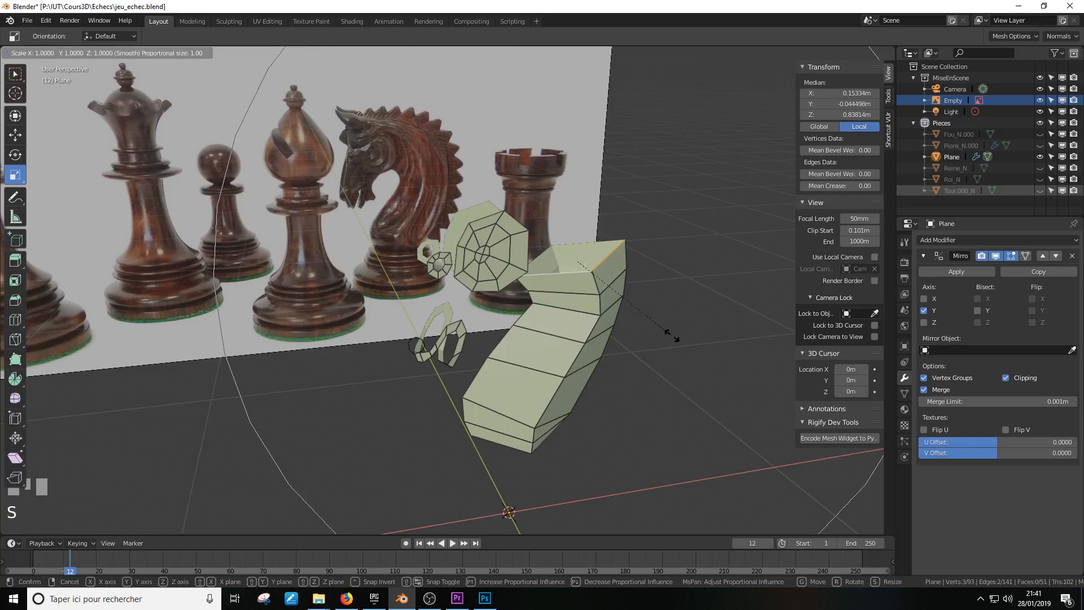
scroll(671, 335, "up", 3)
scroll(672, 335, "up", 7)
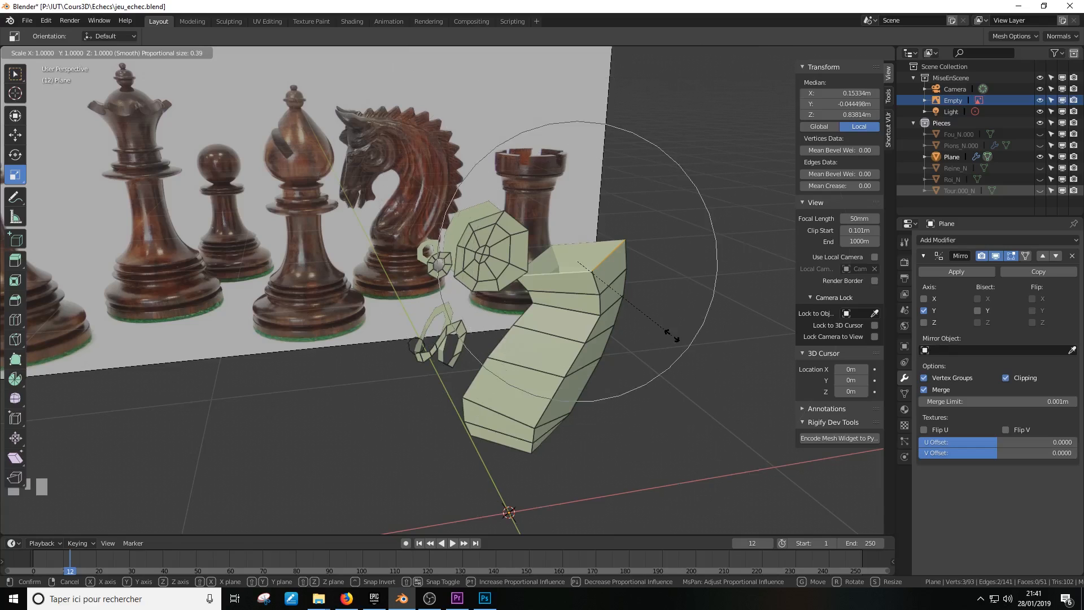
scroll(672, 335, "down", 7)
scroll(672, 334, "up", 9)
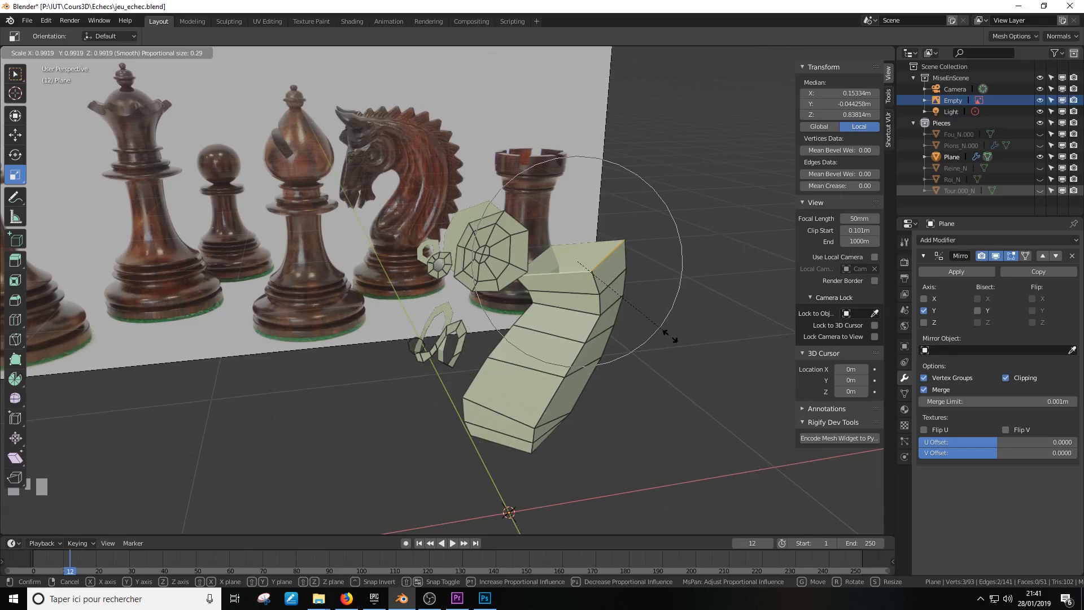
scroll(670, 337, "down", 7)
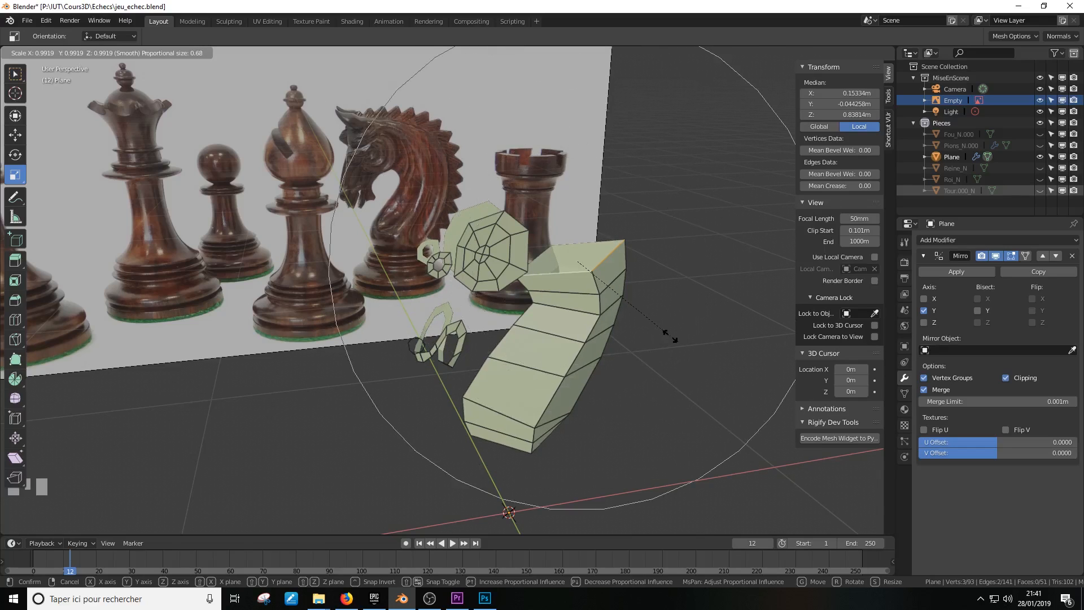
scroll(667, 337, "up", 2)
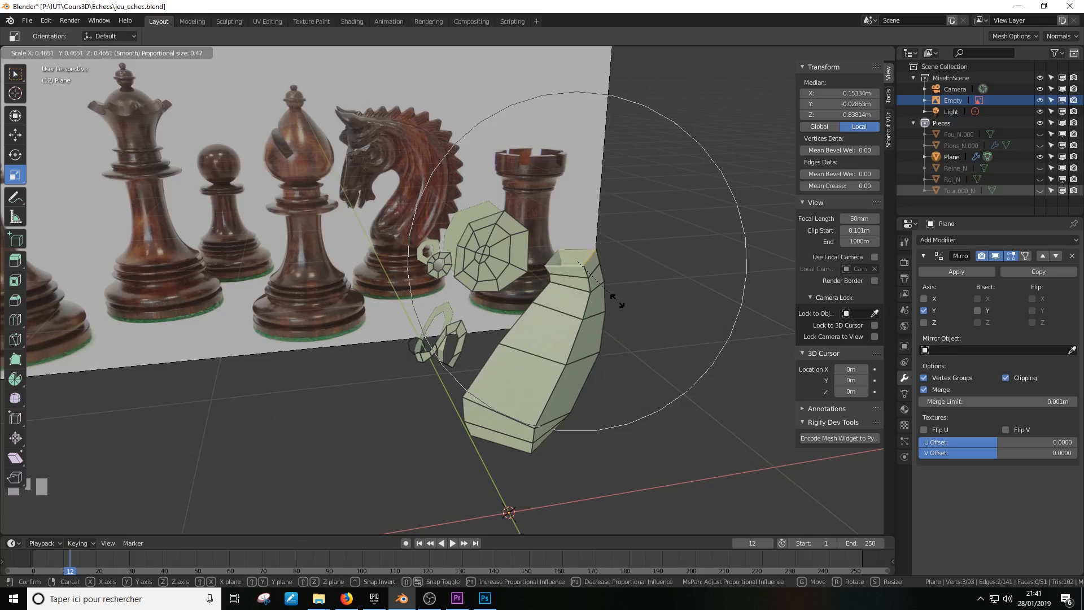
key("Escape")
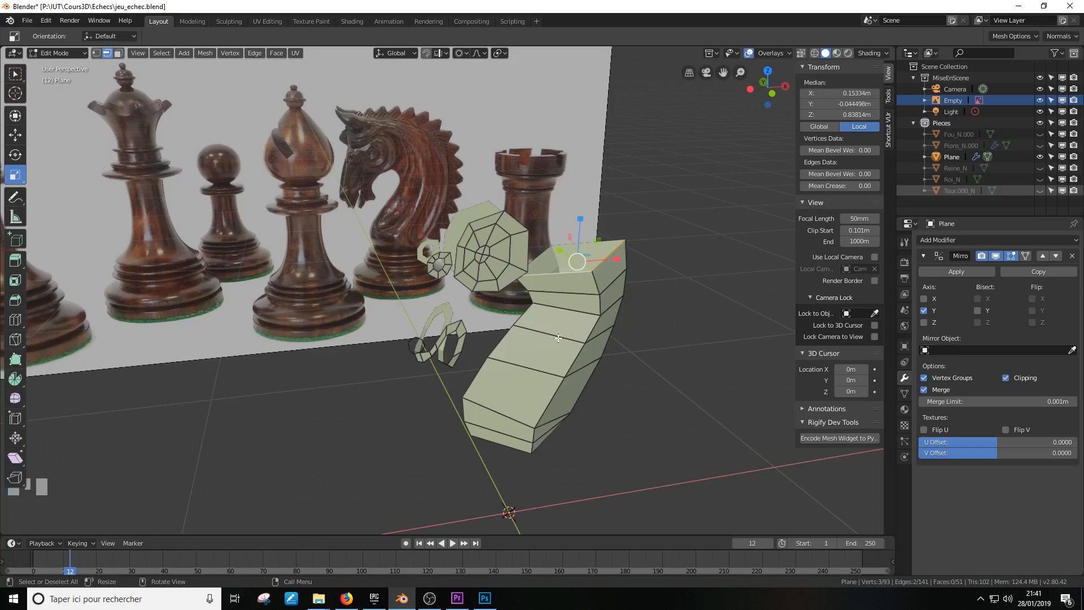
Select an edge near the neck's base and move it outward along Y with connected proportional falloff to widen the base
key("KP_3")
key("KP_1")
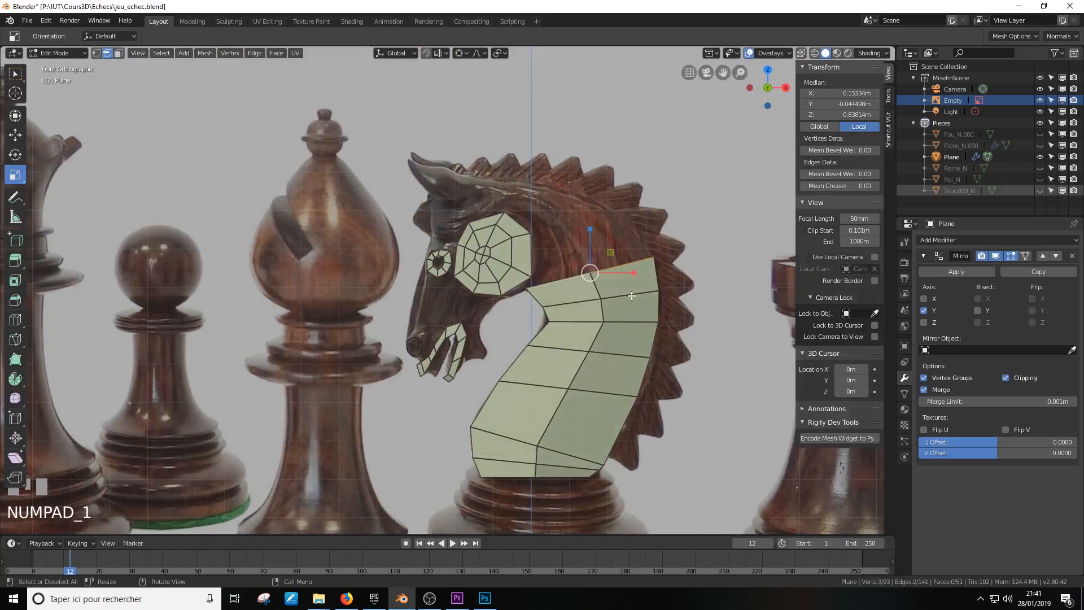
middle_click_drag(623, 299, 541, 364)
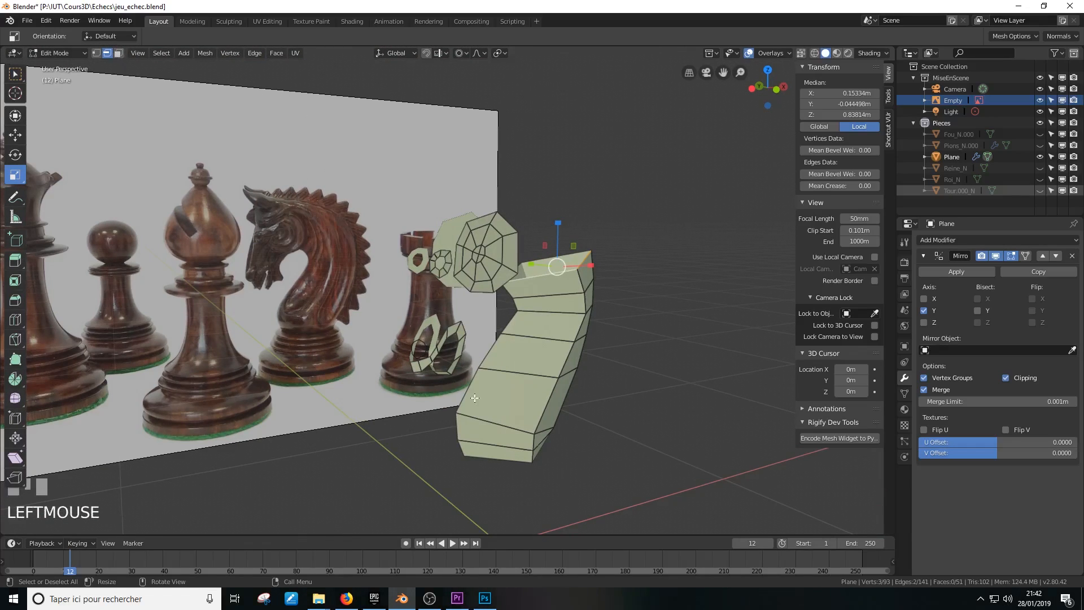
left_click(504, 454)
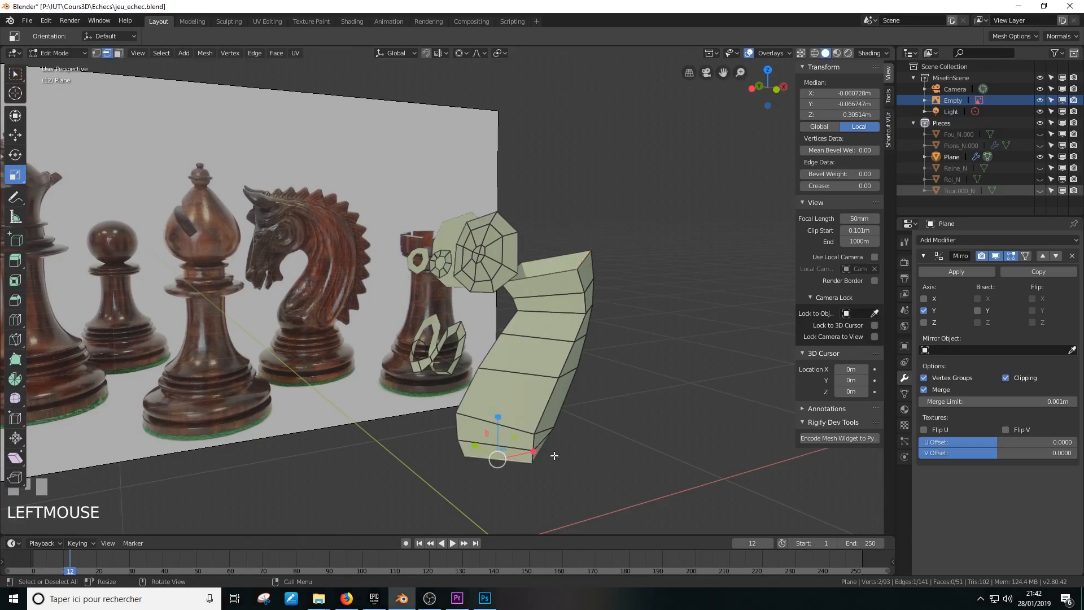
left_click(16, 134)
middle_click_drag(571, 475, 637, 431, "shift")
left_click(508, 400, "shift")
left_click(531, 433, "shift")
left_click(503, 424)
left_click(508, 401)
left_click_drag(444, 424, 500, 441)
Select the neck's middle edge loop, move it along Y to about -0.148 m, and disable proportional editing
scroll(461, 430, "down", 2)
scroll(487, 440, "down", 1)
middle_click_drag(500, 440, 551, 233)
left_click(545, 232, "alt")
middle_click_drag(607, 276, 494, 286)
mouse_move(465, 292)
left_mouse_down()
mouse_move(440, 299)
mouse_move(455, 296)
left_mouse_up()
scroll(440, 301, "up", 2)
left_click(462, 53)
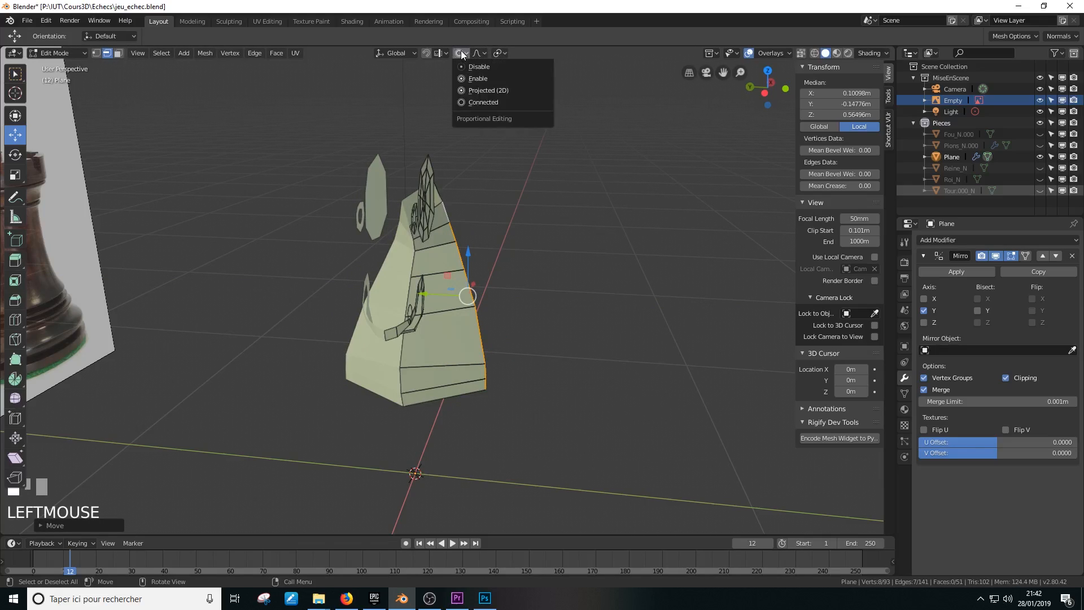
left_click(480, 67)
Examine the reshaped neck and the gap between the lips and the round cheek from several angles
middle_click_drag(478, 104, 464, 390)
middle_click_drag(513, 325, 523, 416)
middle_click_drag(501, 361, 525, 243)
scroll(508, 252, "up", 6)
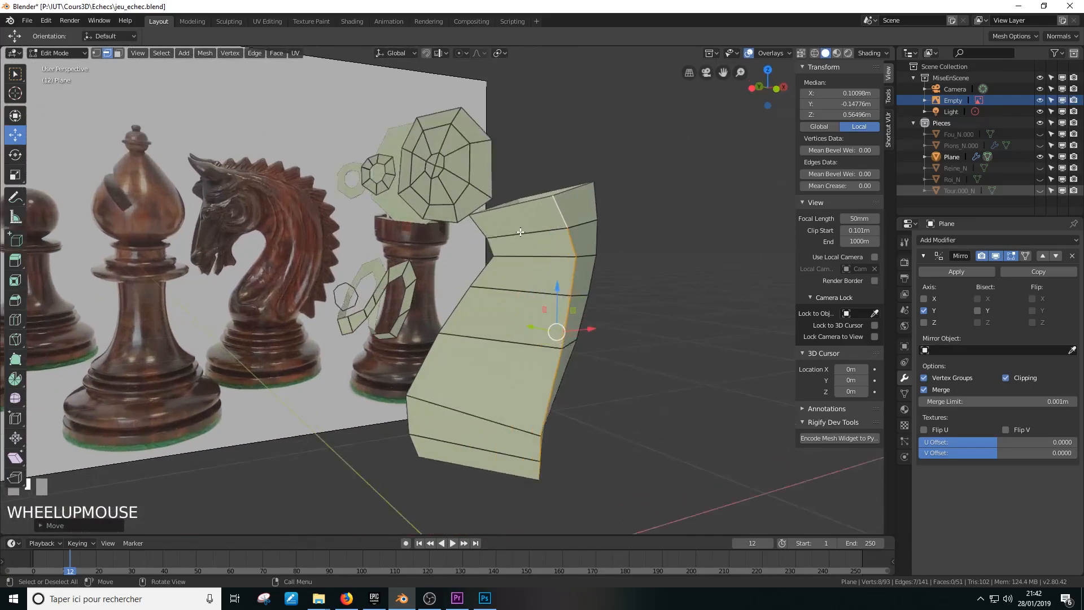
scroll(487, 272, "up", 2)
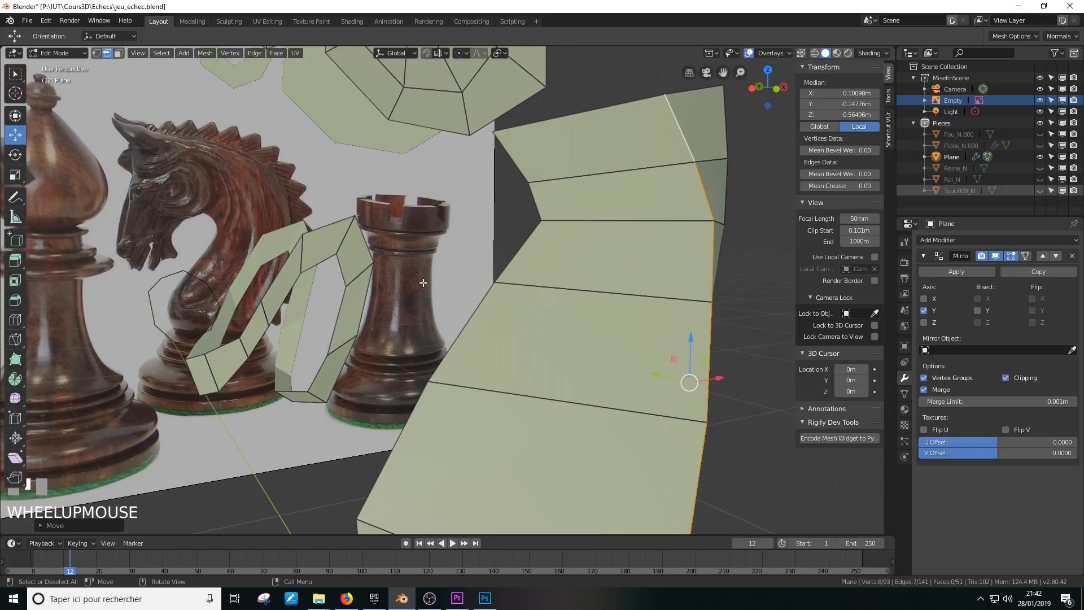
middle_click_drag(430, 280, 417, 279)
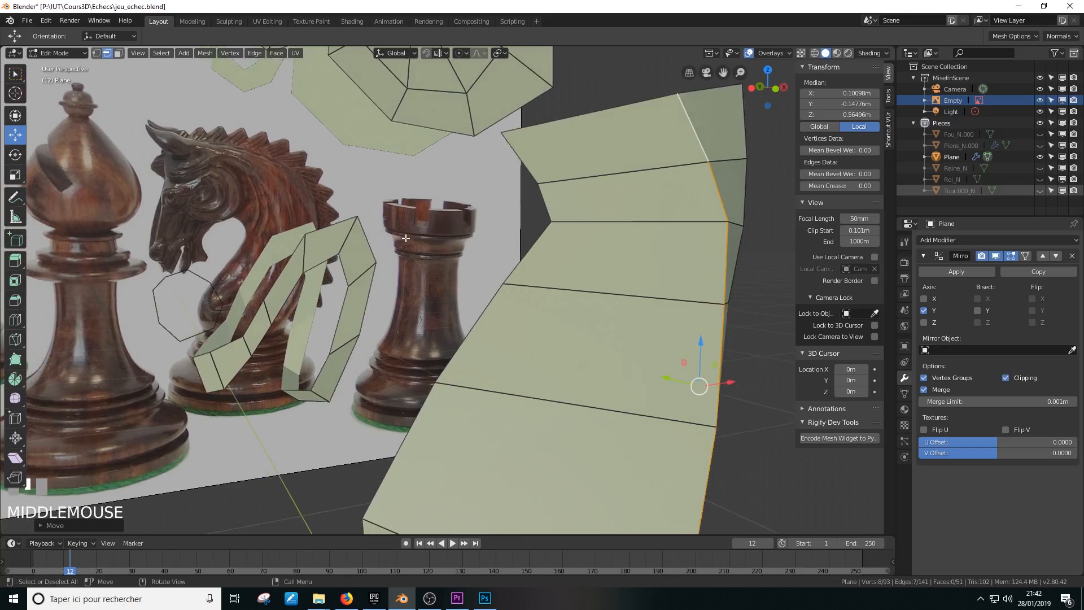
middle_click_drag(405, 238, 510, 174)
scroll(407, 240, "down", 2)
scroll(412, 254, "down", 3)
scroll(424, 267, "up", 1)
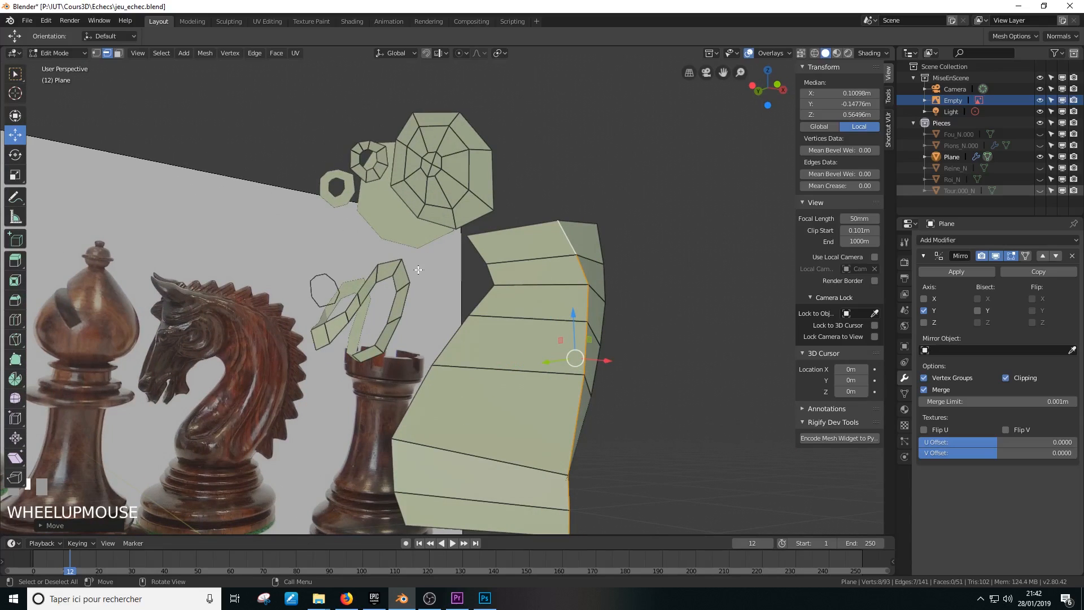
left_click(389, 264)
left_click(407, 275, "shift")
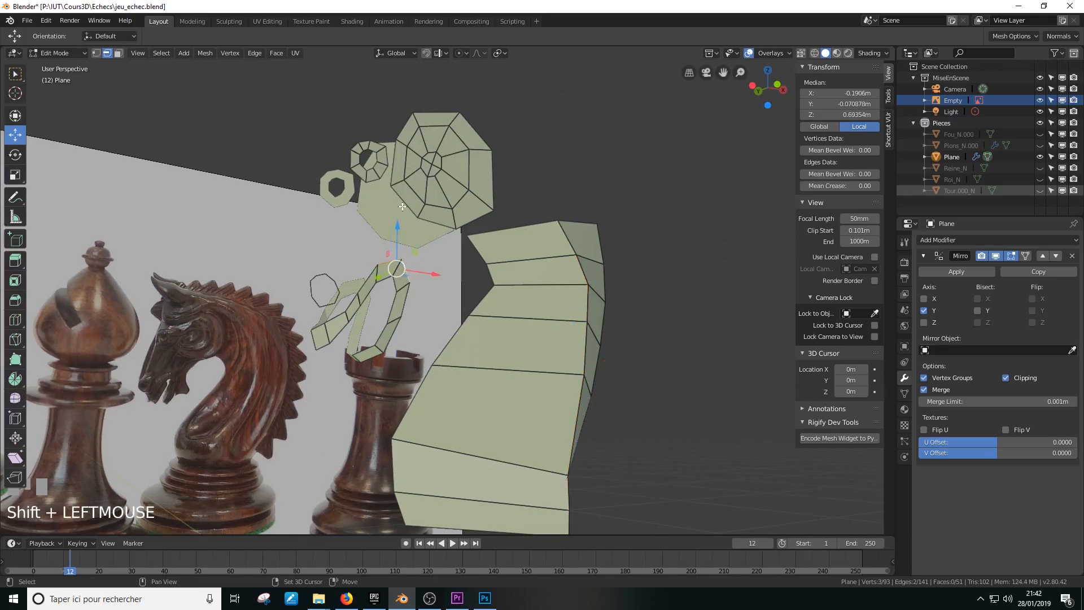
left_click(407, 201, "shift")
left_click(439, 228, "shift")
middle_click_drag(440, 228, 396, 262)
left_click(394, 262)
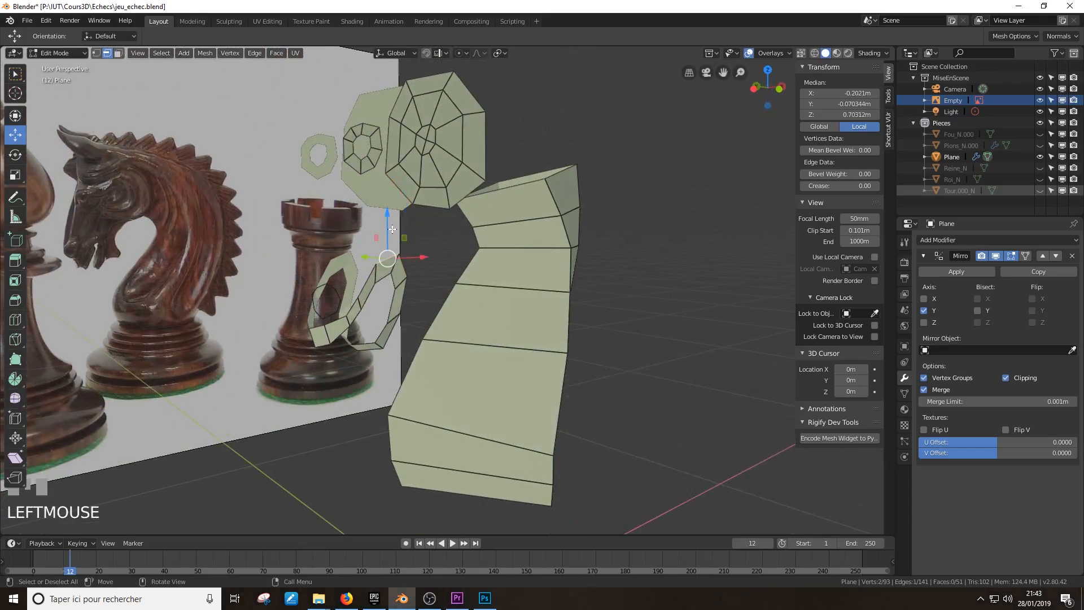
left_click(406, 190, "shift")
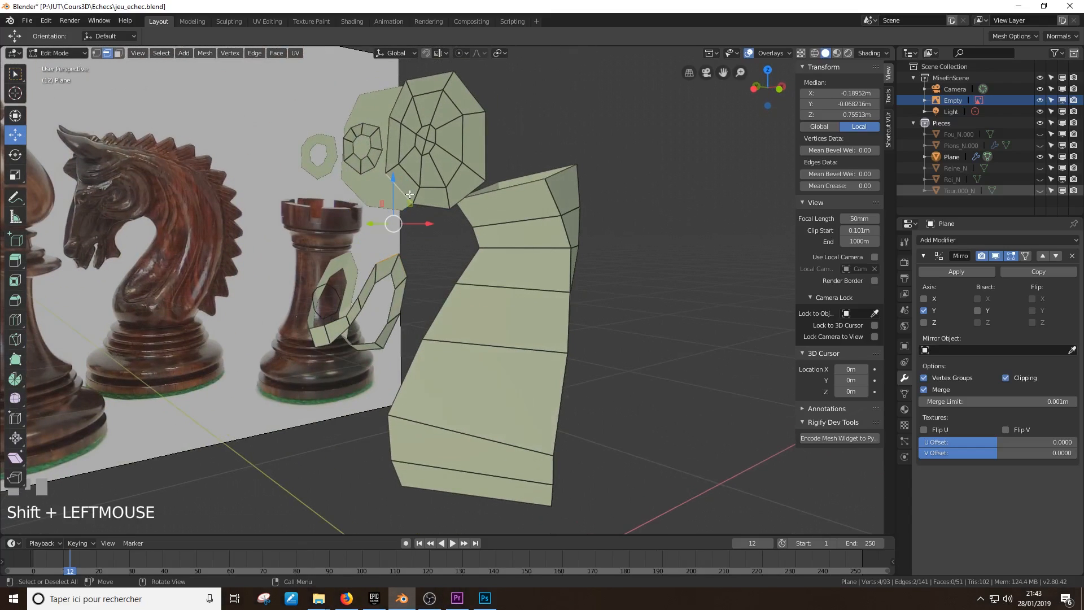
Select the two upper edges of the lips and the two facing lower cheek edges, and join them with Bridge Edge Loops
left_click(409, 264)
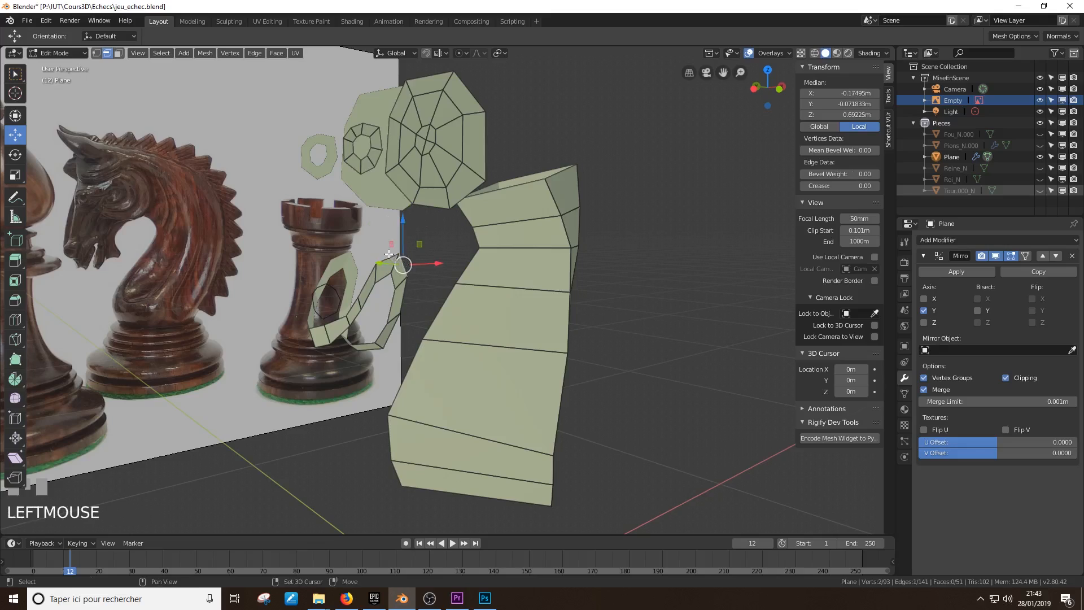
left_click(389, 255, "shift")
left_click(404, 188, "shift")
left_click(394, 183, "shift")
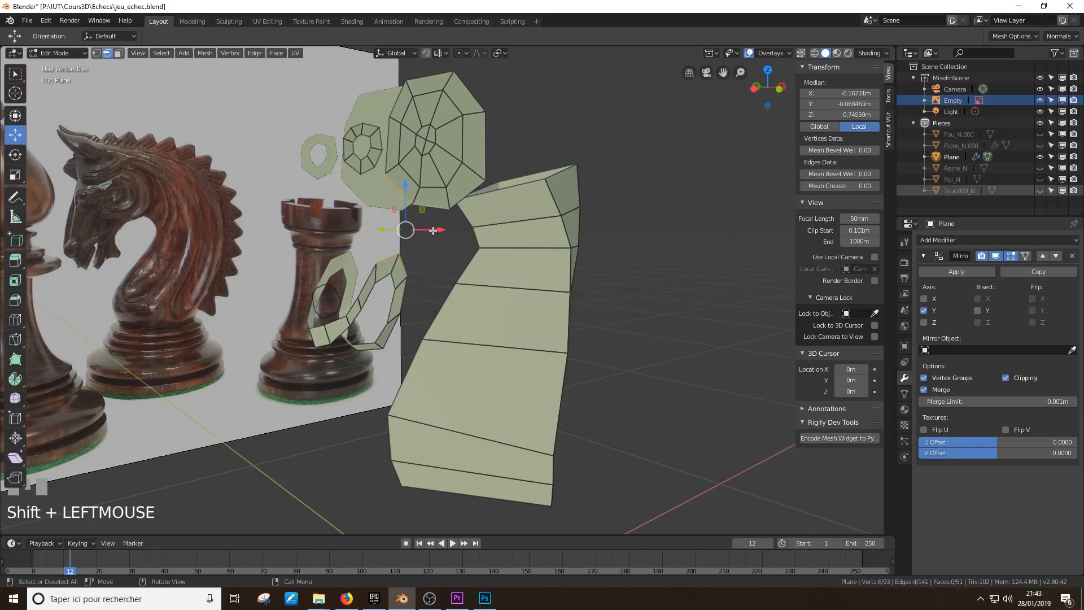
key("F3")
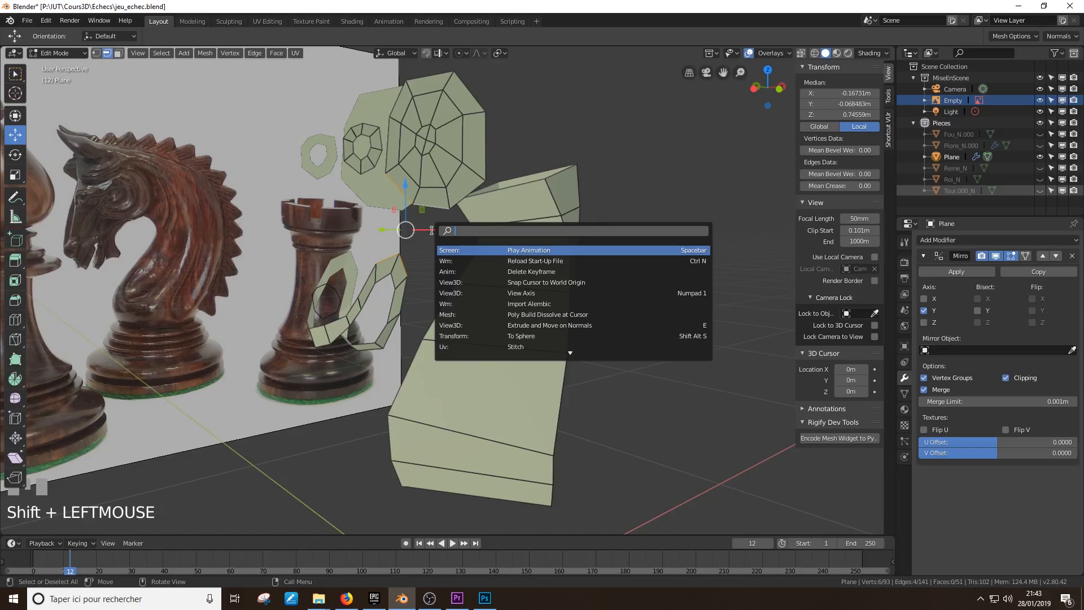
type("bridge")
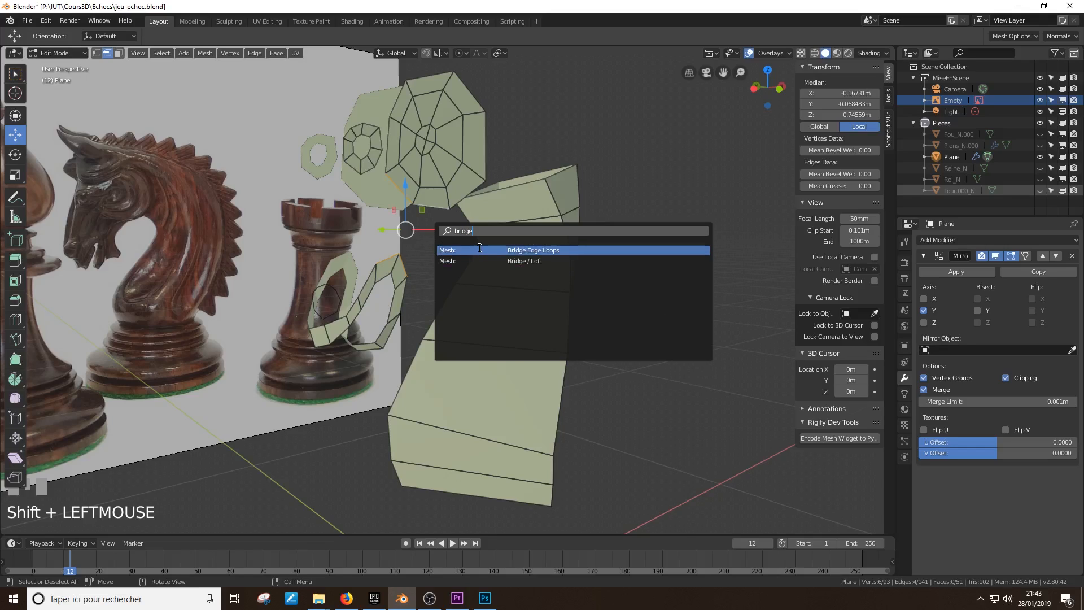
left_click(479, 250)
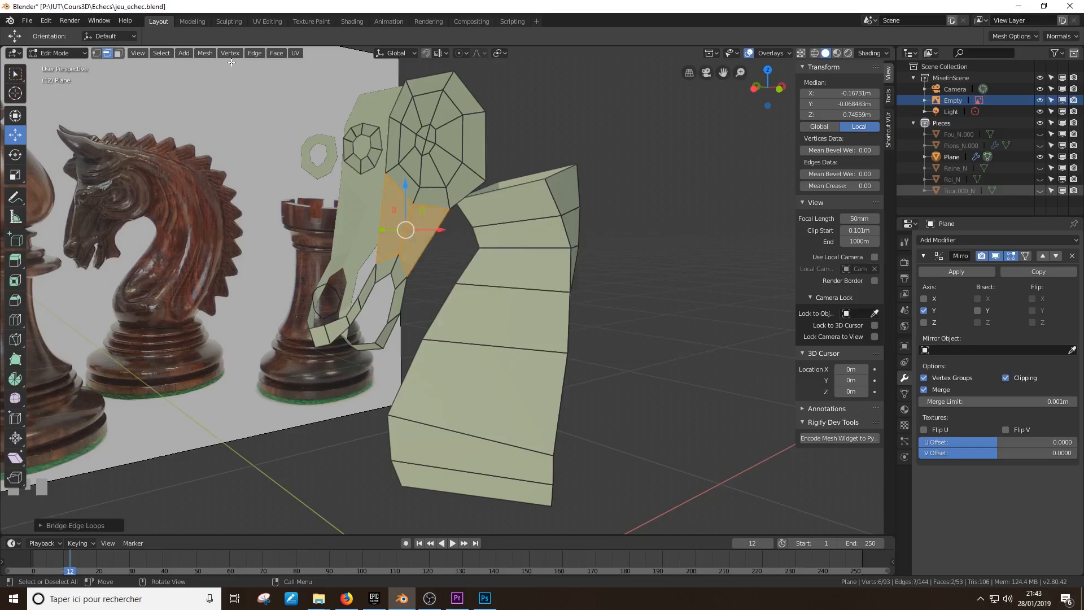
left_click(255, 53)
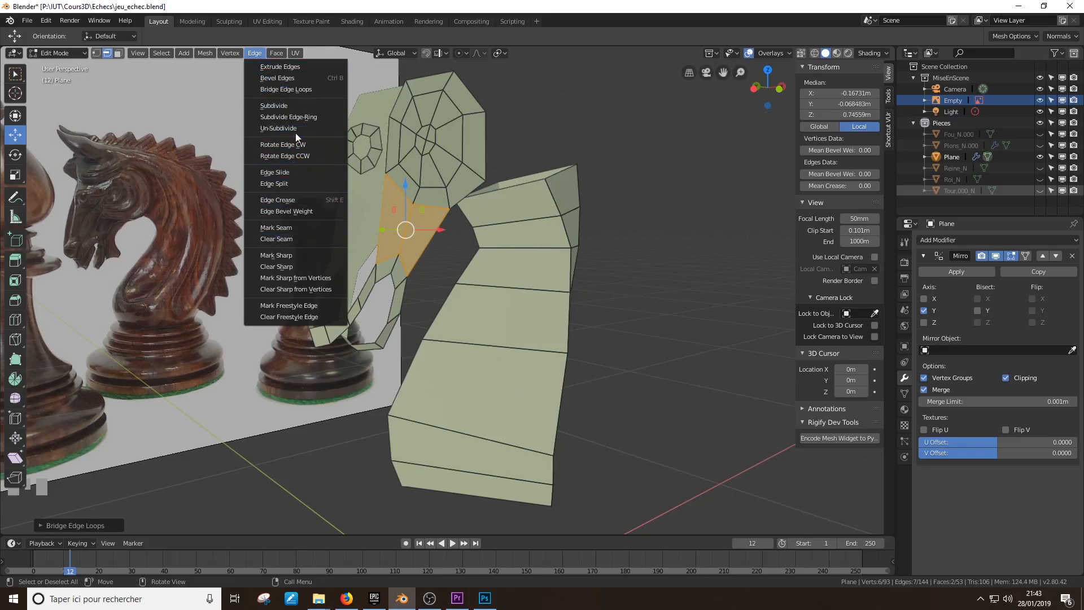
middle_click_drag(495, 302, 455, 278)
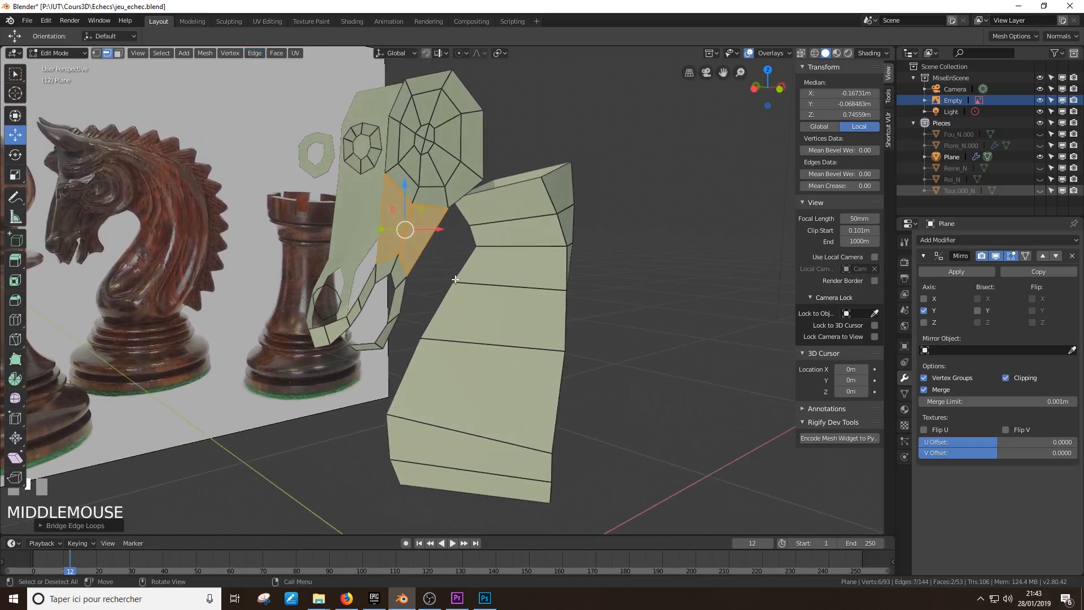
middle_click_drag(418, 237, 408, 147, "shift")
scroll(429, 236, "up", 2)
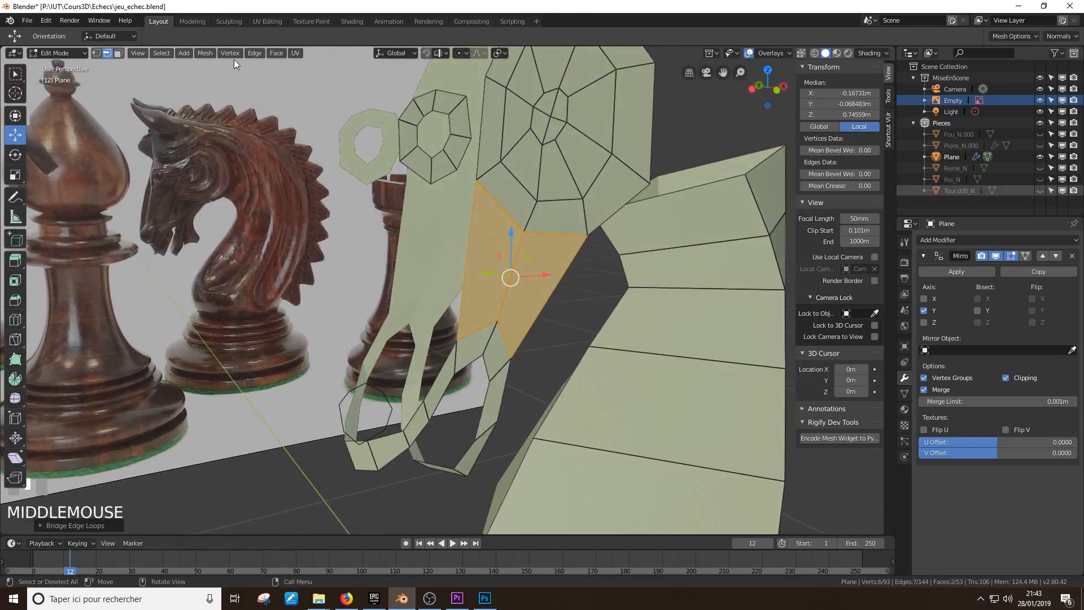
Shift the lower inner edge of the small eye ring slightly along Y toward the mirror plane
left_click(109, 52)
left_click(416, 168)
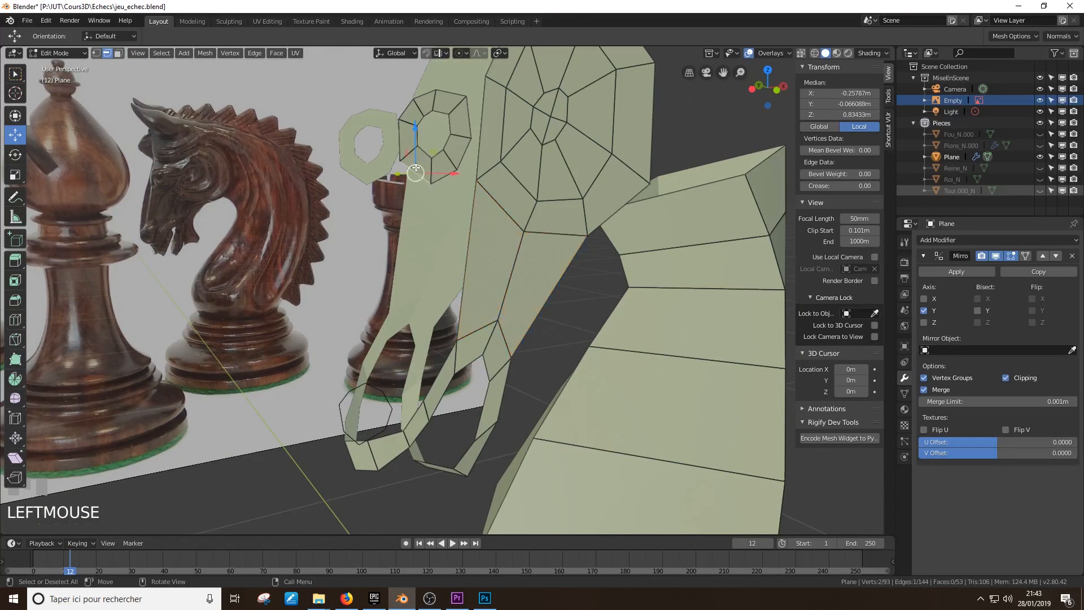
middle_click_drag(416, 168, 478, 177)
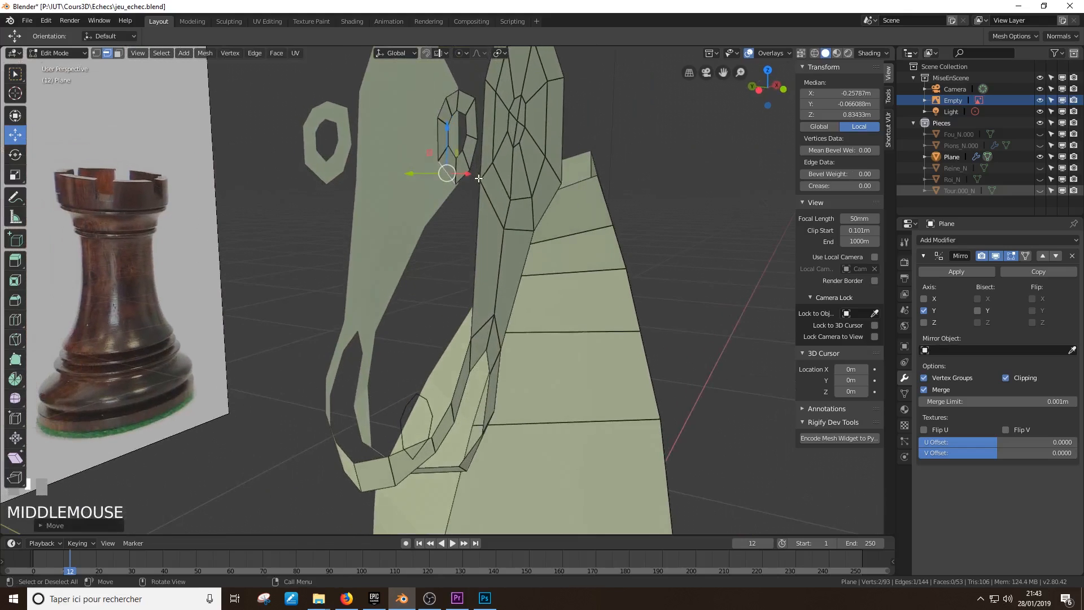
left_click(466, 178, "shift")
middle_click_drag(275, 151, 256, 146)
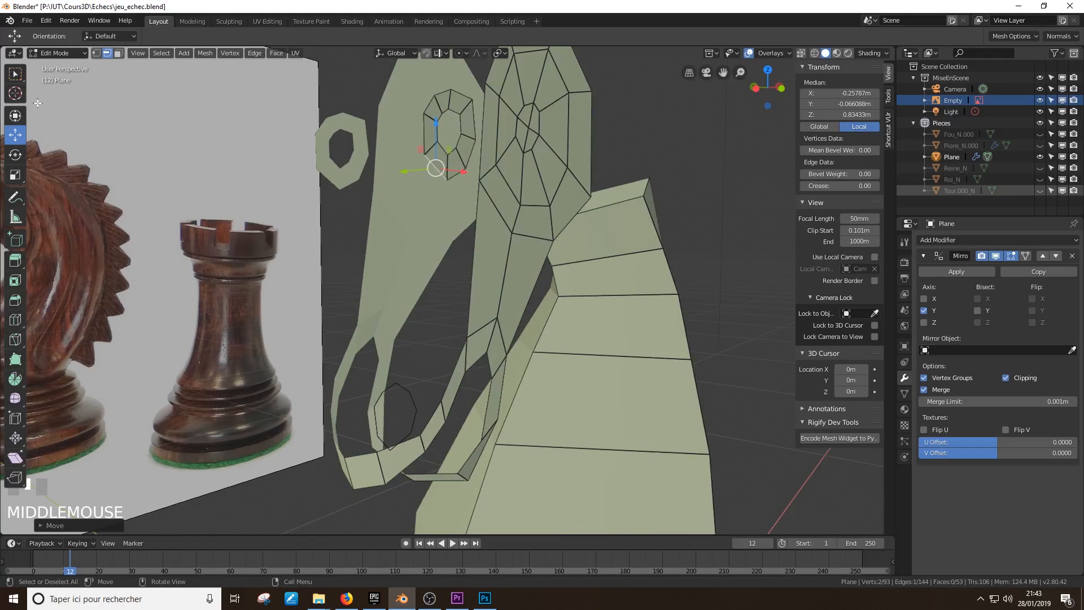
left_click(15, 73)
left_click(450, 197, "shift")
mouse_move(450, 198)
middle_mouse_down()
mouse_move(481, 186)
mouse_move(457, 188)
middle_mouse_up()
left_click(15, 135)
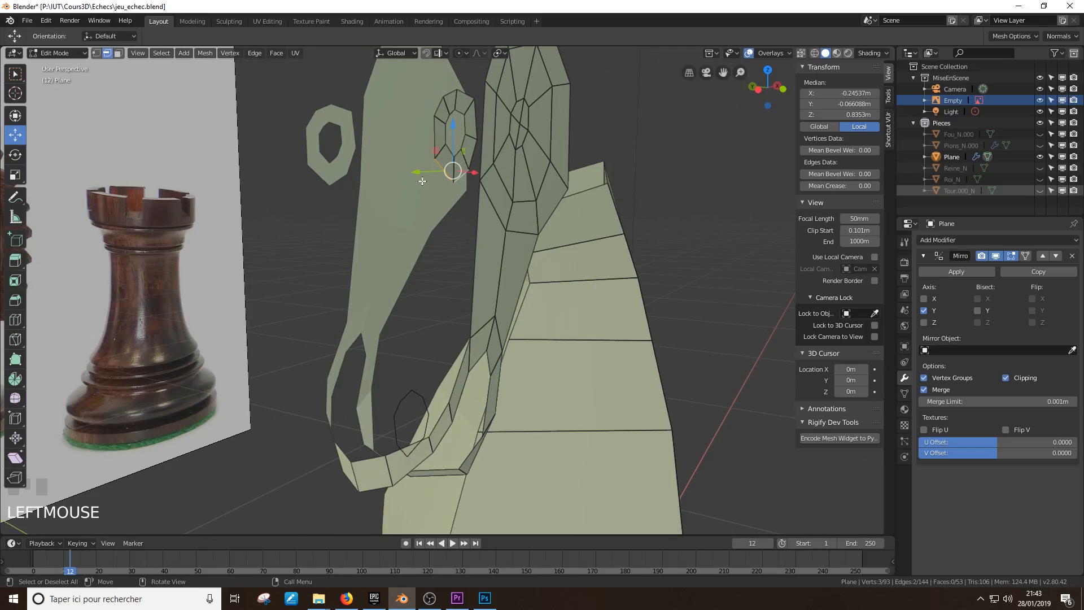
middle_click_drag(422, 181, 451, 150)
left_click(457, 145)
left_click_drag(440, 147, 434, 149)
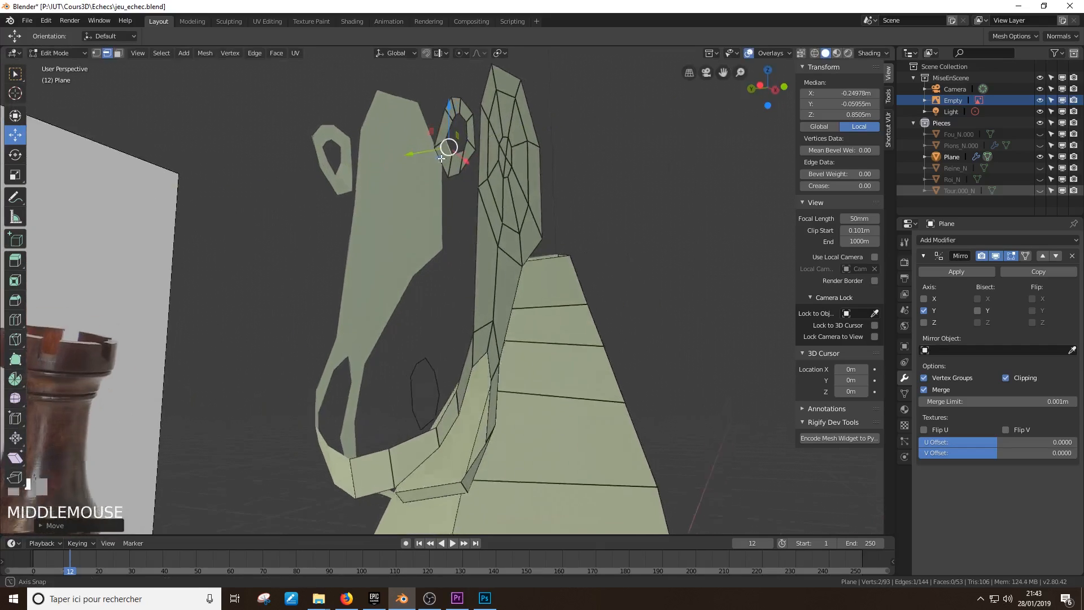
Extrude the rear edge of the lower jaw inward until it meets the mirror plane at Y 0
middle_click_drag(434, 149, 5, 107)
left_click(96, 53)
middle_click_drag(361, 163, 429, 219)
scroll(395, 175, "down", 2)
middle_click_drag(407, 327, 417, 284)
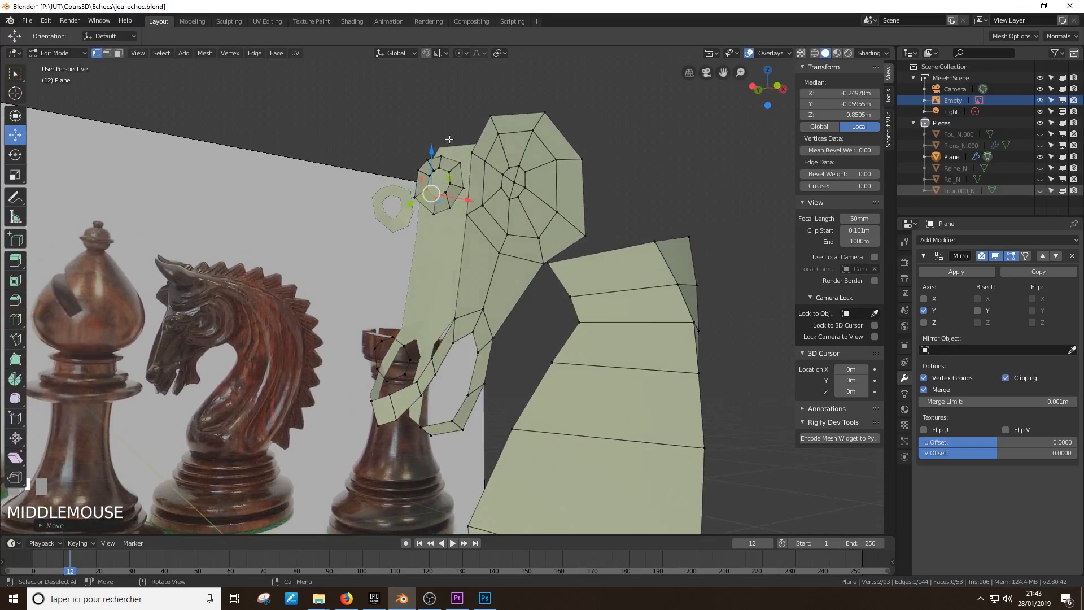
middle_click_drag(382, 384, 292, 196)
scroll(400, 350, "down", 2)
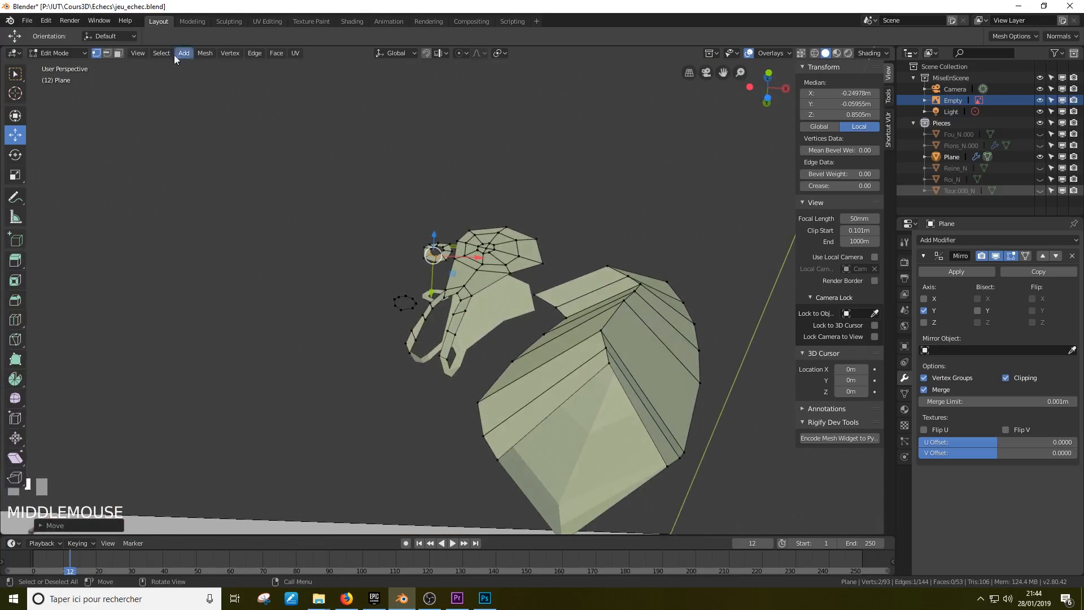
left_click(106, 53)
middle_click_drag(389, 308, 483, 328)
left_click(454, 319)
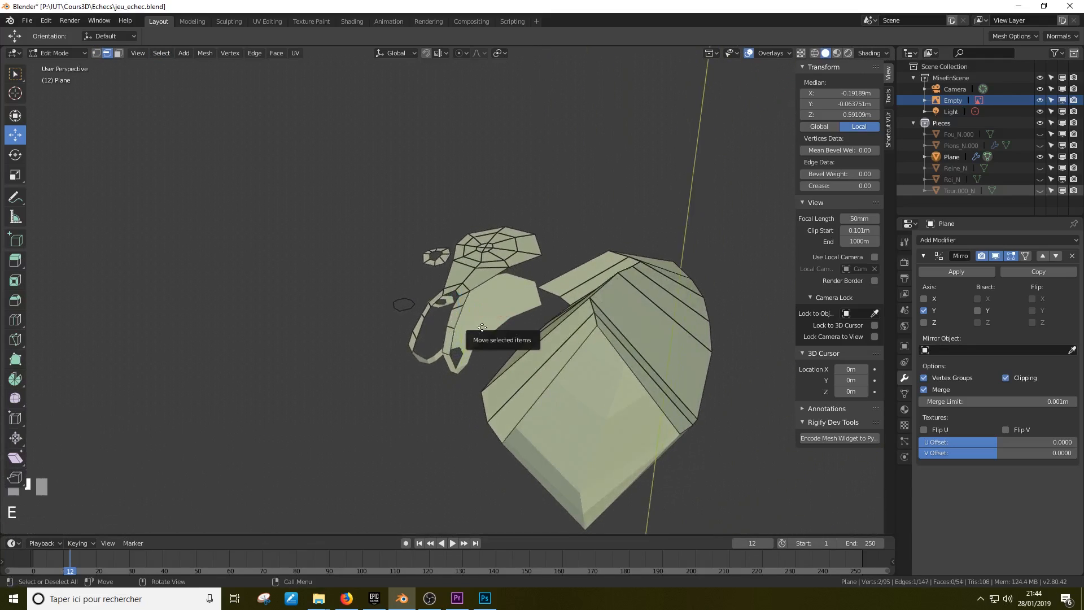
key("e")
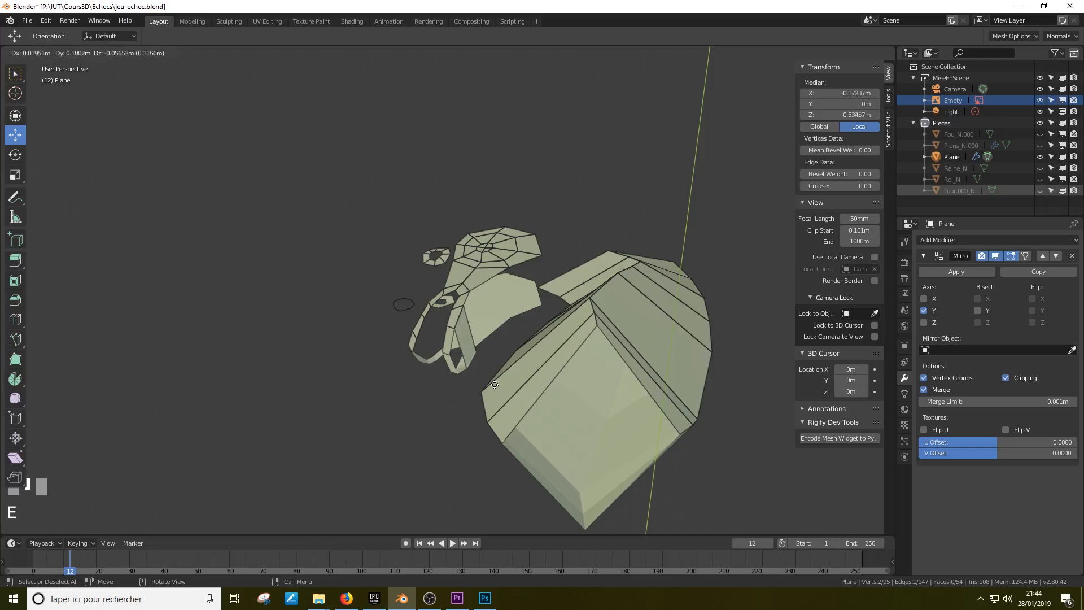
left_click(490, 379)
Raise the lower jaw's extruded edge about 0.06 m along Z
middle_click_drag(490, 379, 612, 346)
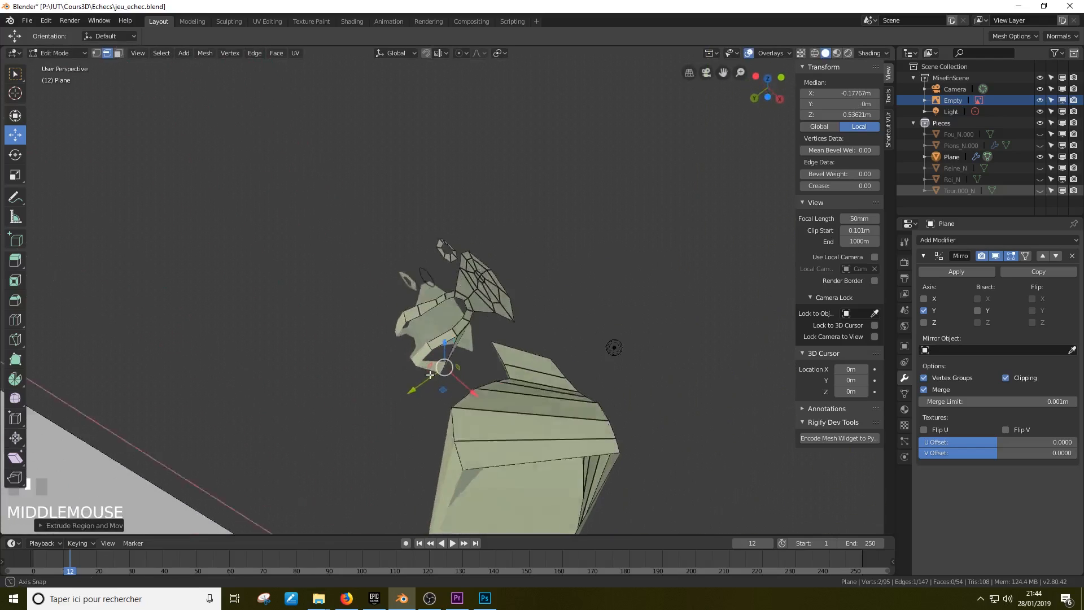
scroll(726, 235, "up", 5)
middle_click_drag(474, 408, 435, 456)
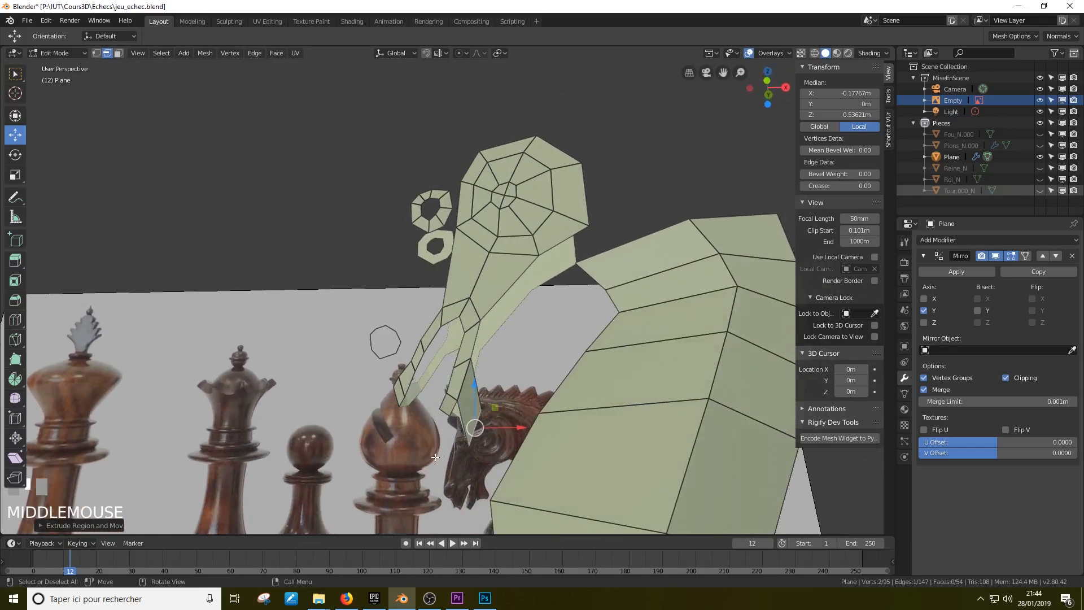
left_click_drag(490, 412, 491, 367)
Merge the extruded face's loose front vertex with the adjacent lower-jaw tip vertex, using At Last
middle_click_drag(492, 367, 140, 14)
scroll(471, 335, "up", 2)
left_click(97, 53)
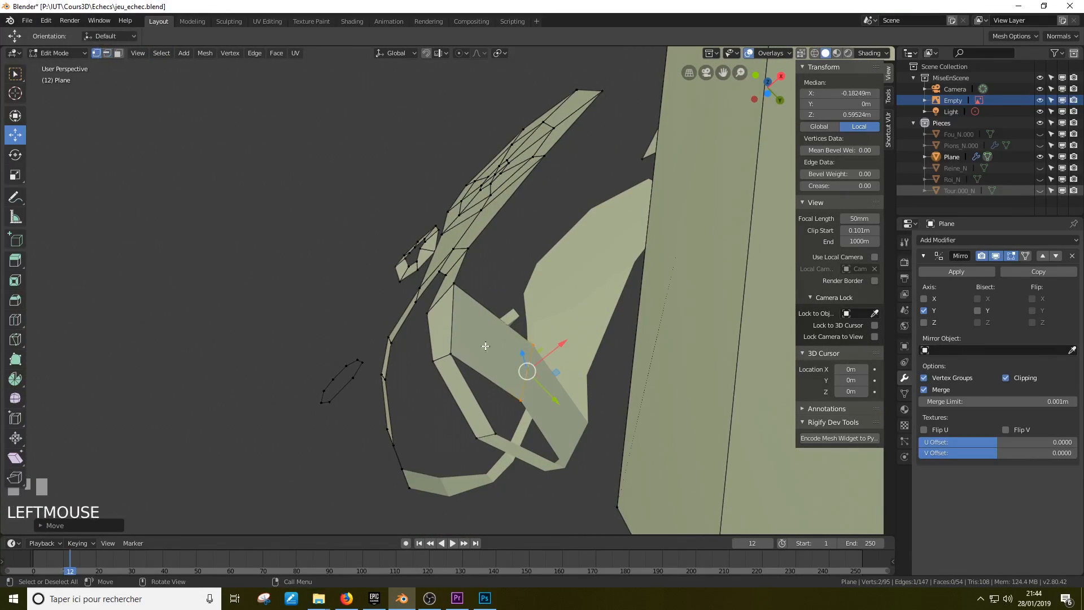
left_click(511, 399)
left_click(508, 419, "shift")
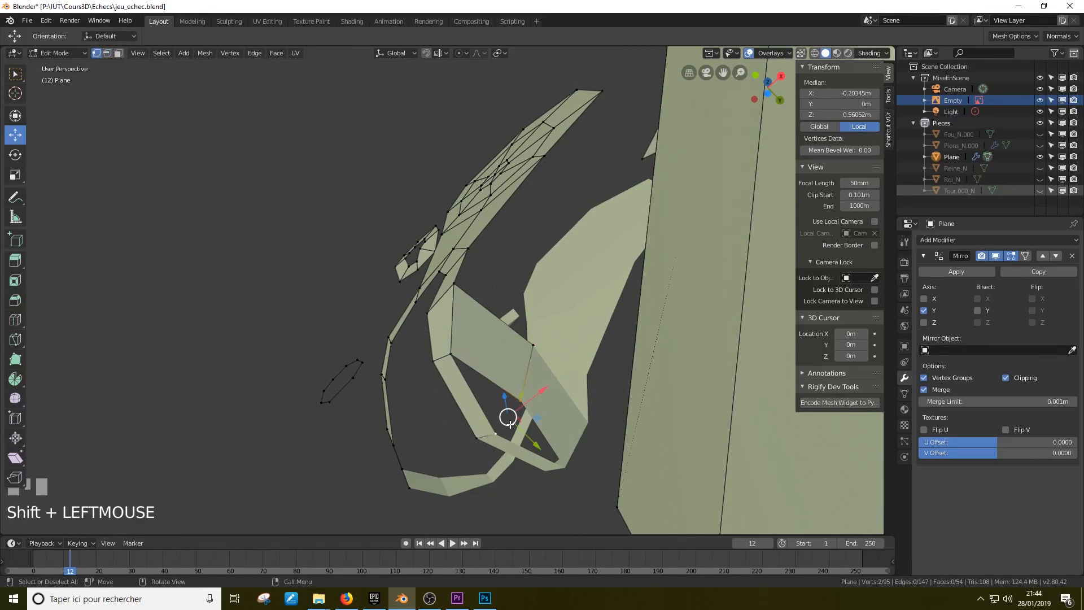
key("alt+m")
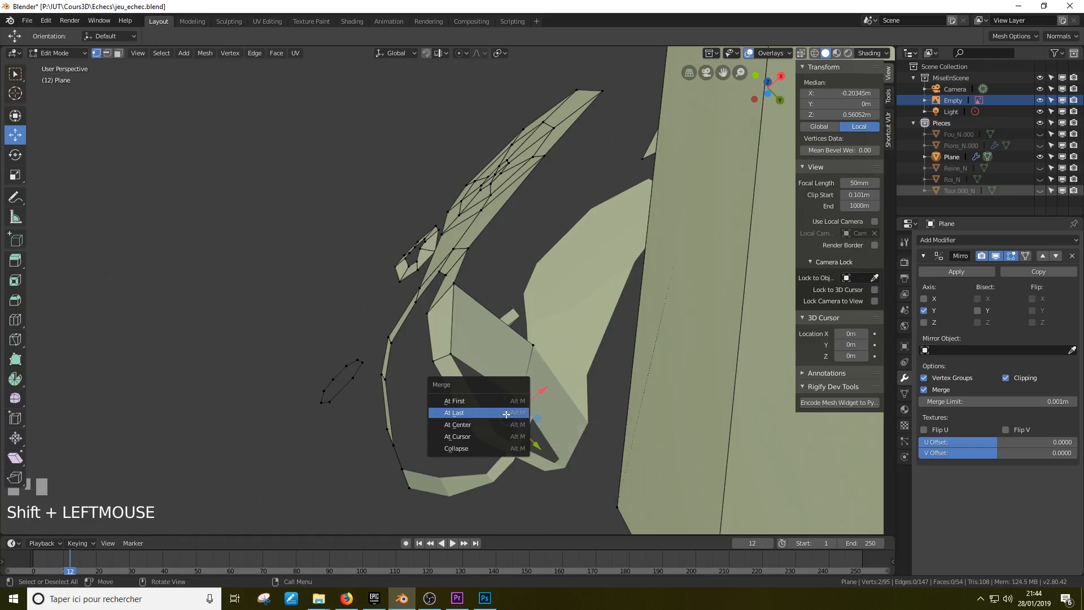
left_click(506, 414)
Extrude the long underside edge between cheek and lower jaw to the mirror plane and adjust its position along X
middle_click_drag(531, 399, 419, 347)
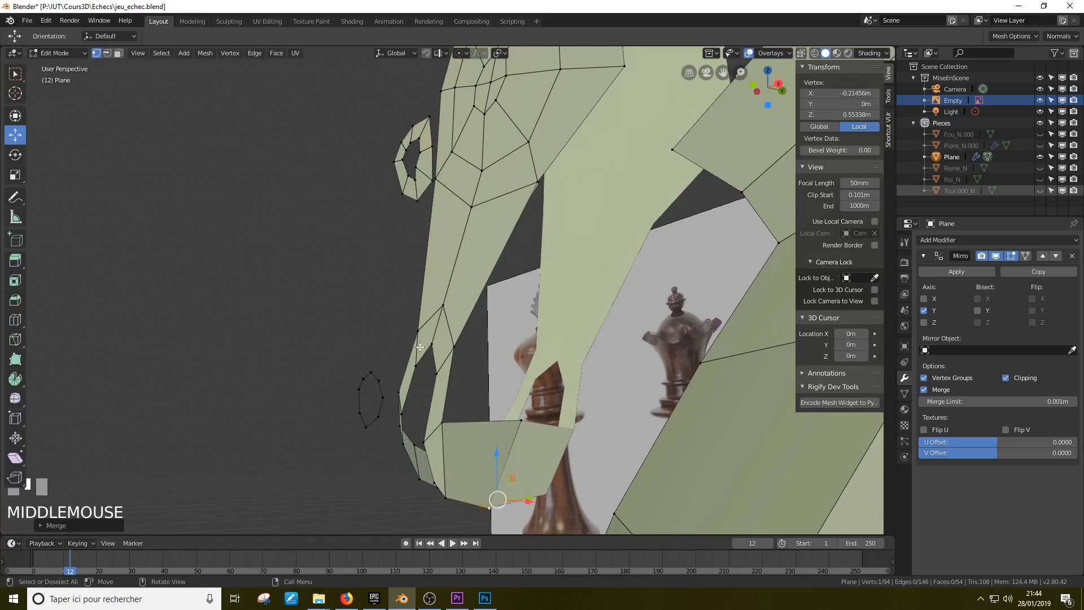
left_click(489, 506)
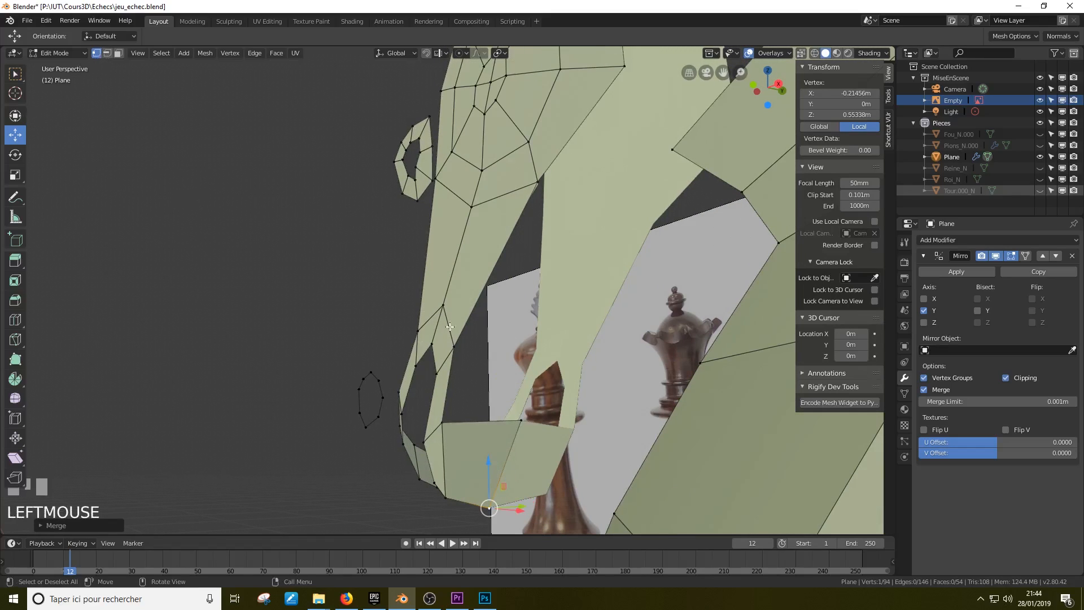
middle_click_drag(460, 345, 339, 202)
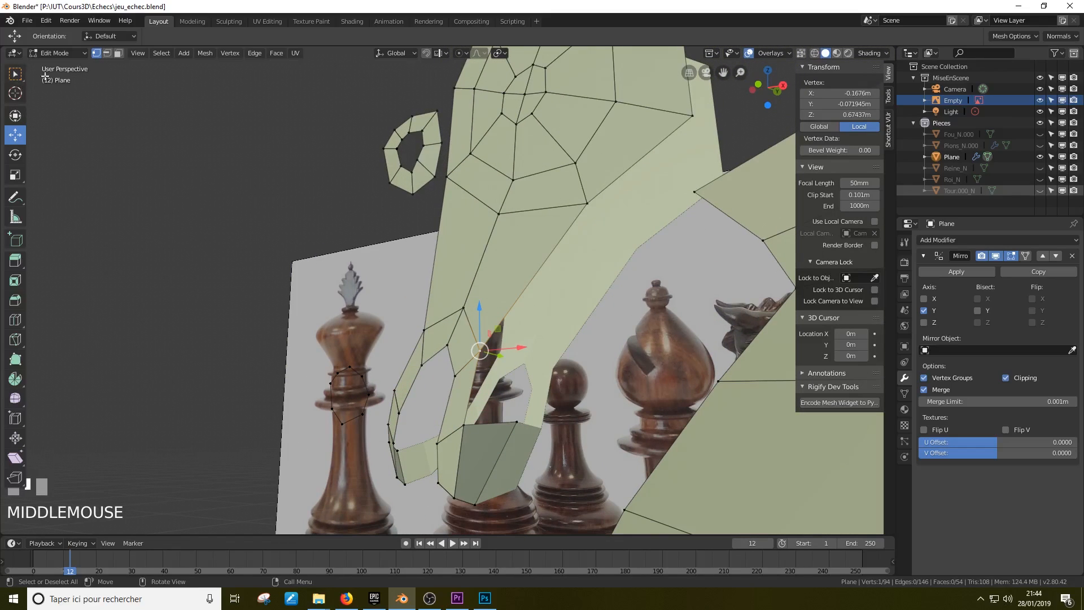
left_click(108, 53)
left_click(534, 264)
middle_click_drag(533, 264, 443, 315)
key("e")
right_click(650, 333)
left_click_drag(474, 325, 441, 321)
middle_click_drag(440, 322, 372, 347)
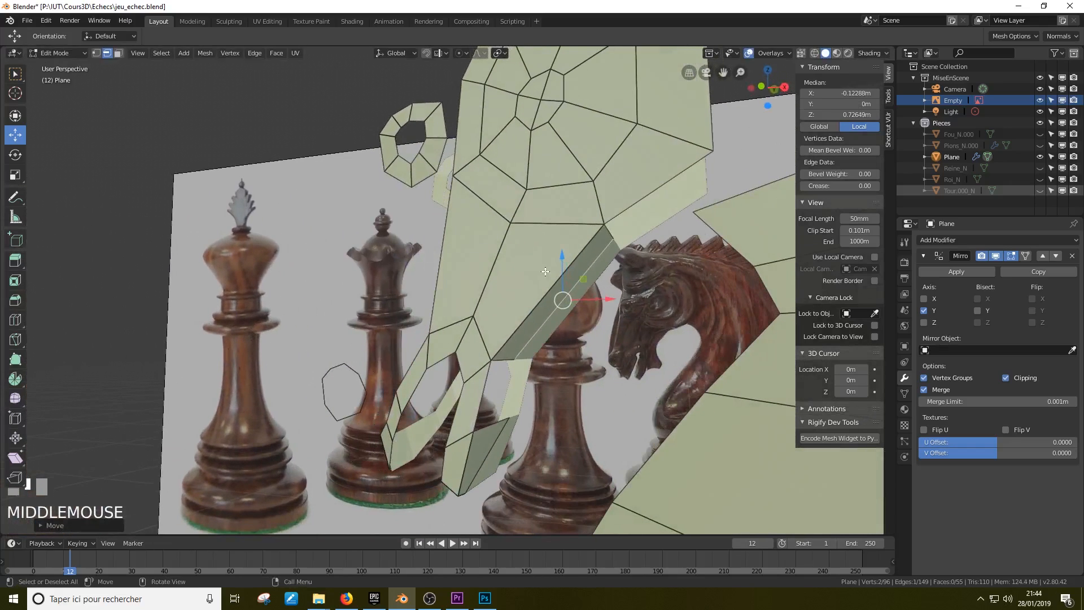
left_click_drag(609, 298, 620, 317)
Fill a face between the front edge of the new cheek underside and the rear edge of the lower-jaw underside
middle_click_drag(621, 316, 576, 271)
left_click(502, 362)
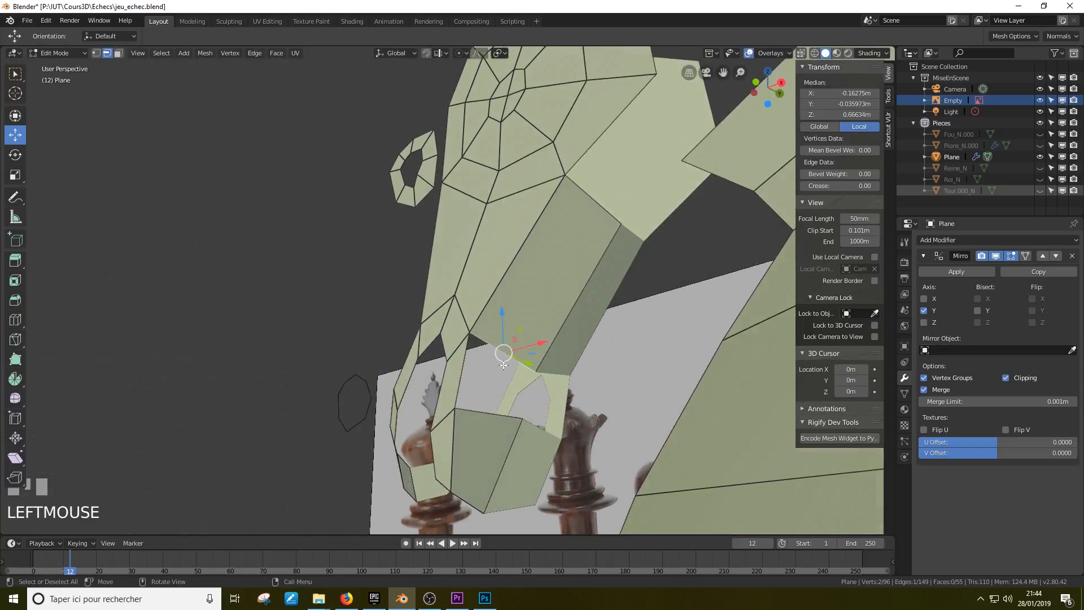
left_click(487, 412, "shift")
key("f")
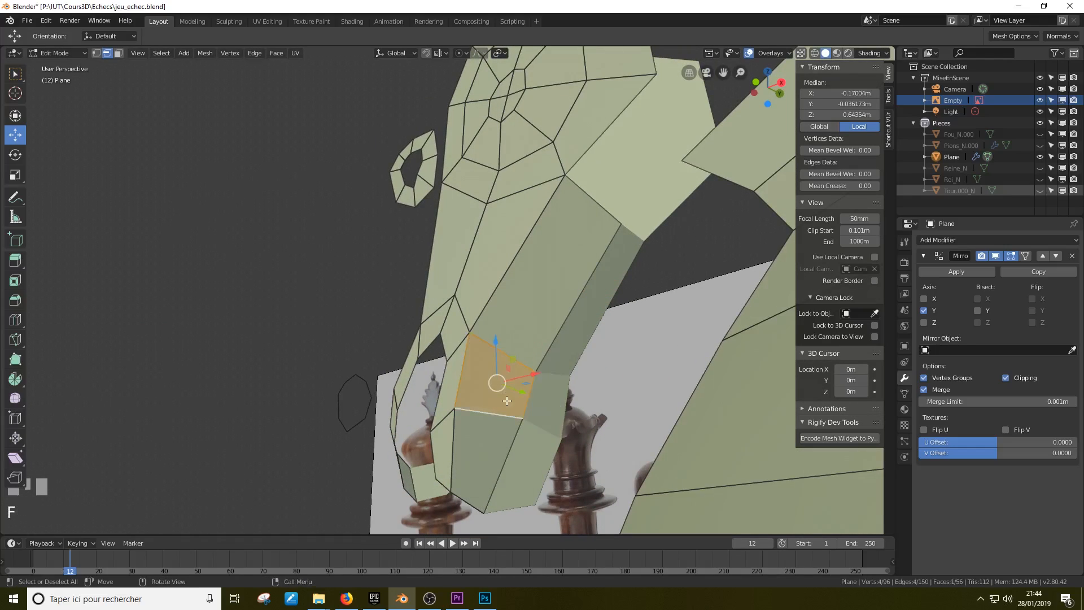
Rotate the nostril edge loop about 30° in top view and move it about 0.025 m along Y toward the mirror plane
middle_click_drag(487, 413, 662, 306)
scroll(534, 416, "down", 2)
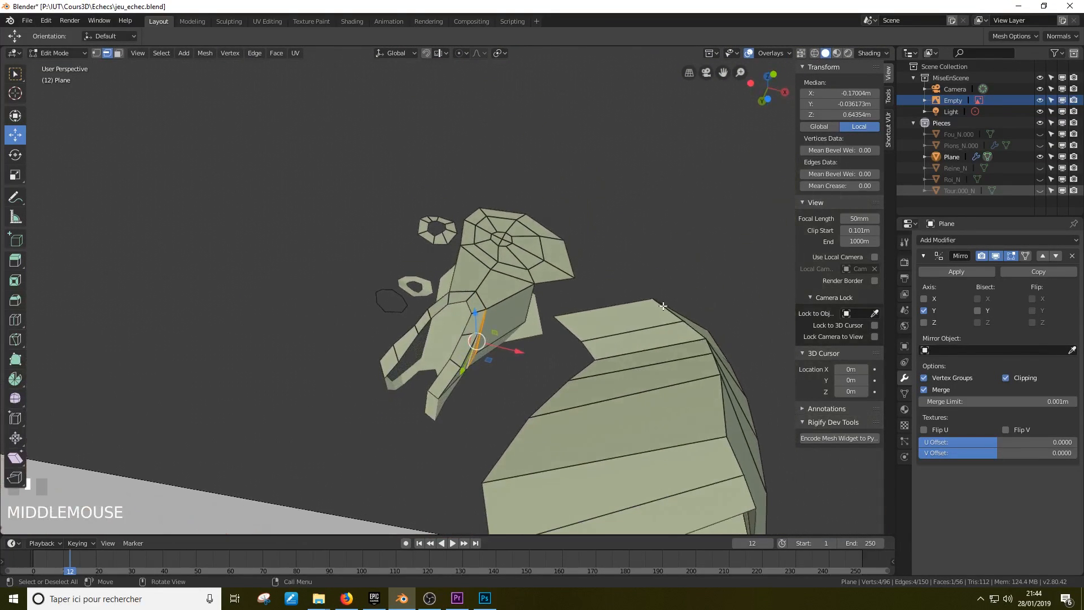
middle_click_drag(572, 292, 480, 326)
scroll(469, 300, "up", 2)
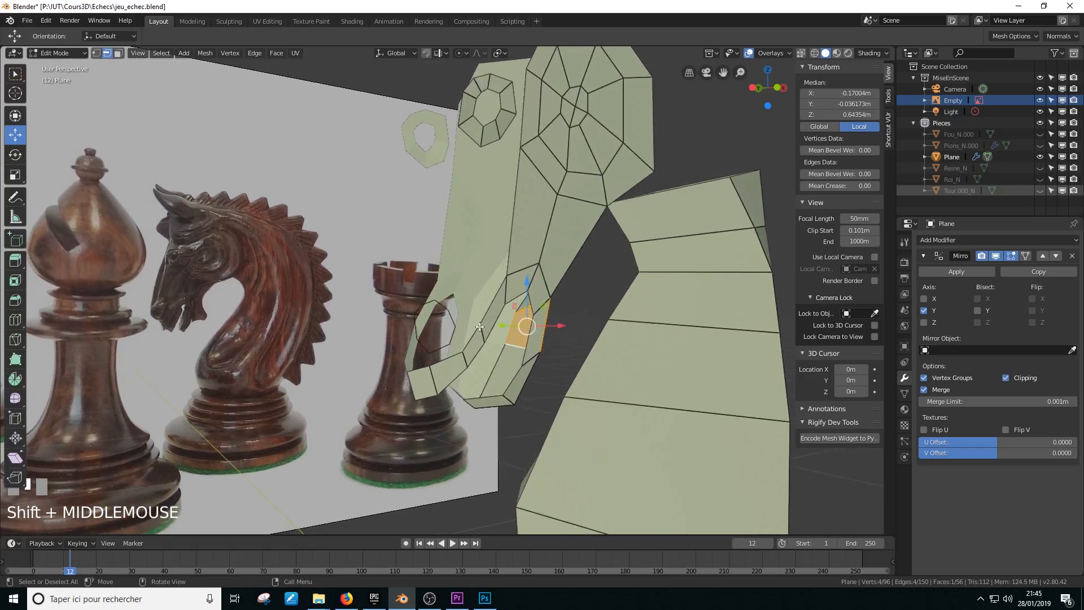
scroll(454, 369, "up", 2)
left_click(463, 375, "alt")
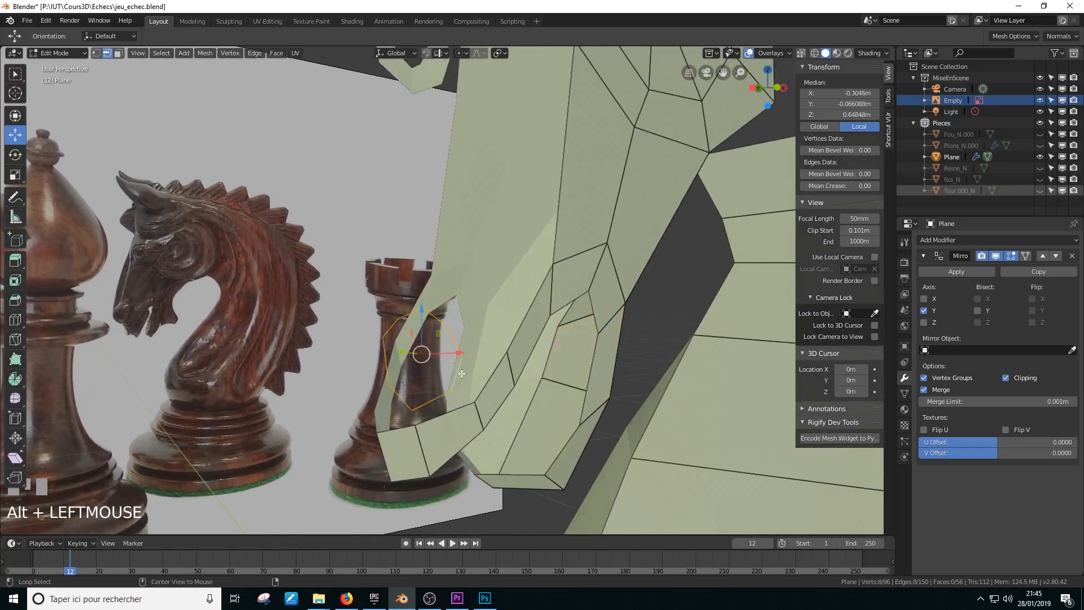
middle_click_drag(463, 375, 601, 383)
key("KP_7")
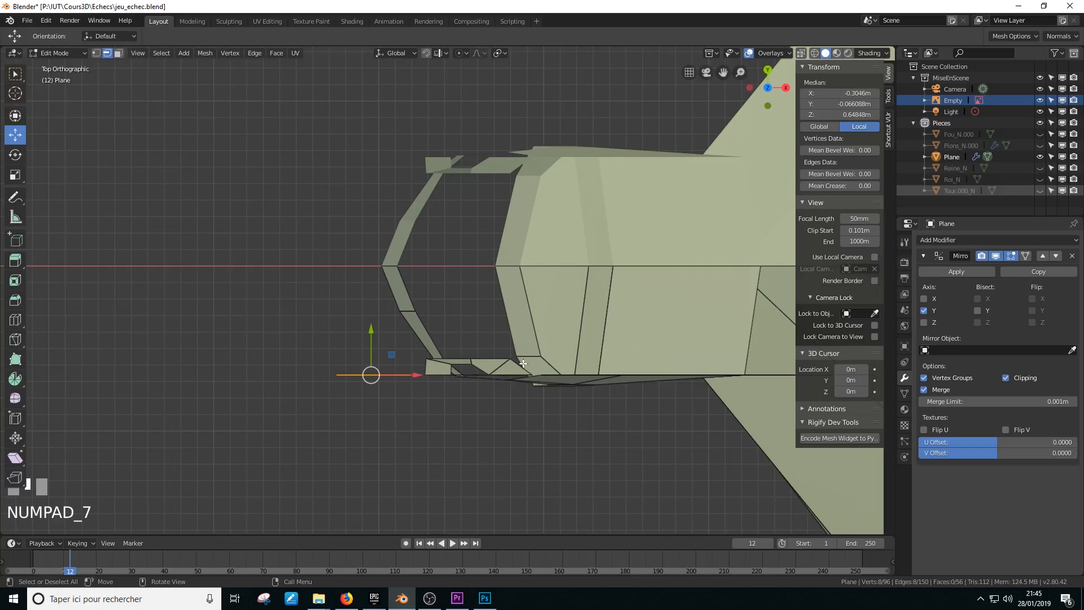
key("r")
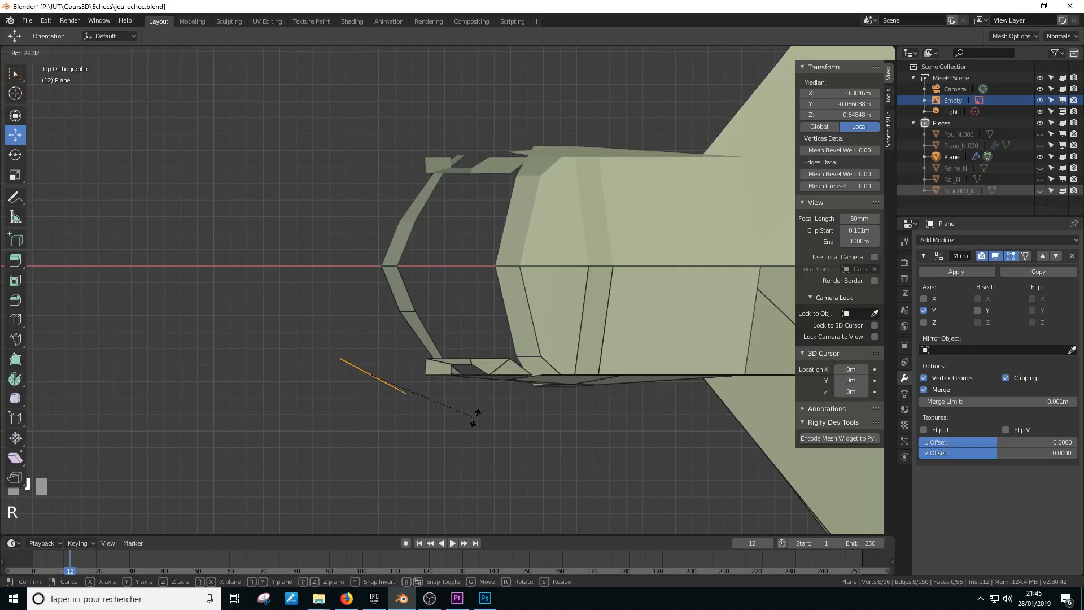
left_click(468, 422)
left_click_drag(372, 333, 392, 292)
In front view, lower the two upper-left vertices of the nostril loop to follow the reference photo
middle_click_drag(408, 312, 444, 178)
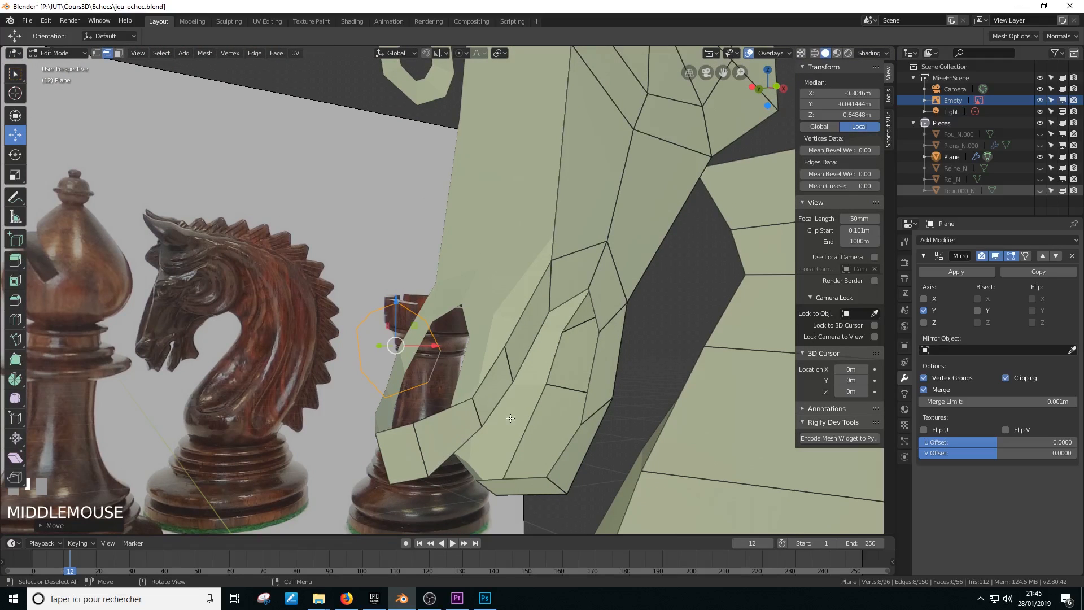
key("KP_3")
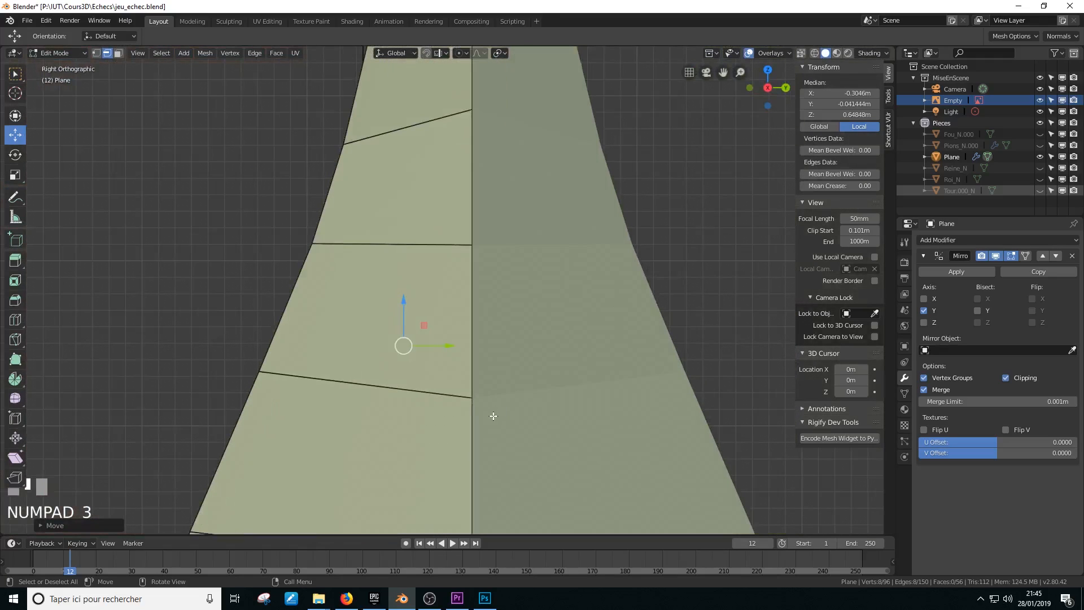
key("KP_1")
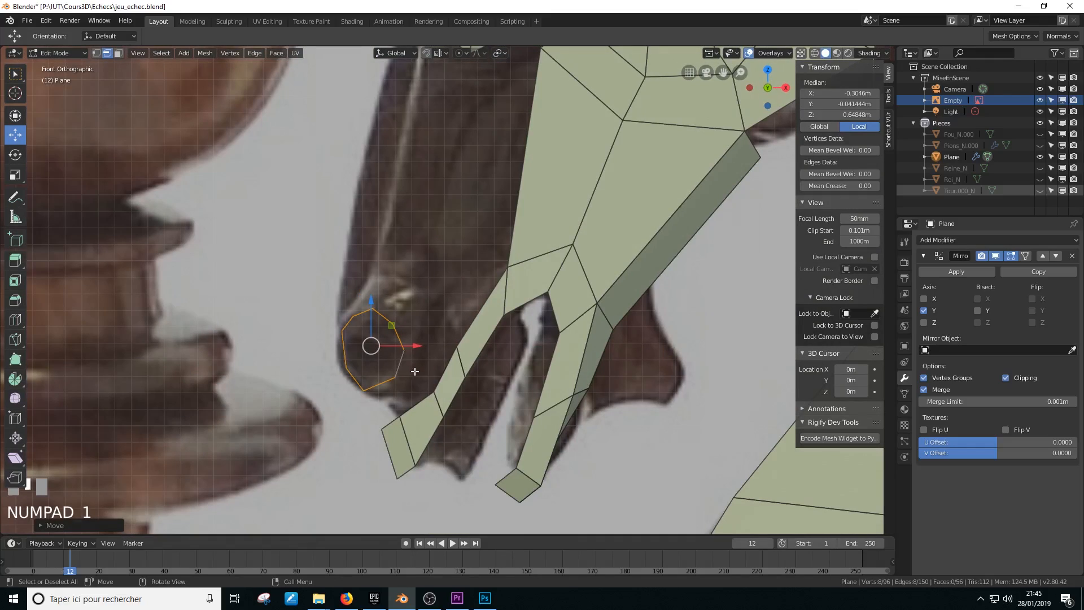
left_click(97, 53)
left_click(343, 330)
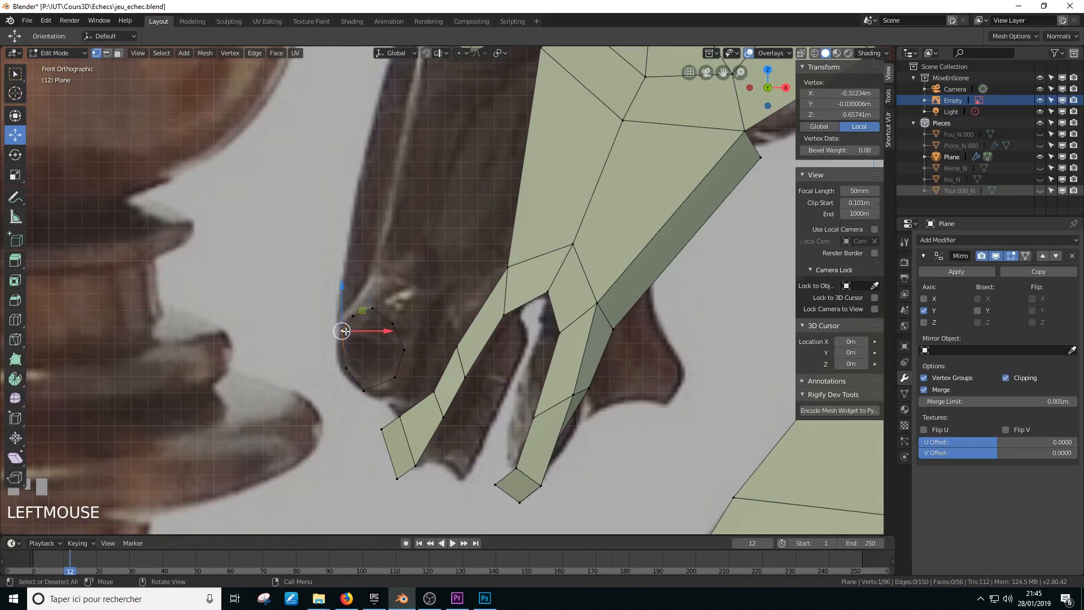
key("g")
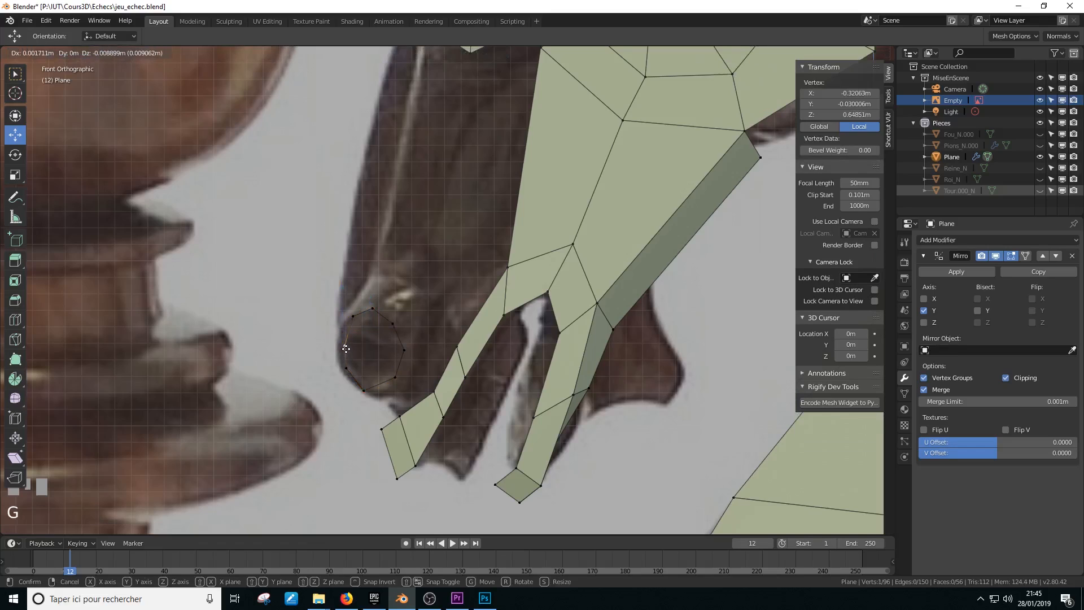
left_click(343, 348)
left_click(354, 319)
key("g")
left_click(356, 336)
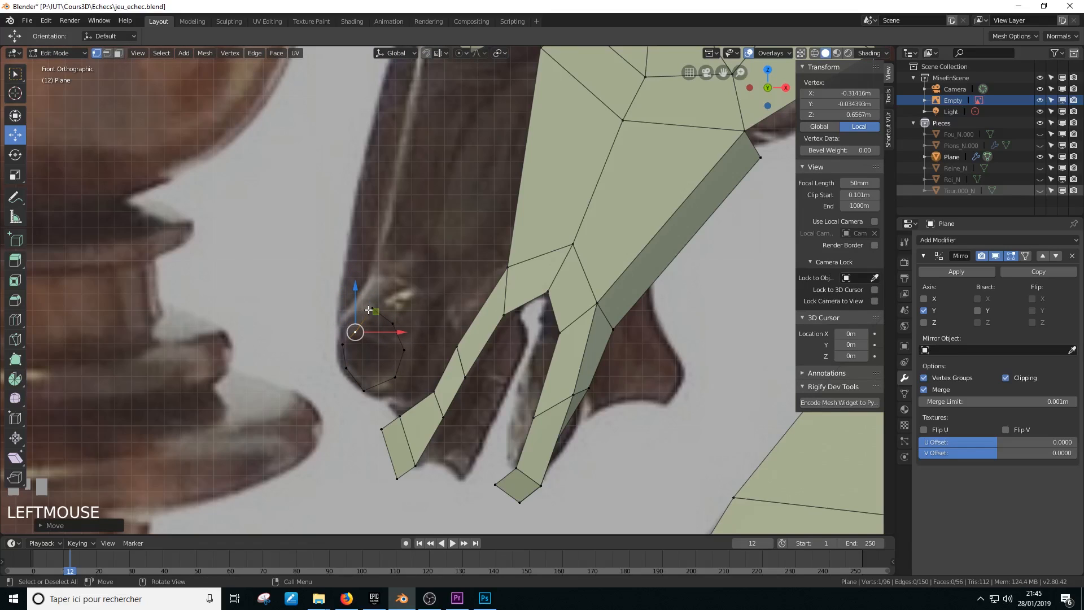
Reposition the nostril loop's lower-right, upper-right, top and right vertices to form a smaller opening matching the reference
left_click(396, 377)
key("g")
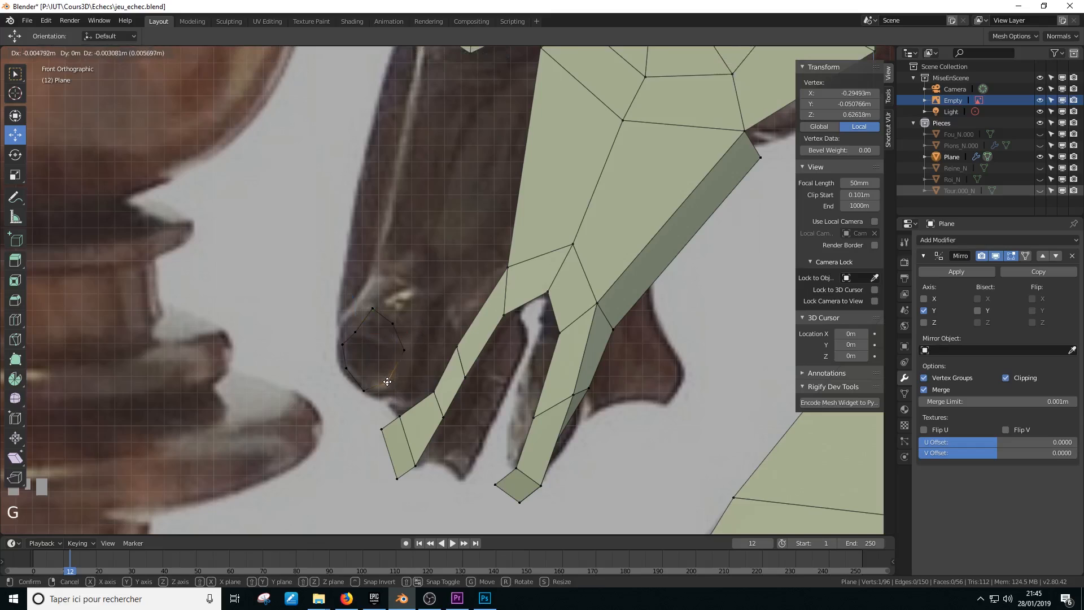
left_click(388, 382)
left_click(393, 324)
key("g")
left_click(389, 337)
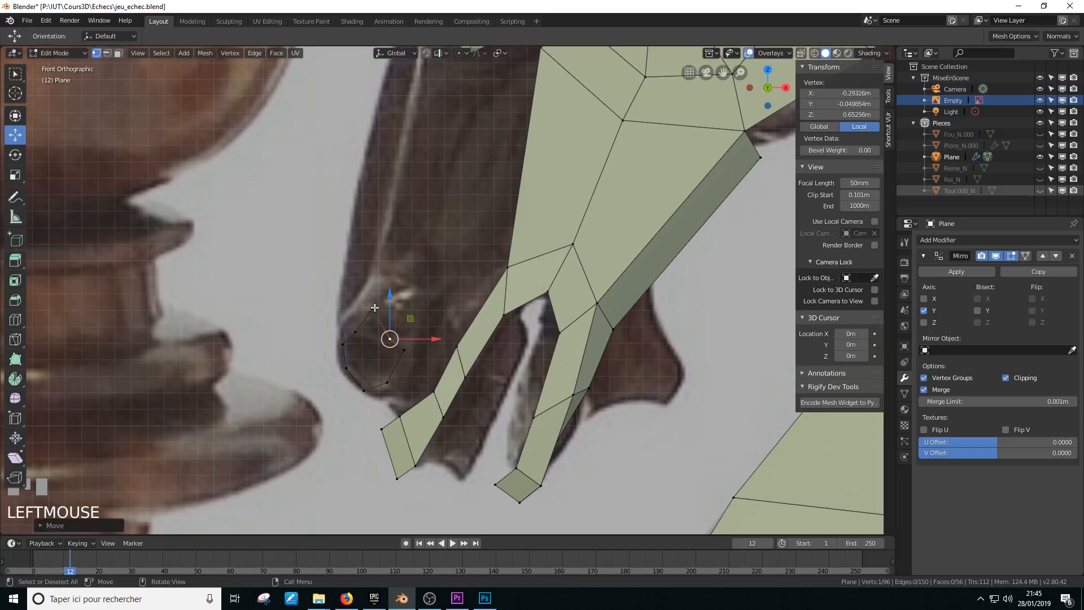
left_click(374, 310)
key("g")
left_click(372, 332)
left_click(405, 352)
key("g")
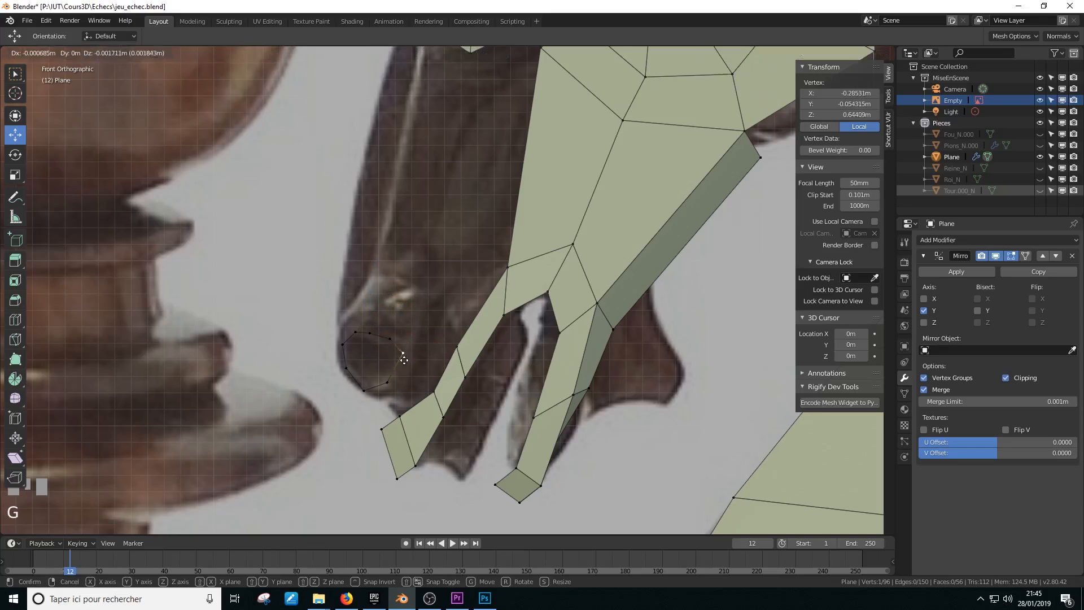
left_click(397, 367)
Extrude the nostril edge loop in place and scale it up to about 1.4 to form a surrounding ring of faces
left_click(379, 386, "alt")
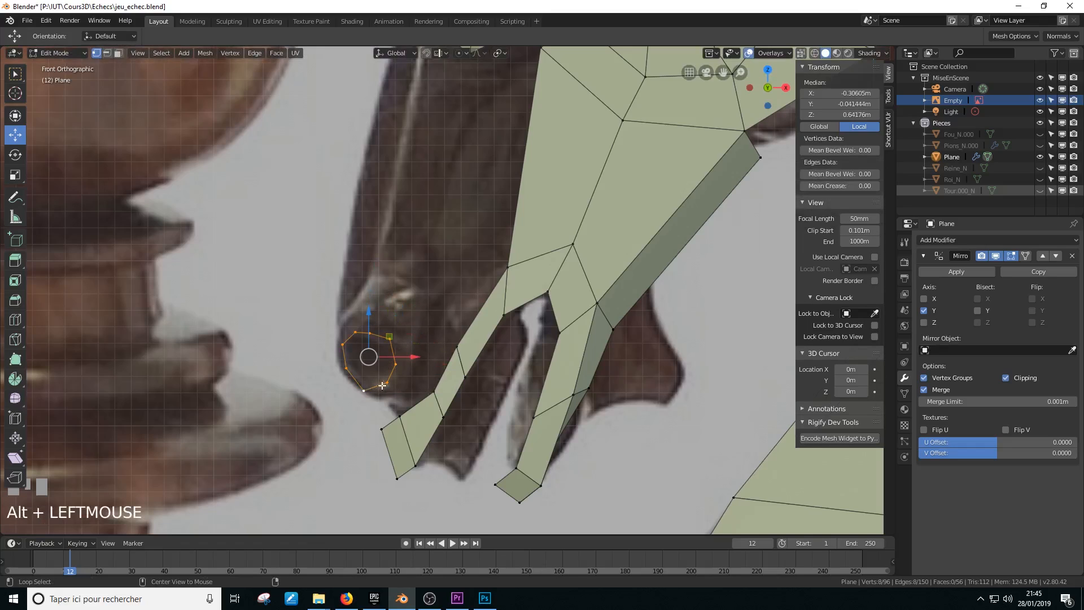
key("e")
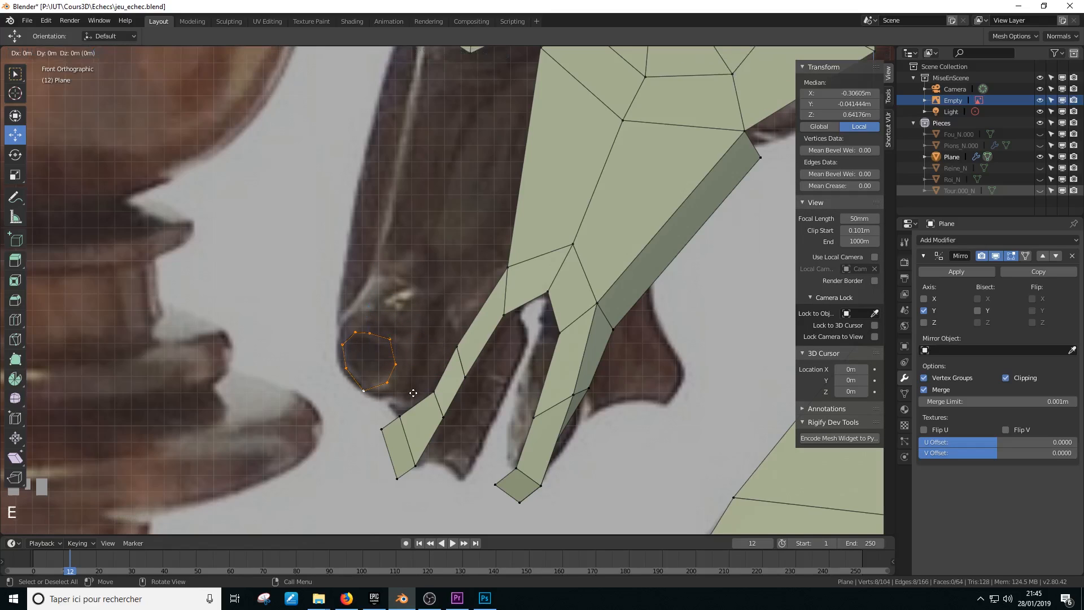
right_click(412, 372)
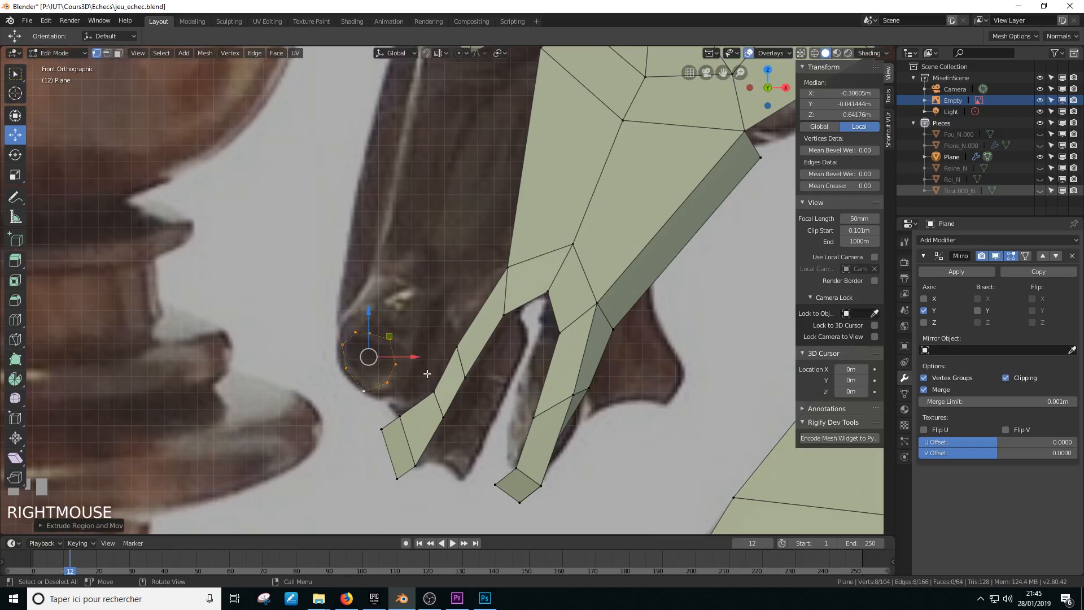
key("s")
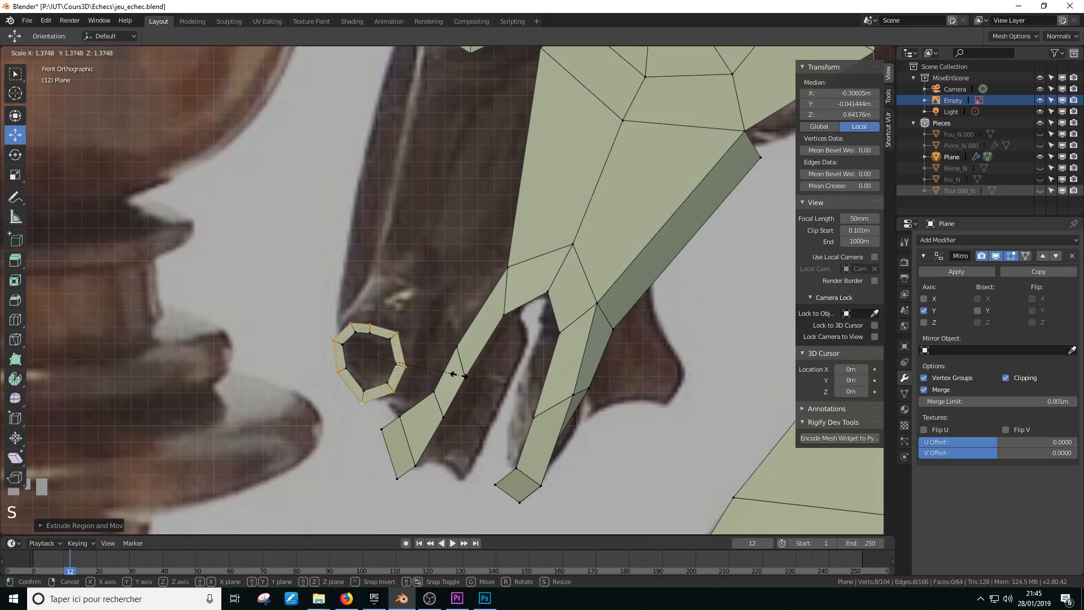
left_click(464, 374)
middle_click_drag(409, 358, 457, 374)
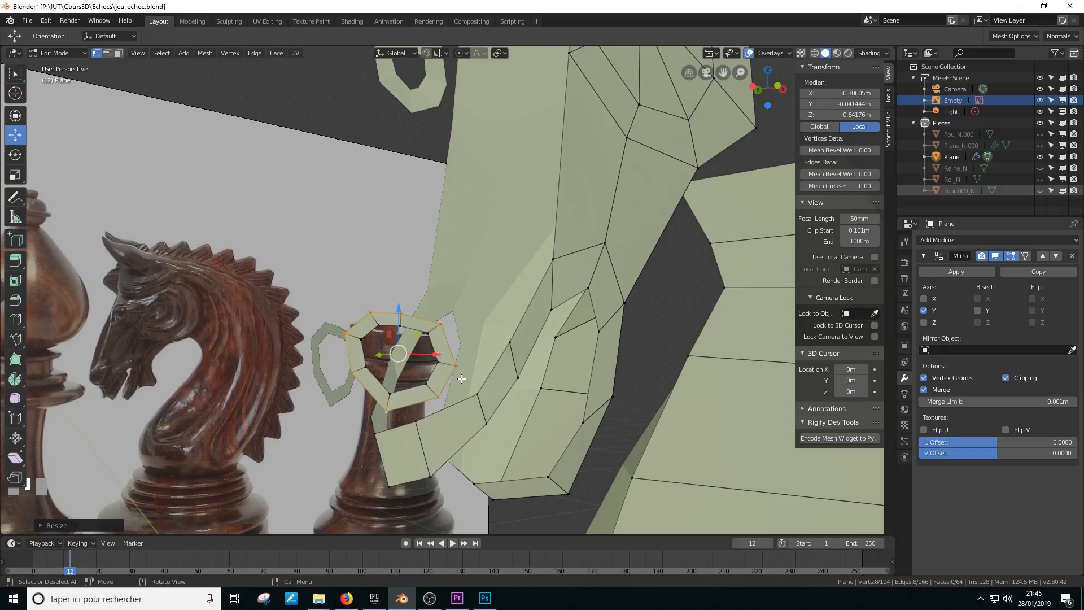
key("KP_1")
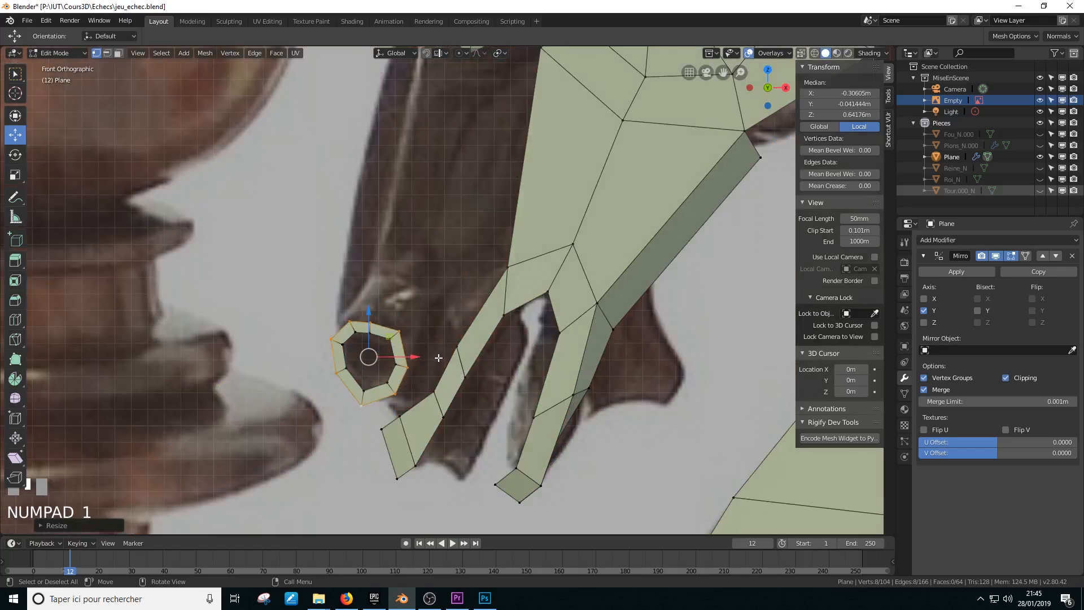
key("s")
right_click(443, 352)
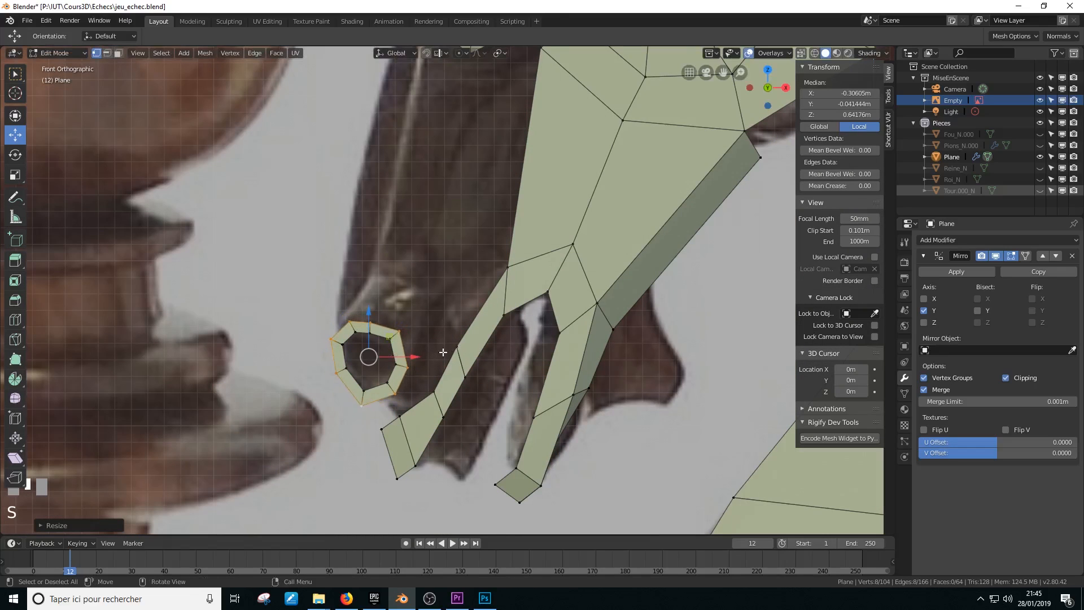
Extrude the nostril ring's outer edge again and scale it outward for a second ring of faces
key("e")
right_click(468, 353)
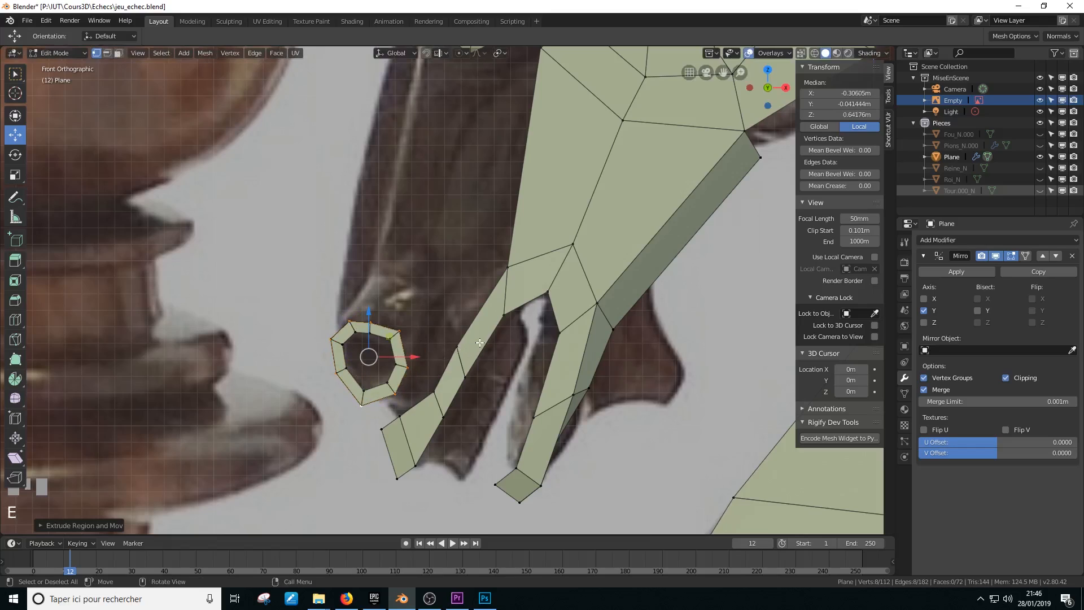
key("s")
left_click(507, 343)
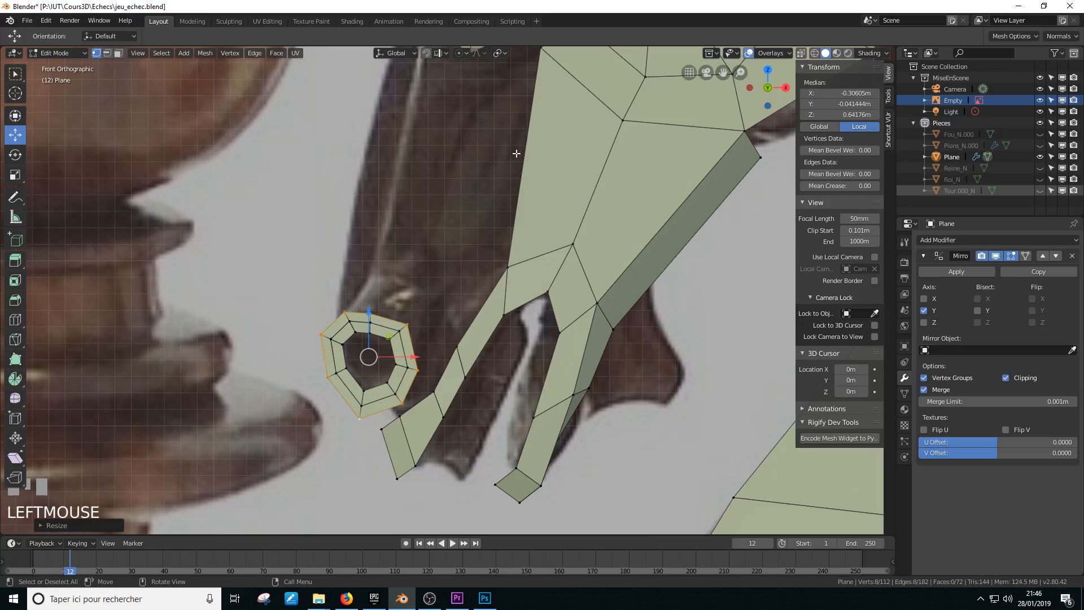
In front wireframe view, move the outer ring's upper-right, top, upper-left and left vertices outward to follow the muzzle contour in the photo
left_click(814, 52)
right_click(410, 323)
right_click(407, 327)
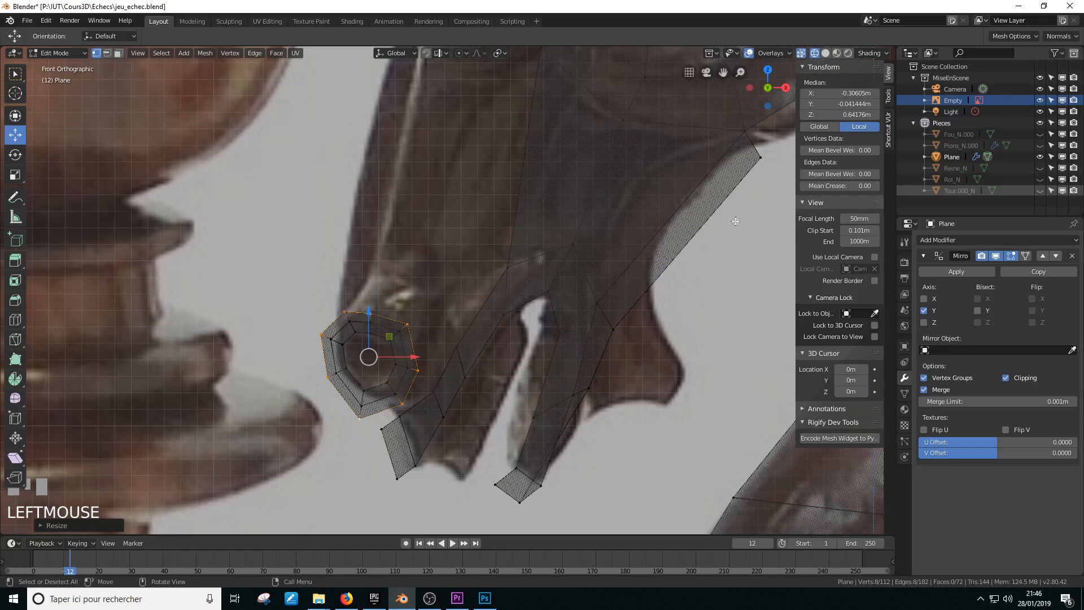
left_click(407, 324)
left_click_drag(407, 324, 428, 301)
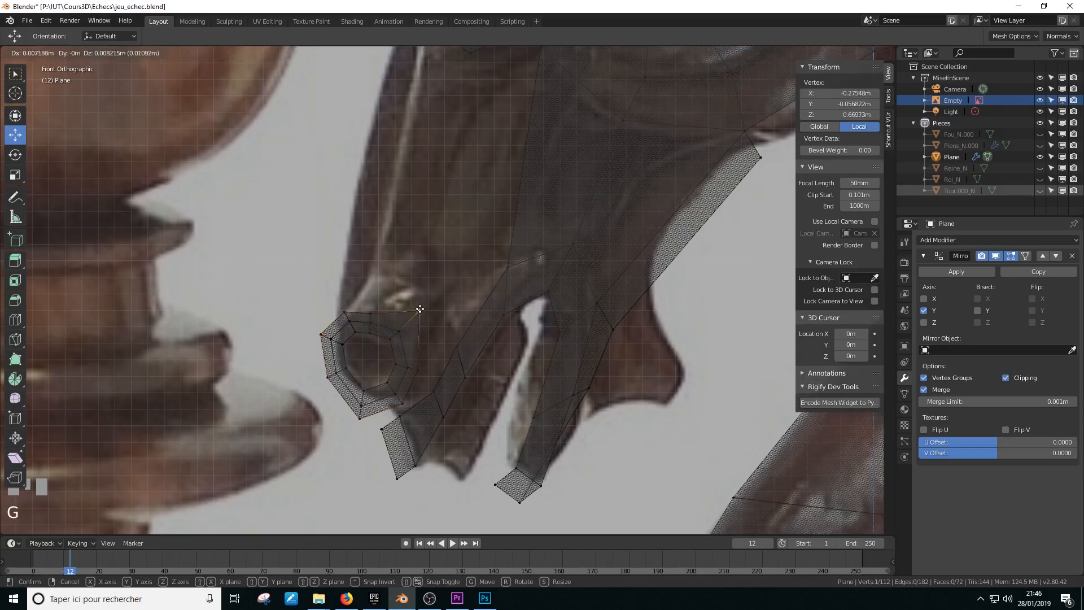
left_click(371, 312)
key("g")
left_click(394, 276)
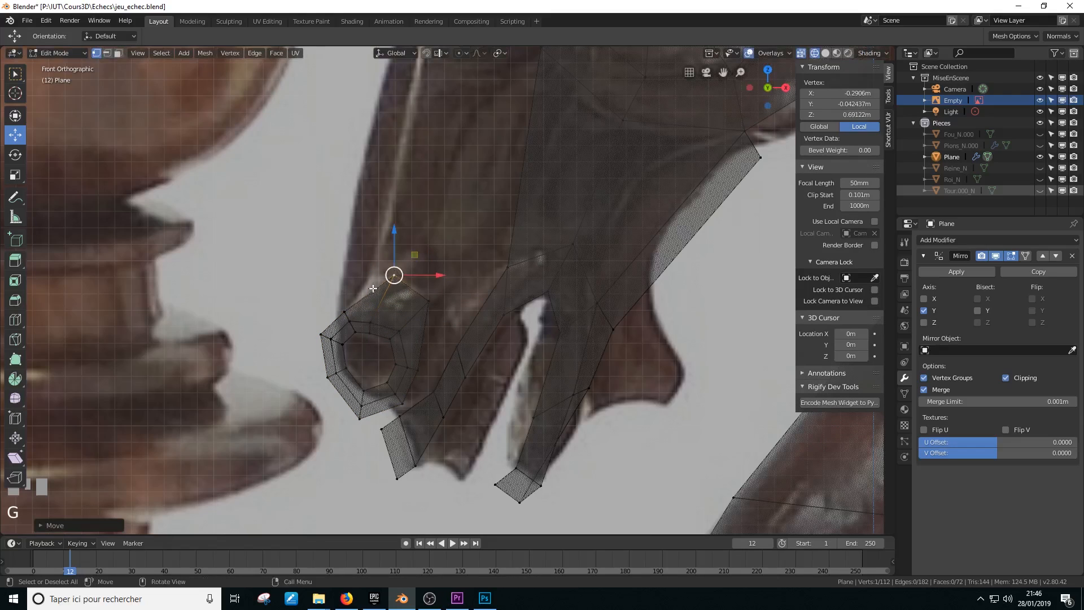
left_click(344, 312)
key("g")
left_click(362, 294)
left_click(321, 334)
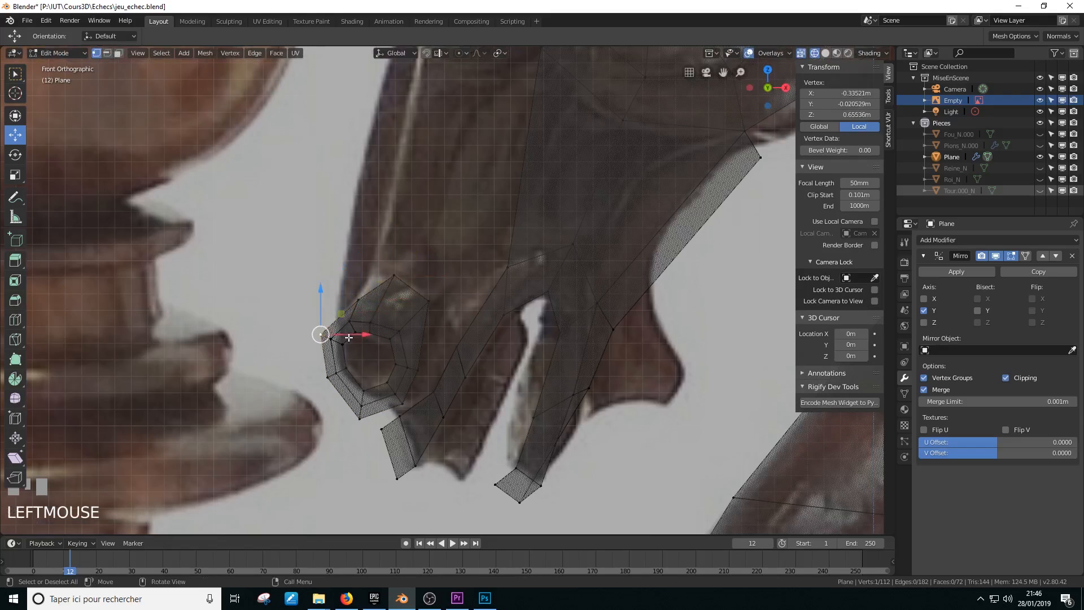
key("g")
Reposition the outer nostril ring's front and lower vertices in depth from perspective to round off the muzzle
middle_click_drag(419, 367, 428, 355)
left_click(372, 383)
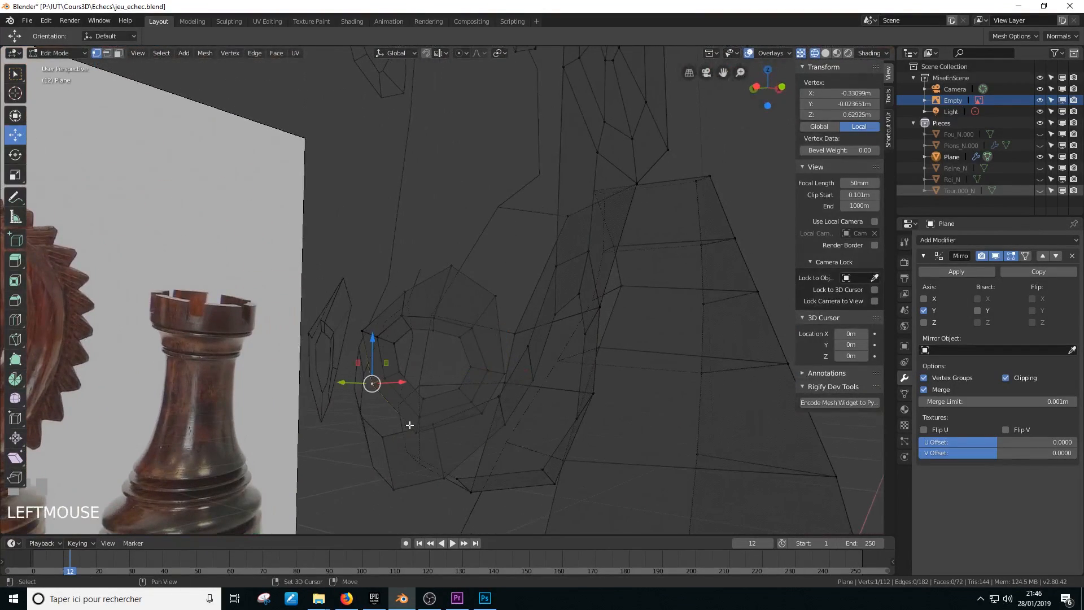
left_click(410, 424, "shift")
middle_click_drag(410, 424, 402, 385)
left_click_drag(402, 386, 383, 391)
middle_click_drag(425, 378, 374, 389)
left_click(345, 332)
middle_click_drag(356, 335, 374, 360)
left_click_drag(313, 355, 312, 355)
middle_click_drag(312, 356, 409, 277)
left_click(388, 356)
middle_click_drag(391, 355, 588, 79)
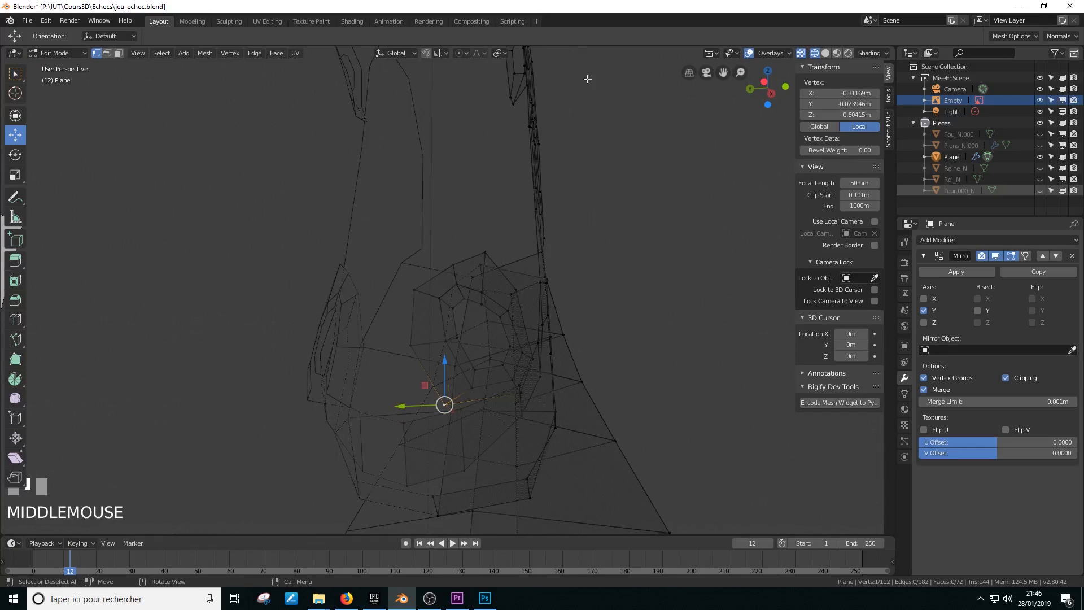
In solid shading, extrude the two front edges of the outer nostril ring to the mirror plane to close the muzzle front
left_click(828, 53)
middle_click_drag(390, 282, 343, 288)
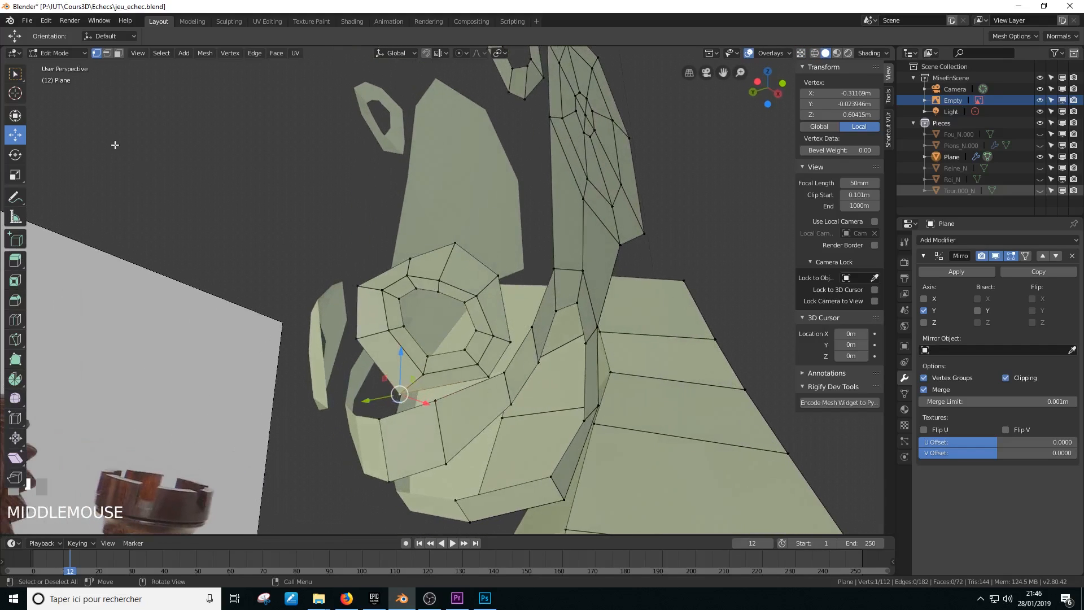
left_click(108, 52)
left_click(345, 303)
left_click(361, 356, "shift")
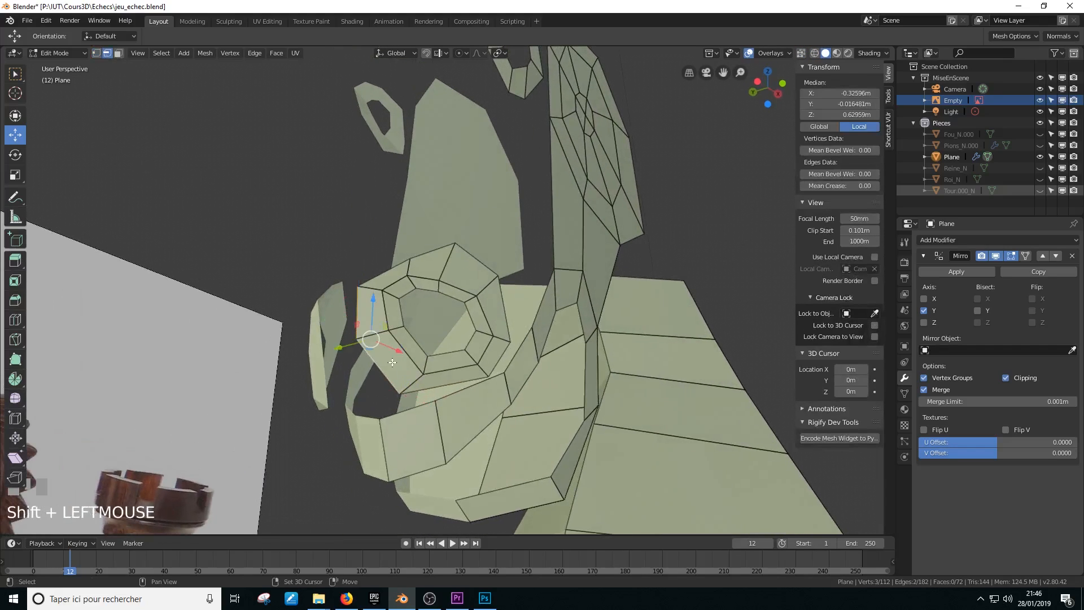
middle_click_drag(361, 356, 489, 388)
key("e")
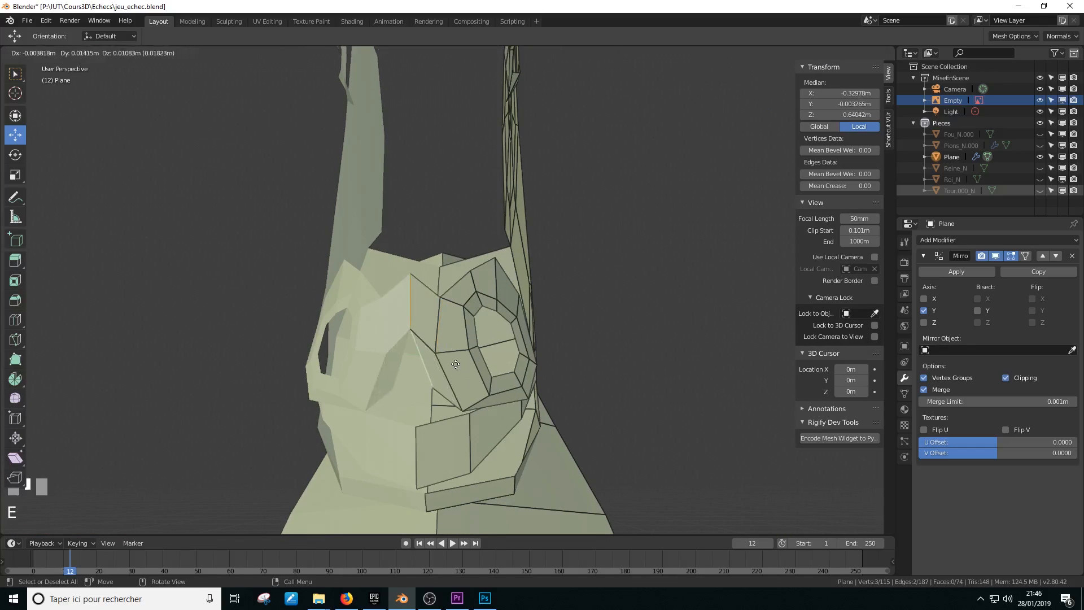
left_click(414, 389)
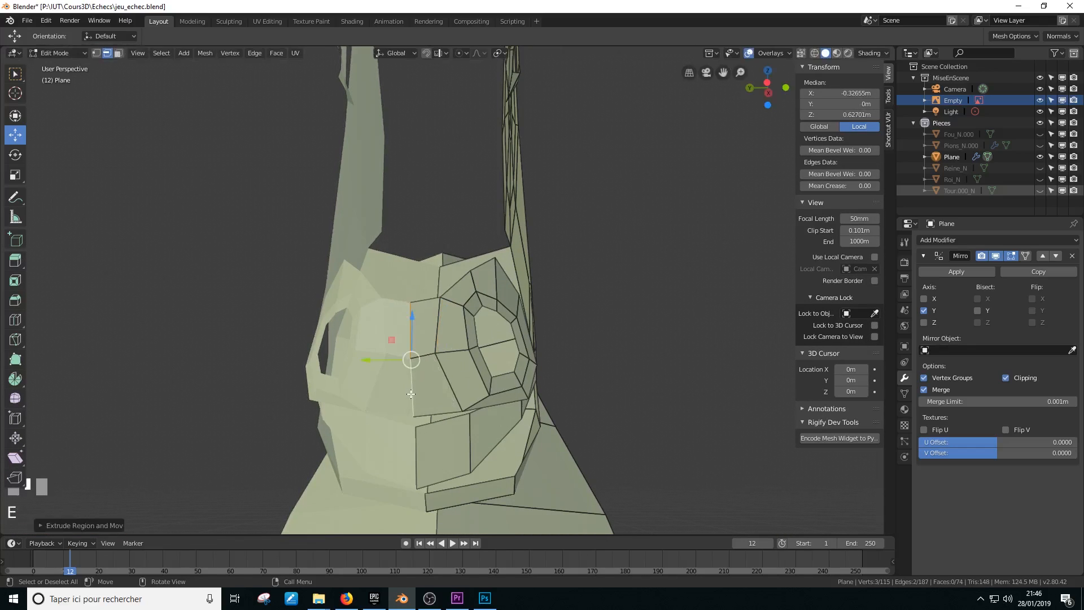
Extrude the upper edge of the outer nostril ring to the mirror plane across the top of the nose
middle_click_drag(414, 388, 357, 405)
middle_click_drag(345, 365, 412, 362)
middle_click_drag(414, 324, 451, 311)
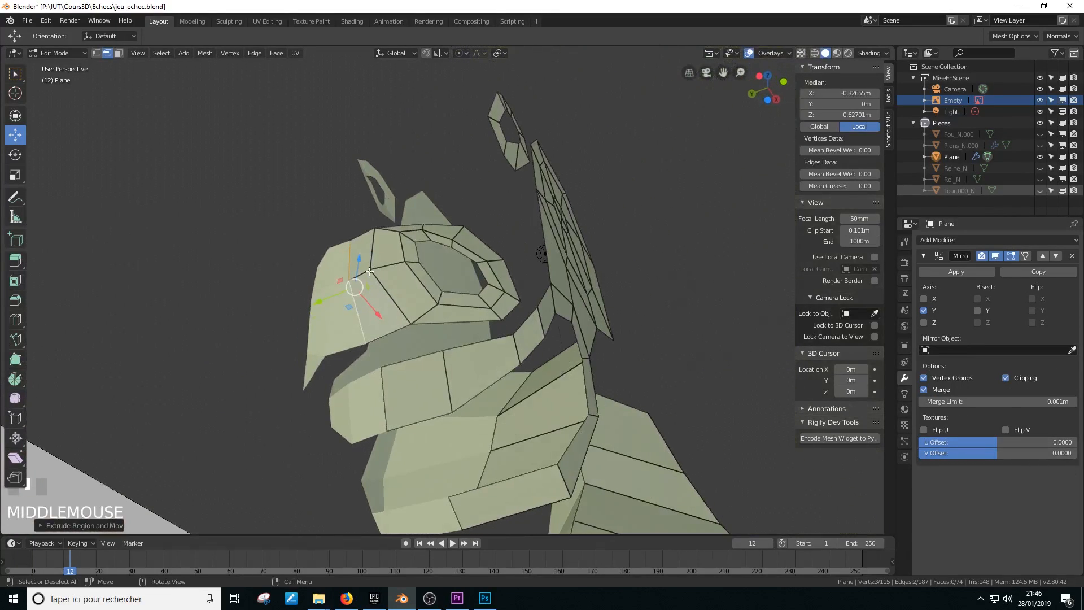
middle_click_drag(397, 283, 472, 329)
left_click(455, 322)
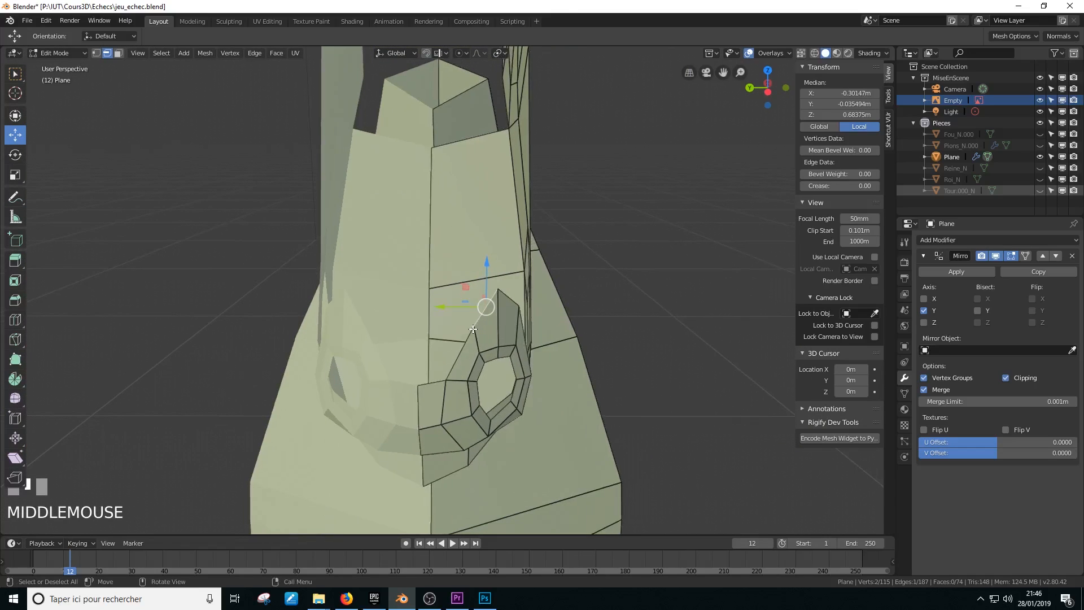
key("e")
left_click(358, 320)
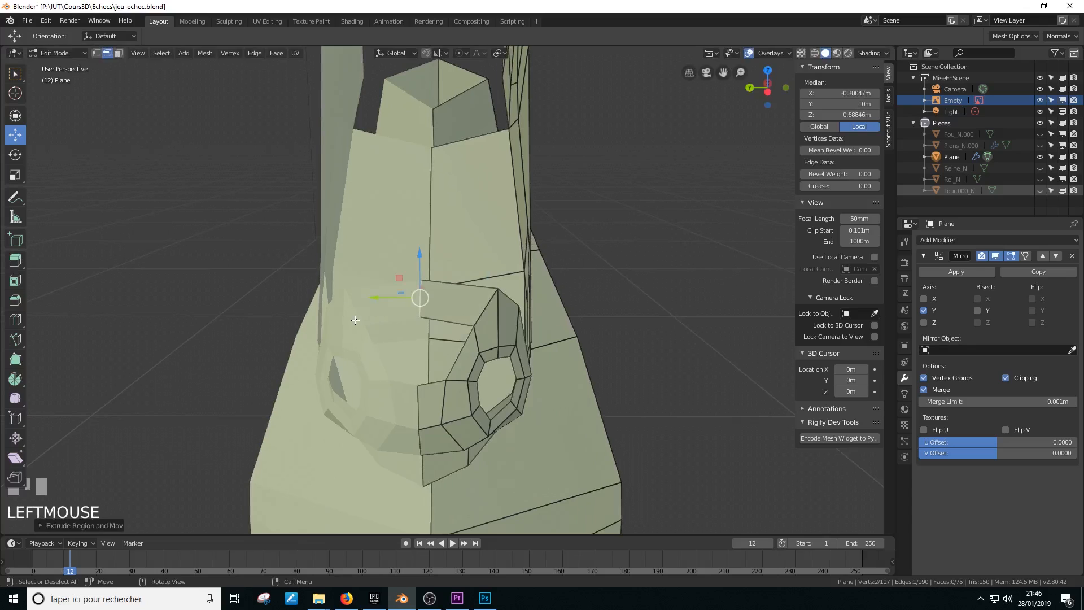
Fill the gap on the upper muzzle front with a face between the nostril ring edge and the front extrusion's top edge
middle_click_drag(358, 321, 347, 341)
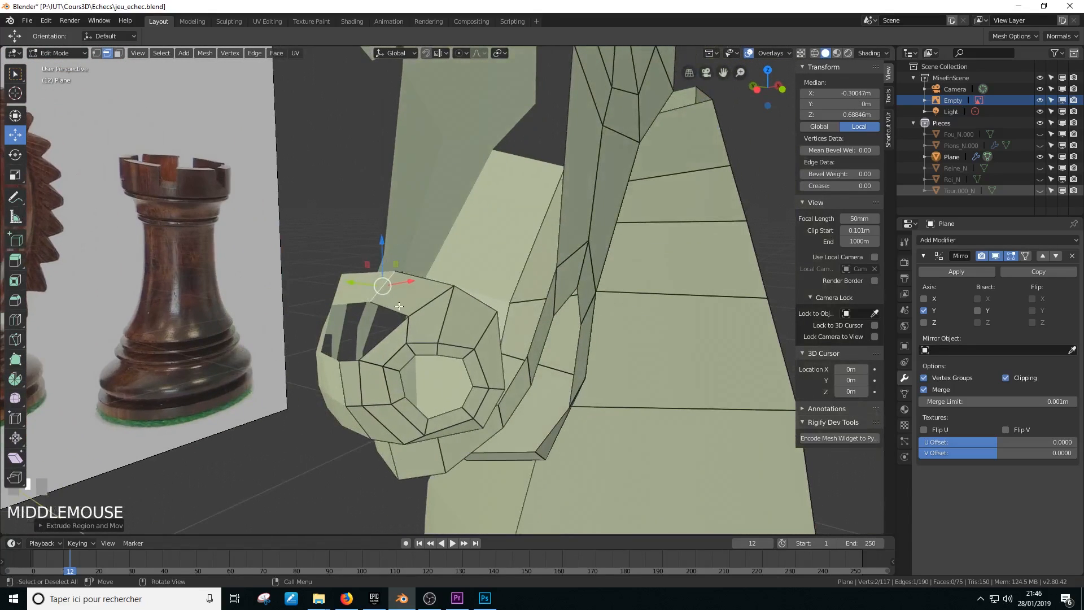
left_click(355, 347)
left_click(349, 361, "shift")
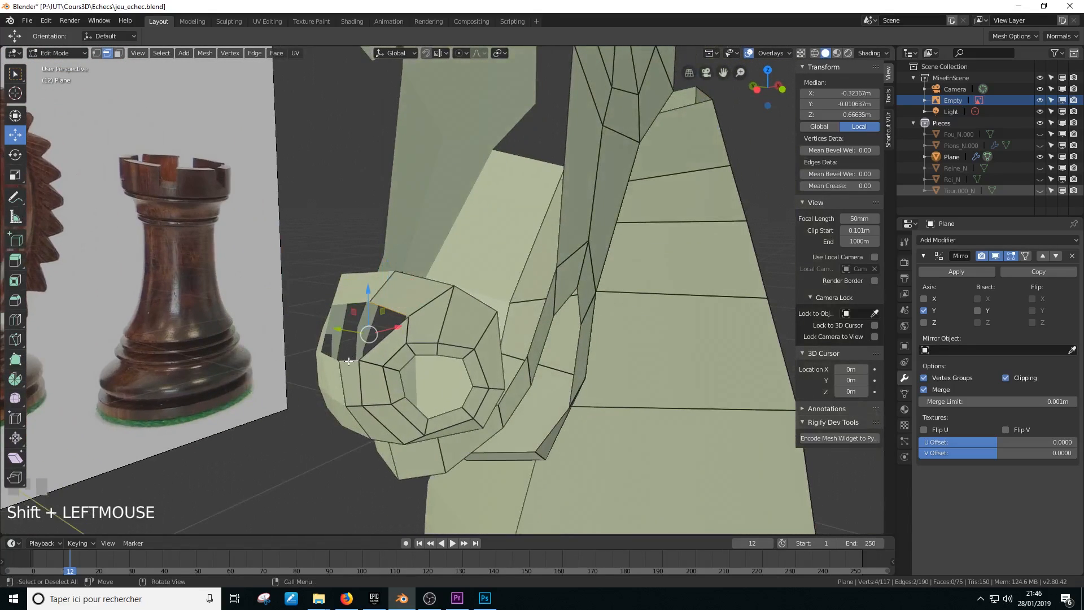
key("f")
Fill two adjacent faces between the underside of the muzzle and the upper edge of the lip strip
middle_click_drag(348, 361, 446, 296)
scroll(386, 290, "down", 6)
scroll(454, 299, "up", 3)
left_click(382, 368)
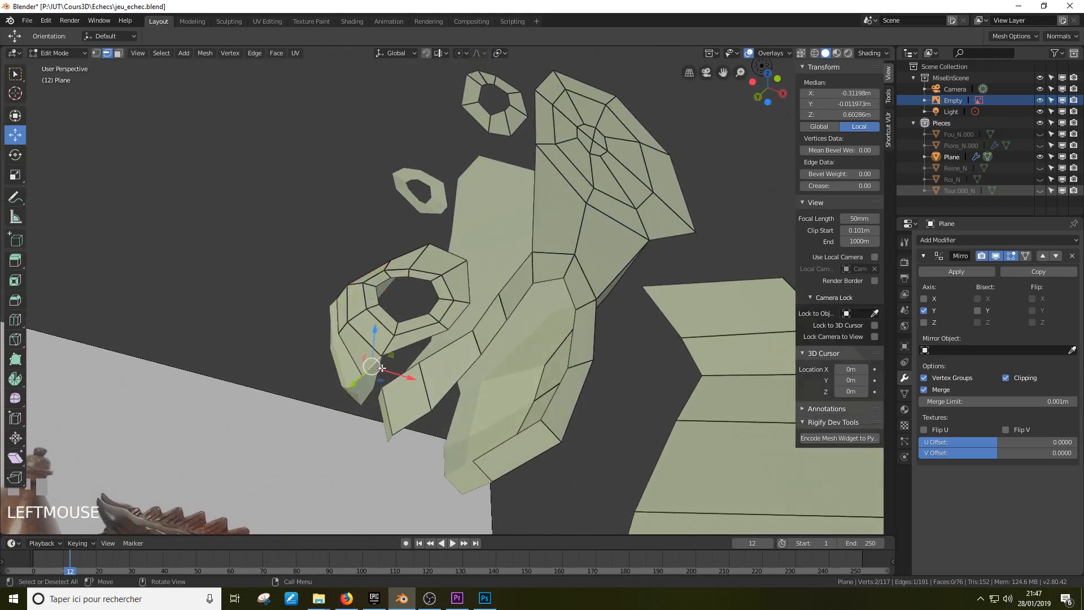
left_click(391, 382, "shift")
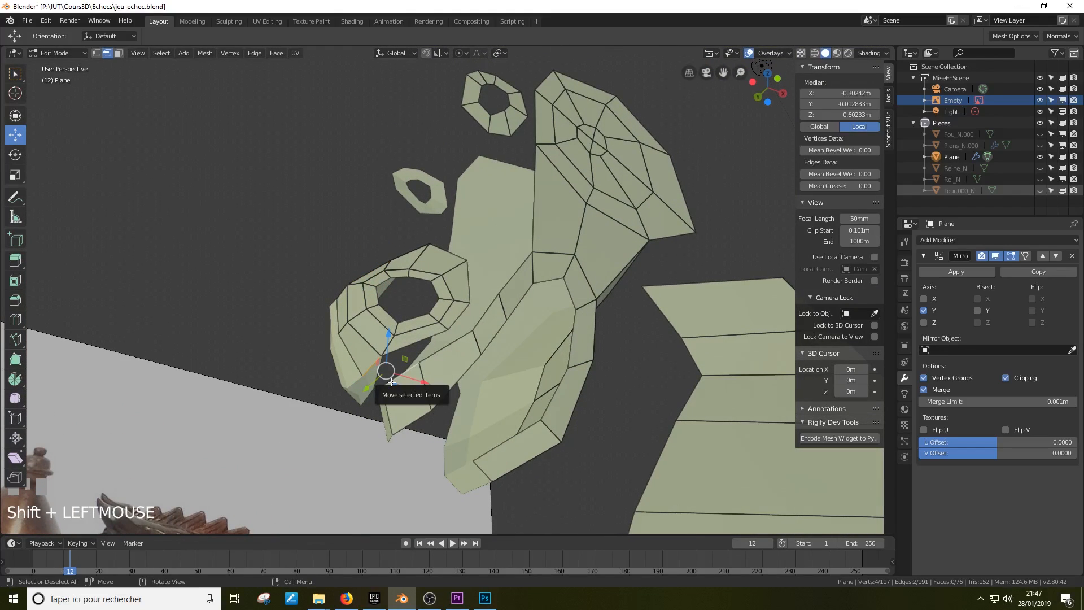
key("f")
left_click(433, 351)
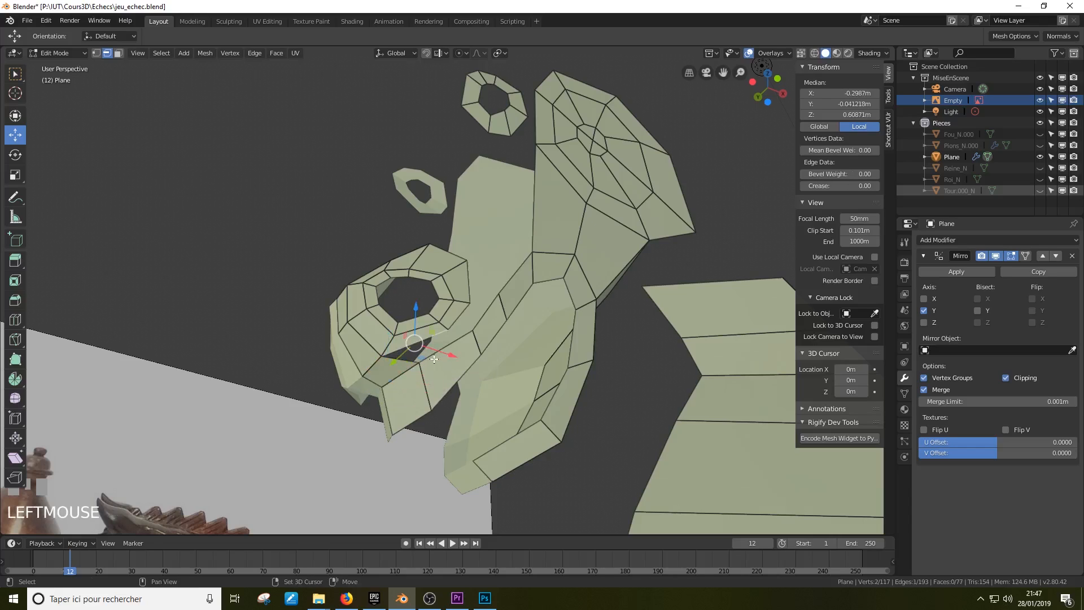
left_click(434, 359, "shift")
key("f")
Fill a face between the nostril ring's lower rear edge and the adjacent front edge of the lip strip
middle_click_drag(436, 359, 417, 390)
left_click(458, 348)
middle_click_drag(460, 349, 447, 322)
scroll(447, 323, "up", 2)
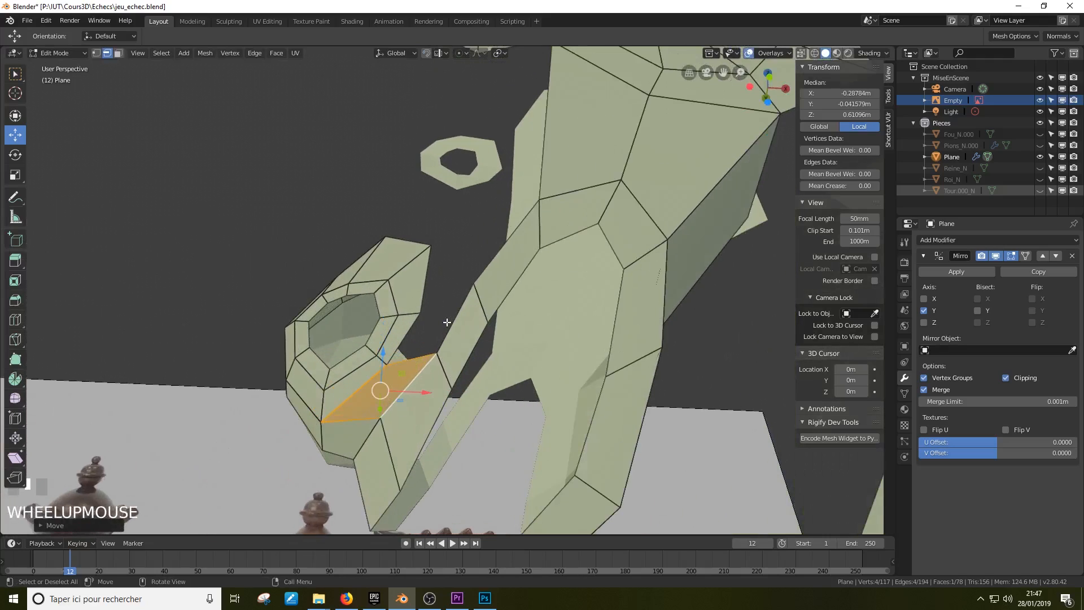
left_click(401, 328)
left_click(435, 333, "shift")
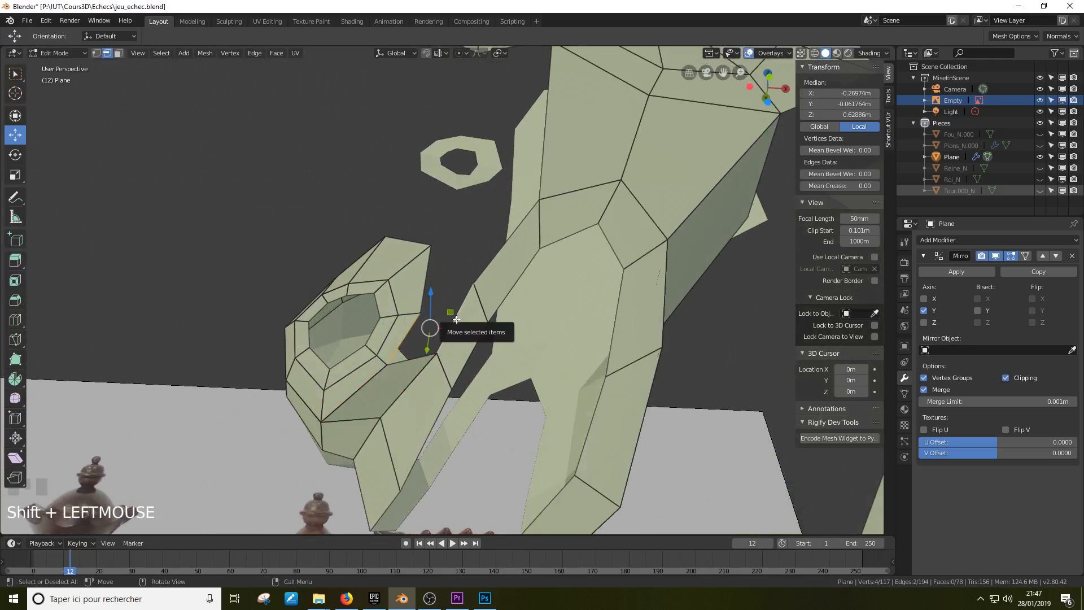
key("f")
Fill a face between the nostril ring's rear edge and the front edge of the strip leading up to the cheek
middle_click_drag(456, 319, 455, 316)
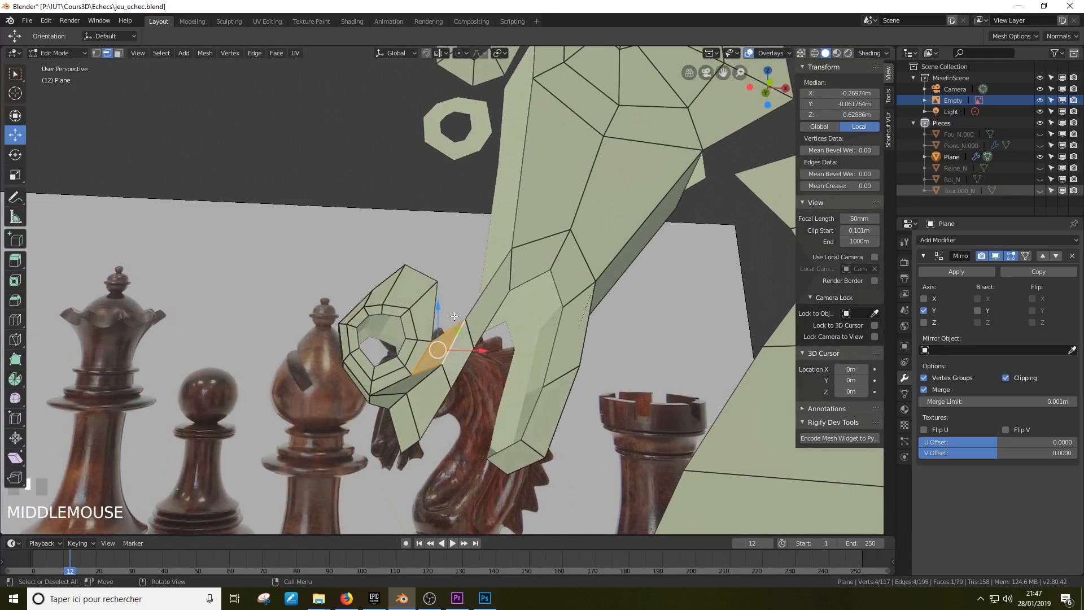
left_click(439, 289)
left_click(480, 292, "shift")
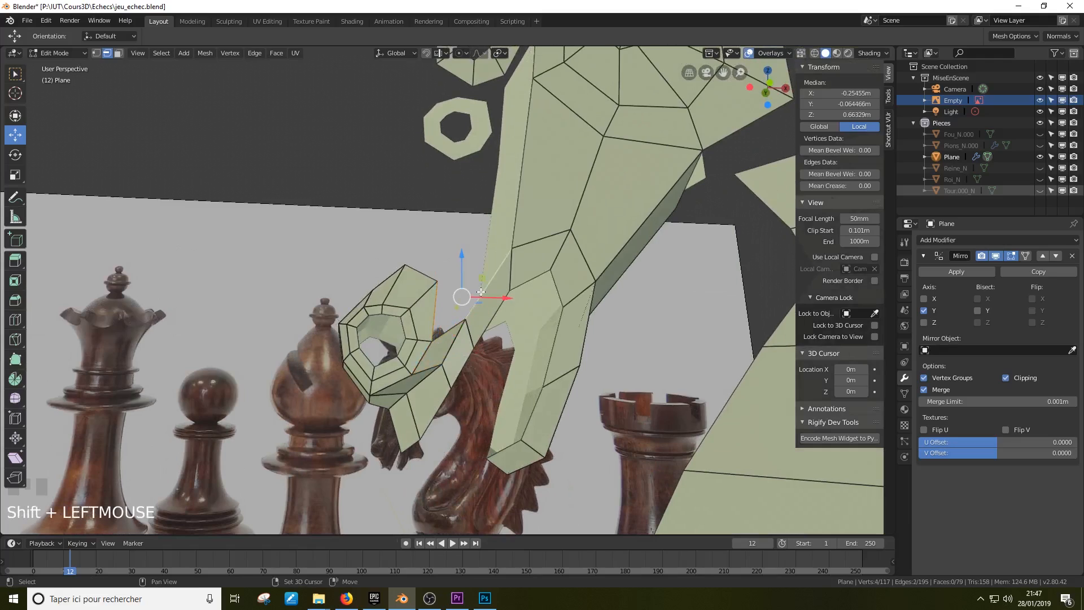
key("g")
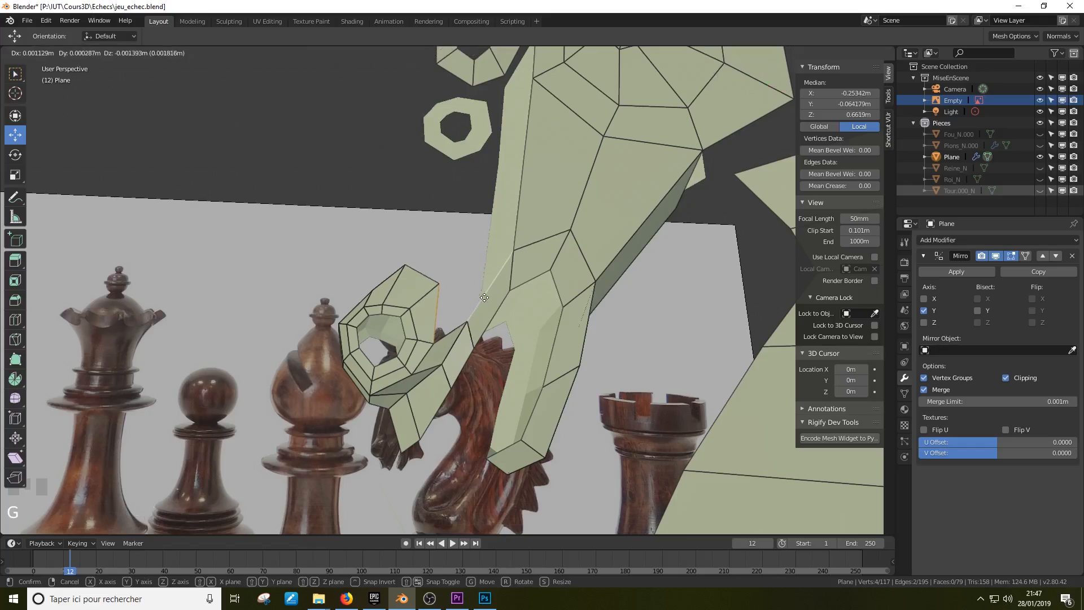
right_click(484, 295)
key("f")
Extrude the muzzle's upper edge upward along the nose bridge to just below the eye ring
middle_click_drag(485, 294, 485, 316)
scroll(484, 326, "up", 3)
left_click(432, 287)
scroll(432, 288, "down", 3)
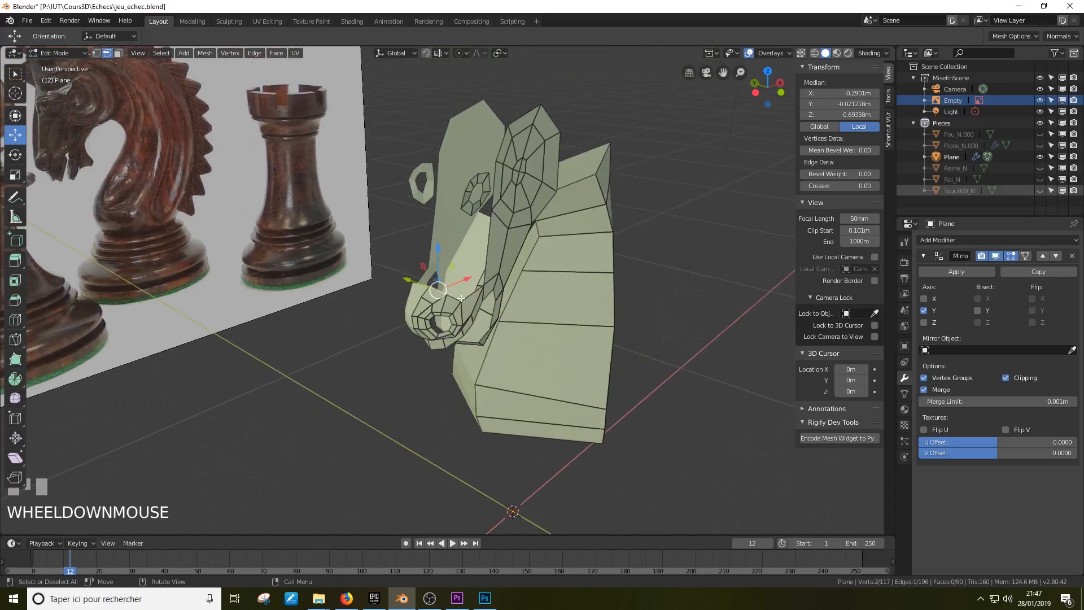
middle_click_drag(438, 291, 468, 297)
scroll(469, 297, "up", 3)
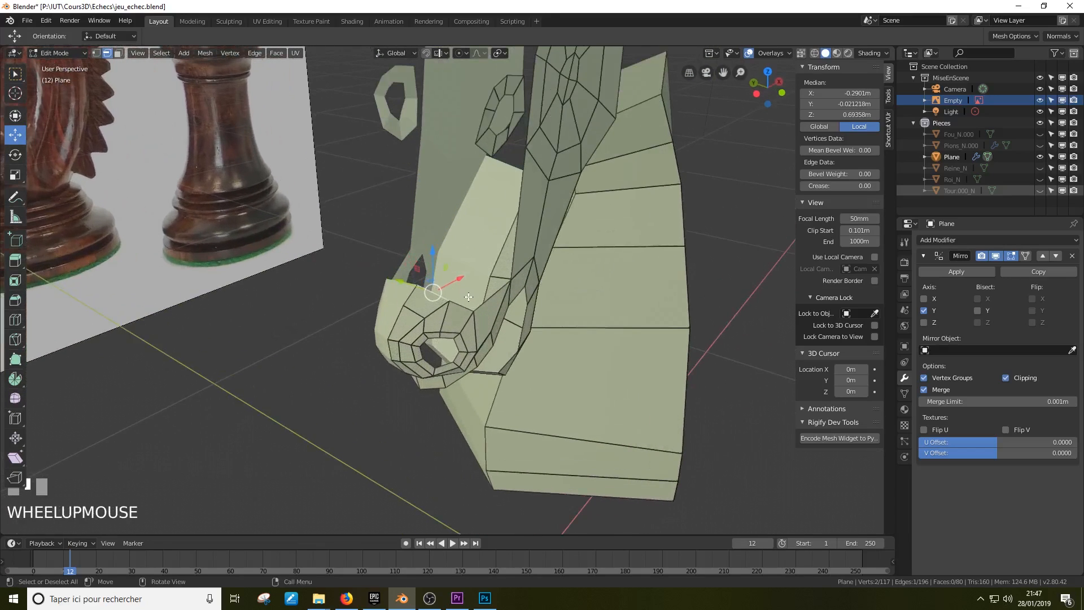
key("e")
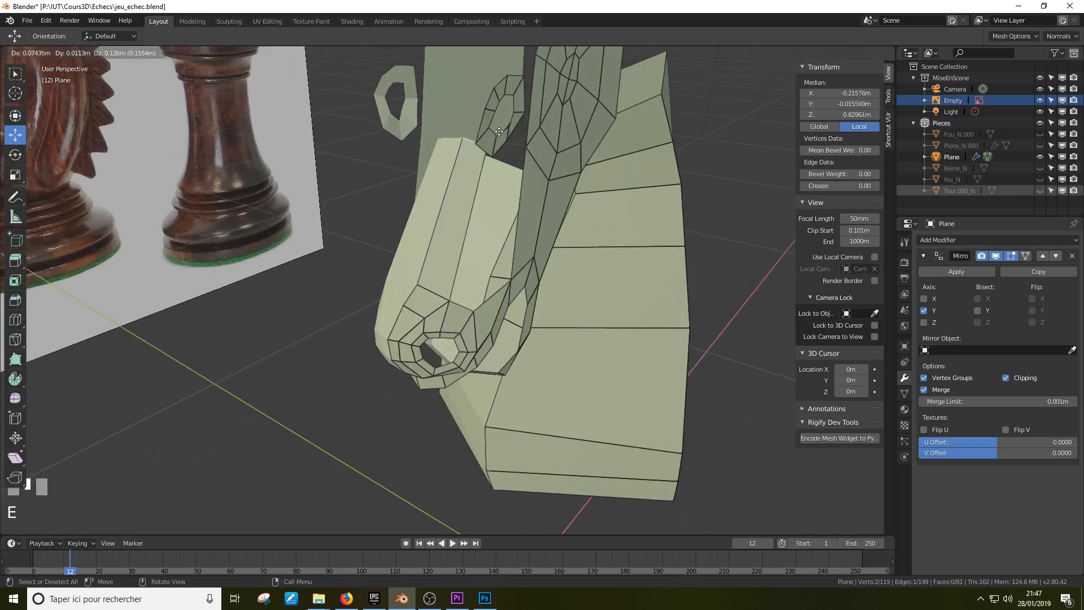
left_click(498, 129)
In front view, move the extruded edge onto the profile in front of the eye and extrude it again up the forehead
middle_click_drag(497, 130, 434, 117)
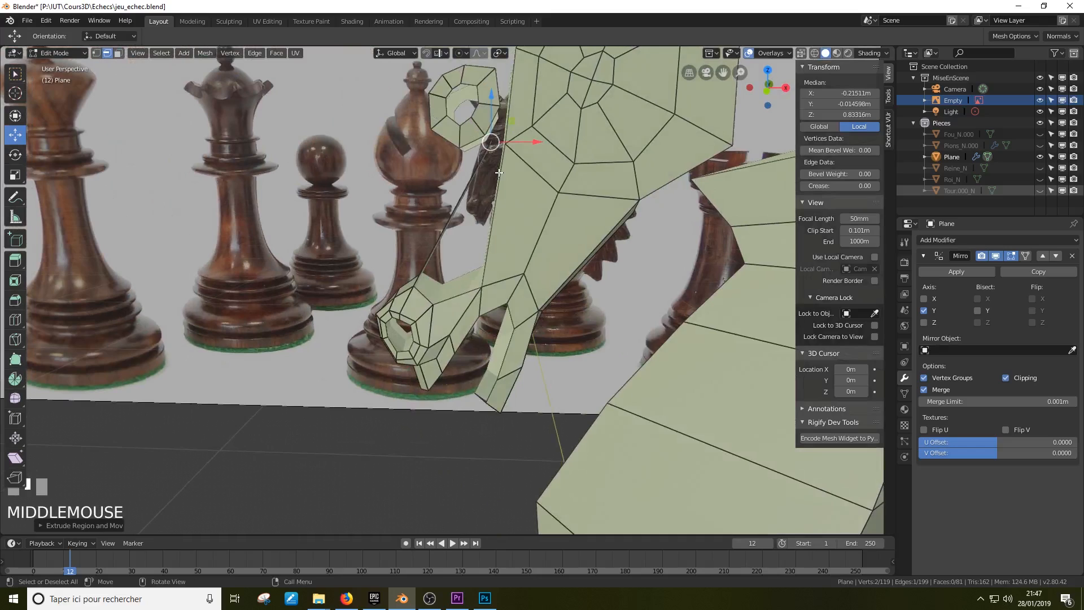
key("KP_1")
scroll(499, 172, "down", 1)
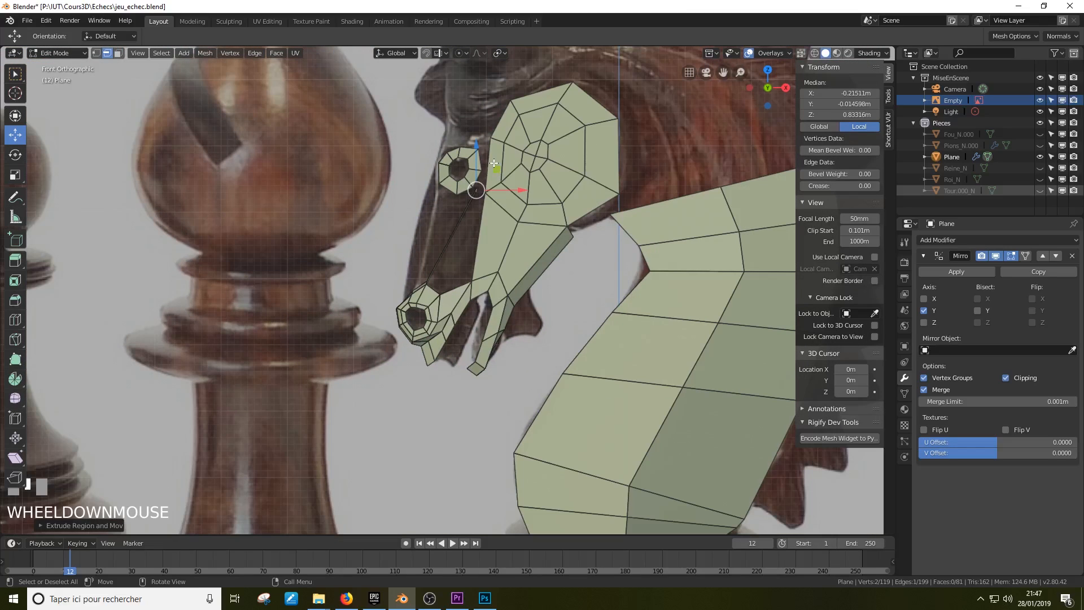
key("g")
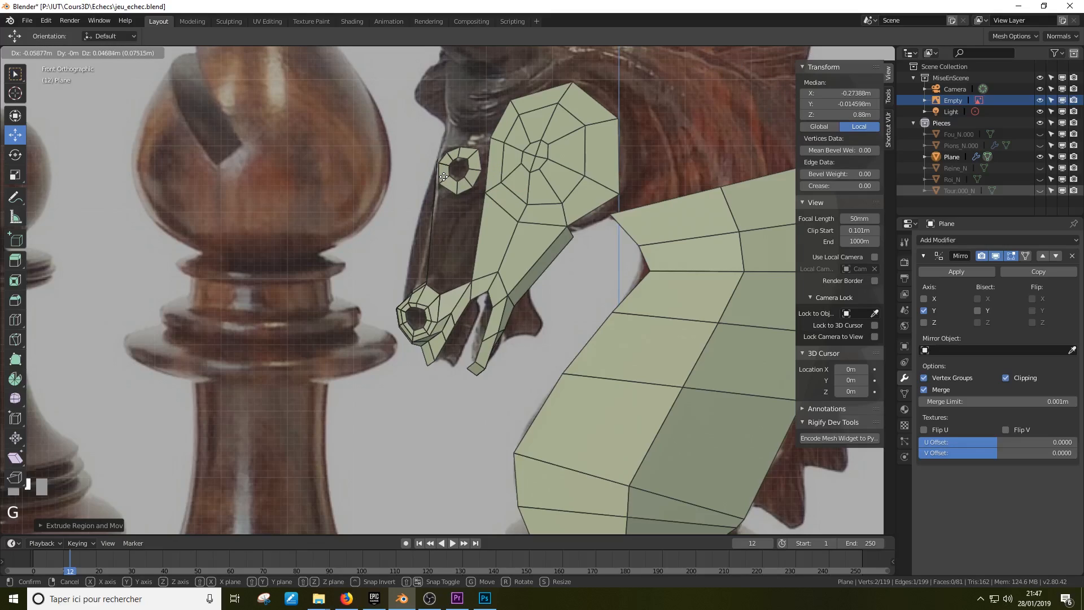
left_click(443, 176)
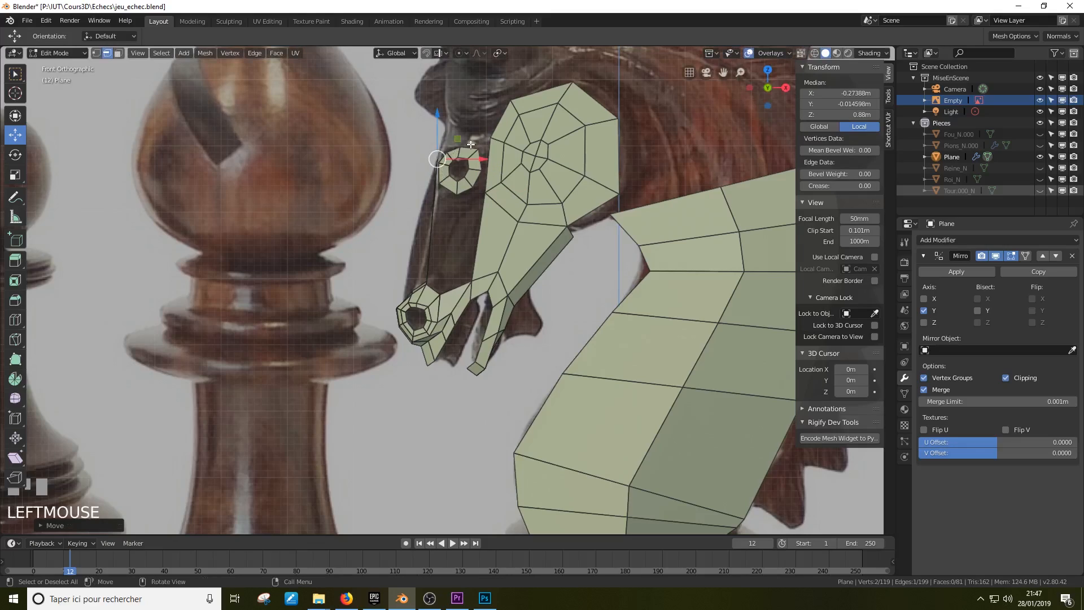
key("e")
left_click(482, 109)
Move the nose bridge strip's lower edge above the nostril slightly forward and up to match the reference in front view
middle_click_drag(482, 109, 438, 222)
left_click(432, 281)
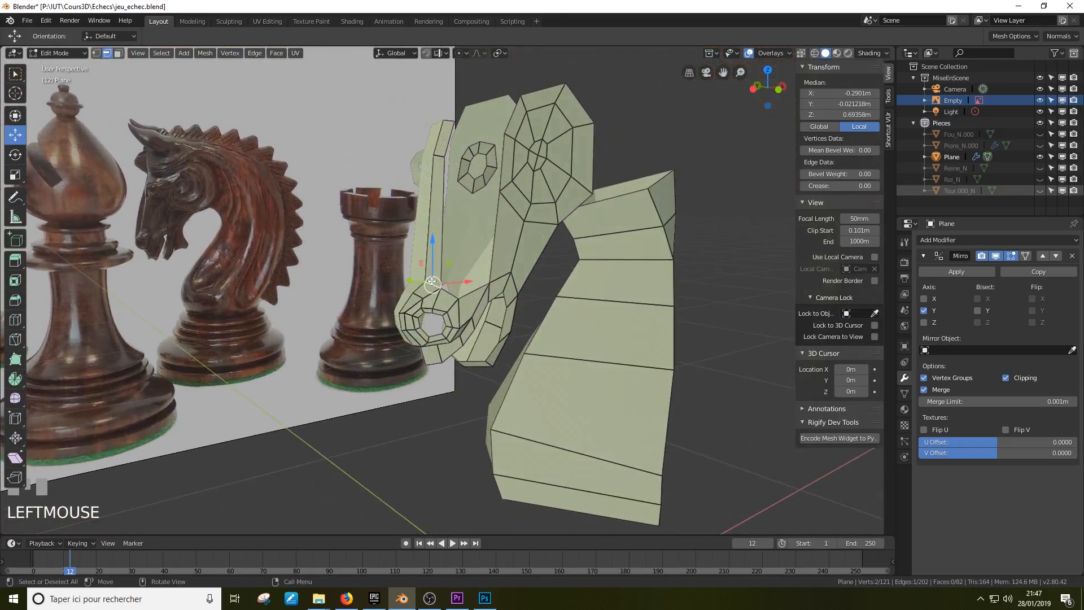
key("KP_3")
key("KP_1")
scroll(454, 291, "up", 2)
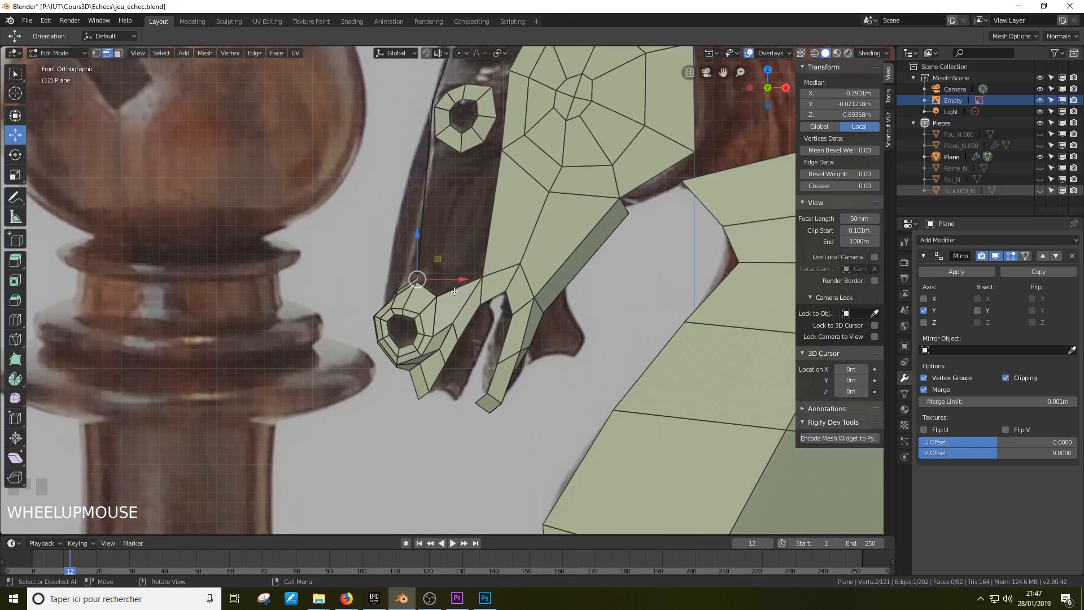
left_click_drag(436, 259, 427, 246)
Shift the two outer side edges of the nose bridge strip back by about 0.005 m along X
middle_click_drag(427, 246, 466, 173)
left_click(420, 184)
left_click(455, 170)
left_click(447, 215, "shift")
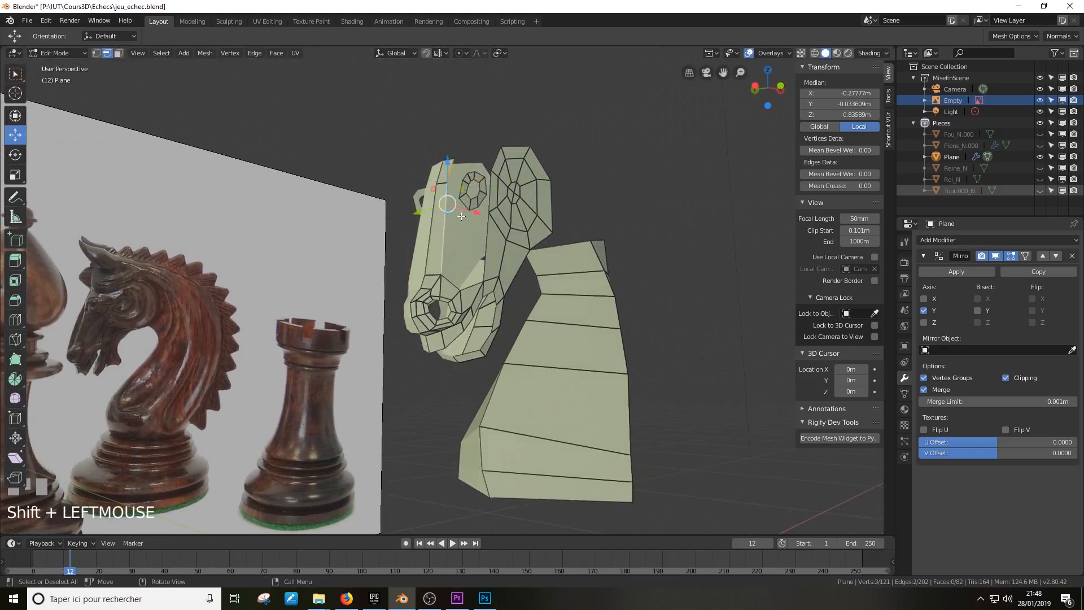
left_click_drag(447, 215, 472, 214)
Add a loop cut across the long nose bridge face and slide it up near the lower edge of the eye
middle_click_drag(472, 214, 472, 274)
scroll(421, 254, "up", 2)
middle_click_drag(463, 182, 428, 327)
key("ctrl+r")
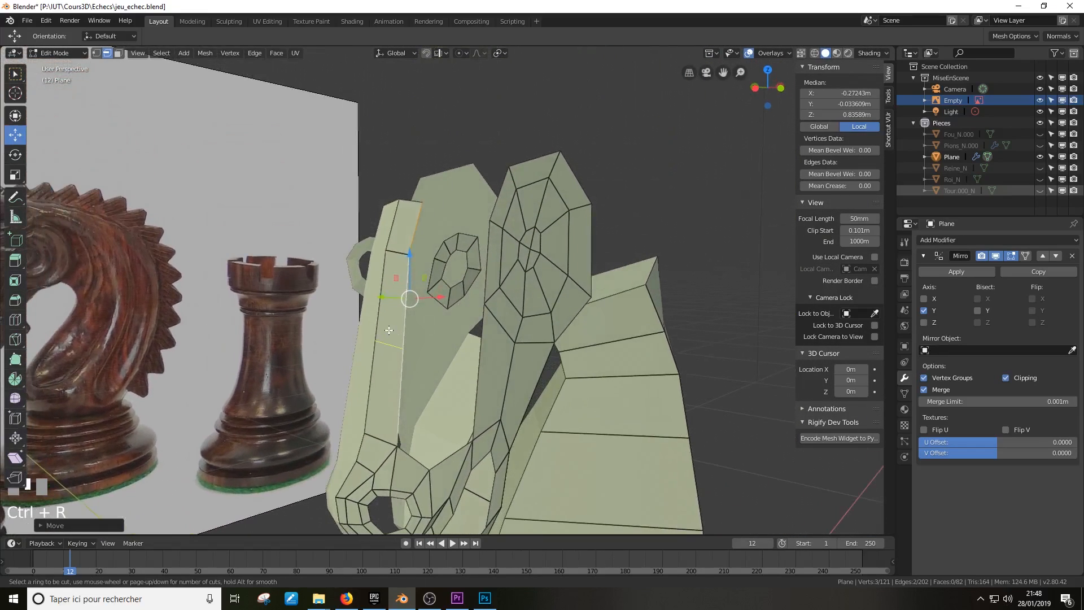
left_click(388, 332)
left_click(390, 279)
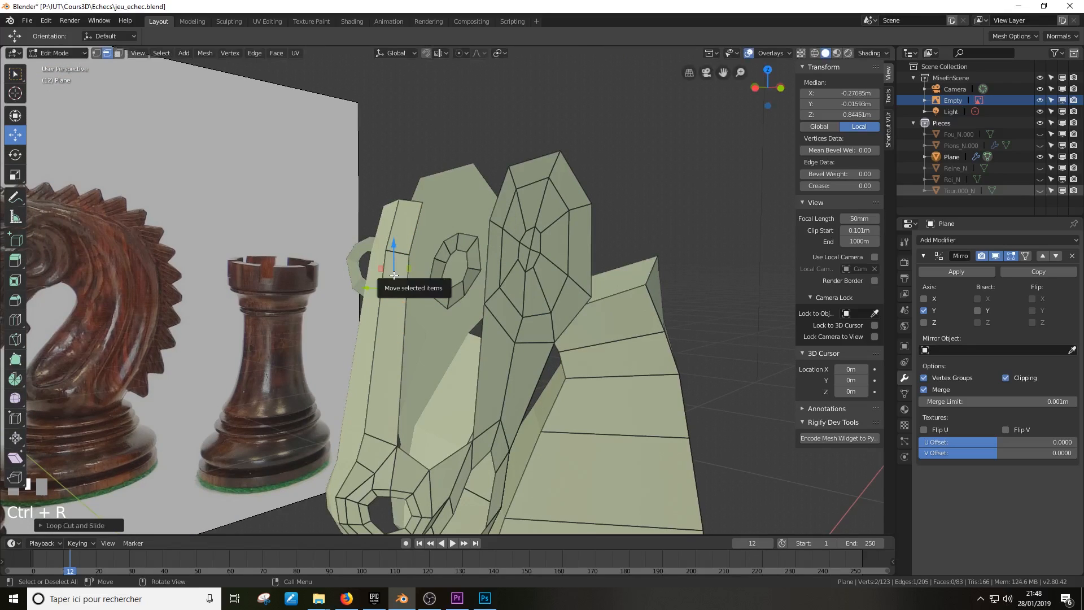
In front view, move the new loop cut's edge slightly to follow the nose bridge profile on the reference
key("KP_3")
key("KP_1")
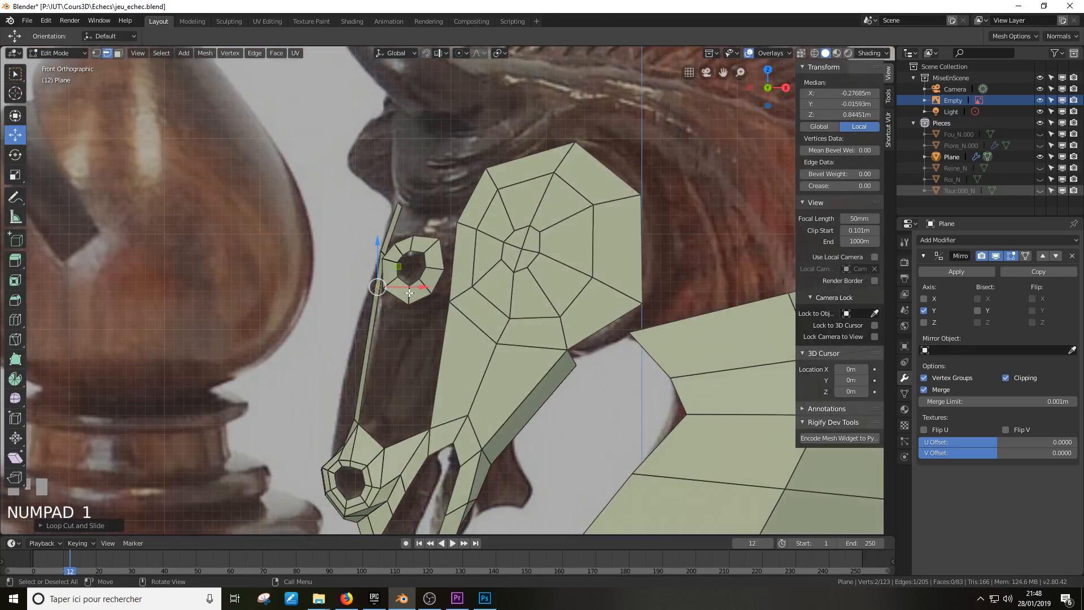
key("g")
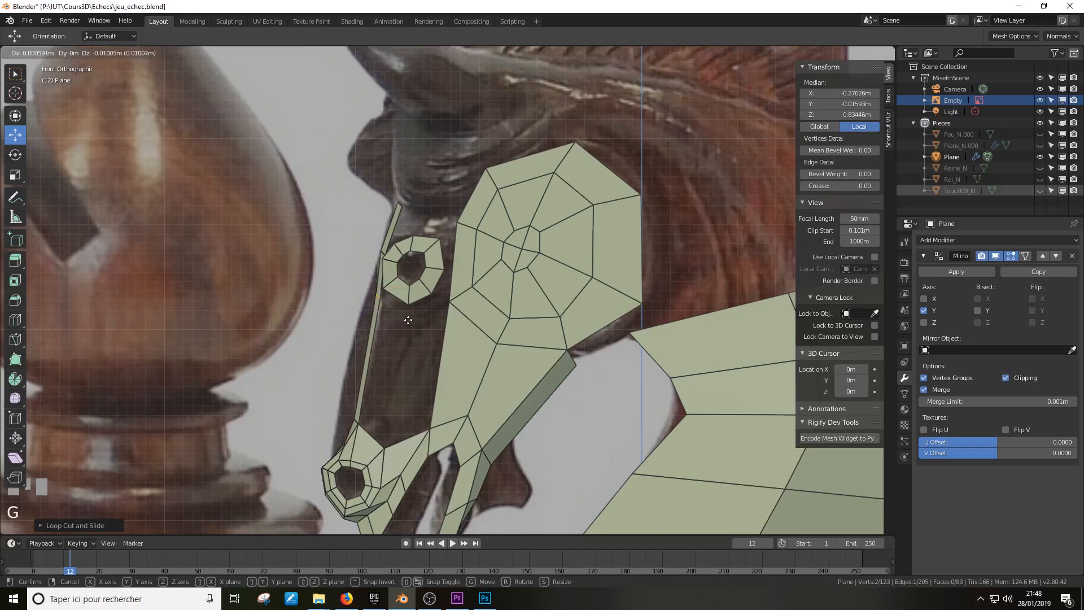
left_click(409, 310)
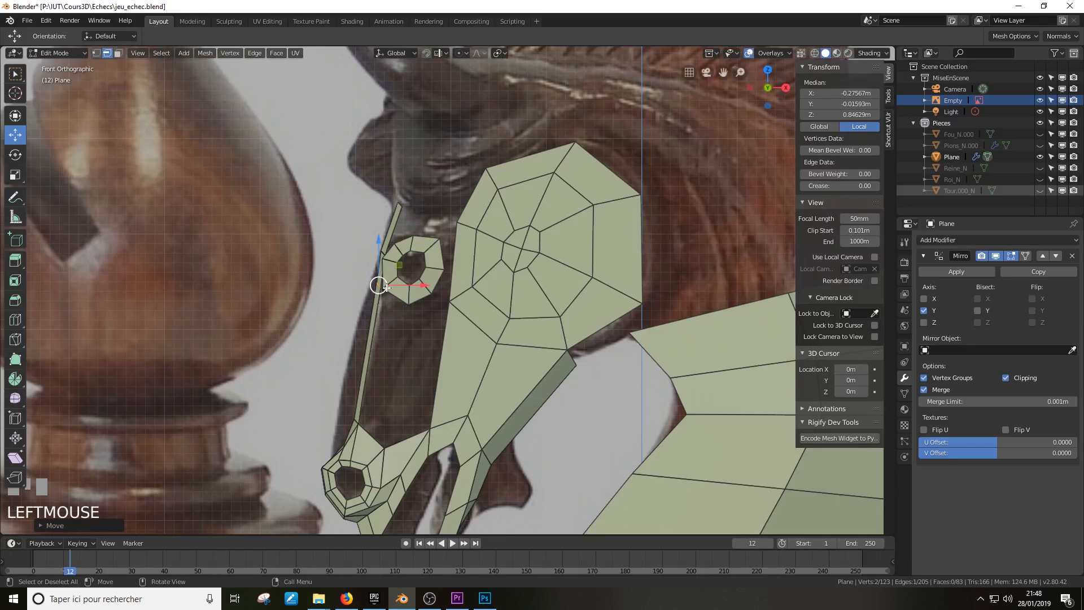
Add a loop cut across the top segment of the nose bridge strip, above the eye ring, and align the view to the front
middle_click_drag(386, 288, 374, 354)
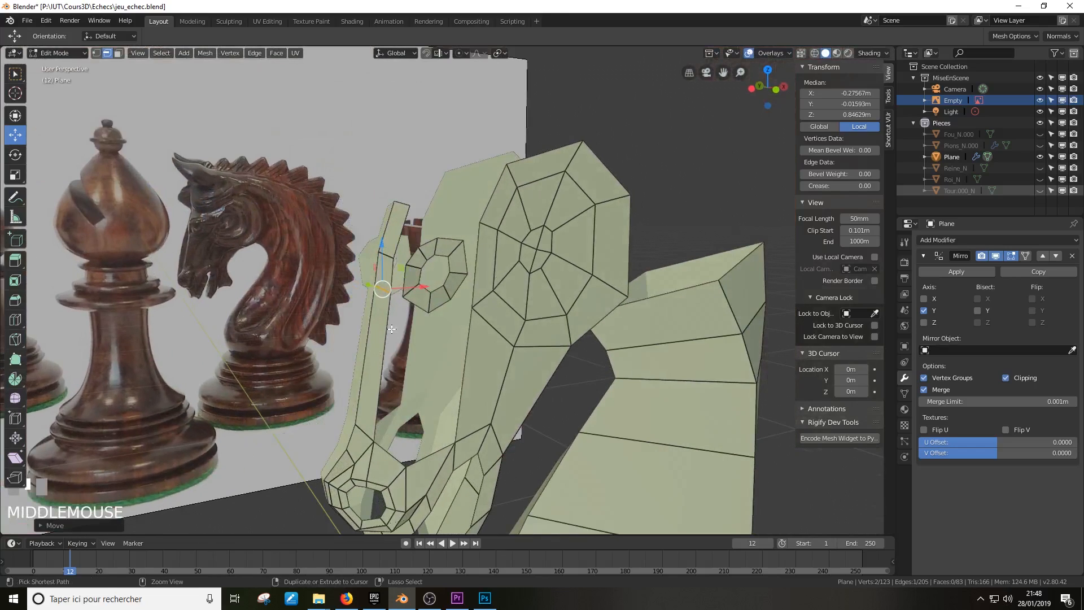
scroll(403, 225, "up", 1)
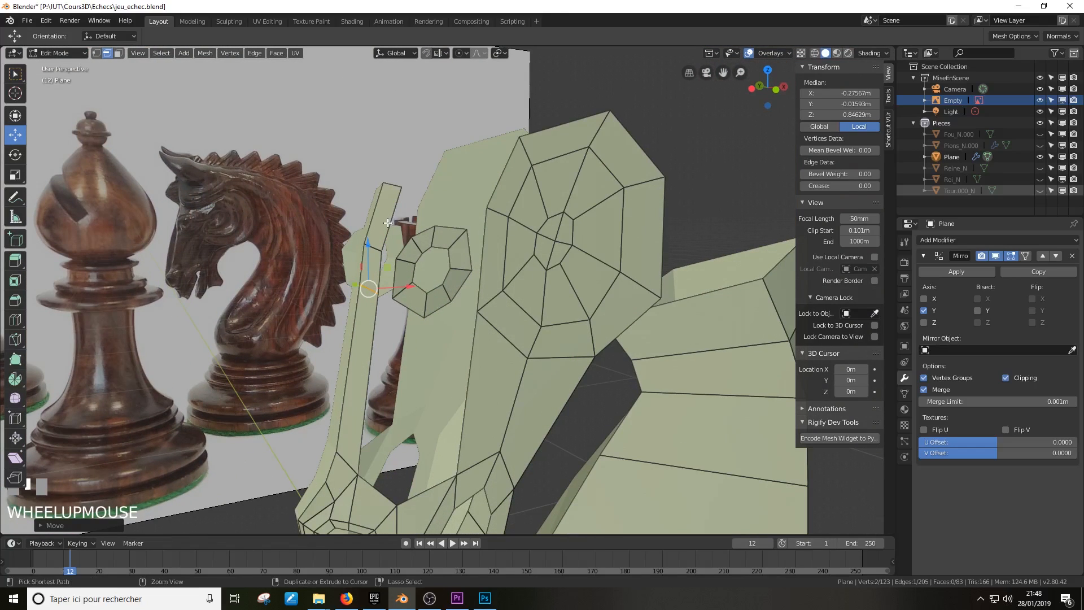
key("ctrl+r")
left_click(387, 223)
left_click(387, 222)
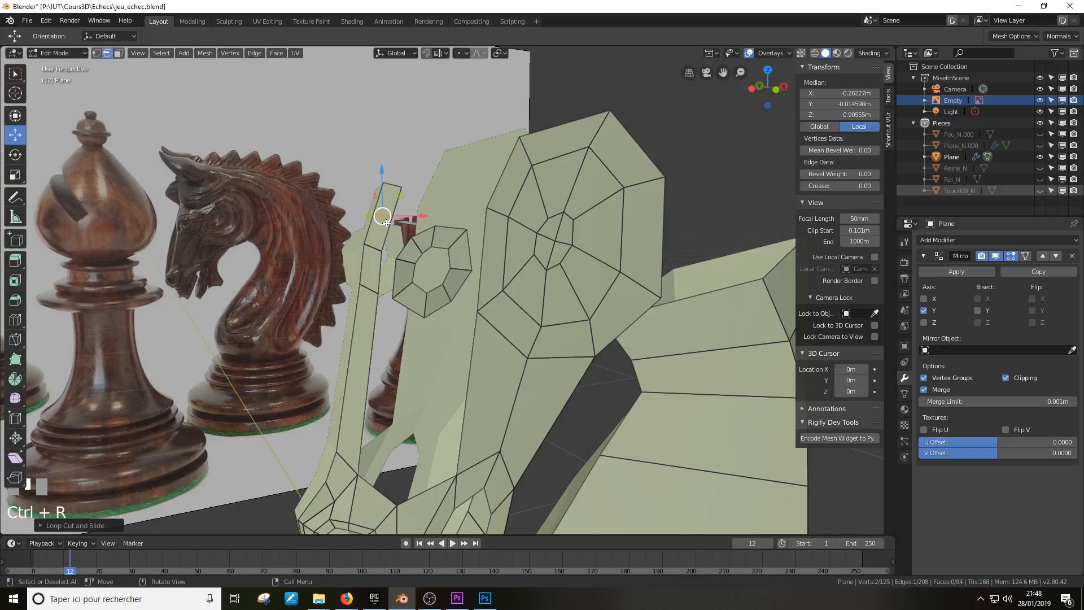
key("KP_Enter")
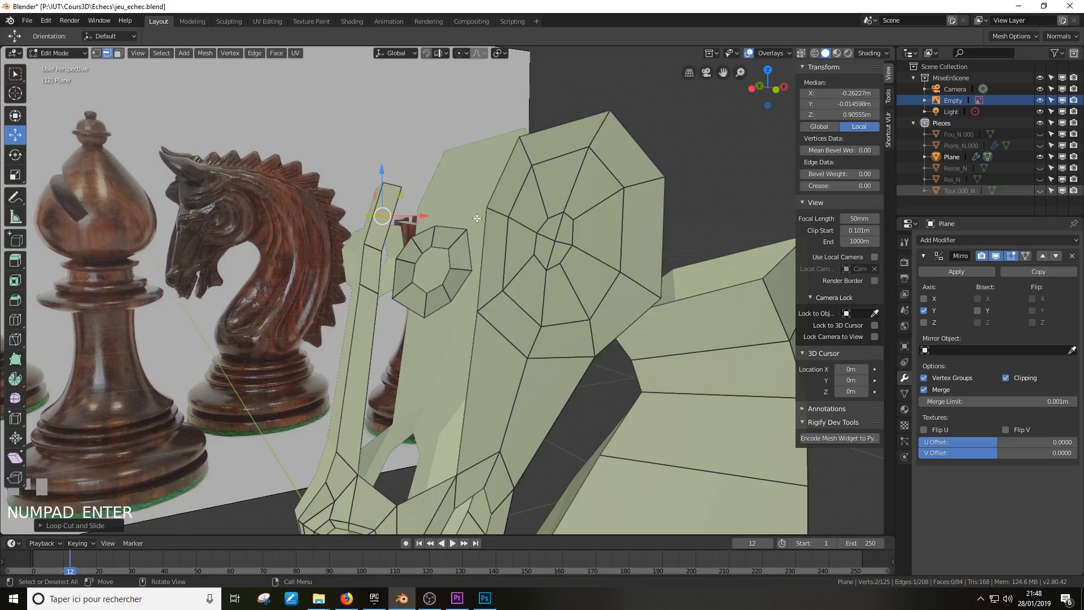
key("KP_3")
key("KP_1")
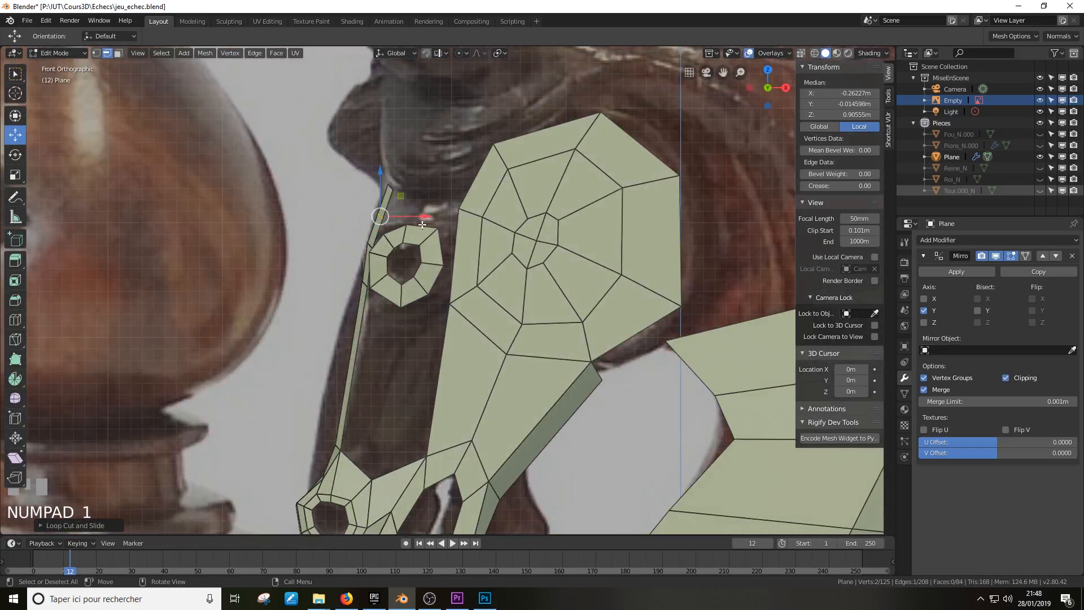
Move the strip's outer side edges beside the eye forward by about 0.007 m along X
middle_click_drag(403, 218, 380, 242)
left_click(399, 260)
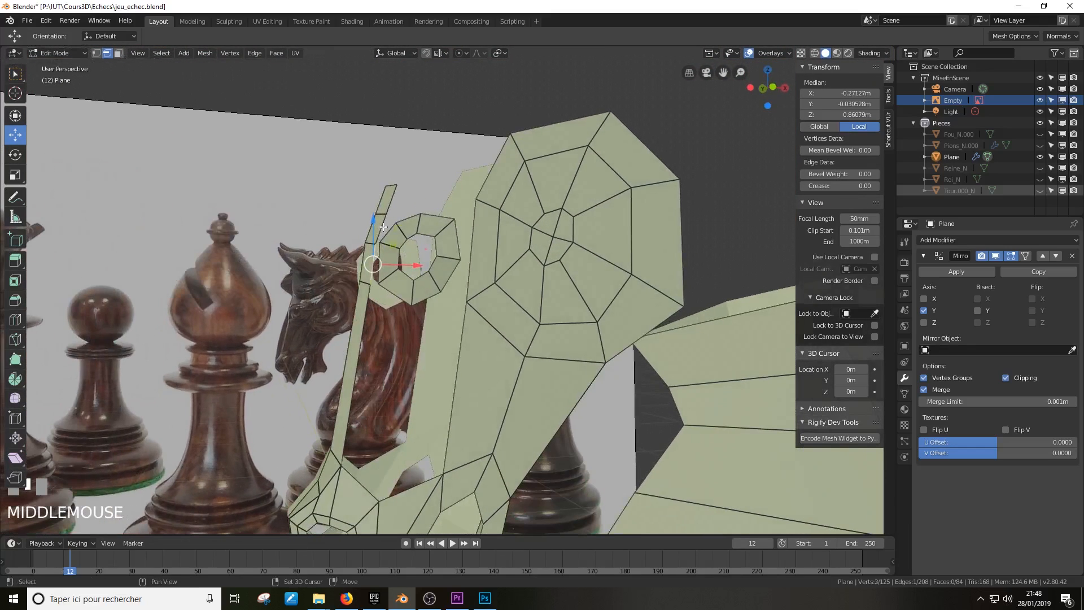
left_click(391, 202, "shift")
left_click_drag(411, 236, 408, 236)
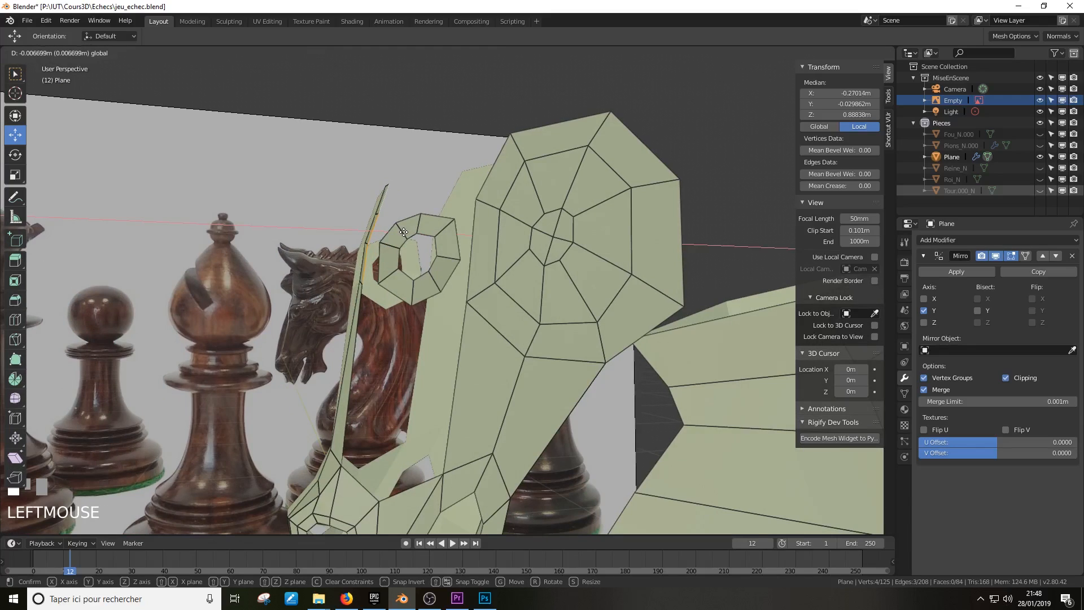
Select the edges at the forehead end of the nose bridge strip and move them slightly forward
middle_click_drag(408, 236, 441, 253)
left_click(389, 192)
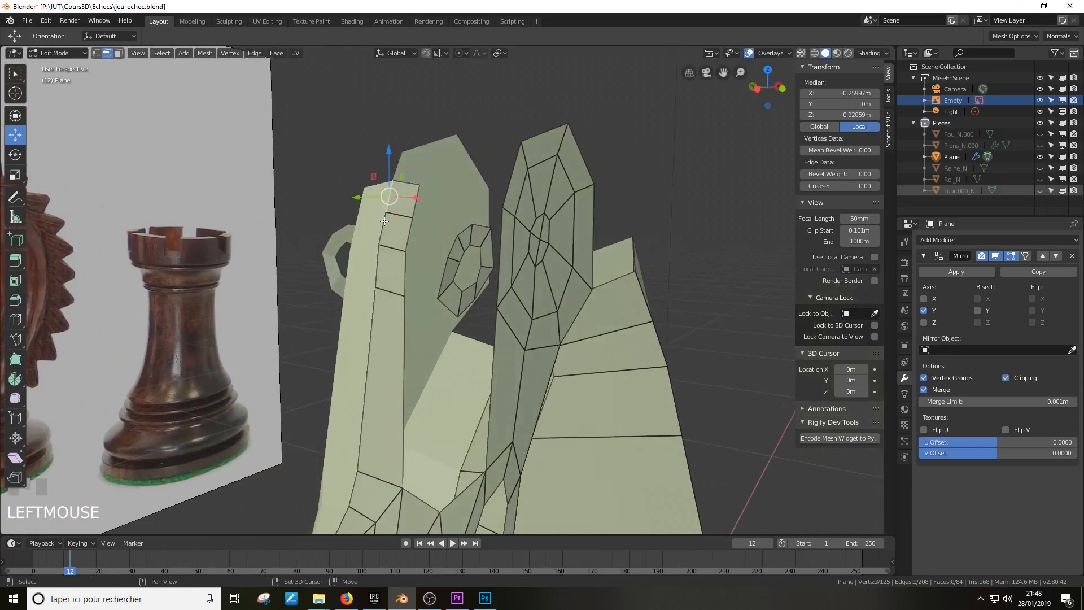
left_click(395, 203, "shift")
middle_click_drag(395, 203, 423, 248)
left_click_drag(409, 231, 398, 233)
Fill two adjacent faces between the nose bridge strip's side edges and the front edges of the eye ring
left_click(378, 276)
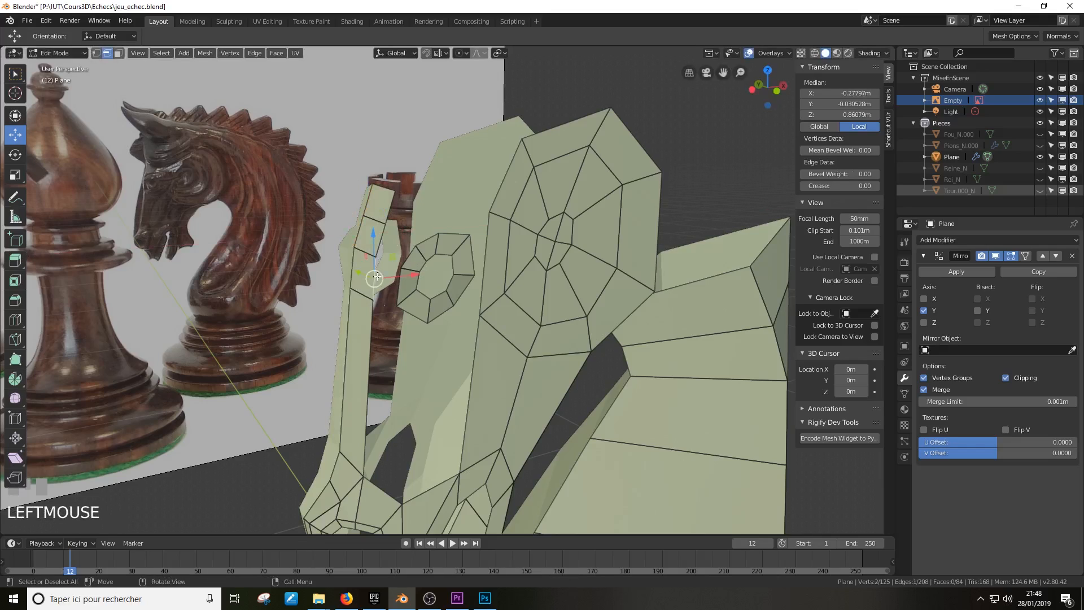
left_click(397, 288, "shift")
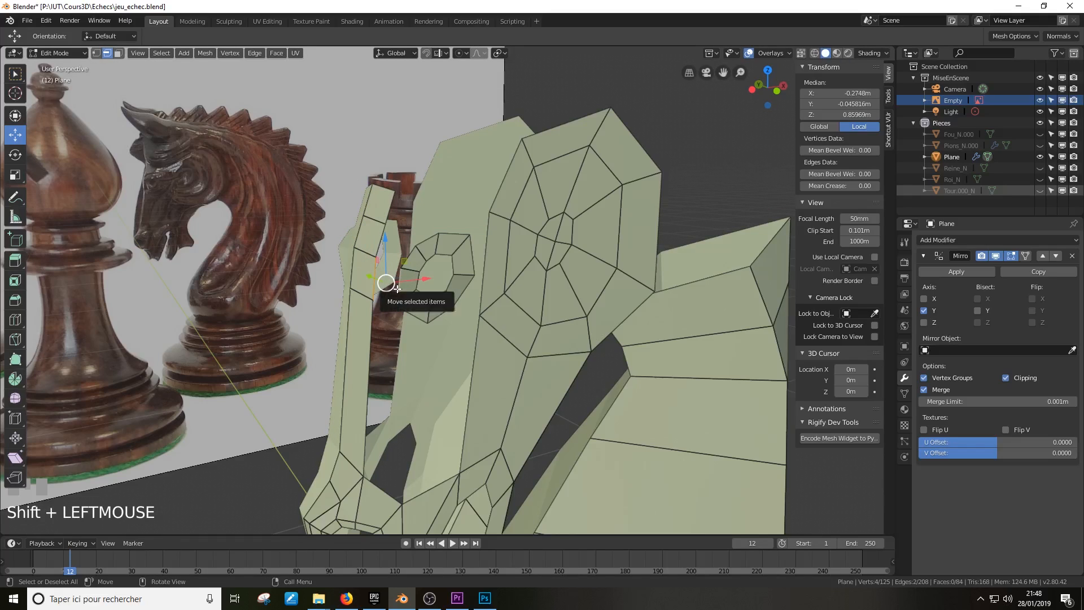
key("f")
left_click(383, 240)
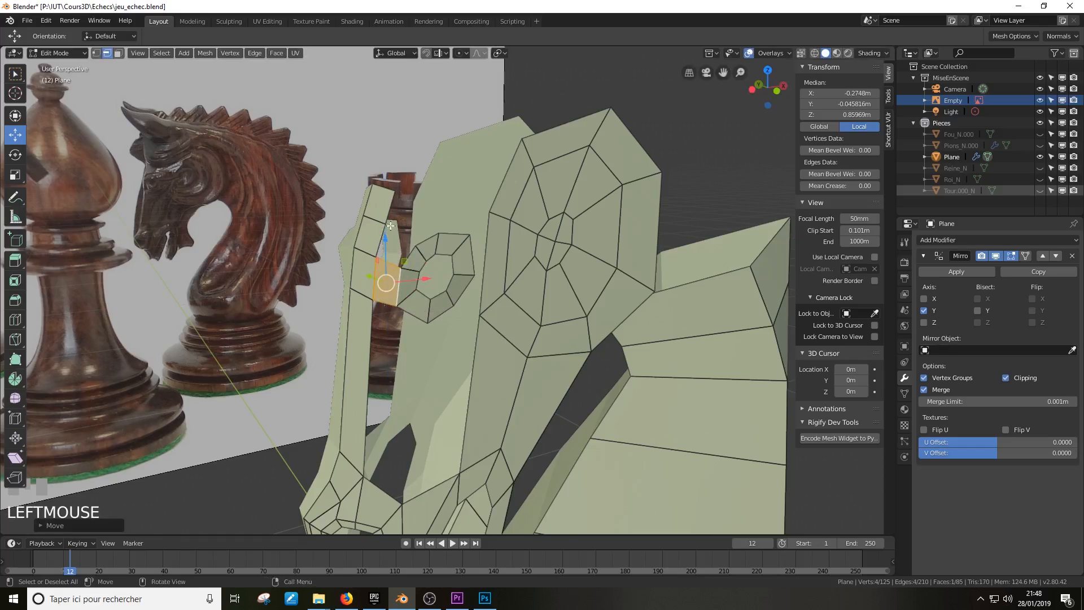
middle_click_drag(390, 225, 361, 208)
left_click(345, 192)
left_click(422, 213, "shift")
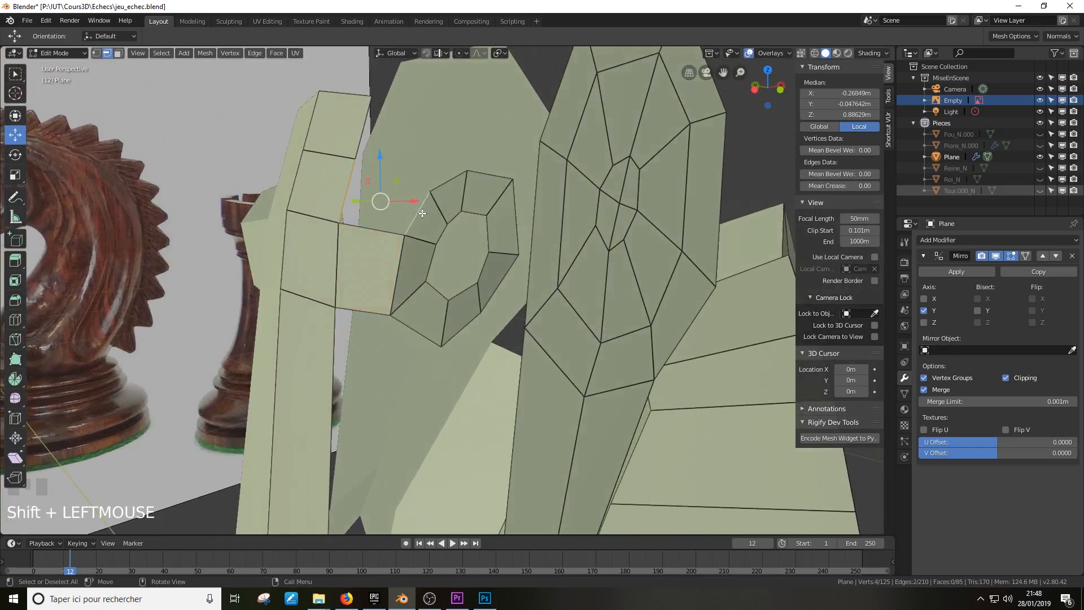
key("f")
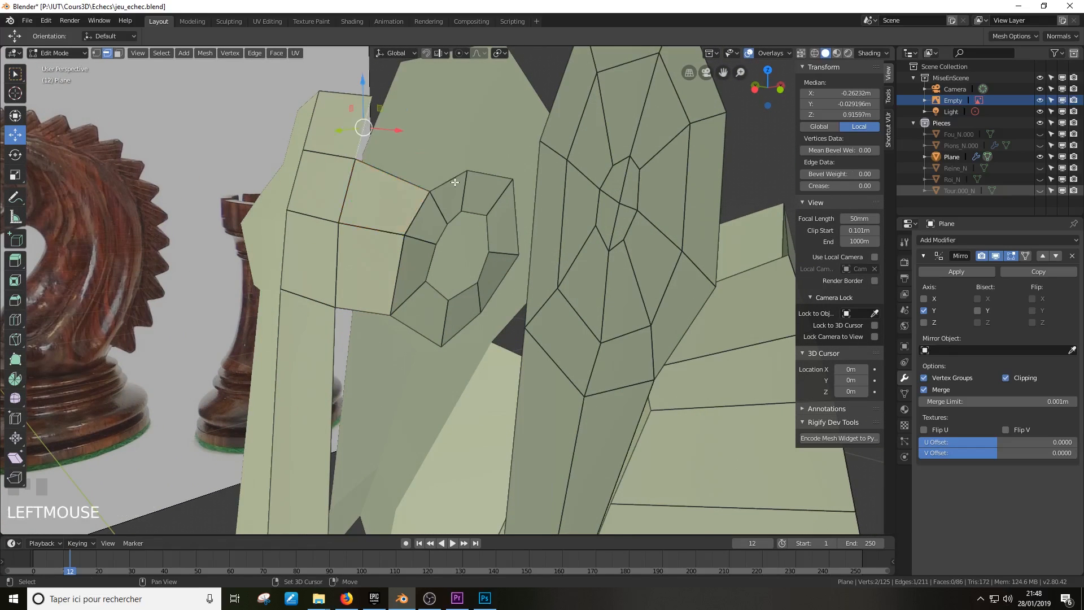
Fill a face between the strip's topmost side edge and the eye ring's upper front edge
left_click(455, 182, "shift")
key("g")
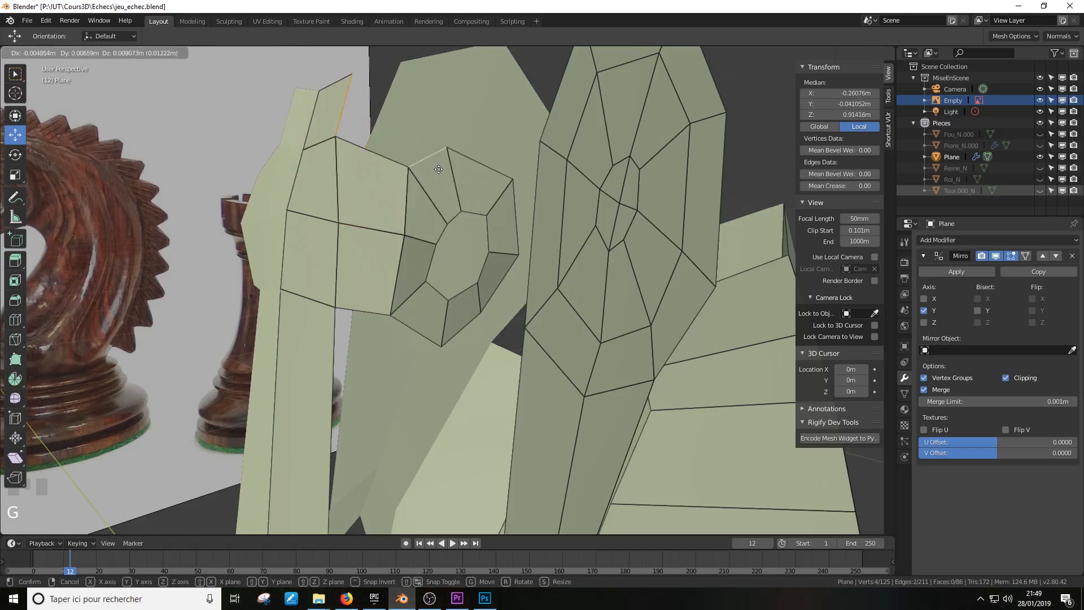
right_click(363, 150)
middle_click_drag(435, 183, 398, 203)
middle_click_drag(395, 316, 468, 262, "shift")
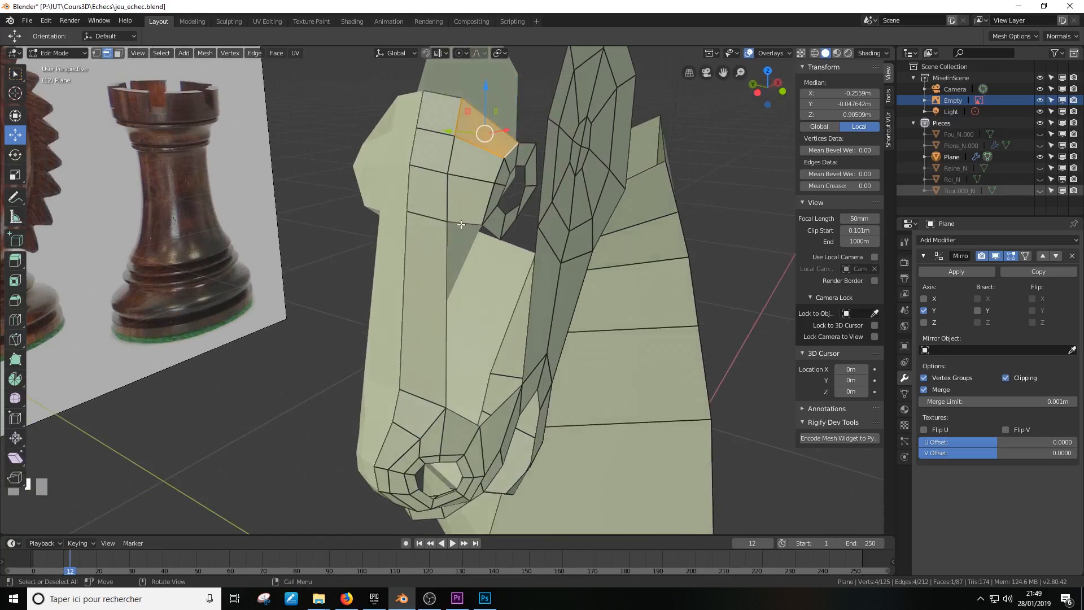
Move the edge chain from the nose bridge's outer corner down the nostril's front outward by about 0.0125 m along Y
middle_click_drag(461, 225, 477, 379)
left_click(475, 380)
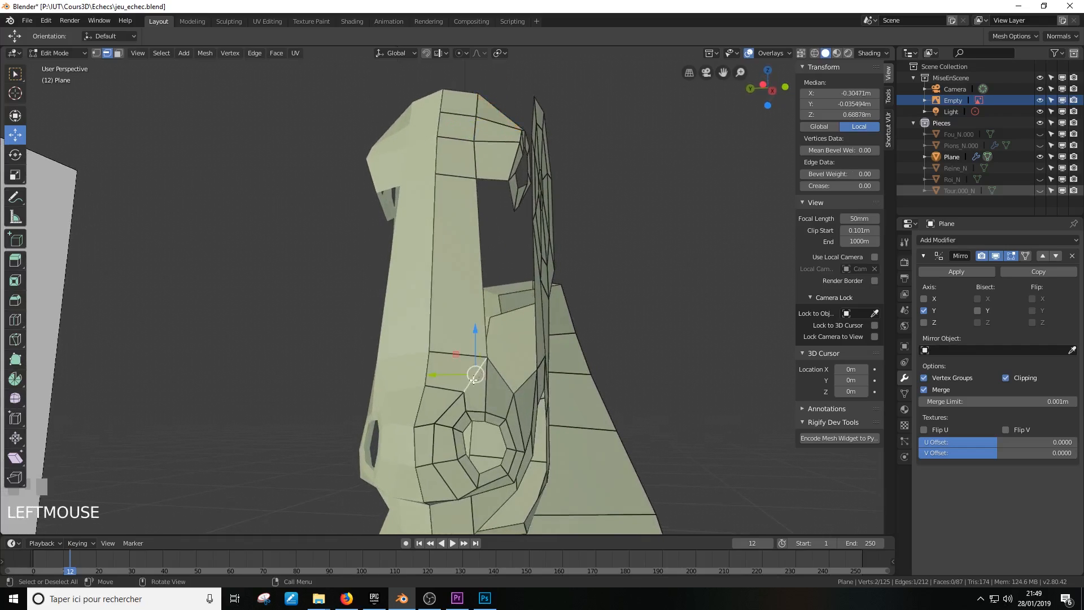
left_click(432, 429, "shift")
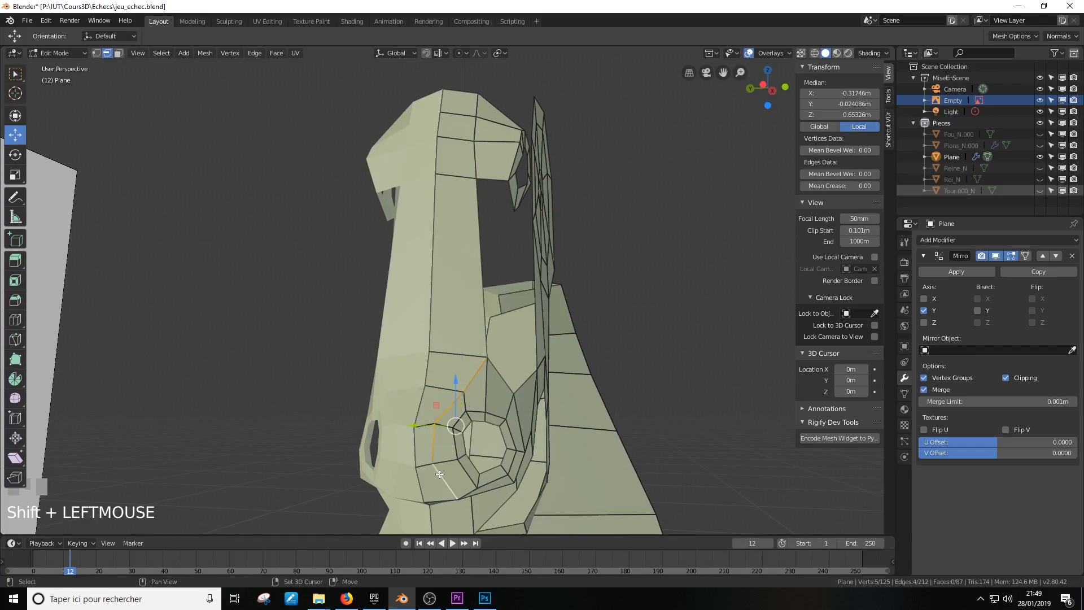
middle_click_drag(440, 474, 455, 476)
left_click_drag(443, 432, 462, 432)
middle_click_drag(462, 433, 413, 422)
In vertex mode, move the vertex above the nostril inward and up by about 0.008 m each in the YZ plane
left_click(96, 53)
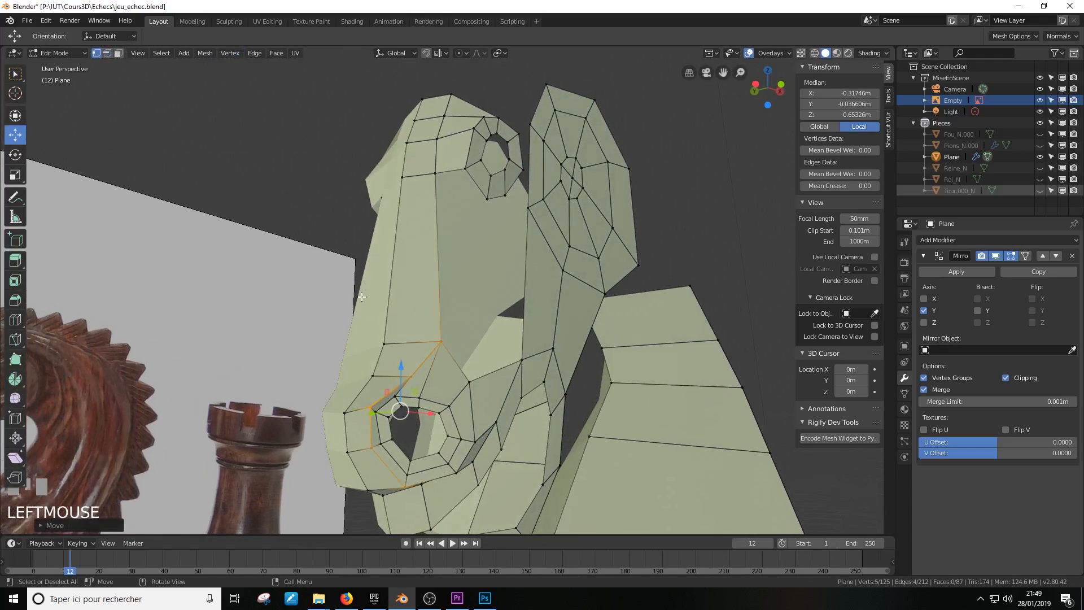
left_click(412, 374)
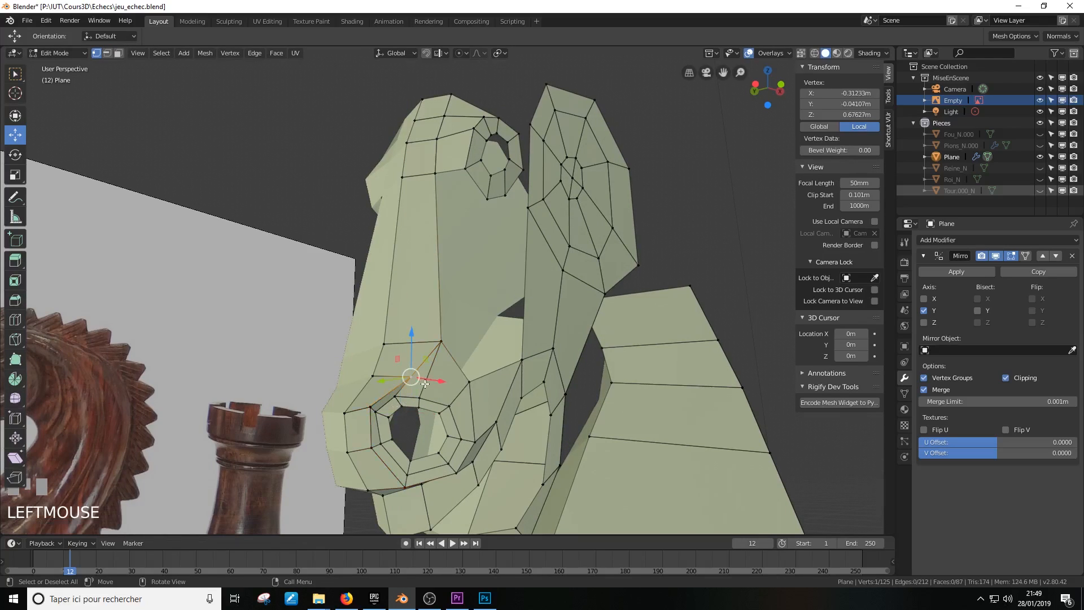
mouse_move(408, 356)
left_mouse_down()
mouse_move(406, 346)
mouse_move(393, 370)
left_mouse_up()
middle_click_drag(393, 371, 457, 381)
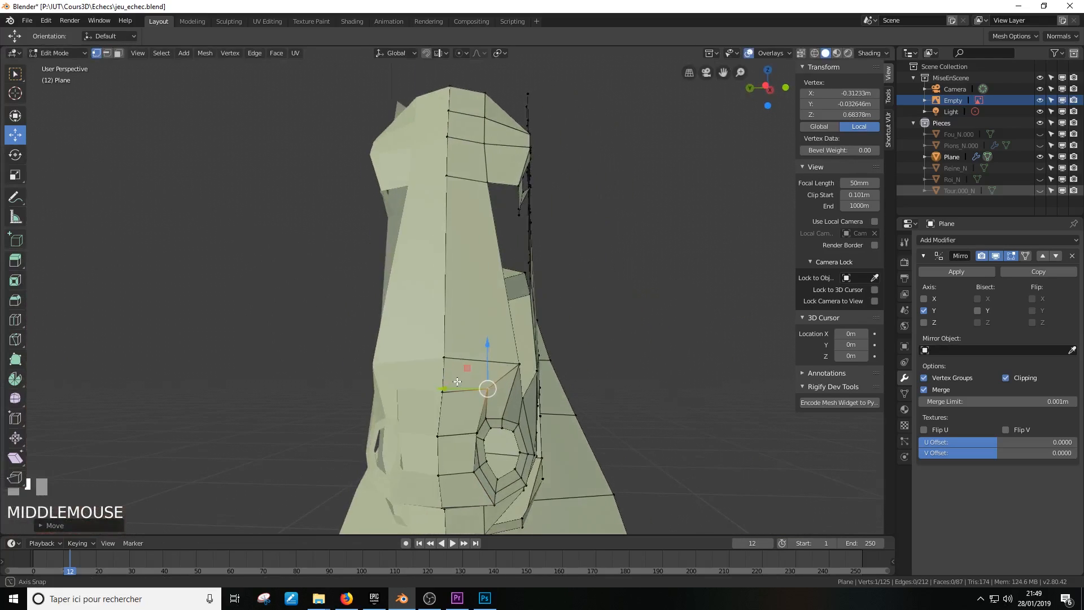
In face mode, delete the long nose bridge face between the forehead and the top of the muzzle
left_click(118, 53)
left_click(429, 278)
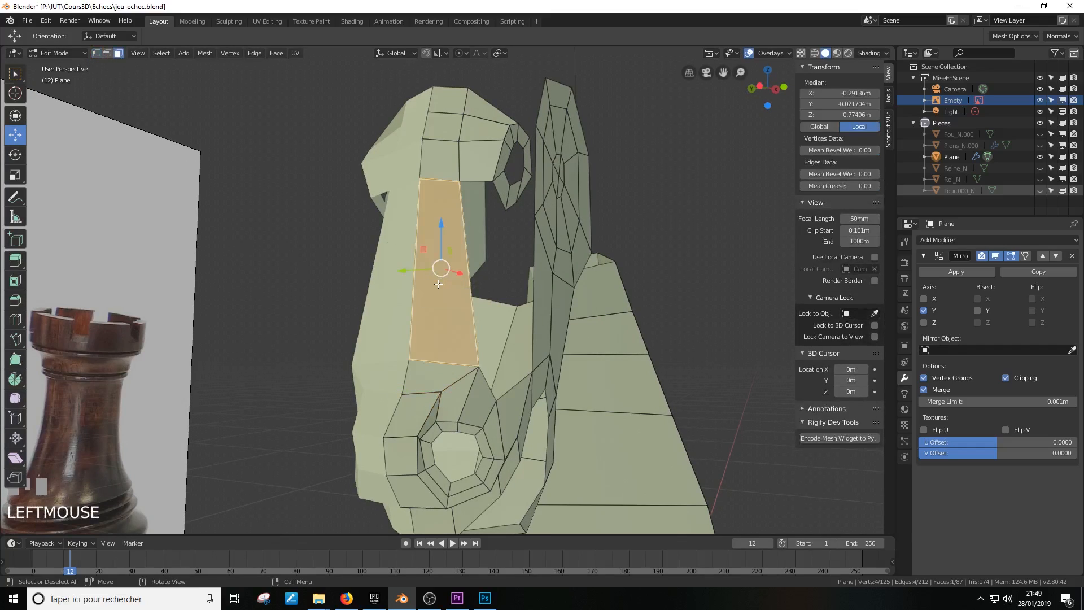
key("Delete")
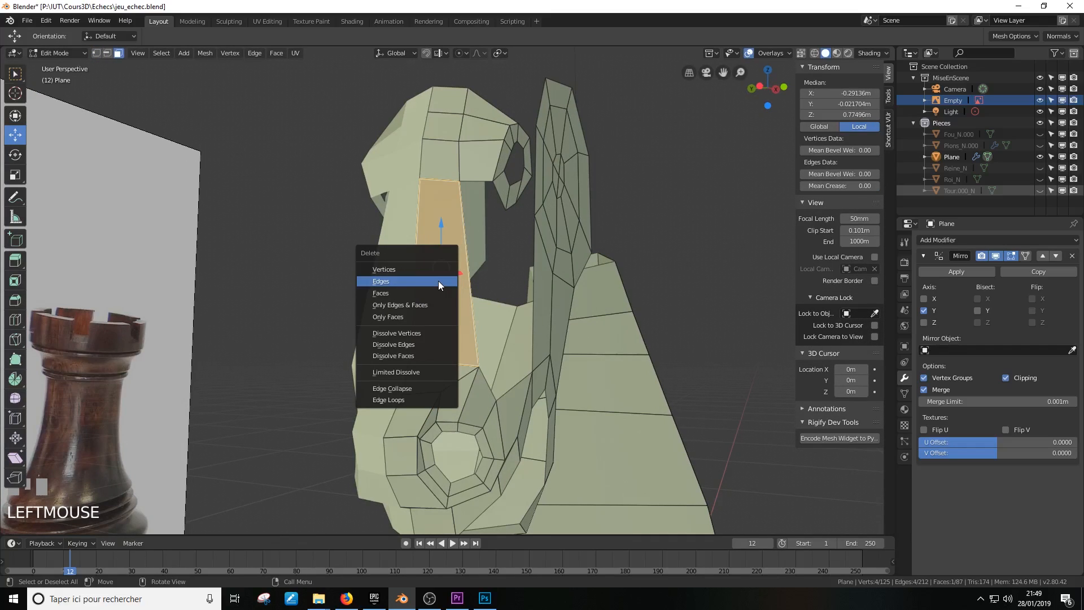
left_click(429, 286)
middle_click_drag(429, 286, 462, 315)
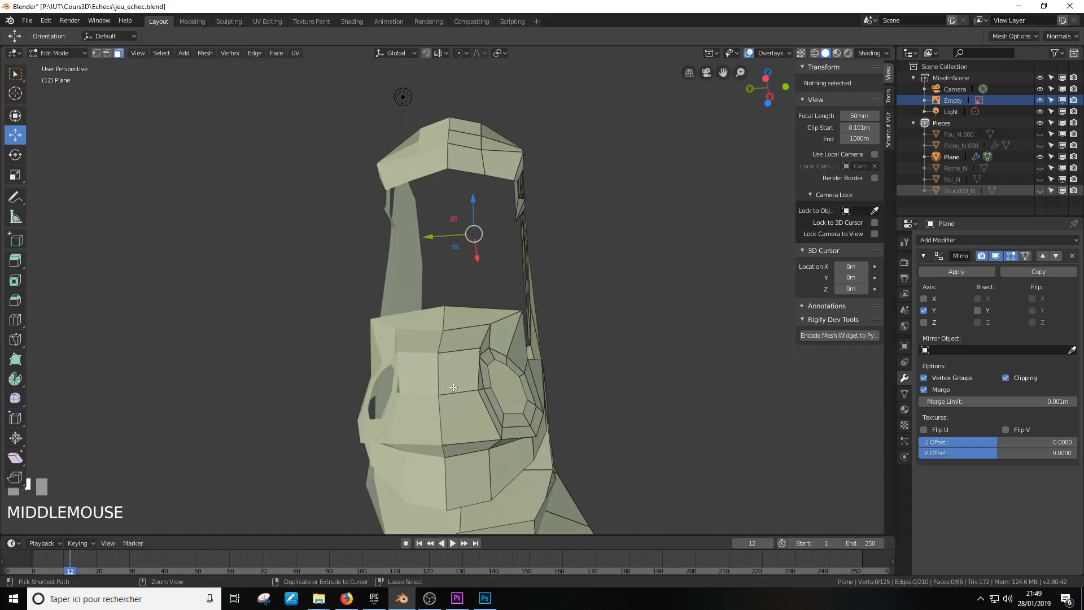
Add a vertical loop cut down the front of the muzzle beside the nostril ring, with an edge slide of about 0.264
key("ctrl+r")
left_click(454, 386)
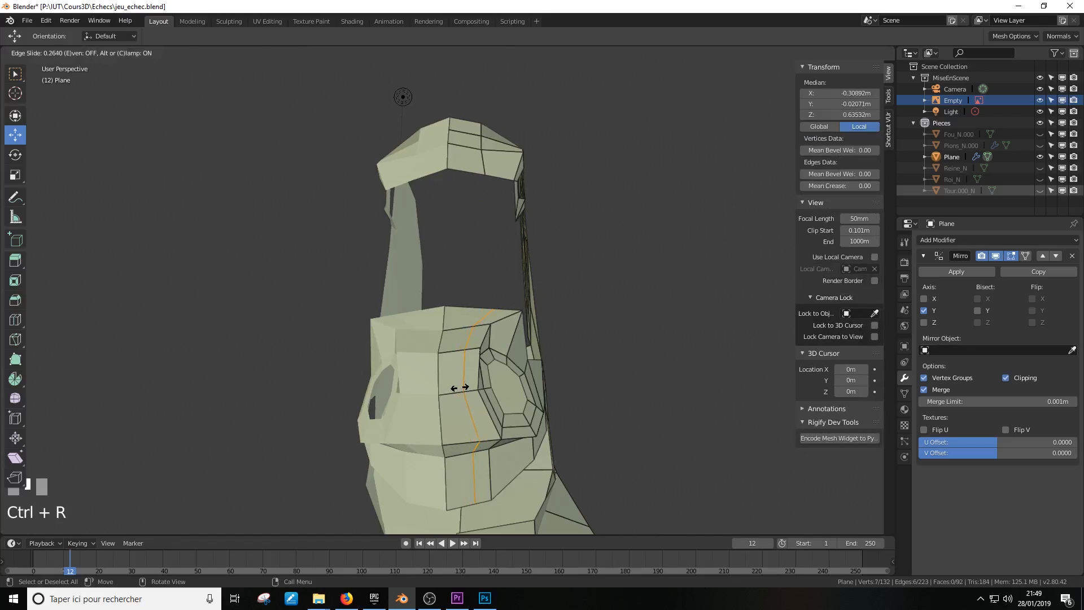
left_click(458, 388)
middle_click_drag(458, 387, 480, 225)
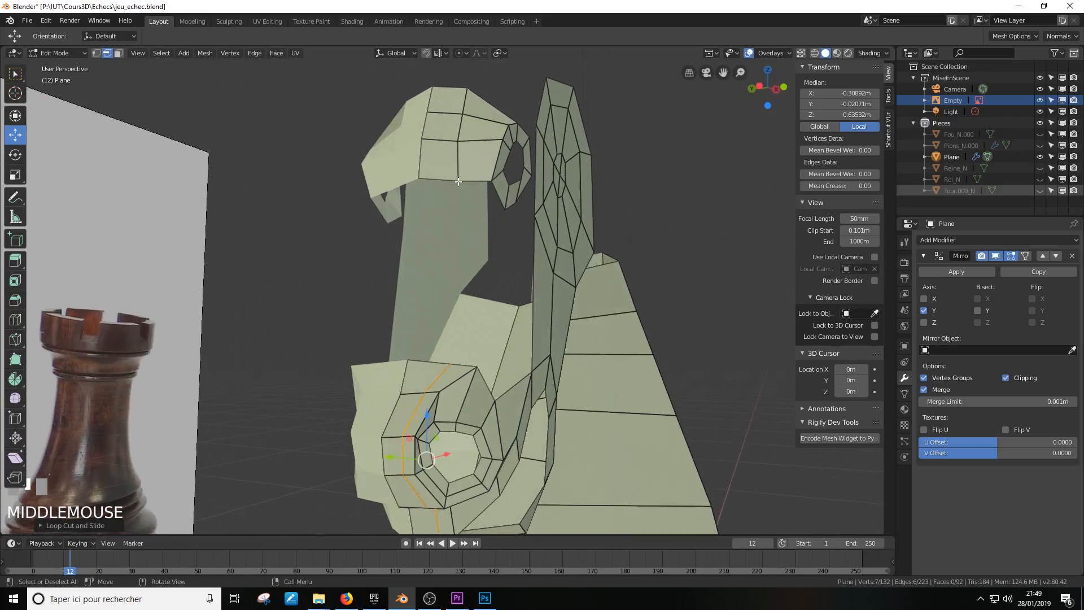
Fill two long nose bridge faces joining the muzzle's two upper edges to the forehead's two lower edges
left_click(420, 358)
left_click(446, 180, "shift")
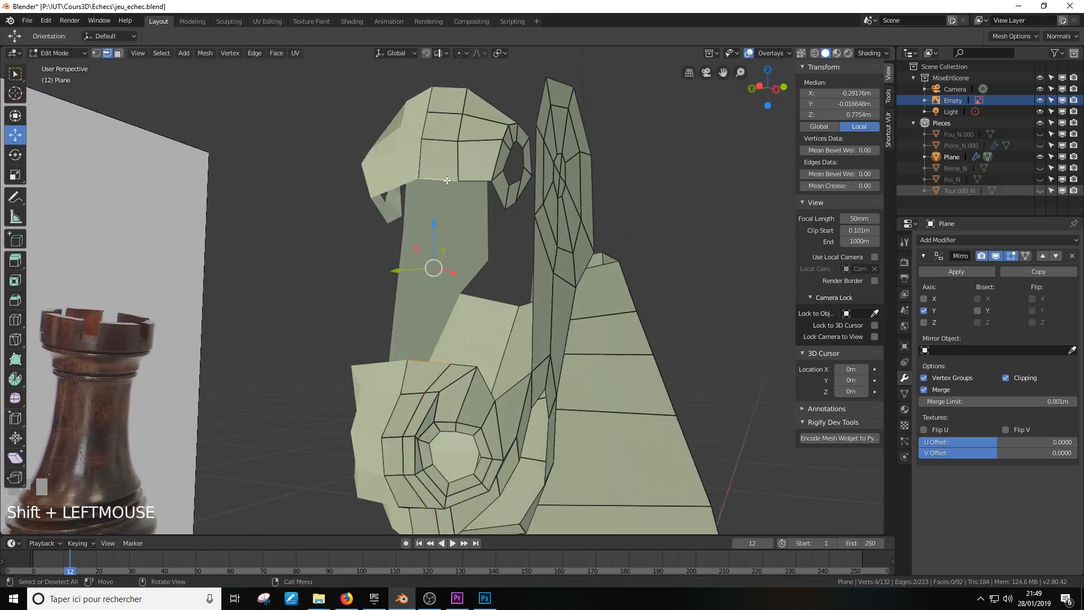
key("f")
left_click(458, 365)
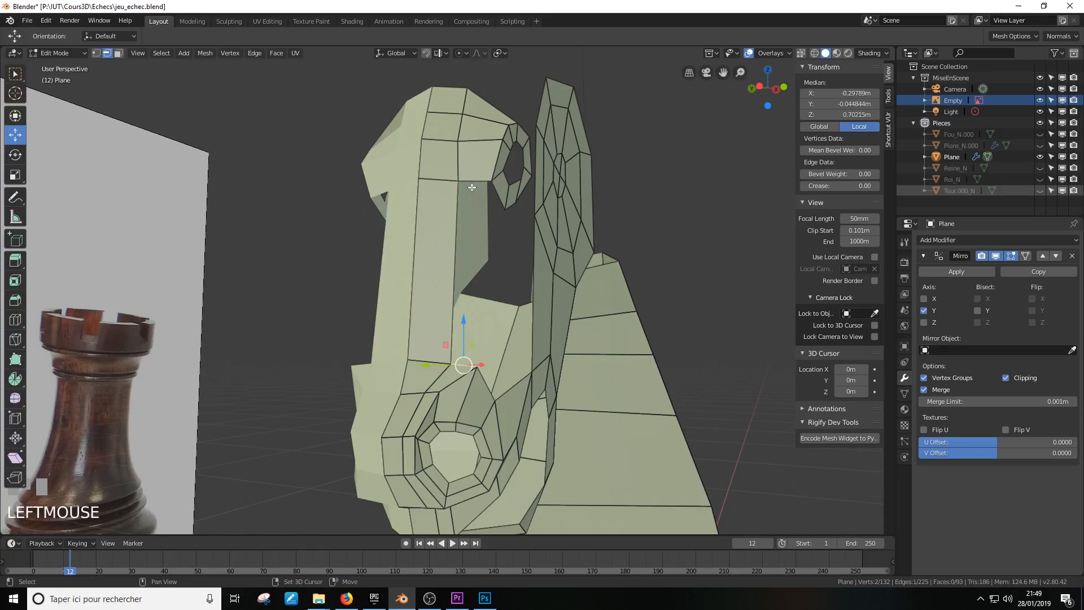
left_click(469, 177, "shift")
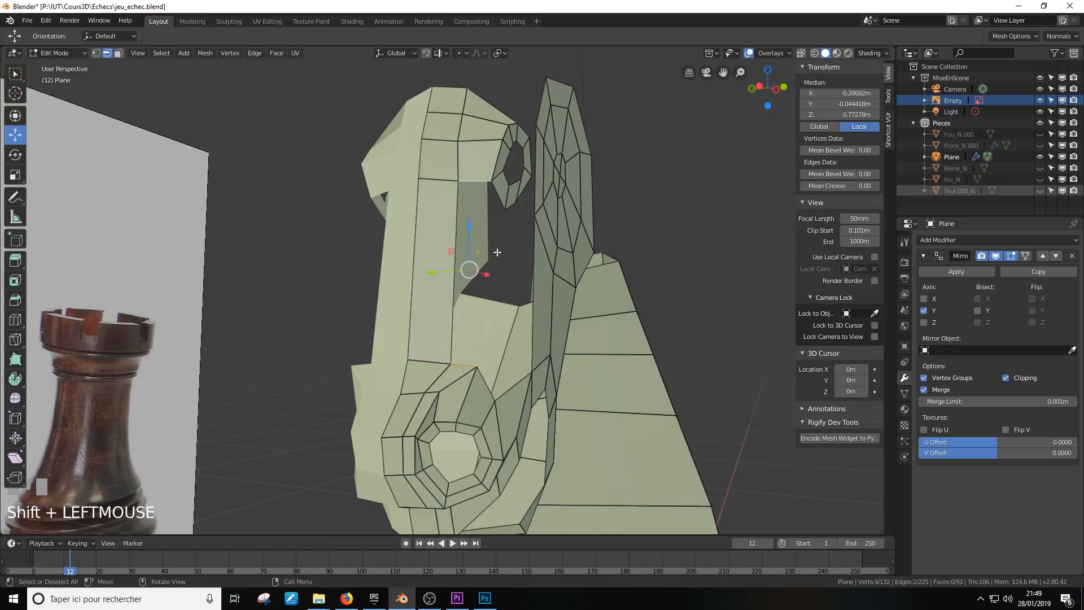
key("f")
Fill a face between the eye ring's lower front edge and the muzzle's upper side edge
middle_click_drag(542, 286, 457, 247)
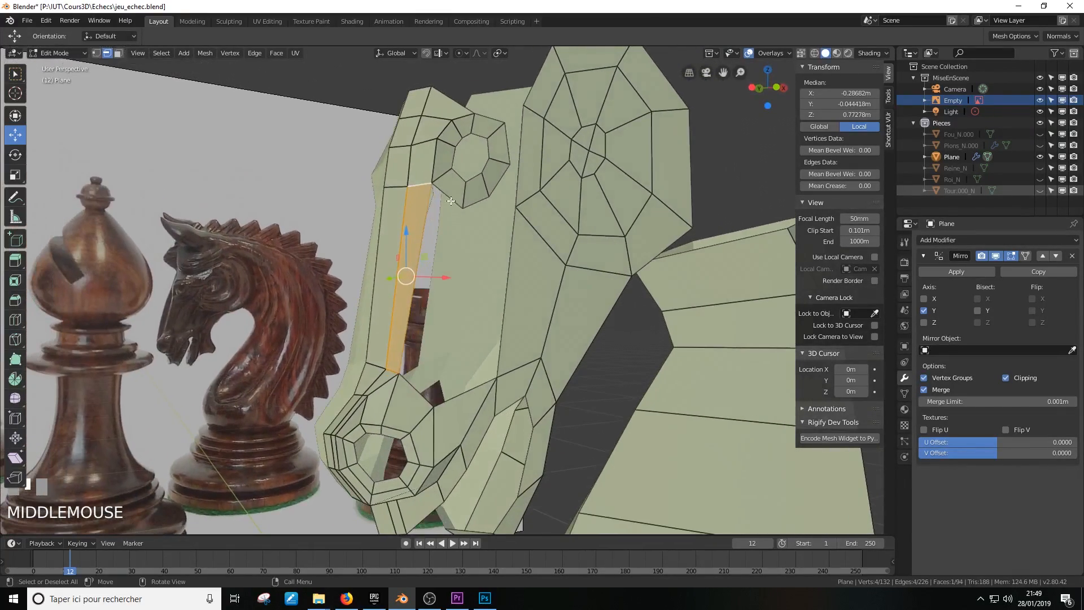
left_click(458, 246)
left_click(421, 394, "shift")
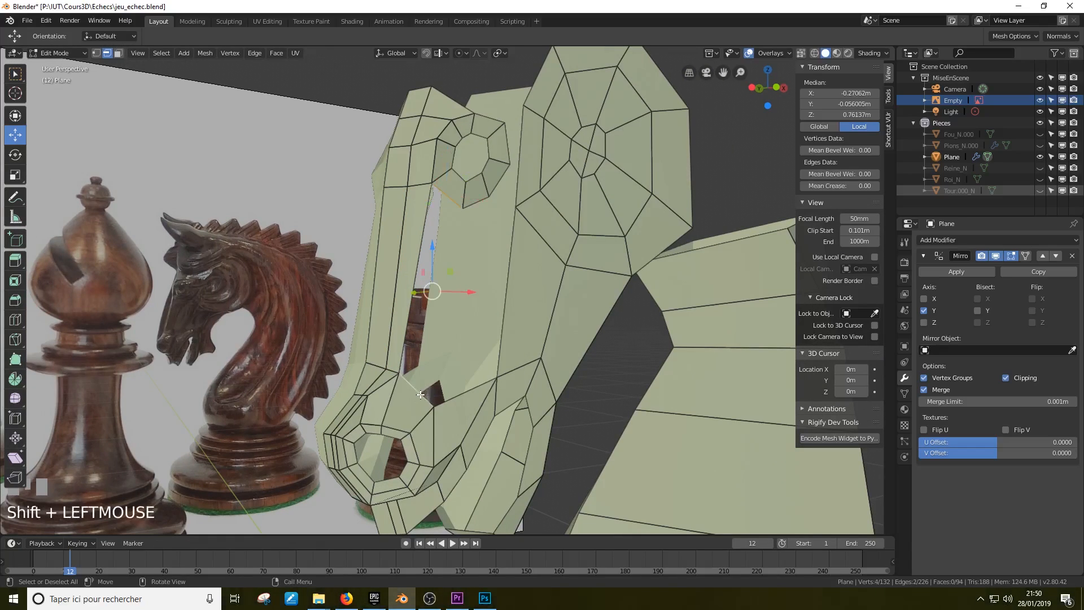
key("f")
Try to fill a face between the eye ring's bottom edge and the full-length rear upper edge of the muzzle
middle_click_drag(421, 394, 467, 240)
left_click(467, 239)
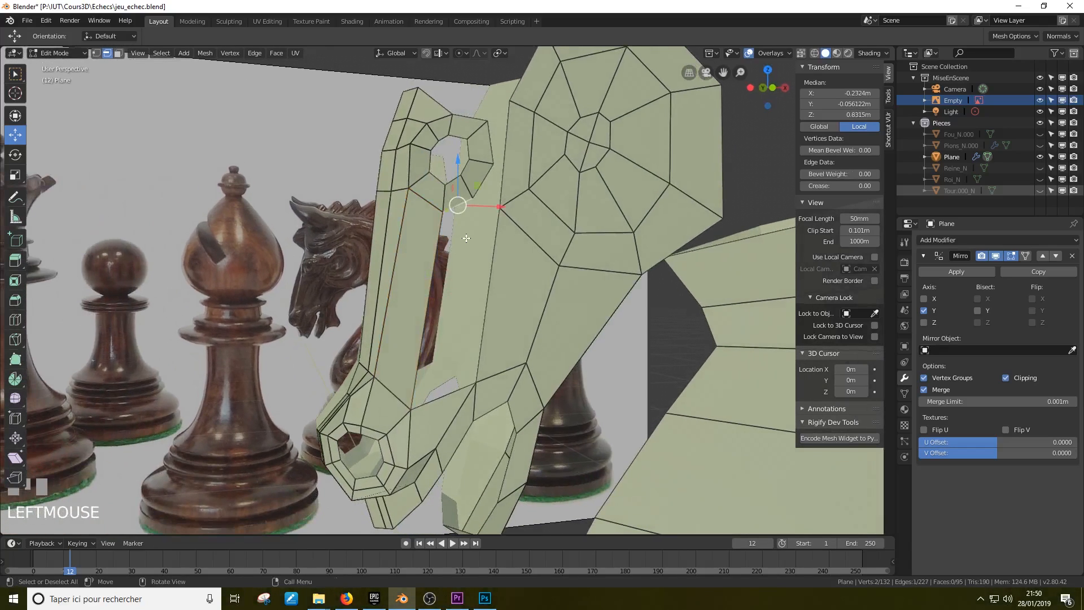
left_click(450, 390, "shift")
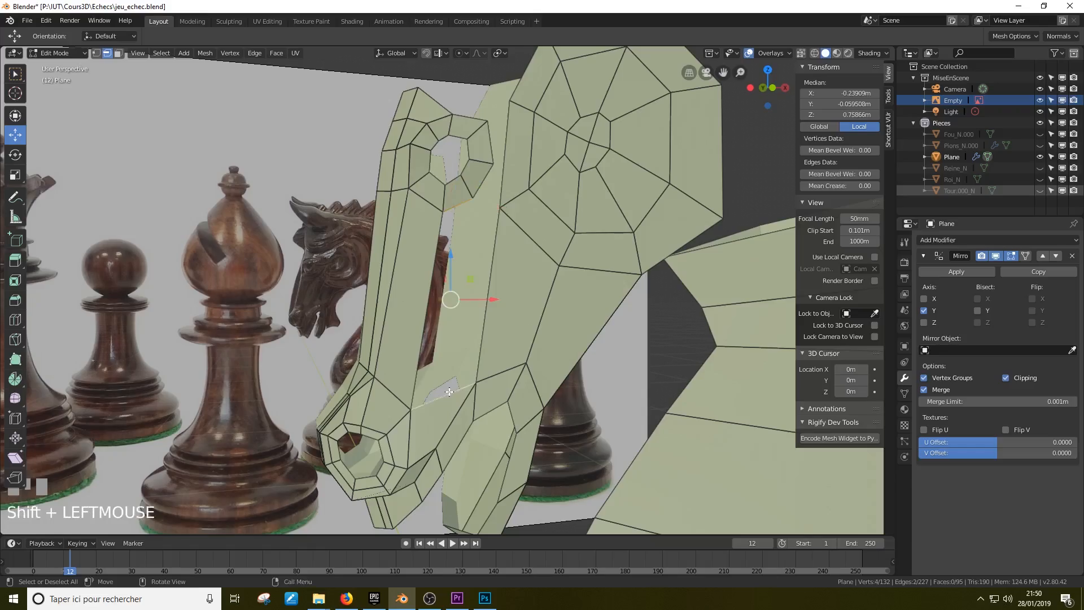
key("f")
middle_click_drag(448, 392, 464, 368)
middle_click_drag(477, 318, 500, 230)
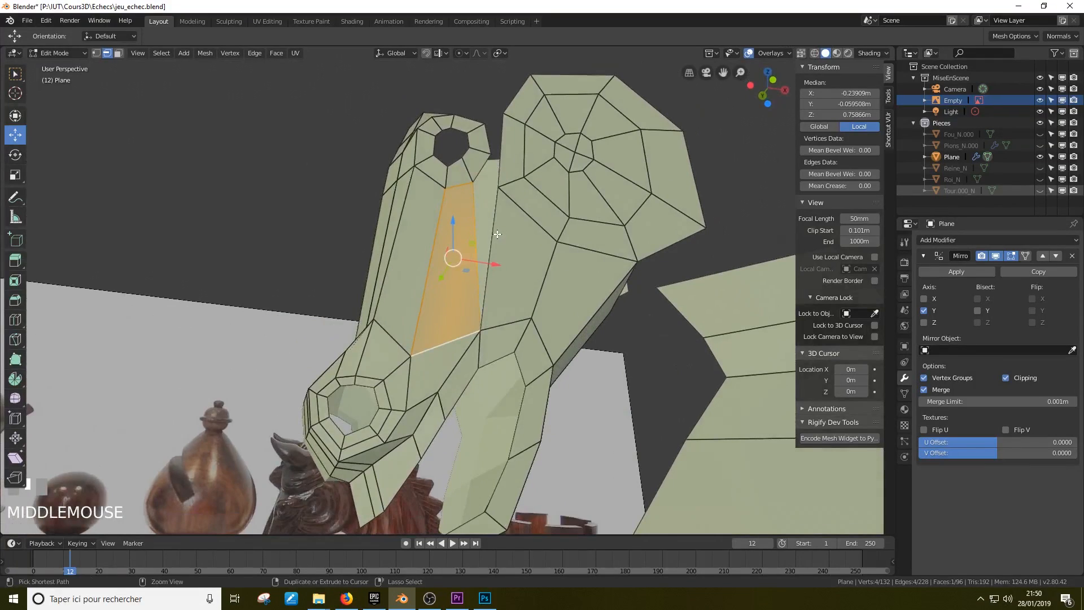
key("ctrl+z")
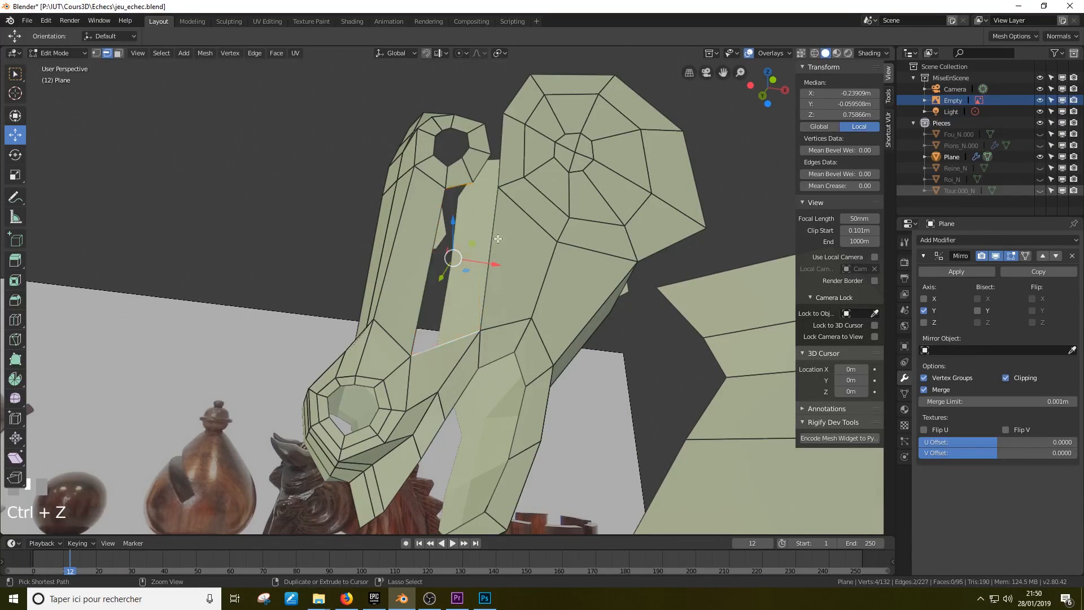
Add a centred loop cut through the muzzle's rear side, and fill a face from its front upper half-edge to the eye ring's bottom edge
key("ctrl+r")
double_click(448, 354)
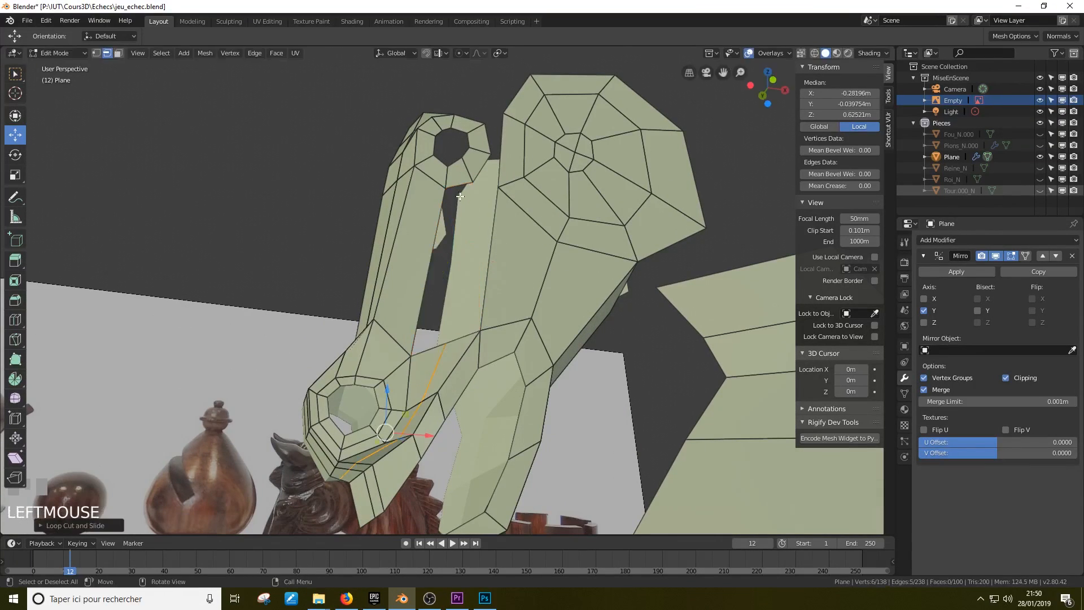
left_click(460, 194)
left_click(438, 345, "shift")
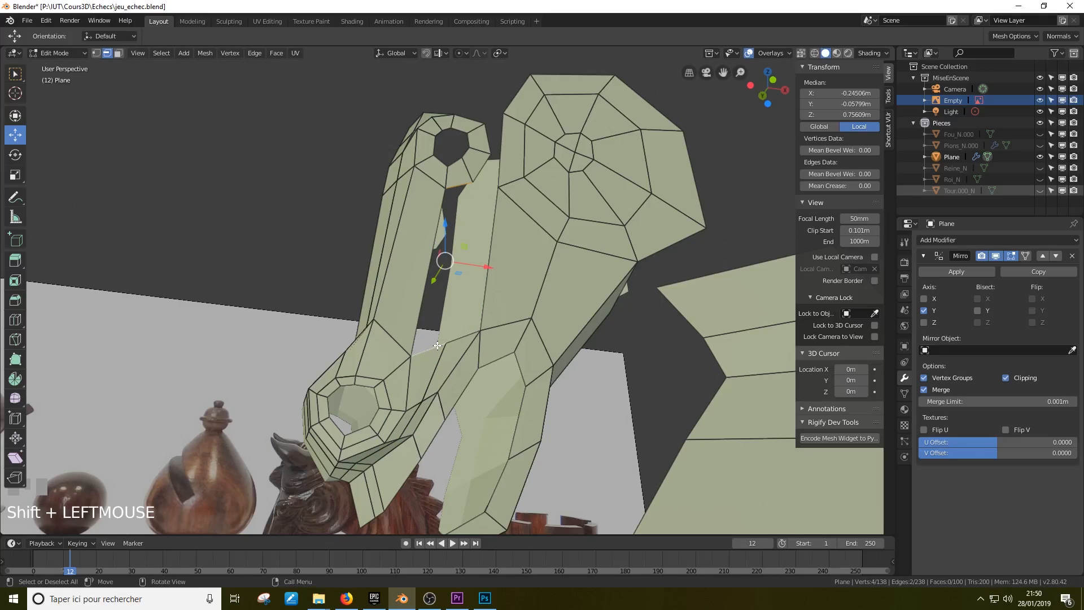
key("f")
Fill a face between the rear upper half-edge of the muzzle and the eye ring's lower rear edge
left_click(481, 247)
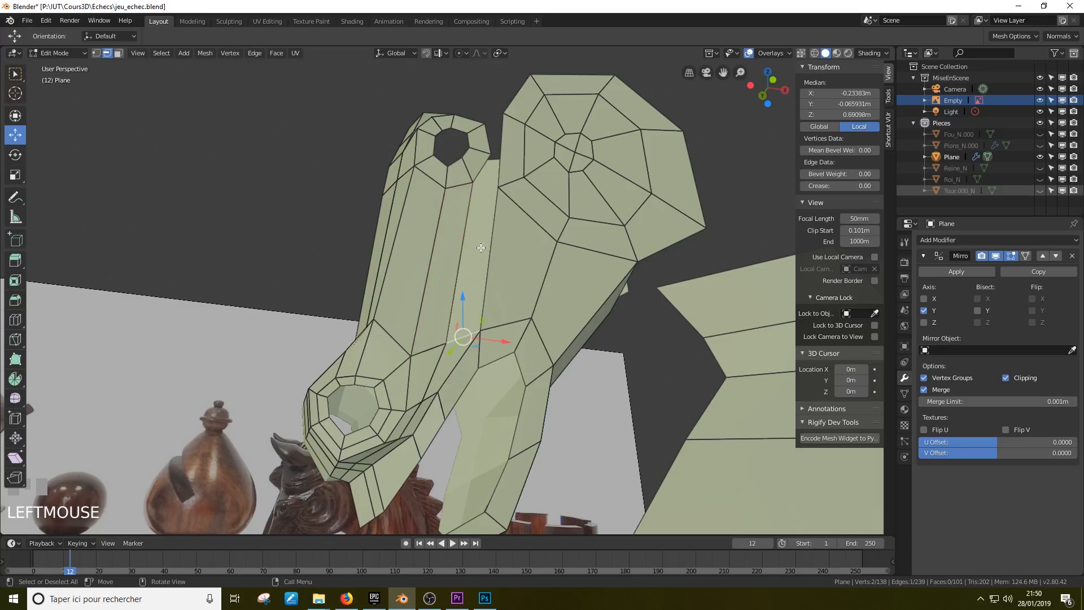
left_click(480, 171, "shift")
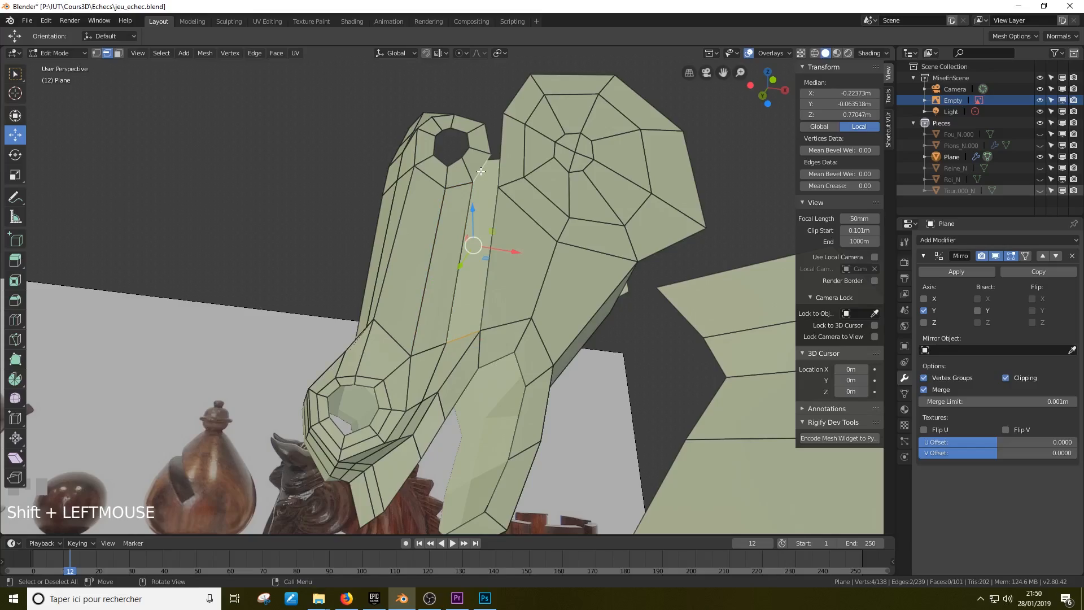
key("f")
In vertex mode, try merging the eye ring's rear corner vertex with the cheek disc's front vertex using At Last
middle_click_drag(481, 171, 499, 234)
scroll(500, 234, "up", 3)
middle_click_drag(530, 112, 483, 164, "shift")
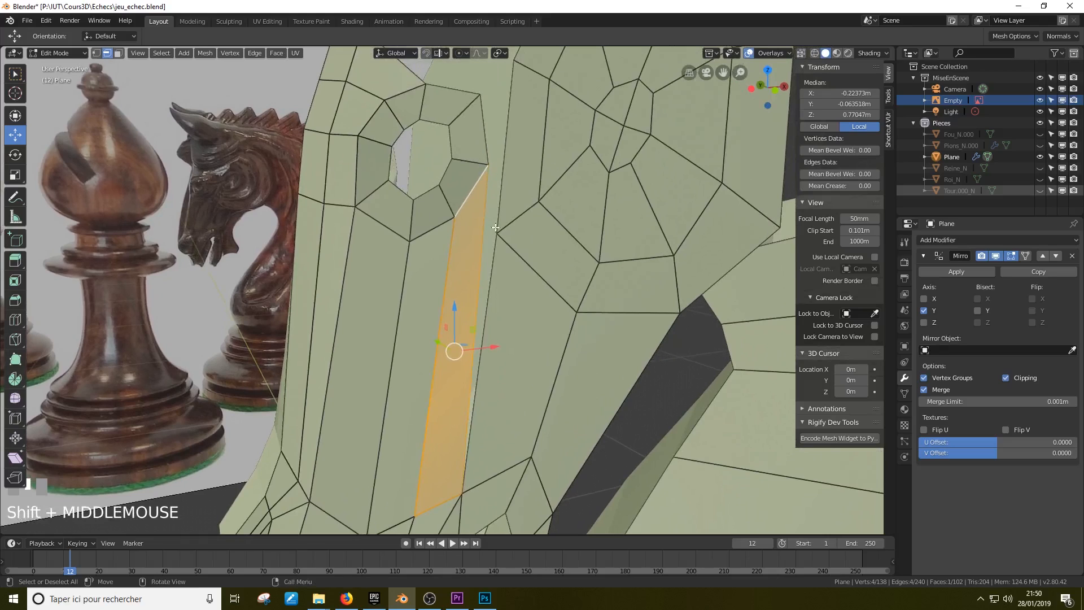
left_click(97, 53)
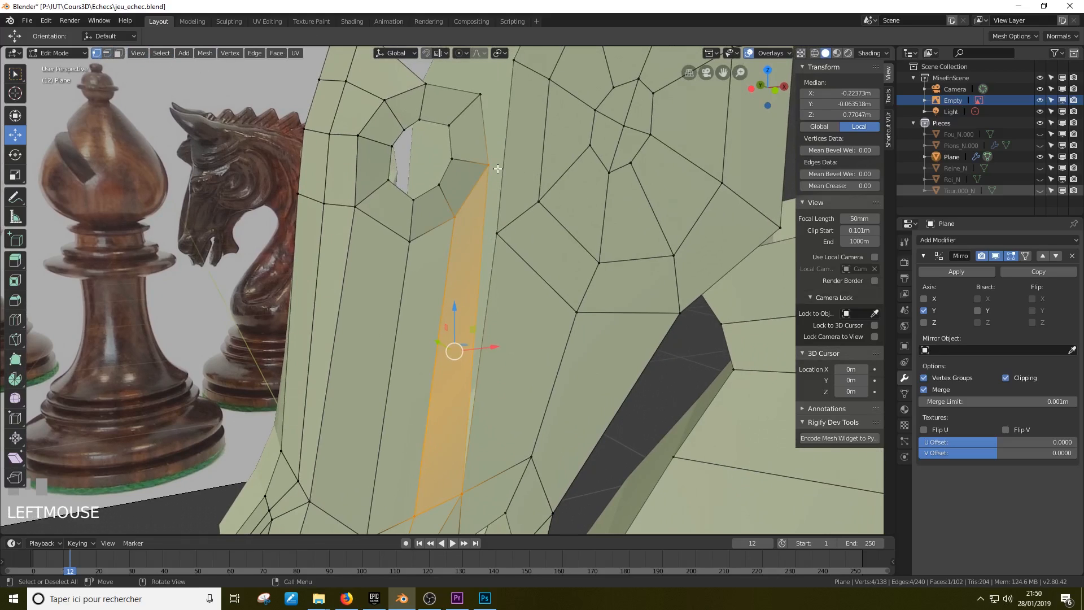
left_click(496, 168)
left_click(513, 232, "shift")
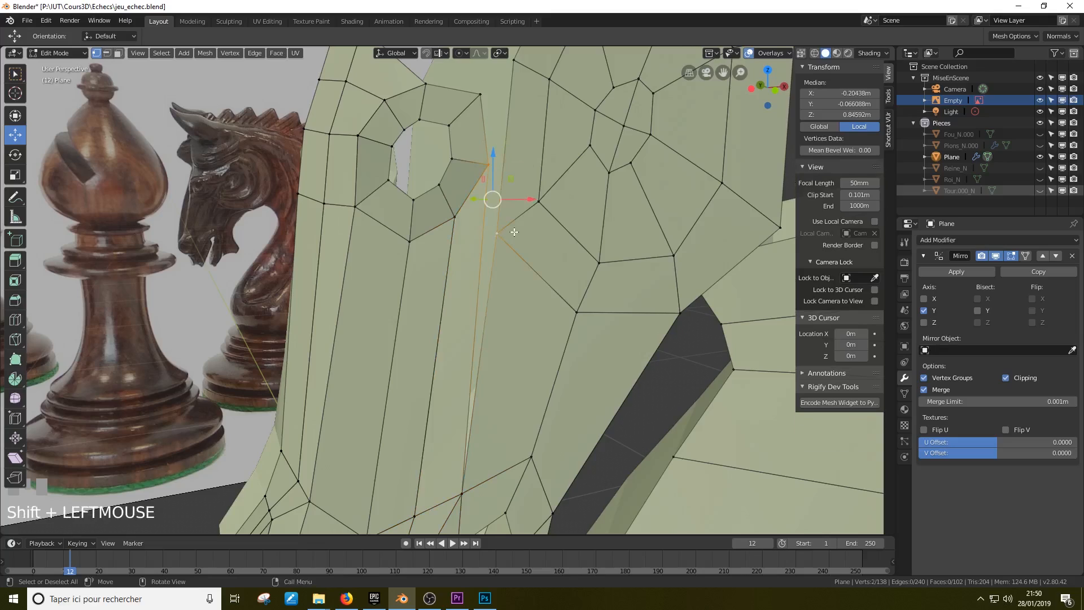
key("alt+m")
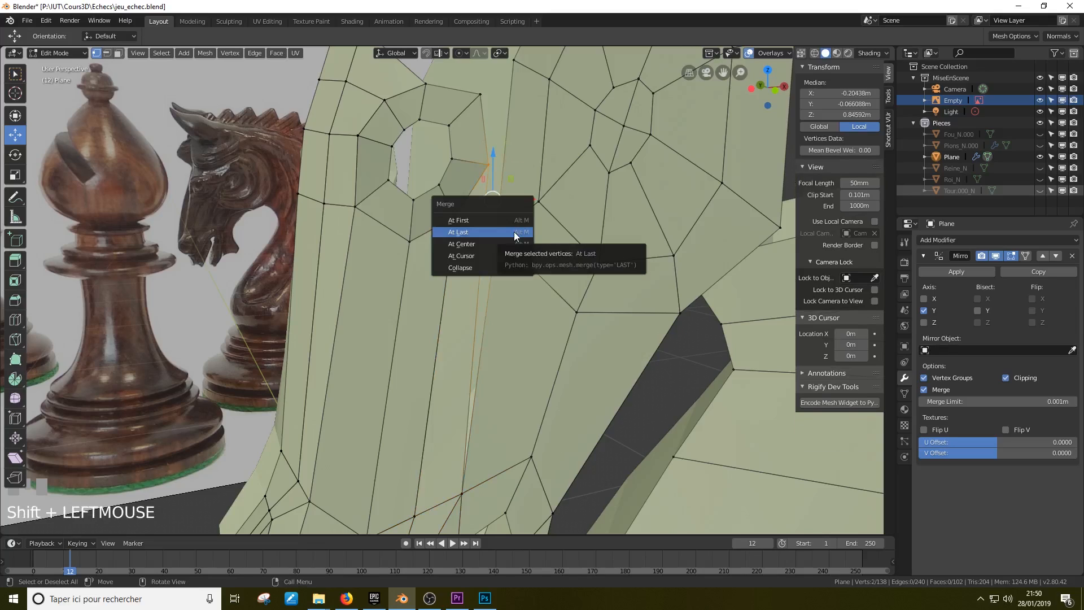
key("alt+m")
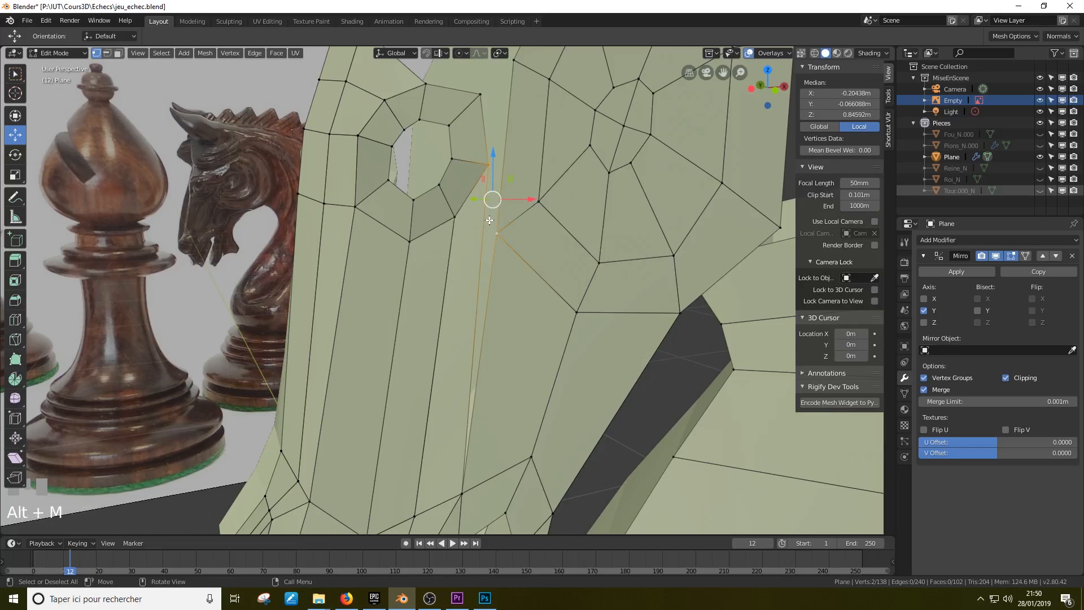
key("alt+m")
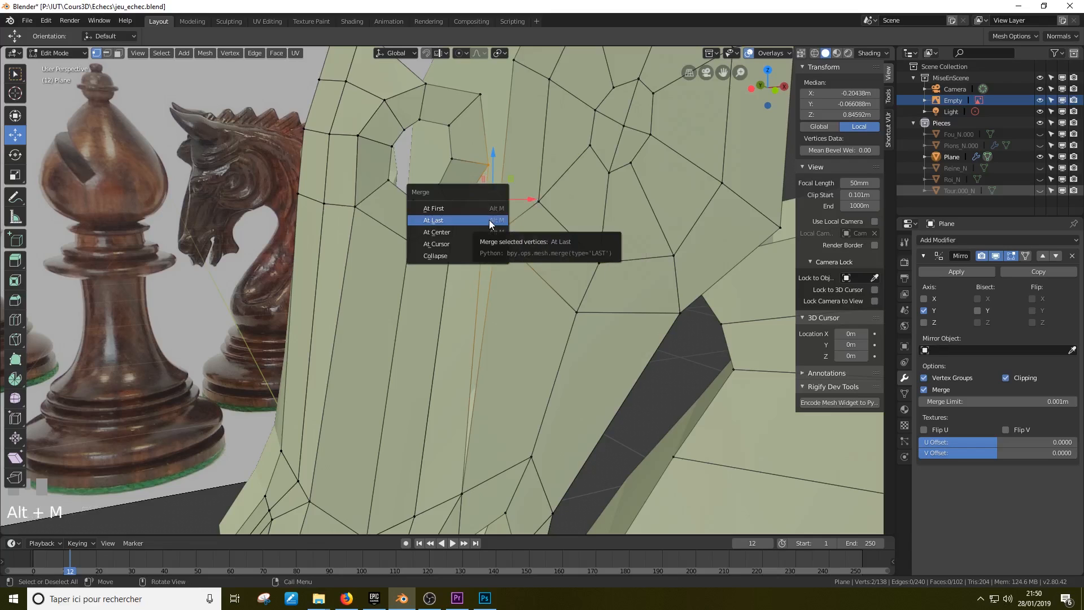
left_click(489, 221)
middle_click_drag(489, 220, 477, 238)
left_click(472, 250)
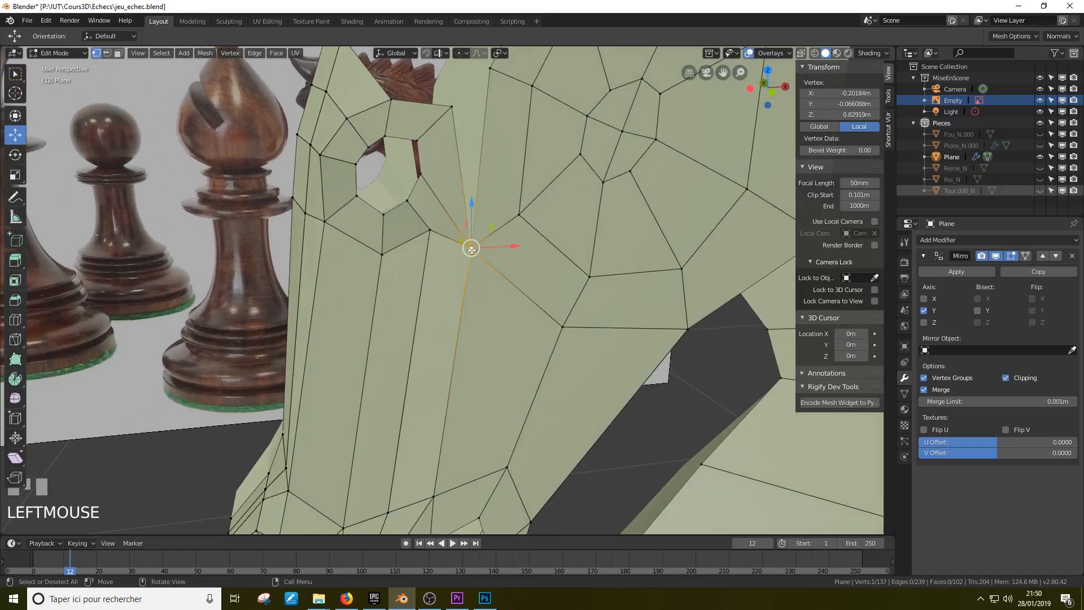
key("ctrl+z")
key("ctrl+z")
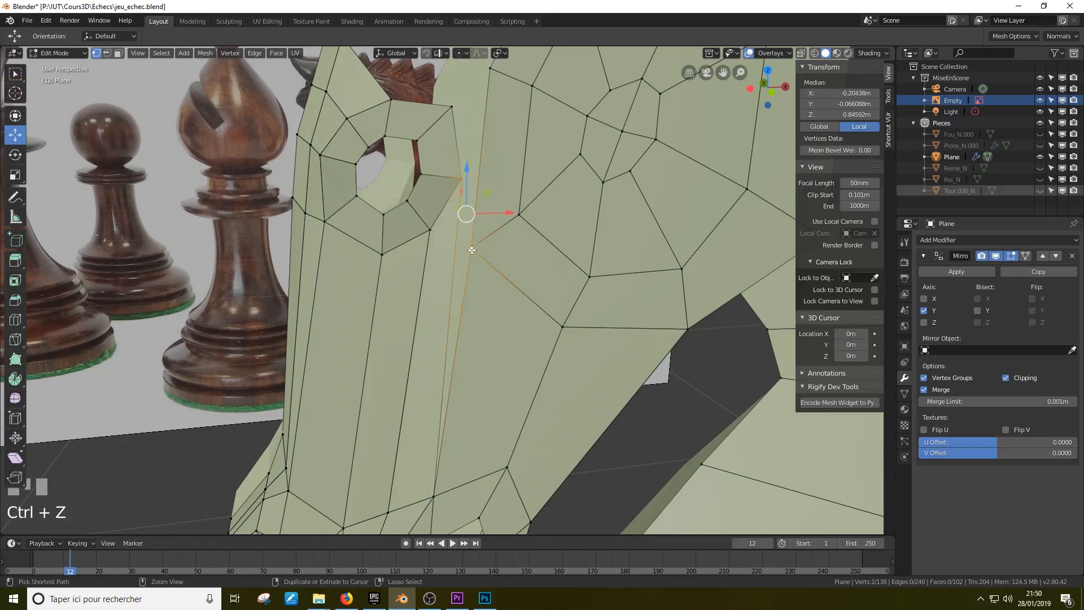
In face mode, delete the narrow face running from the muzzle to the eye ring's lower rear edge
mouse_move(478, 250)
middle_mouse_down()
mouse_move(508, 235)
mouse_move(533, 264)
mouse_move(559, 248)
mouse_move(524, 269)
mouse_move(541, 233)
mouse_move(516, 200)
mouse_move(467, 246)
middle_mouse_up()
scroll(505, 240, "down", 2)
scroll(515, 195, "down", 1)
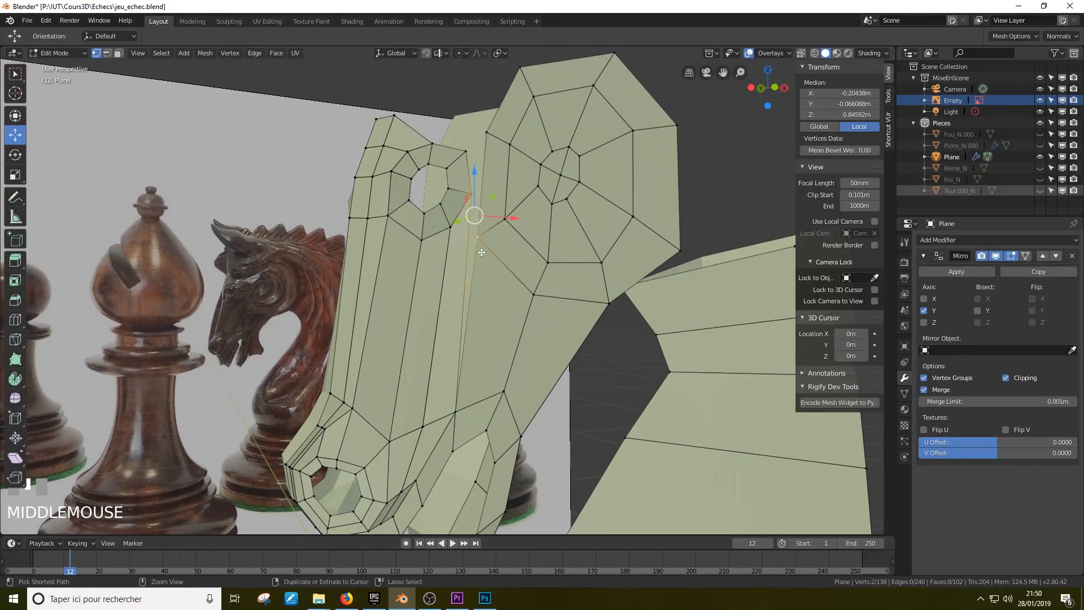
left_click(118, 53)
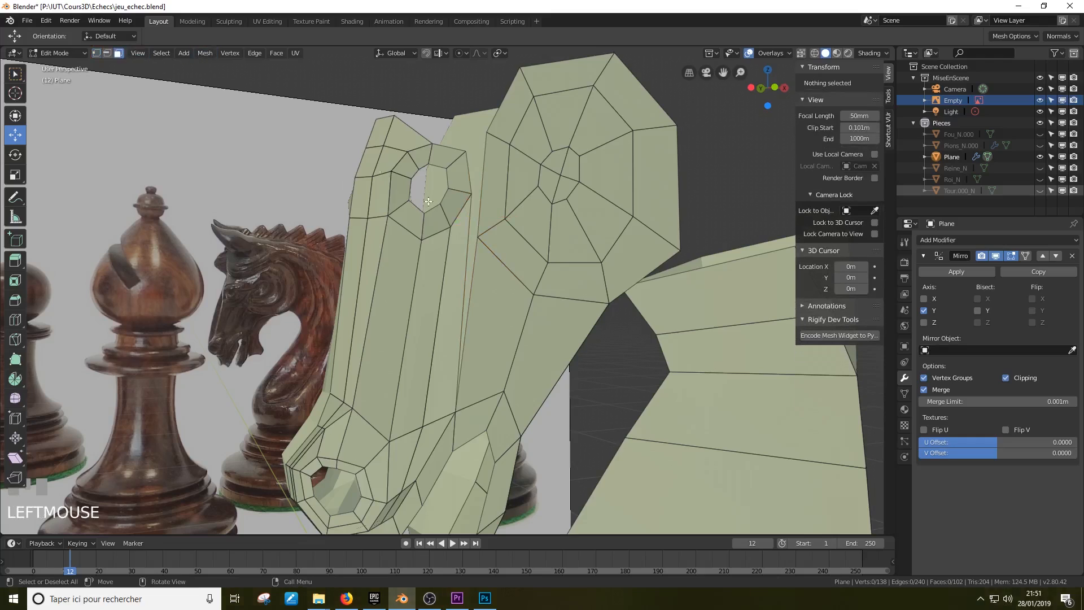
left_click(450, 255)
key("Delete")
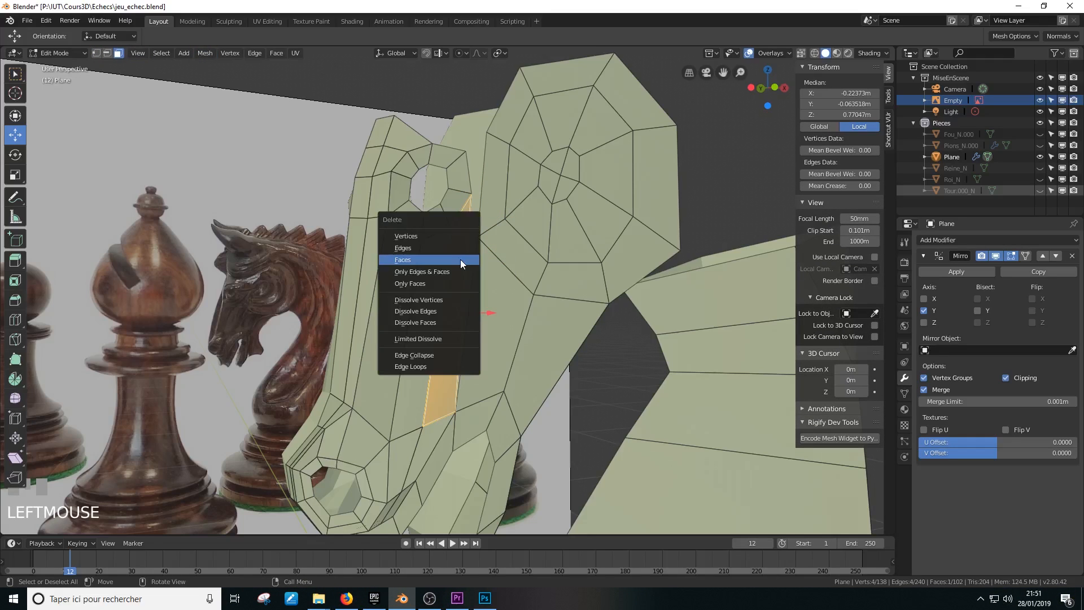
left_click(459, 259)
In edge mode, fill a face between the rear side edge of the strip below the eye and the cheek's long front edge
scroll(453, 242, "up", 2)
left_click(352, 197)
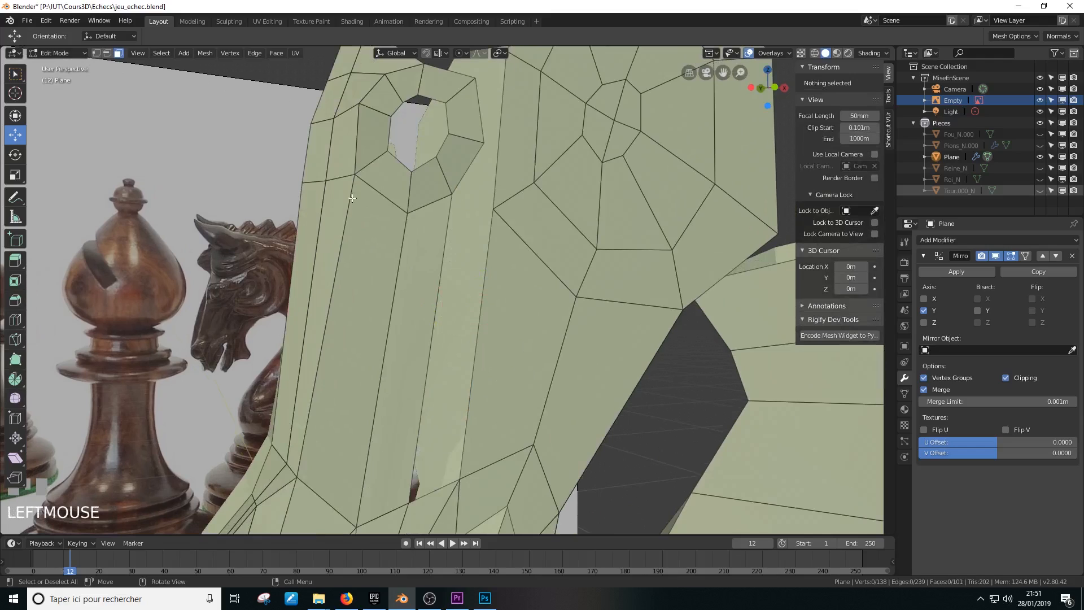
left_click(107, 53)
left_click(429, 305)
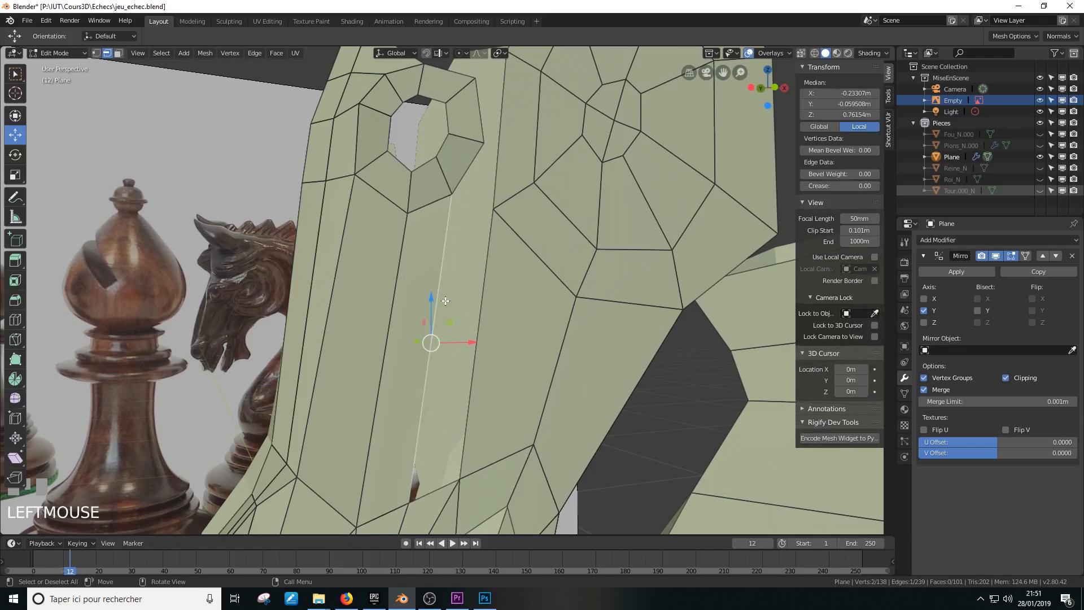
left_click(484, 300, "shift")
key("f")
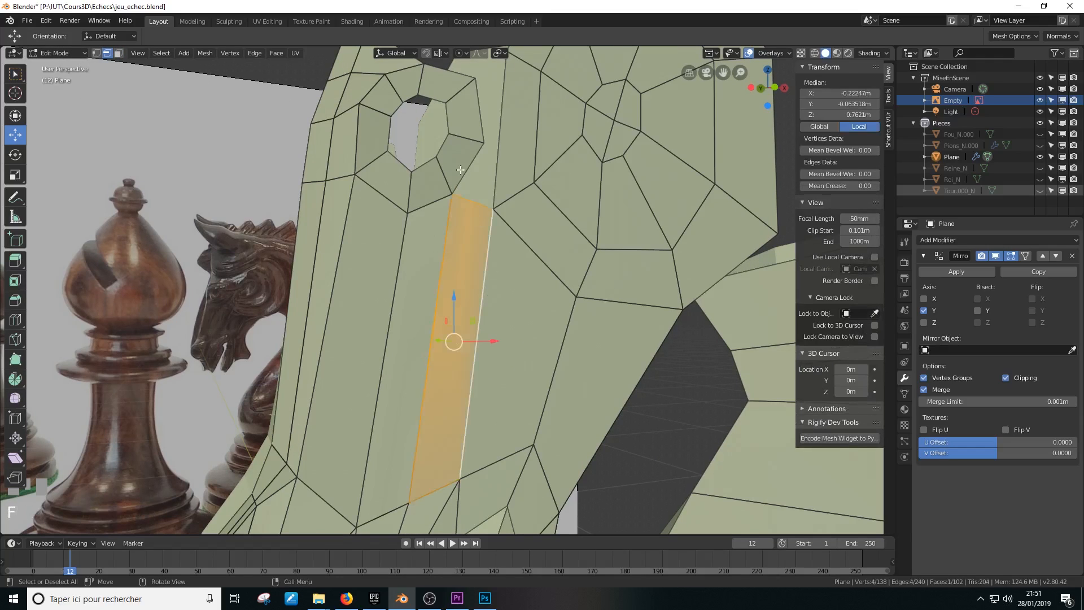
Slide the short edge at the cheek disc's upper front downward until it is level with the eye ring
middle_click_drag(551, 192, 477, 146)
scroll(538, 198, "down", 2)
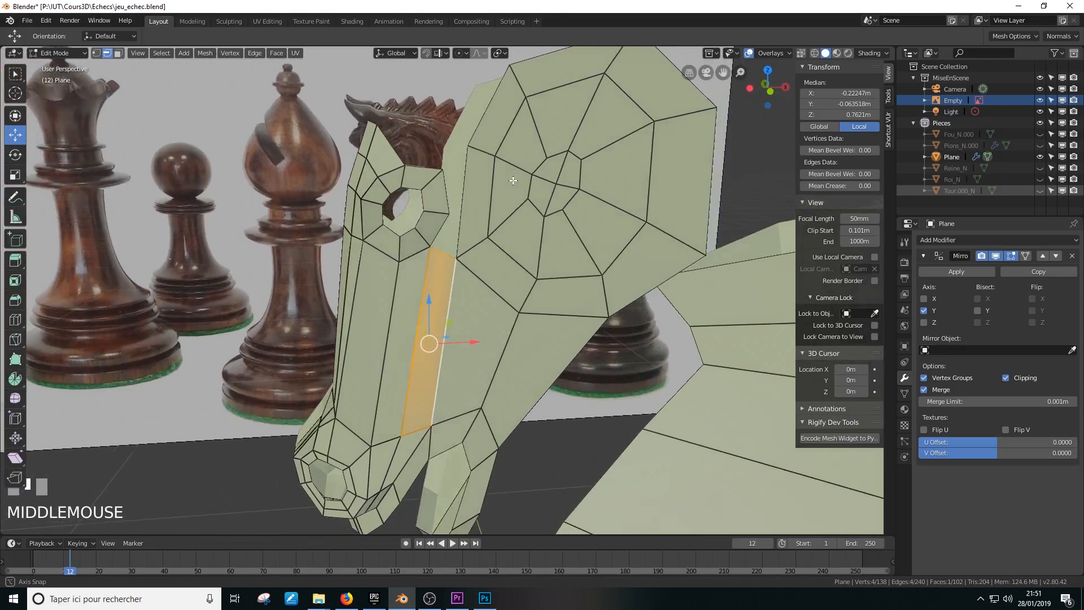
left_click(479, 148)
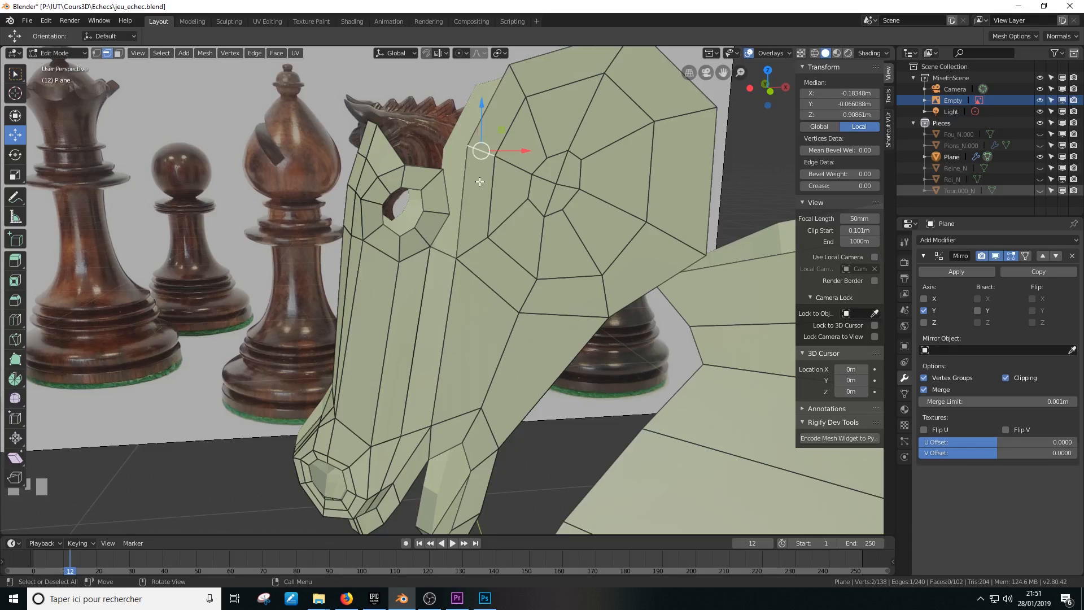
key("g")
key("g")
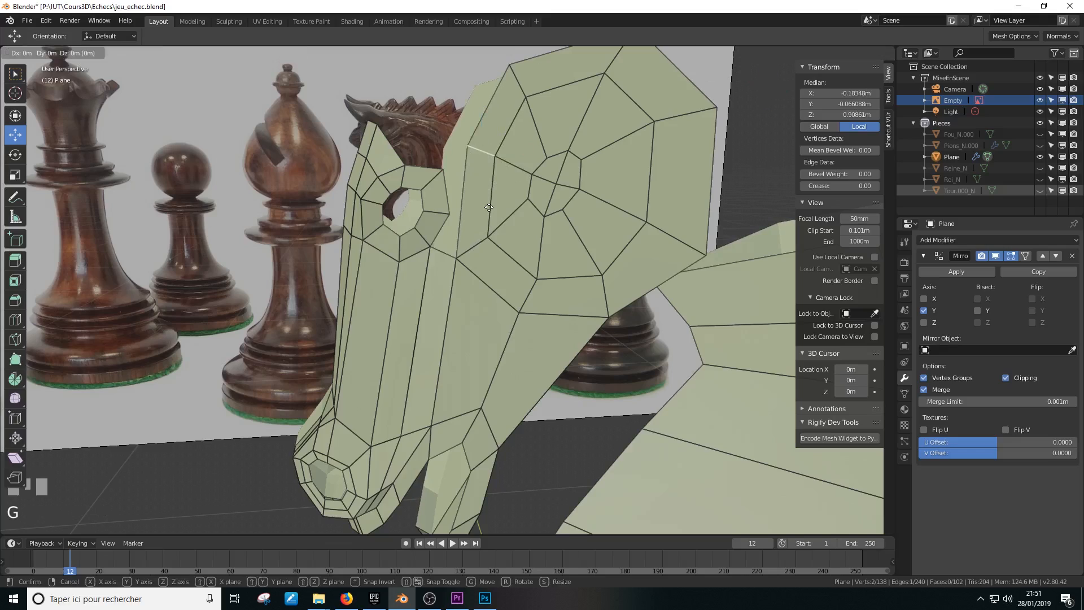
left_click(487, 246)
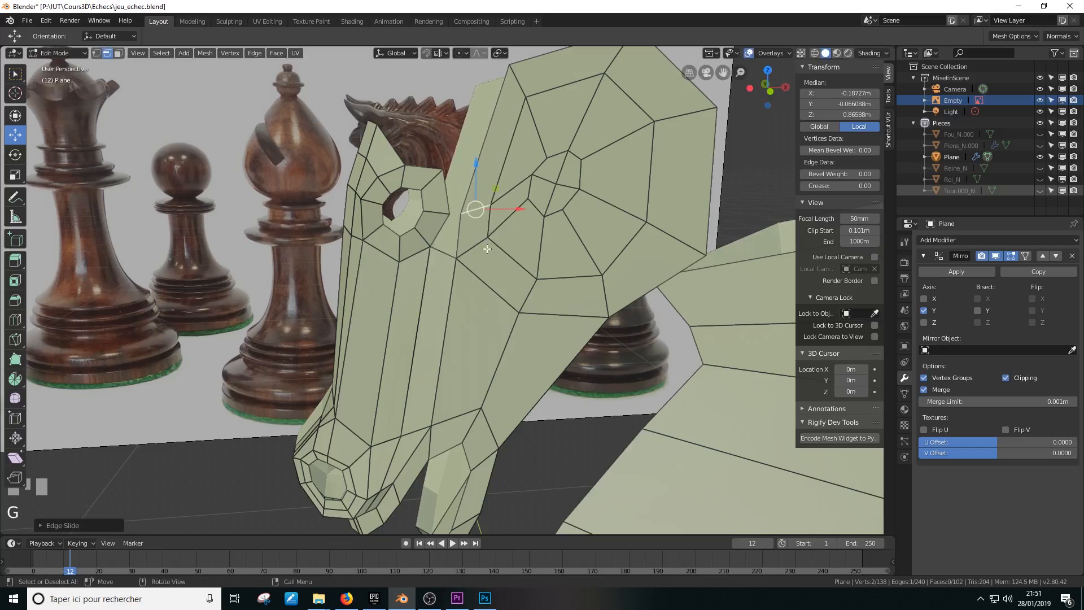
In vertex mode, slide both end vertices of the next short edge up the cheek's front down toward the eye ring's upper rear corner
middle_click_drag(486, 247, 524, 228)
scroll(525, 228, "down", 2)
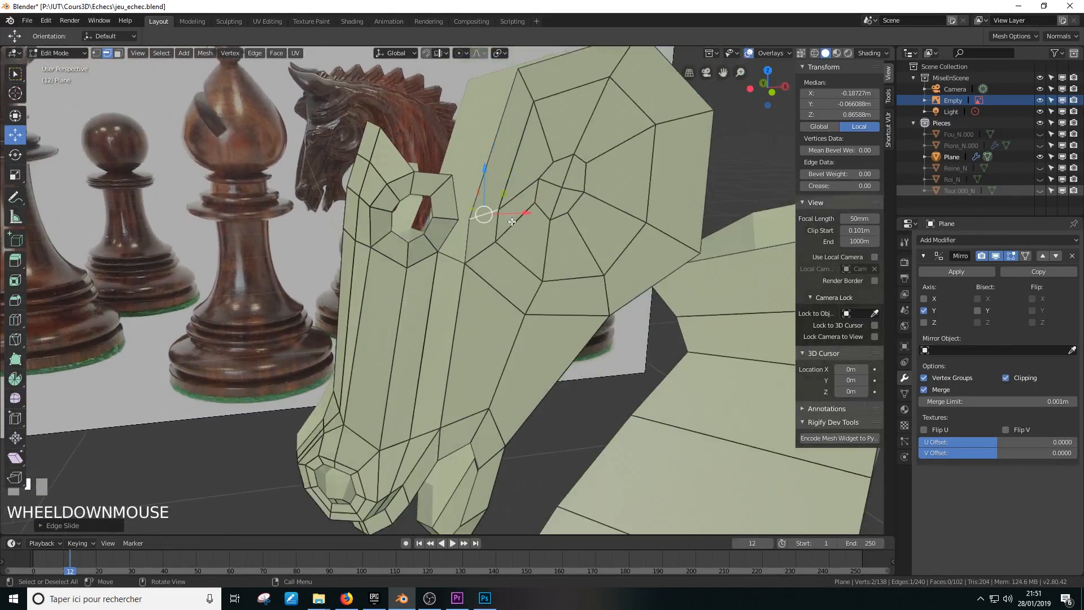
left_click(522, 88)
left_click(96, 53)
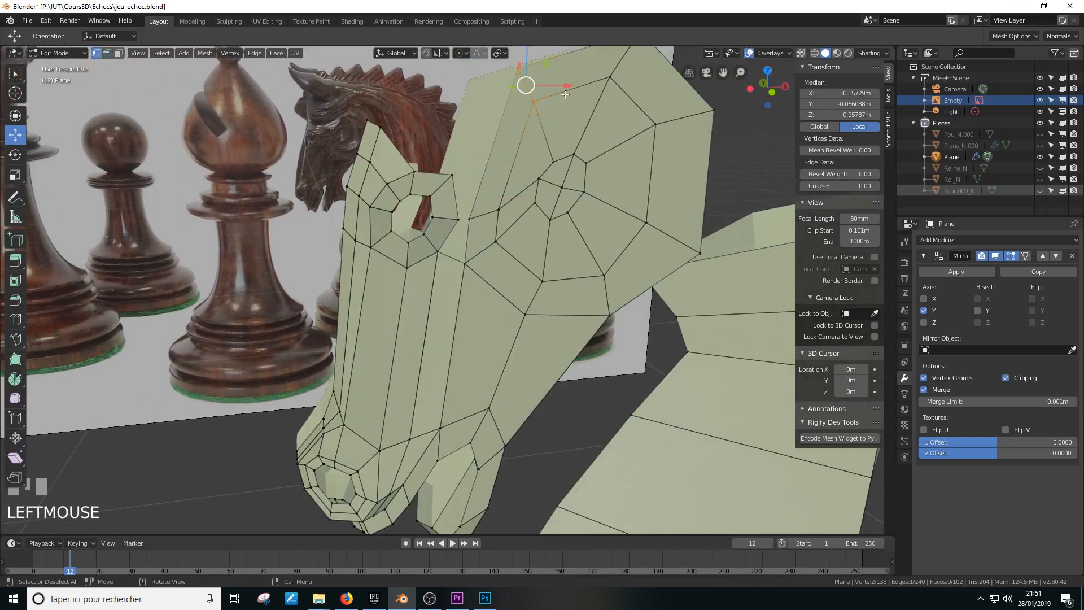
left_click(514, 72)
left_click(536, 100)
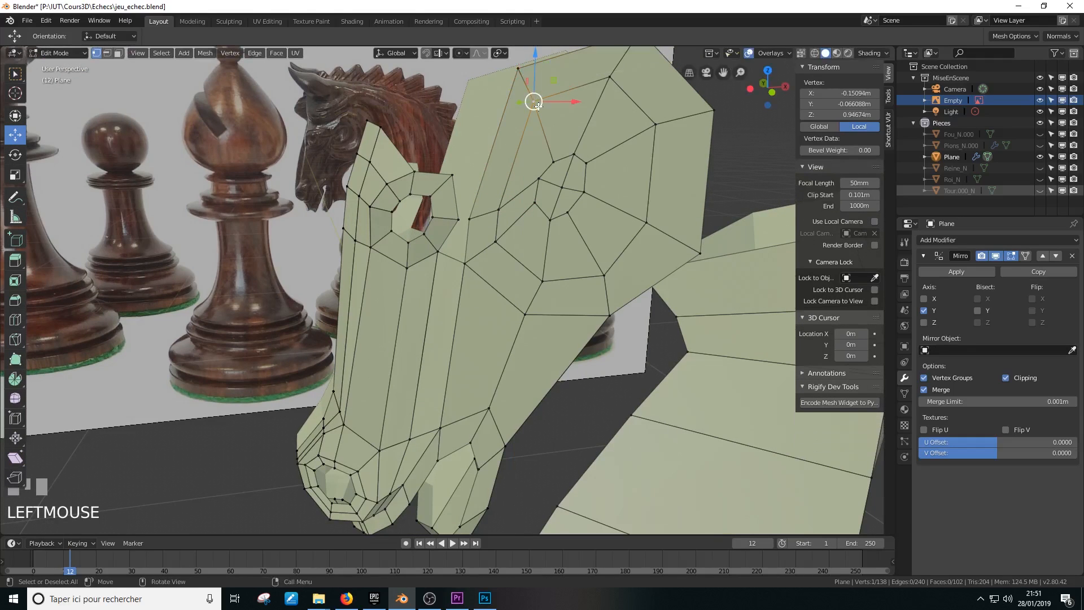
key("g")
key("g")
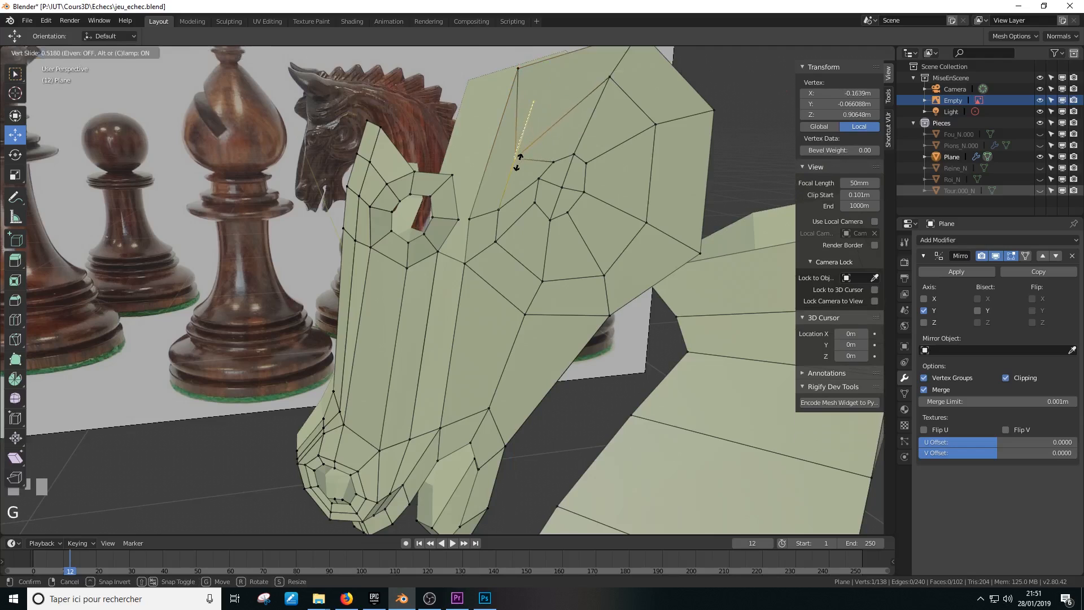
left_click(513, 161)
key("g")
key("g")
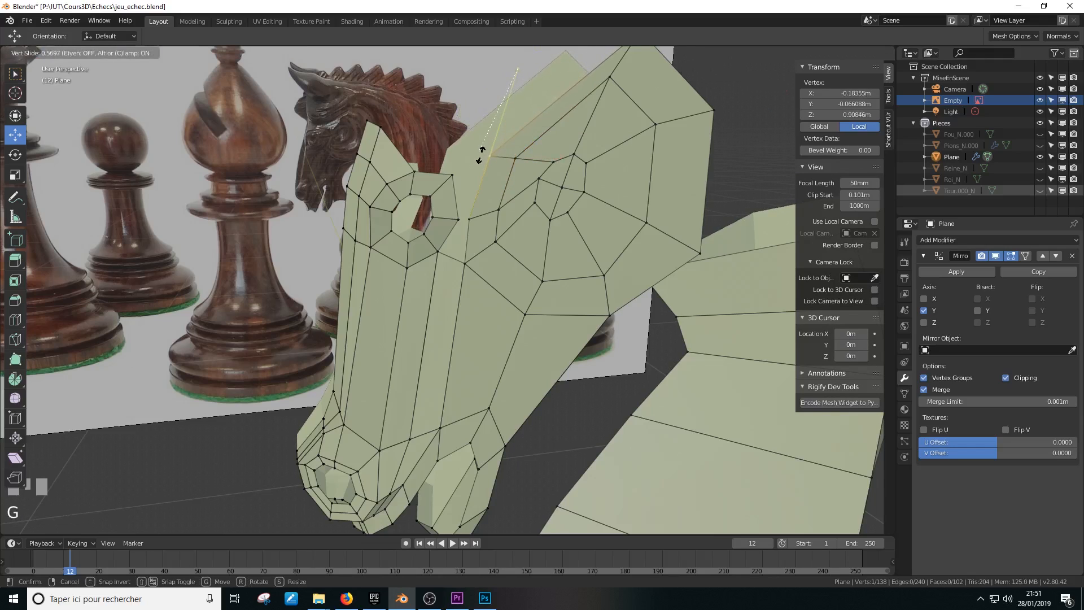
left_click(479, 161)
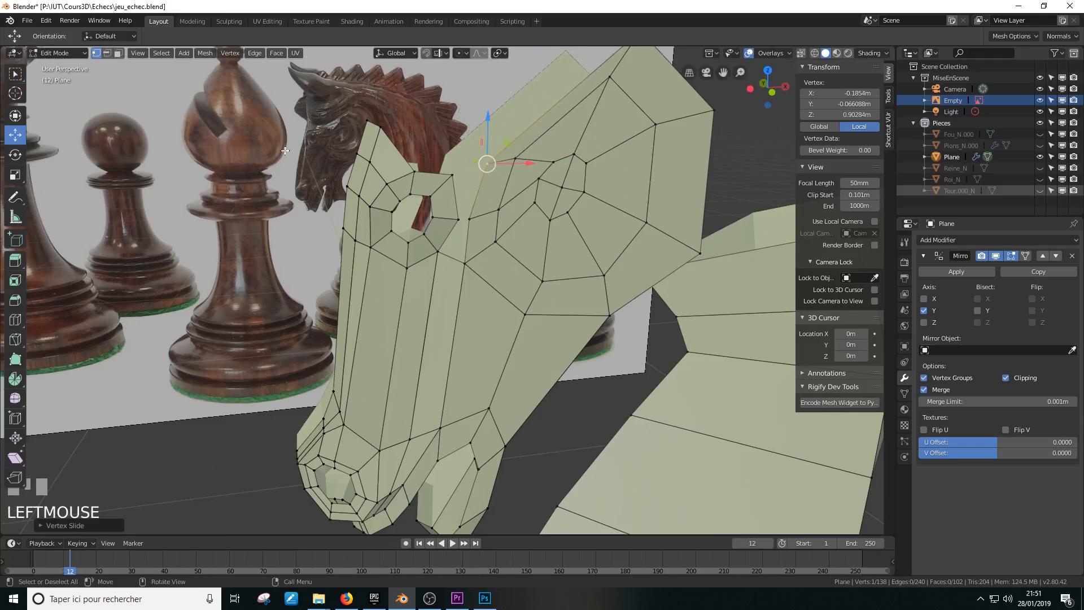
In edge mode, fill two faces between the eye ring's rear edges and the cheek's adjacent front edges
left_click(106, 52)
left_click(449, 188)
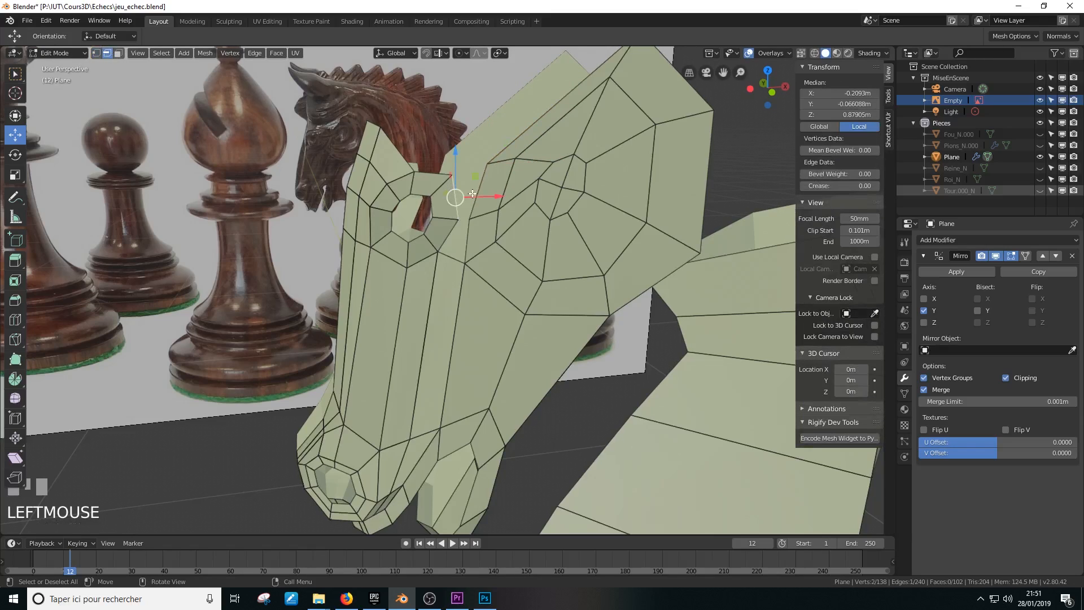
left_click(477, 192, "shift")
key("f")
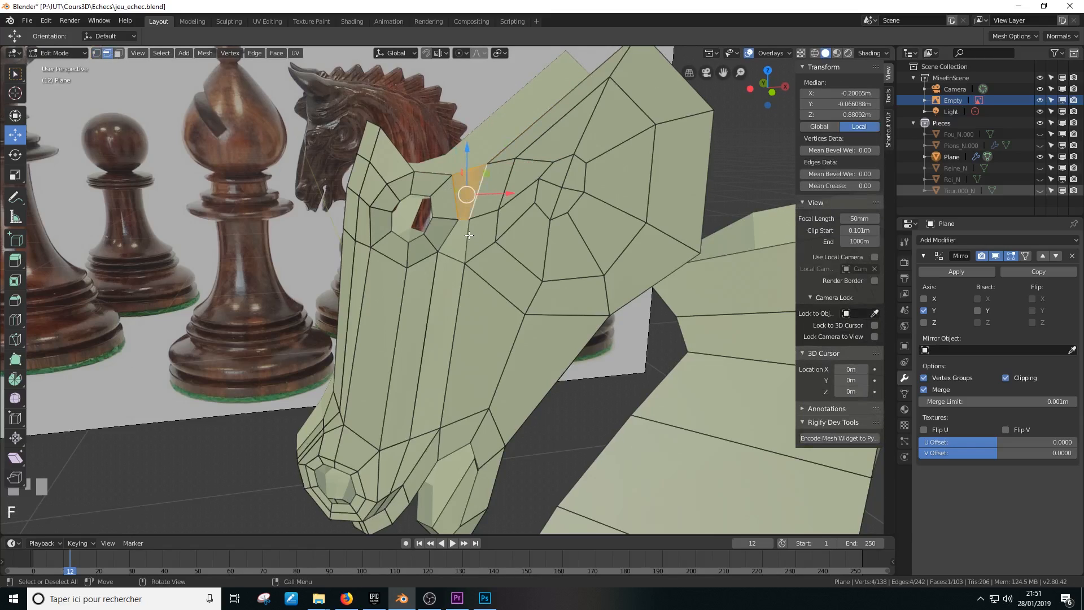
left_click(455, 232)
left_click(468, 251, "shift")
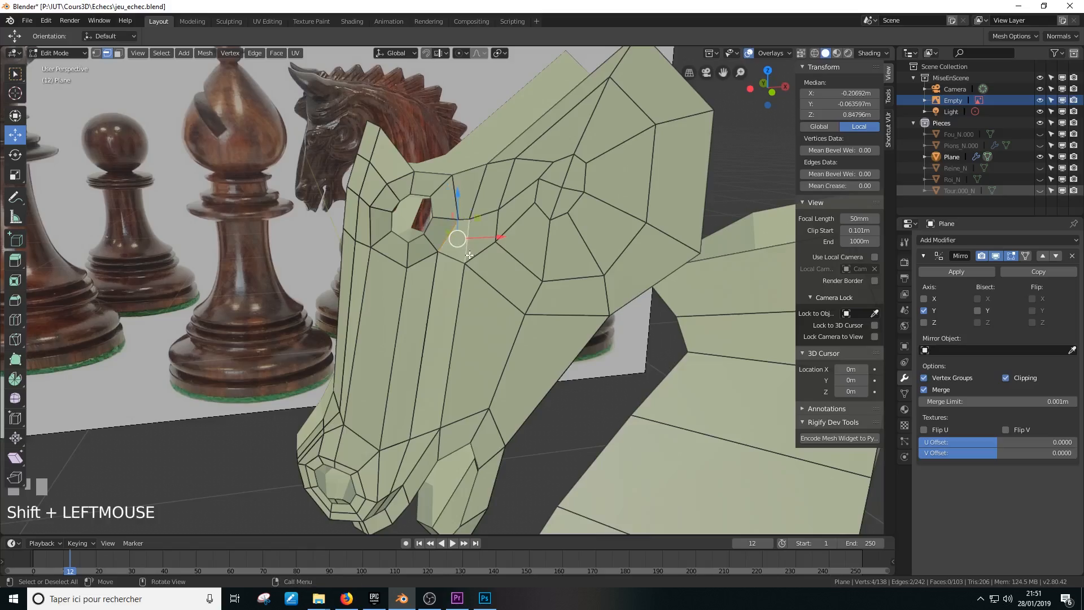
key("f")
middle_click_drag(469, 255, 590, 237)
scroll(474, 243, "down", 3)
scroll(559, 305, "up", 3)
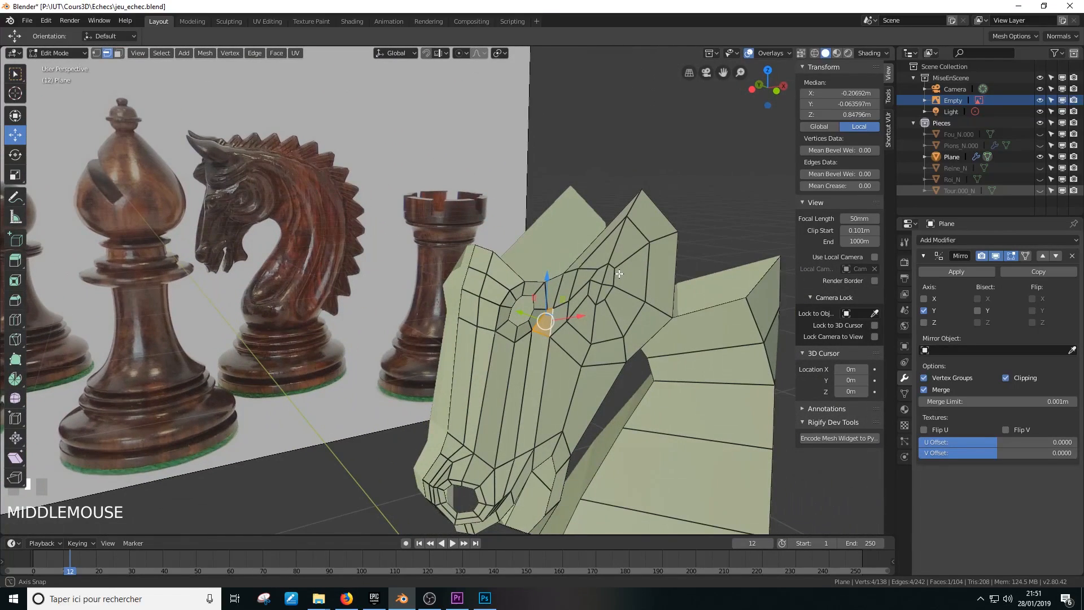
left_click(590, 236)
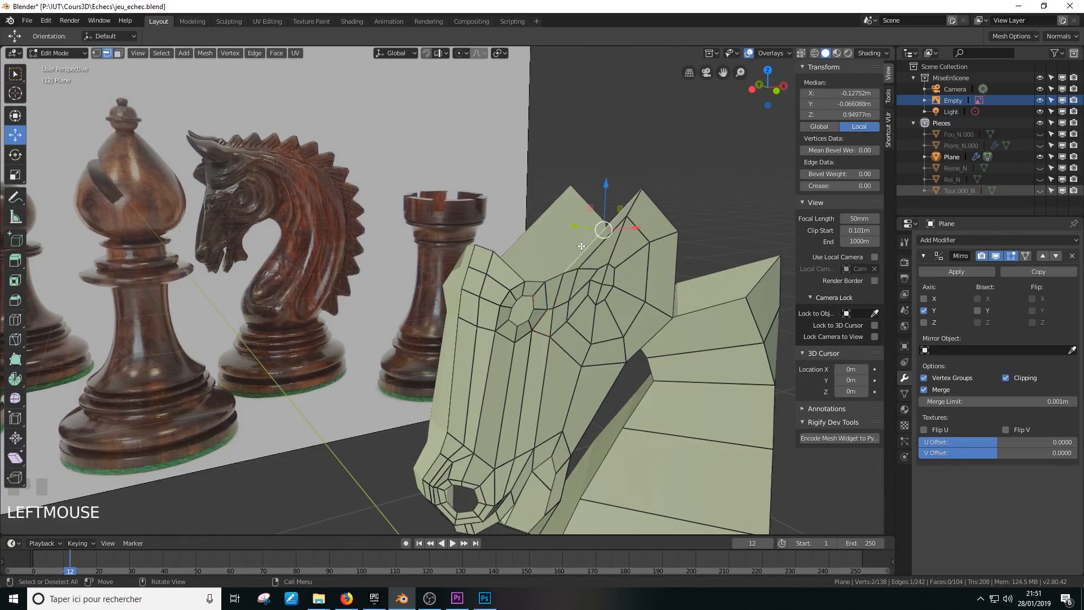
key("e")
left_click(590, 187)
middle_click_drag(590, 186, 604, 224)
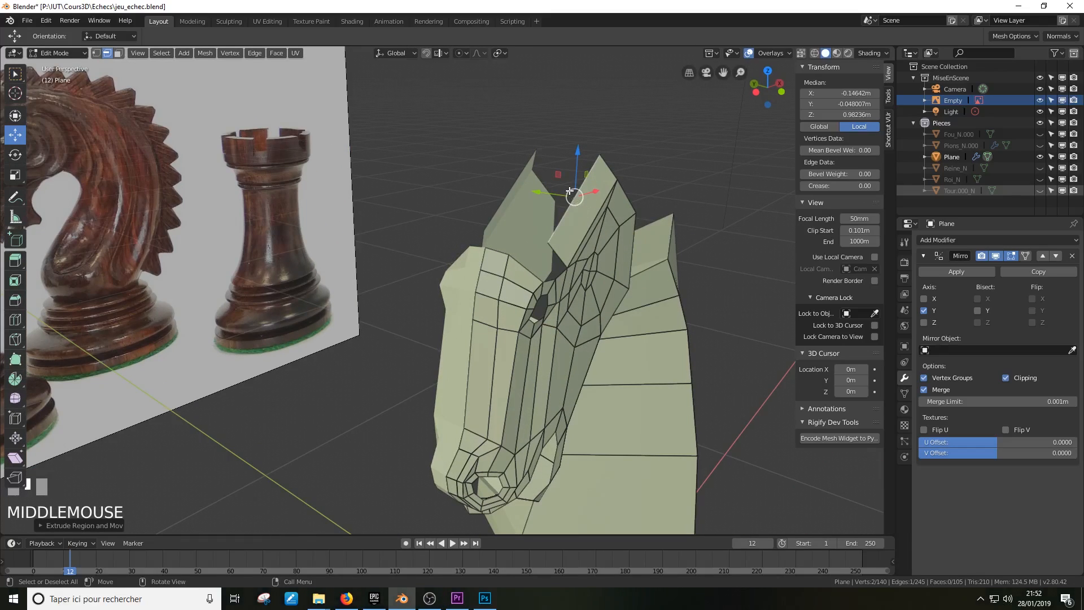
left_click_drag(562, 182, 567, 192)
middle_click_drag(568, 192, 550, 252)
key("ctrl+z")
key("ctrl+z")
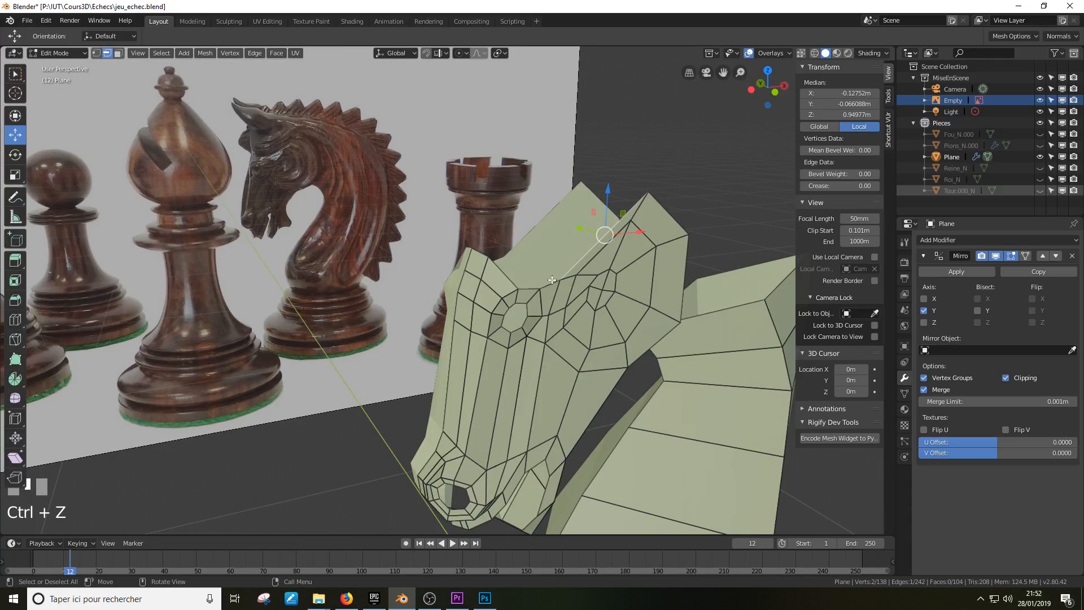
Extrude the short edge behind the eye ring upward and inward in two segments, ending on the mirror's centre line
left_click(551, 279)
key("e")
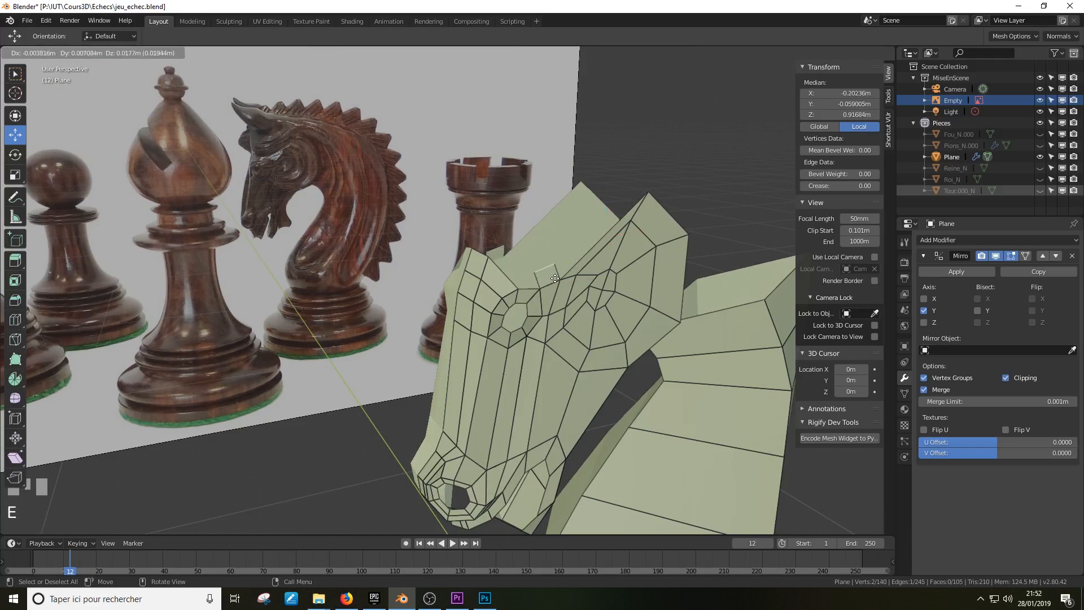
left_click(554, 260)
middle_click_drag(555, 260, 612, 246)
left_click_drag(531, 230, 516, 227)
key("e")
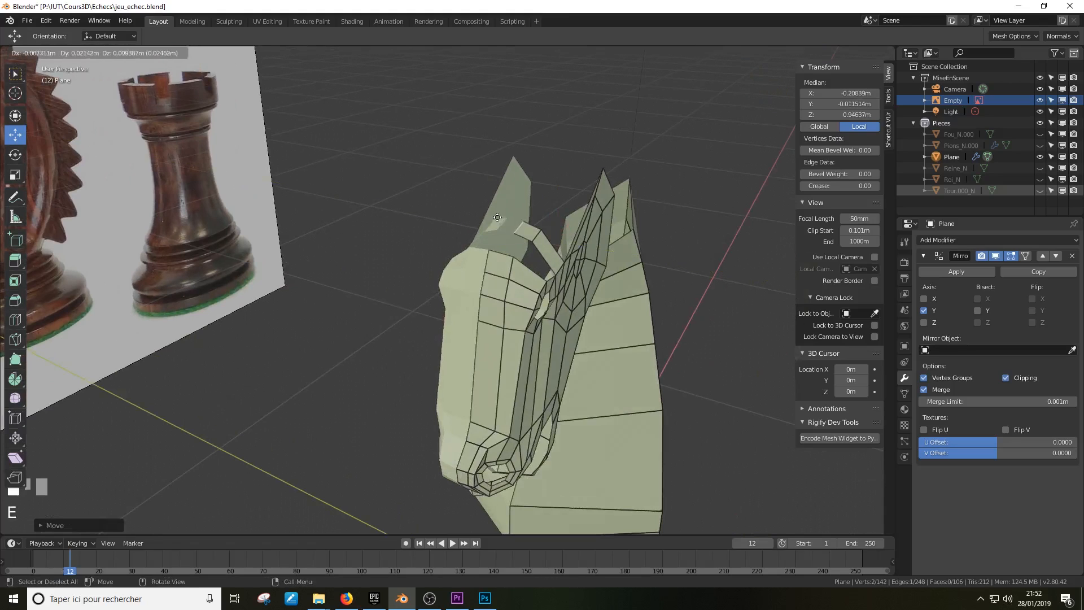
left_click(500, 223)
Raise the extruded strip's centre-line edge and its middle edge slightly along Z to round the top of the head
middle_click_drag(500, 223, 458, 211)
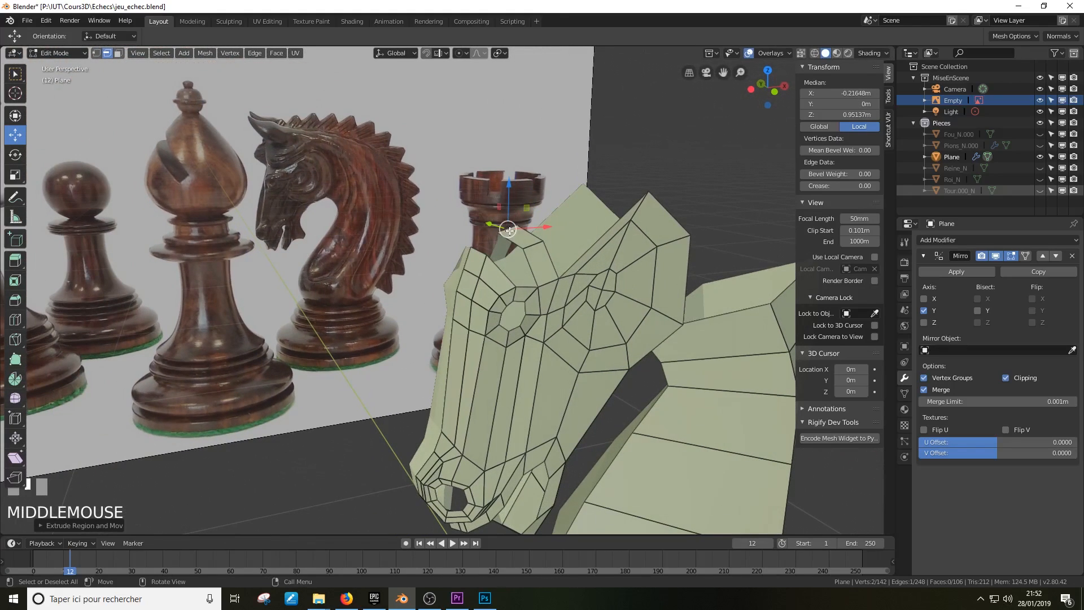
left_click_drag(506, 199, 506, 185)
left_click(531, 244)
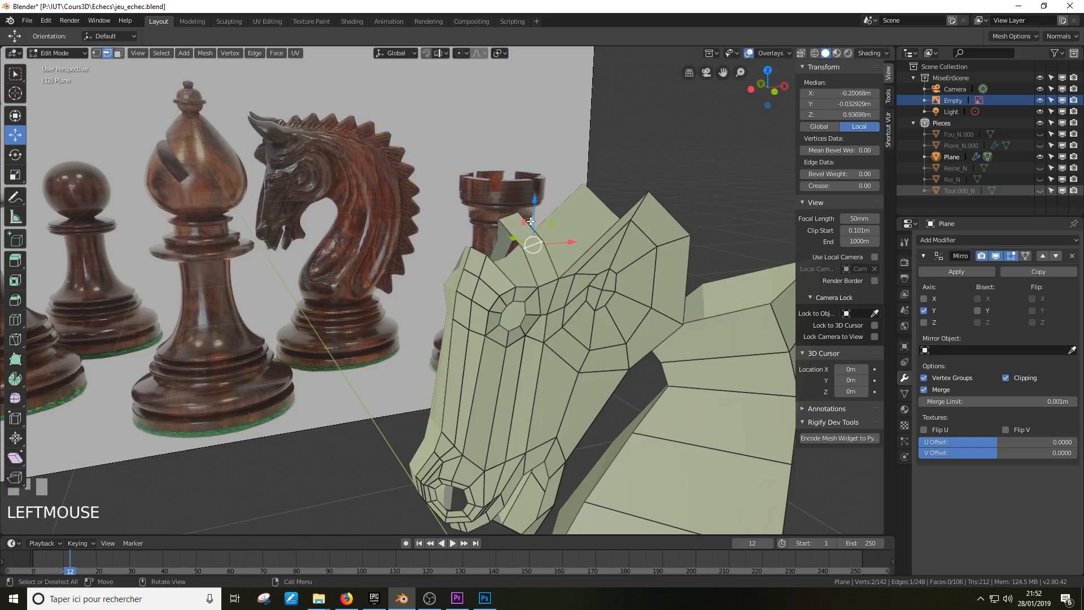
left_click_drag(528, 222, 529, 218)
mouse_move(498, 232)
middle_mouse_down()
mouse_move(530, 247)
mouse_move(518, 229)
mouse_move(503, 252)
middle_mouse_up()
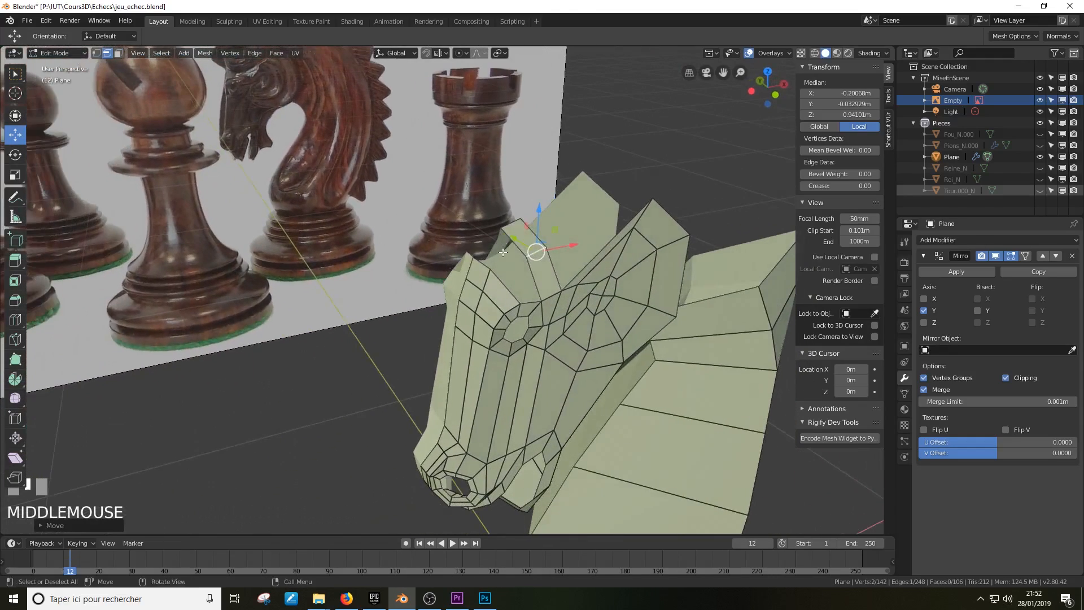
Fill two faces joining the forehead's open rear edges to the front edges of the extruded strip
left_click(505, 283)
left_click(534, 287, "shift")
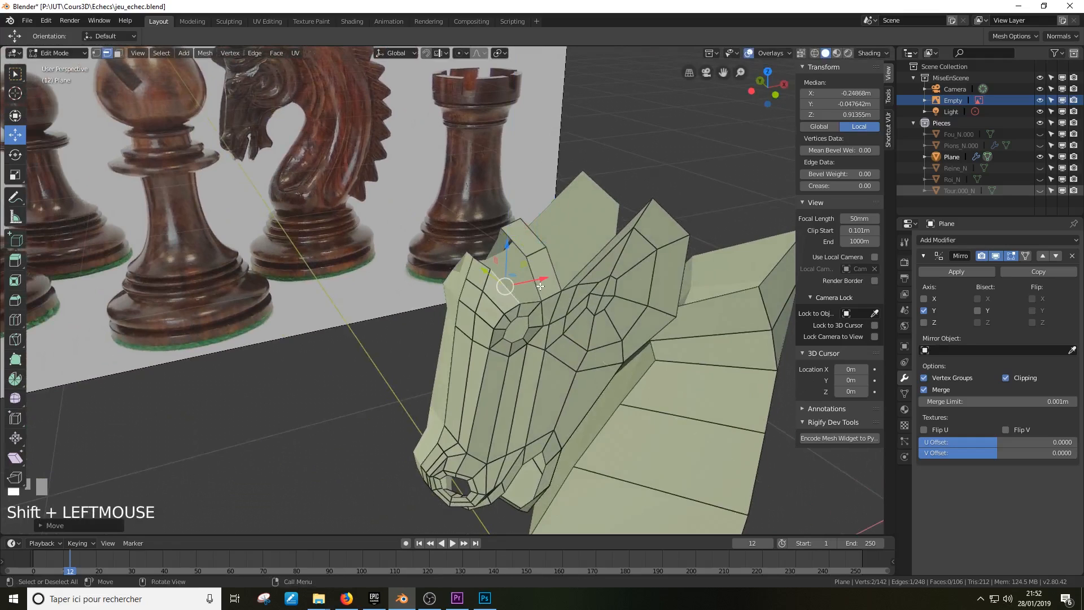
scroll(534, 259, "up", 1)
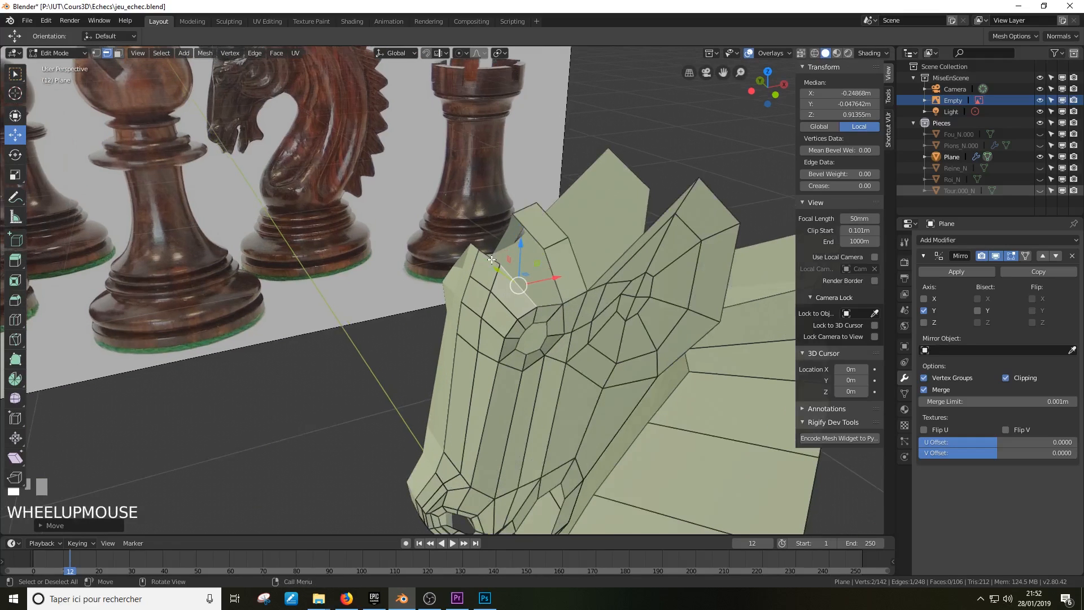
left_click(490, 257)
left_click(527, 231, "shift")
key("f")
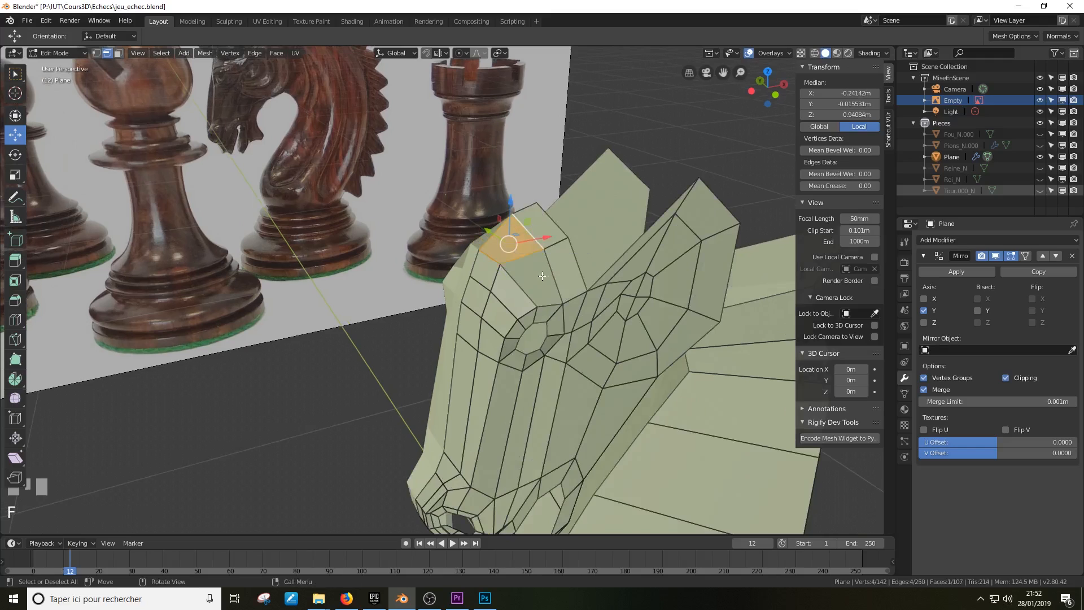
left_click(520, 286)
left_click(559, 286, "shift")
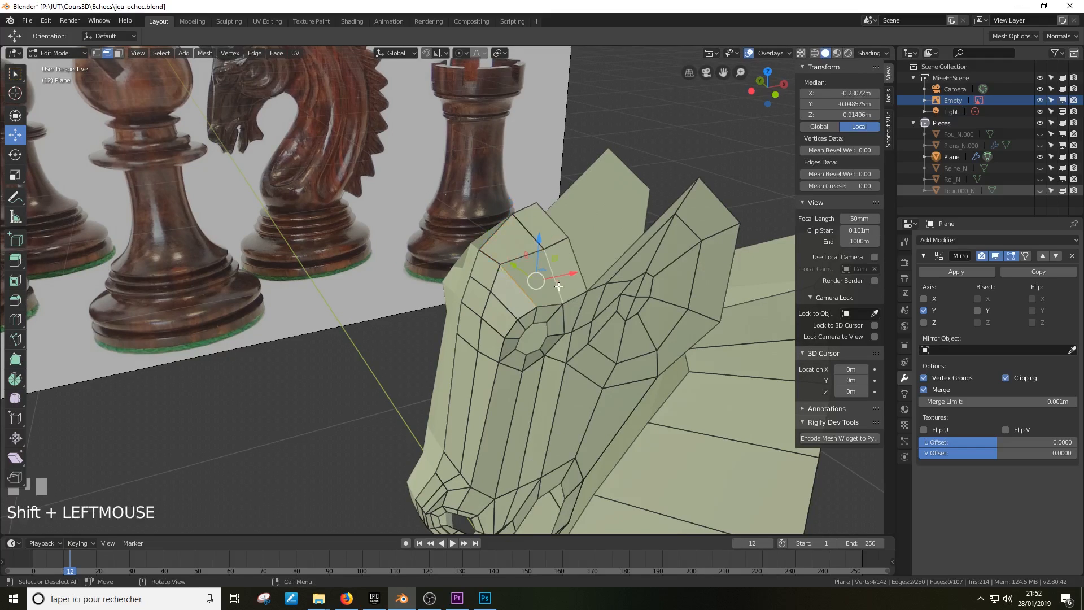
key("f")
Extrude the cheek's top rear edge in two segments to the centre line and shift the end edge slightly forward and down
scroll(559, 286, "down", 2)
middle_click_drag(559, 286, 524, 338)
left_click(537, 299)
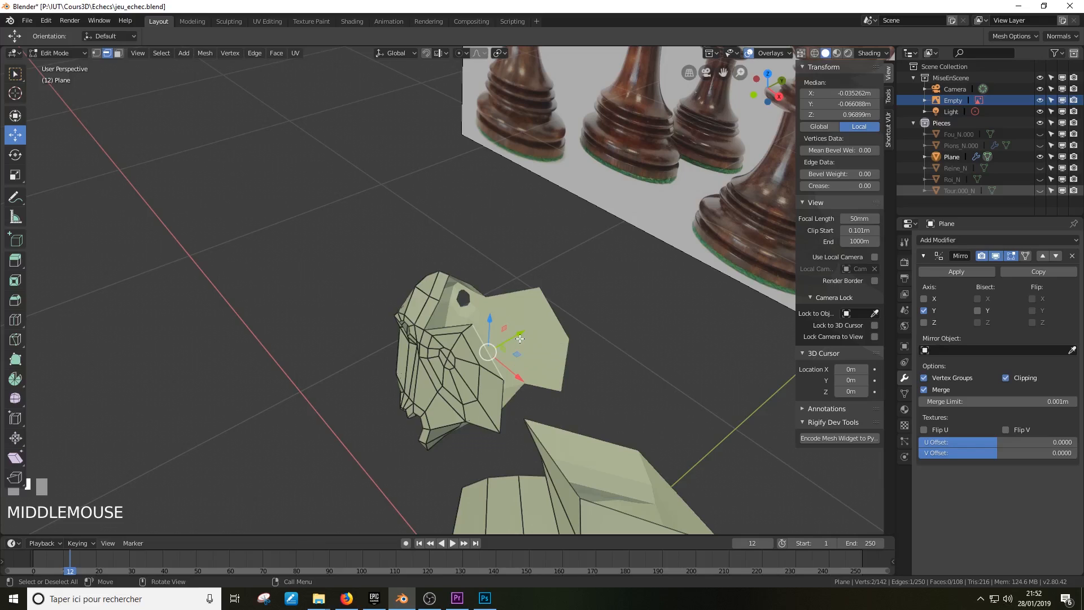
key("e")
left_click(569, 316)
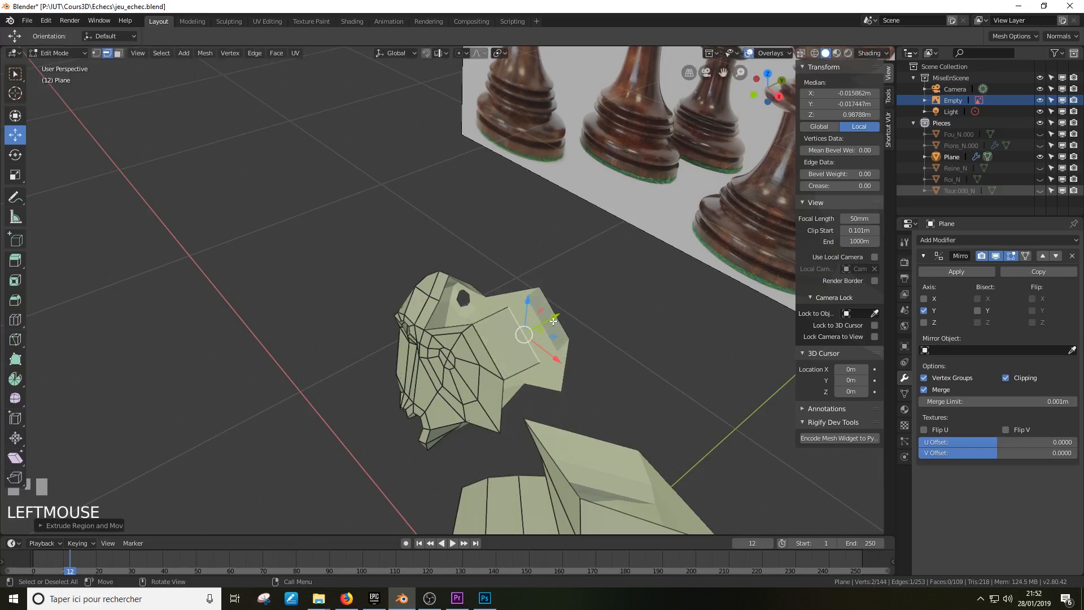
left_click(581, 305)
middle_click_drag(580, 305, 646, 303)
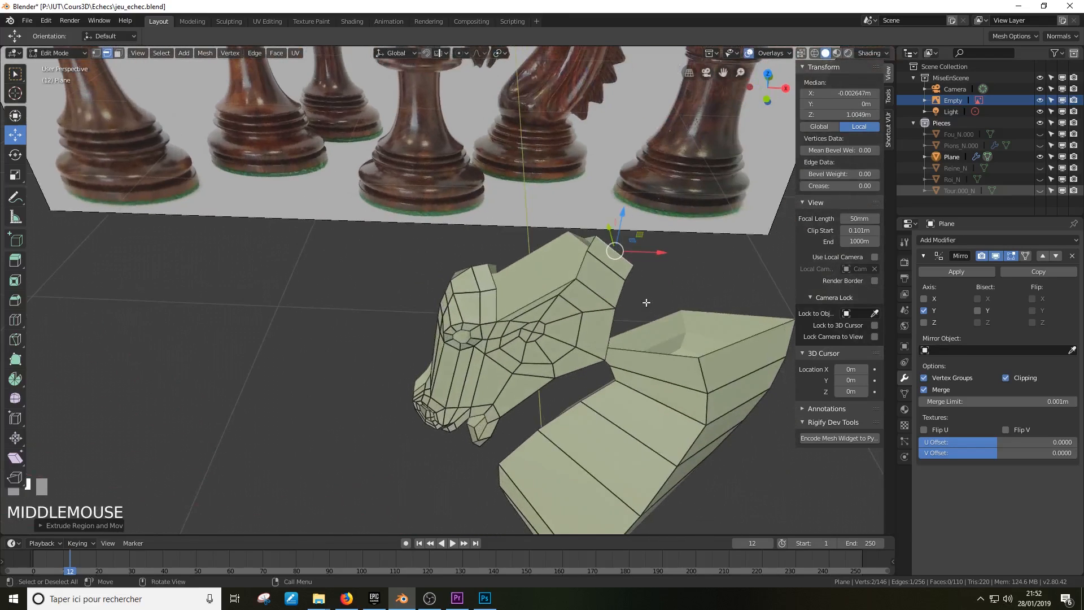
left_click_drag(646, 238, 642, 240)
Fill two faces along the top of the head, bridging the strip behind the eyes with the rear extruded strip
middle_click_drag(643, 240, 505, 291)
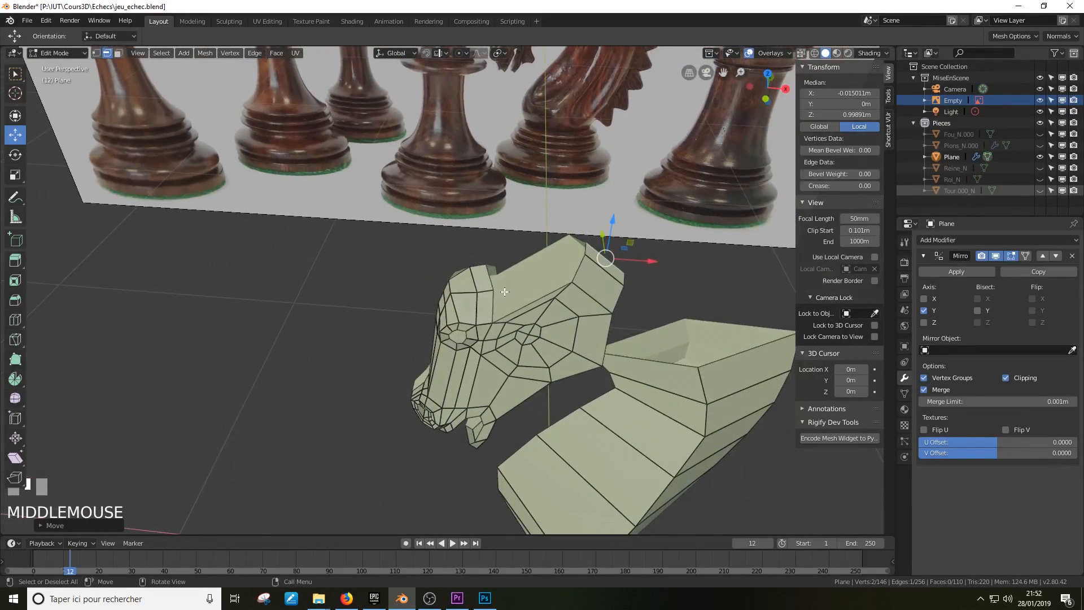
left_click(495, 294)
left_click(579, 264, "shift")
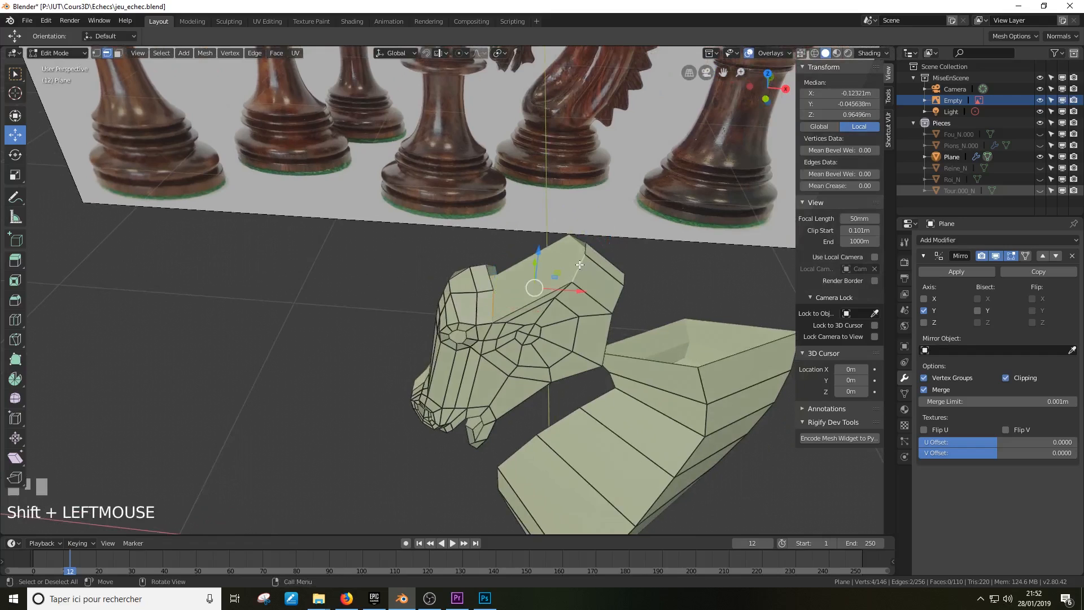
key("f")
middle_click_drag(579, 264, 484, 310)
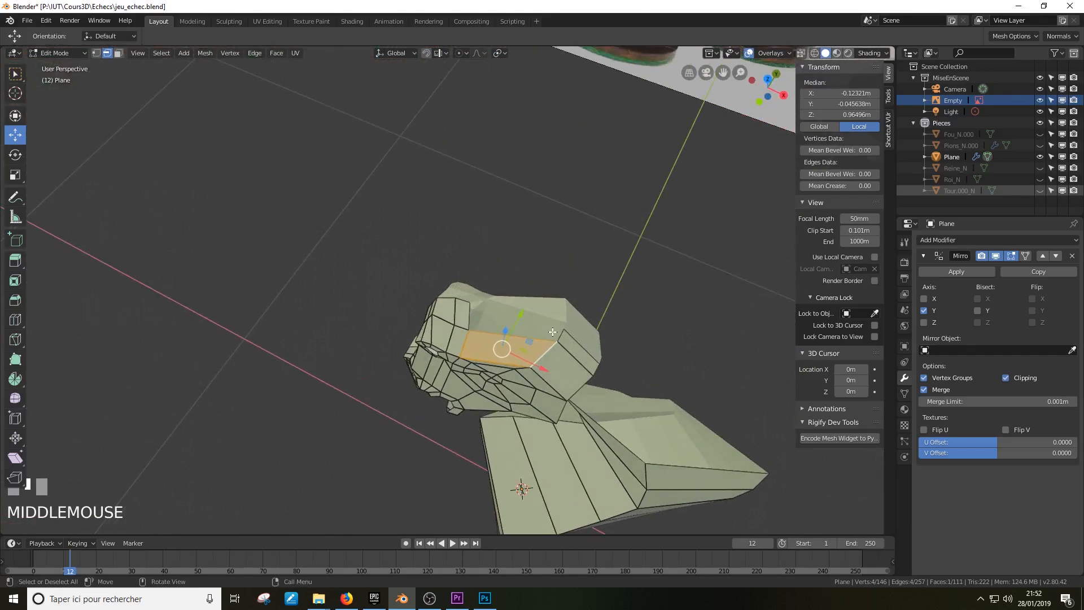
left_click(483, 310)
left_click(470, 308, "shift")
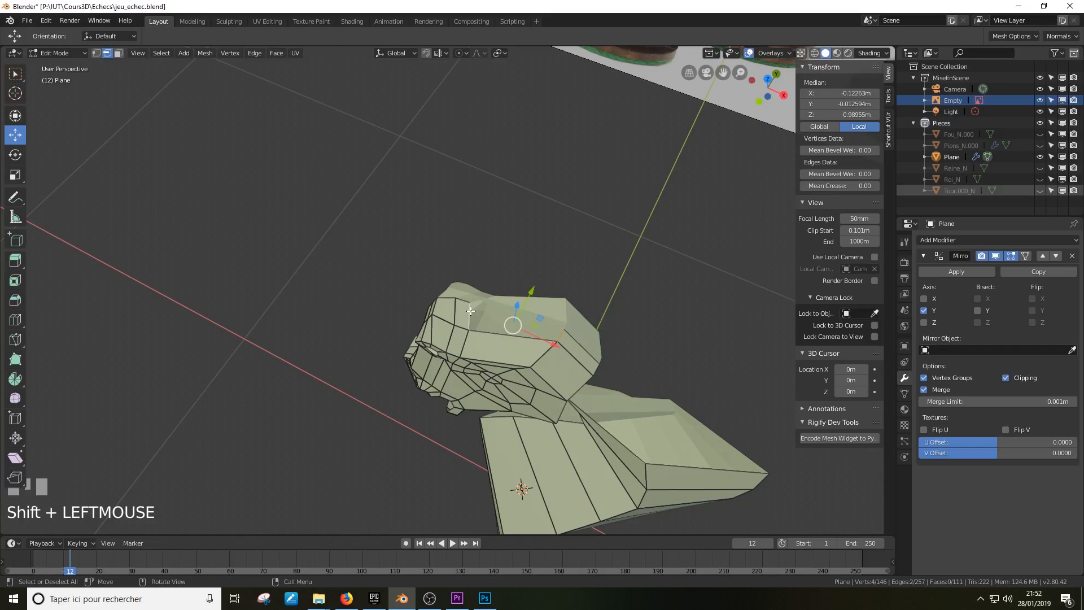
key("f")
Move the two cross edges at the top of the forehead upward in front view to raise the crown toward the reference's outline
middle_click_drag(471, 310, 539, 224)
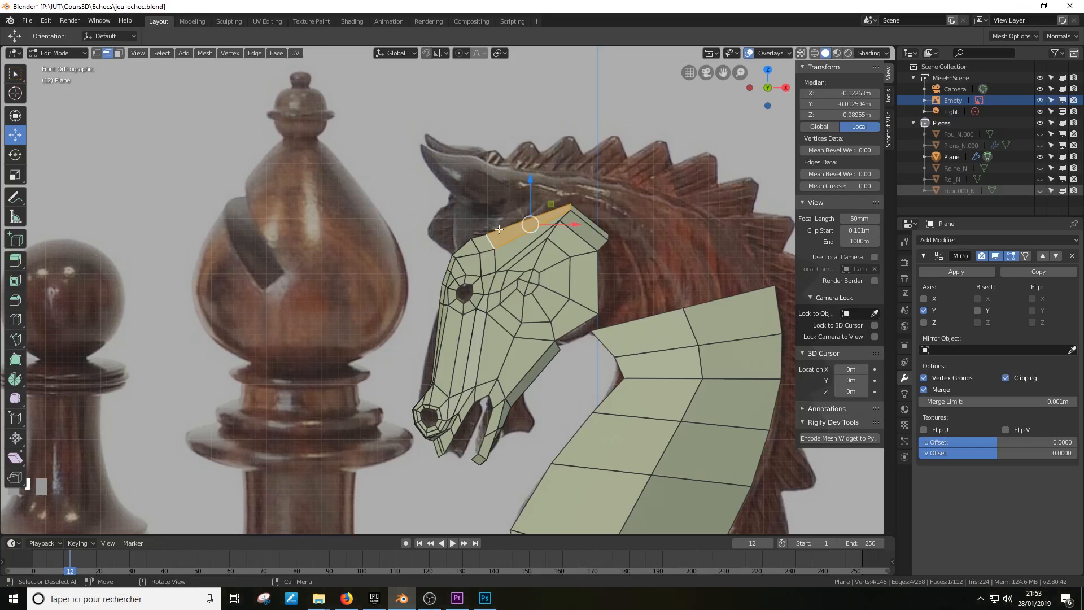
middle_click_drag(492, 225, 484, 256)
left_click(489, 256)
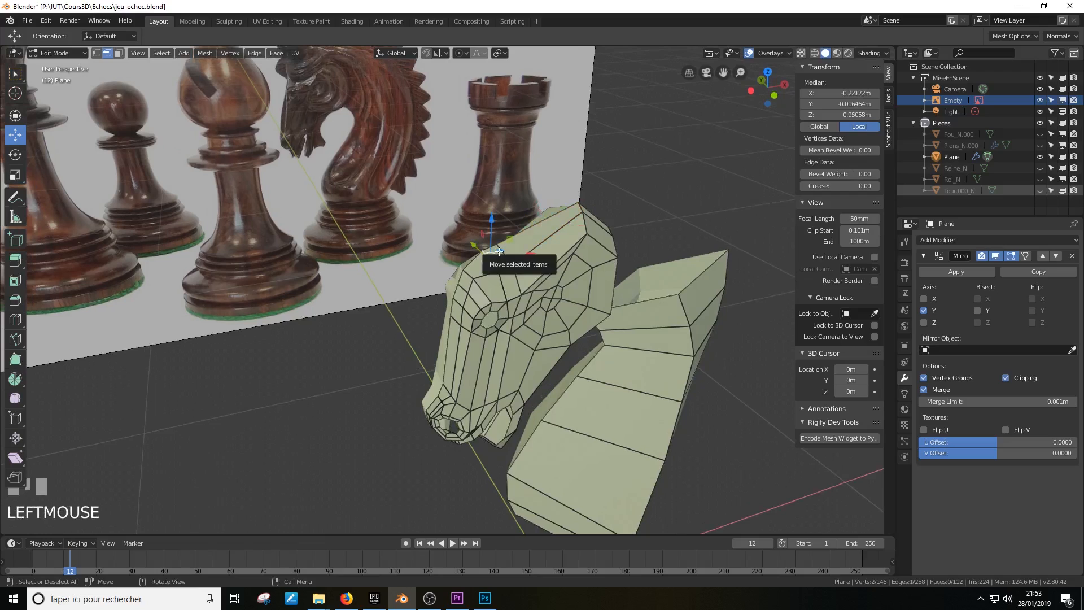
key("KP_3")
key("KP_1")
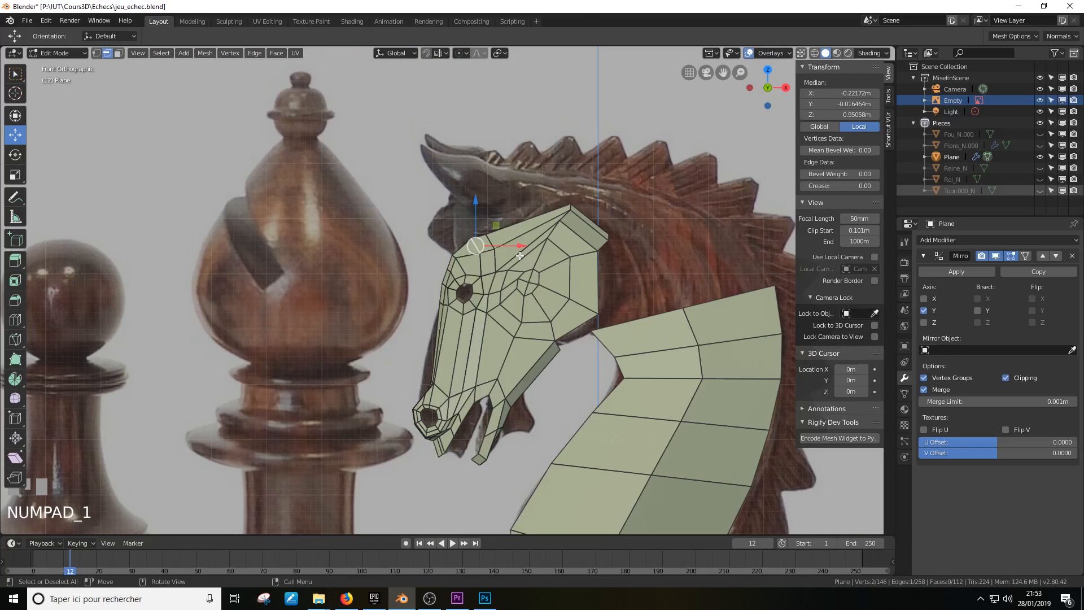
left_click(801, 53)
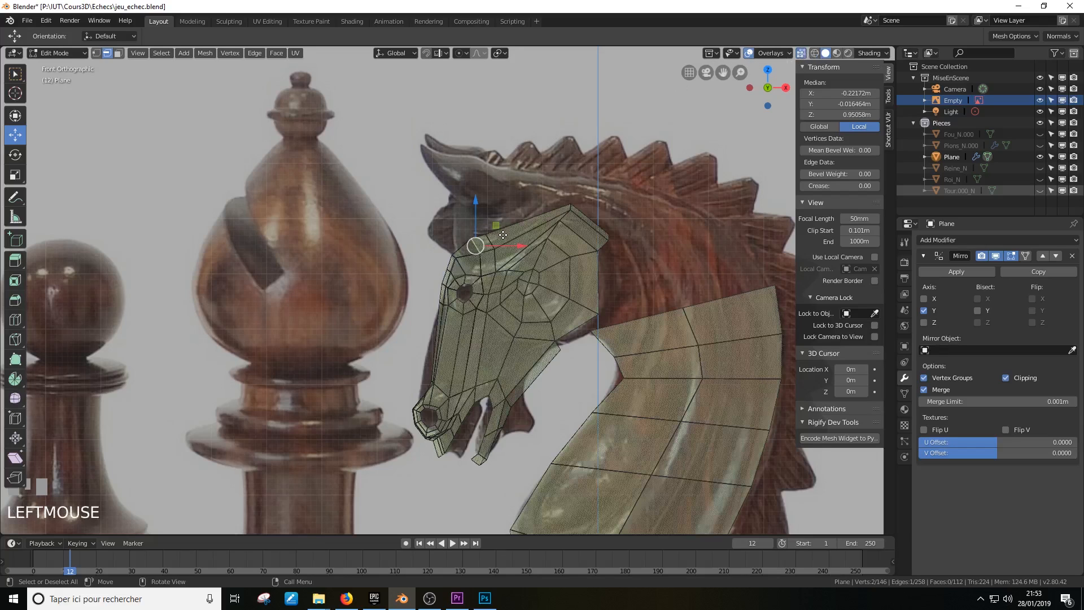
key("g")
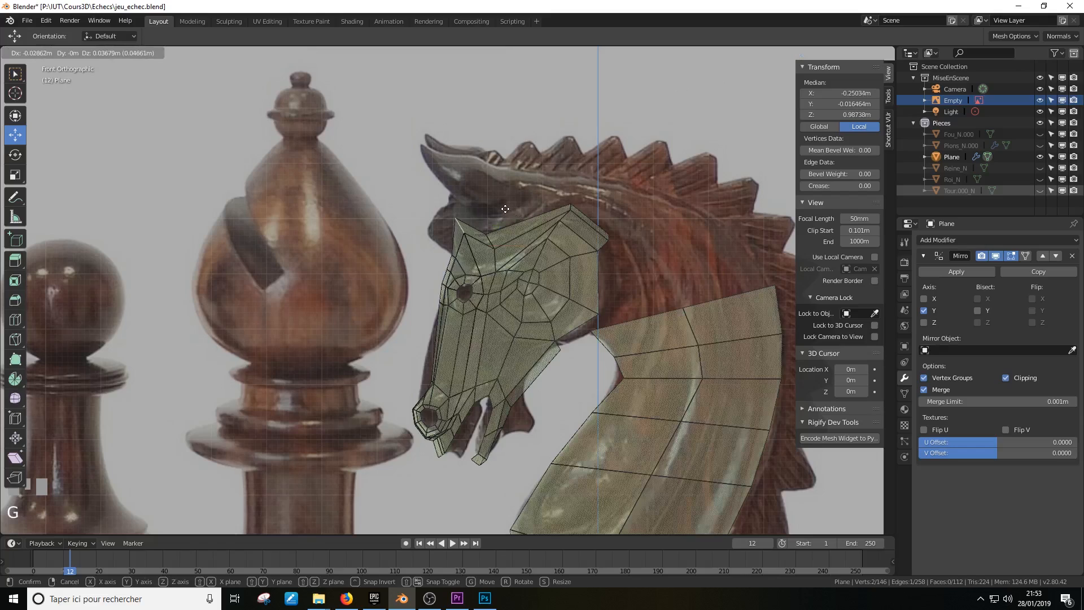
left_click(499, 228)
key("g")
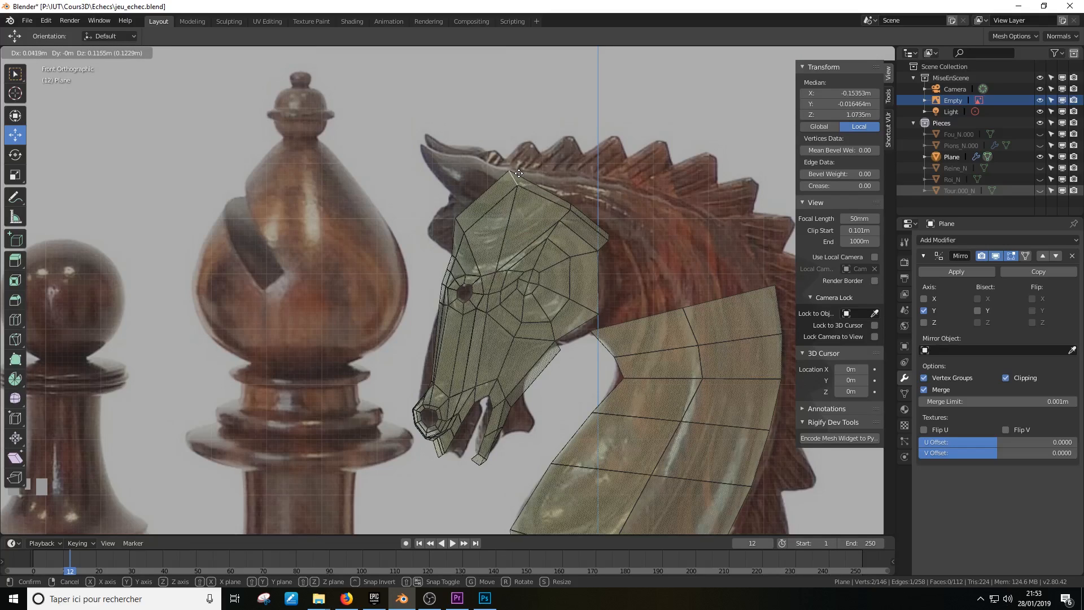
left_click(520, 171)
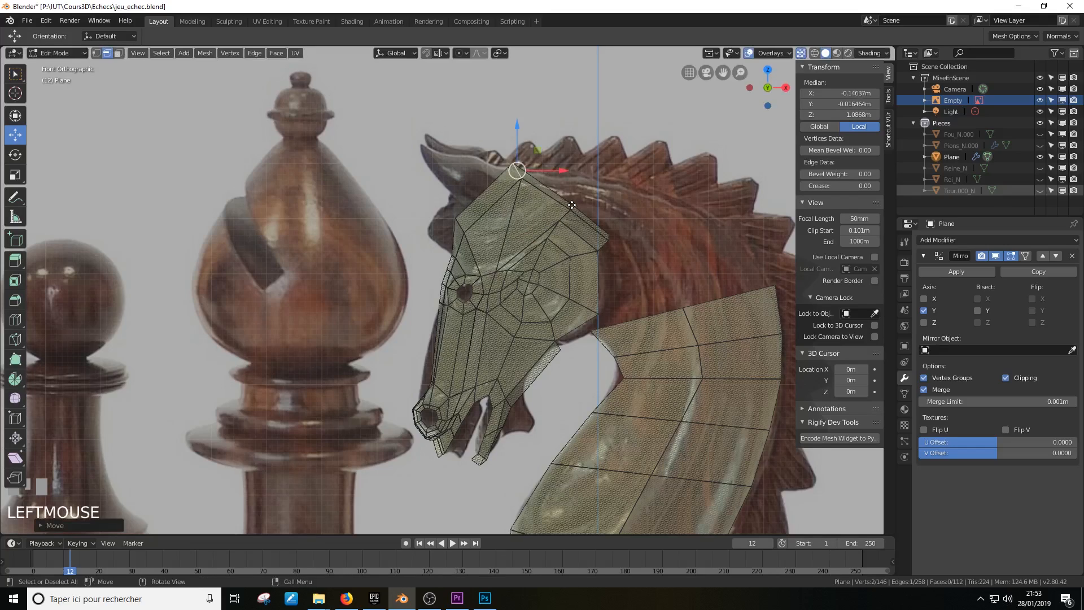
Raise the two off-centre vertices at the front of the crown slightly along Z, with X-ray turned off
left_click(572, 204)
middle_click_drag(600, 243, 509, 168)
left_click(98, 53)
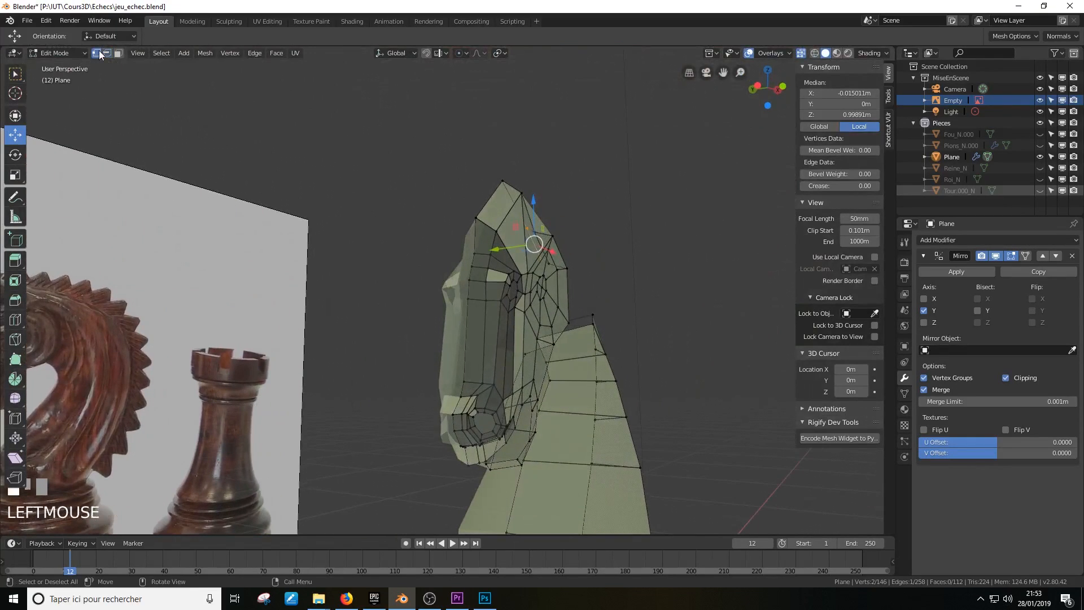
left_click(496, 232)
left_click(521, 193, "shift")
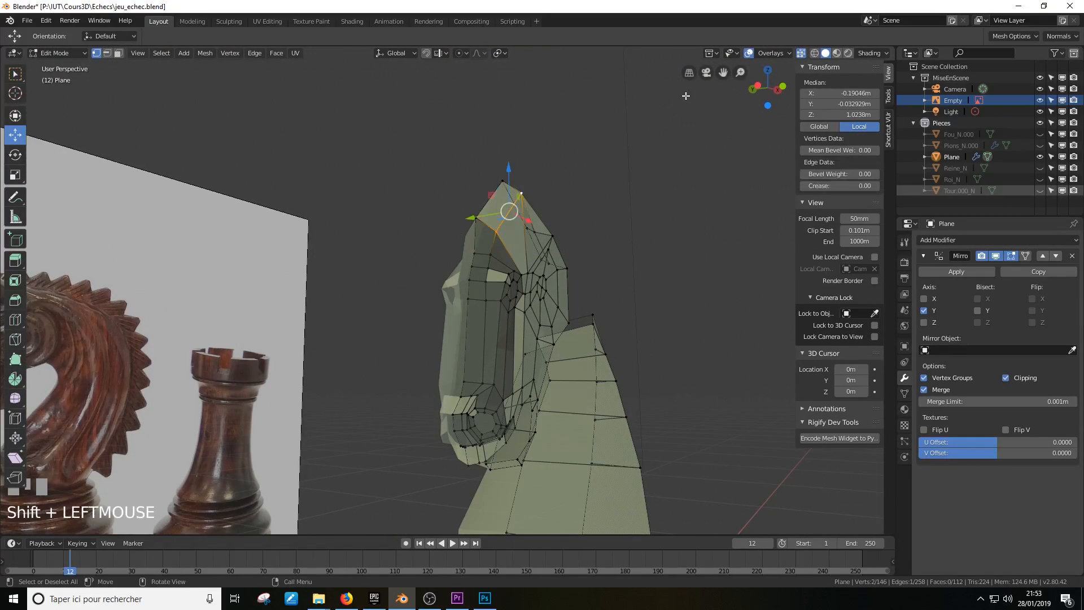
left_click(800, 53)
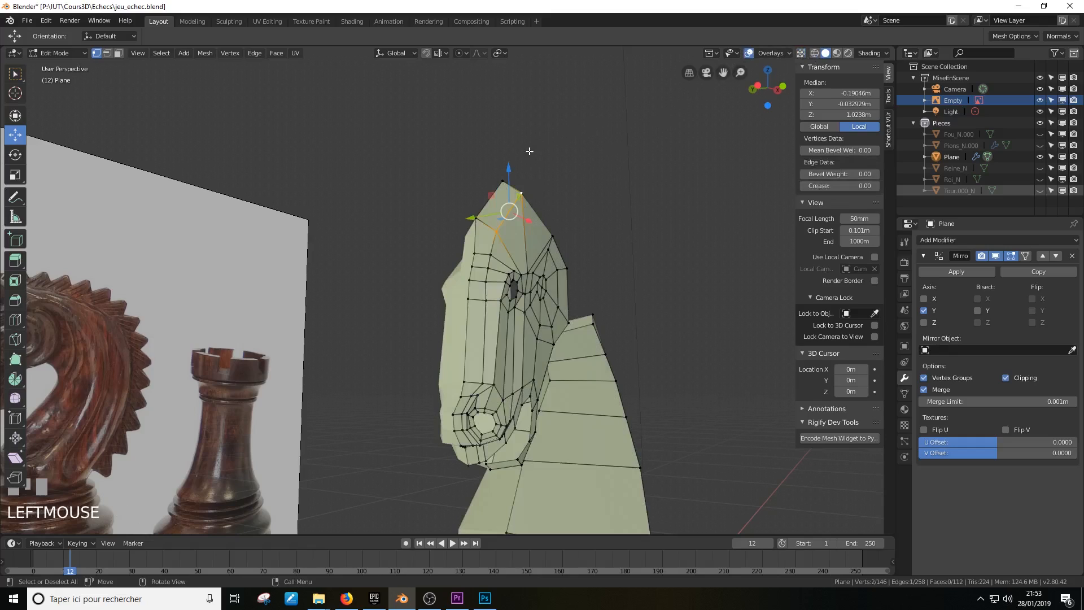
left_click_drag(508, 168, 508, 159)
Move the two middle vertices of the head's rear top strip outward along Y, raising the front one slightly along Z
middle_click_drag(508, 160, 389, 289)
left_click(430, 277)
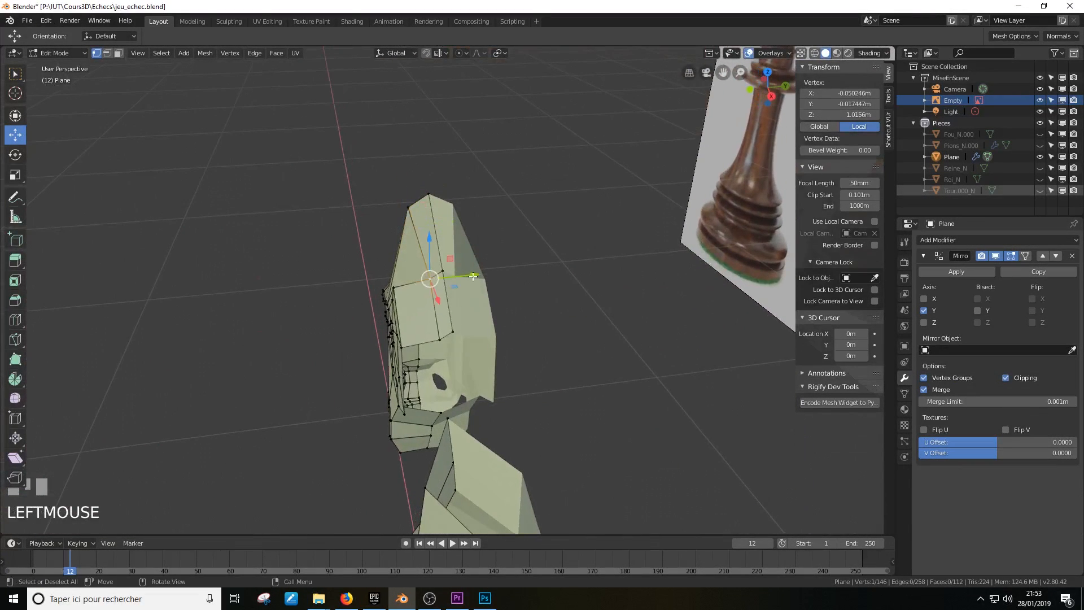
left_click_drag(472, 276, 455, 277)
left_click_drag(417, 245, 417, 233)
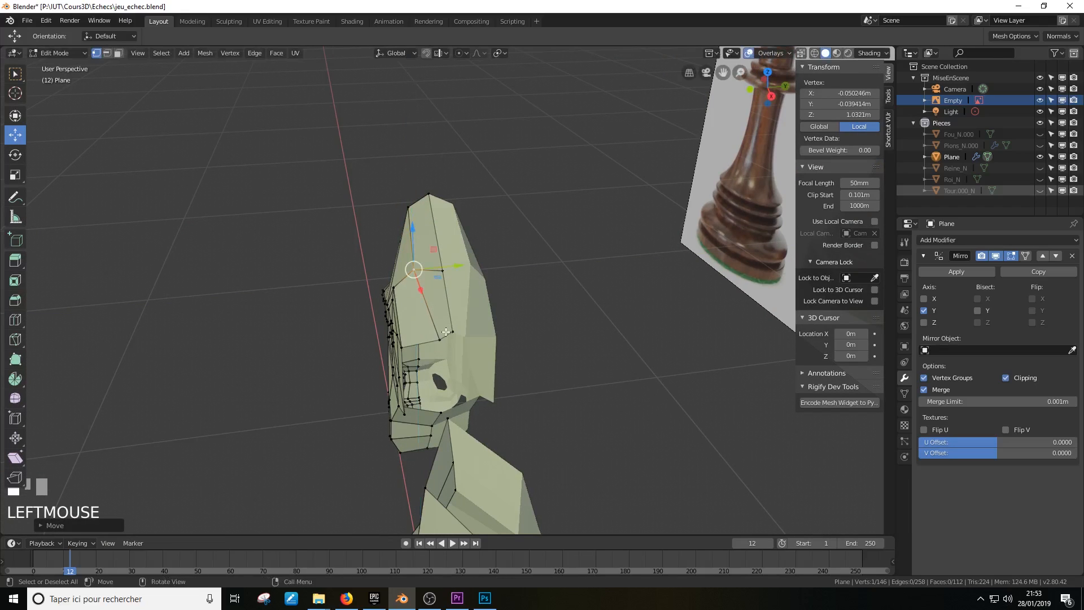
left_click(444, 334)
left_click_drag(481, 335, 464, 338)
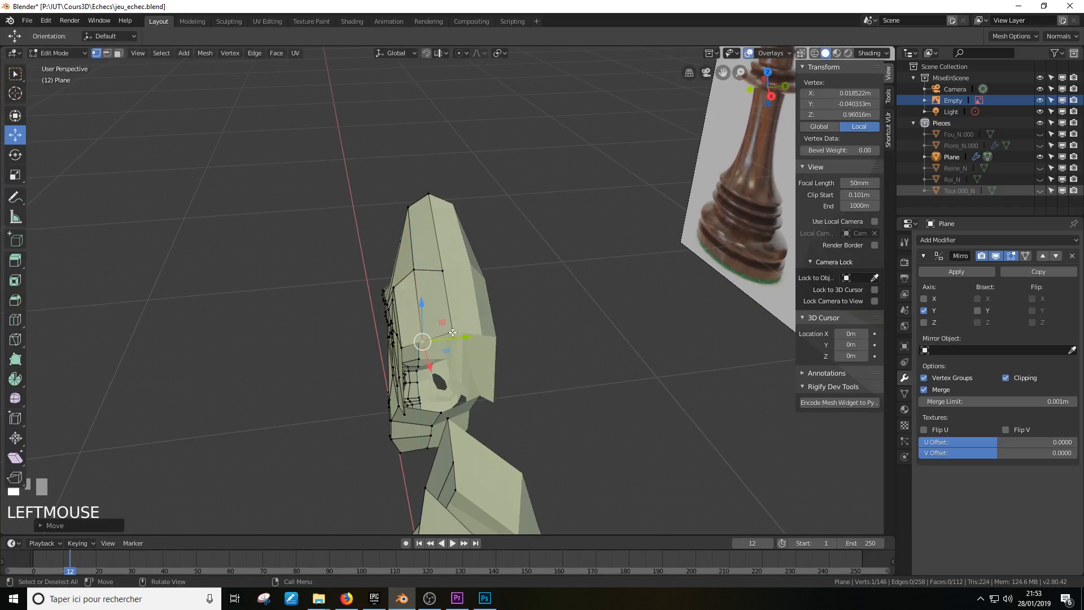
Slide the crown's off-centre vertex forward along its edge and raise the centre-line vertex behind the crown slightly along Z
middle_click_drag(464, 338, 500, 239)
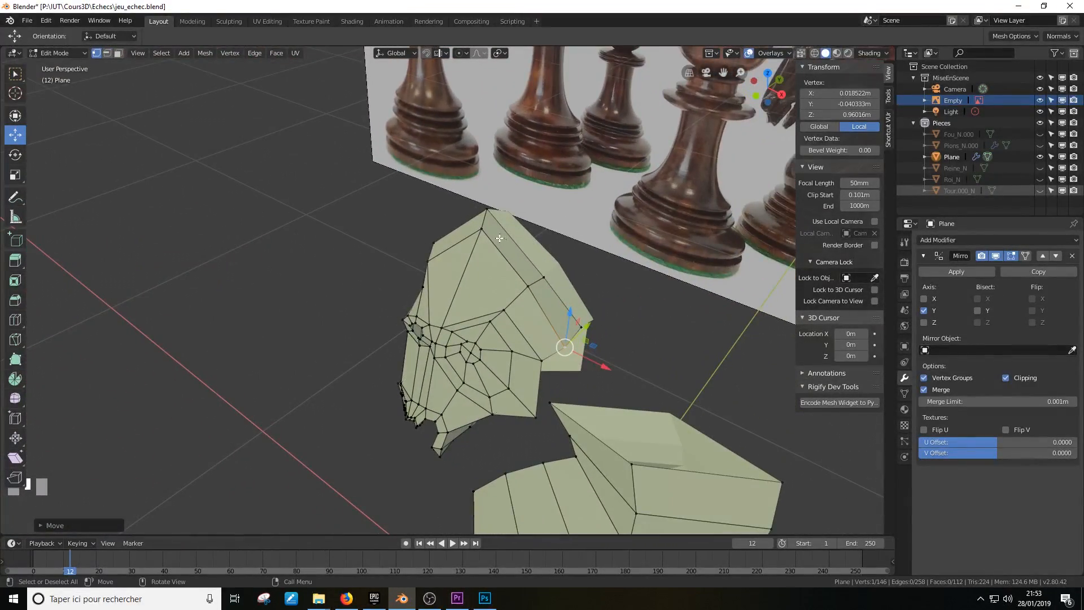
left_click(486, 231)
key("g")
key("g")
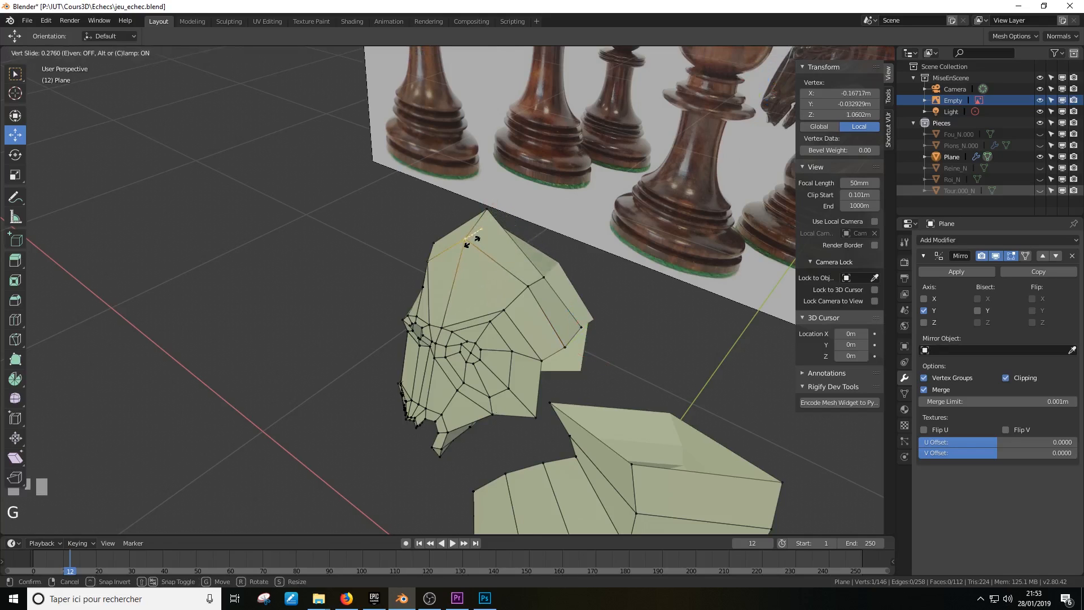
left_click(475, 245)
middle_click_drag(515, 257, 448, 248)
left_click(439, 257)
left_click_drag(440, 224, 441, 218)
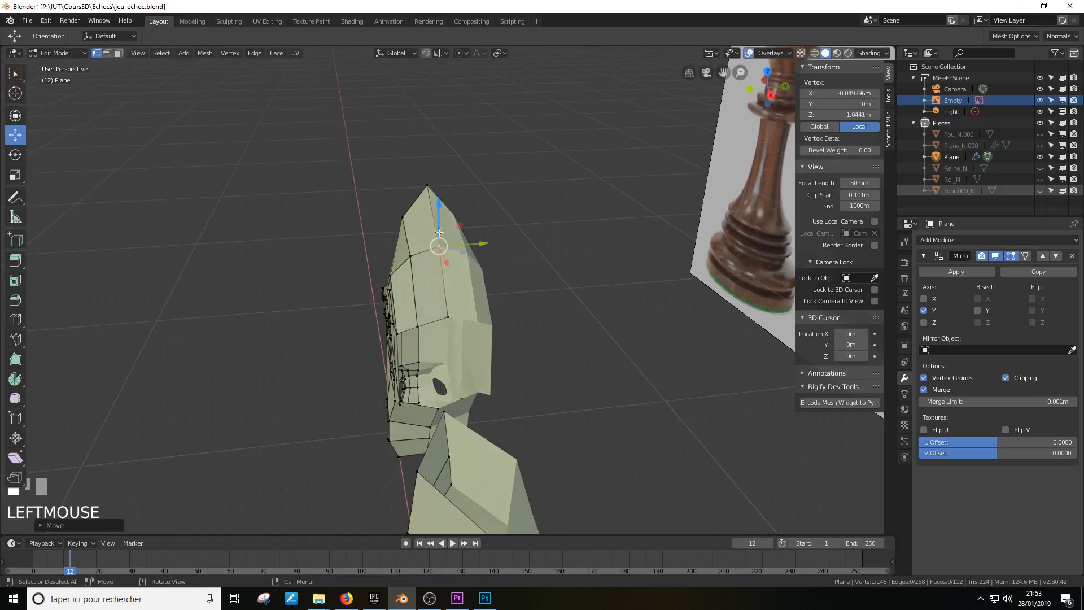
Add two centred lengthwise loop cuts along the neck, one through its front half and one through its rear half
middle_click_drag(441, 218, 641, 354)
scroll(635, 237, "down", 3)
scroll(595, 335, "up", 2)
scroll(641, 354, "down", 2)
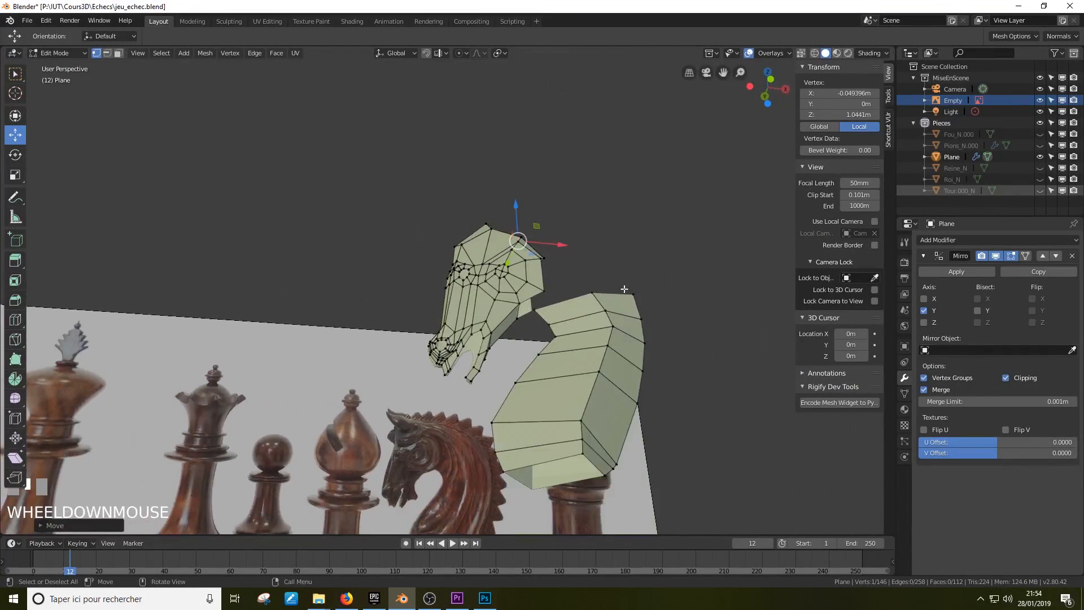
middle_click_drag(624, 289, 605, 374)
scroll(542, 316, "up", 2)
scroll(605, 374, "down", 2)
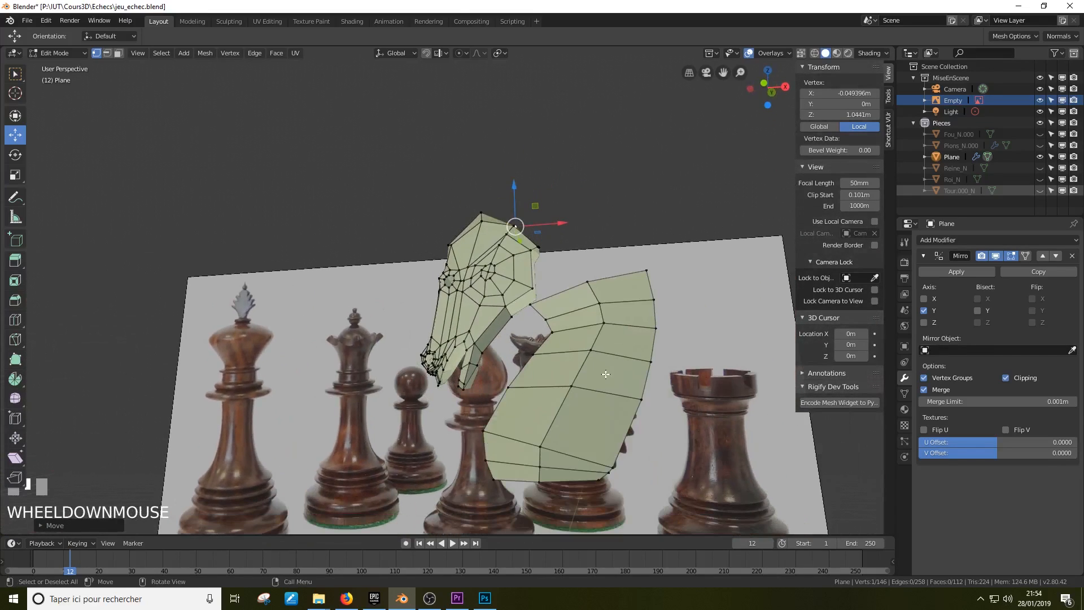
key("ctrl+r")
left_click(518, 458)
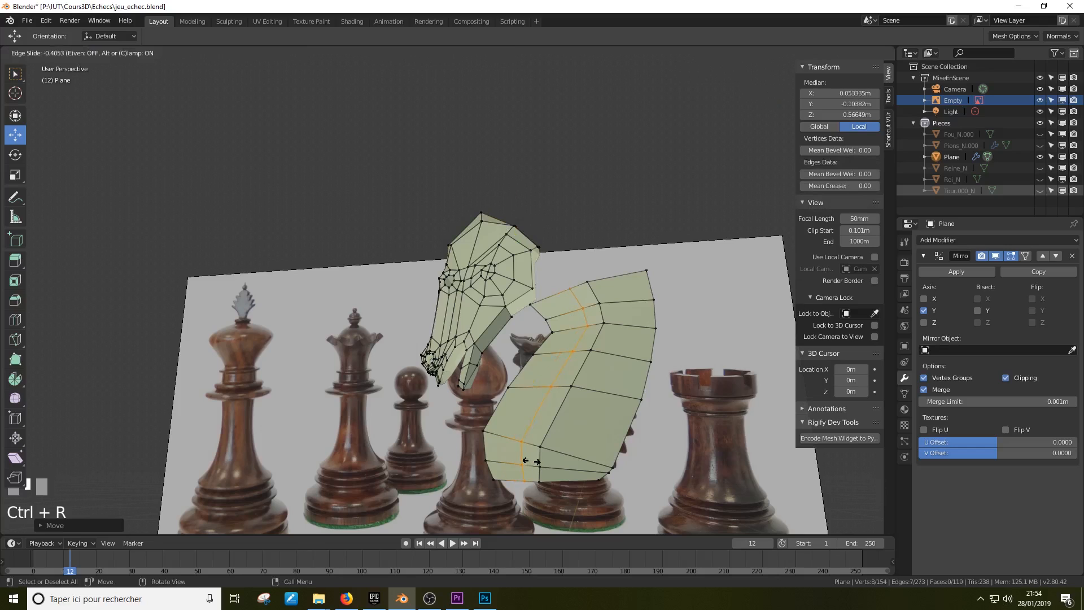
right_click(530, 461)
key("ctrl+r")
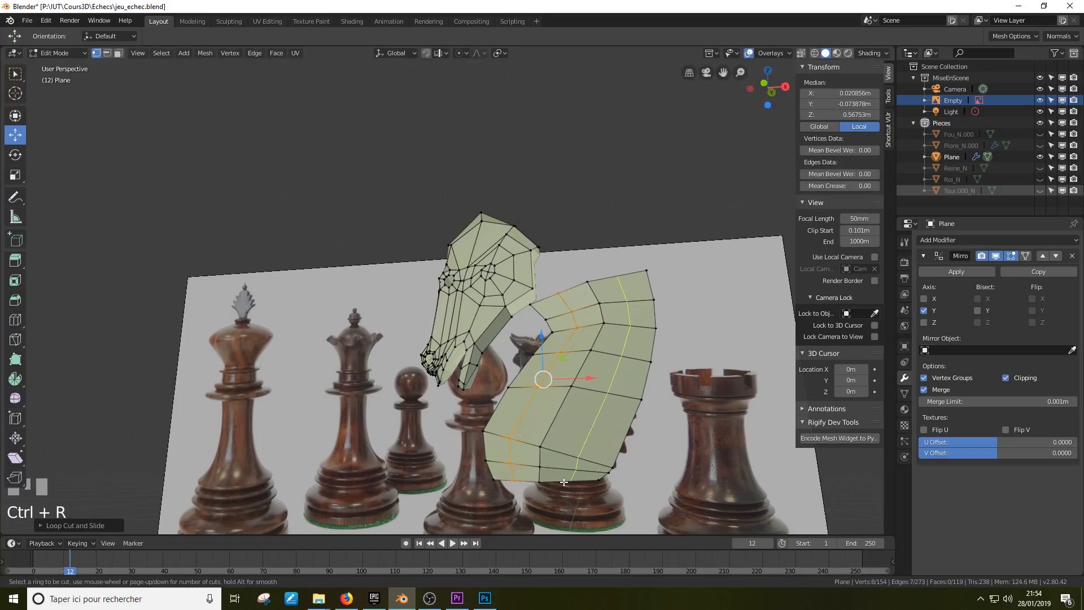
left_click(567, 478)
right_click(570, 473)
Move the neck's rear and front lengthwise loops slightly outward along Y to round its side
middle_click_drag(575, 460, 505, 467)
left_click_drag(505, 466, 488, 463)
middle_click_drag(488, 463, 505, 408)
left_click(529, 404, "alt")
left_click_drag(505, 407, 505, 409)
middle_click_drag(506, 409, 518, 341)
scroll(597, 341, "up", 2)
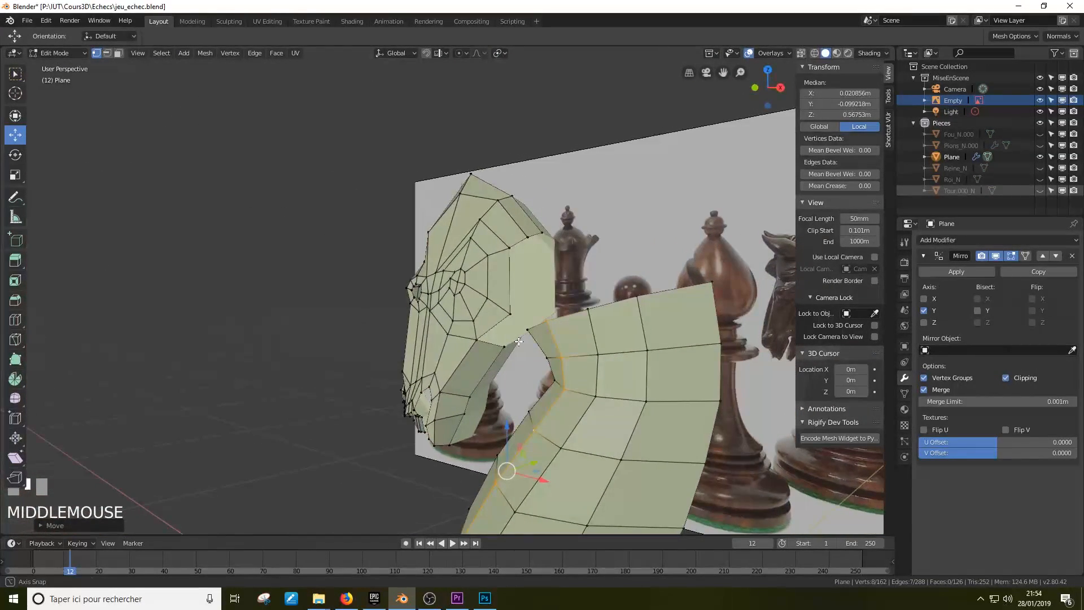
Compare the edge count of the neck's open top border with that of the head's open rear border
left_click(108, 54)
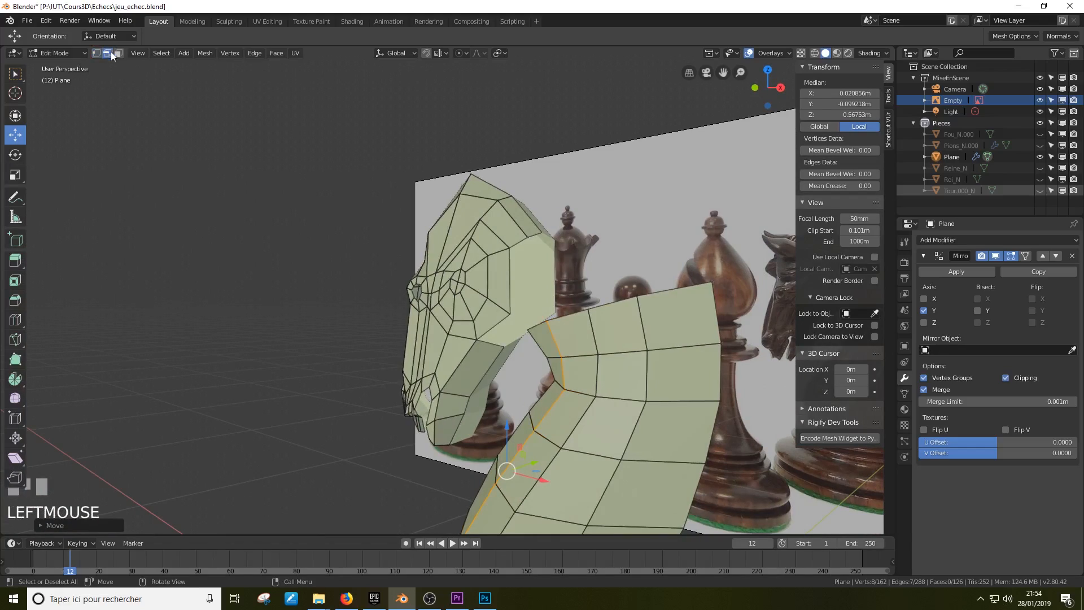
middle_click_drag(503, 279, 590, 353)
left_click(598, 331, "alt")
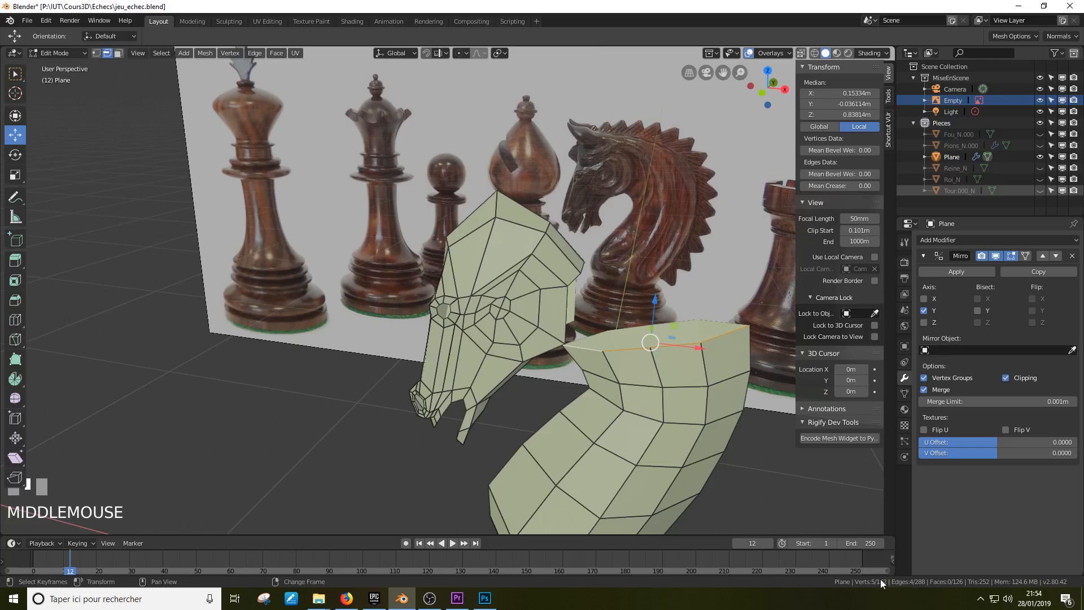
middle_click_drag(879, 585, 858, 607)
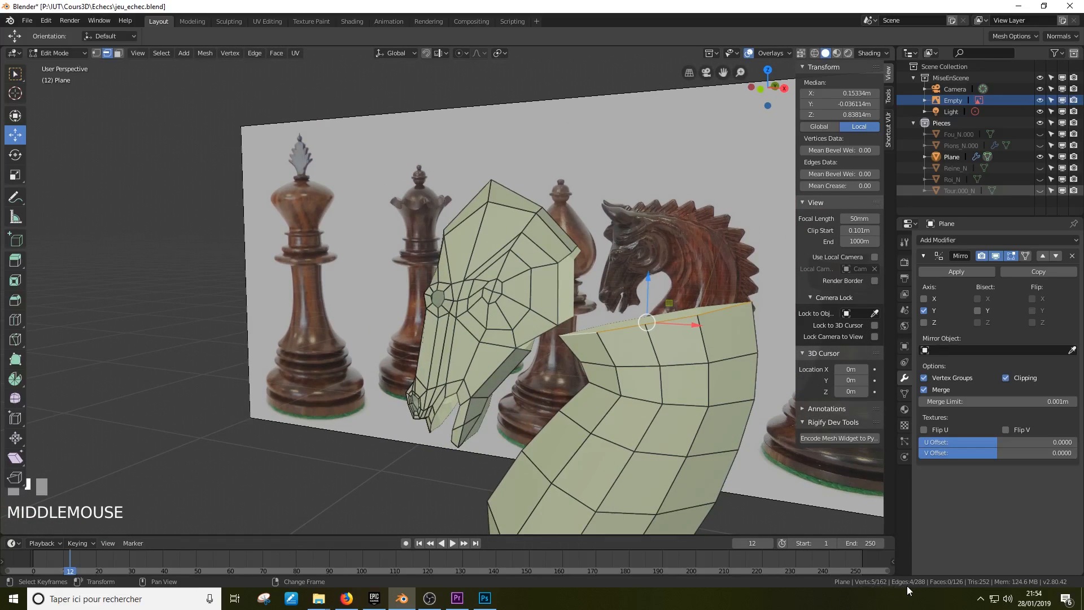
middle_click_drag(570, 316, 538, 321)
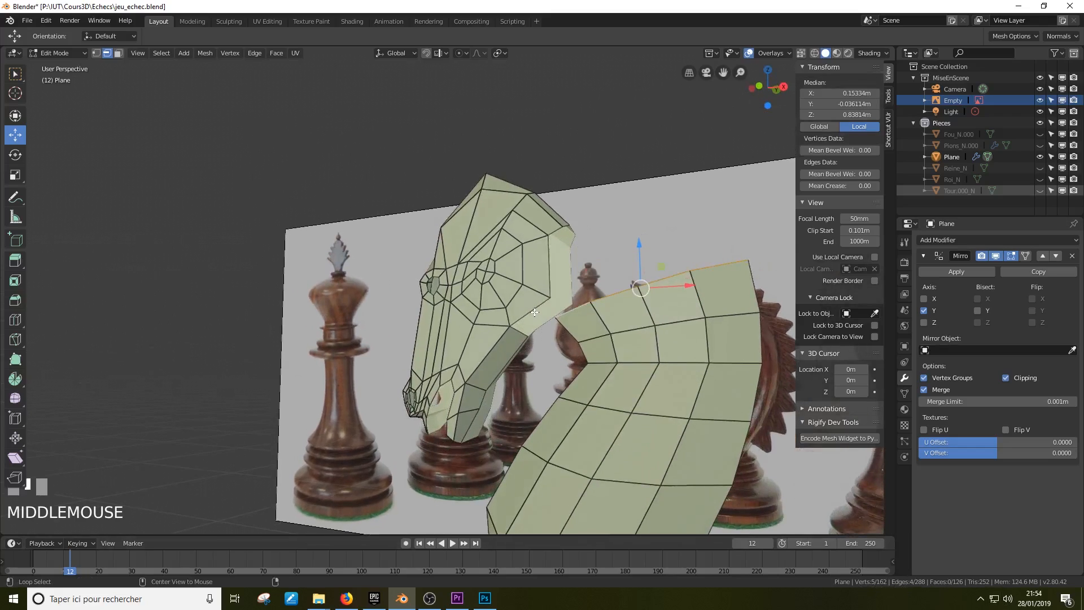
left_click(534, 312, "alt")
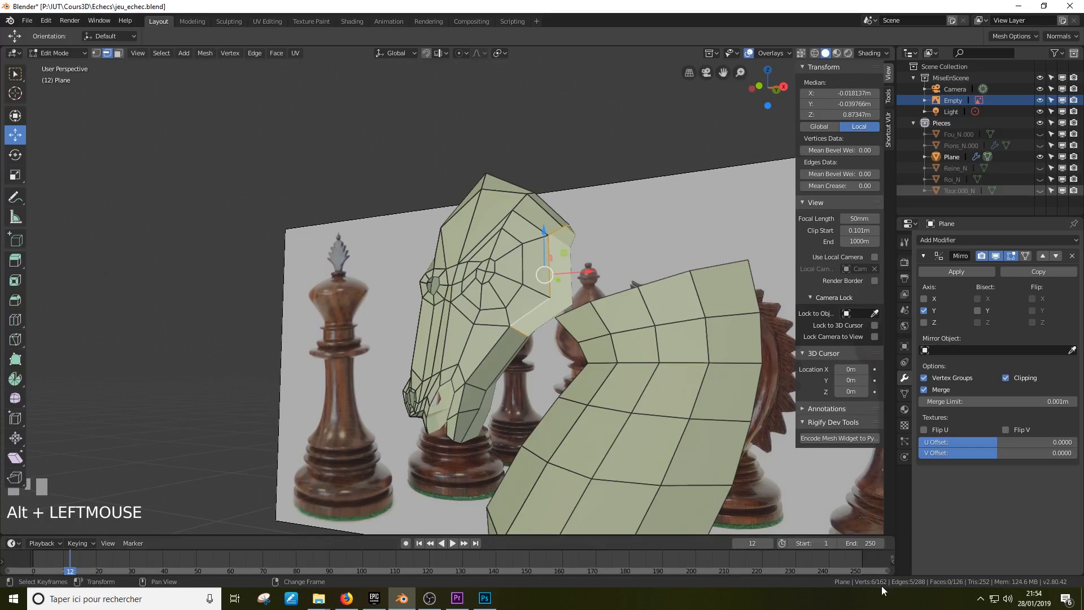
Extrude the cheek's lower rear corner vertex down and inward behind the jaw, and move the new vertex along Y onto the centre line
middle_click_drag(546, 321, 556, 283)
left_click(553, 298)
scroll(565, 266, "up", 2)
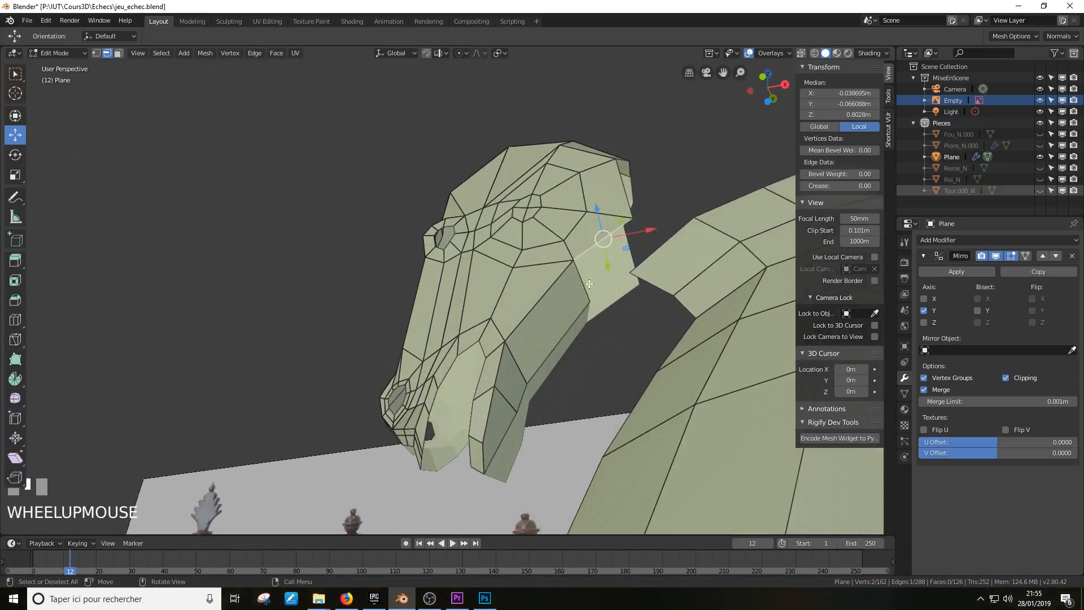
left_click(99, 55)
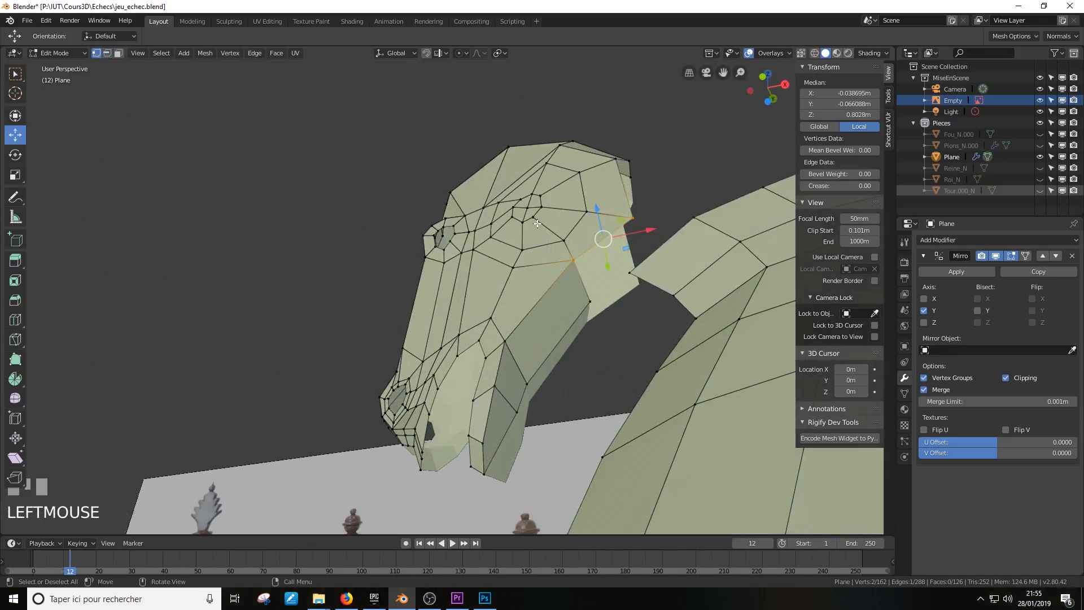
left_click(642, 221)
middle_click_drag(641, 221, 657, 234)
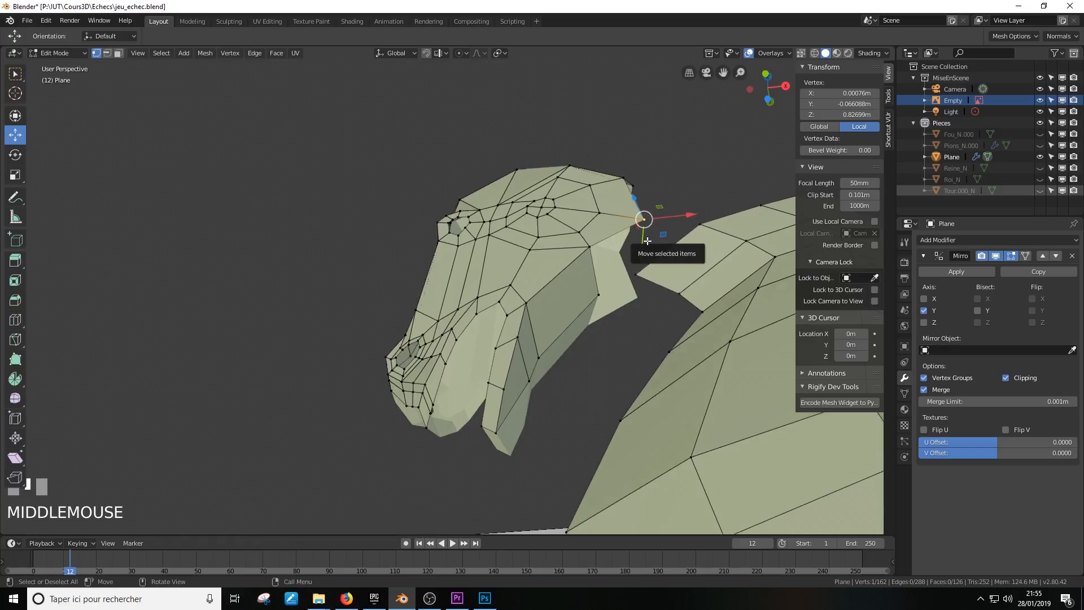
key("e")
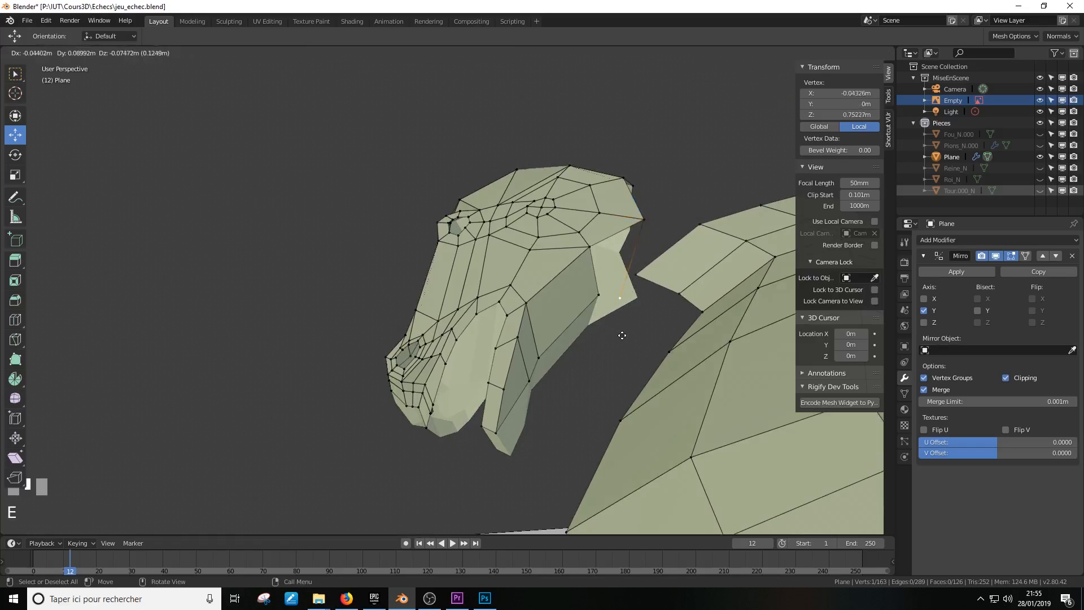
left_click(629, 307)
middle_click_drag(629, 307, 595, 395)
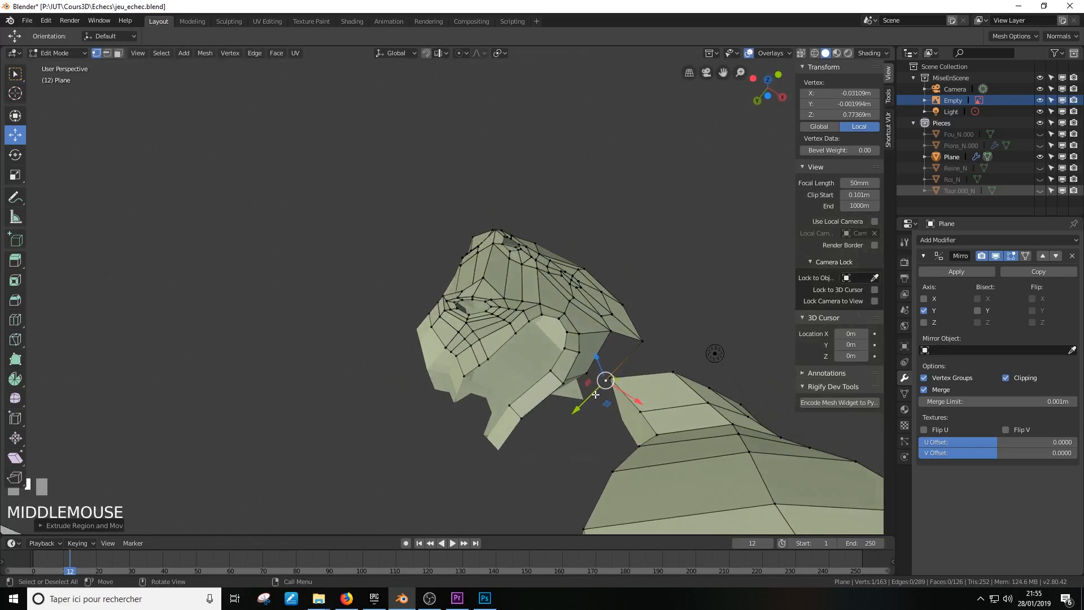
left_click_drag(587, 403, 581, 410)
middle_click_drag(581, 409, 515, 328)
Fill a face between the new extruded edge and the jaw's adjacent rear edge, and select the head's open rear border
left_click(107, 53)
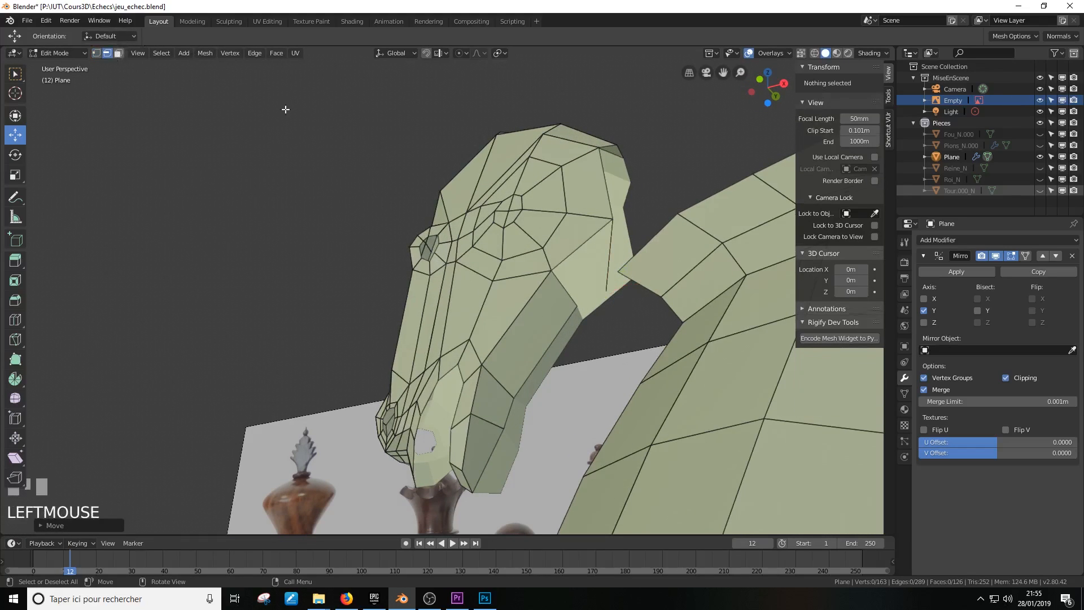
left_click(609, 254)
left_click(554, 308, "shift")
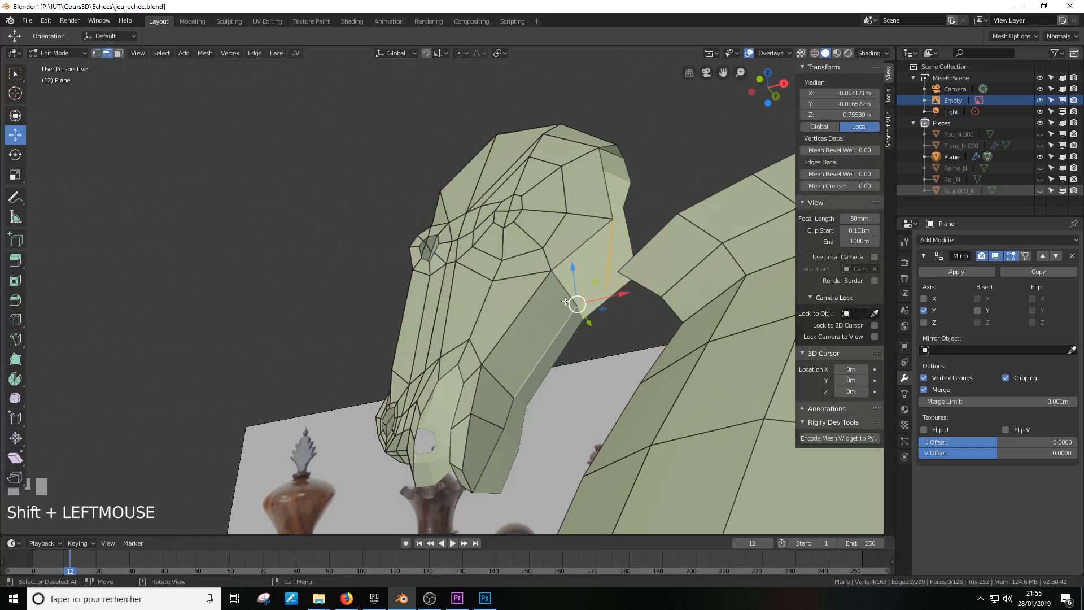
left_click(586, 285)
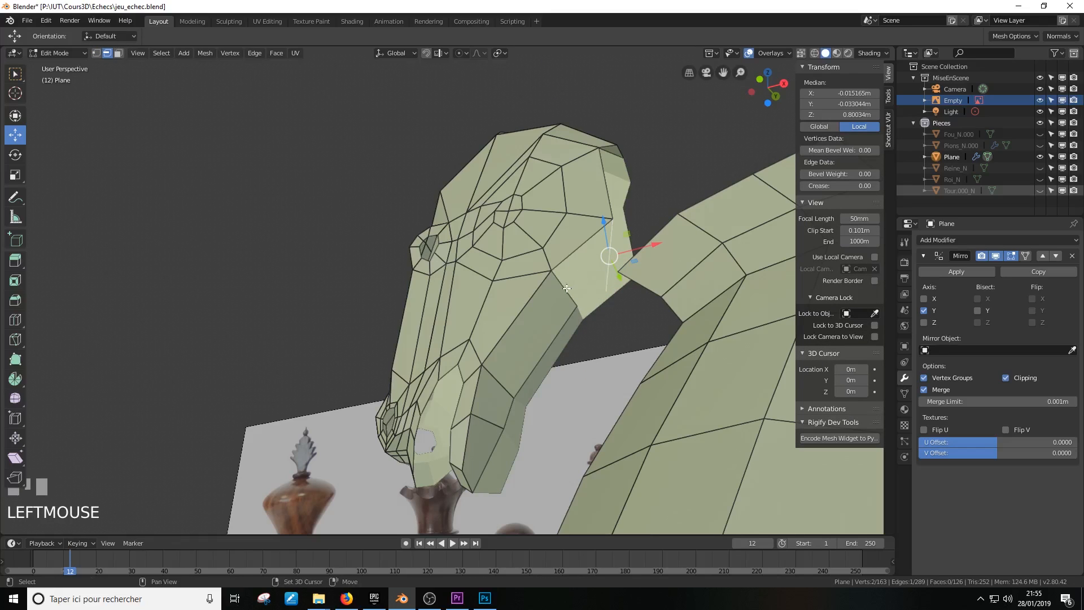
left_click(567, 288, "shift")
key("f")
middle_click_drag(610, 289, 553, 255)
left_click(570, 250, "alt")
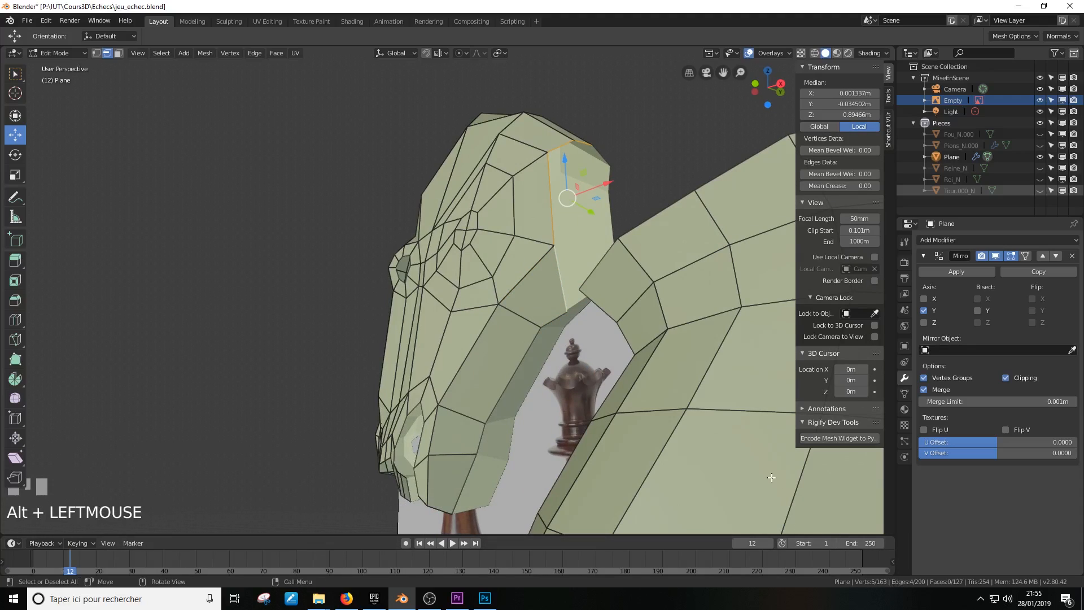
Raise the centre-line vertex behind the jaw slightly along Z, at the lower end of the head's open rear border
middle_click_drag(698, 411, 579, 299)
scroll(583, 358, "down", 2)
scroll(574, 315, "up", 3)
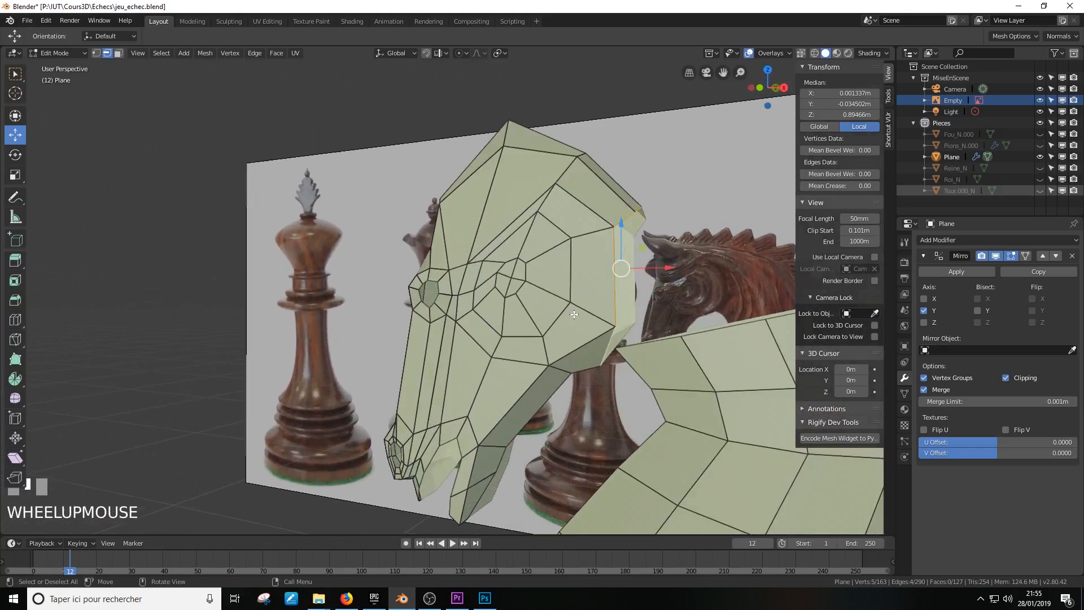
left_click(96, 53)
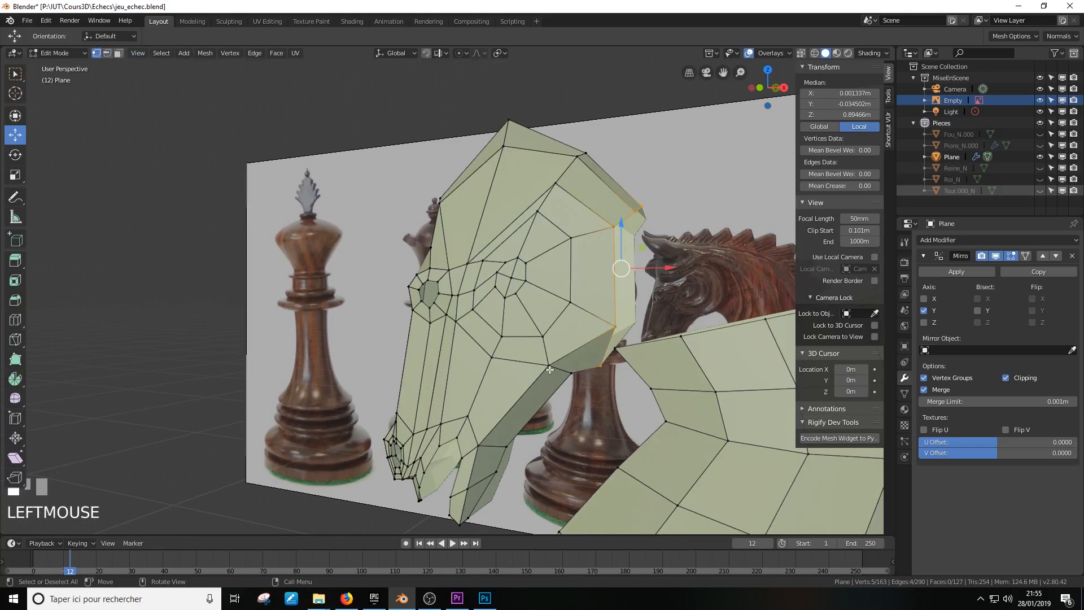
left_click(601, 359)
left_click_drag(599, 337, 599, 321)
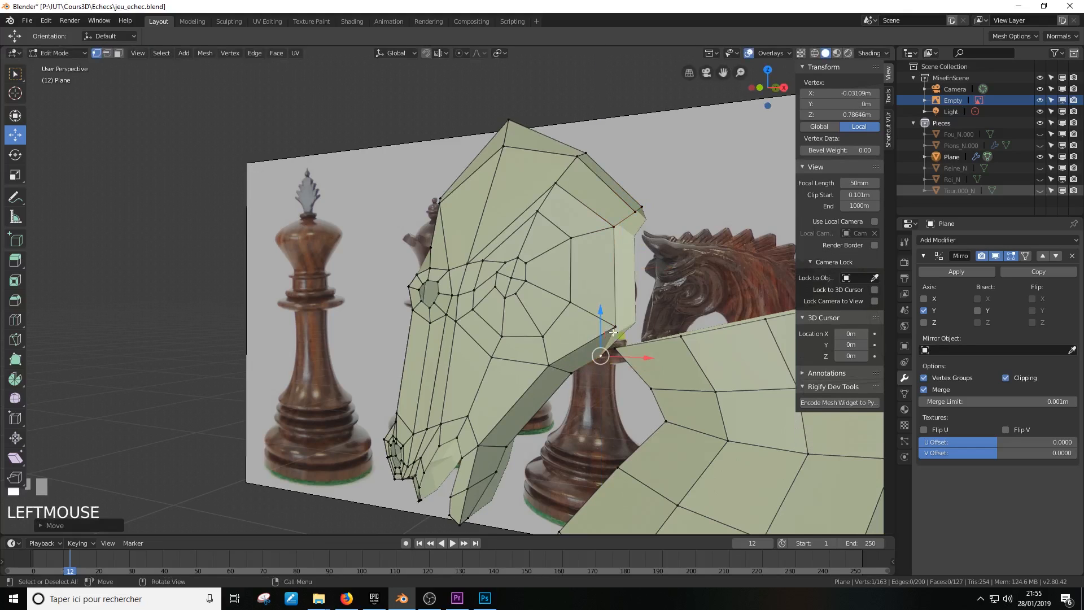
middle_click_drag(606, 328, 554, 303)
left_click(580, 330)
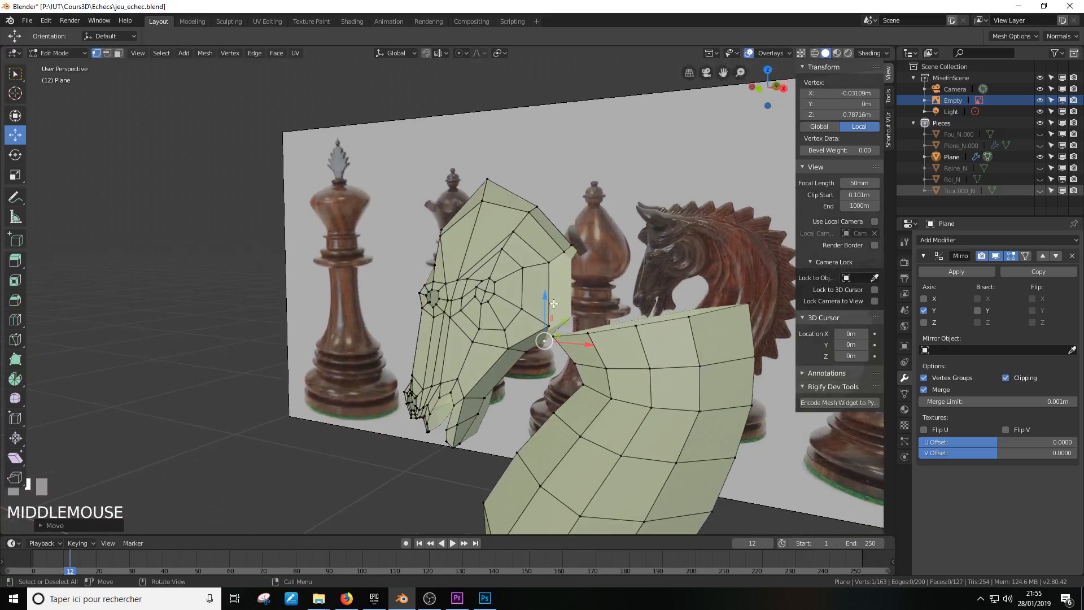
Select the head's open rear border and the neck's open top border, and join them with Bridge Edge Loops
left_click(108, 53)
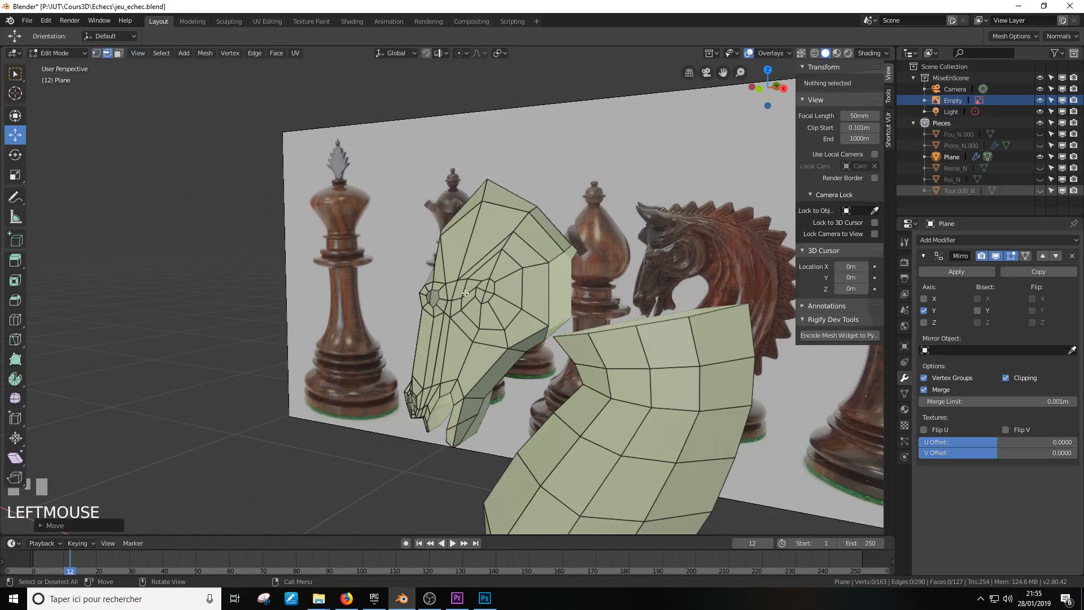
left_click(548, 286, "alt")
left_click(611, 334, "alt+shift")
middle_click_drag(611, 335, 527, 282)
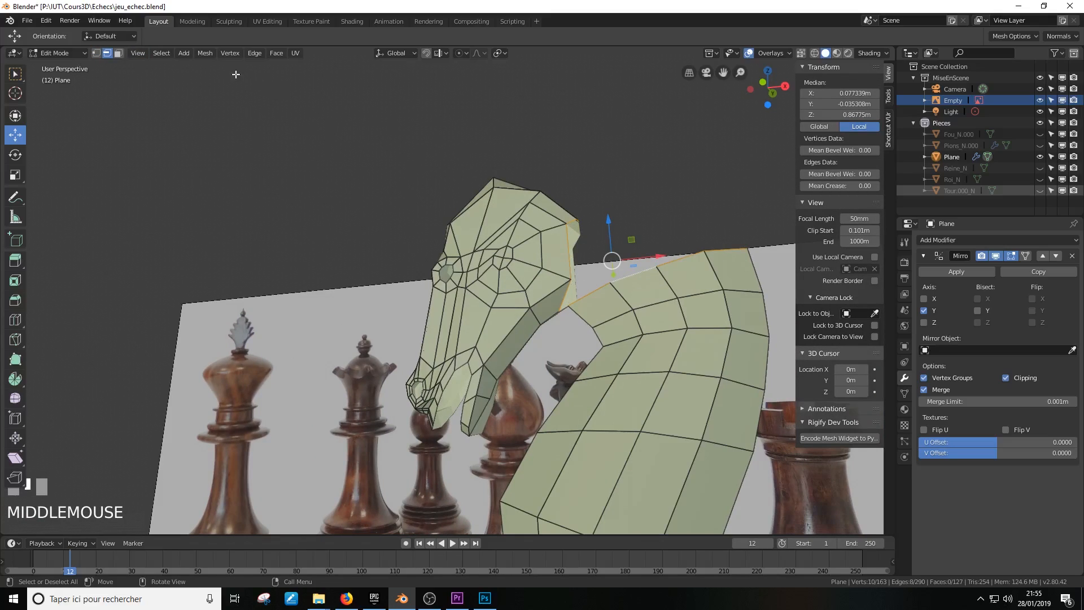
left_click(254, 53)
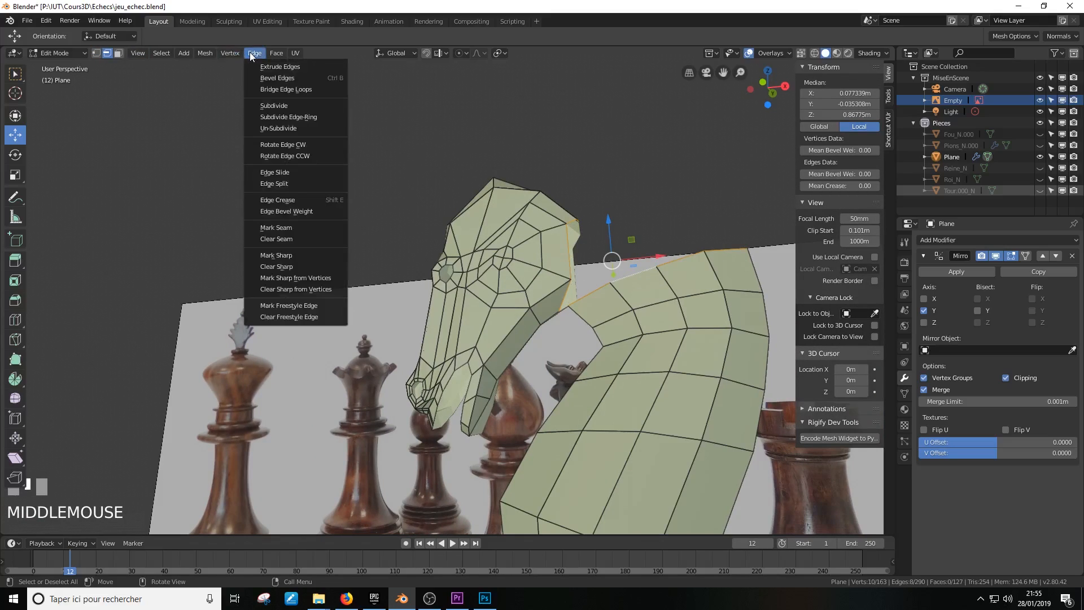
left_click(275, 90)
middle_click_drag(629, 241, 610, 212)
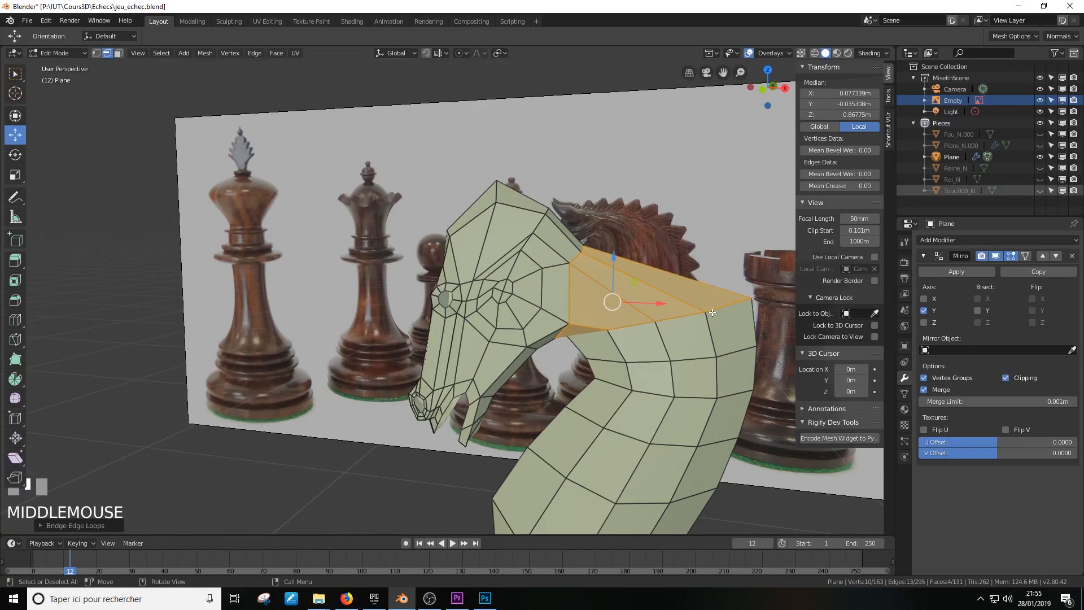
In the front view, reposition the crosswise edges along the head's crown and nape to follow the reference horse's crest line
key("KP_3")
key("KP_1")
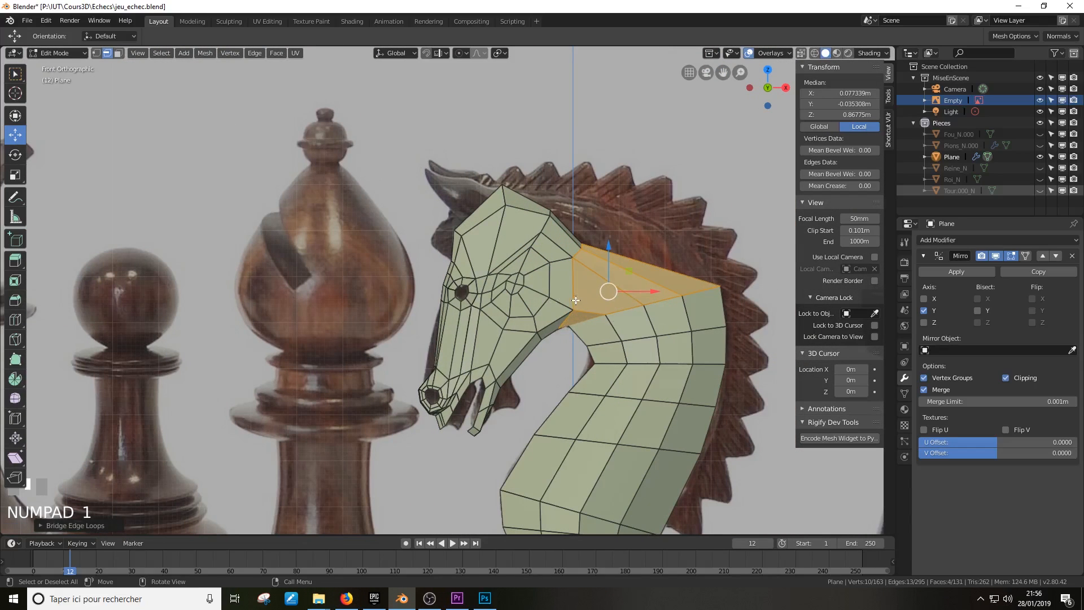
left_click(548, 209)
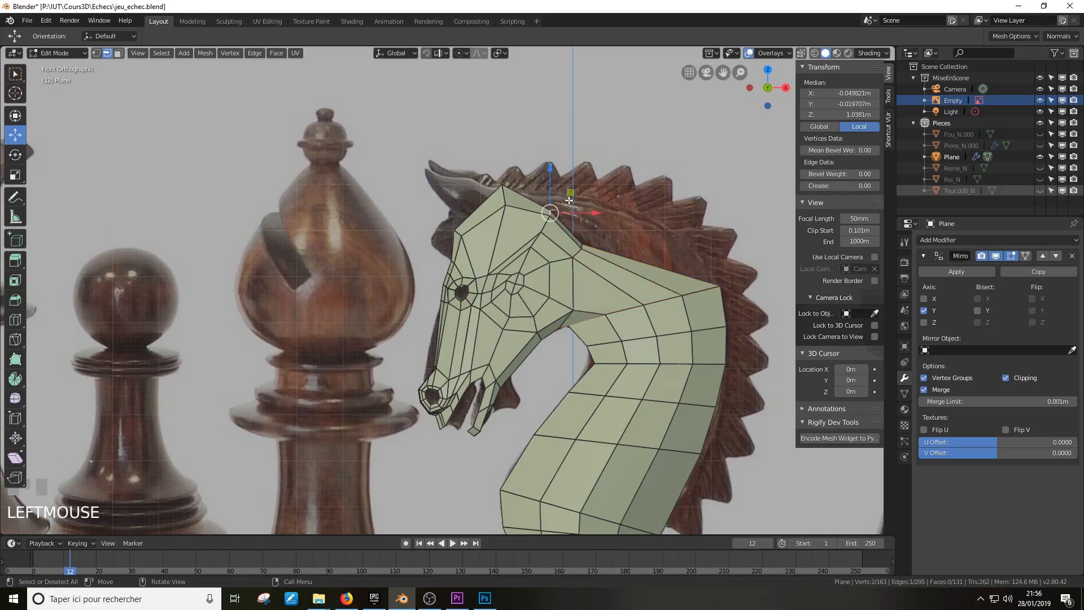
left_click_drag(572, 199, 574, 200)
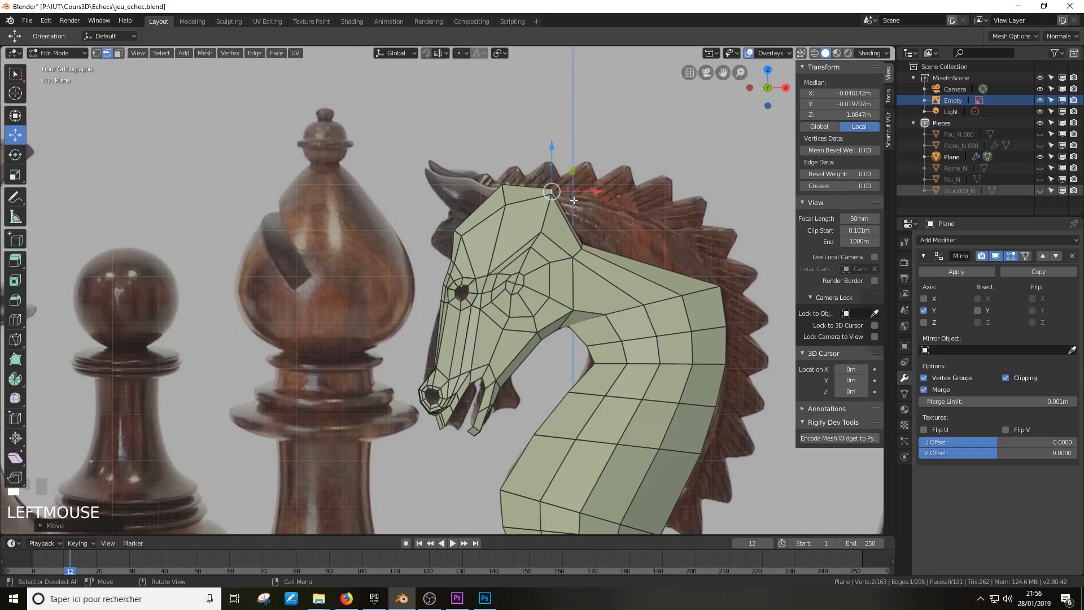
left_click(588, 242)
left_click(582, 247)
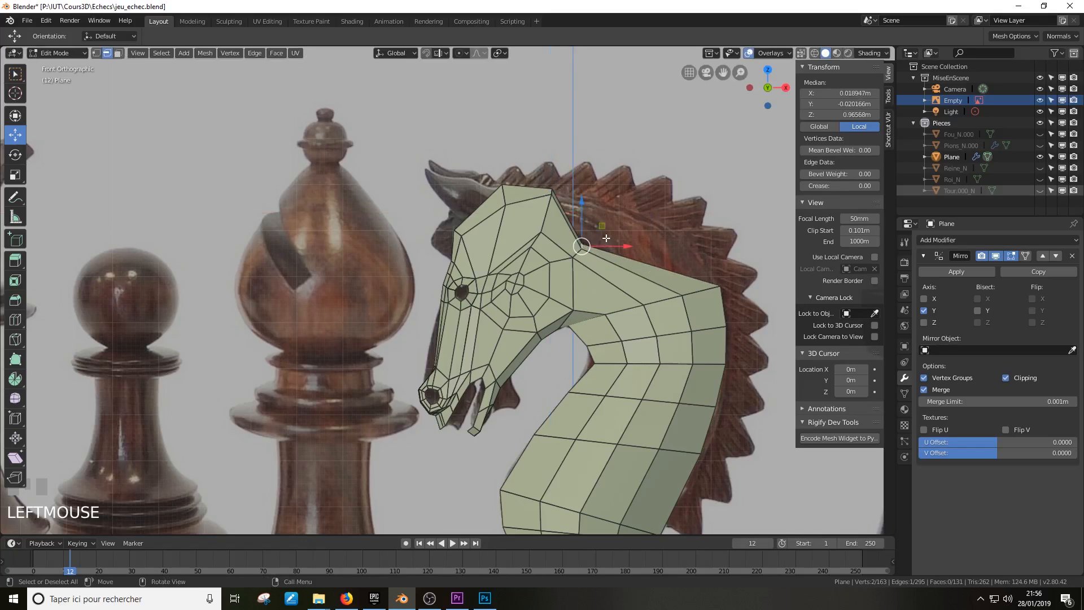
left_click_drag(602, 230, 551, 168)
left_click(552, 190)
mouse_move(558, 169)
left_mouse_down()
mouse_move(558, 198)
mouse_move(545, 171)
left_mouse_up()
left_click(503, 197)
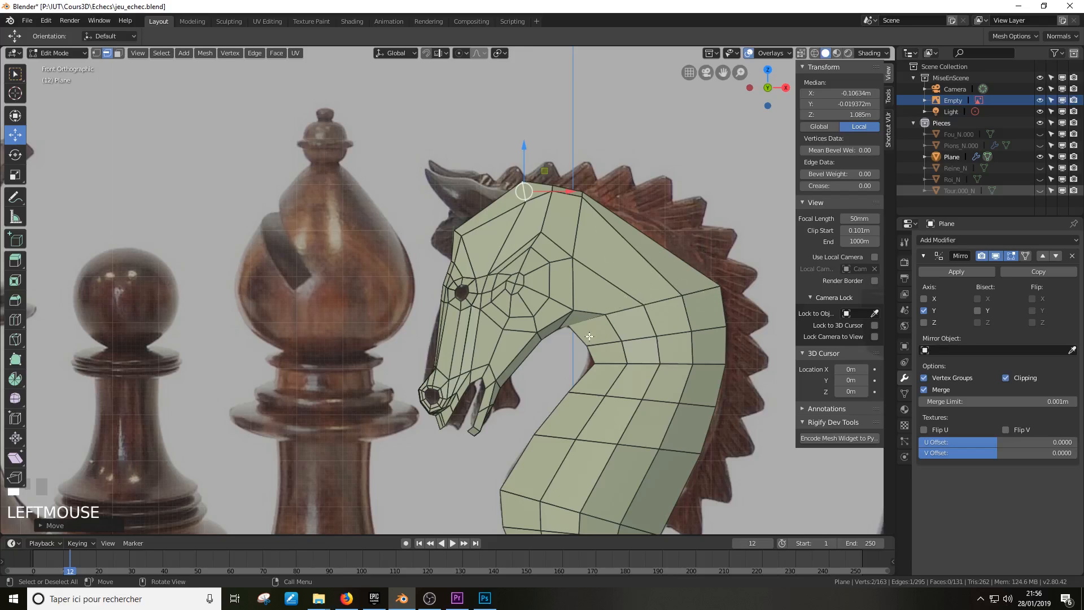
Vertex-slide the throat's centre-line vertex at the head-to-neck junction down toward the neck
middle_click_drag(596, 342, 156, 5, "shift")
scroll(587, 251, "up", 2)
left_click(98, 53)
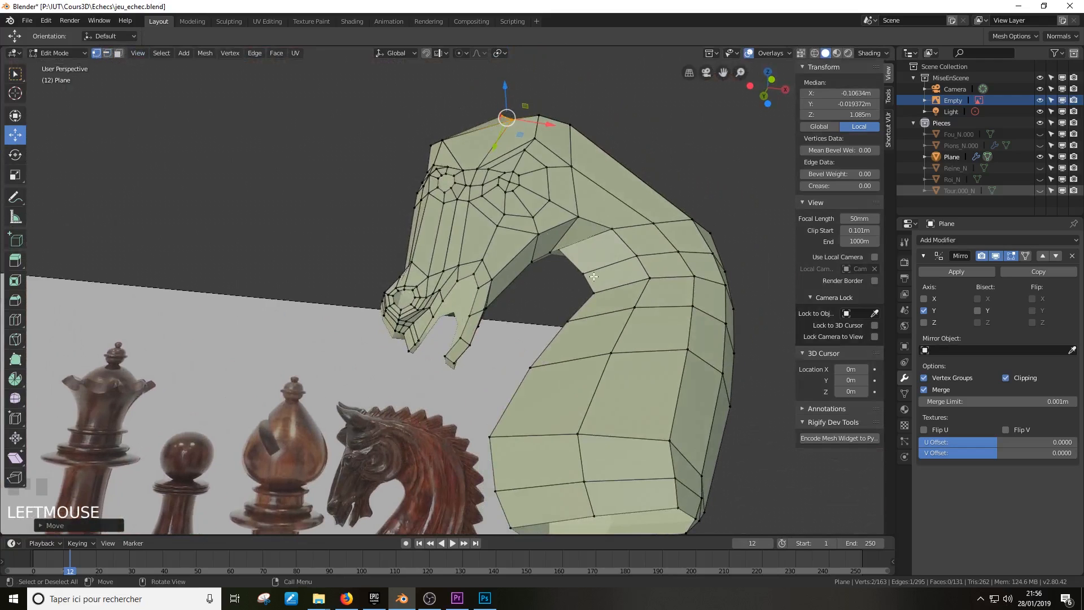
middle_click_drag(584, 307, 564, 341)
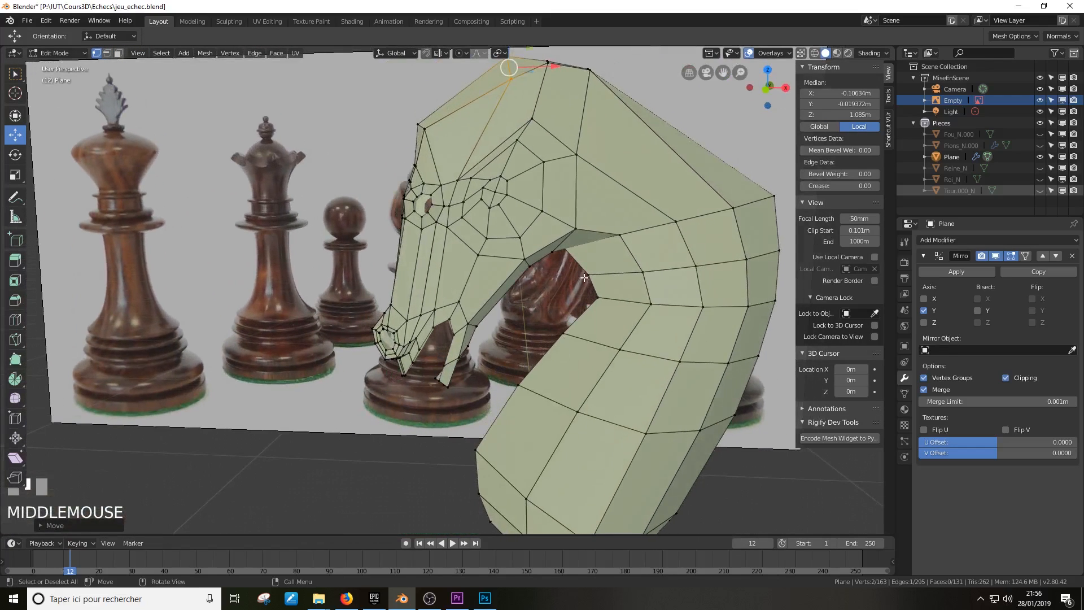
middle_click_drag(583, 278, 559, 236)
left_click(558, 235)
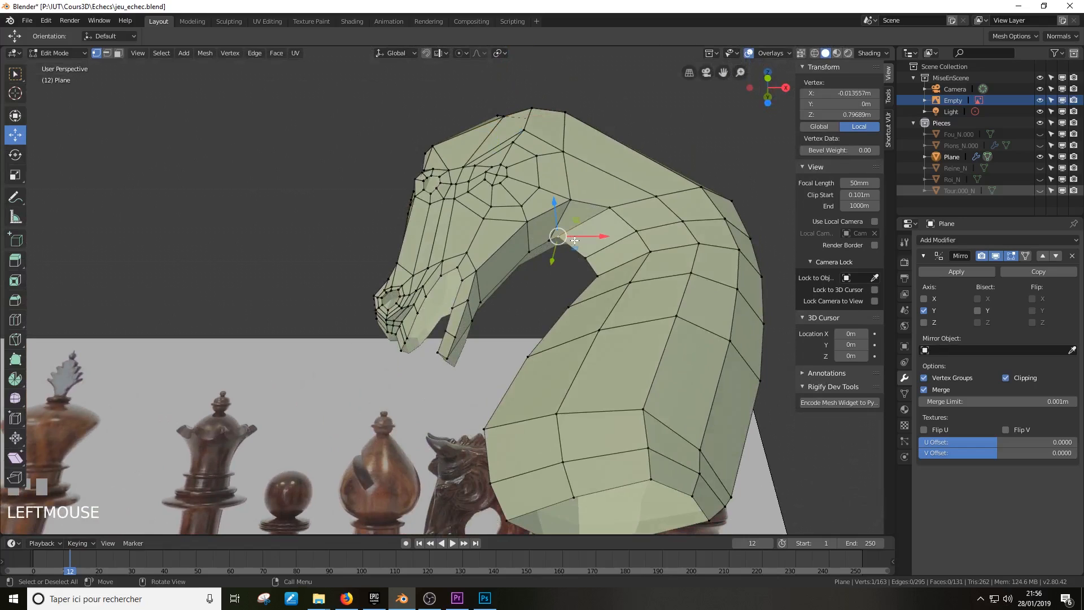
key("g")
key("g")
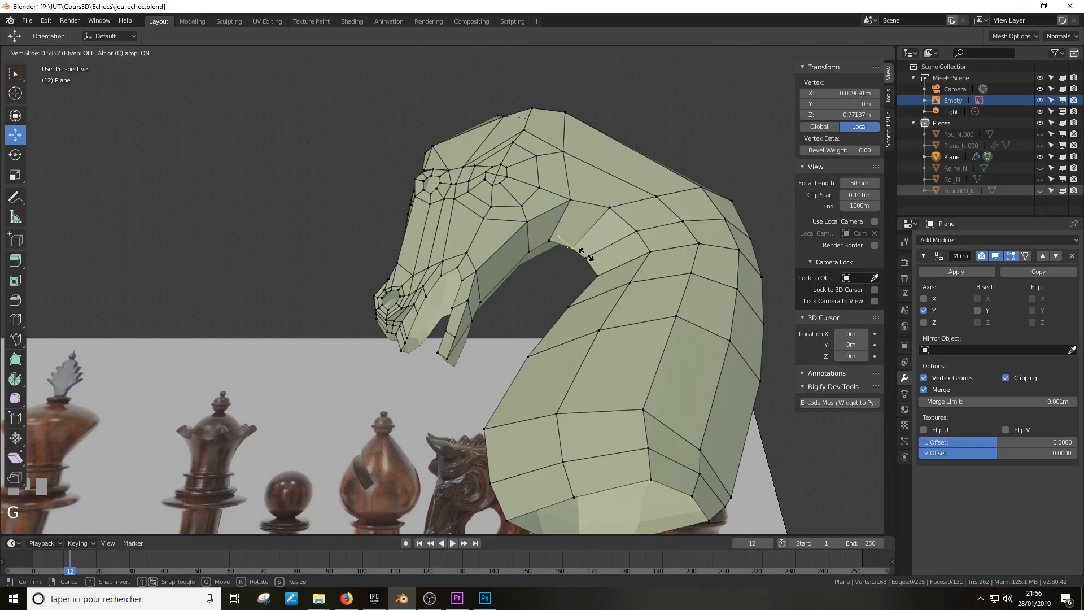
left_click(589, 264)
Slide the next three centre-line vertices on the inner bend of the throat along the neck's front edge to even their spacing
middle_click_drag(588, 302, 572, 320)
left_click(570, 319)
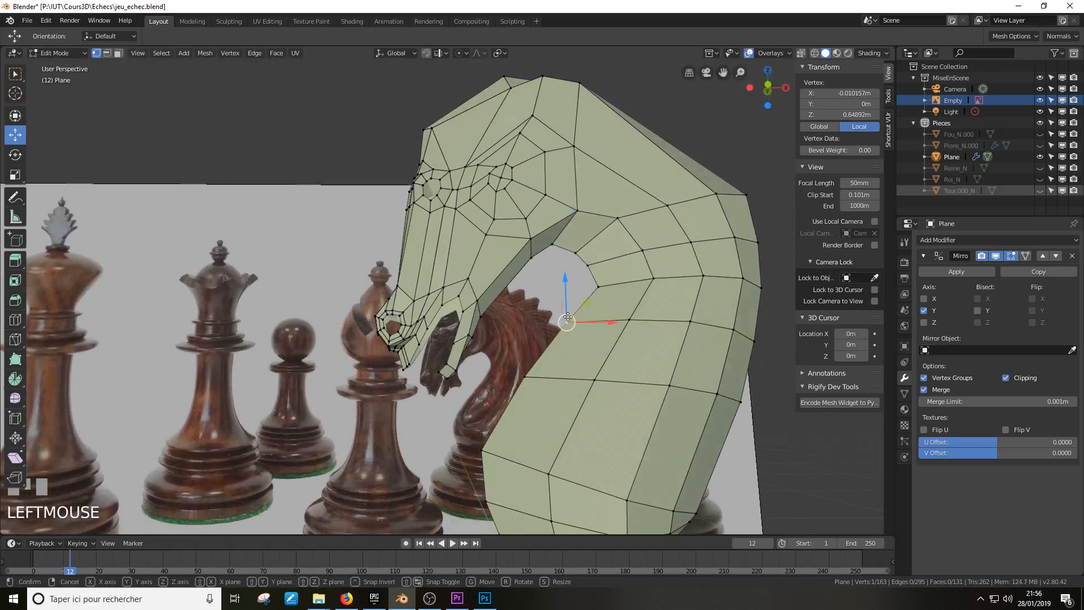
key("g")
key("g")
left_click(560, 331)
left_click(597, 286)
key("g")
key("g")
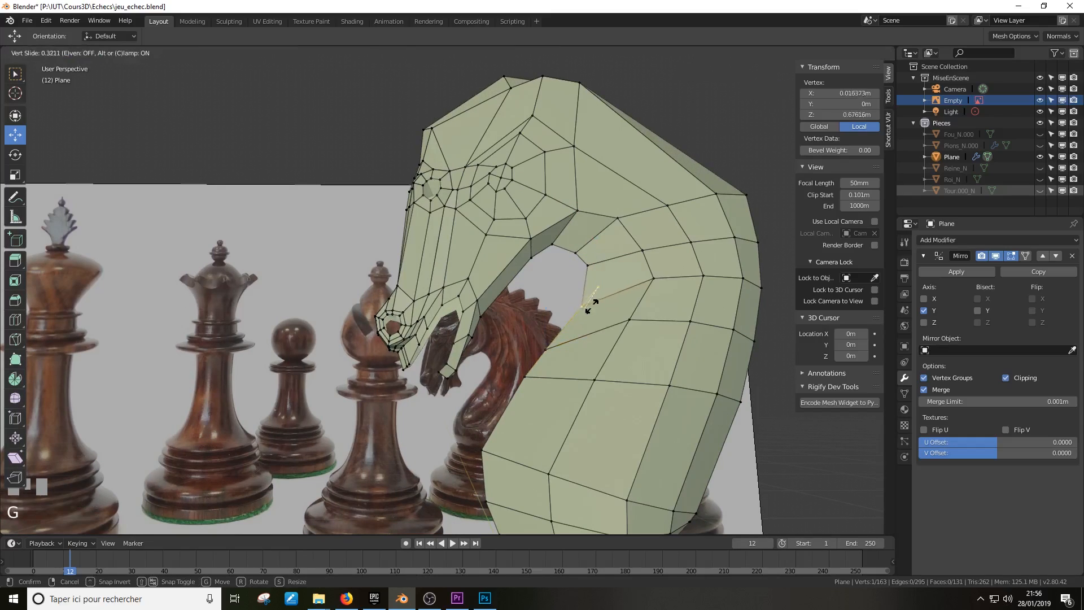
left_click(593, 265)
key("g")
key("g")
left_click(577, 266)
Slide the uppermost centre-line vertex of the throat bend further down toward the neck vertex below it
mouse_move(622, 245)
middle_mouse_down()
mouse_move(584, 268)
mouse_move(625, 235)
middle_mouse_up()
left_click(556, 265)
scroll(609, 285, "up", 2)
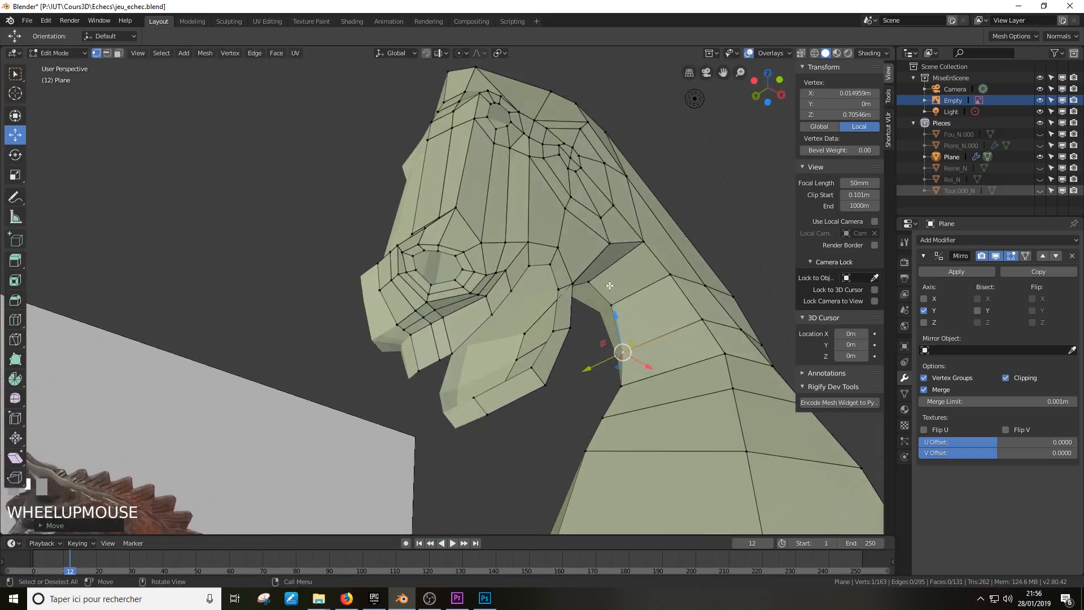
left_click(606, 302)
key("g")
key("g")
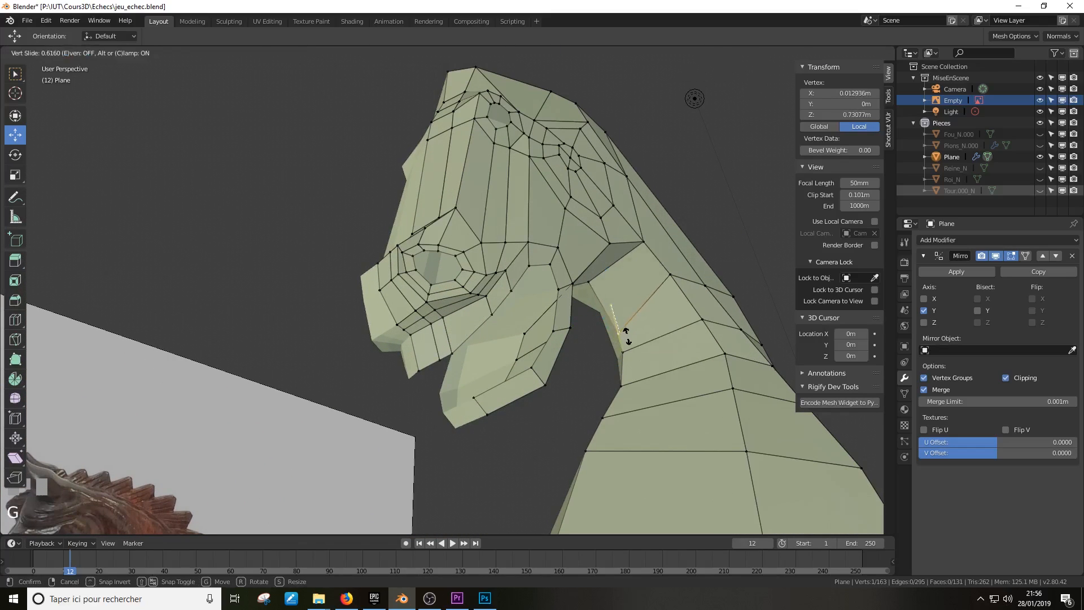
left_click(628, 341)
Slide two lower vertices on the neck's front centre line down toward the chest
middle_click_drag(628, 341, 605, 361)
scroll(613, 358, "down", 4)
left_click(526, 381)
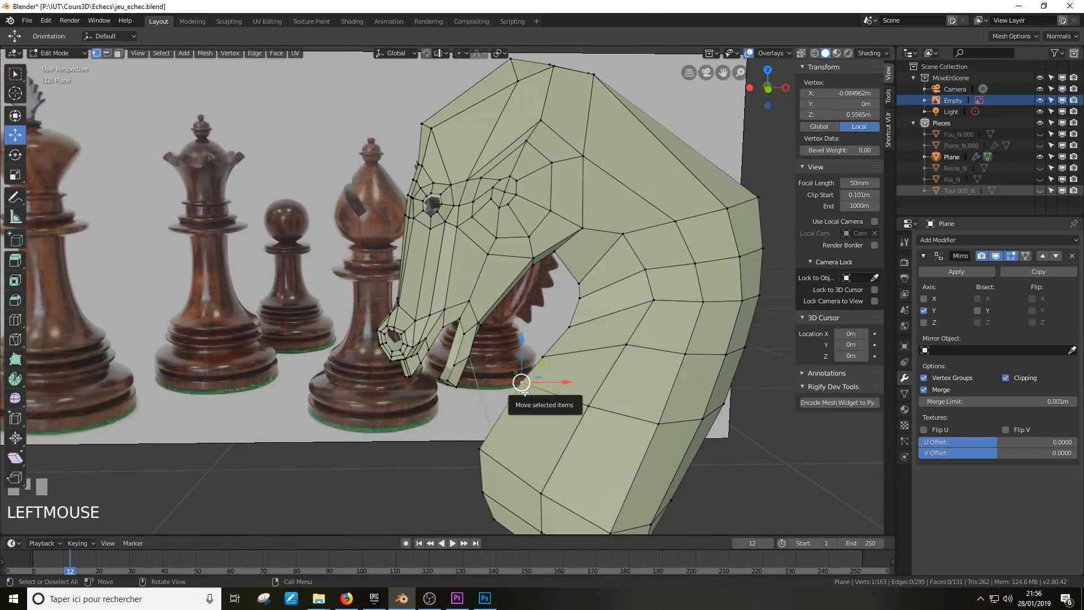
key("g")
key("g")
left_click(497, 419)
left_click(544, 357)
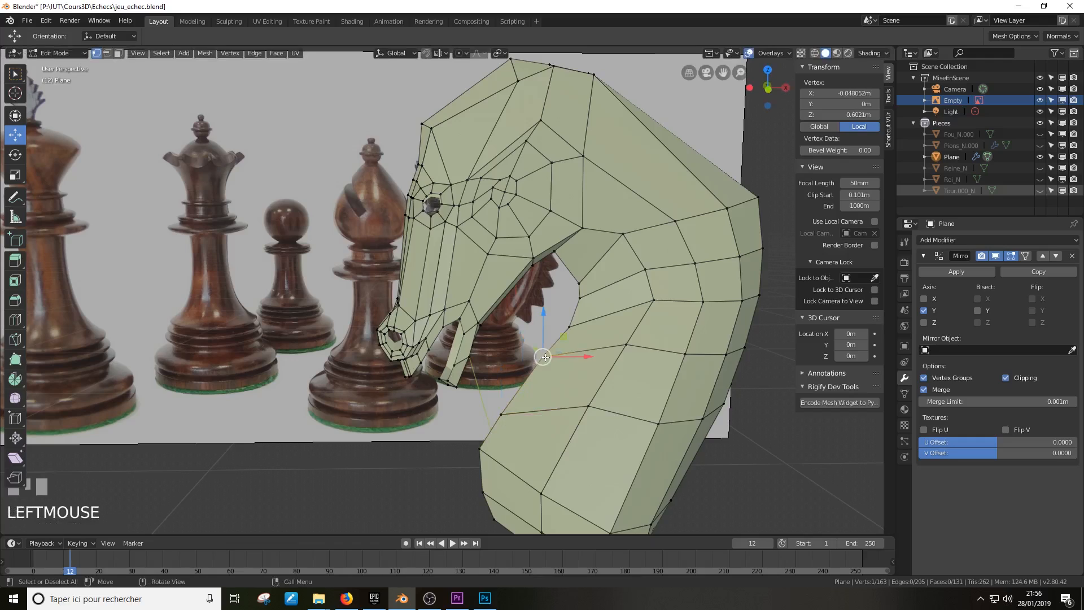
key("g")
key("g")
left_click(522, 379)
Slide the remaining upper vertices of the neck's front centre line downward to spread the crosswise loops evenly
left_click(569, 329)
key("g")
key("g")
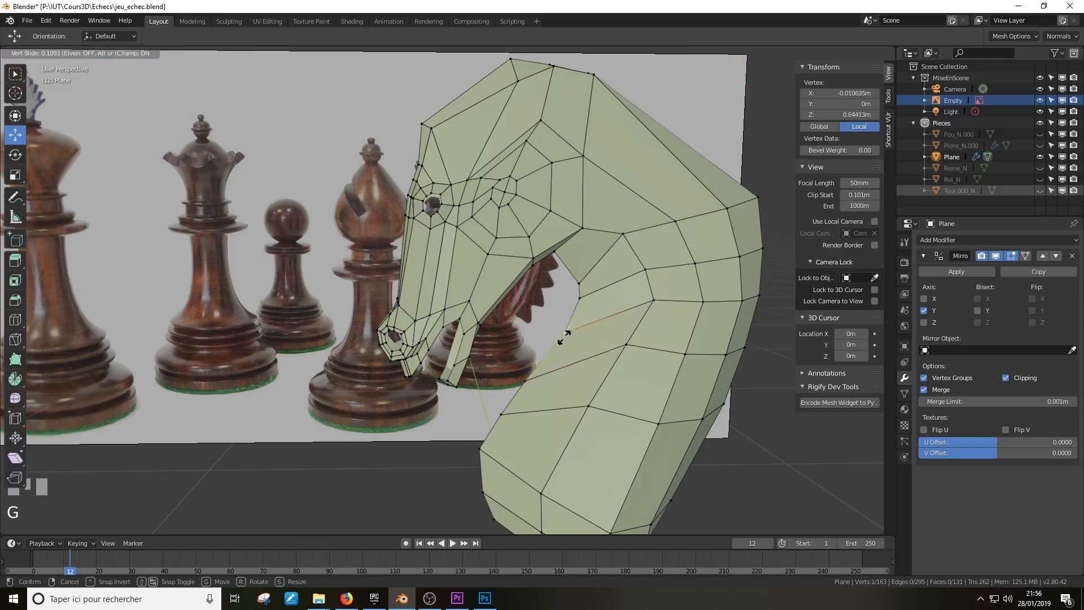
left_click(553, 345)
left_click(578, 284)
key("g")
key("g")
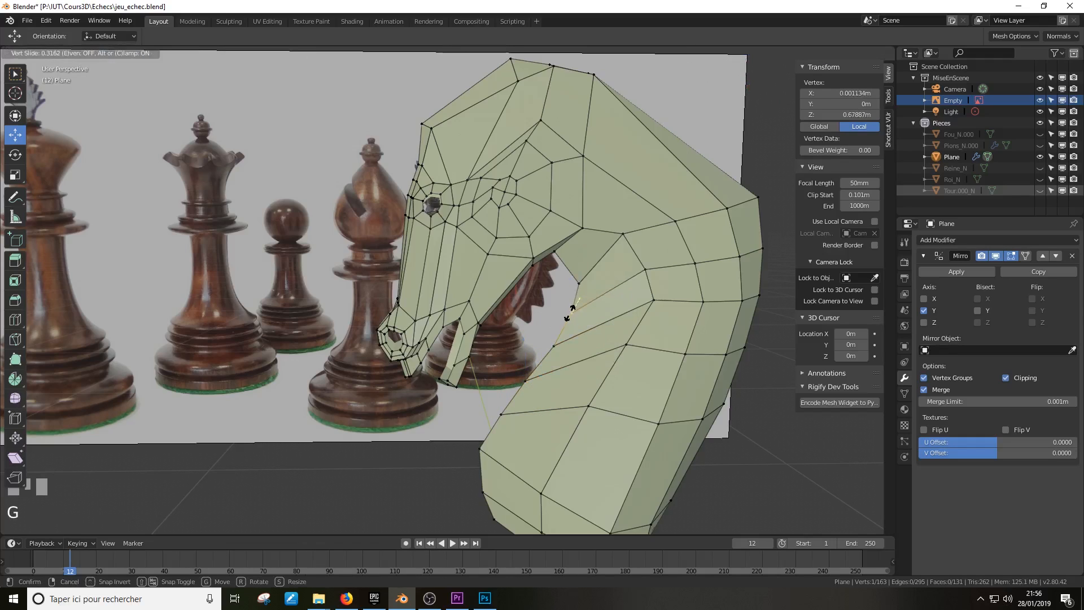
left_click(584, 283)
left_click(577, 289)
key("g")
key("g")
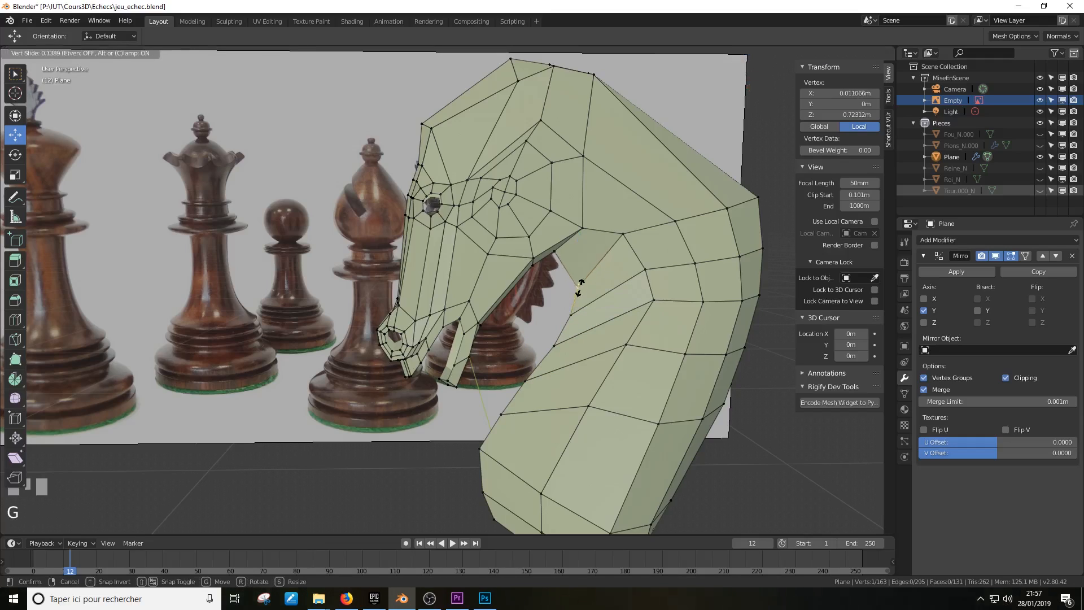
left_click(598, 386)
Slide the two lower vertices of the neck's first lengthwise side loop downward to line up with the moved front vertices
left_click(588, 406)
key("g")
key("g")
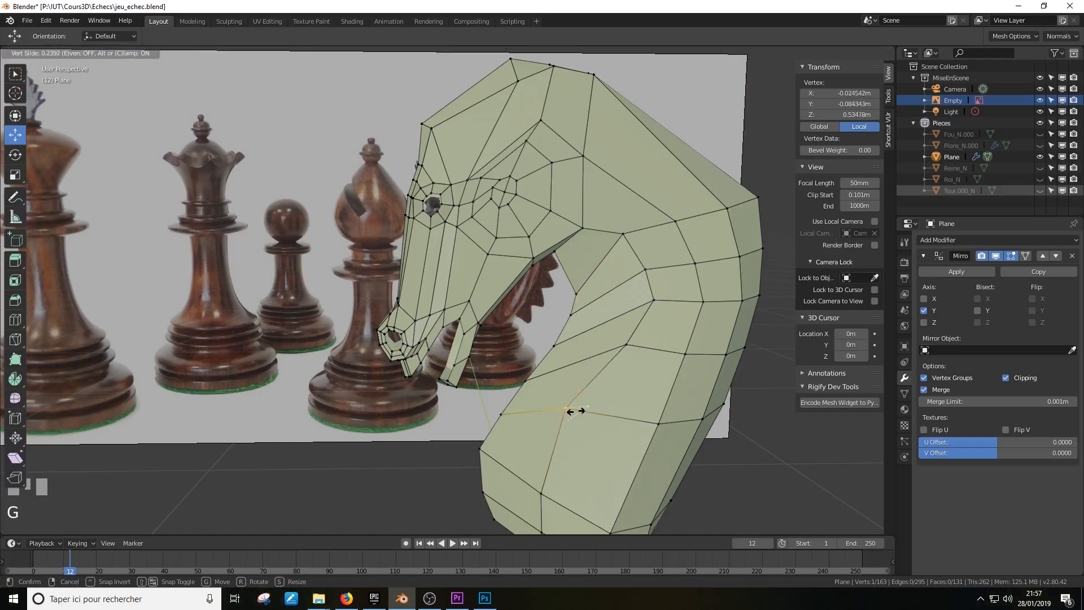
left_click(578, 430)
left_click(626, 344)
key("g")
key("g")
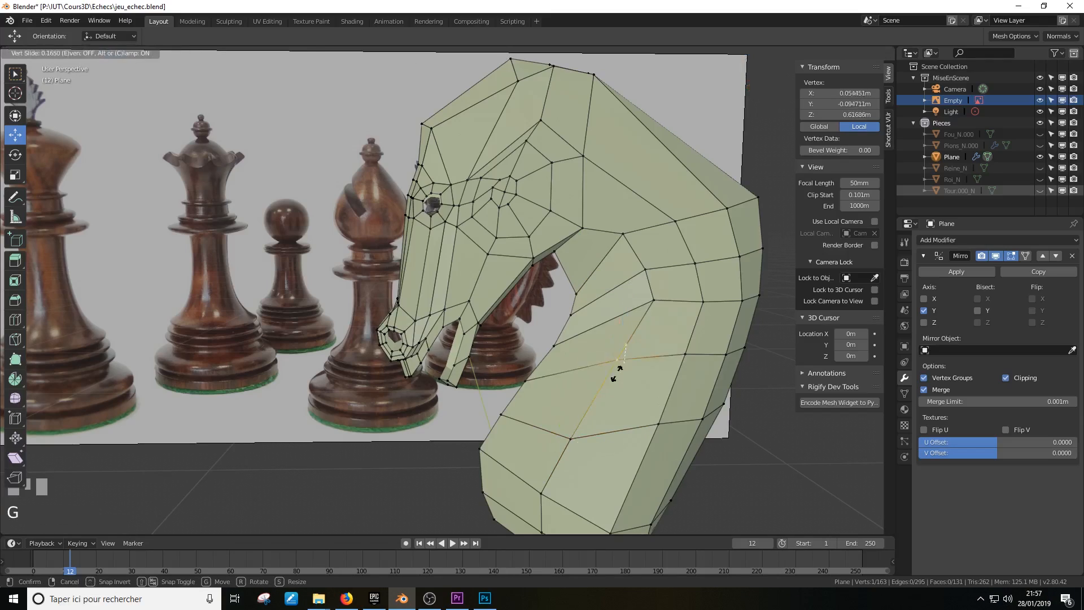
left_click(601, 396)
Slide the three upper vertices of the neck's first lengthwise side loop downward, up to the one beside the throat
left_click(651, 295)
key("g")
key("g")
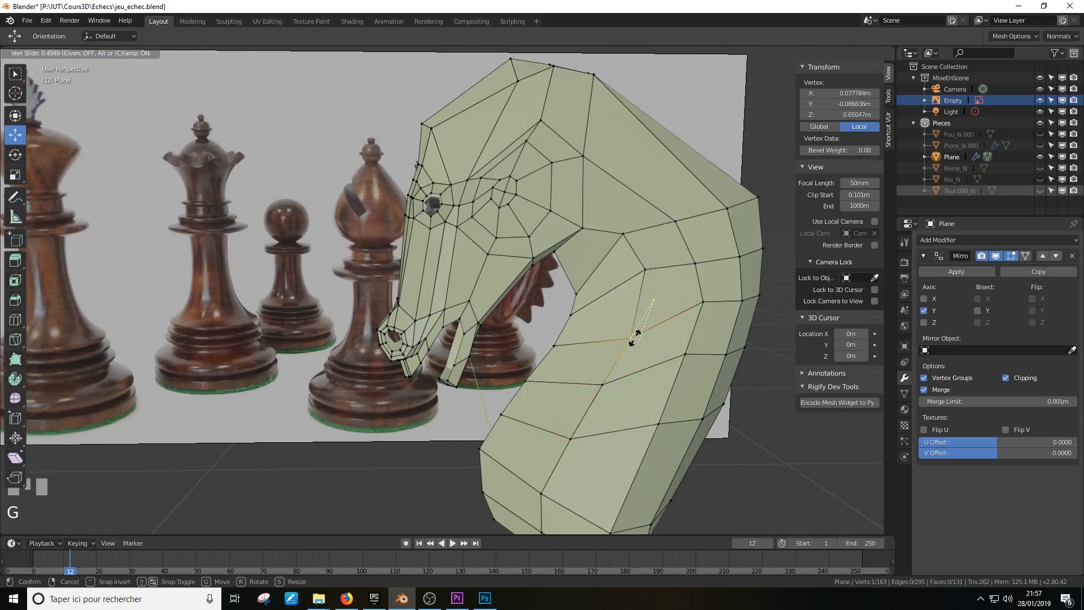
left_click(634, 333)
left_click(655, 273)
key("g")
key("g")
left_click(638, 305)
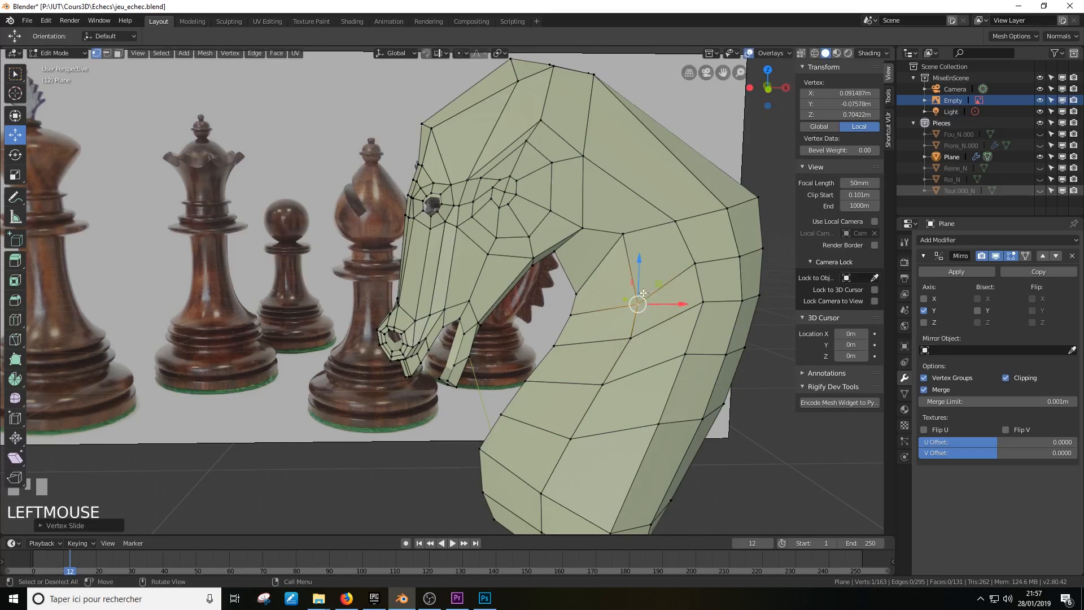
left_click(623, 236)
key("g")
key("g")
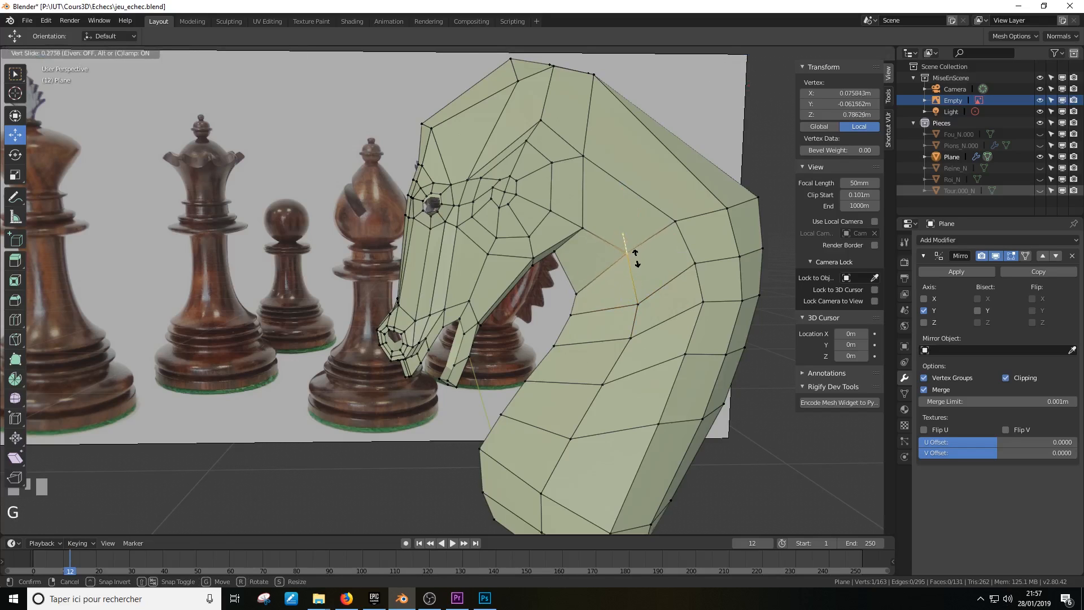
left_click(636, 255)
Add a crosswise loop cut through the large faces between the throat and the crest, centred between the head and neck loops
key("KP_3")
key("KP_1")
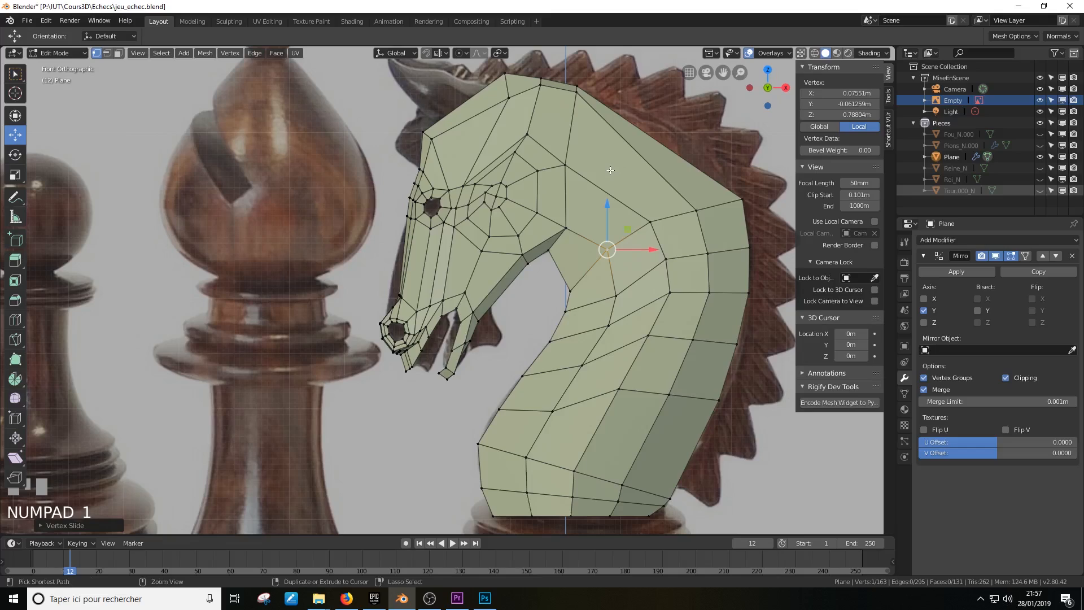
key("ctrl+r")
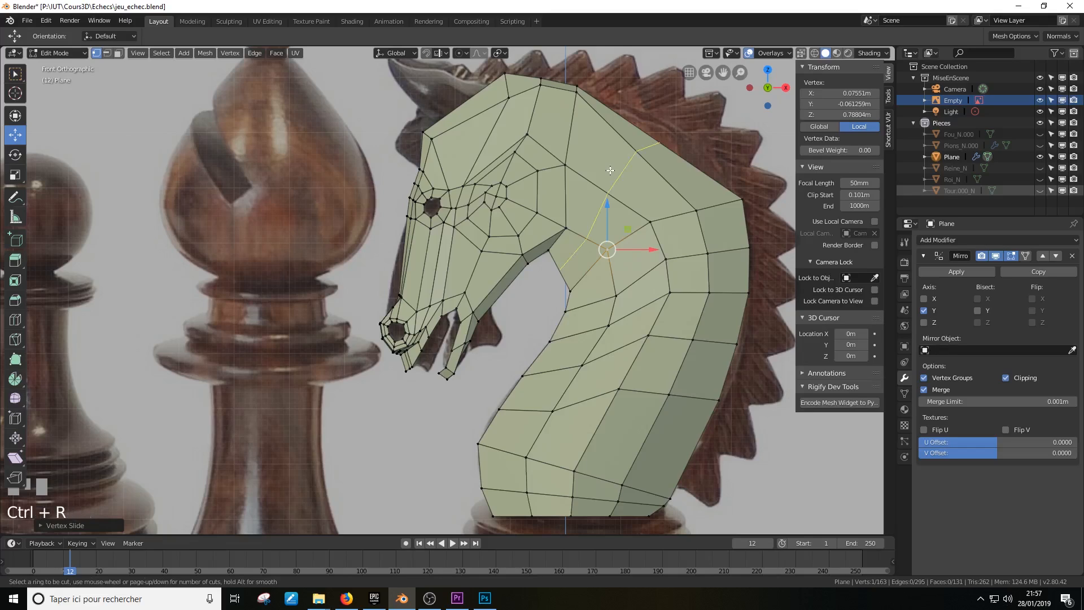
left_click(610, 170)
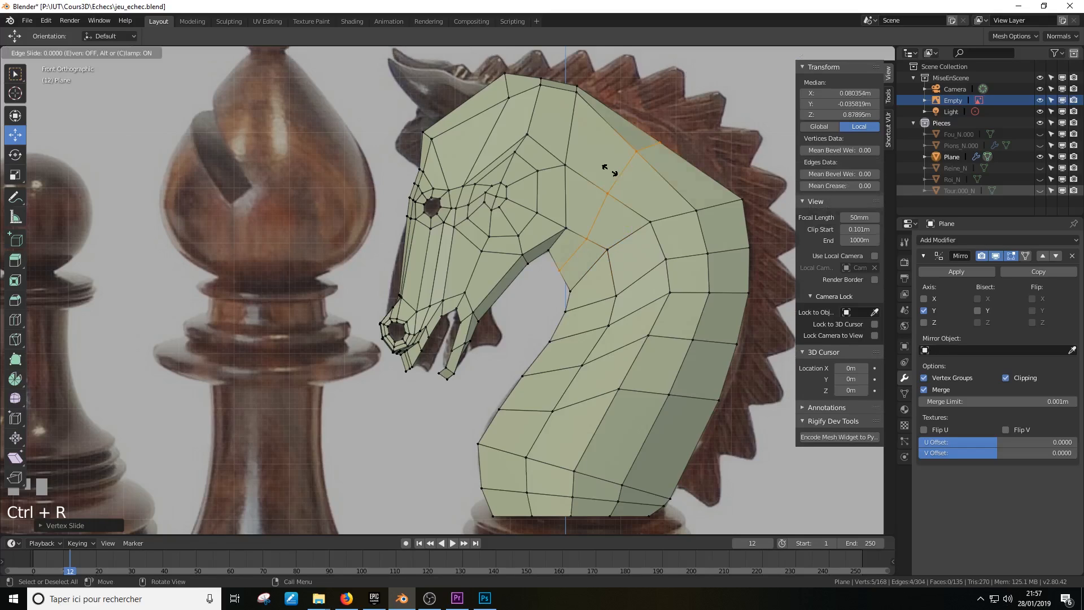
left_click(648, 147)
left_click(646, 148)
Move the new loop's crest edge outward to the reference outline, and nudge the next crest edge down the neck
left_click(659, 146, "shift")
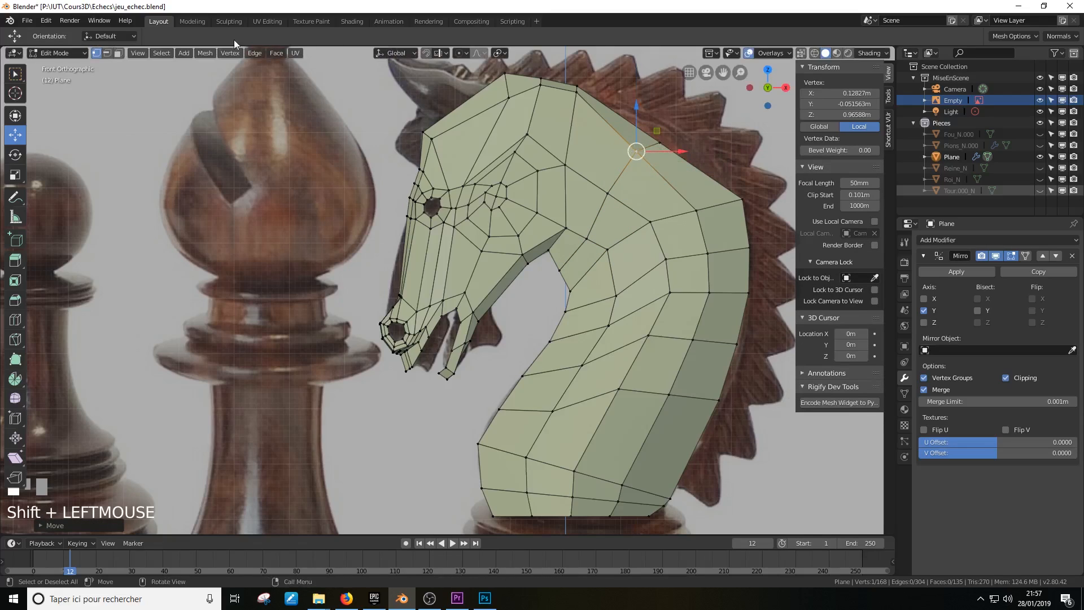
left_click(111, 52)
left_click(642, 146)
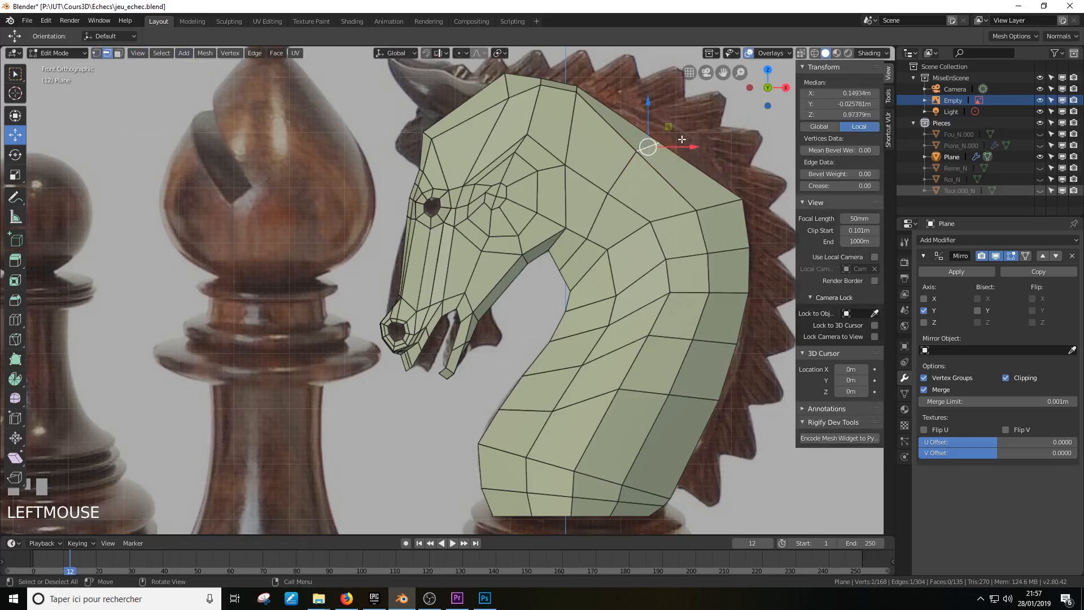
left_click_drag(643, 144, 694, 101)
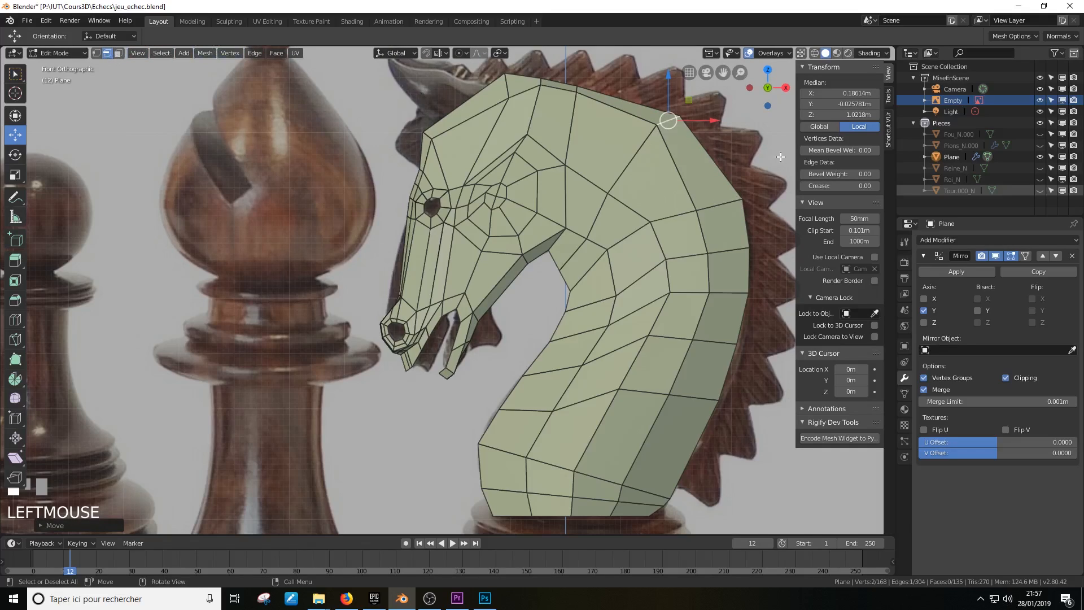
left_click(718, 205)
left_click_drag(741, 185, 745, 187)
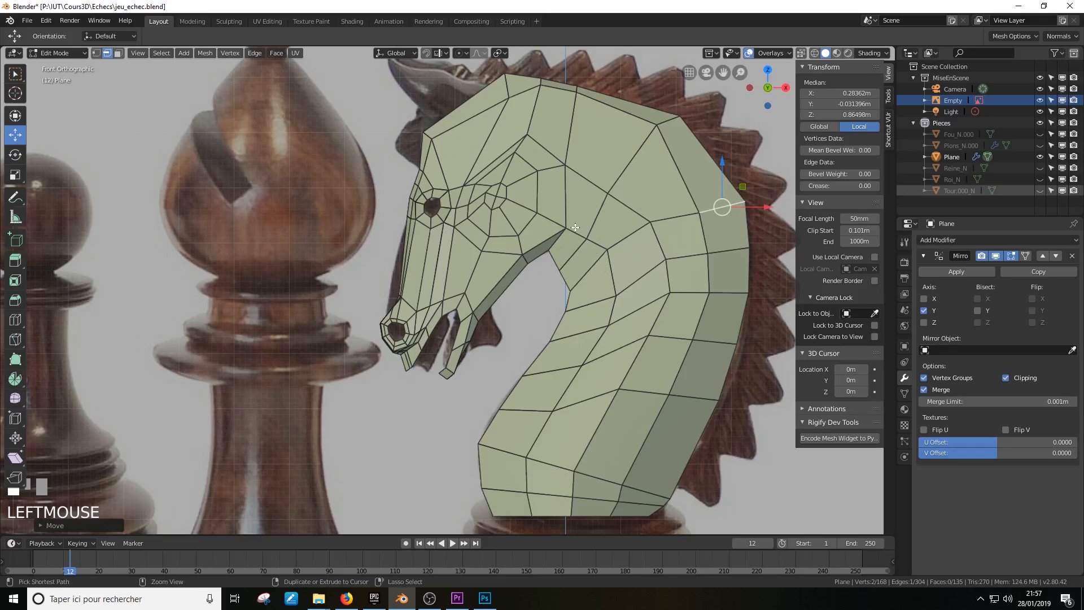
Add a loop cut on the head side of the new loop and move its crest edge slightly outward to round the nape
key("ctrl+r")
left_click(616, 136)
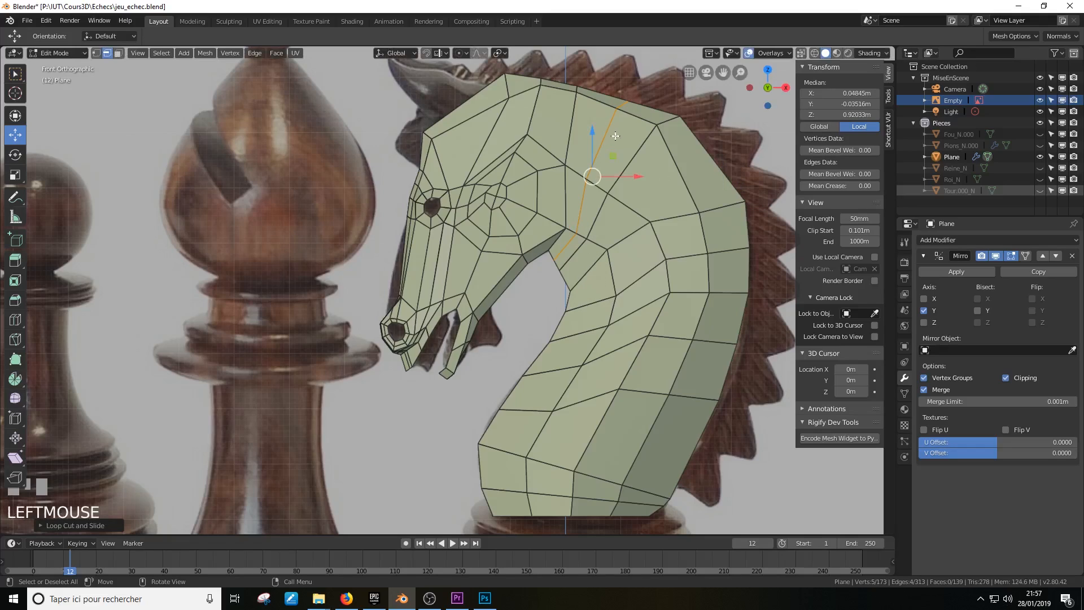
left_click(621, 104)
left_click_drag(643, 84, 639, 80)
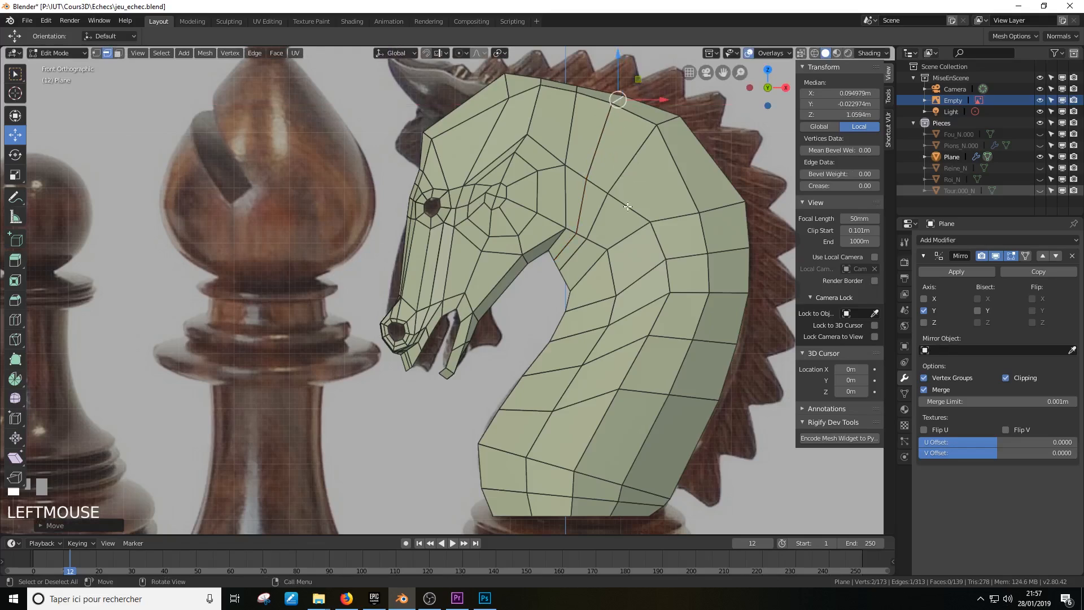
Add a loop cut on the neck side of the central loop and move its crest edge outward to follow the reference curve
key("ctrl+r")
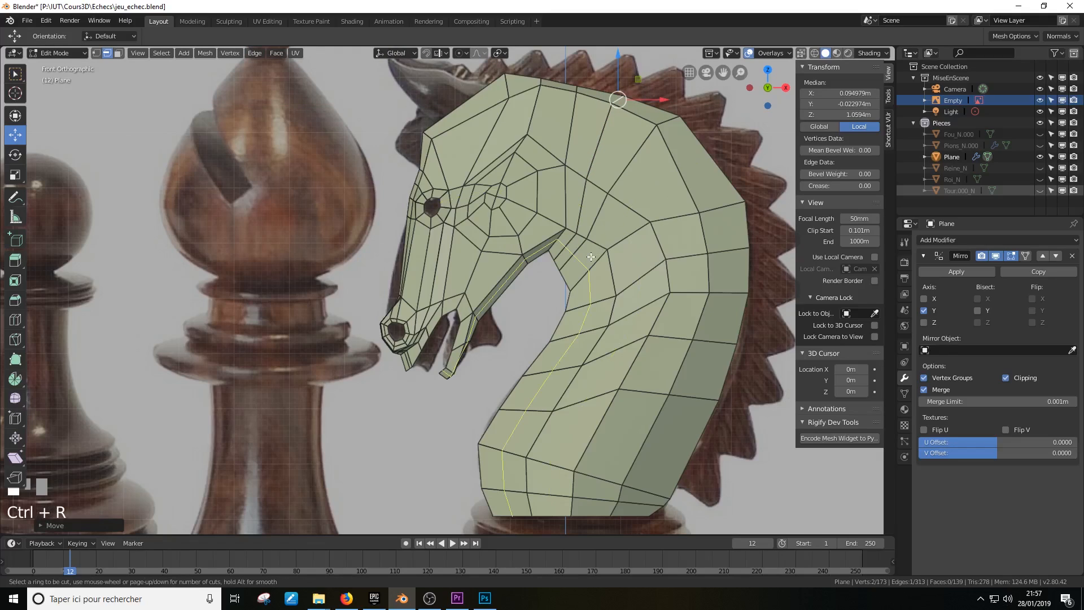
left_click(593, 248)
left_click(593, 249)
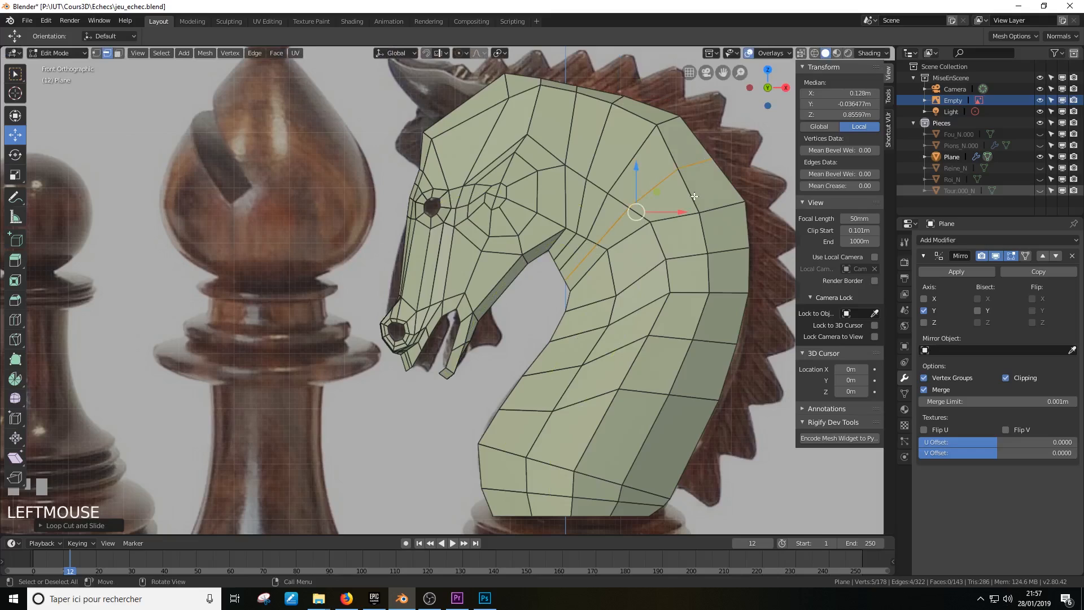
left_click(702, 164)
key("g")
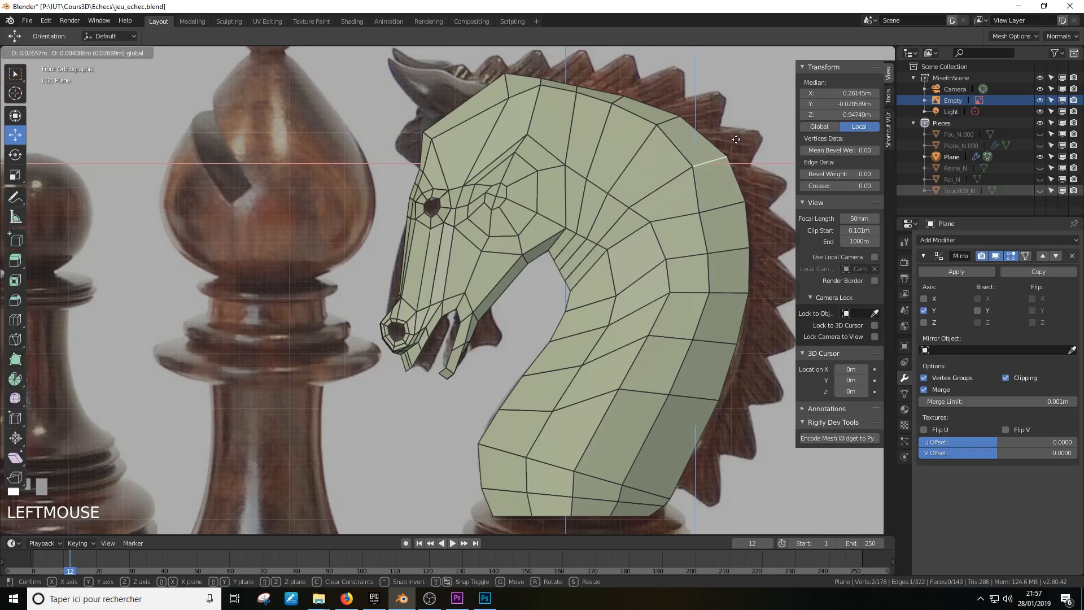
left_click(736, 140)
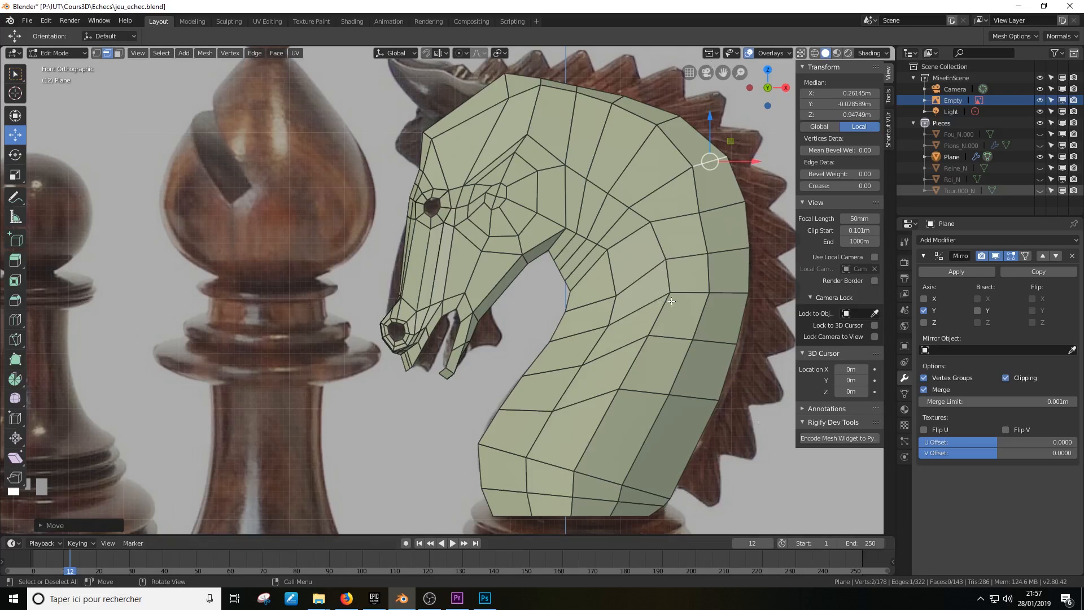
Show the mesh in wireframe over the front reference and move the neck's front vertex below the throat onto the outline
mouse_move(670, 301)
middle_mouse_down()
mouse_move(706, 294)
mouse_move(755, 254)
mouse_move(671, 292)
middle_mouse_up()
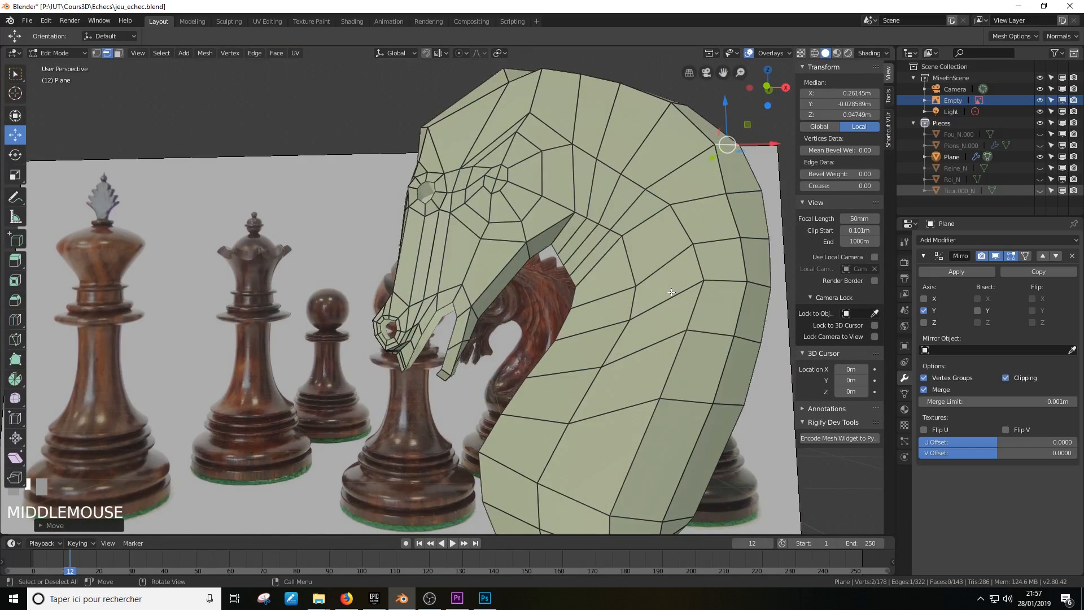
key("KP_3")
key("KP_1")
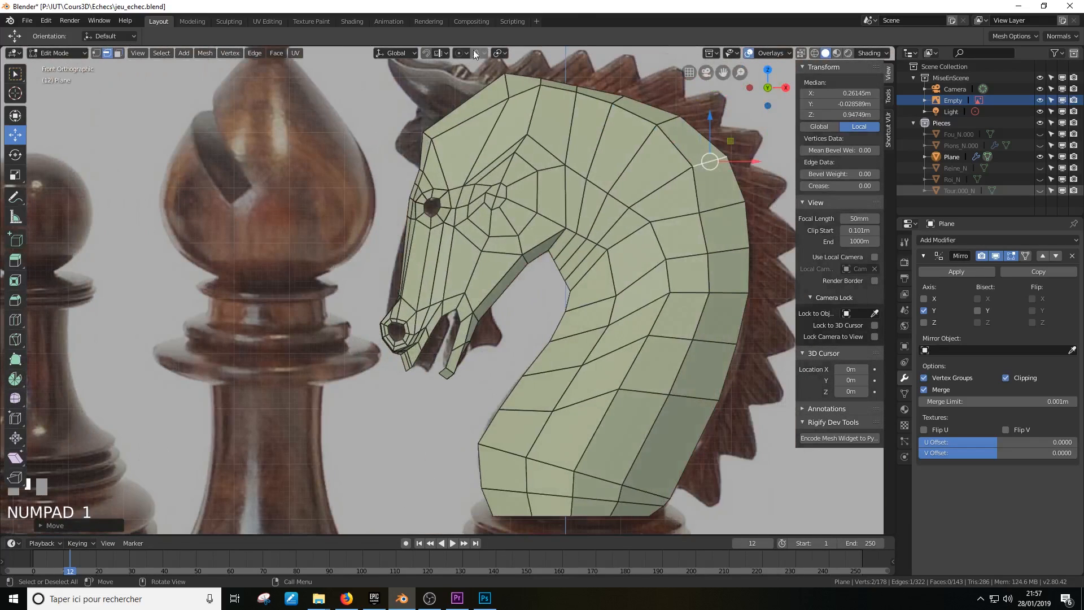
left_click(815, 53)
scroll(684, 261, "up", 3)
mouse_move(685, 261)
middle_mouse_down("shift")
mouse_move(610, 237)
mouse_move(561, 300)
middle_mouse_up("shift")
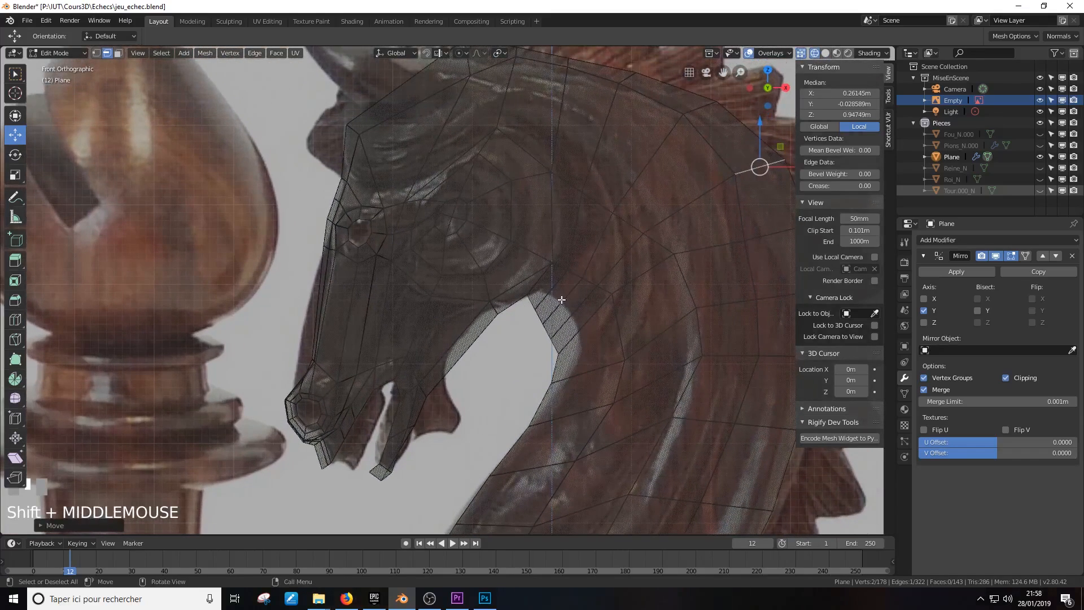
scroll(539, 311, "down", 1)
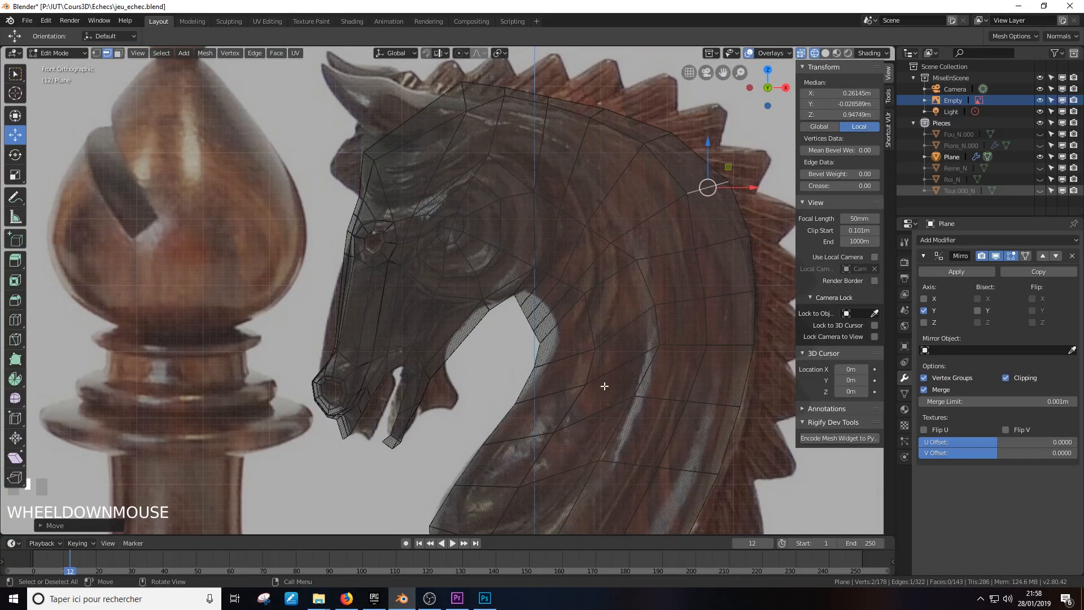
scroll(533, 349, "up", 1)
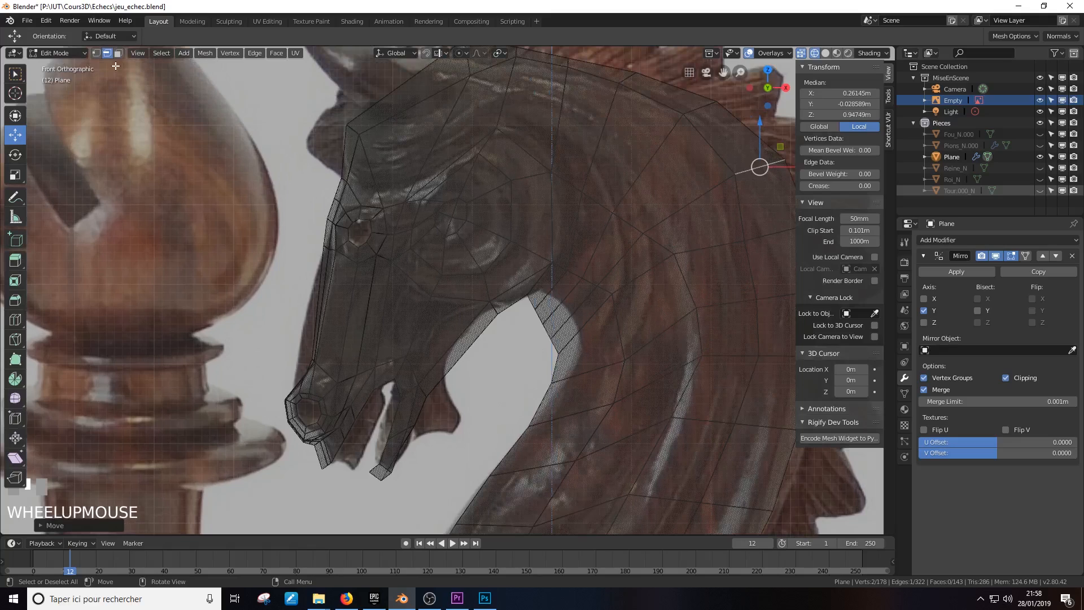
left_click(97, 53)
left_click(550, 384)
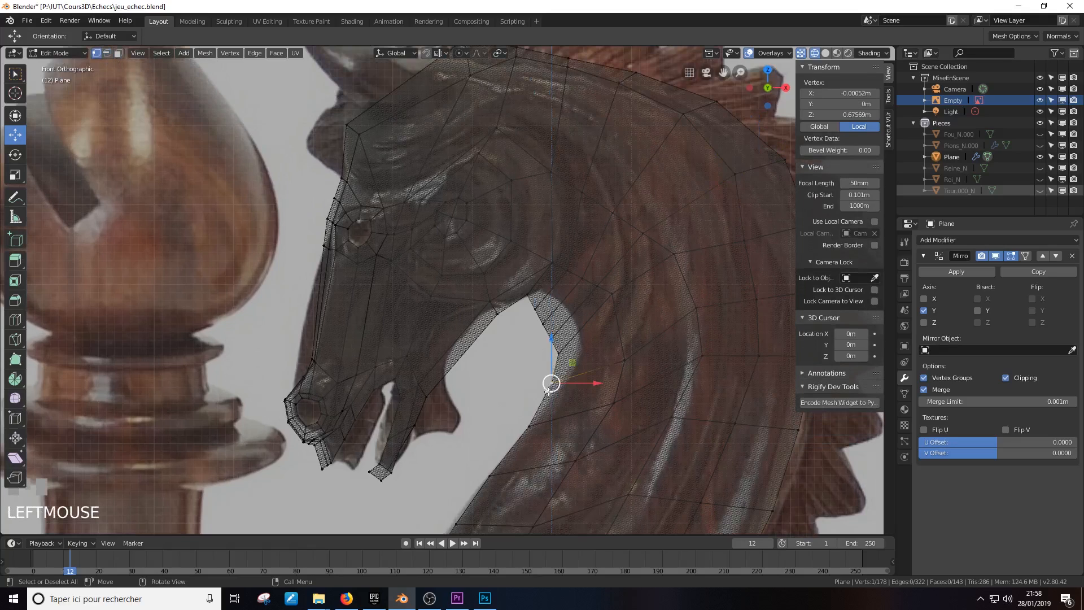
left_click_drag(550, 389, 561, 378)
key("g")
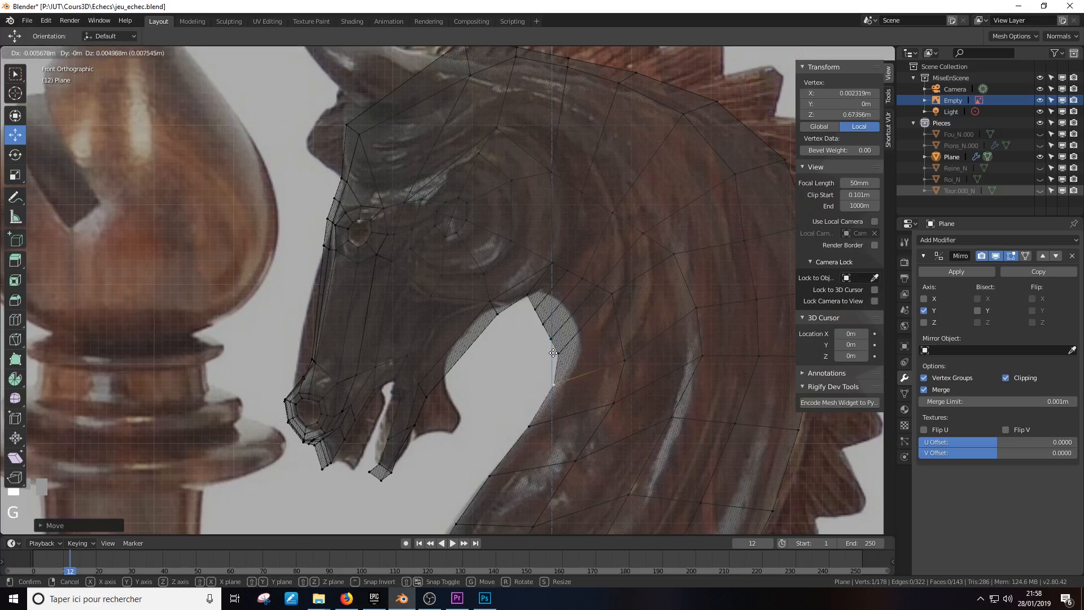
left_click(556, 355)
Move the throat's uppermost centre vertex up to the jaw junction and the lower throat vertex back onto the reference outline
left_click(535, 309)
key("g")
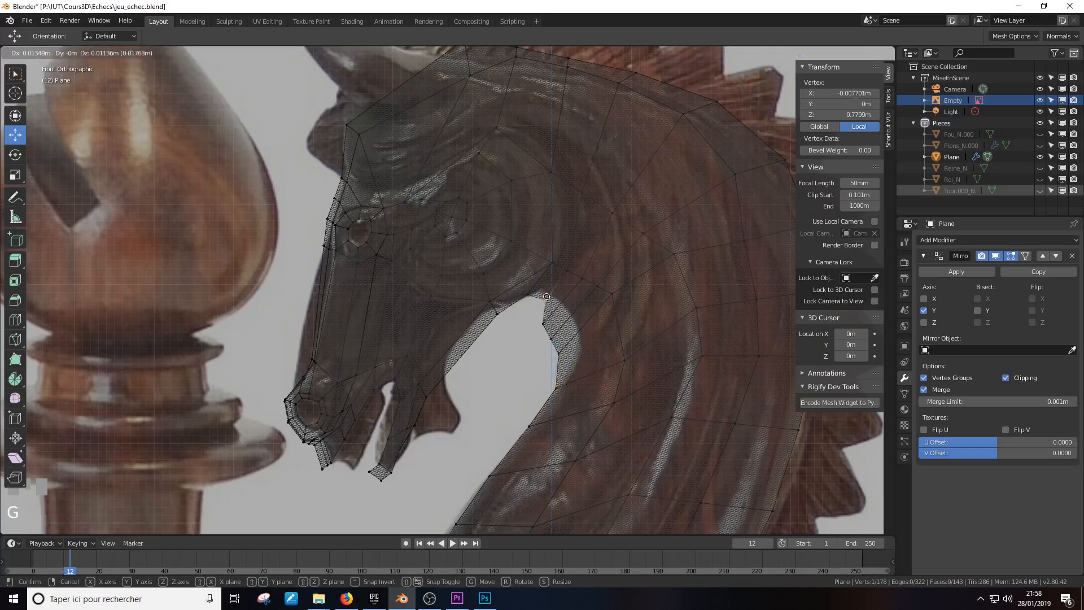
left_click(552, 291)
left_click(559, 357)
key("g")
left_click(580, 355)
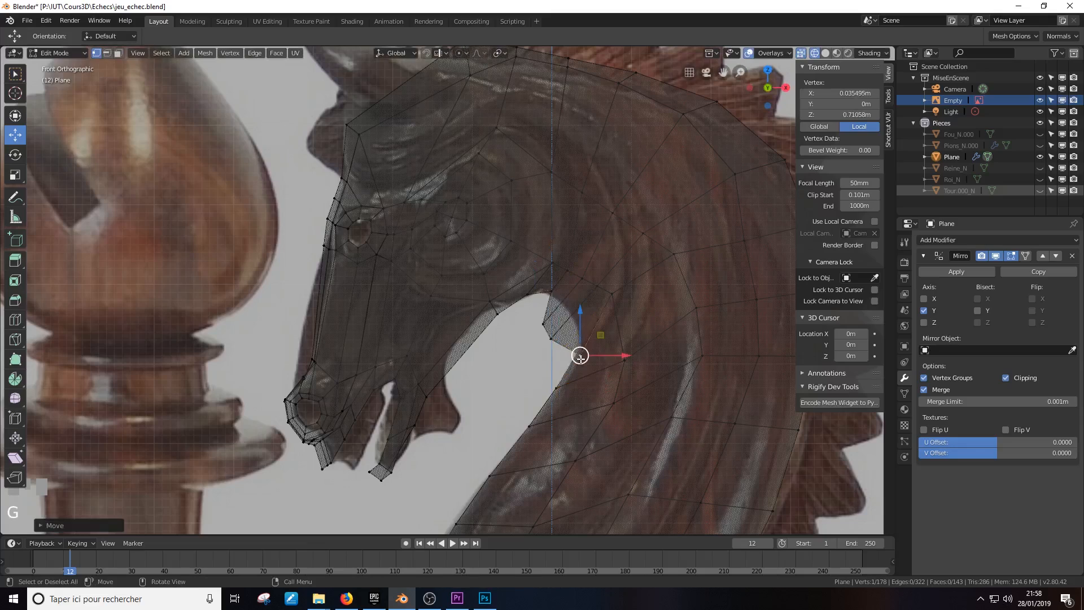
Move the two middle throat vertices back onto the curved reference outline and nudge the uppermost one to round the throat
key("g")
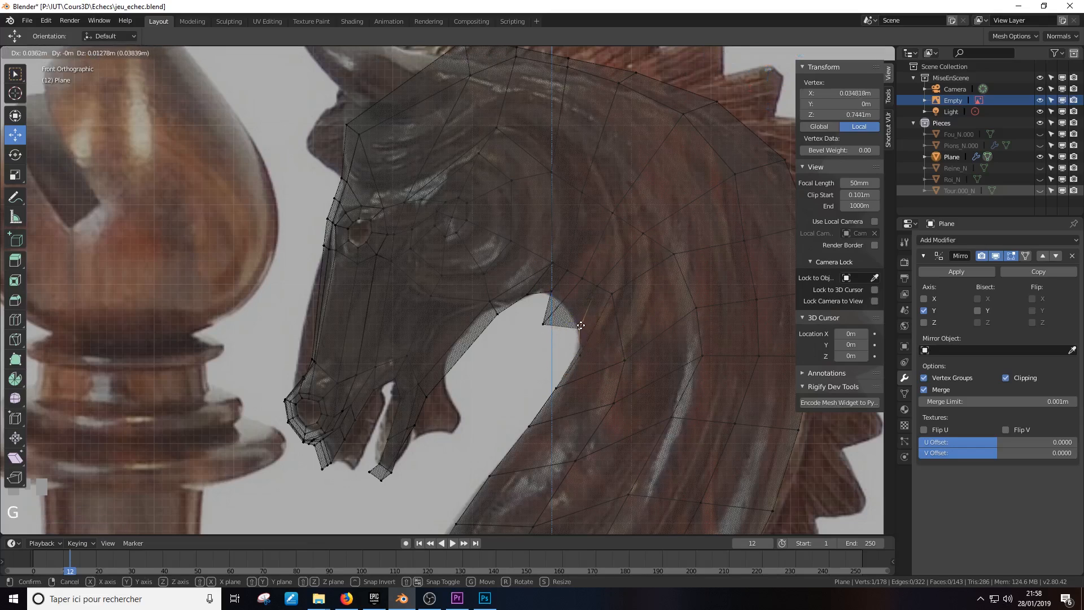
left_click(581, 319)
left_click(543, 322)
key("g")
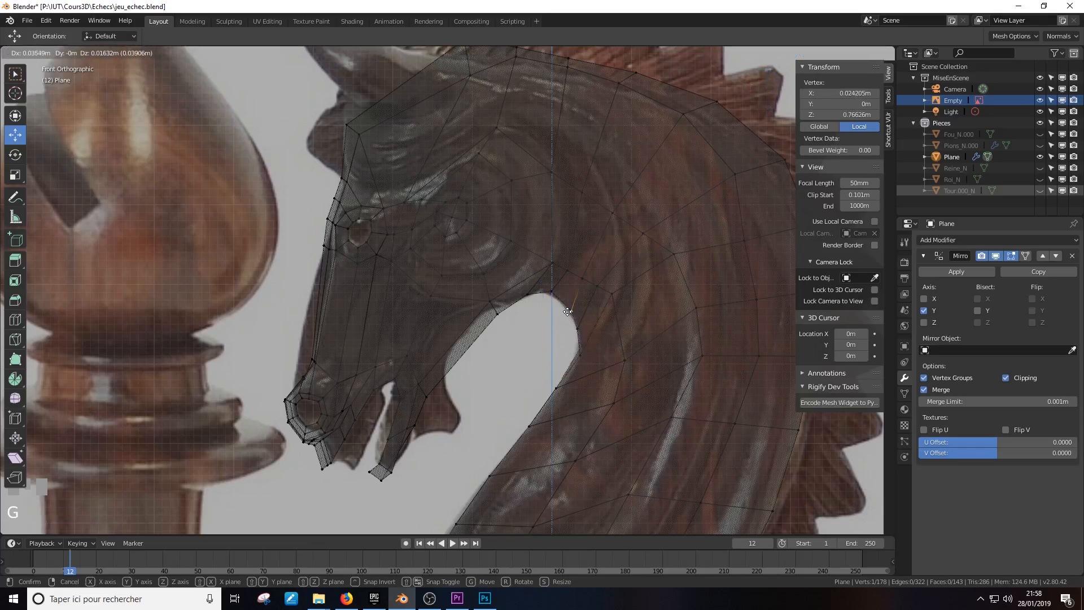
left_click(570, 308)
left_click(550, 292)
key("g")
left_click(548, 293)
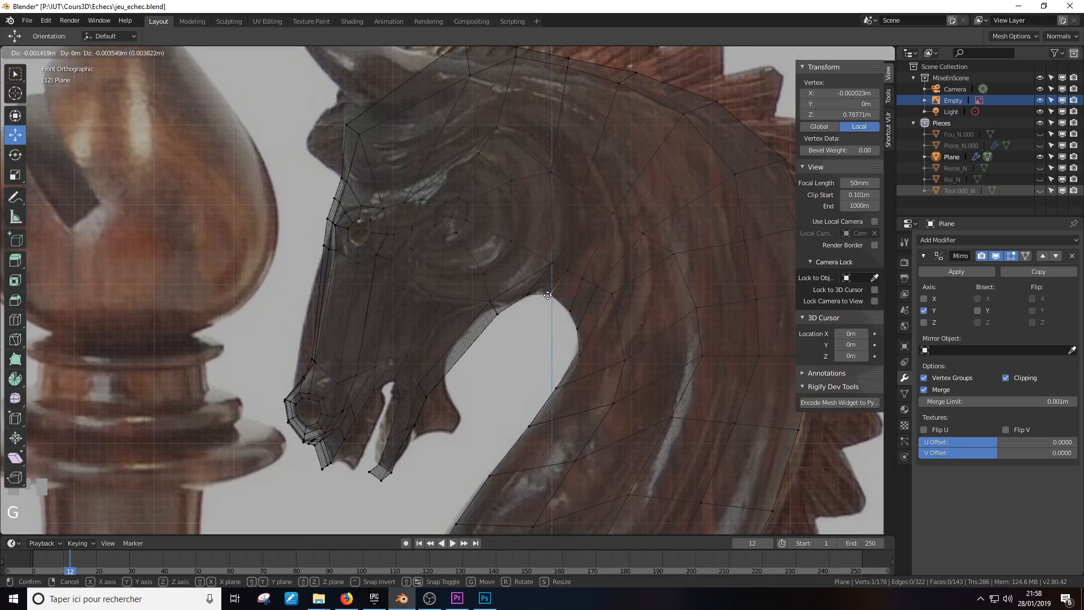
Return the viewport to solid shading and enable edge selection on the mesh, with the jaw in view from below
scroll(566, 349, "down", 5)
middle_click_drag(567, 349, 637, 276)
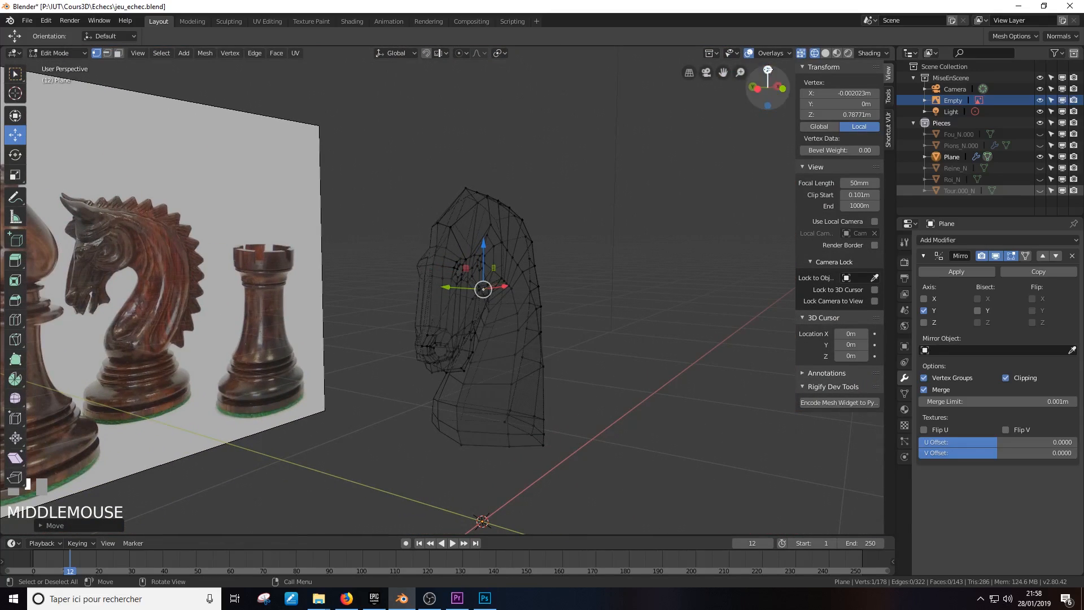
left_click(824, 53)
mouse_move(604, 242)
middle_mouse_down()
mouse_move(564, 254)
mouse_move(639, 298)
mouse_move(742, 276)
mouse_move(542, 261)
mouse_move(613, 285)
mouse_move(748, 304)
mouse_move(479, 281)
mouse_move(507, 238)
mouse_move(546, 282)
mouse_move(505, 309)
mouse_move(491, 299)
middle_mouse_up()
key("Tab")
key("Tab")
scroll(531, 293, "up", 4)
left_click(106, 54)
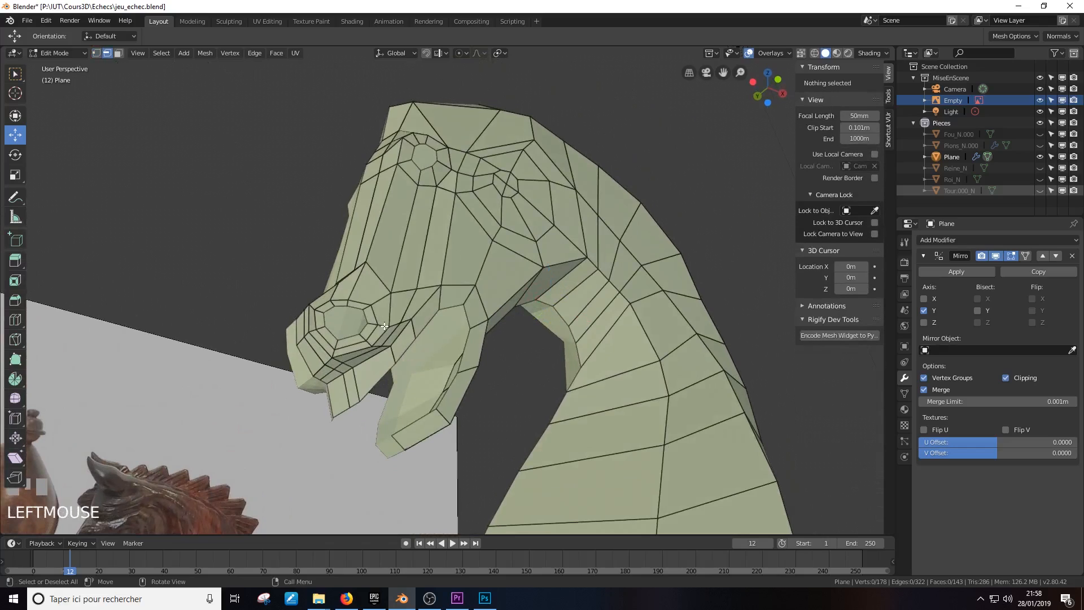
Extrude the inner upper edge of the lower jaw to the mirror plane and shift the extruded edge back toward the throat
middle_click_drag(429, 361, 461, 435)
left_click(445, 387)
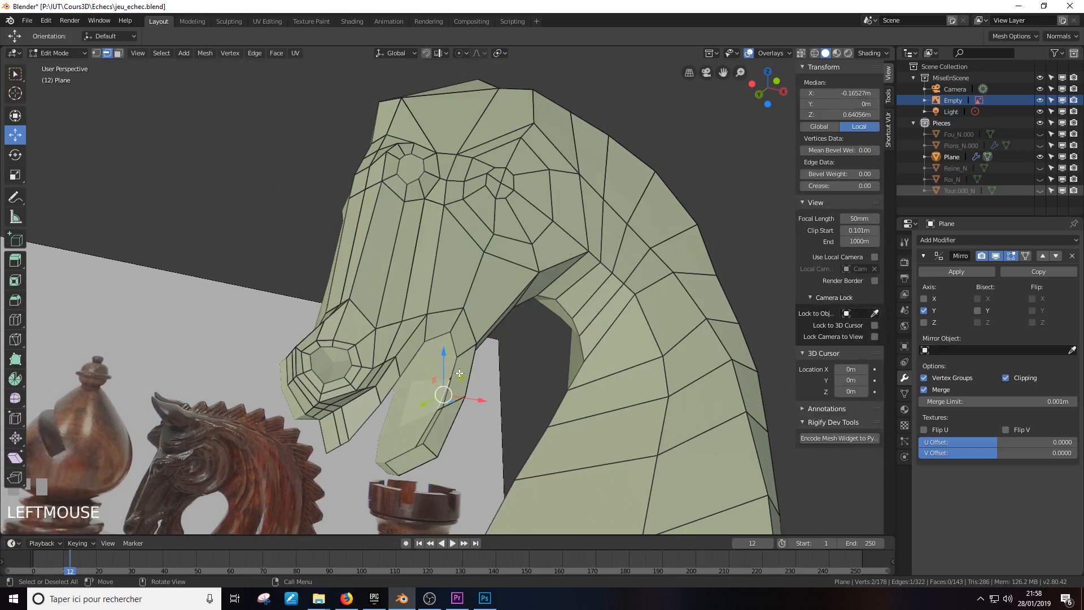
middle_click_drag(445, 388, 495, 371)
left_click(427, 292)
left_click(451, 316)
left_click(422, 250, "shift")
left_click(436, 243, "shift")
left_click(478, 347)
left_click(510, 375)
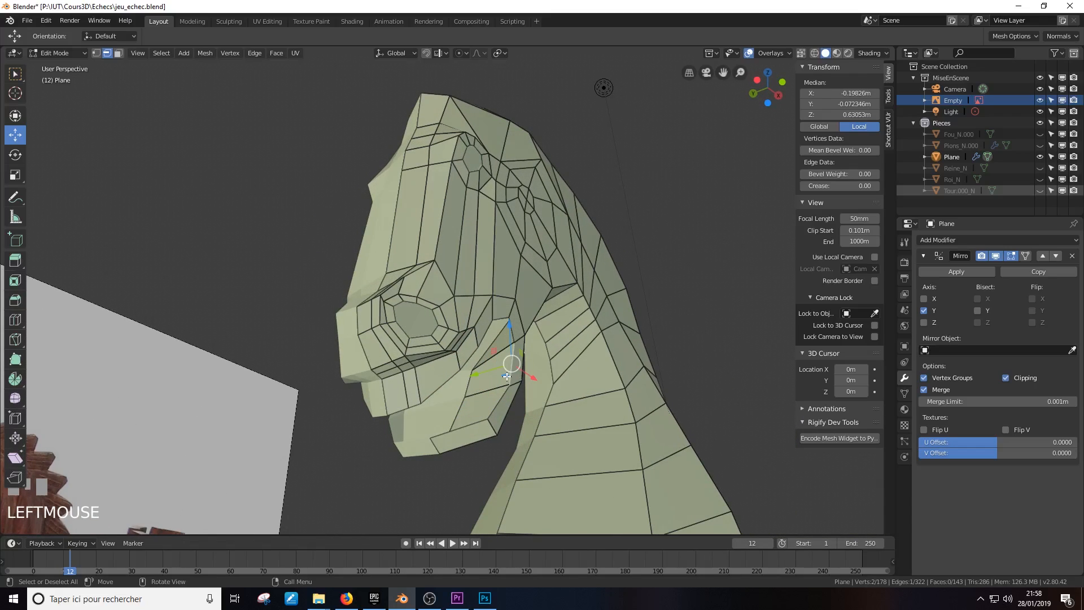
key("e")
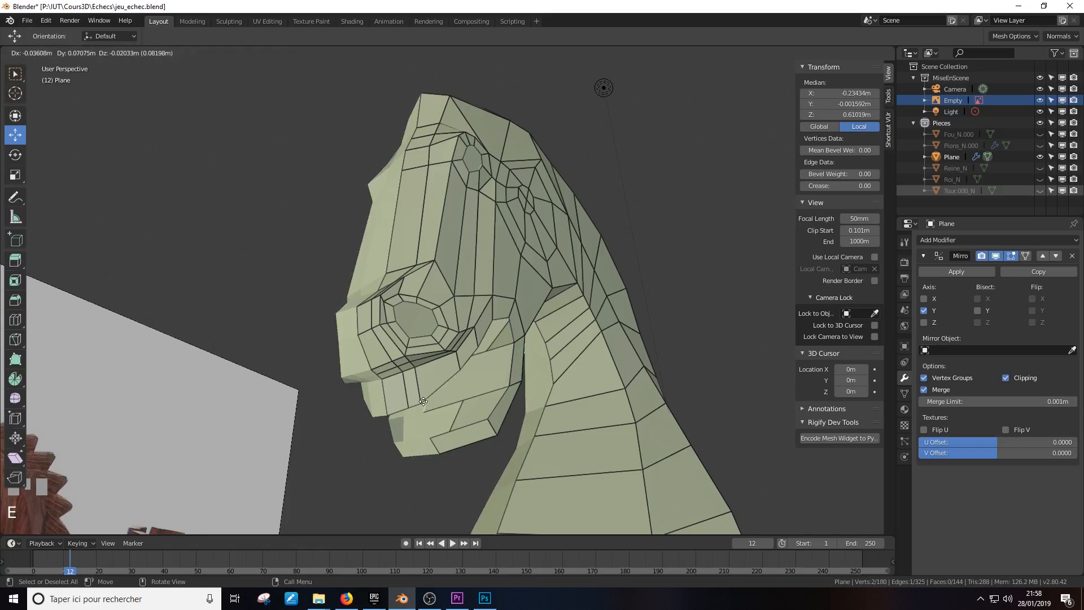
left_click(423, 401)
middle_click_drag(424, 401, 377, 390)
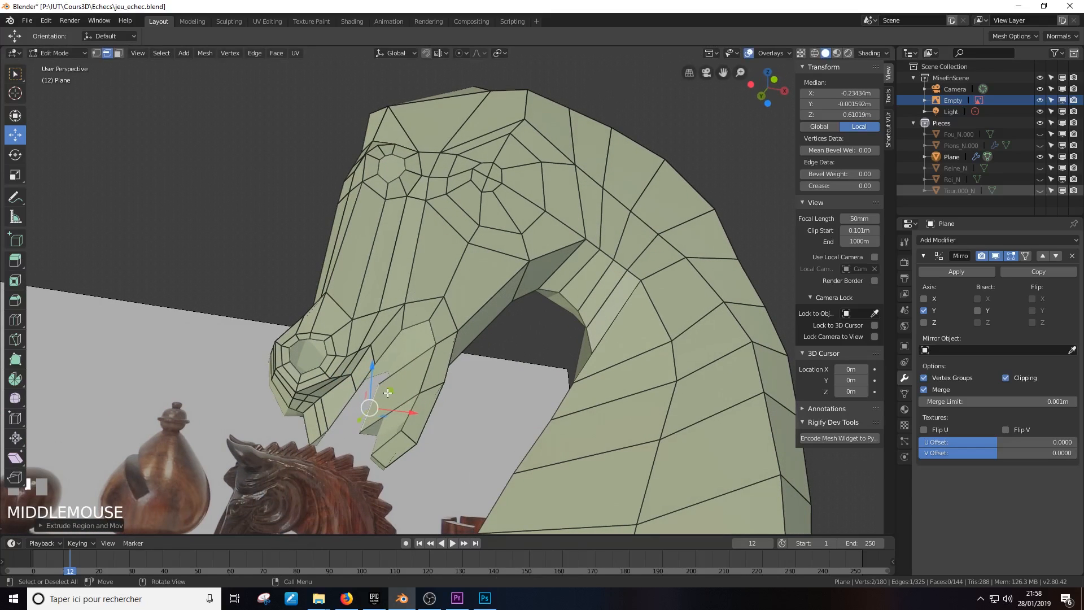
left_click_drag(388, 392, 401, 388)
Fill a face between the lower side edge of the extruded jaw face and the facing edge near the jaw's tip
middle_click_drag(401, 388, 513, 392)
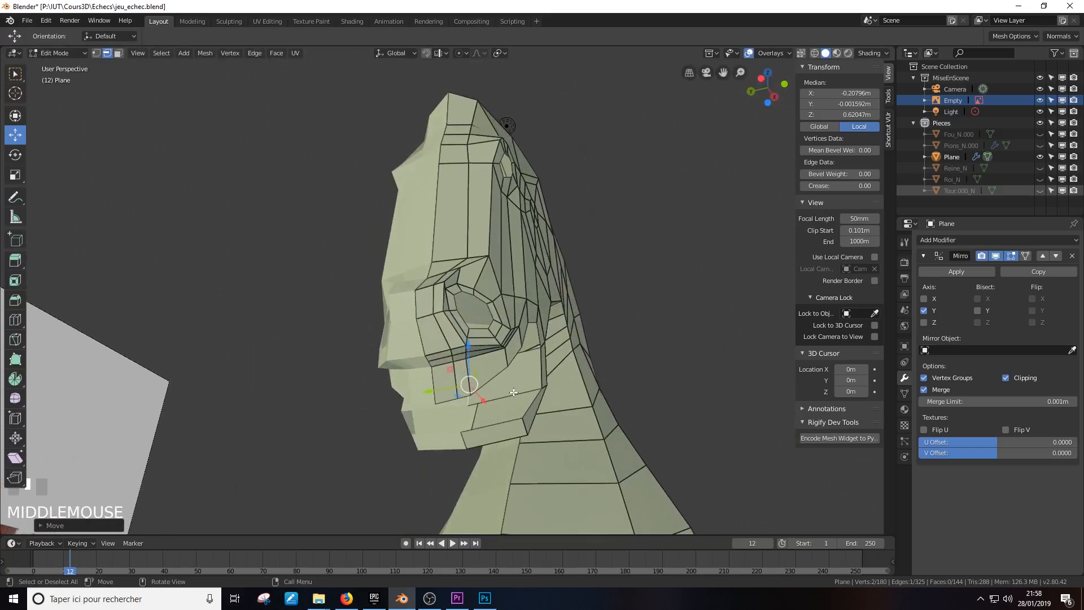
left_click(508, 397)
left_click(489, 424, "shift")
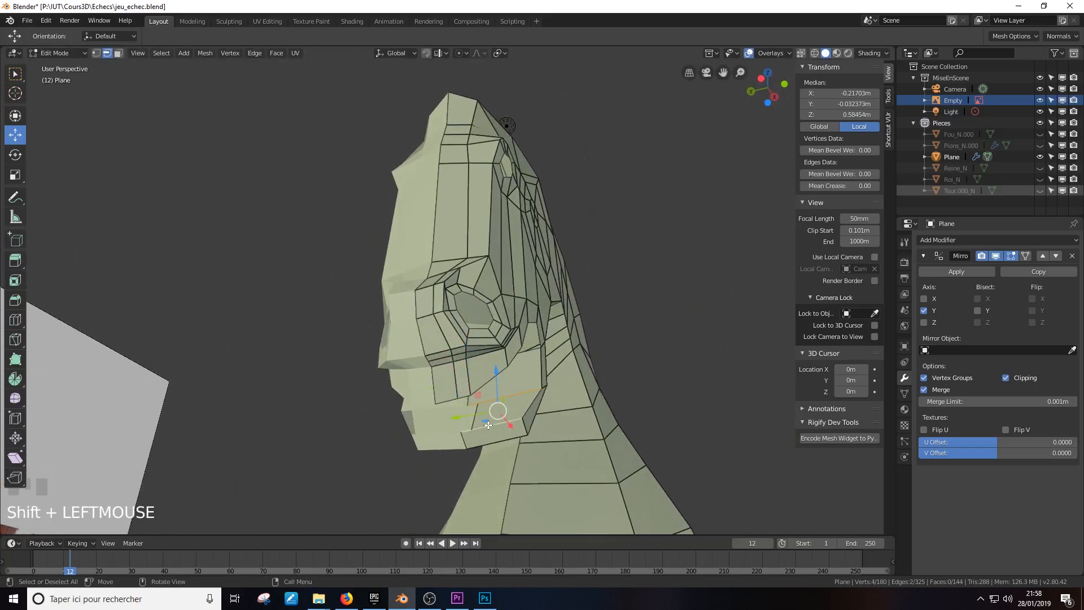
key("f")
Switch the solid viewport's lighting to MatCap
left_click(863, 53)
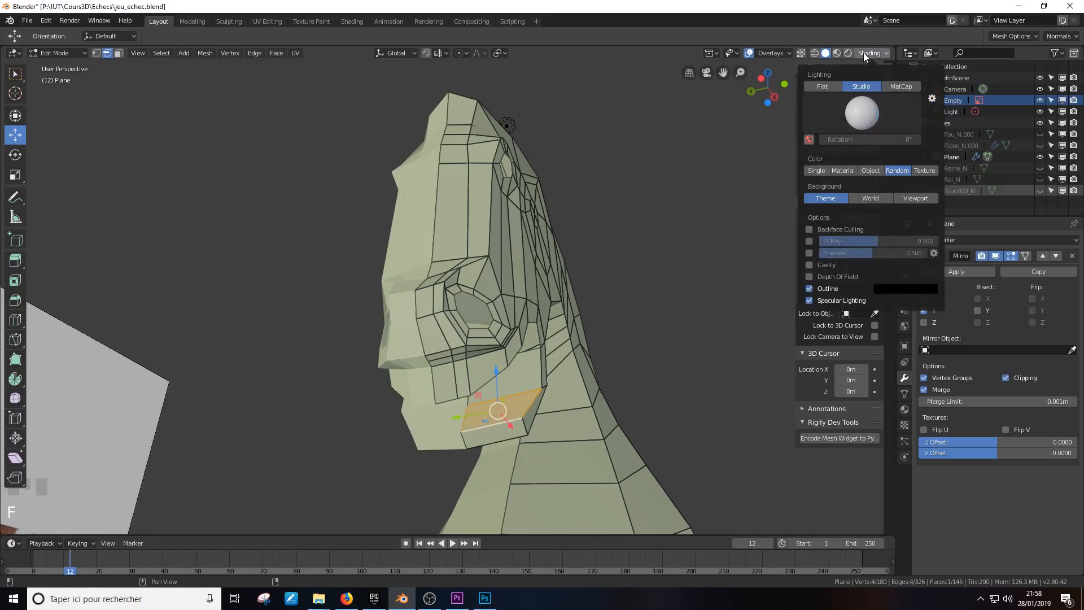
left_click(866, 114)
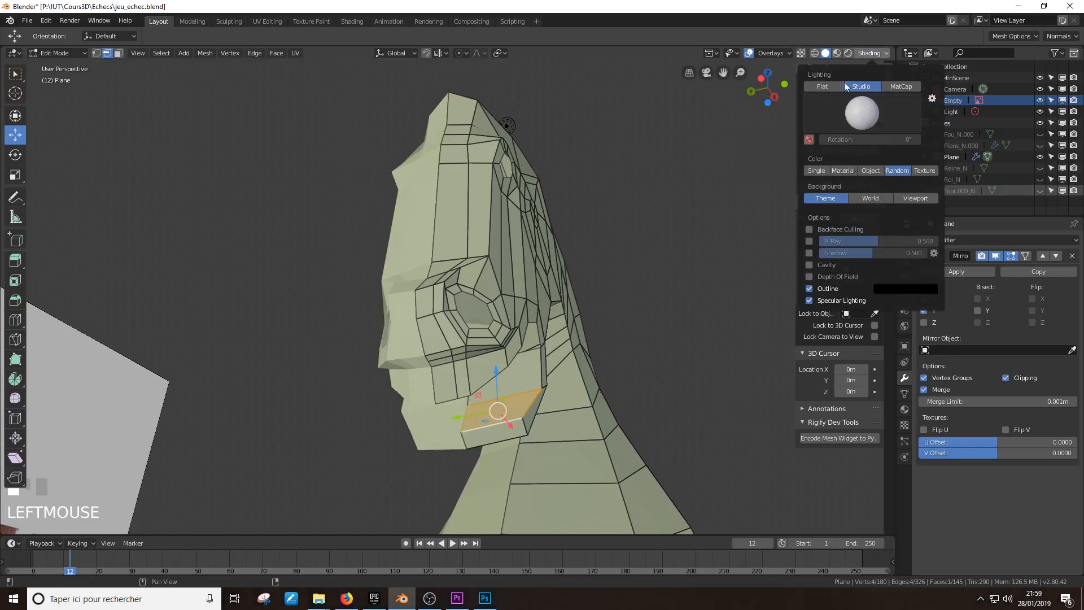
left_click(814, 53)
left_click(825, 53)
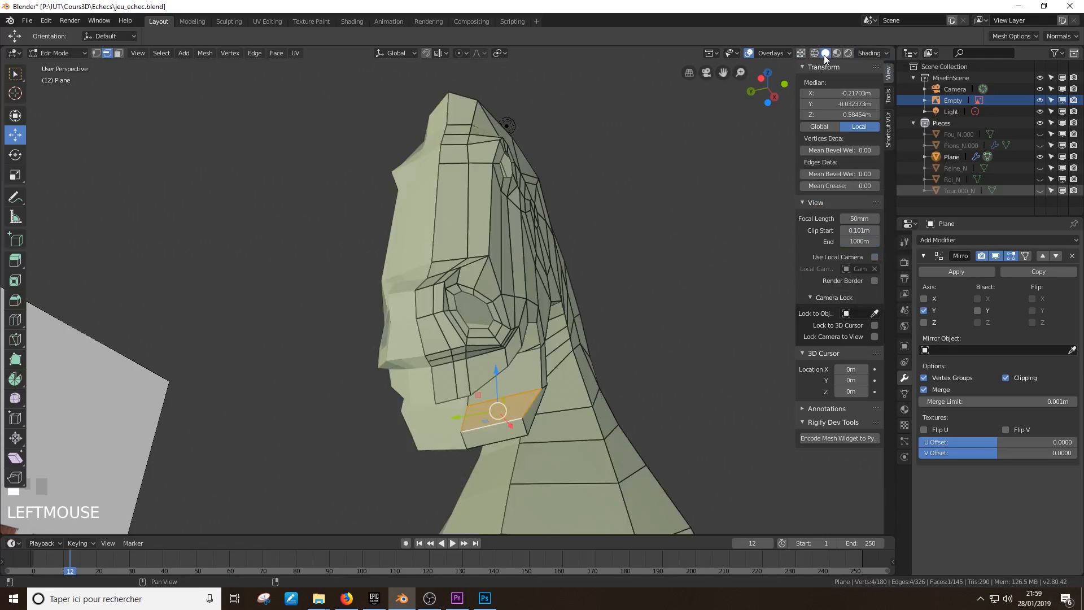
left_click(864, 53)
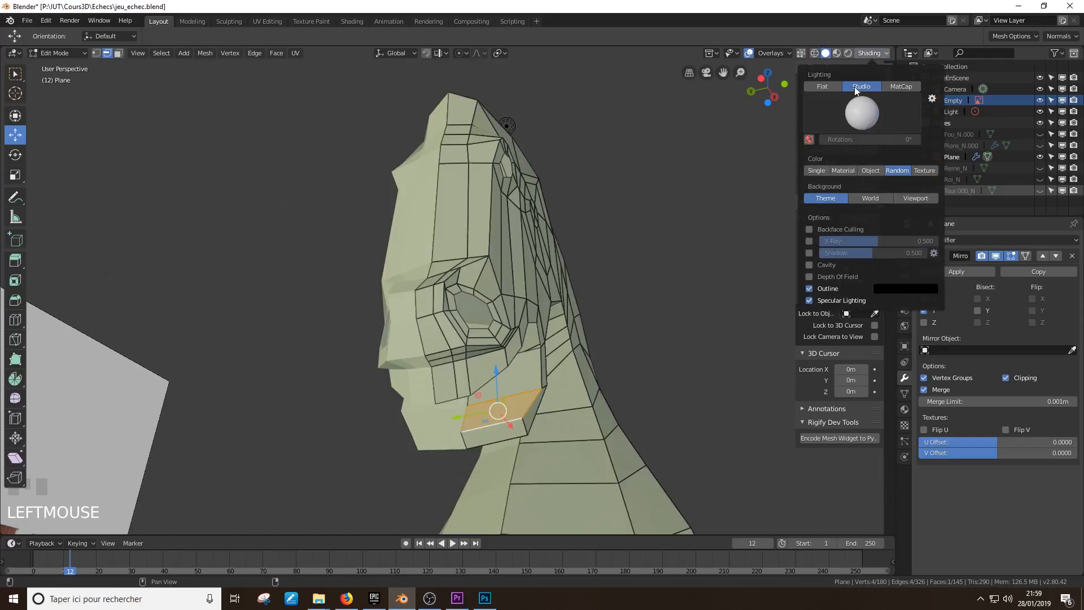
left_click(898, 87)
Select the two centre edges along the lower jaw's gap and move them along Y onto the mirror plane
middle_click_drag(624, 235, 596, 233)
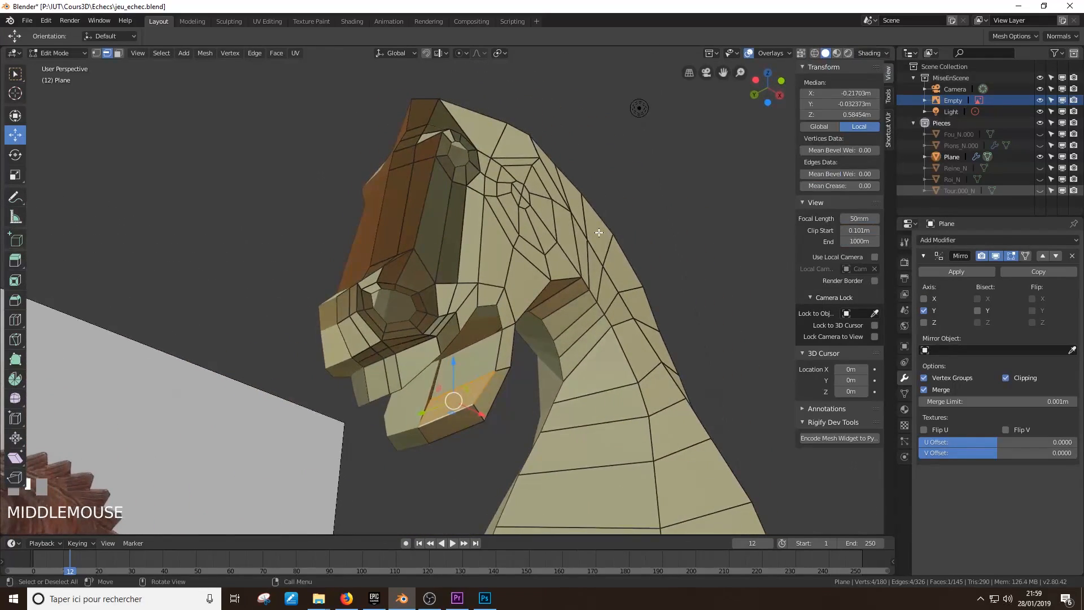
scroll(596, 233, "up", 3)
middle_click_drag(577, 324, 632, 294)
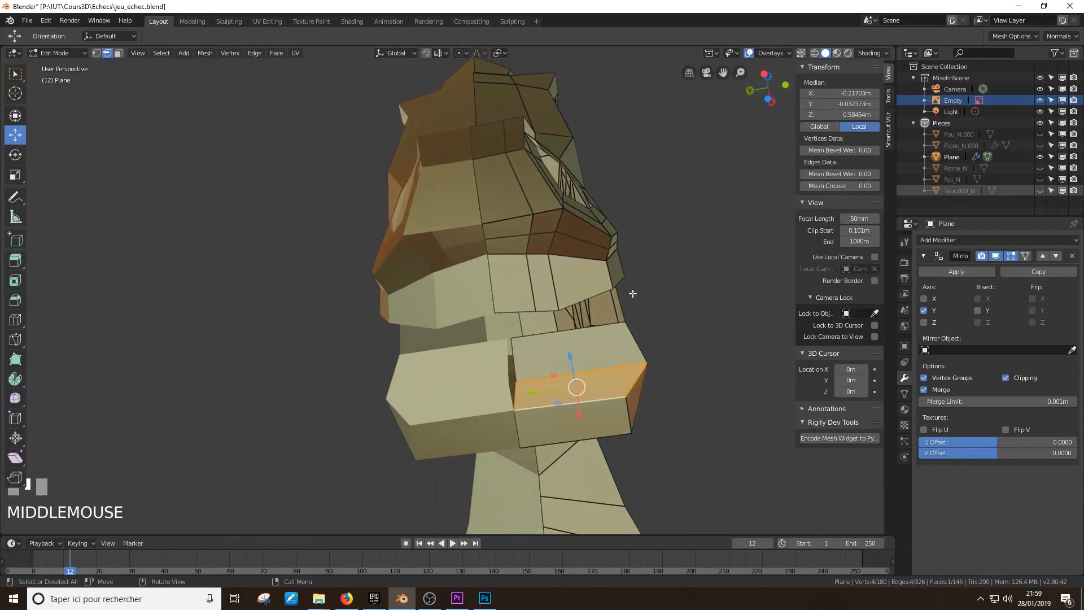
left_click(510, 353)
left_click(513, 393, "shift")
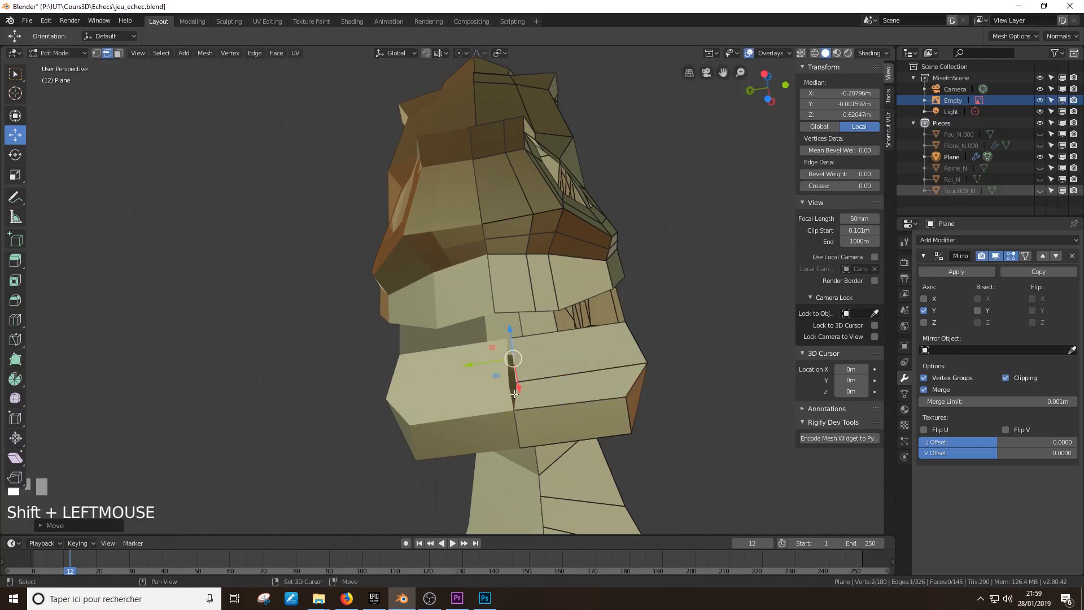
left_click(517, 400, "shift")
middle_click_drag(516, 399, 506, 403)
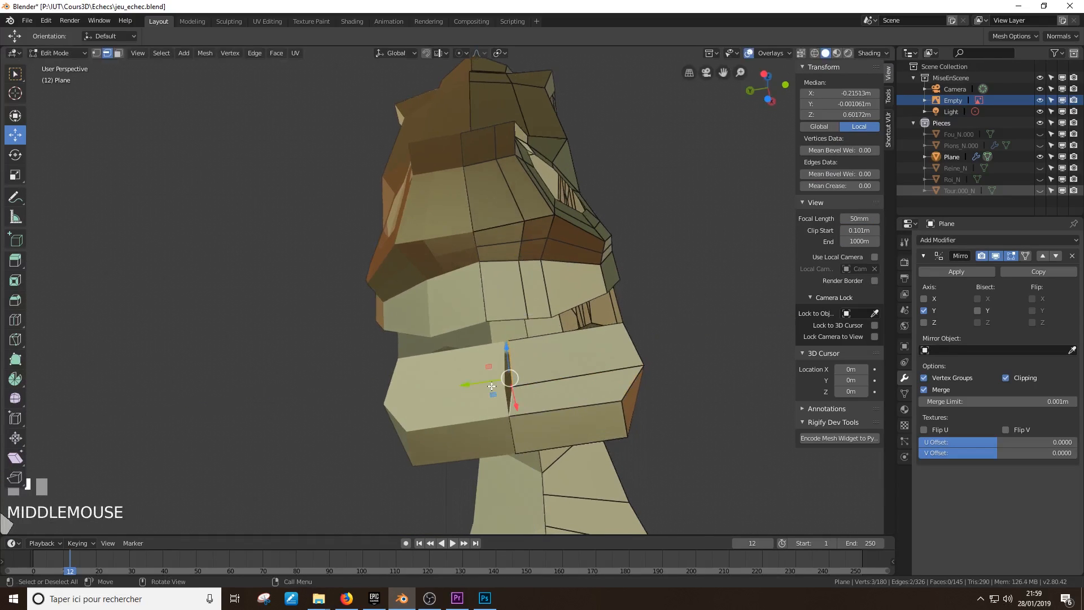
left_click_drag(468, 382, 451, 383)
Display the face normals on the whole head and neck mesh and examine their directions around the muzzle and mane
scroll(537, 371, "down", 4)
middle_click_drag(537, 370, 427, 290)
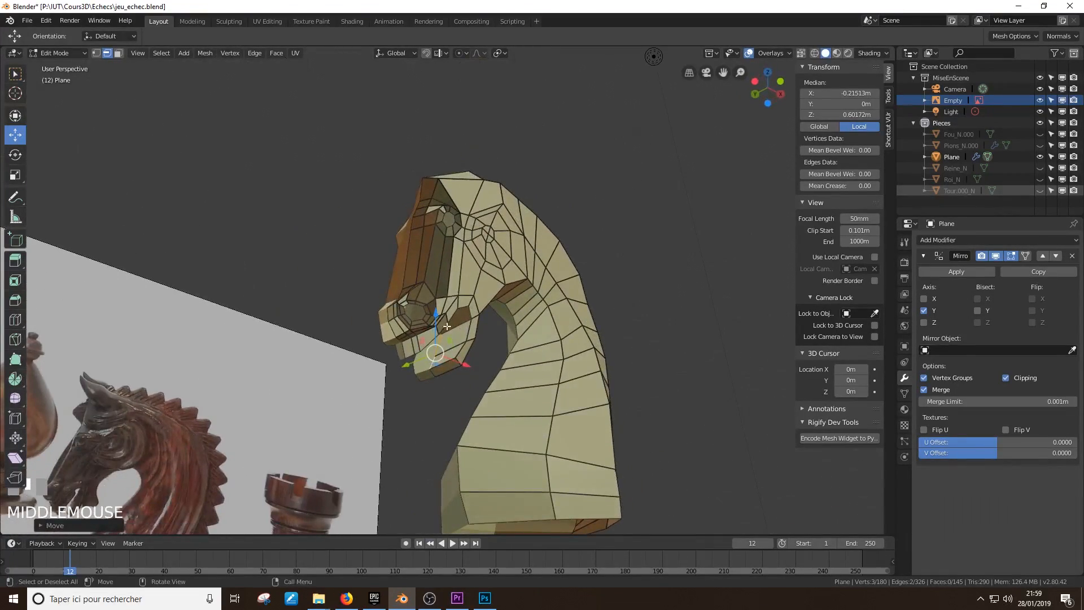
middle_click_drag(447, 326, 478, 331)
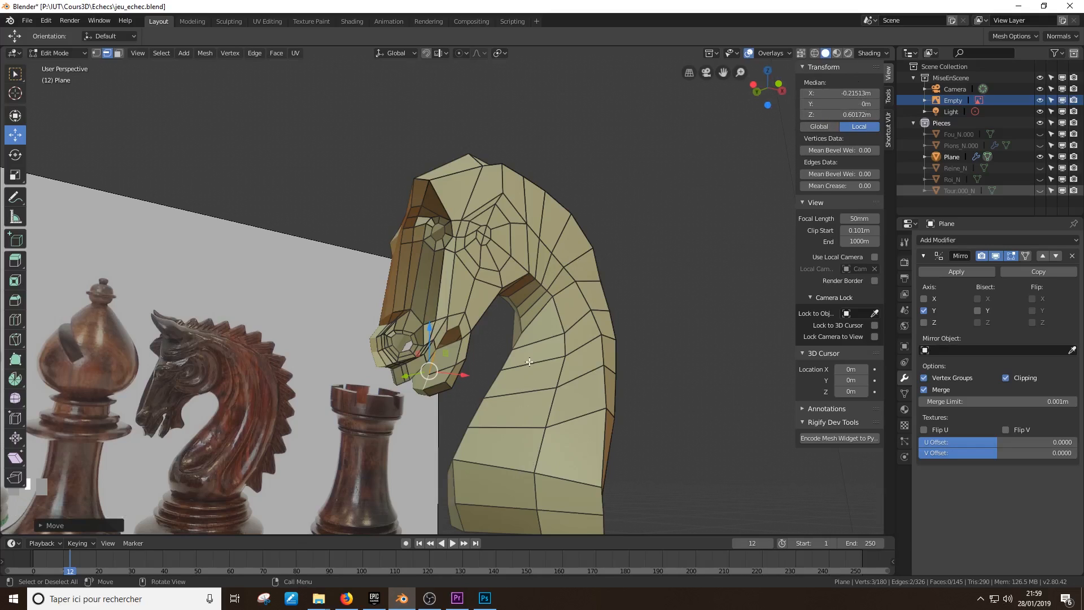
middle_click_drag(529, 362, 507, 418)
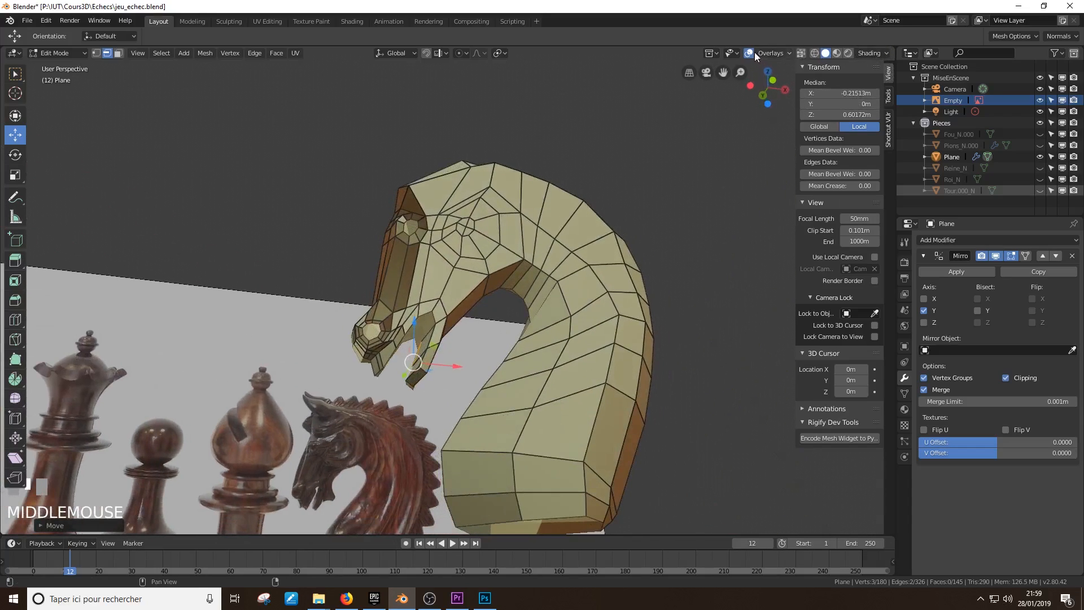
left_click(771, 53)
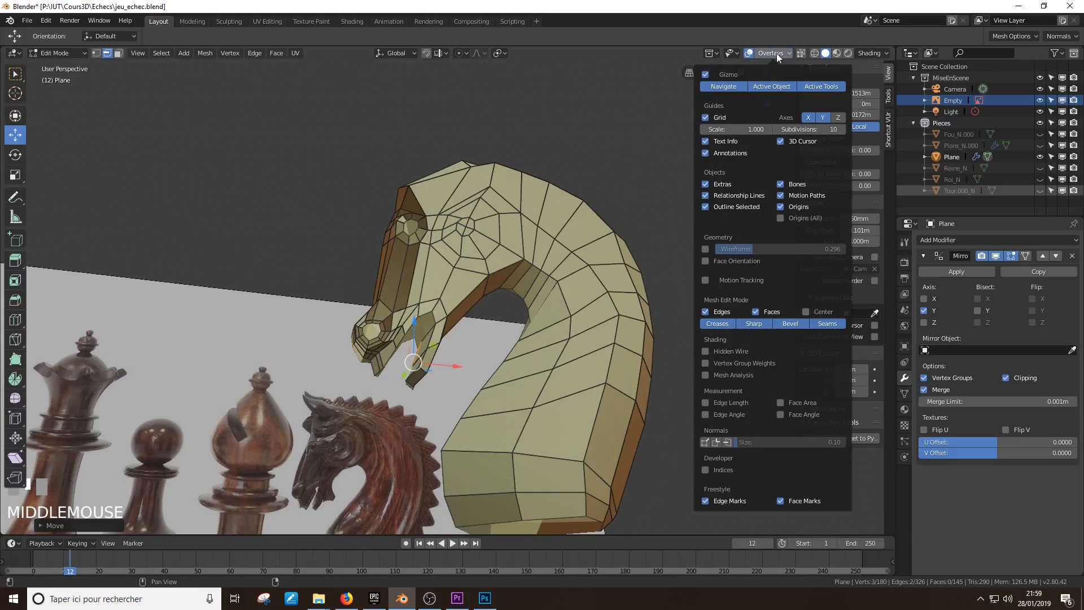
left_click(726, 442)
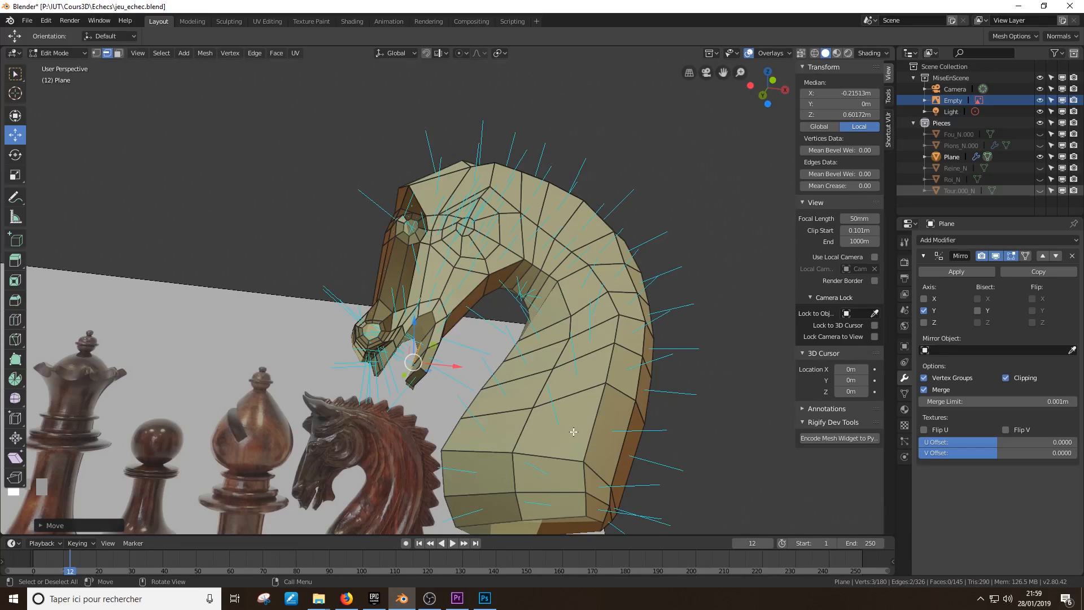
middle_click_drag(649, 361, 374, 321)
scroll(395, 316, "up", 5)
scroll(422, 316, "down", 3)
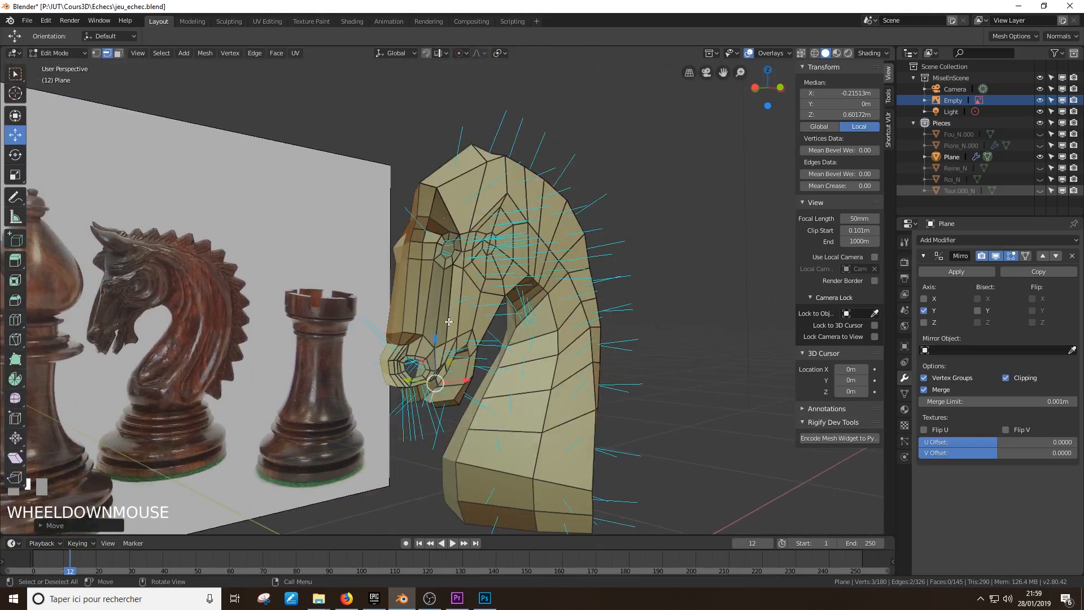
Recalculate the normals of the whole mesh to the outside and hide the face normals display
key("a")
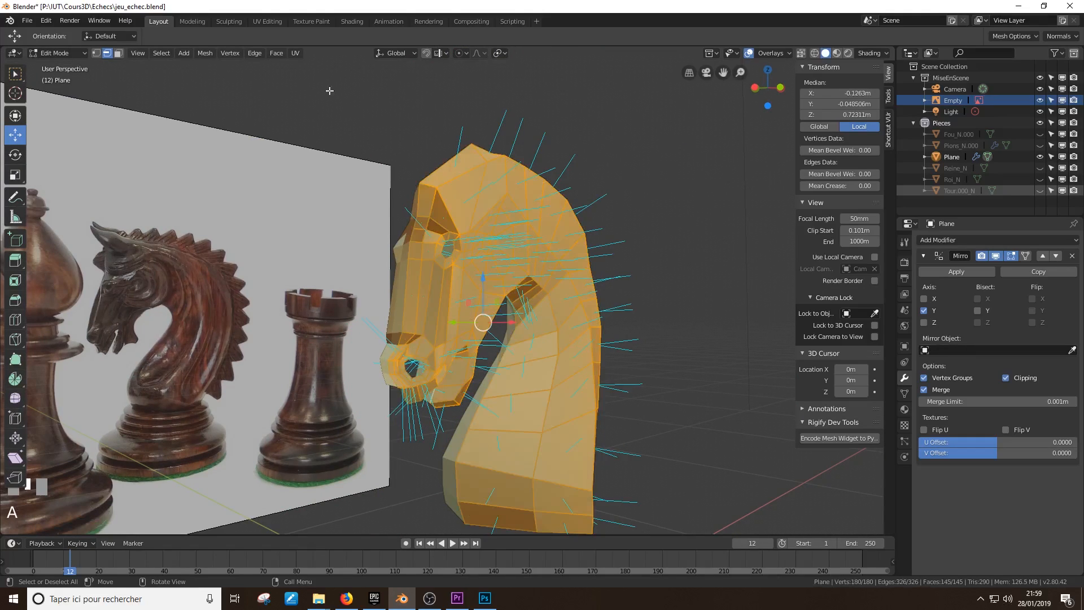
left_click(212, 55)
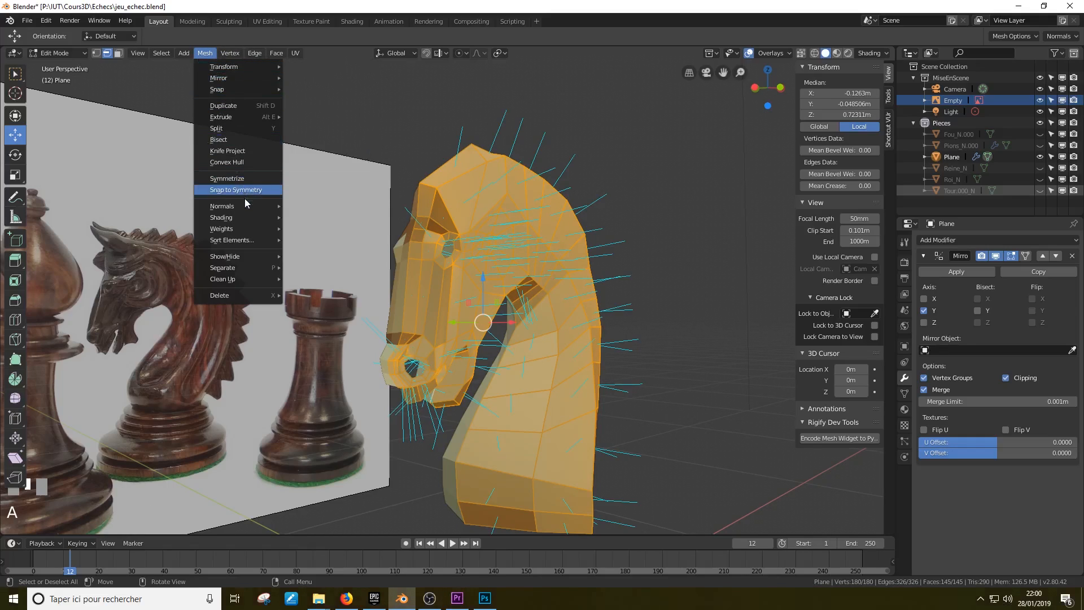
mouse_move(242, 208)
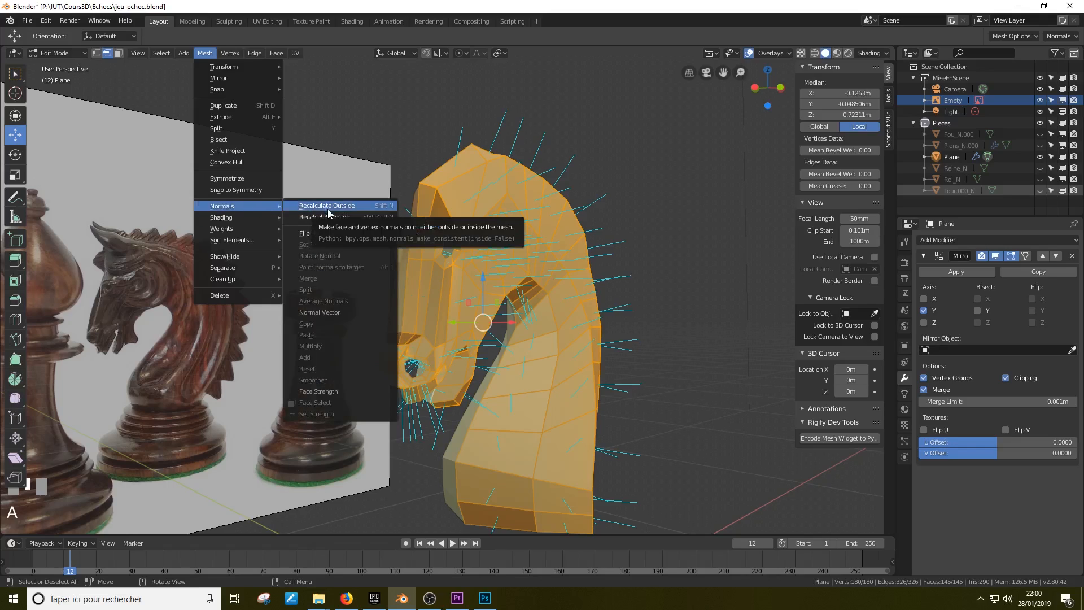
left_click(328, 209)
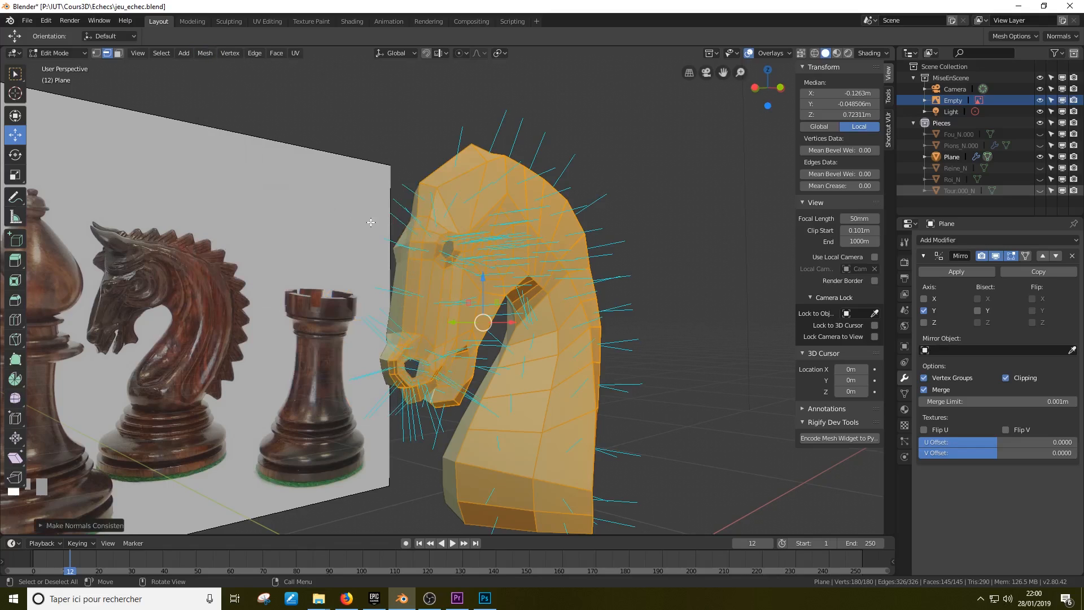
left_click(772, 55)
left_click(728, 443)
middle_click_drag(544, 347, 484, 314)
key("Tab")
scroll(519, 321, "up", 3)
key("Tab")
scroll(492, 339, "up", 2)
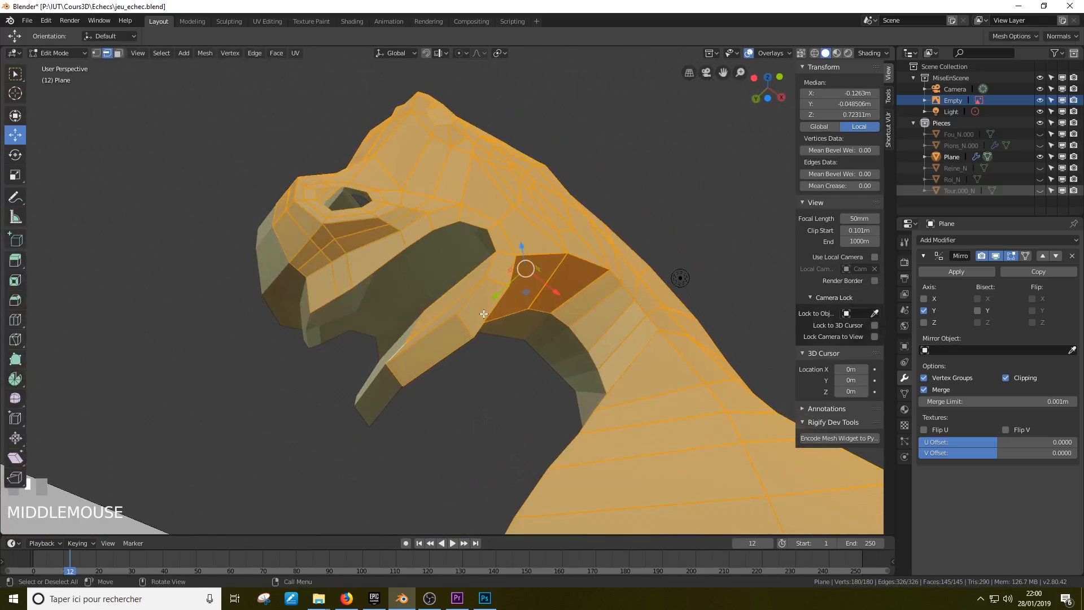
Extrude the short edge at the back corner of the mouth to the mirror plane and shift it up and back
left_click(417, 243)
middle_click_drag(417, 243, 456, 261)
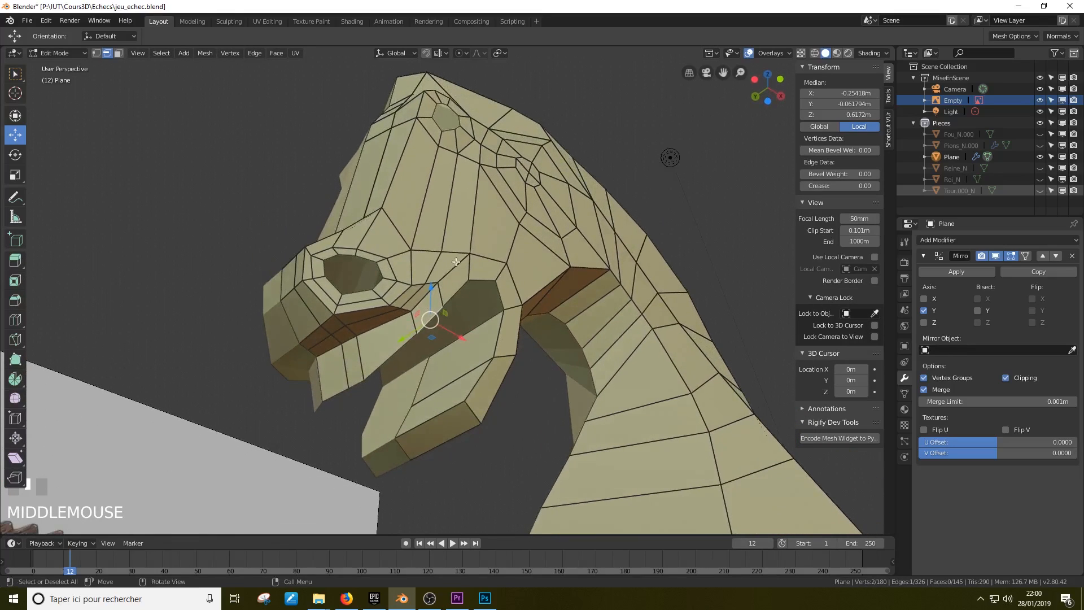
left_click(485, 275)
key("e")
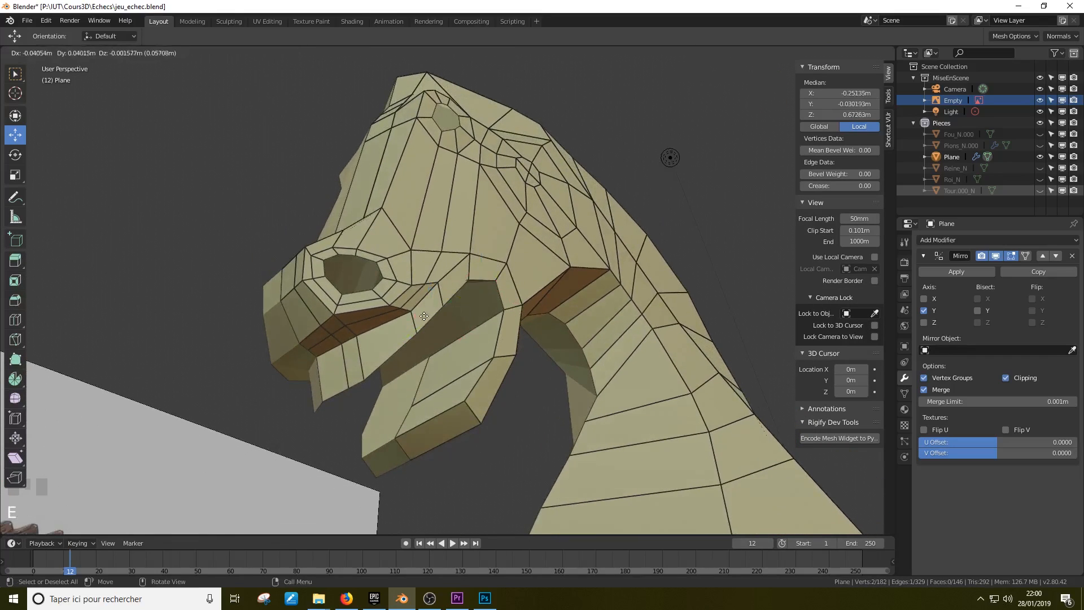
left_click(414, 400)
middle_click_drag(414, 401, 351, 412)
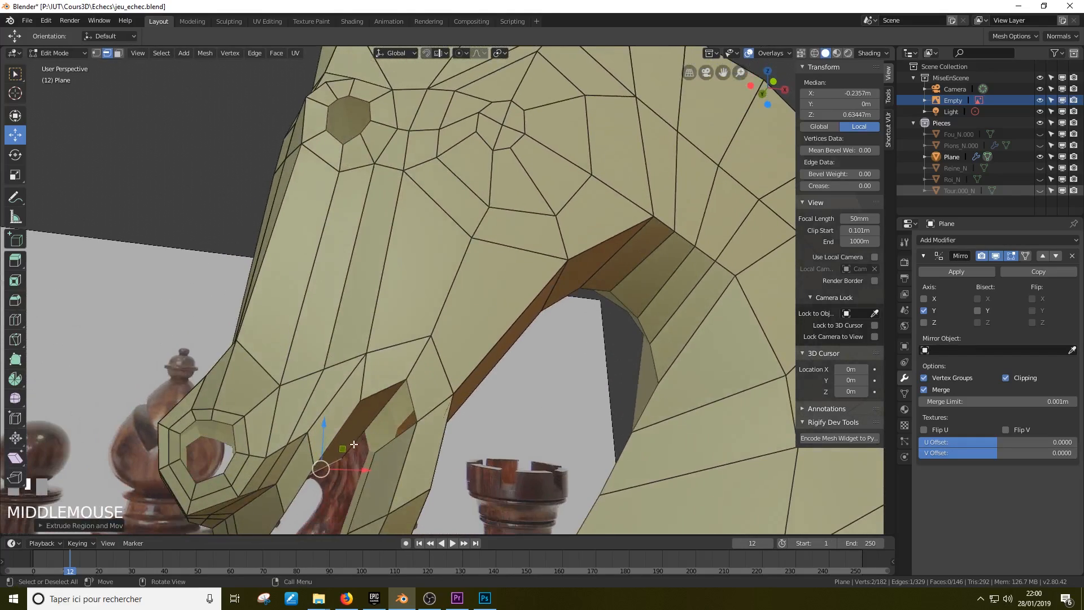
left_click_drag(342, 447, 371, 406)
Fill a face between the side of the extruded mouth-corner face and the inner edge of the lower jaw
middle_click_drag(371, 406, 469, 365)
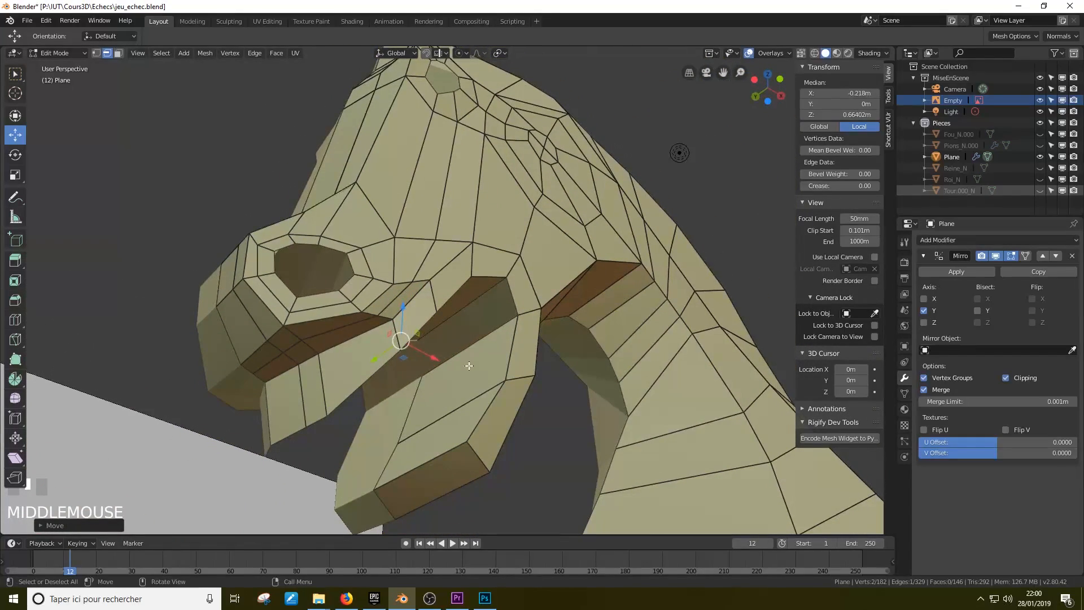
left_click(480, 348)
left_click(485, 294, "shift")
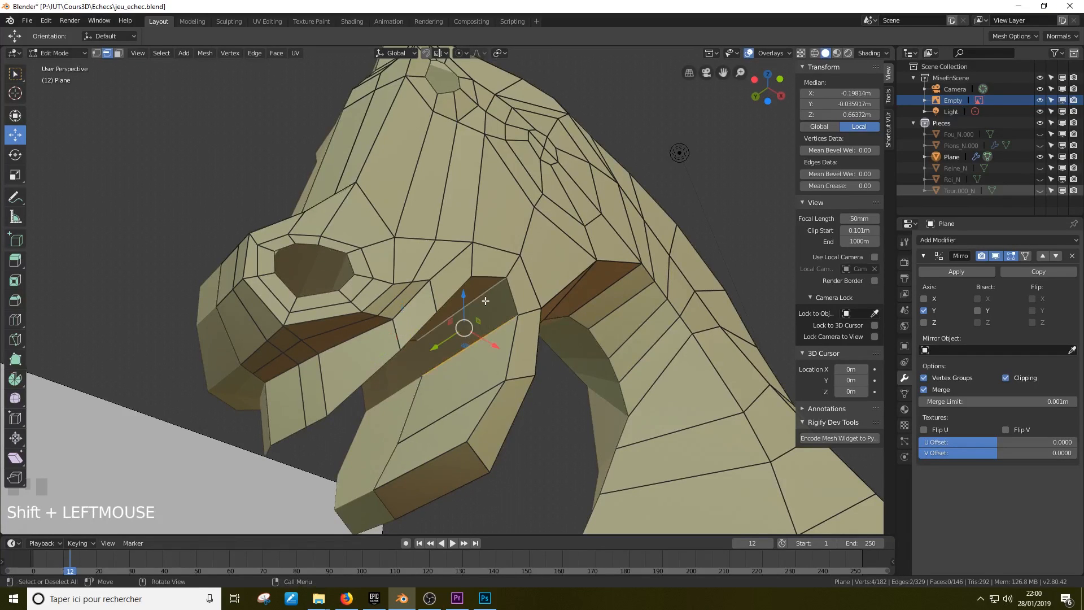
key("f")
Extrude the two adjoining lower edges of the upper jaw inward to the mirror plane to form the palate
middle_click_drag(475, 310, 435, 206)
left_click(372, 225)
left_click(400, 224, "shift")
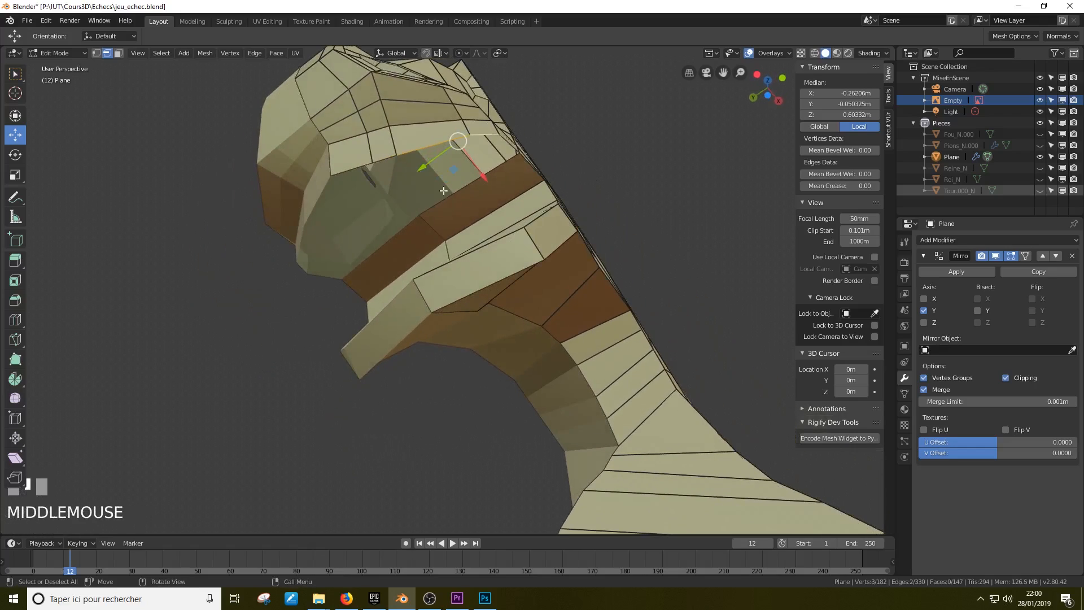
key("f")
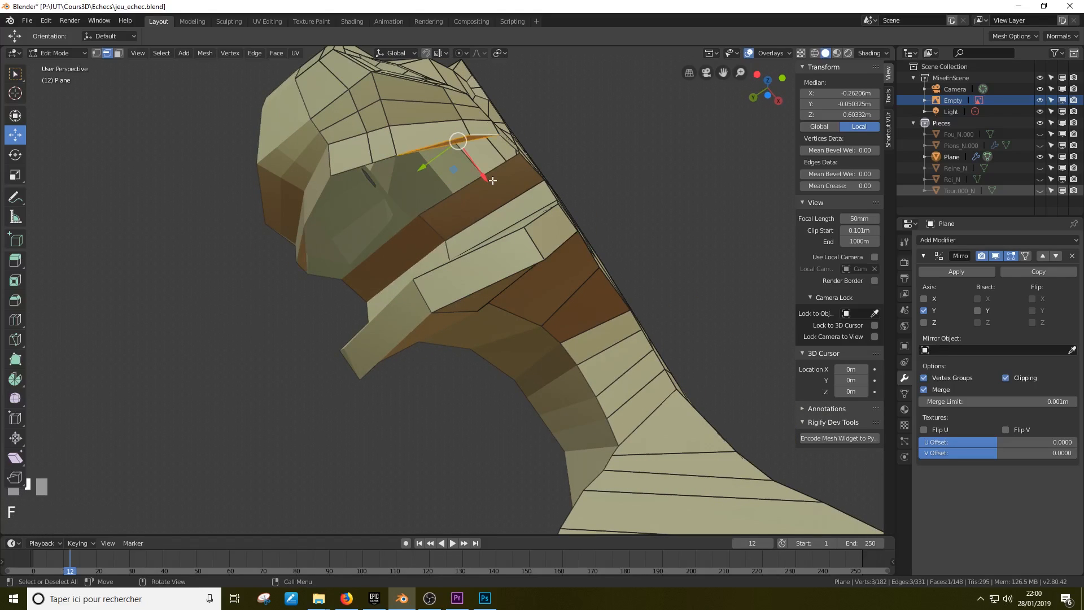
key("ctrl+z")
key("e")
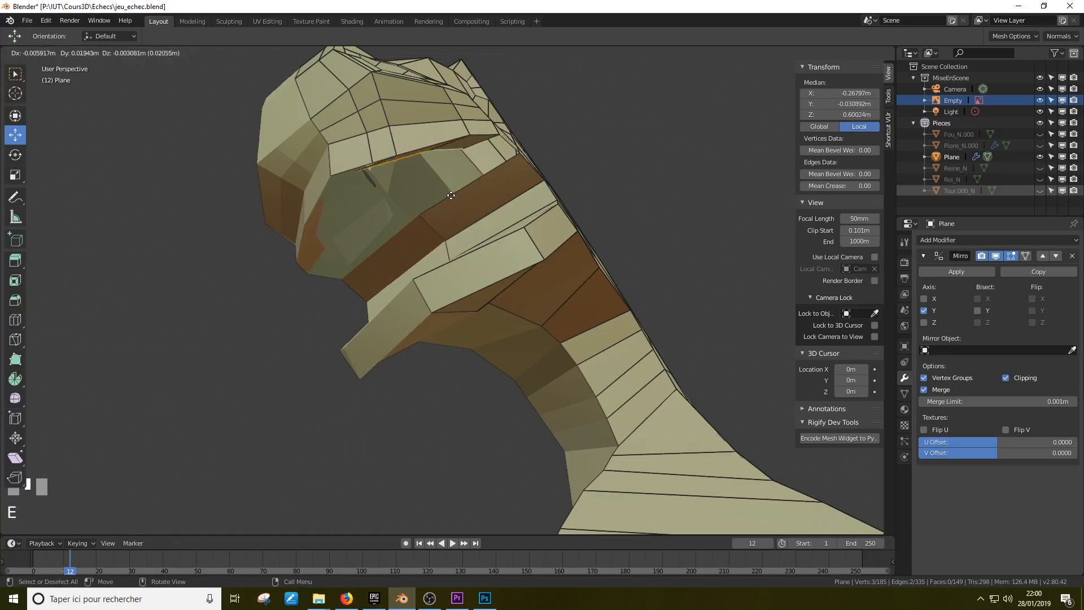
left_click(357, 266)
Fill the gap in the palate with a face between the new upper-jaw face and the mouth-corner face
mouse_move(357, 265)
middle_mouse_down()
mouse_move(350, 206)
mouse_move(351, 270)
middle_mouse_up()
left_click(322, 277)
left_click(356, 260, "shift")
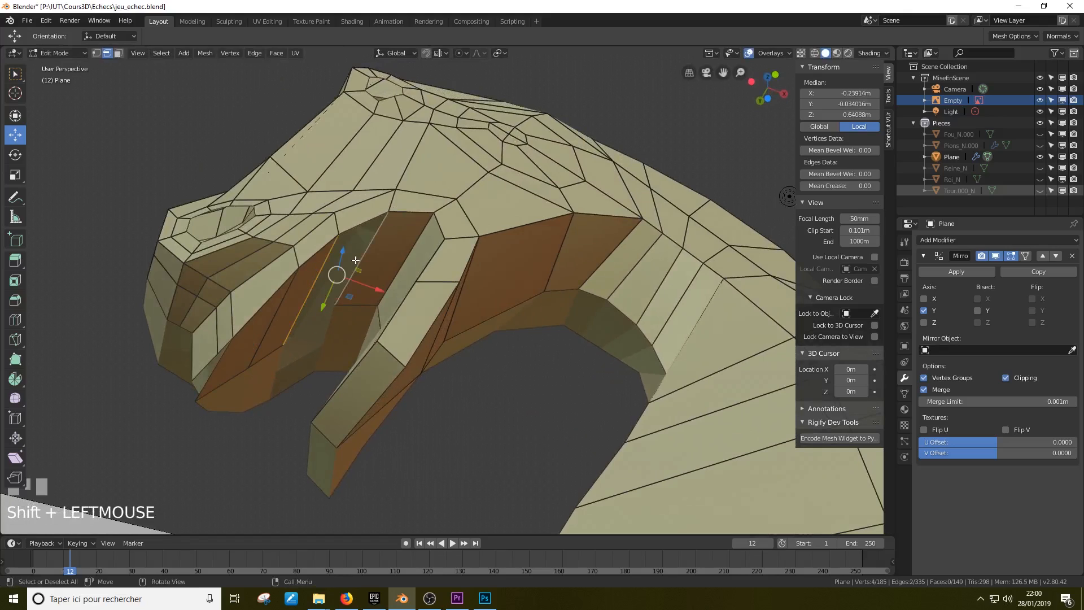
key("f")
Move the lip vertex at the front of the palate along X to about -0.274 m
middle_click_drag(356, 259, 429, 230)
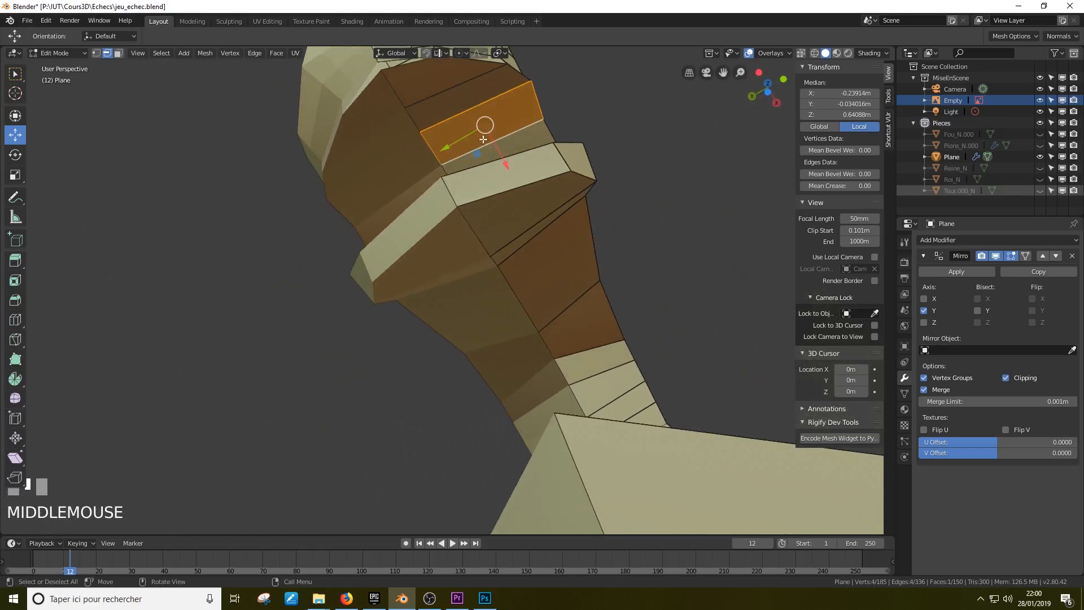
middle_click_drag(482, 139, 520, 286, "shift")
scroll(467, 299, "up", 2)
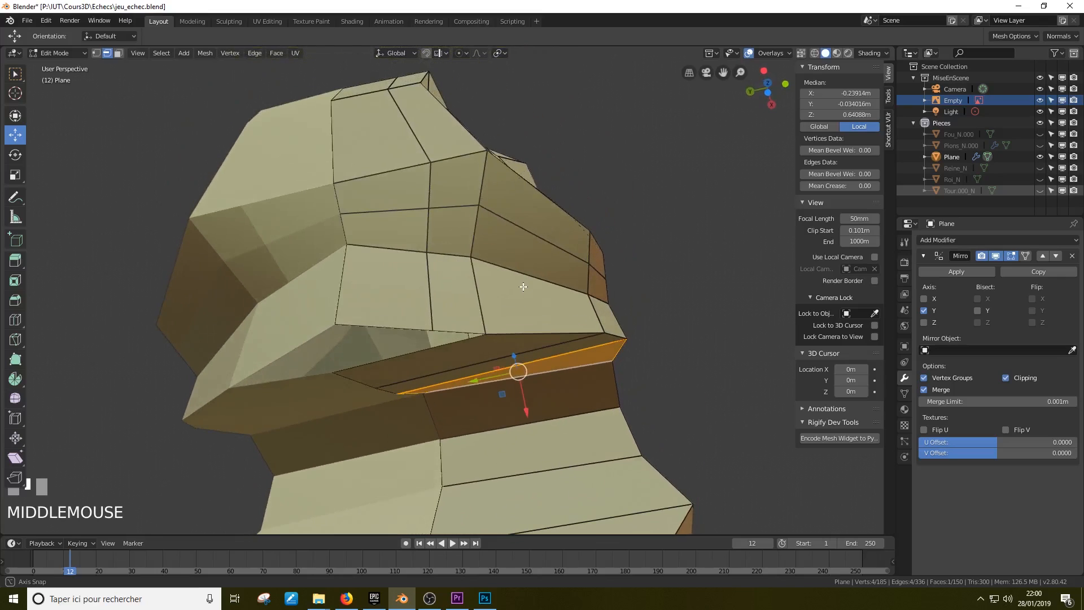
scroll(460, 314, "down", 1)
middle_click_drag(460, 314, 440, 217)
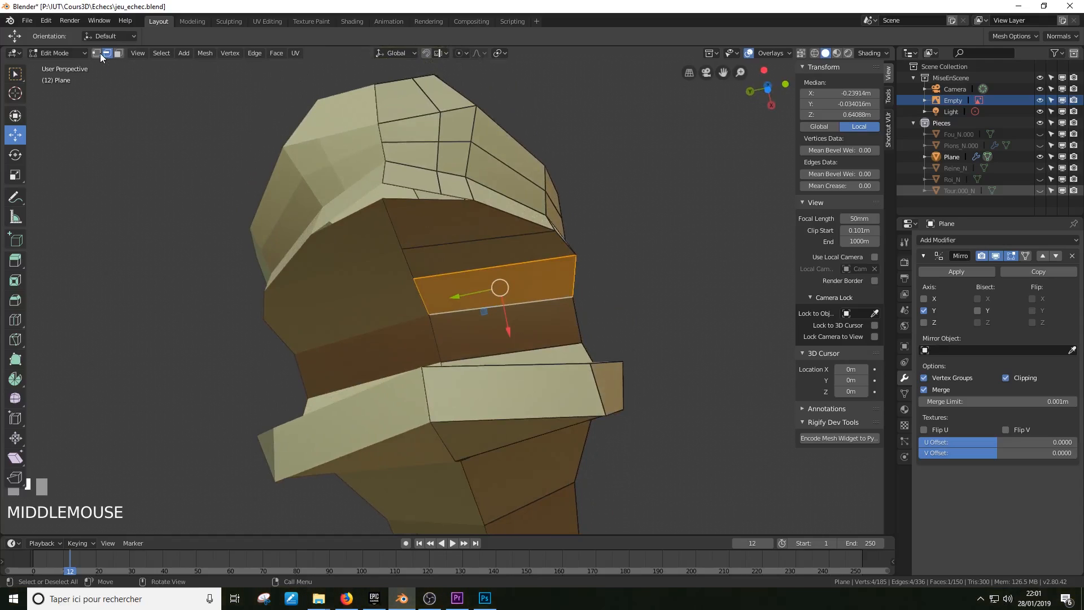
left_click(97, 54)
right_click(481, 198)
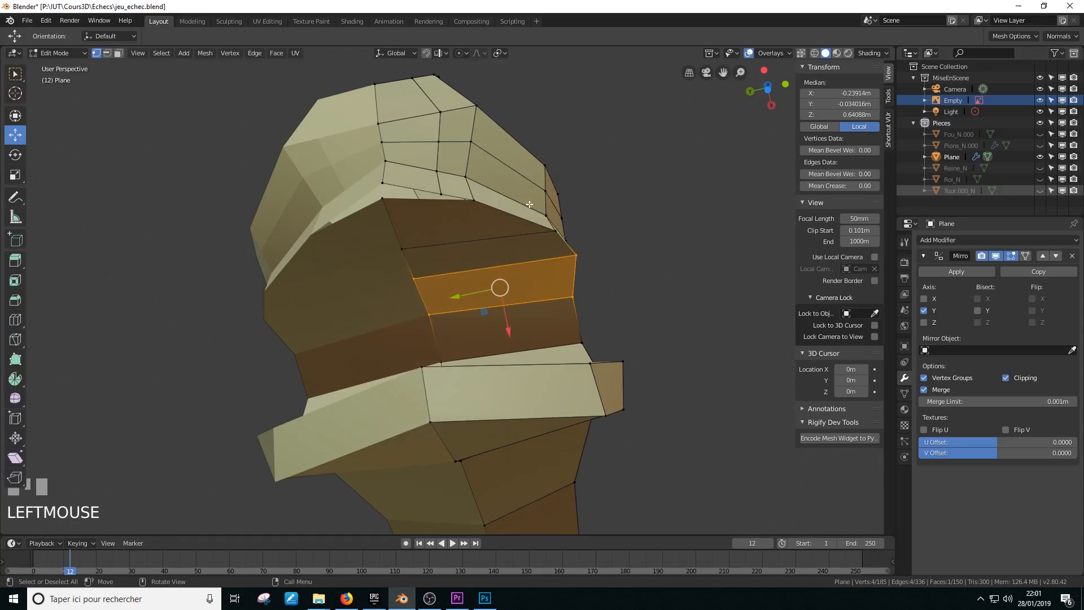
left_click(477, 199)
key("g")
key("x")
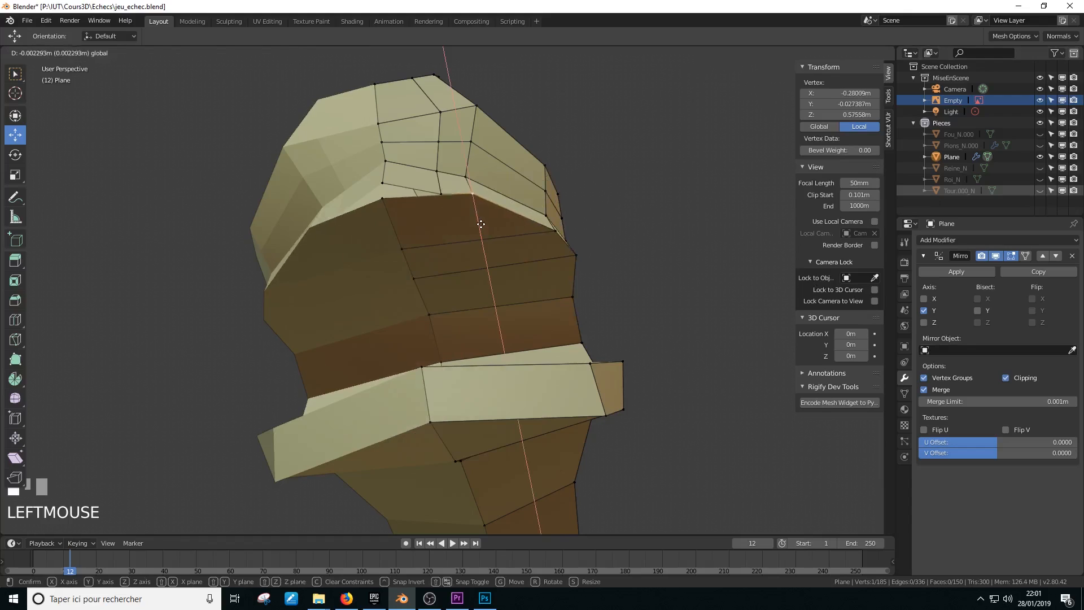
middle_click_drag(489, 241, 448, 234)
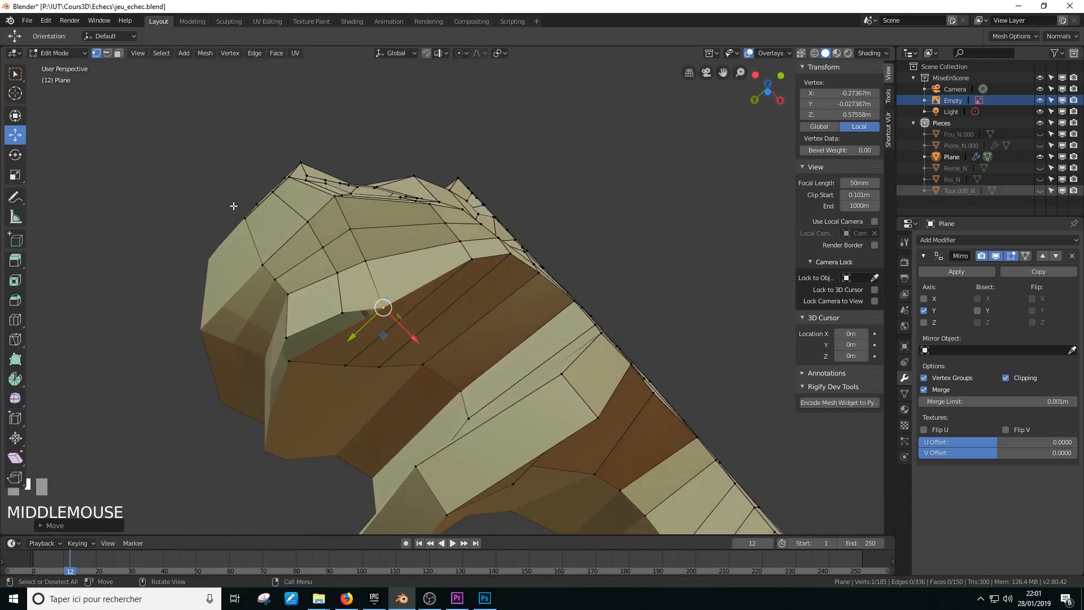
Fill a face between the front edge of the palate and the facing lip edge beside the mirror plane
left_click(107, 53)
left_click(337, 333)
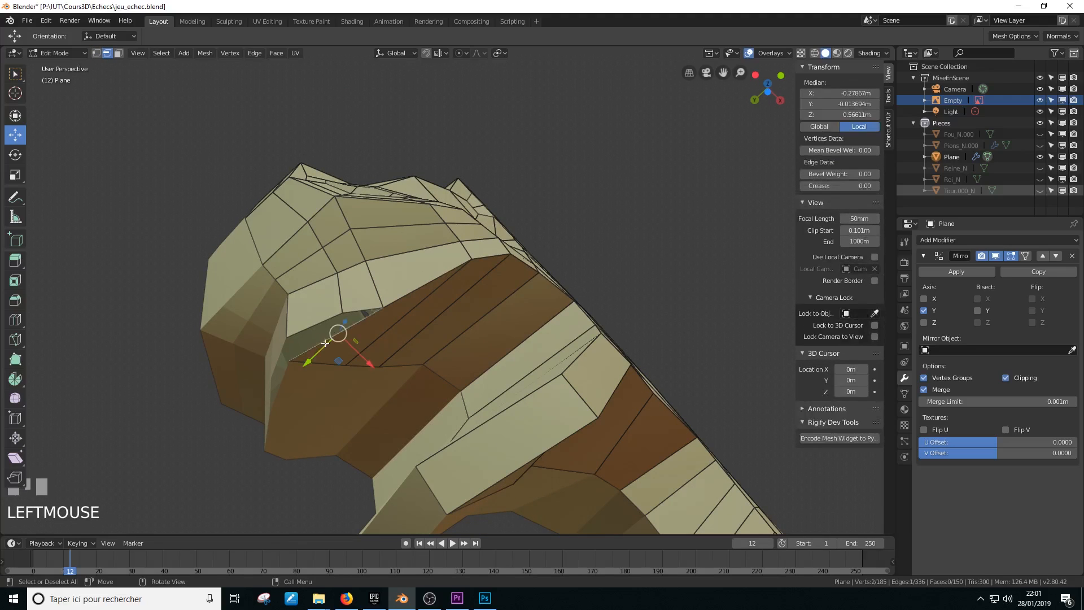
left_click(313, 324, "shift")
key("f")
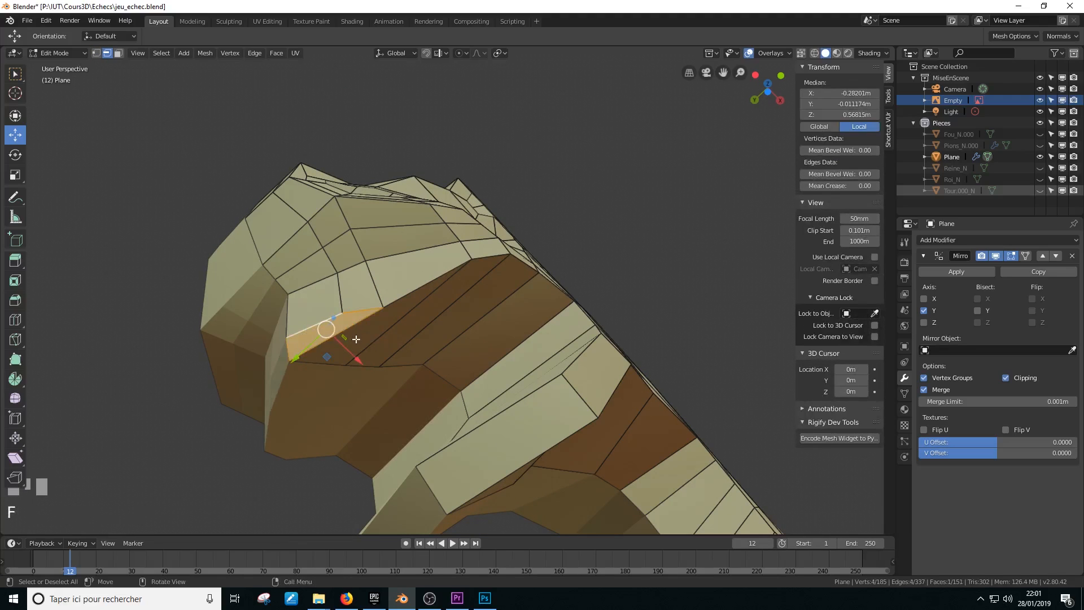
Move the palate's front centre vertex up and back into the mouth, to about X -0.276 m and Z 0.581 m
middle_click_drag(333, 338, 323, 364)
scroll(323, 364, "down", 1)
middle_click_drag(323, 364, 334, 286, "shift")
scroll(451, 317, "up", 1)
middle_click_drag(452, 316, 542, 279)
mouse_move(542, 280)
middle_mouse_down("shift")
mouse_move(548, 267)
mouse_move(539, 296)
mouse_move(525, 285)
middle_mouse_up("shift")
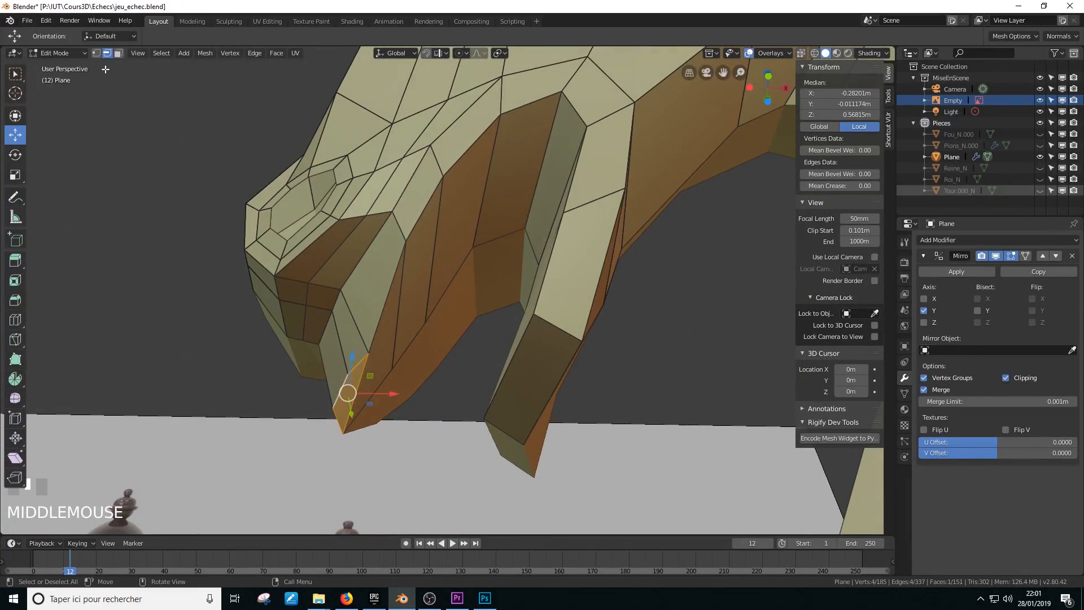
left_click(96, 53)
left_click(348, 440)
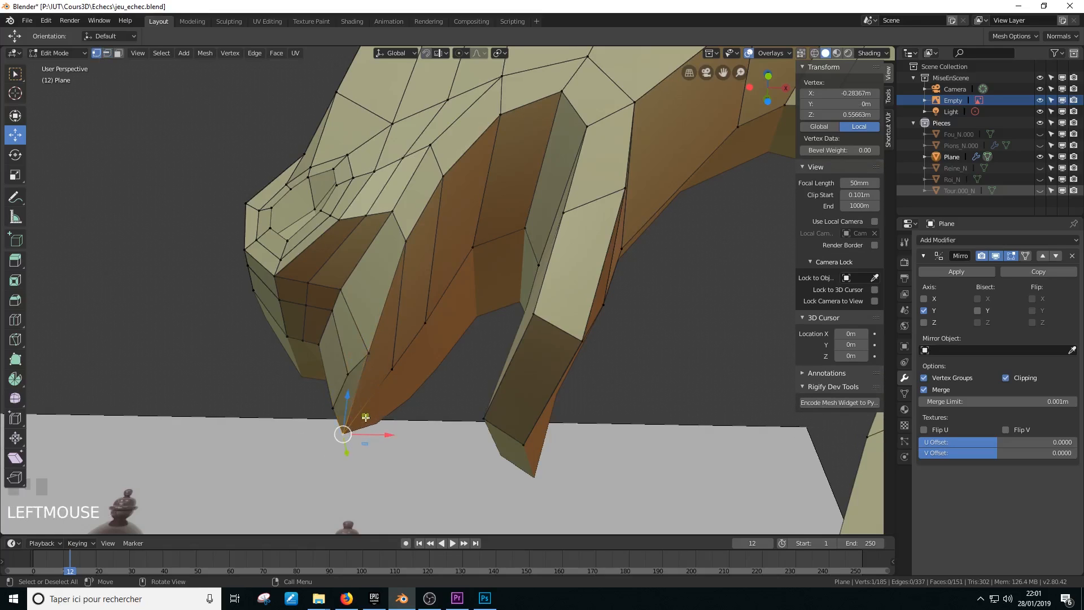
left_click_drag(366, 417, 393, 365)
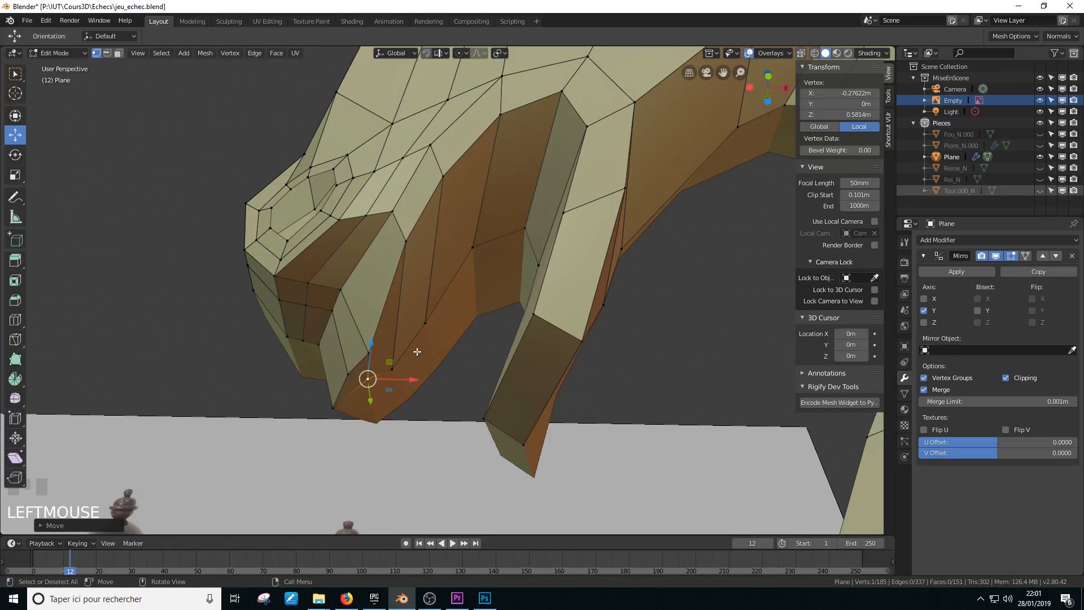
middle_click_drag(416, 355, 513, 387)
scroll(650, 293, "down", 2)
scroll(650, 389, "down", 2)
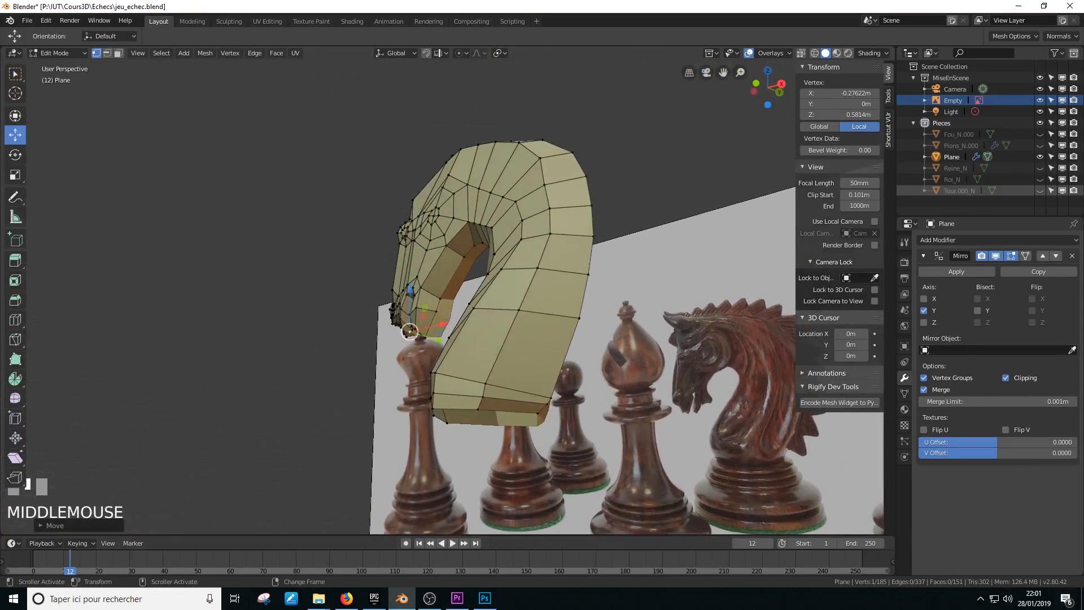